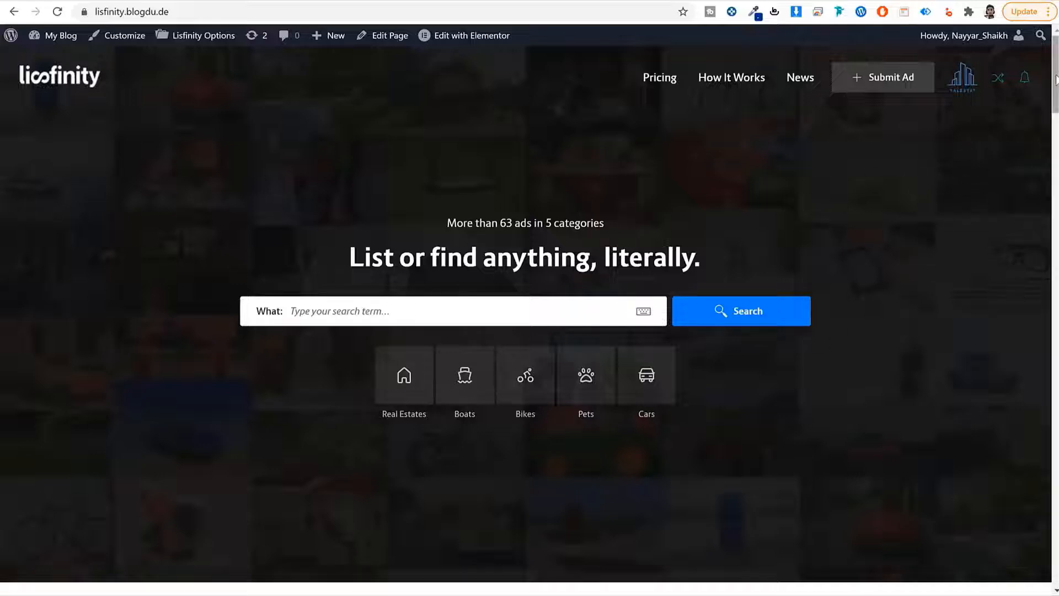
Look over the marketplace homepage, then go to the Submit Ad page
mouse_move(1056, 82)
left_mouse_down()
mouse_move(1040, 310)
mouse_move(1056, 416)
mouse_move(1054, 80)
left_mouse_up()
left_click(874, 86)
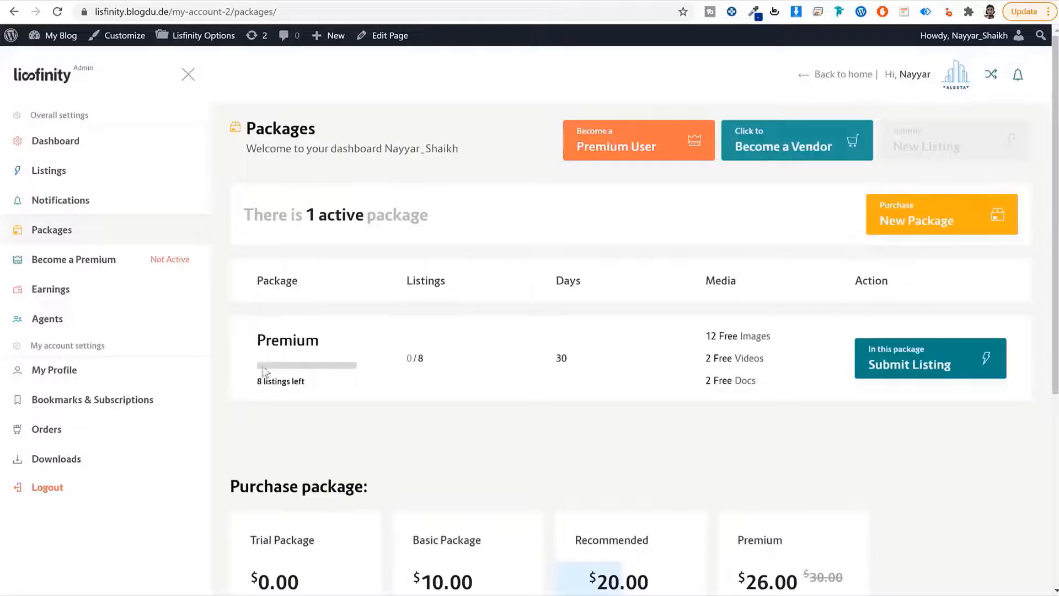
Check the Trial package's ad allowance, 7 days per submission and 4 free images
left_click_drag(322, 345, 251, 346)
scroll(380, 364, "down", 5)
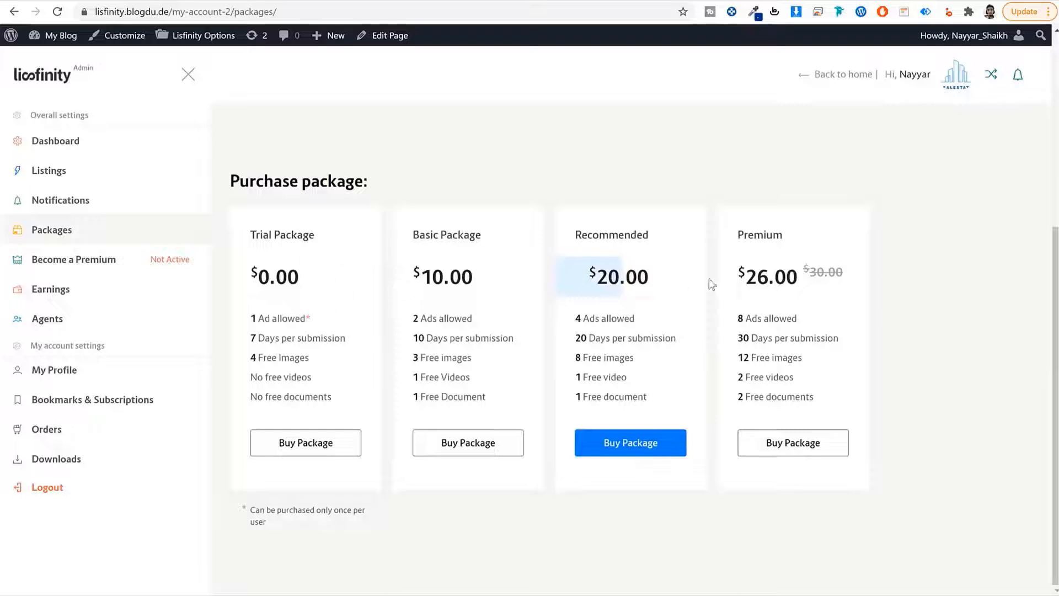
left_click_drag(327, 239, 243, 234)
left_click(328, 238)
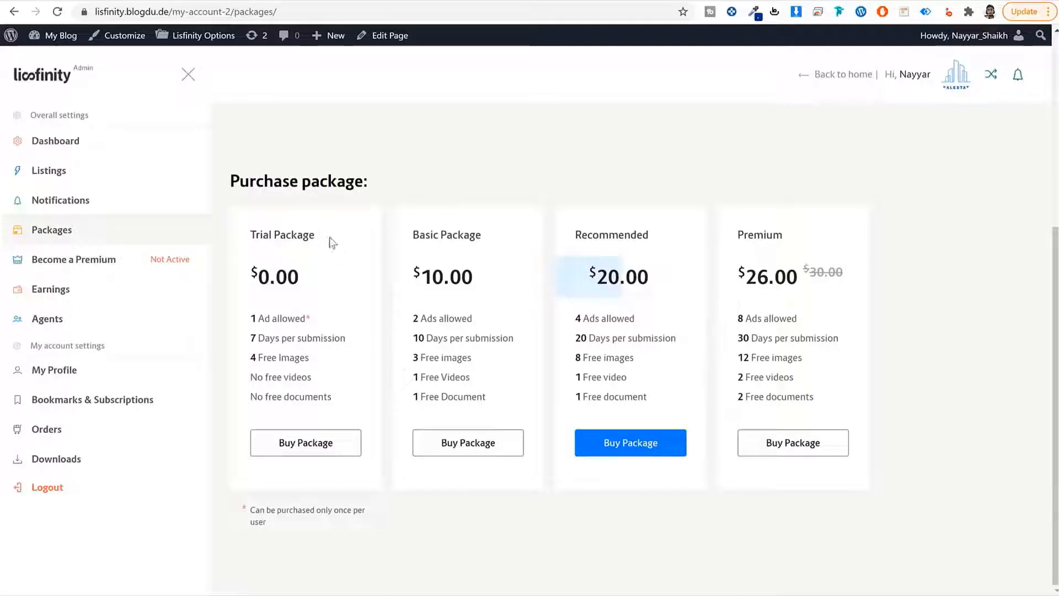
left_click_drag(326, 319, 230, 316)
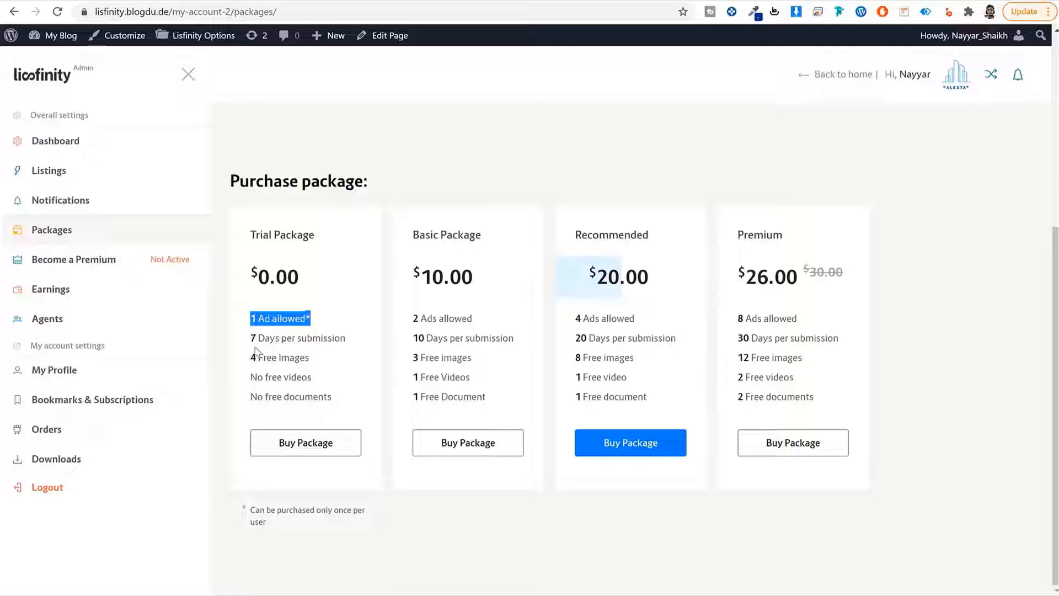
left_click_drag(252, 340, 324, 366)
left_click(324, 367)
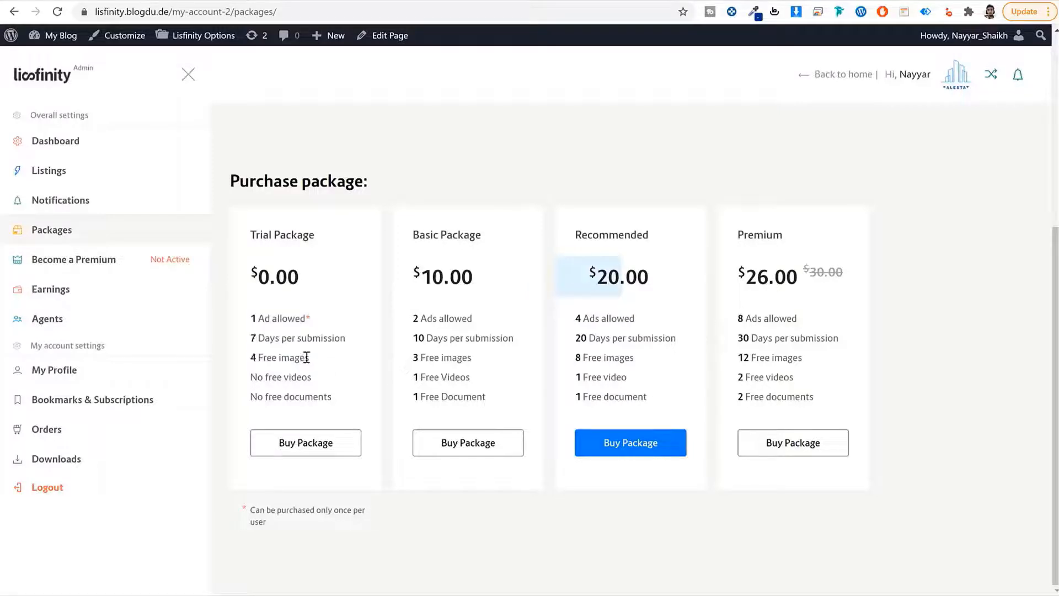
left_click_drag(355, 338, 246, 338)
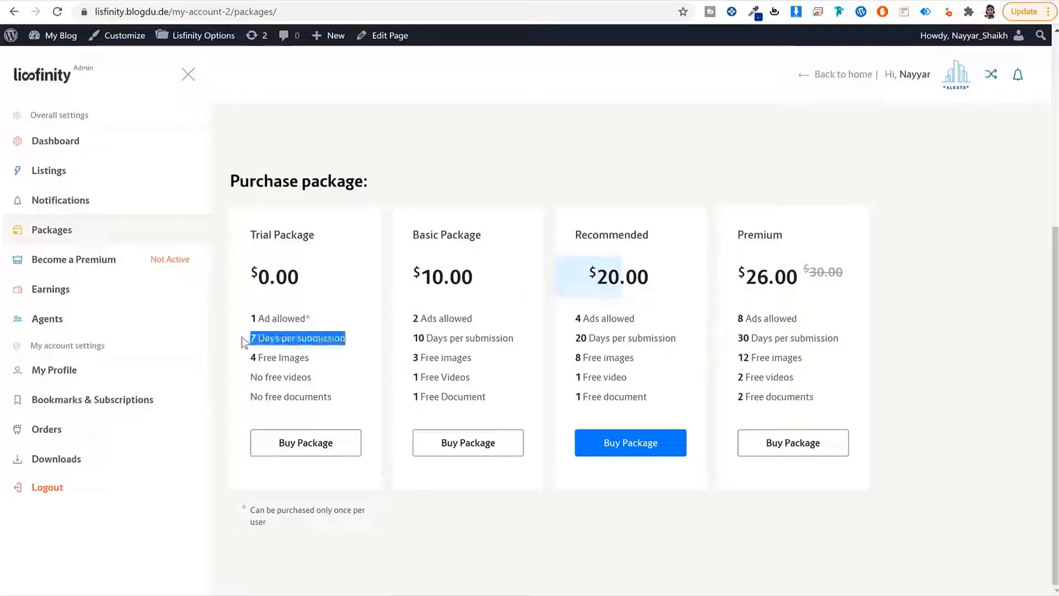
left_click(311, 360)
left_click_drag(310, 358, 340, 395)
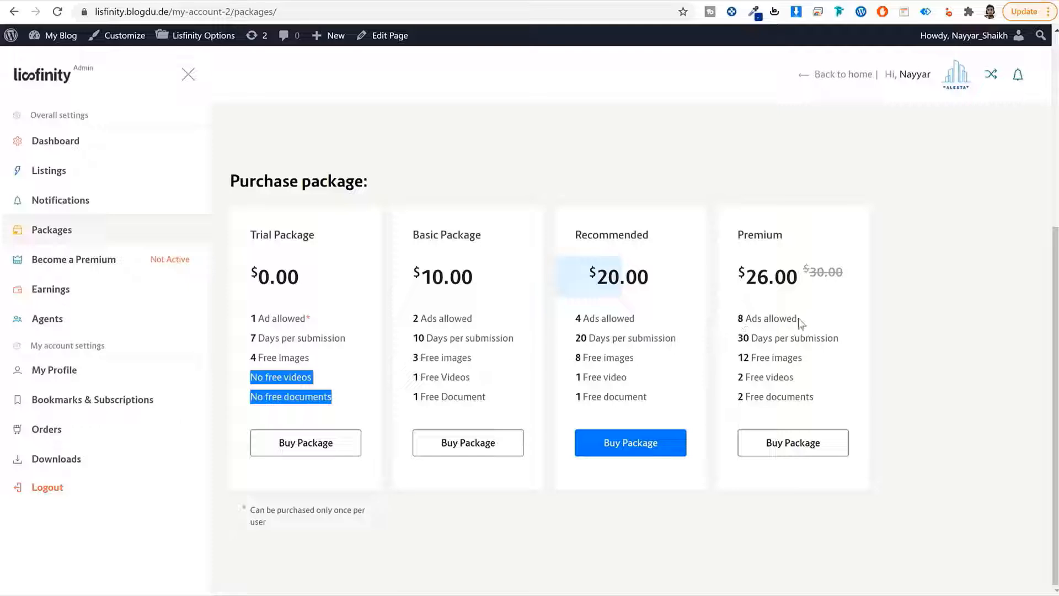
Compare Premium's 8 ads, 30 days and 12 free images, then return to the active package
left_click_drag(800, 320, 720, 321)
left_click_drag(844, 343, 732, 338)
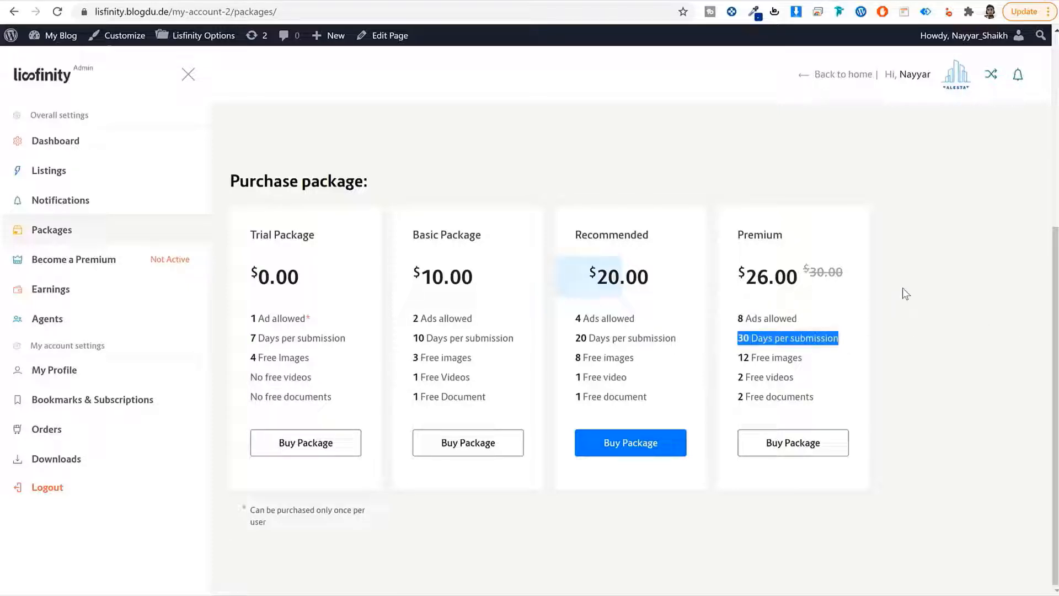
left_click_drag(808, 359, 743, 359)
left_click(743, 359)
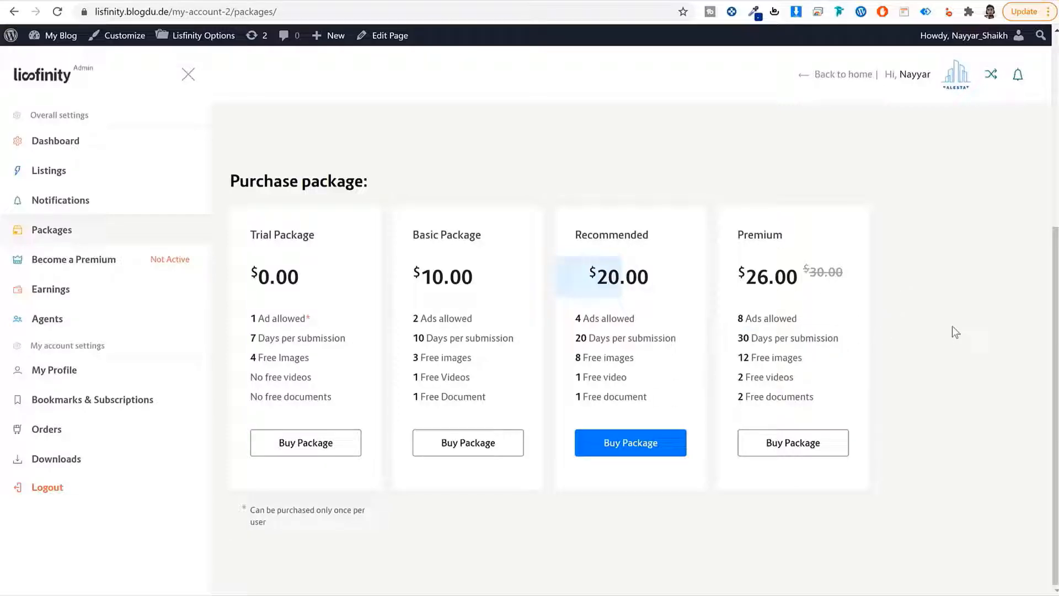
scroll(945, 356, "up", 5)
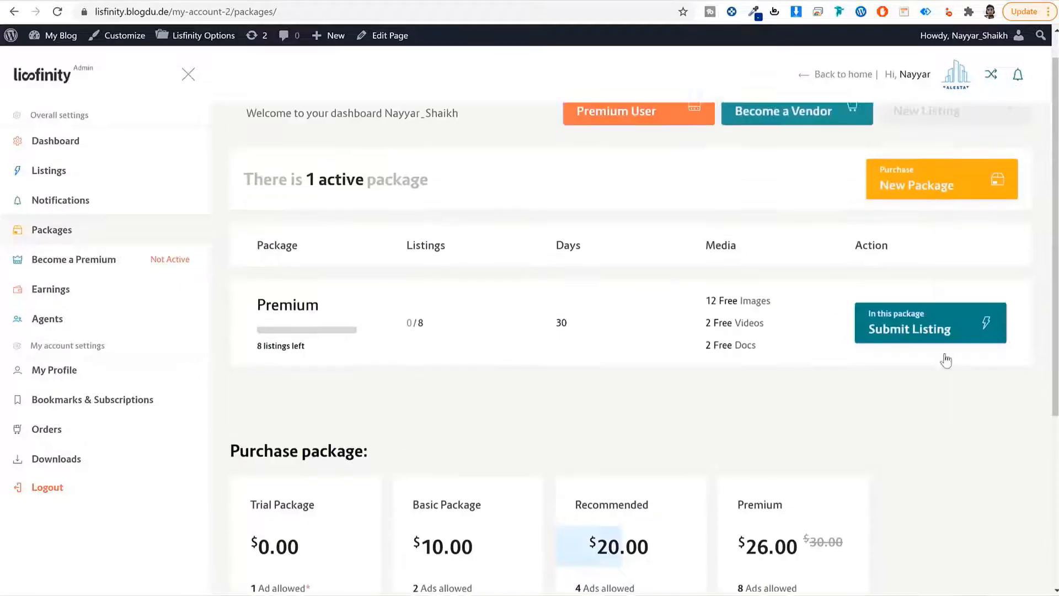
left_click_drag(329, 348, 255, 345)
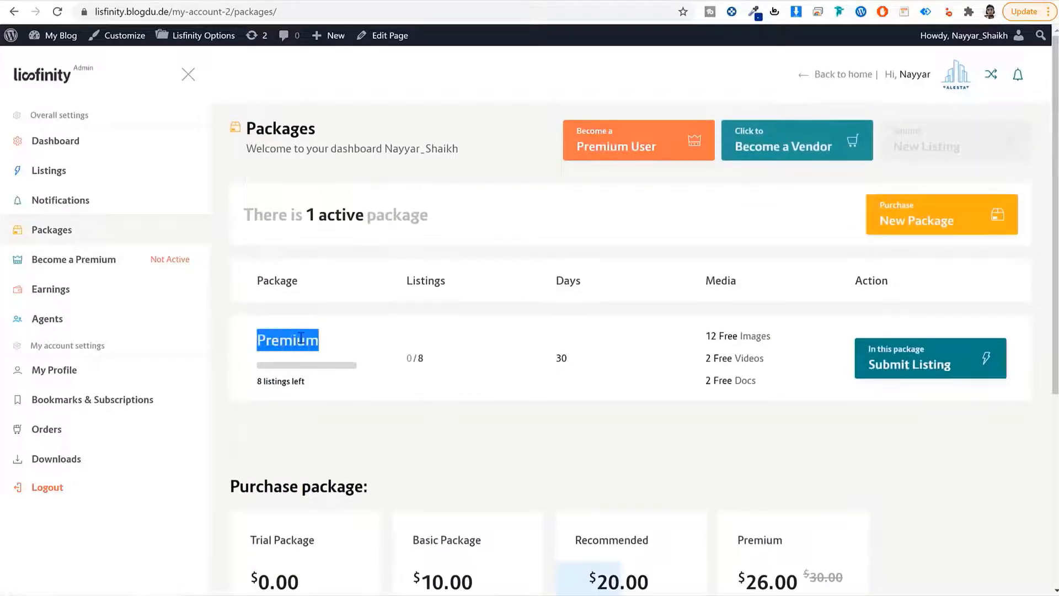
Start a new listing under the active Premium package and scan its six-step form
left_click(932, 361)
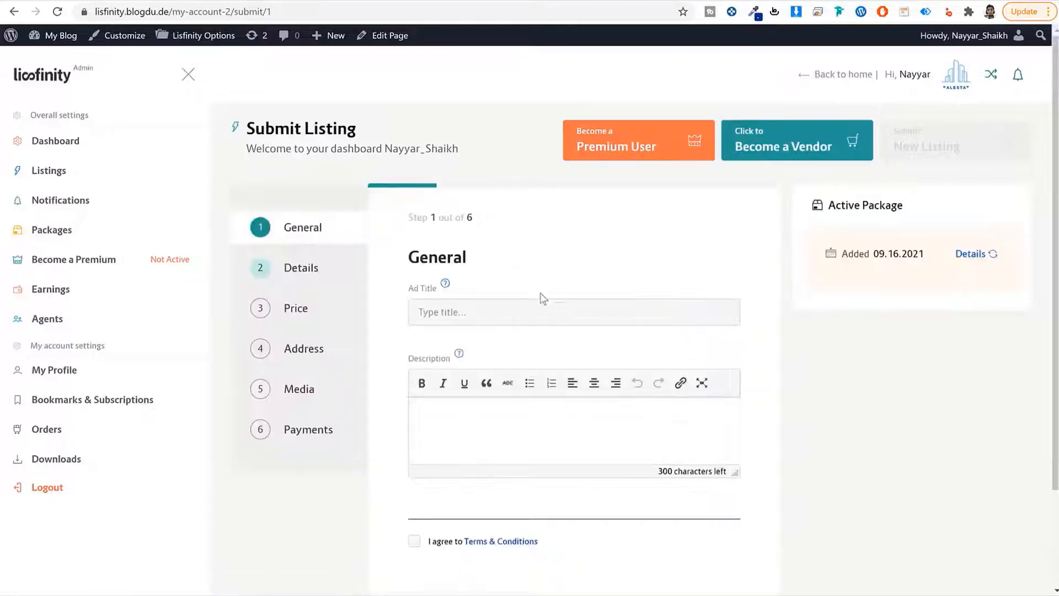
scroll(541, 297, "down", 2)
scroll(503, 326, "up", 2)
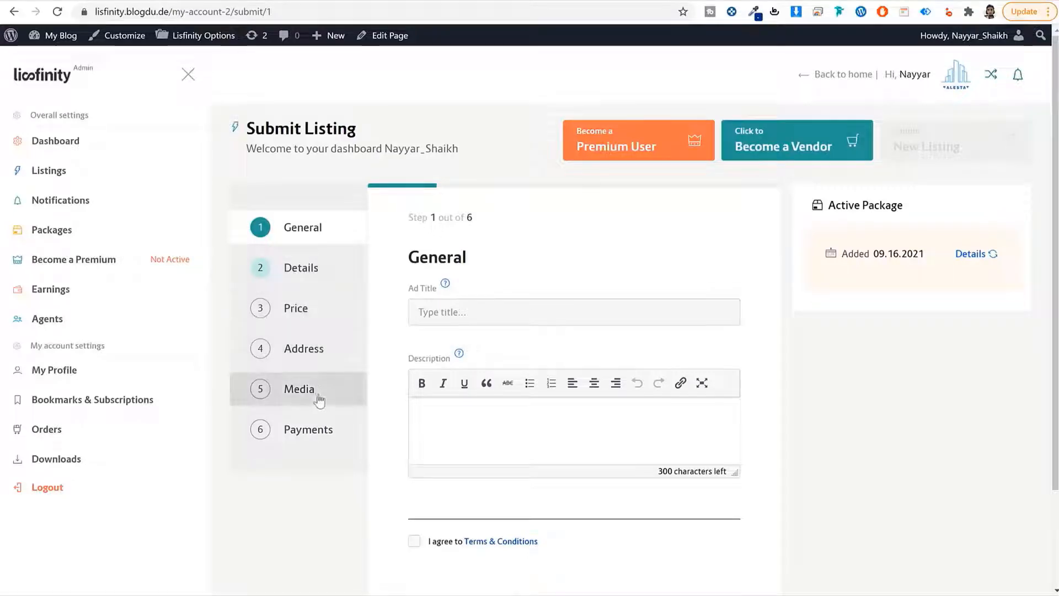
scroll(553, 443, "down", 2)
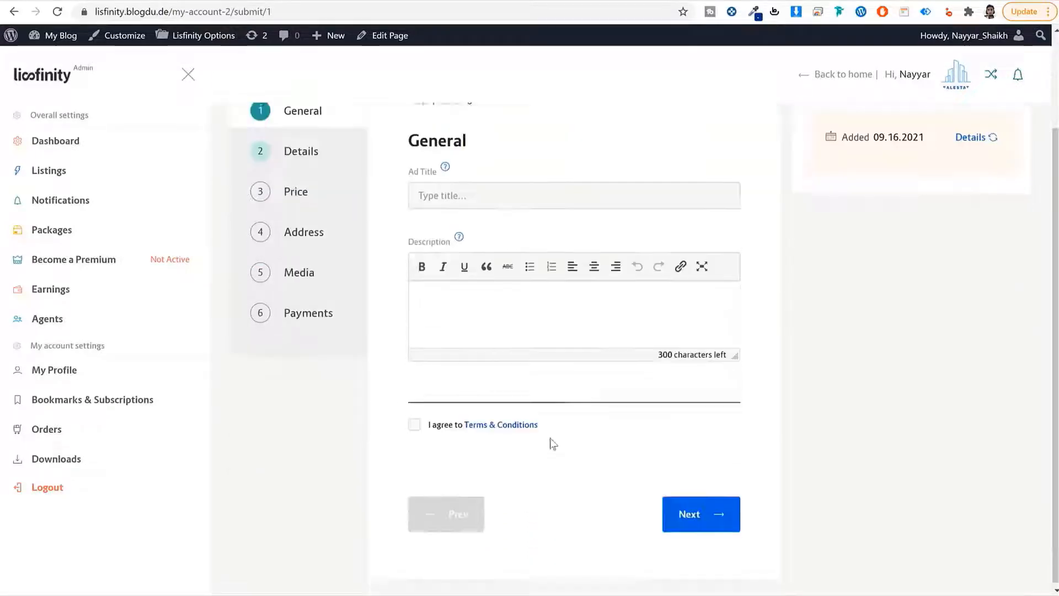
scroll(797, 267, "up", 2)
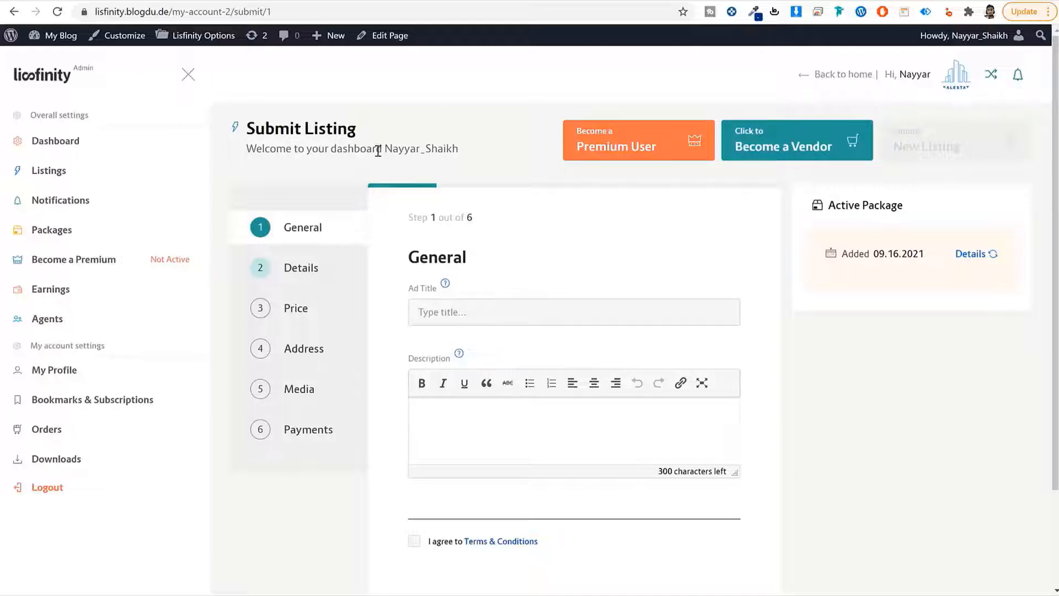
Review the account Dashboard's bids and messages counts and chart, then go to Listings
left_click(94, 142)
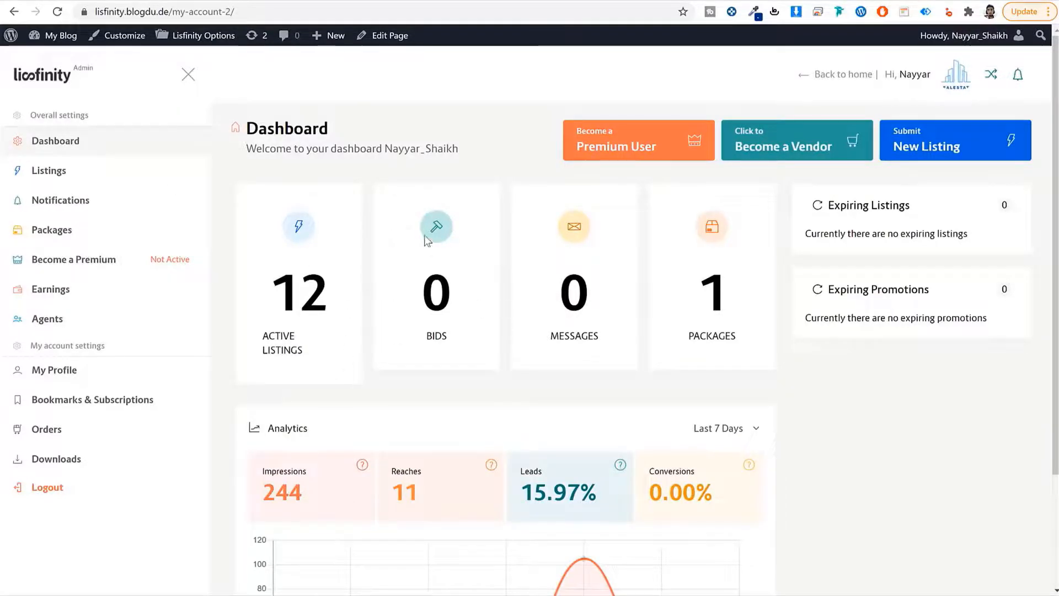
left_click_drag(454, 344, 418, 279)
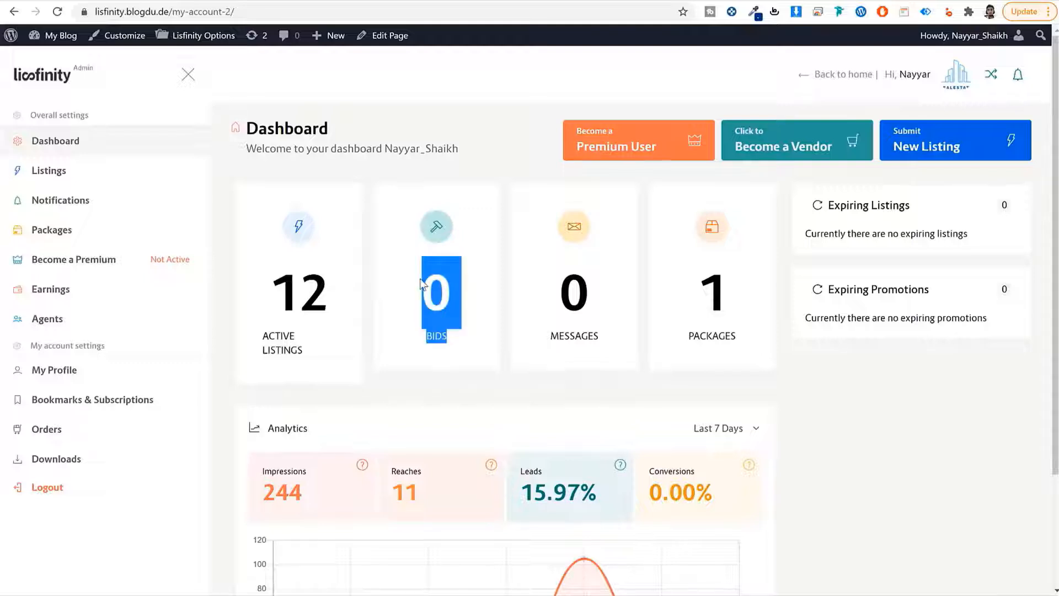
left_click(423, 284)
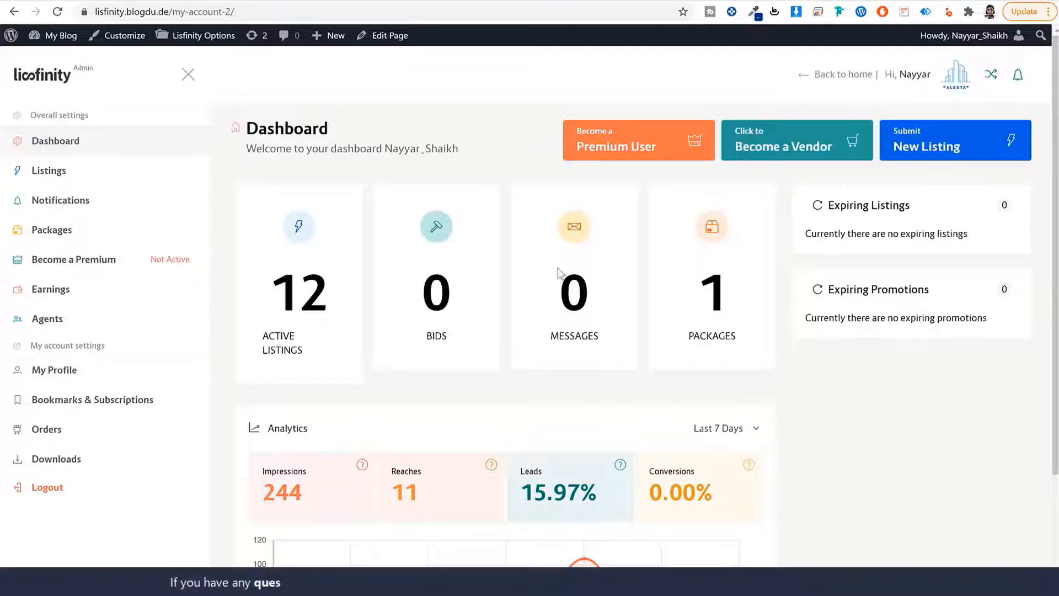
left_click_drag(551, 279, 607, 340)
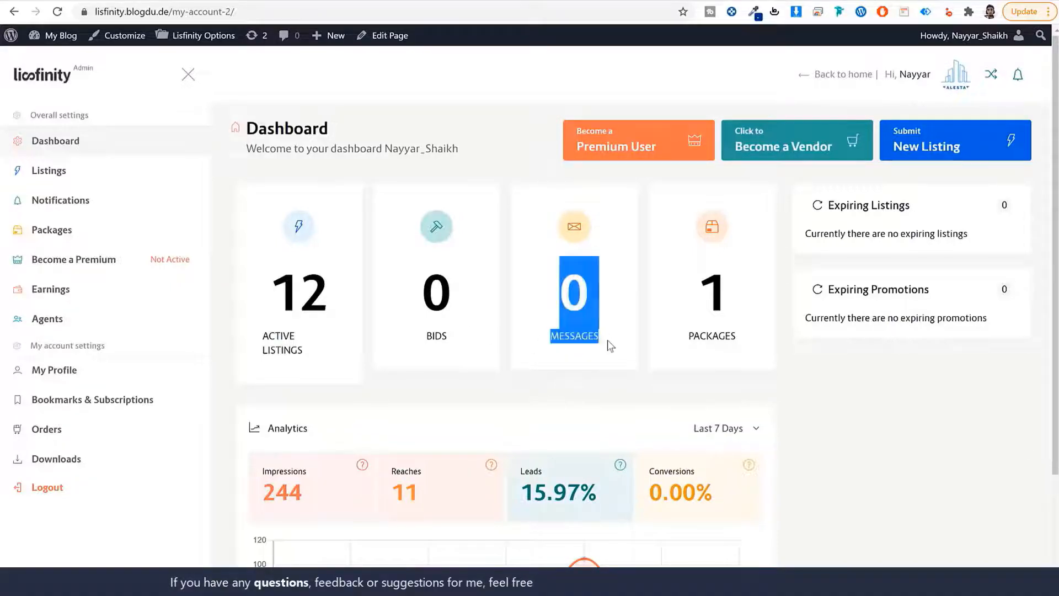
left_click(608, 342)
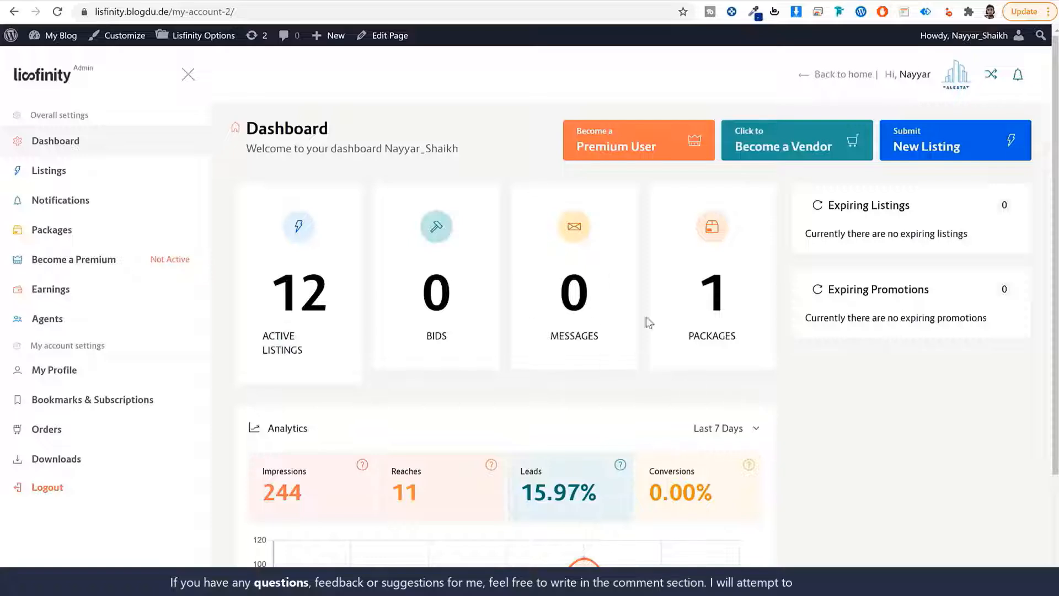
scroll(856, 453, "down", 3)
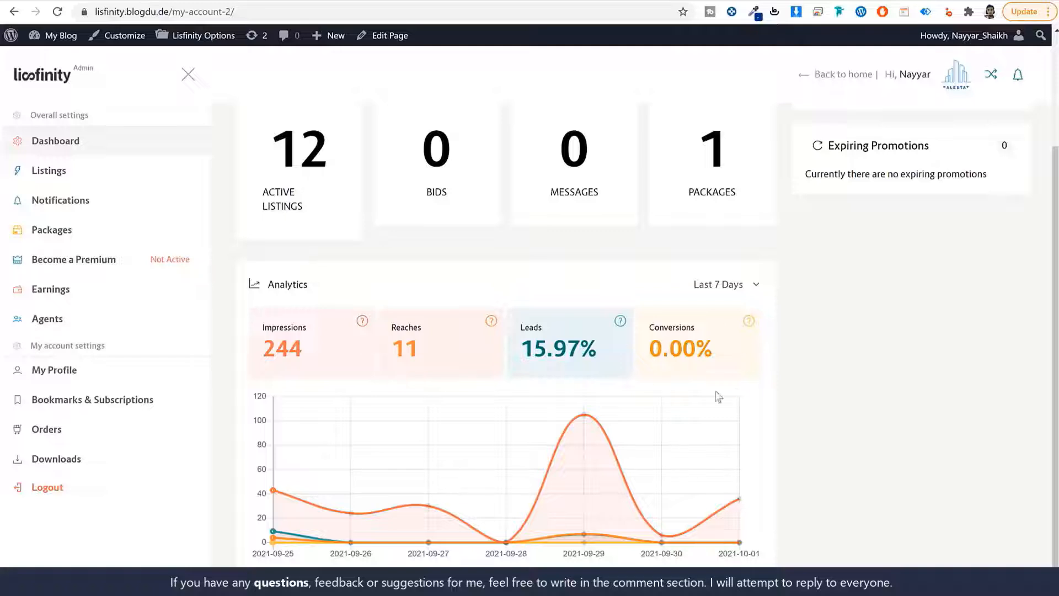
scroll(832, 435, "up", 3)
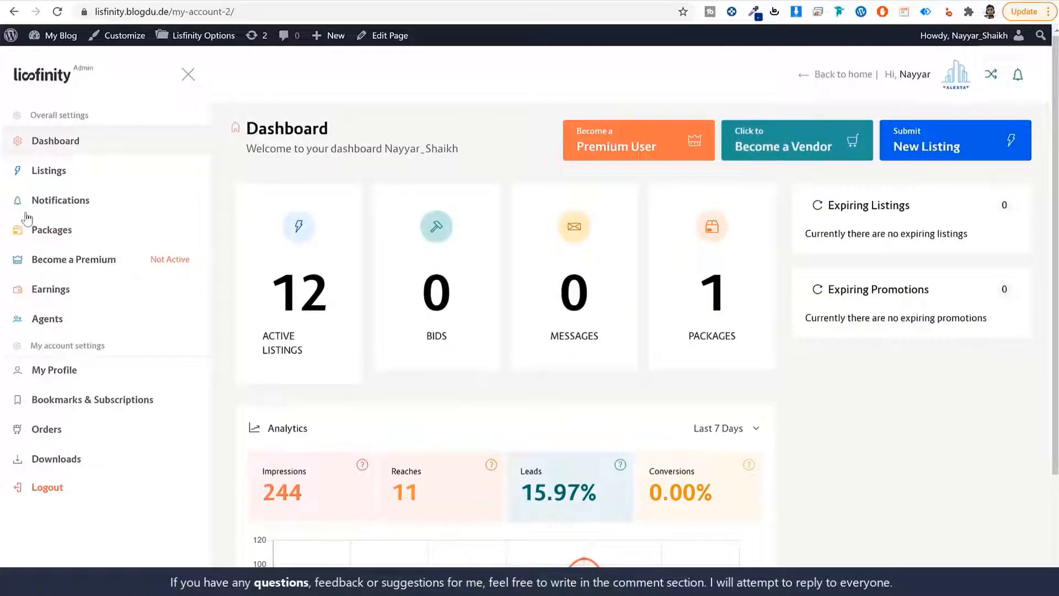
left_click(49, 171)
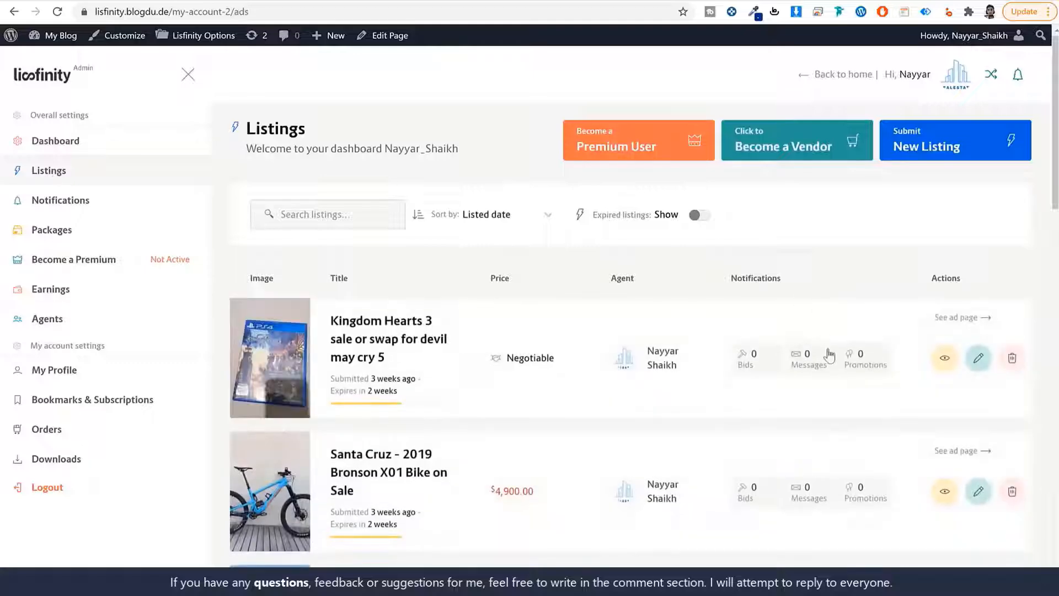
Look through the listings and open promotions for the Kingdom Hearts 3 ad
scroll(839, 371, "down", 5)
scroll(840, 372, "down", 5)
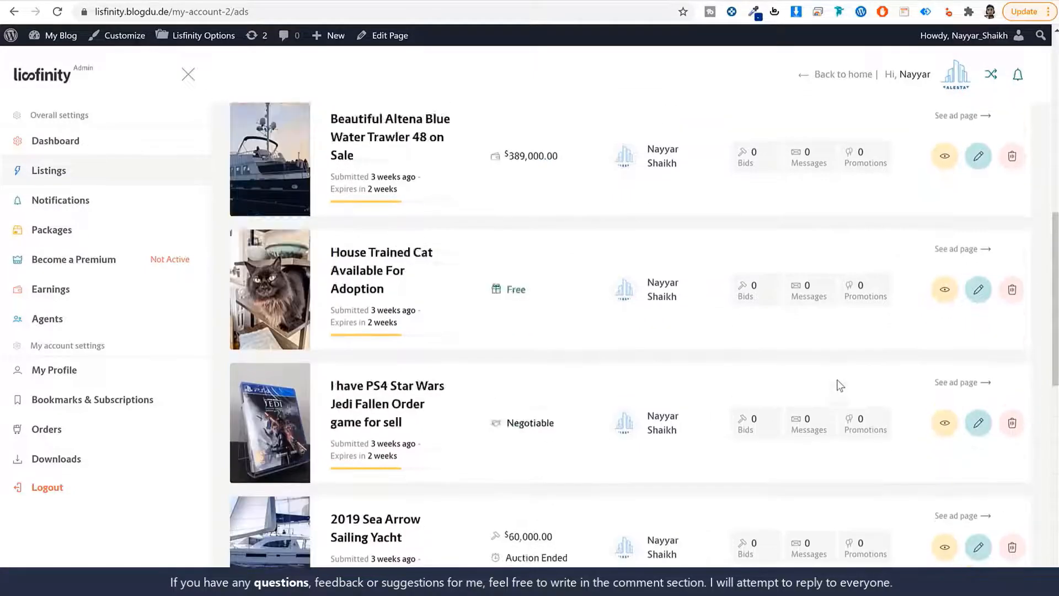
scroll(839, 385, "up", 10)
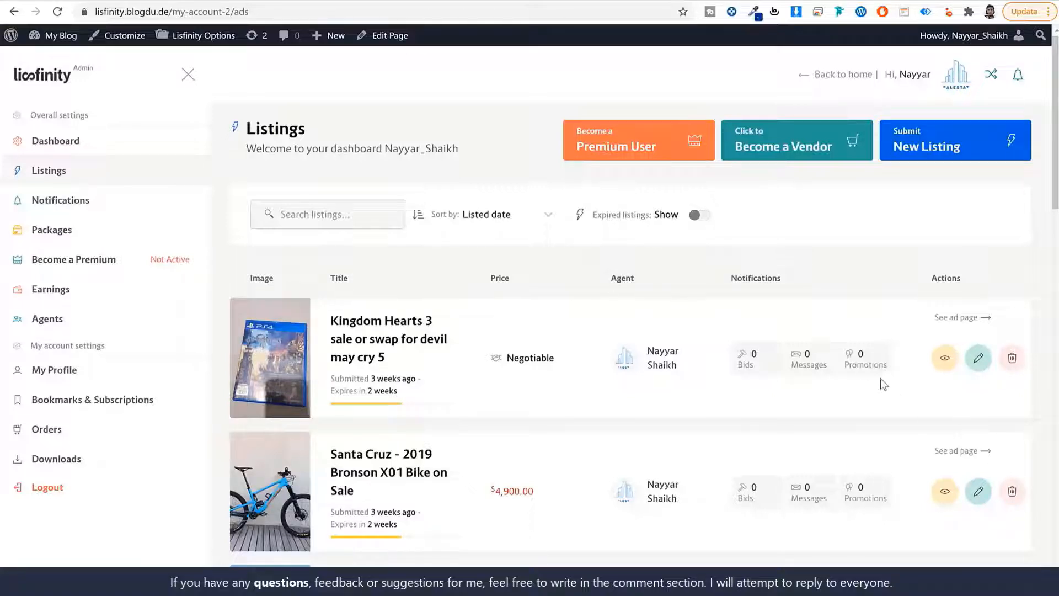
left_click(864, 360)
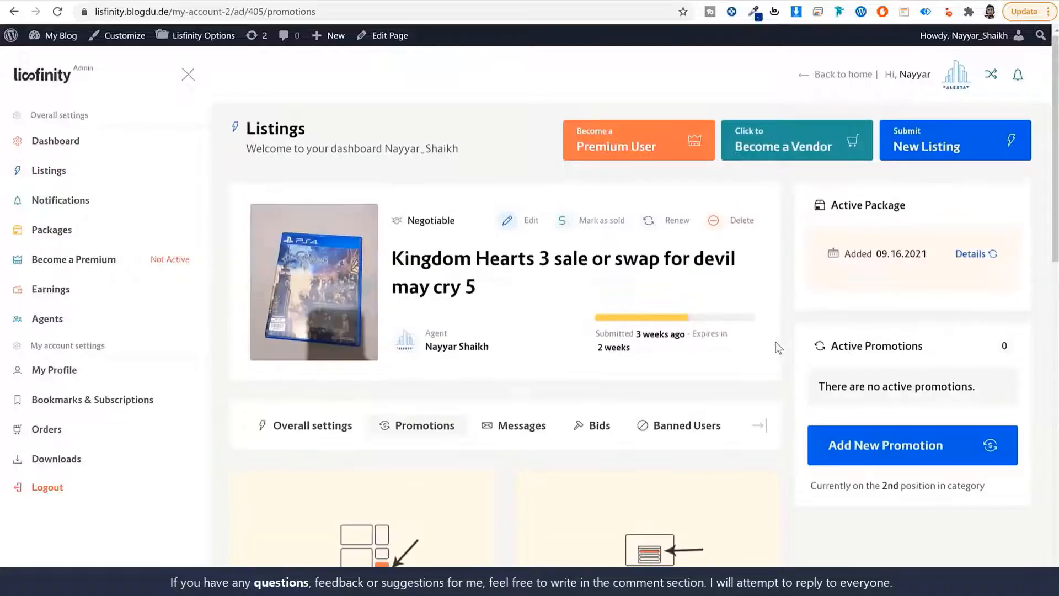
Browse the promotion cards, such as Single Ad - Advertise at $8.00/day
scroll(797, 346, "down", 6)
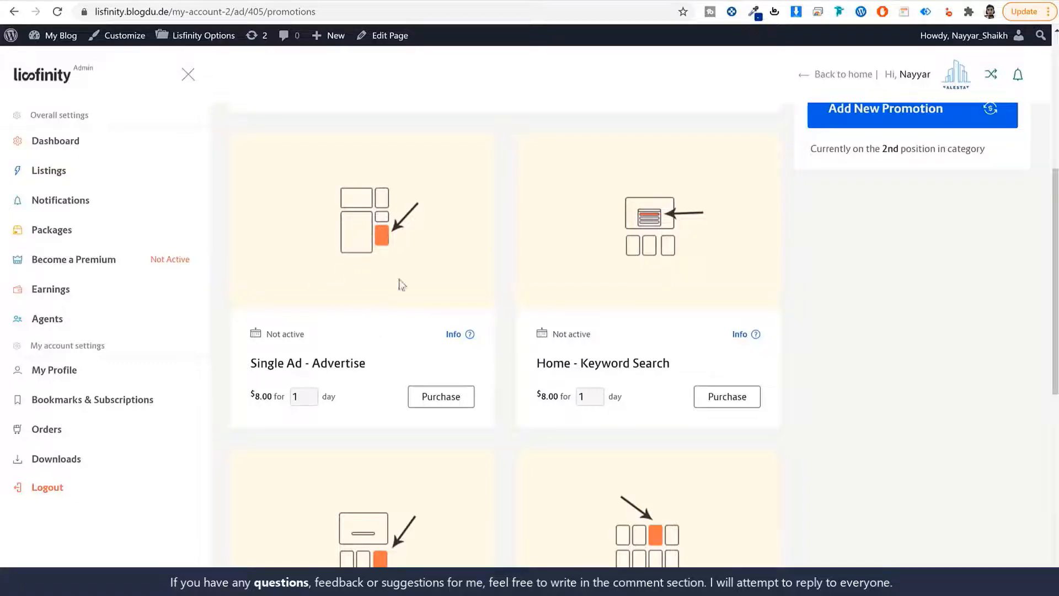
scroll(864, 359, "down", 1)
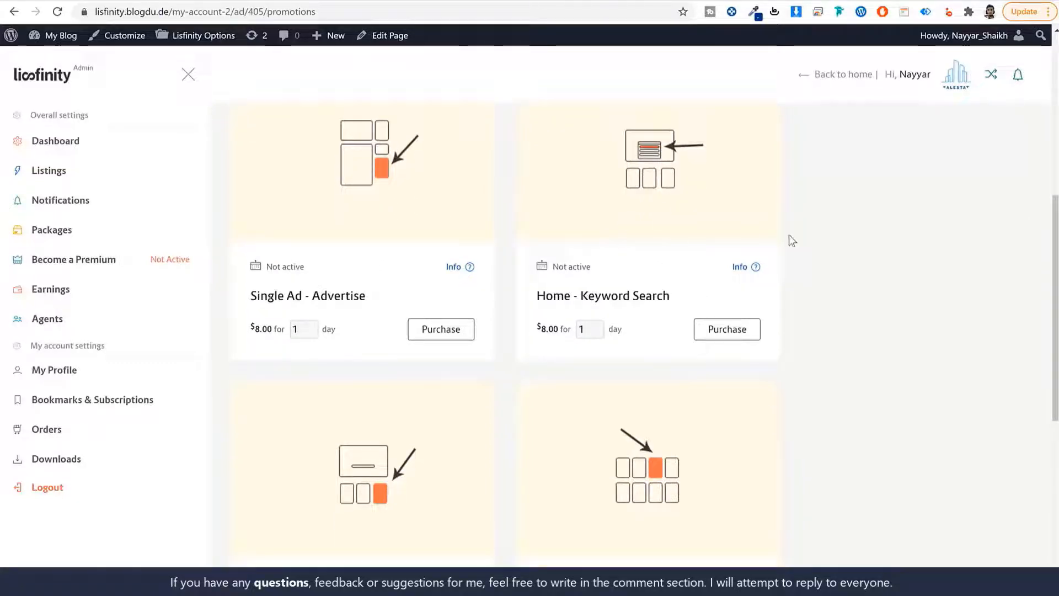
scroll(717, 259, "down", 5)
scroll(818, 374, "down", 3)
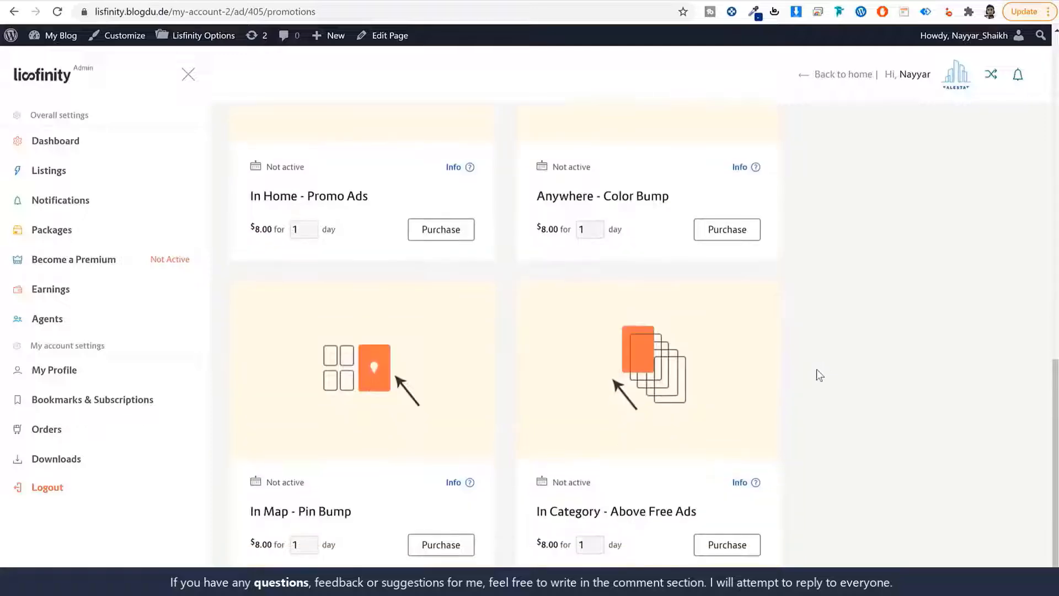
scroll(813, 386, "up", 9)
scroll(407, 492, "up", 1)
scroll(442, 449, "down", 2)
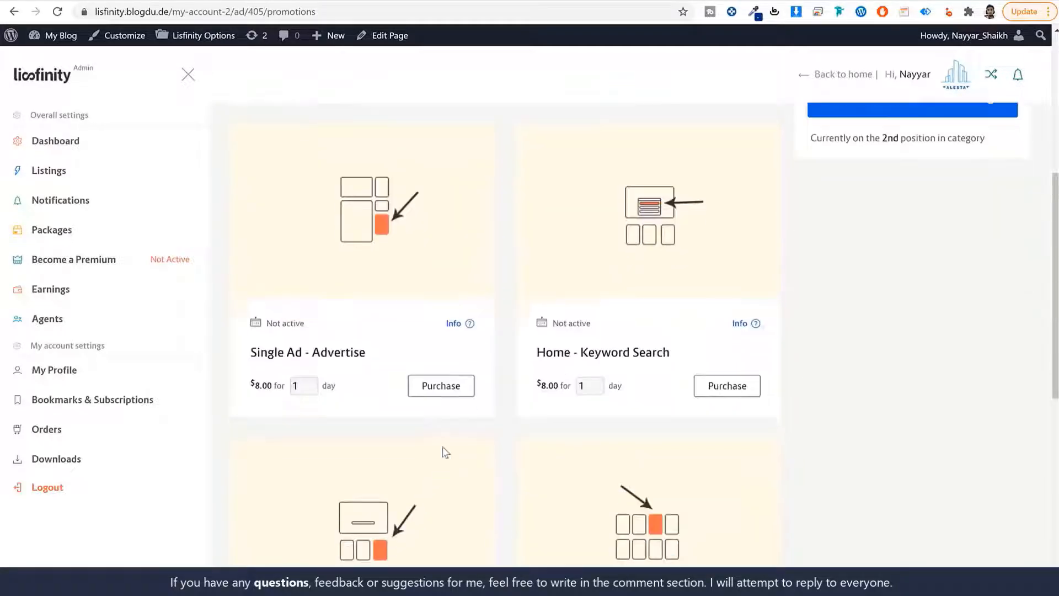
scroll(741, 404, "up", 4)
scroll(899, 450, "down", 5)
scroll(929, 366, "up", 6)
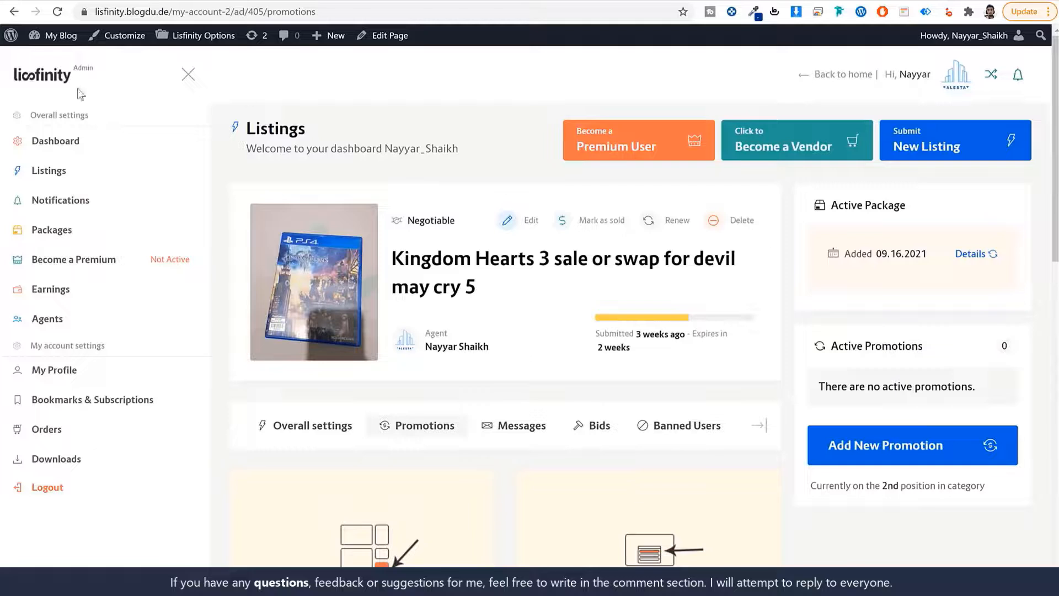
Return to the marketplace homepage and check the notifications
left_click(61, 79)
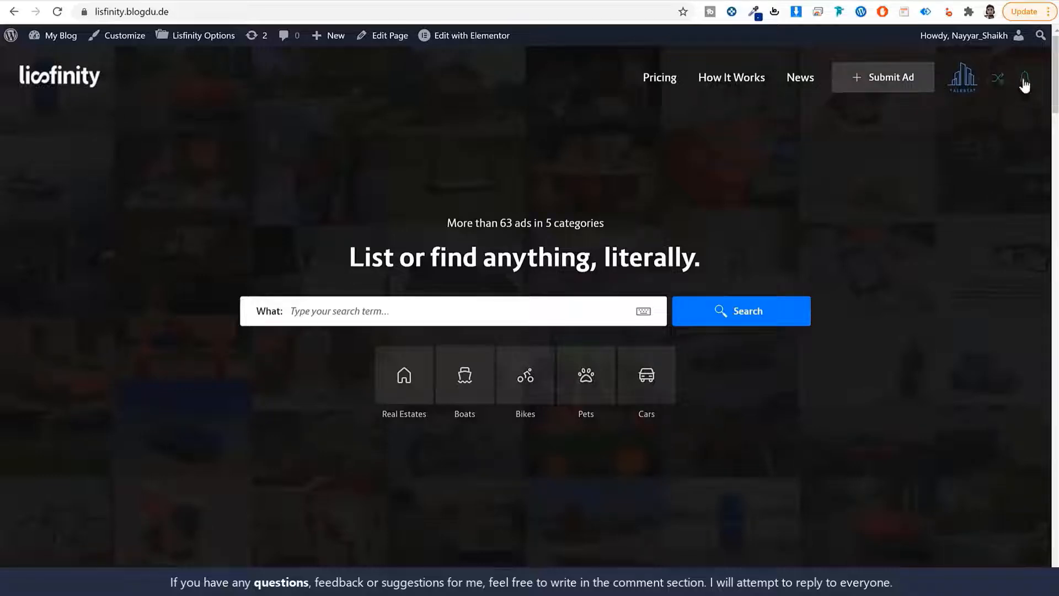
left_click(1024, 81)
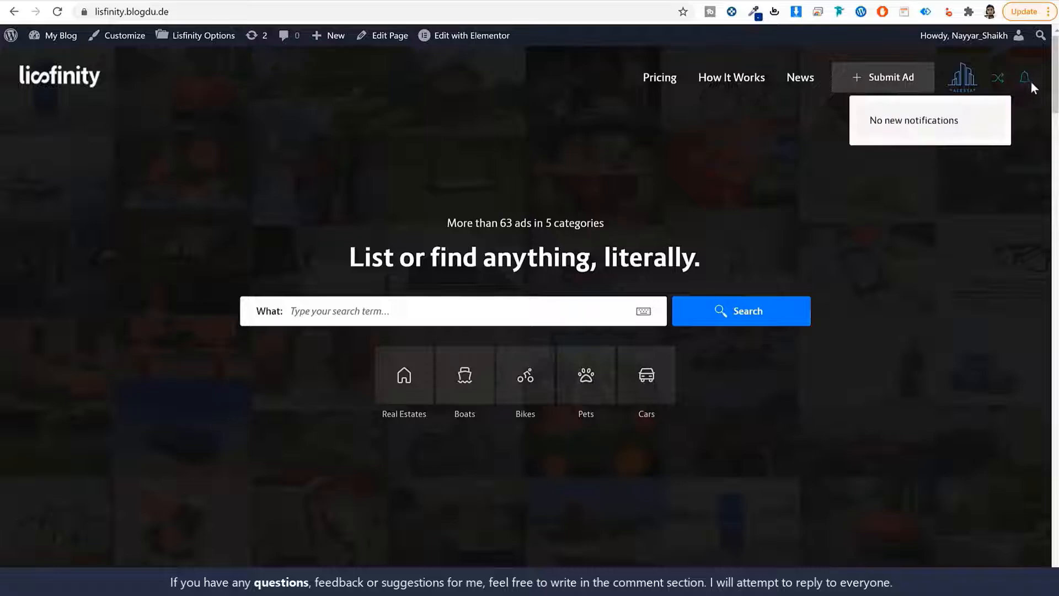
left_click(1012, 174)
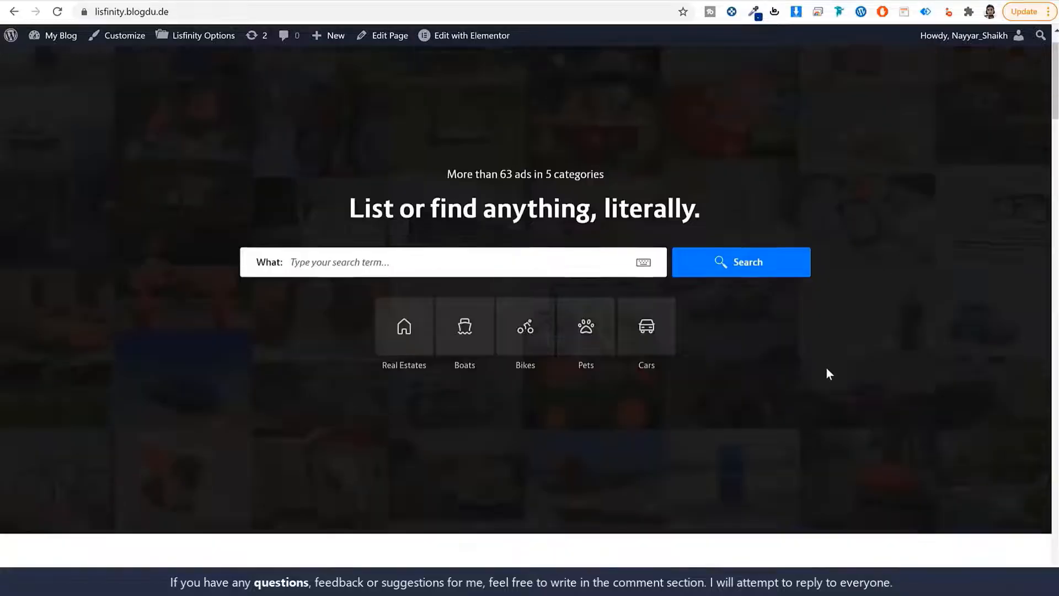
Browse the homepage's category cards carousel and the ads below
scroll(825, 371, "down", 20)
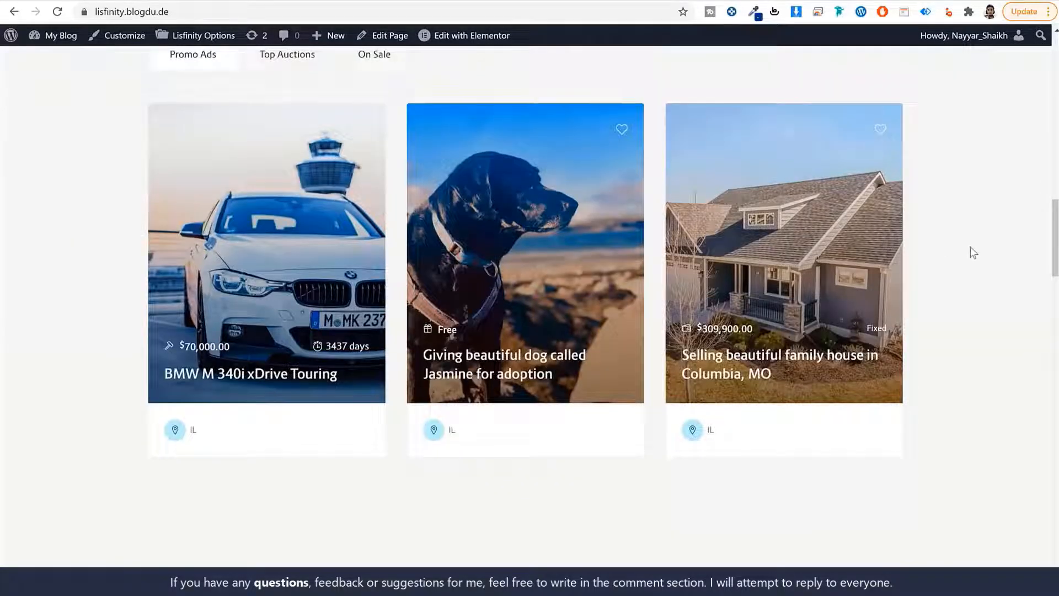
scroll(999, 259, "up", 8)
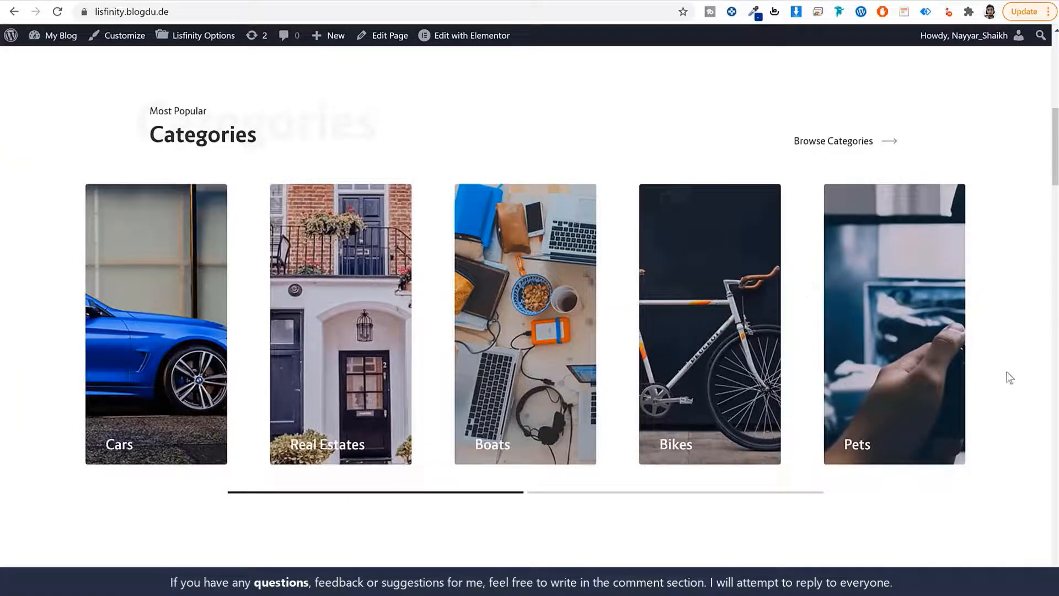
left_click_drag(703, 365, 279, 356)
left_click_drag(359, 354, 894, 353)
scroll(1018, 323, "down", 8)
scroll(1018, 319, "down", 3)
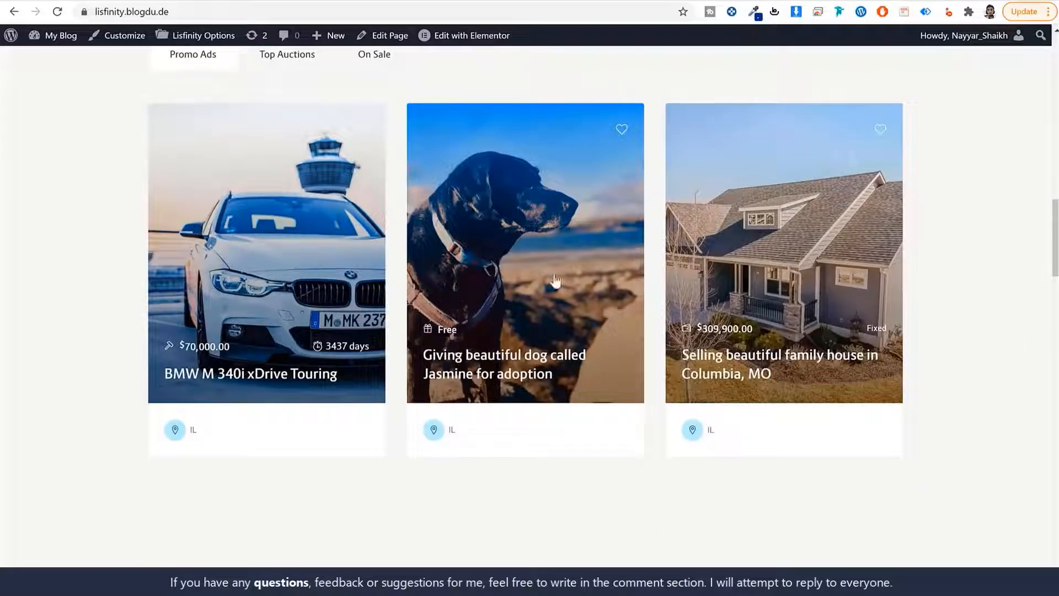
Open the BMW and Columbia house ads in new tabs and view the BMW ad
right_click(232, 213)
left_click(264, 223)
right_click(750, 256)
left_click(778, 267)
left_click(251, 2)
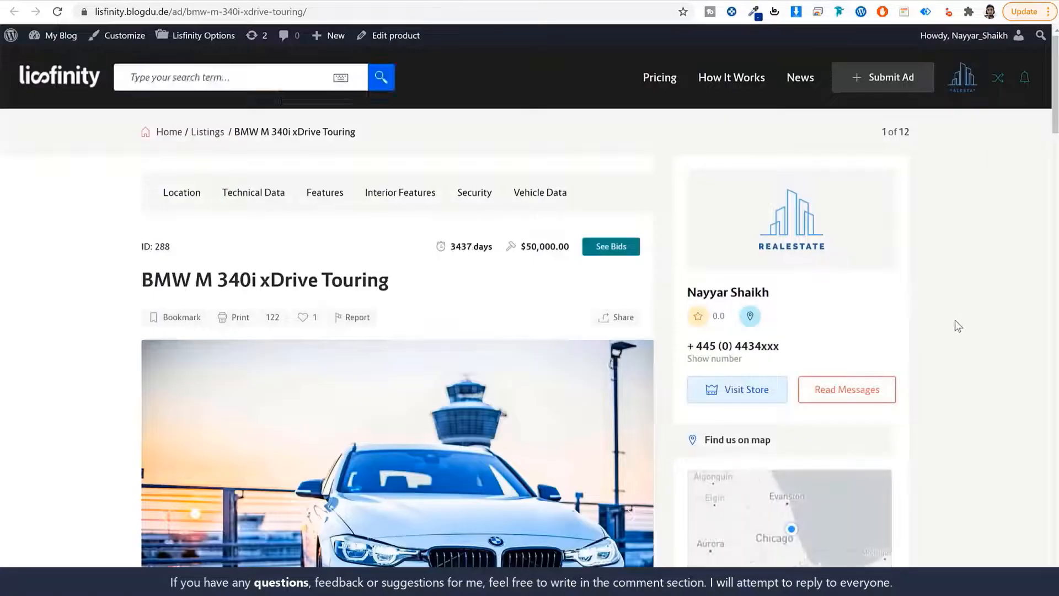
Bookmark the BMW M 340i xDrive Touring listing
scroll(954, 323, "down", 3)
scroll(555, 366, "up", 2)
left_click_drag(153, 208, 385, 187)
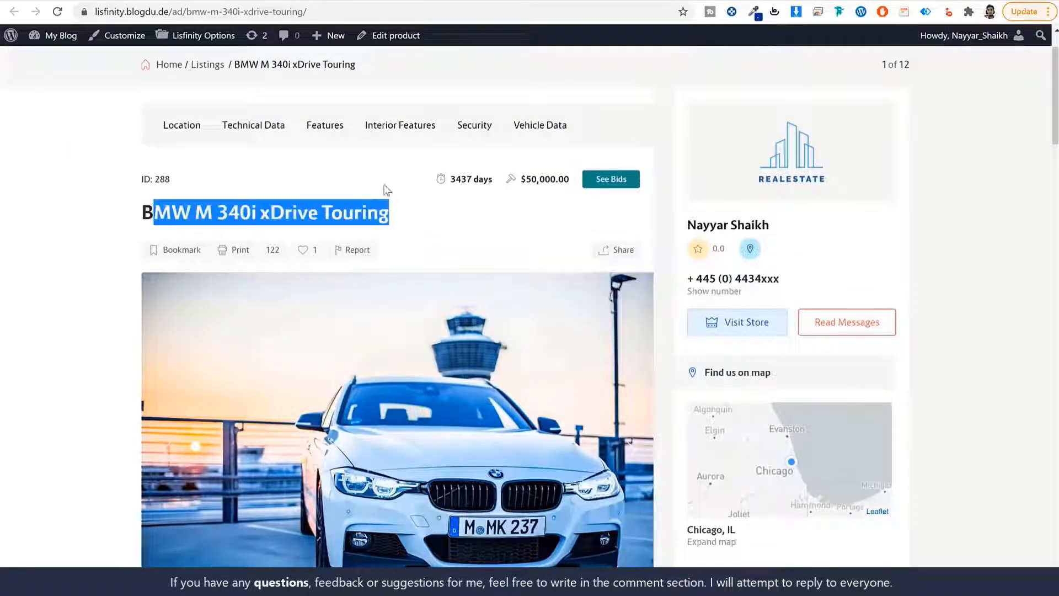
scroll(396, 241, "down", 1)
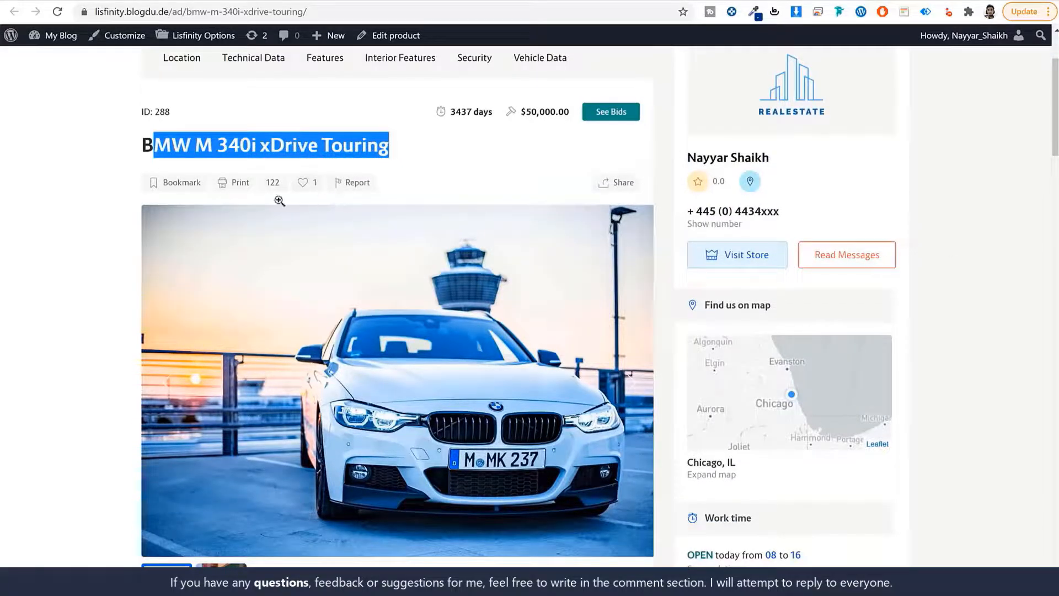
left_click(303, 184)
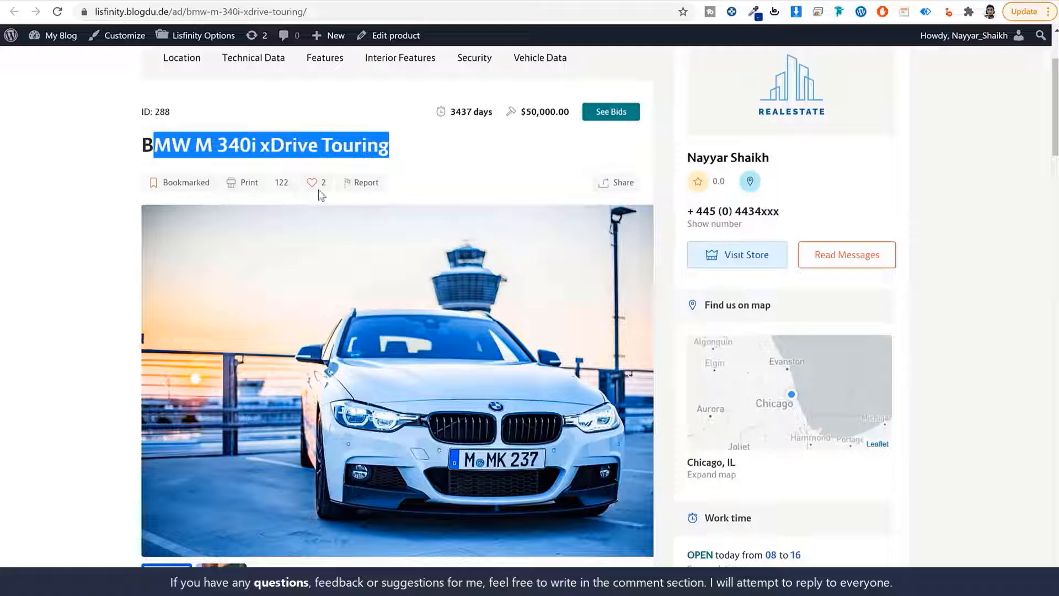
Review the BMW ad's Location and technical data: Condition, Make and Mileage
scroll(954, 322, "down", 6)
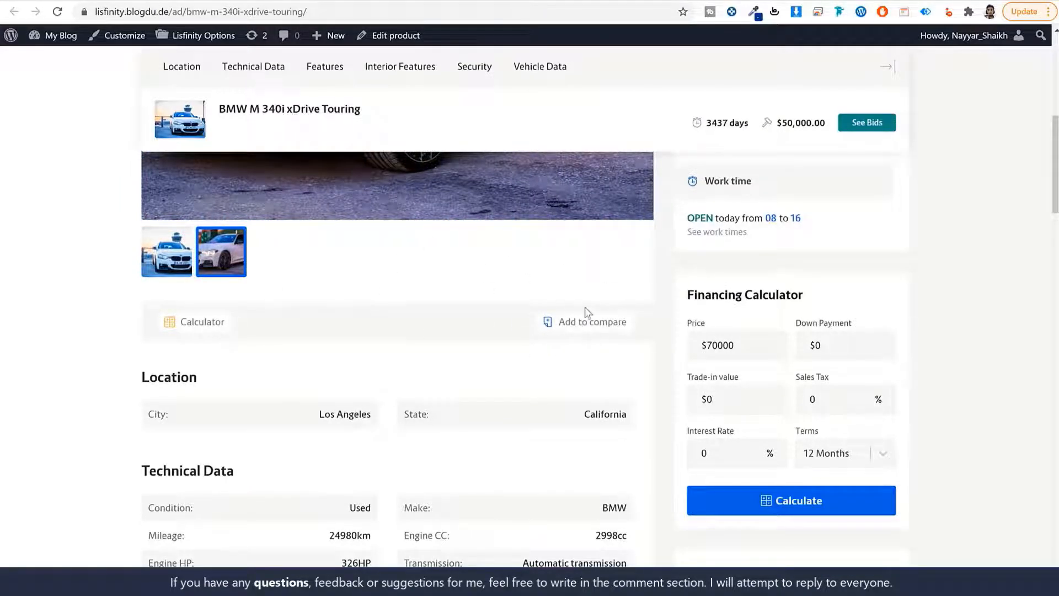
scroll(626, 315, "down", 5)
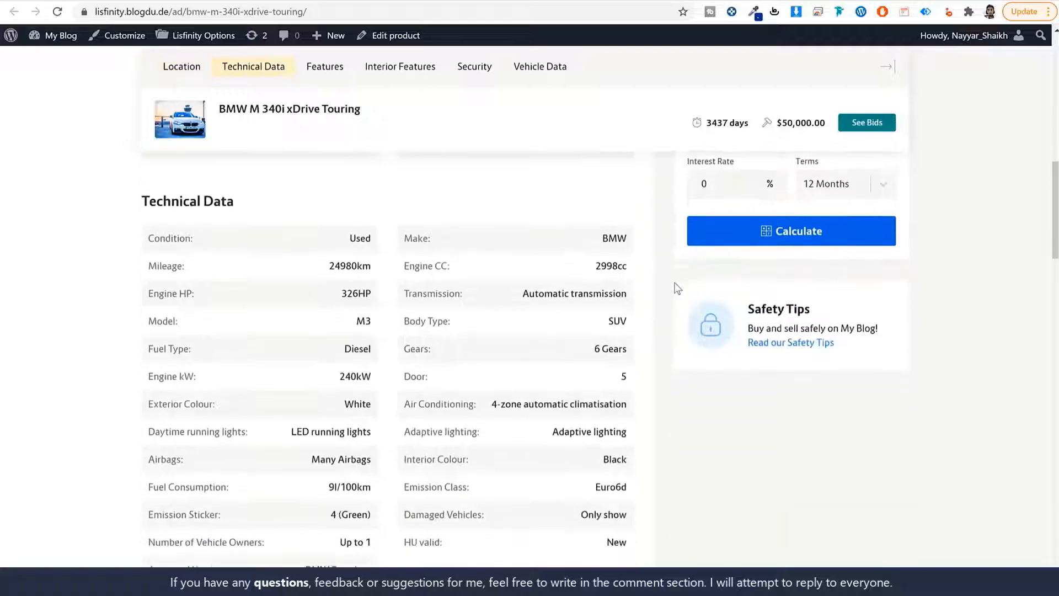
scroll(527, 298, "up", 1)
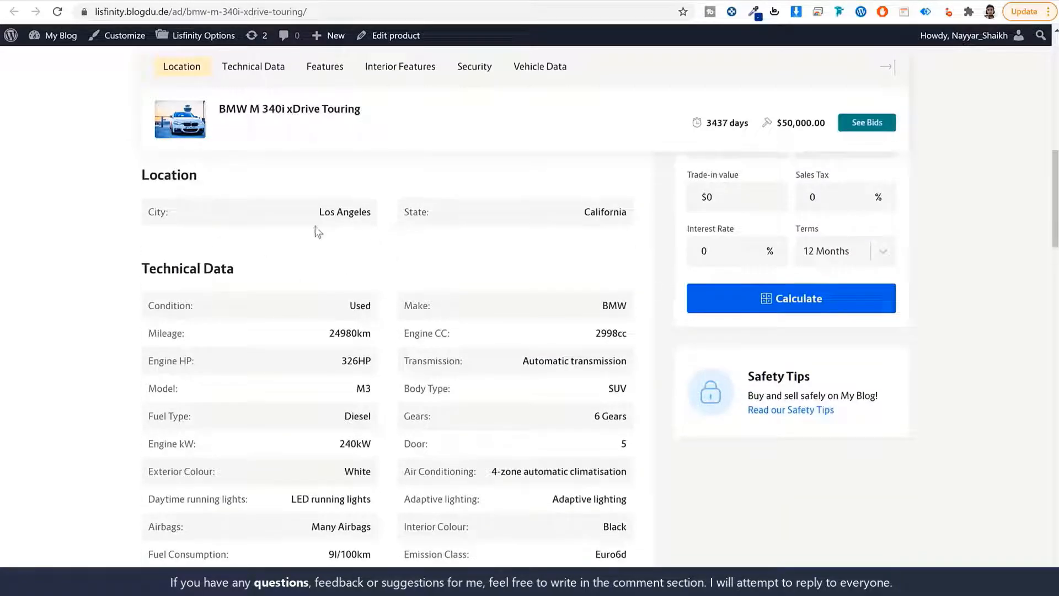
left_click_drag(198, 175, 139, 177)
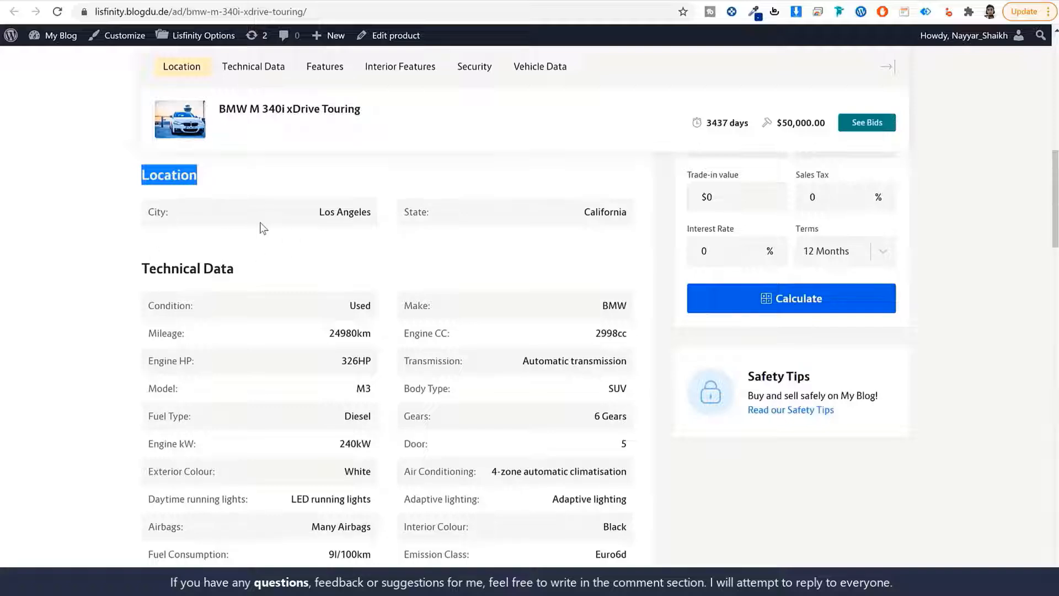
scroll(270, 228, "down", 1)
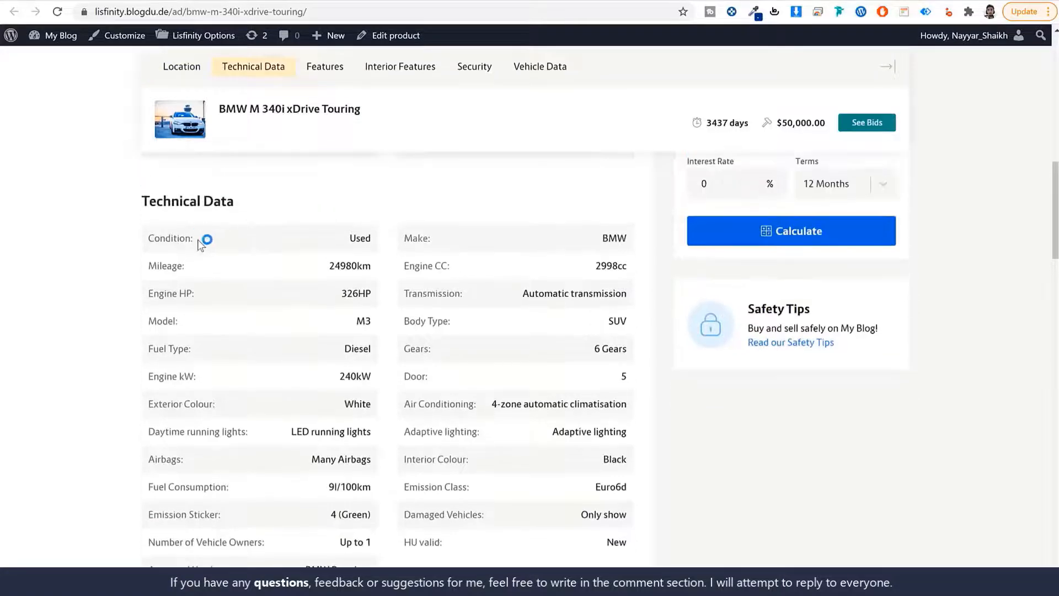
left_click_drag(193, 238, 145, 238)
left_click_drag(447, 241, 380, 241)
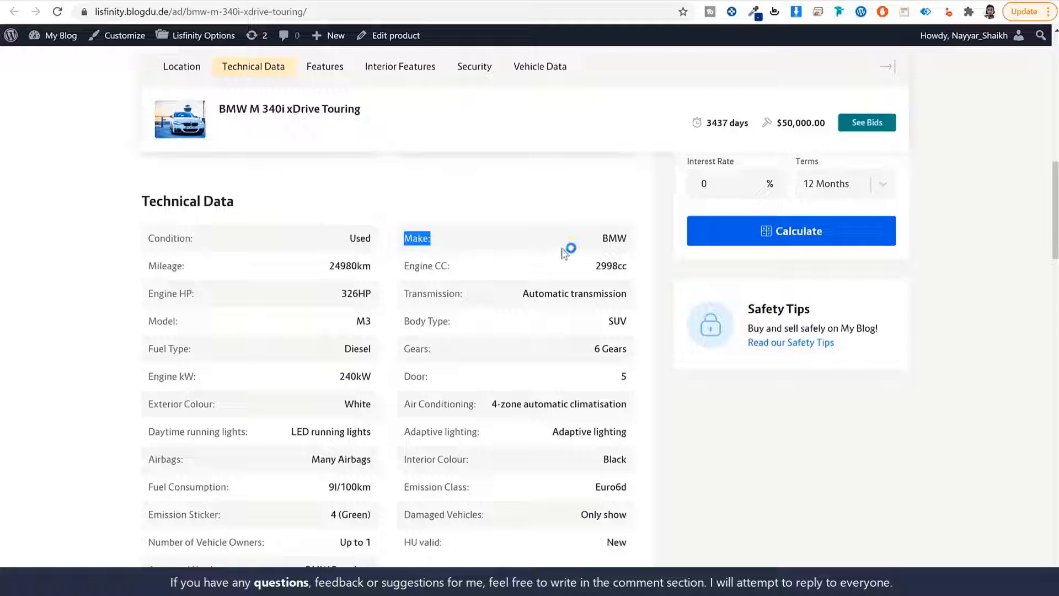
left_click_drag(186, 266, 146, 267)
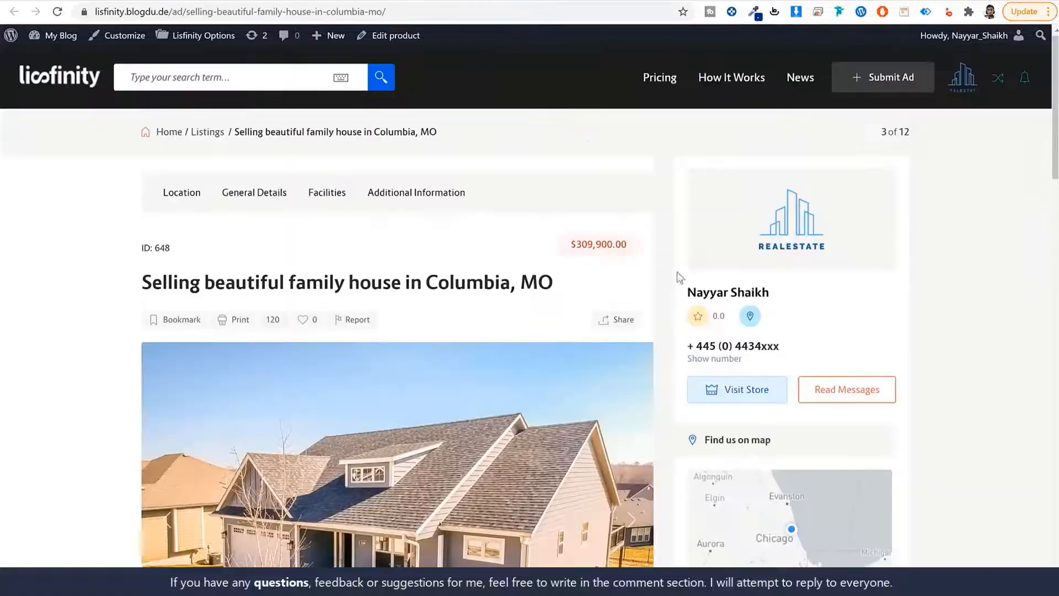
Review the house's Condition, Property Type, Storey, Lot Size, Floor and Parking Space details
scroll(942, 295, "down", 14)
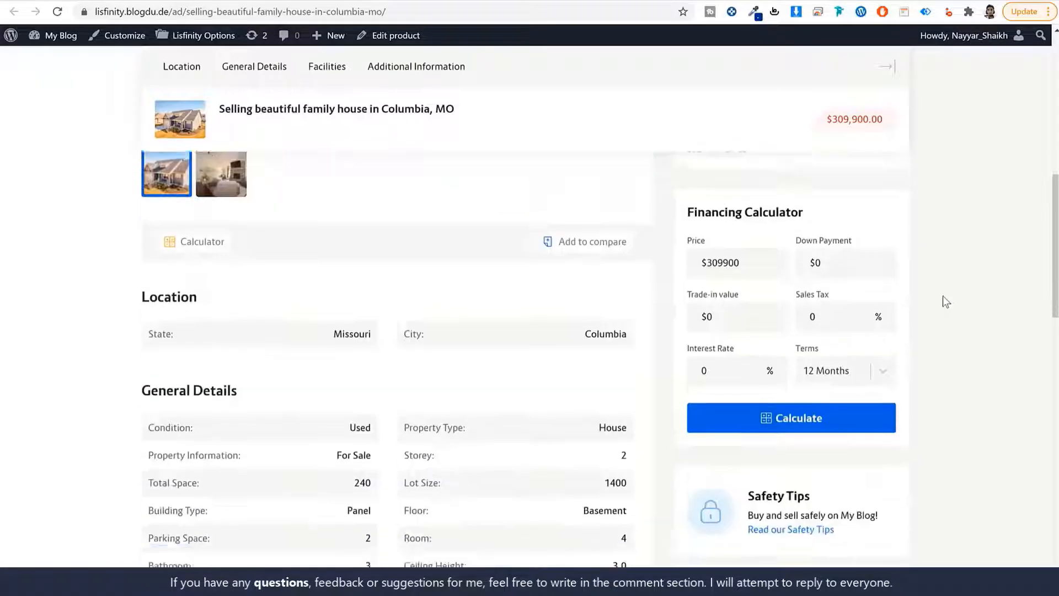
scroll(942, 296, "down", 1)
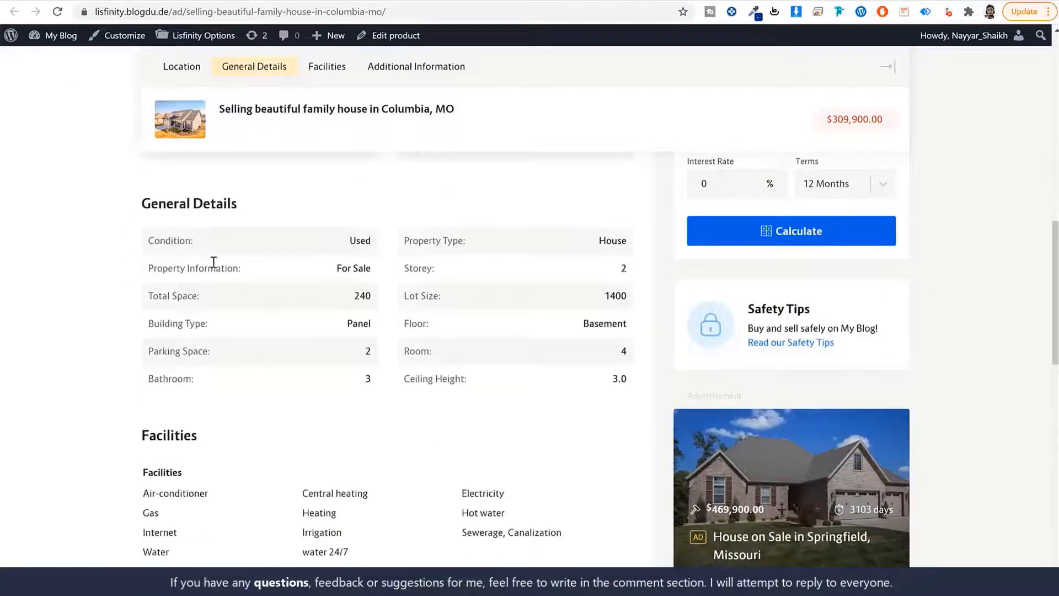
left_click_drag(206, 247, 130, 243)
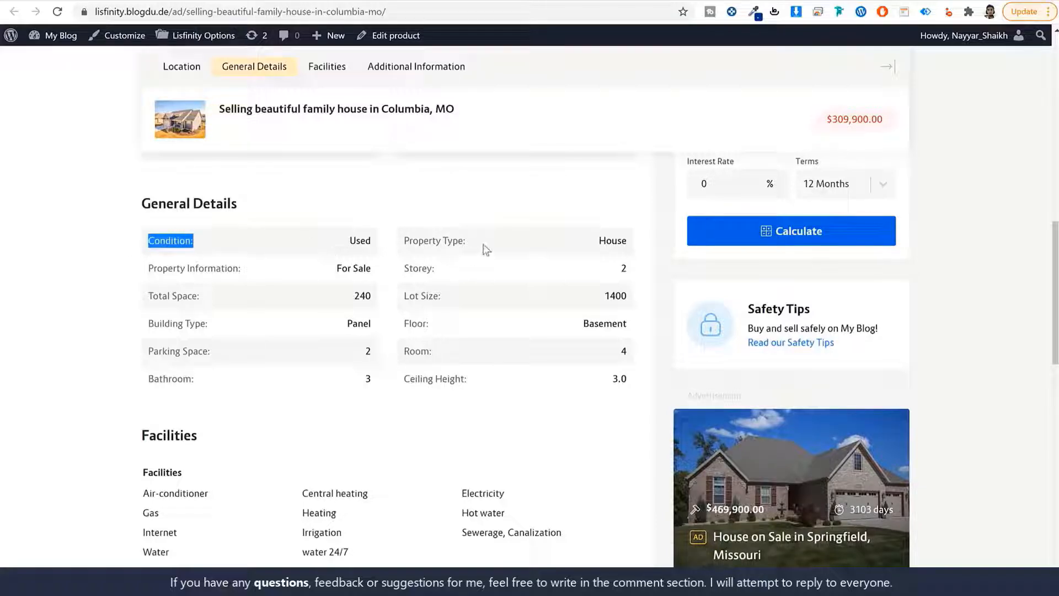
left_click_drag(484, 250, 390, 246)
left_click_drag(439, 272, 390, 273)
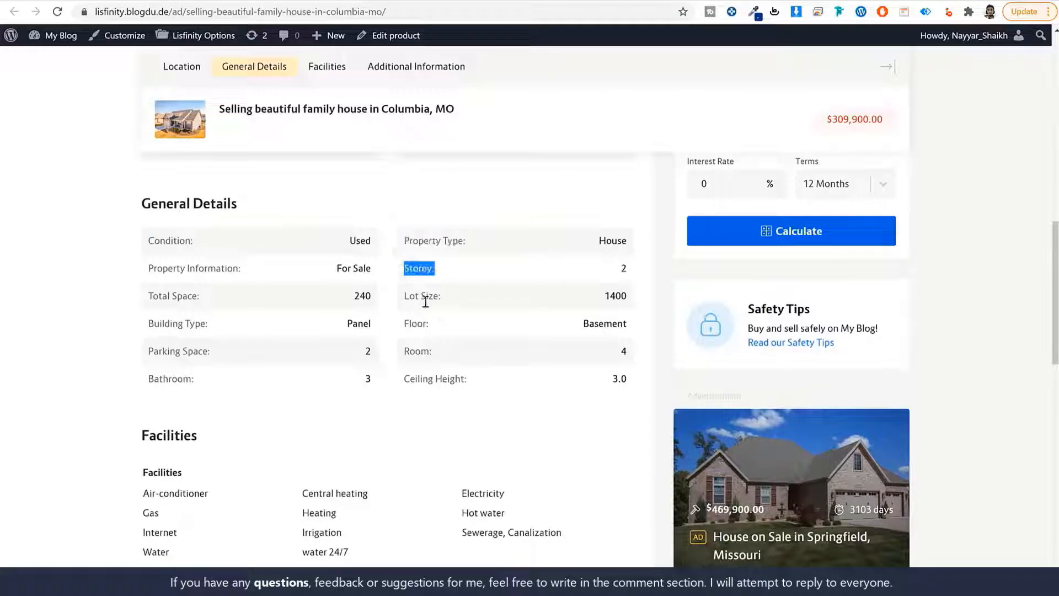
left_click_drag(443, 297, 328, 353)
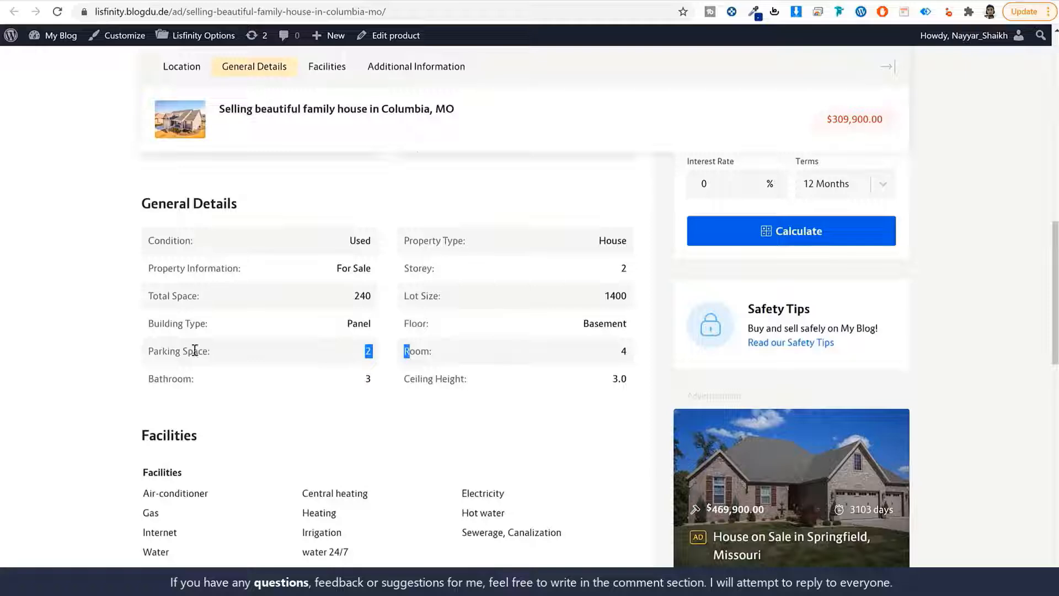
left_click_drag(202, 352, 135, 350)
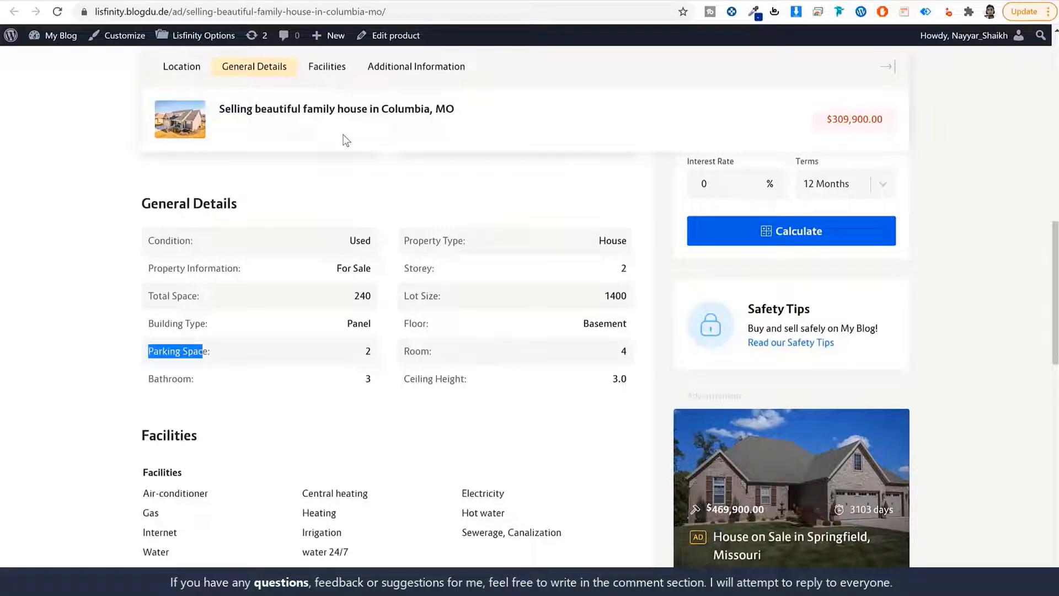
Scroll through the rest of the house listing, then switch to the home page
scroll(994, 264, "down", 1)
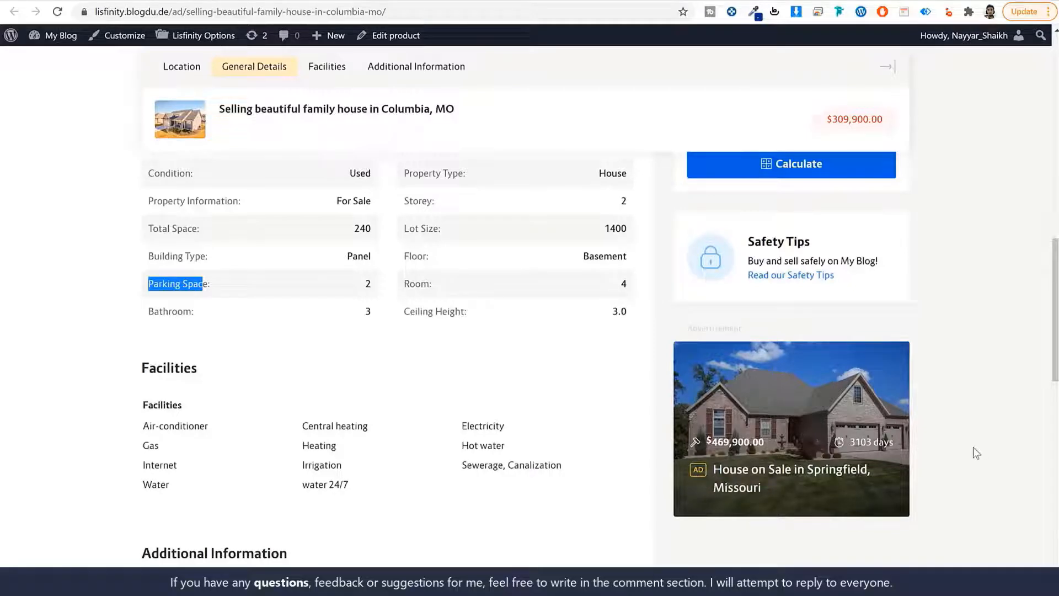
scroll(973, 447, "down", 1)
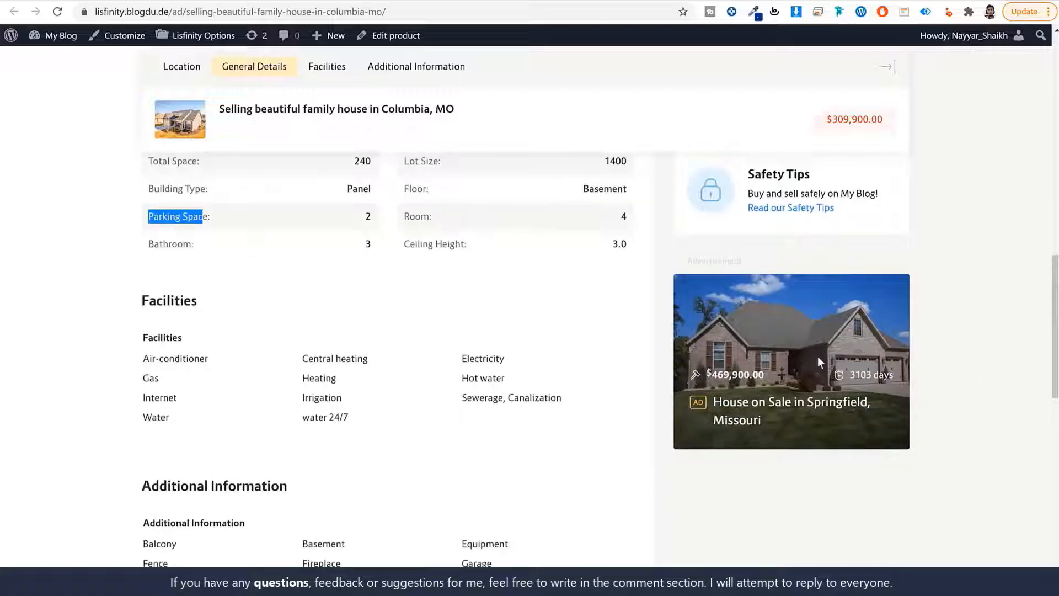
scroll(918, 418, "down", 8)
scroll(918, 424, "up", 16)
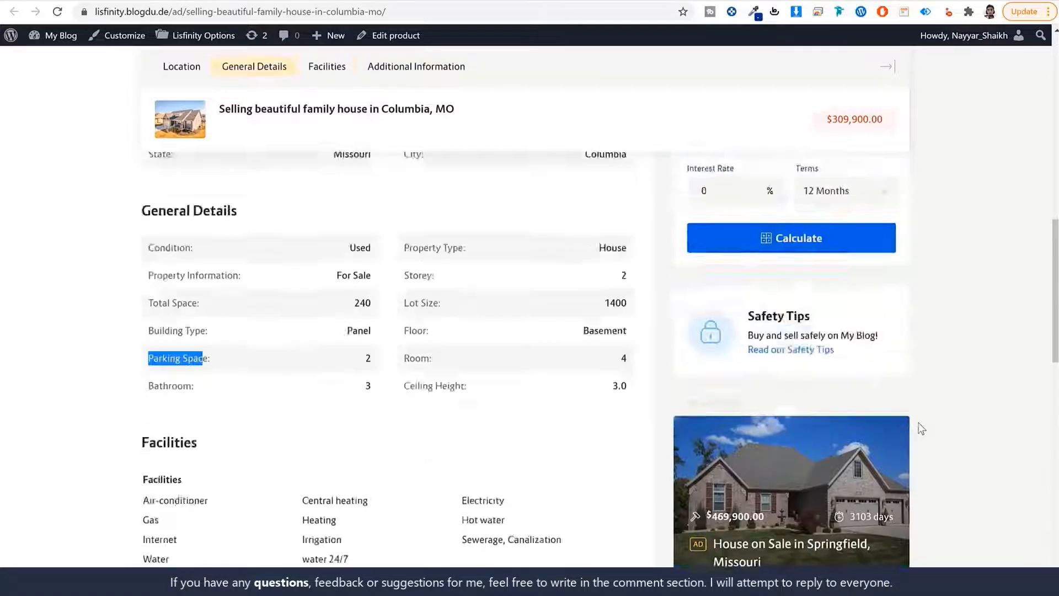
scroll(921, 428, "up", 5)
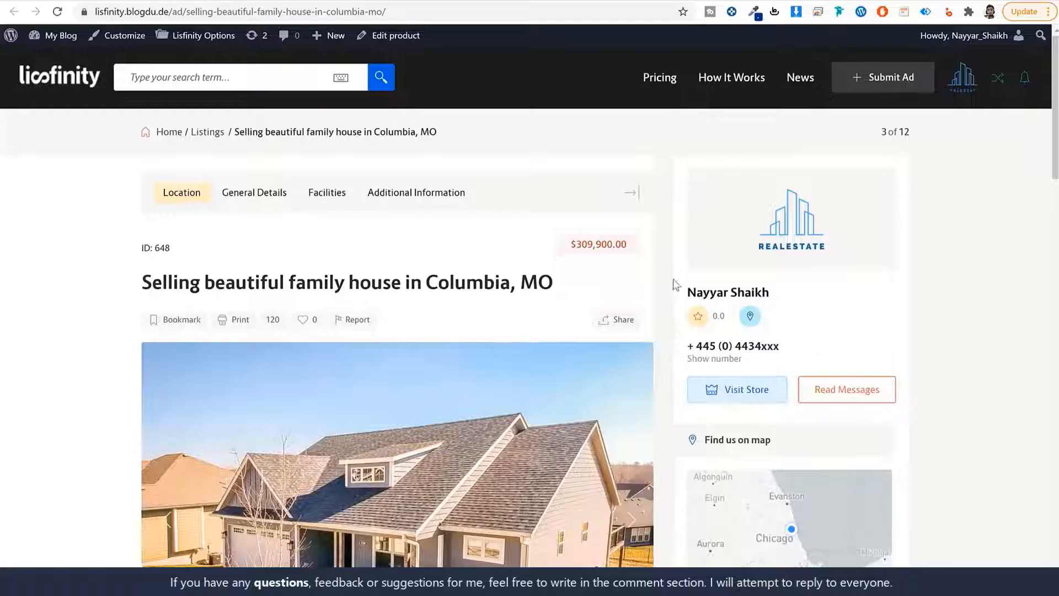
scroll(932, 319, "down", 5)
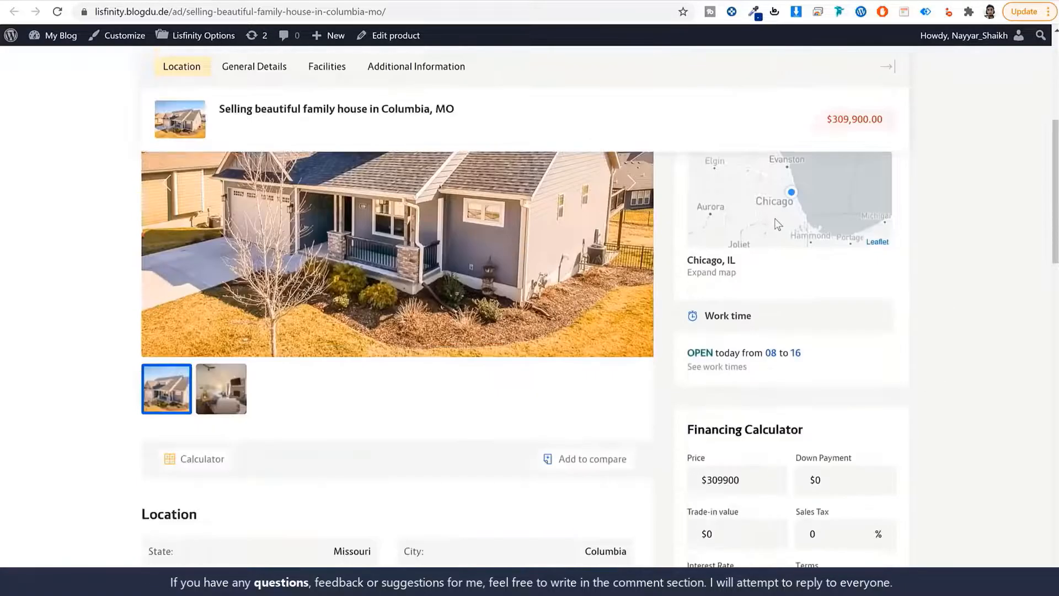
scroll(801, 385, "down", 5)
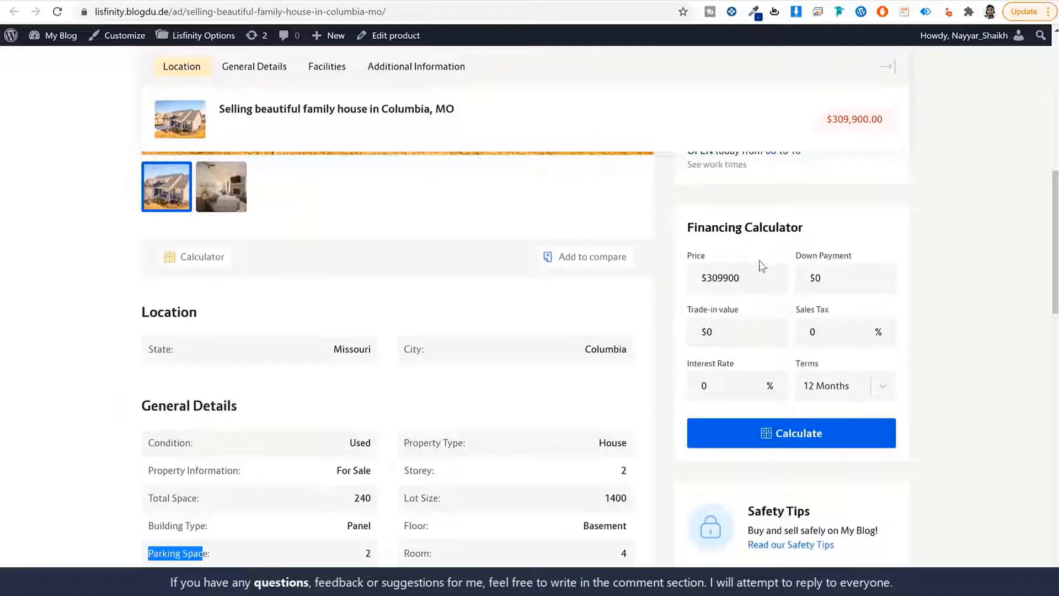
left_click(986, 262)
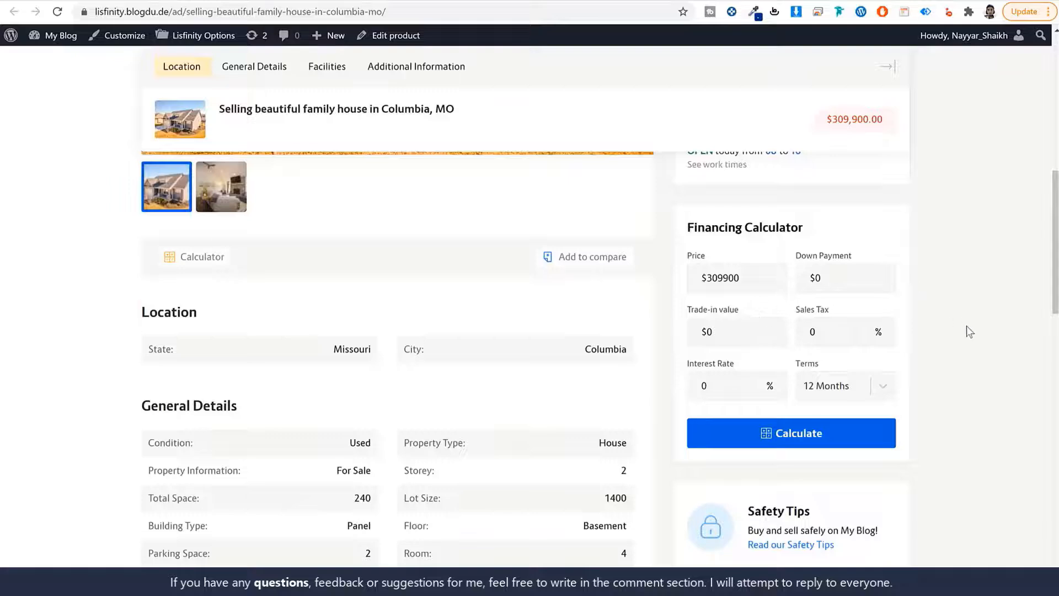
scroll(967, 331, "up", 10)
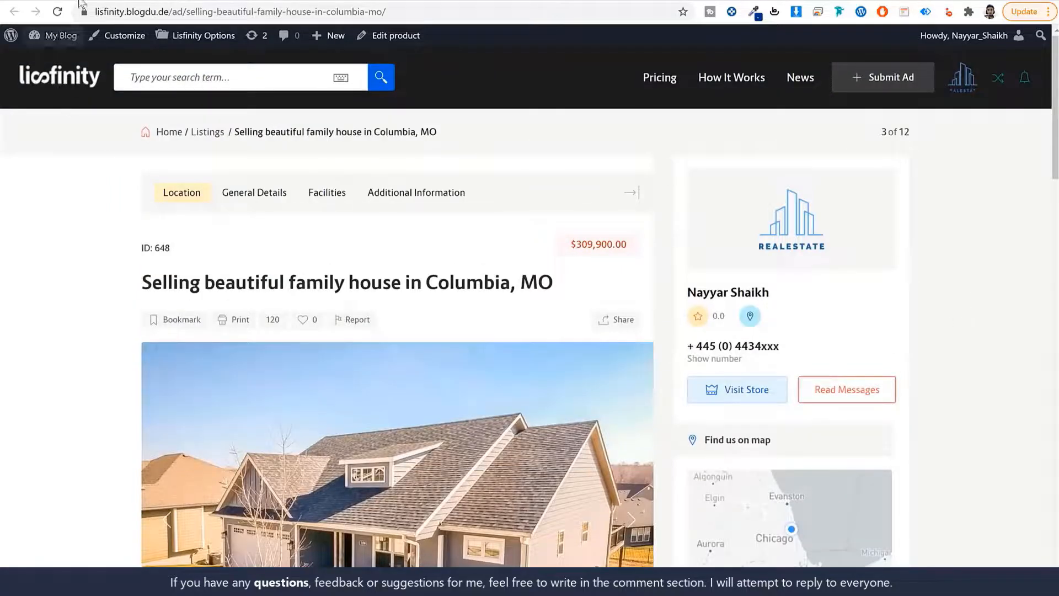
left_click(88, 1)
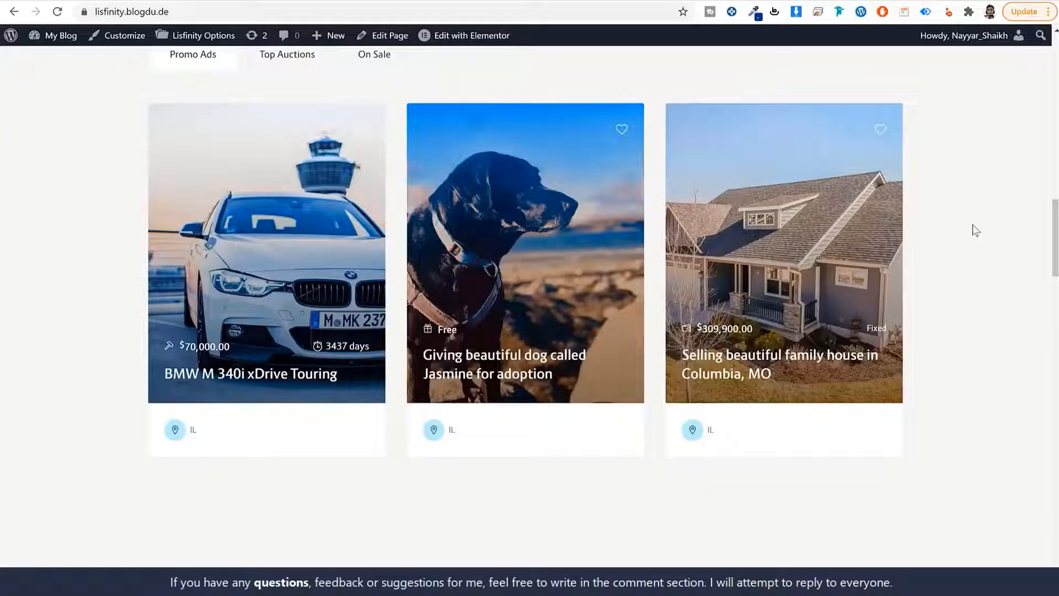
Tour the How it works steps (Register FREE, Submit Ad, Get Exposure) and sections below
scroll(780, 356, "down", 10)
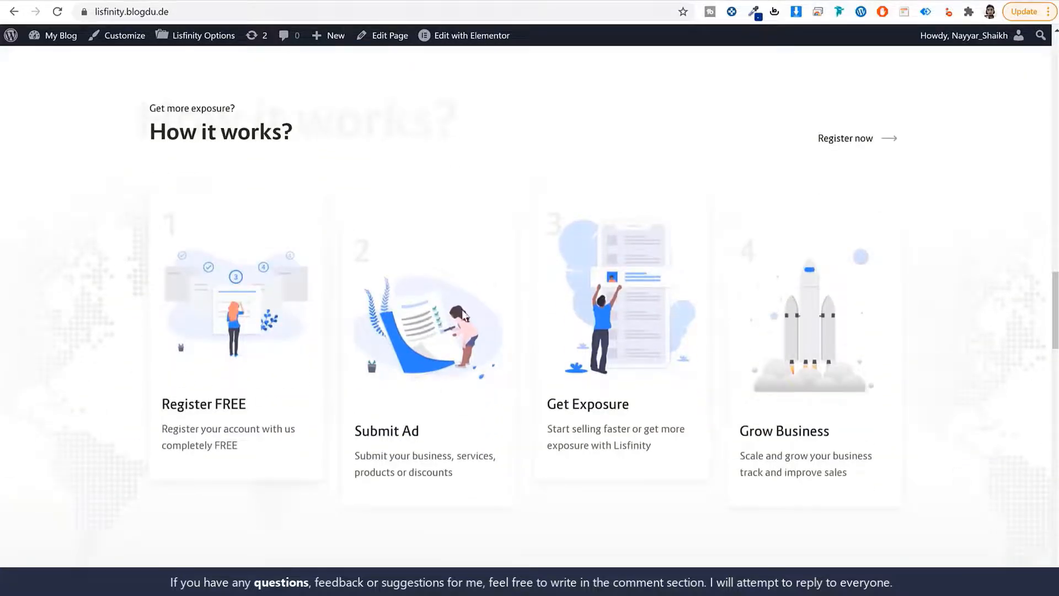
left_click_drag(247, 405, 142, 405)
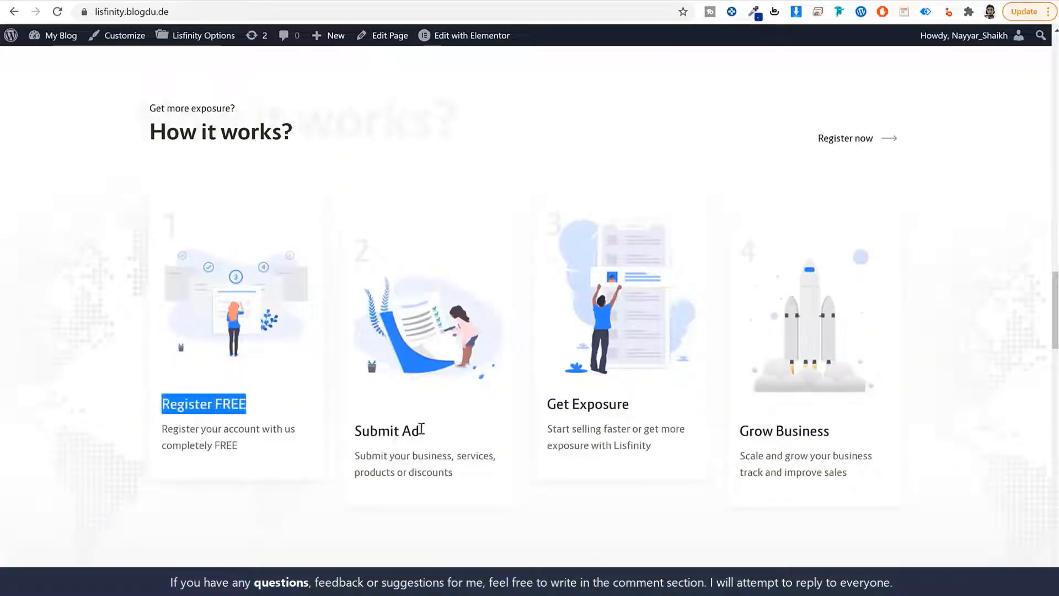
left_click_drag(421, 429, 345, 433)
left_click_drag(617, 406, 541, 407)
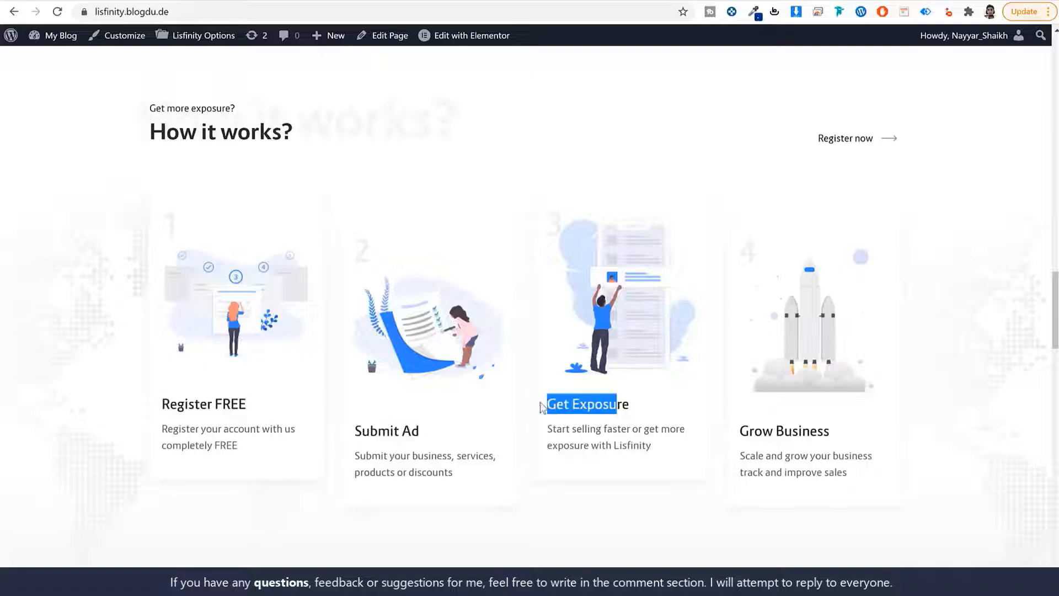
scroll(942, 265, "down", 10)
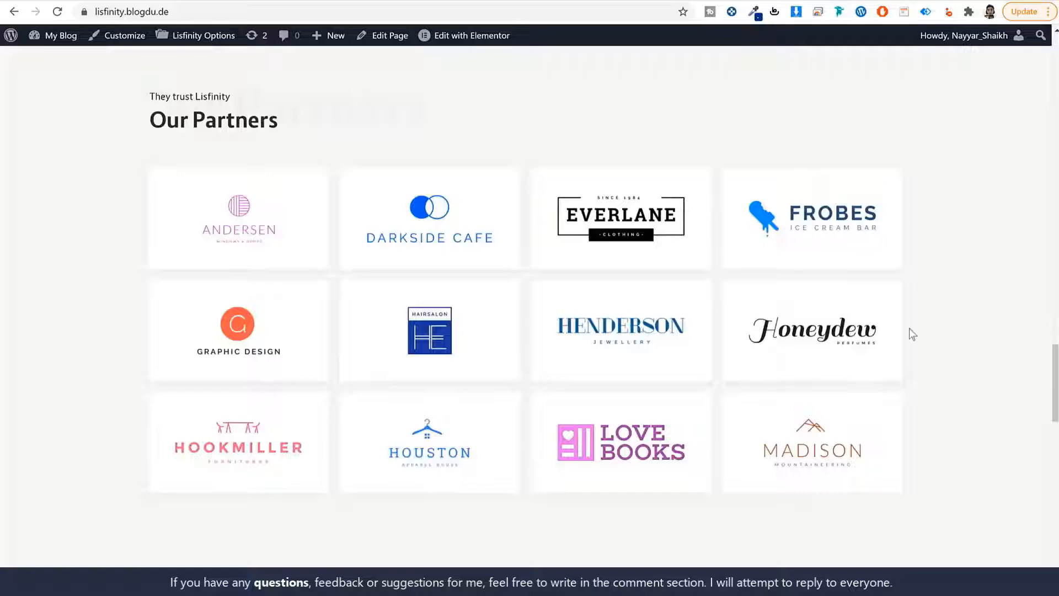
scroll(978, 301, "down", 13)
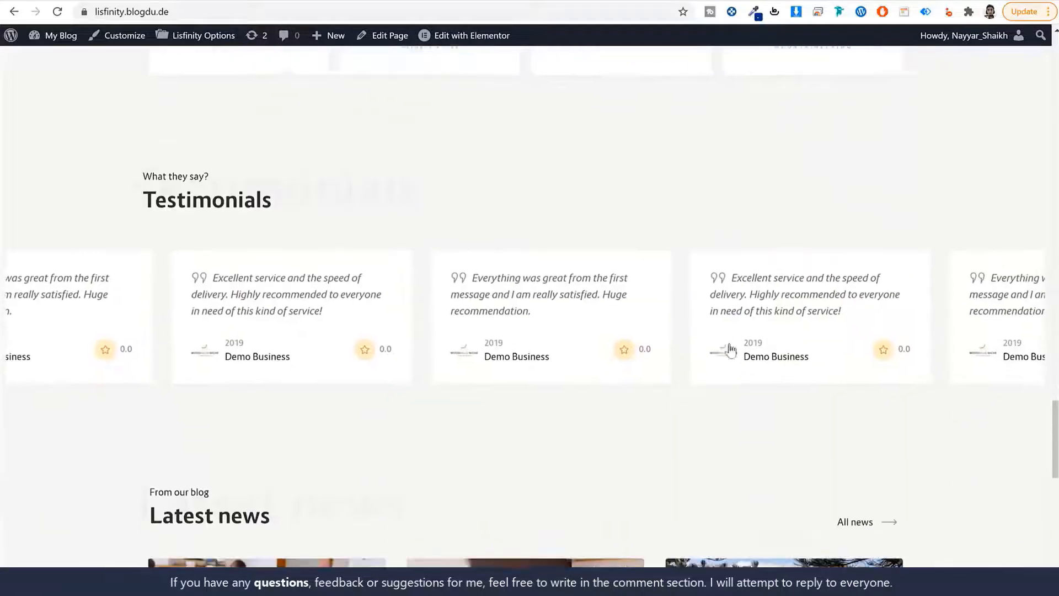
scroll(378, 323, "down", 1)
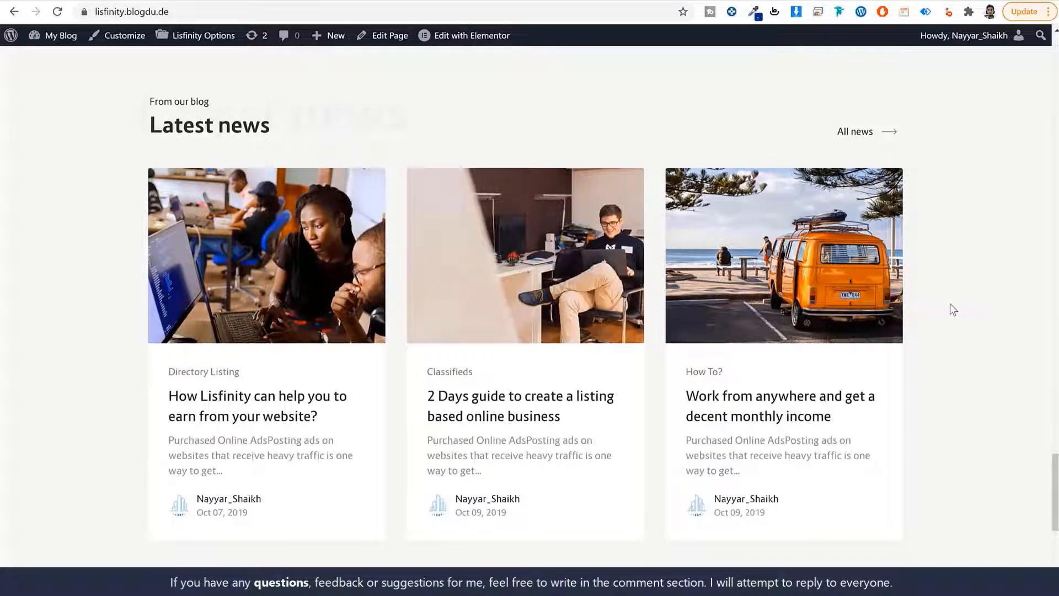
scroll(958, 350, "down", 7)
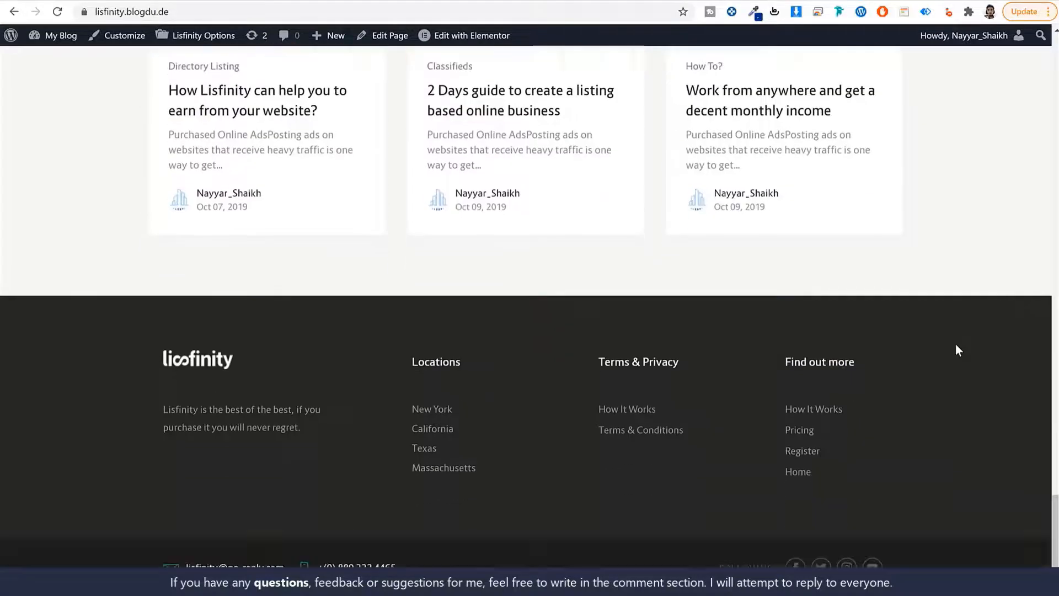
scroll(1021, 534, "up", 20)
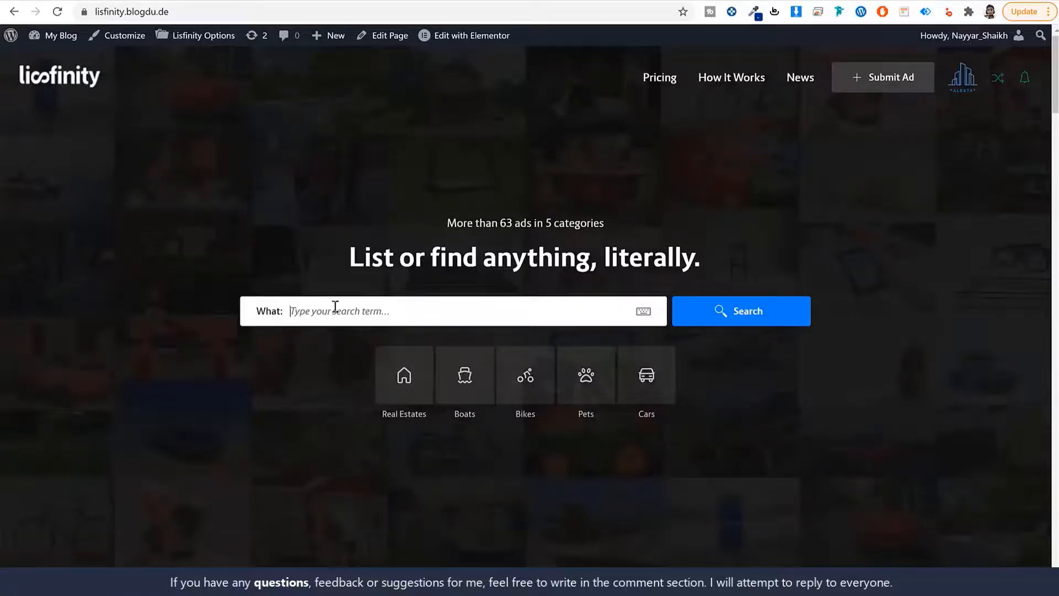
Type 'd' in the hero search, clear it, and search all listings in All Categories
type("d")
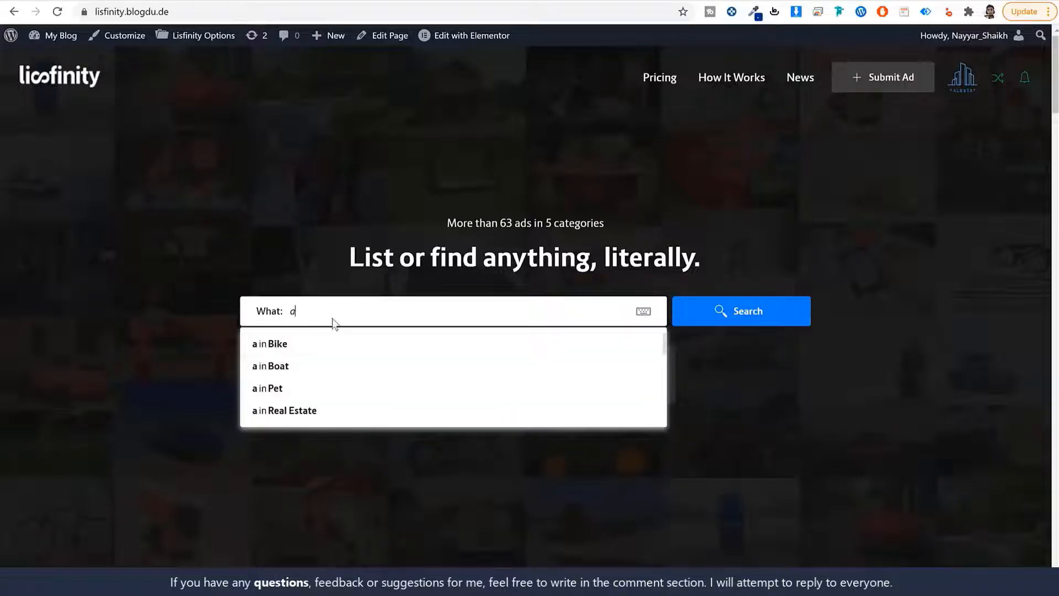
left_click_drag(321, 312, 264, 305)
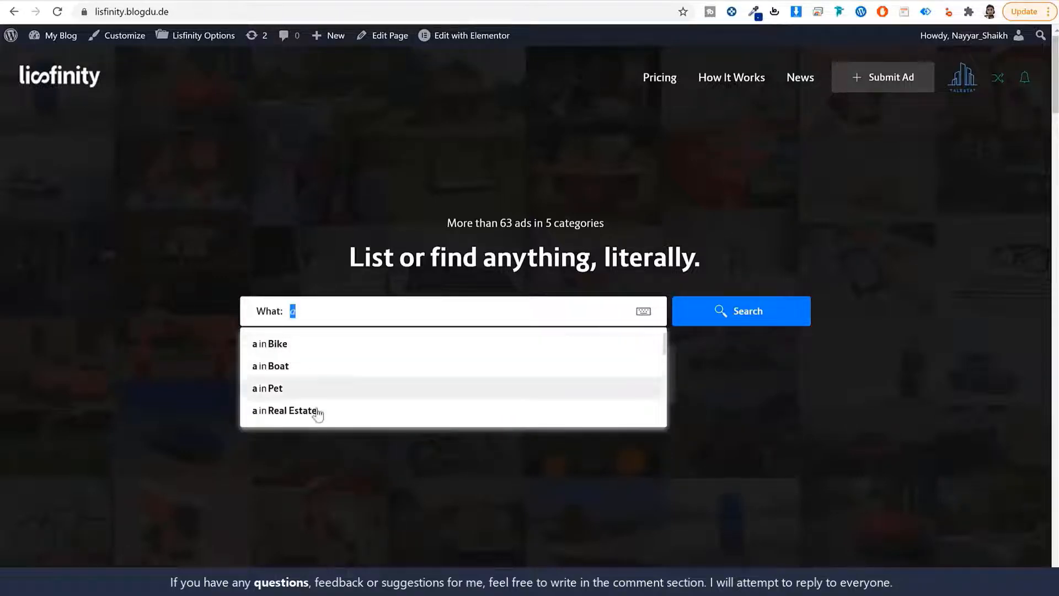
left_click(438, 326)
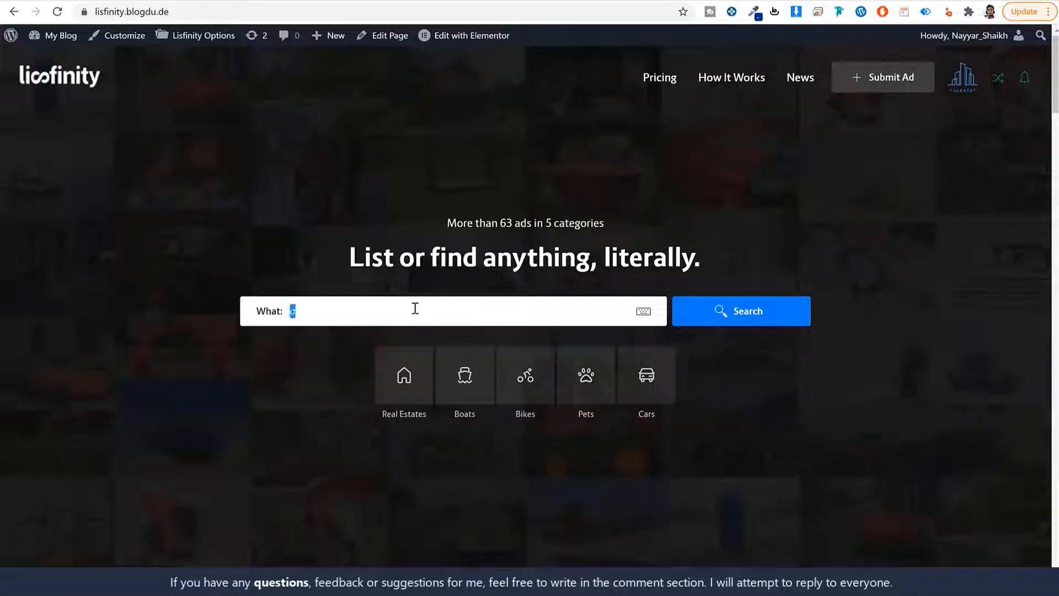
key("BackSpace")
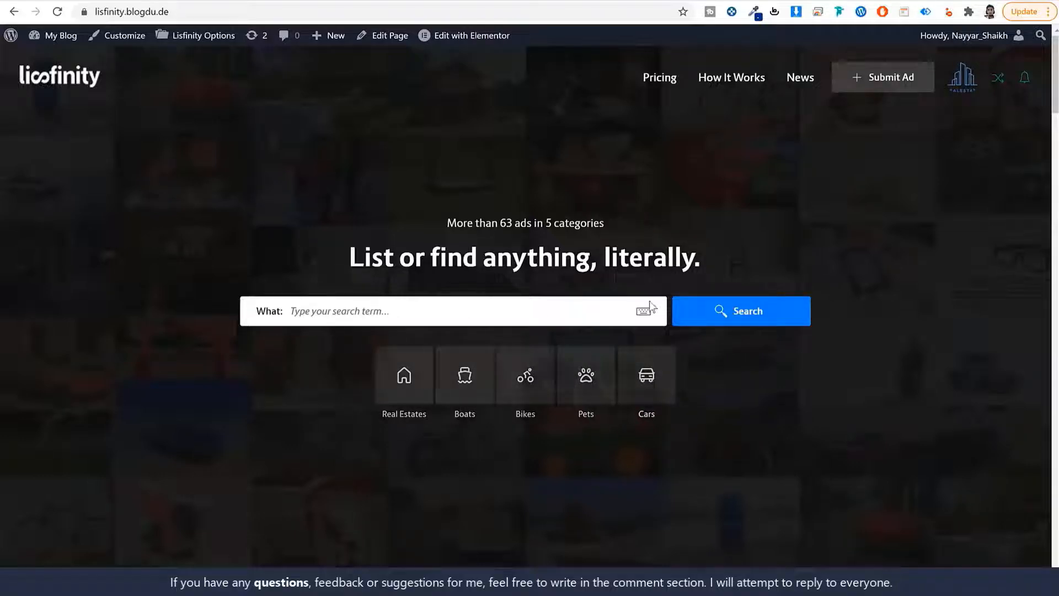
left_click(712, 320)
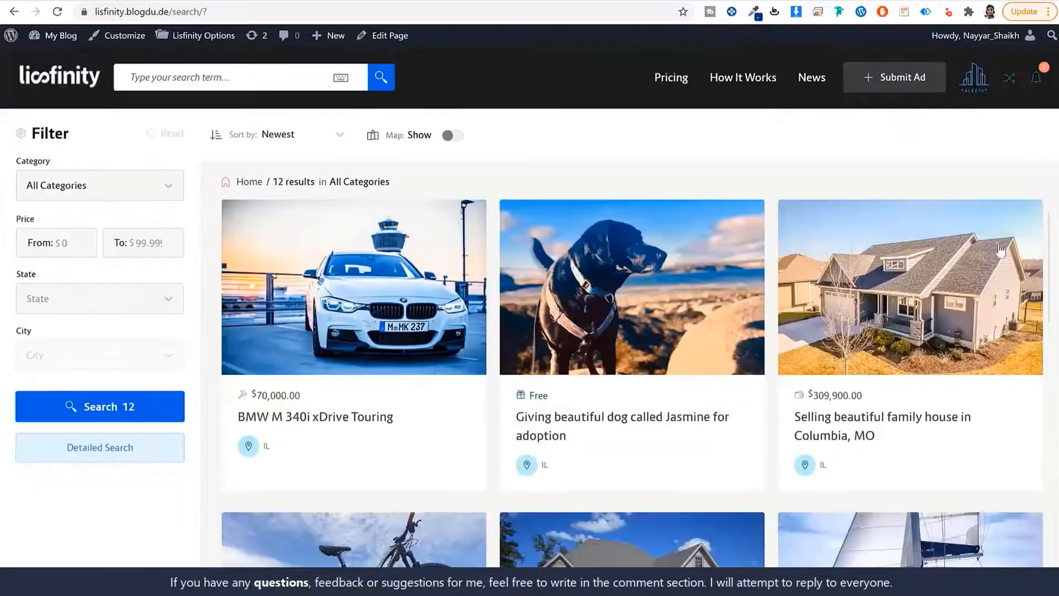
scroll(1048, 259, "down", 6)
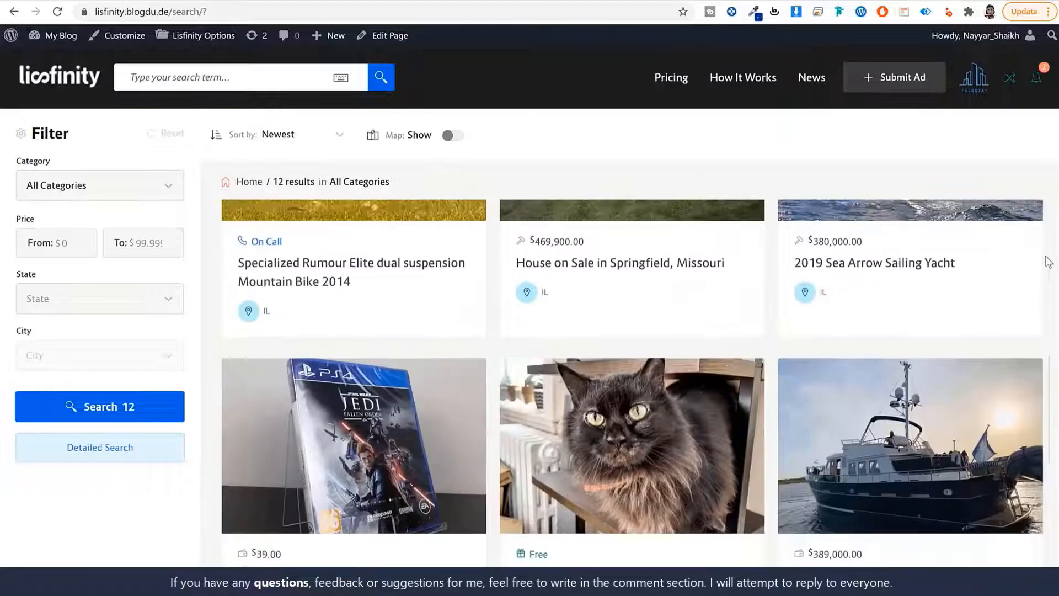
scroll(1048, 259, "up", 6)
left_click(450, 137)
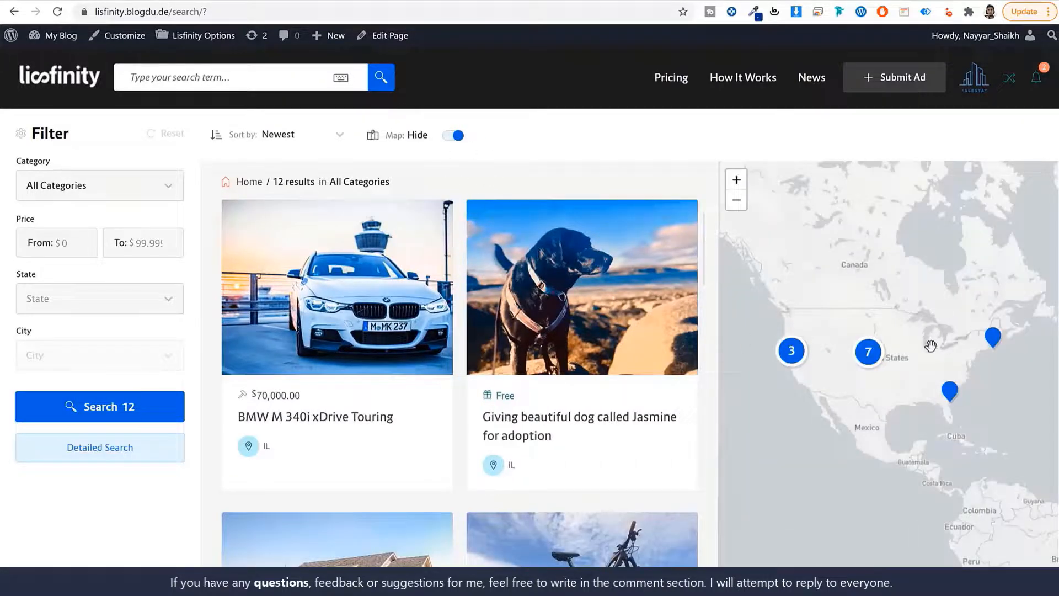
left_click(791, 351)
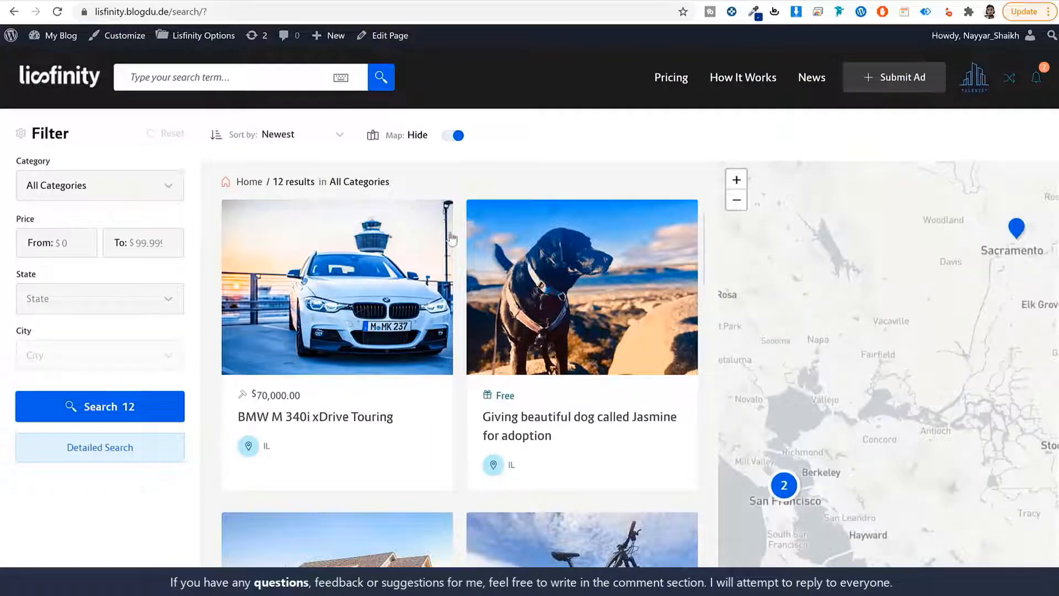
left_click(455, 136)
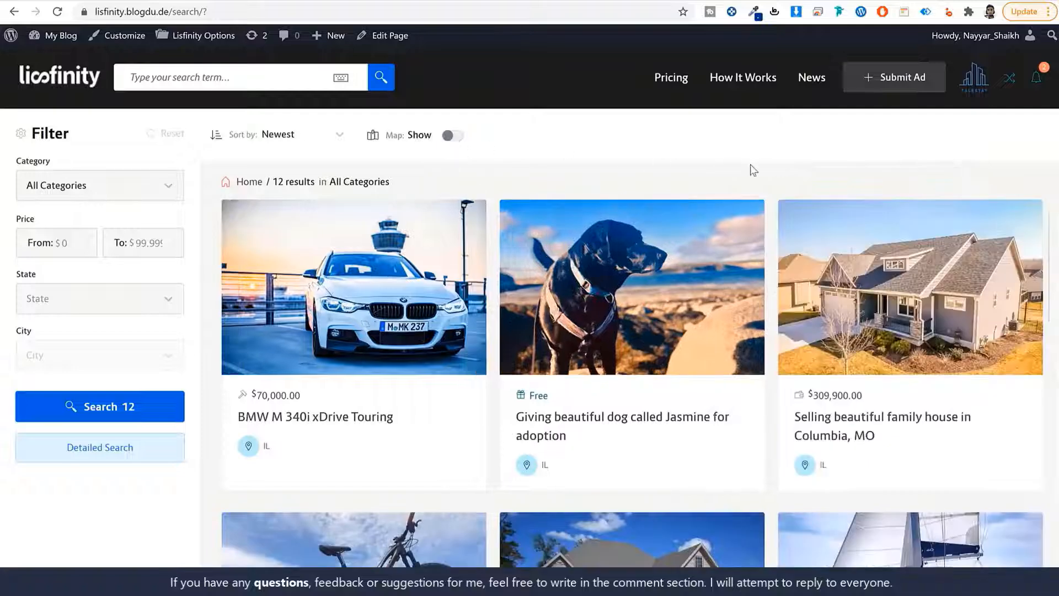
left_click(291, 140)
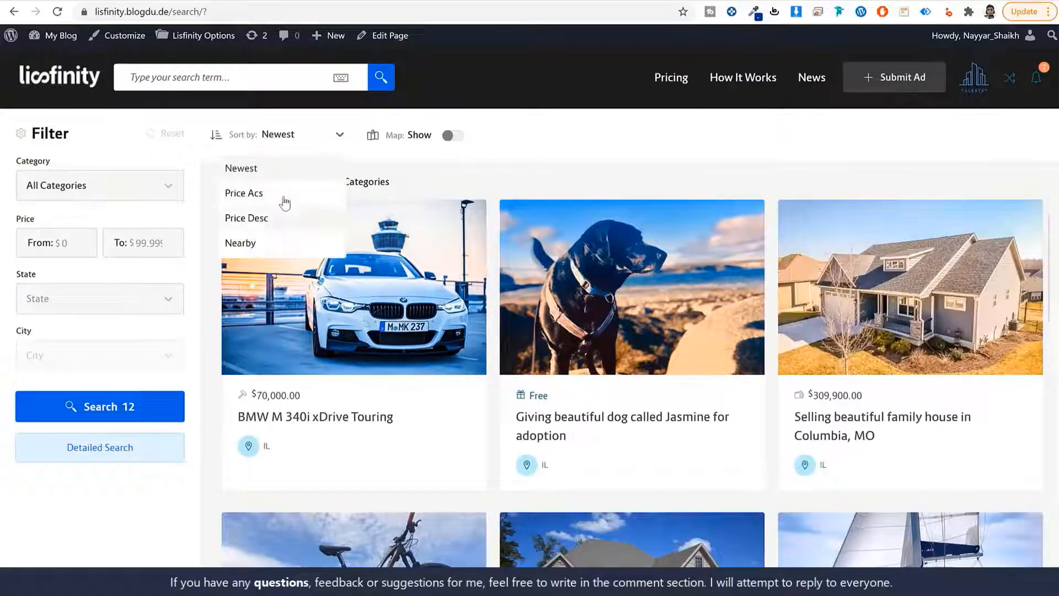
left_click(563, 162)
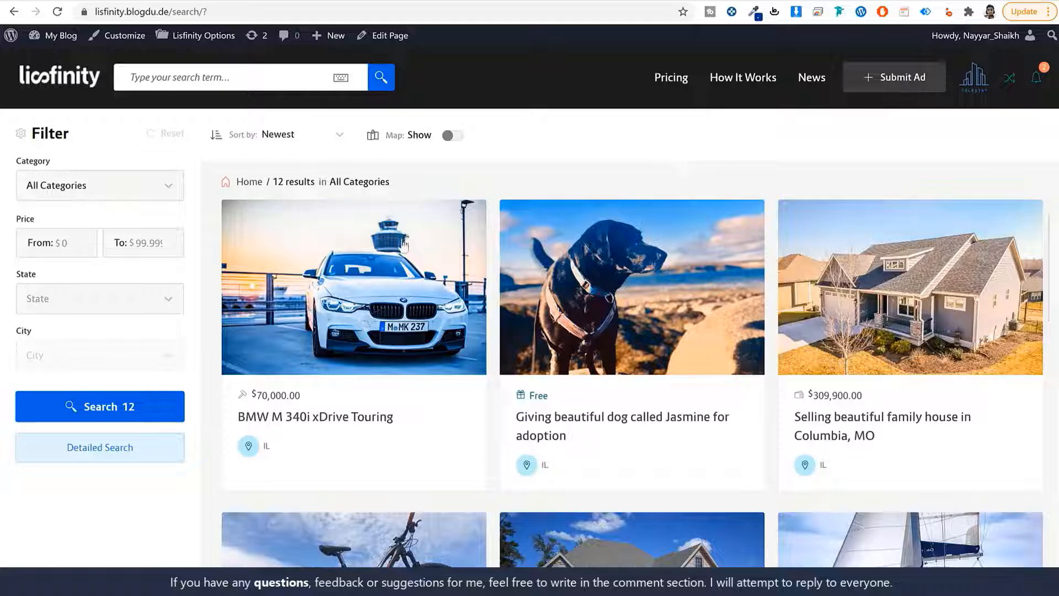
Set the listing search's Category filter to Real Estates
left_click_drag(53, 162, 6, 168)
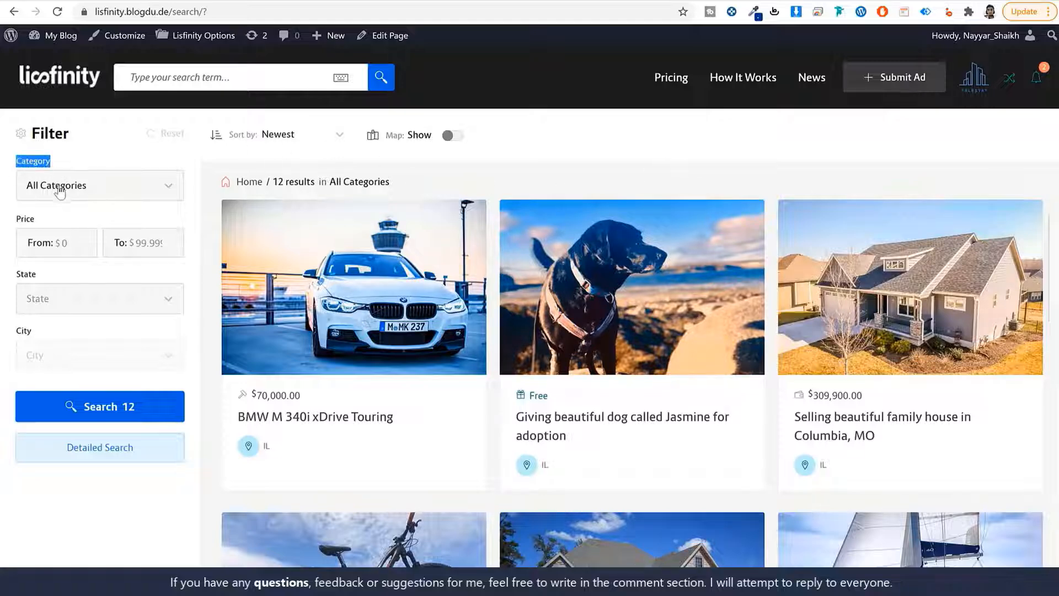
left_click(138, 201)
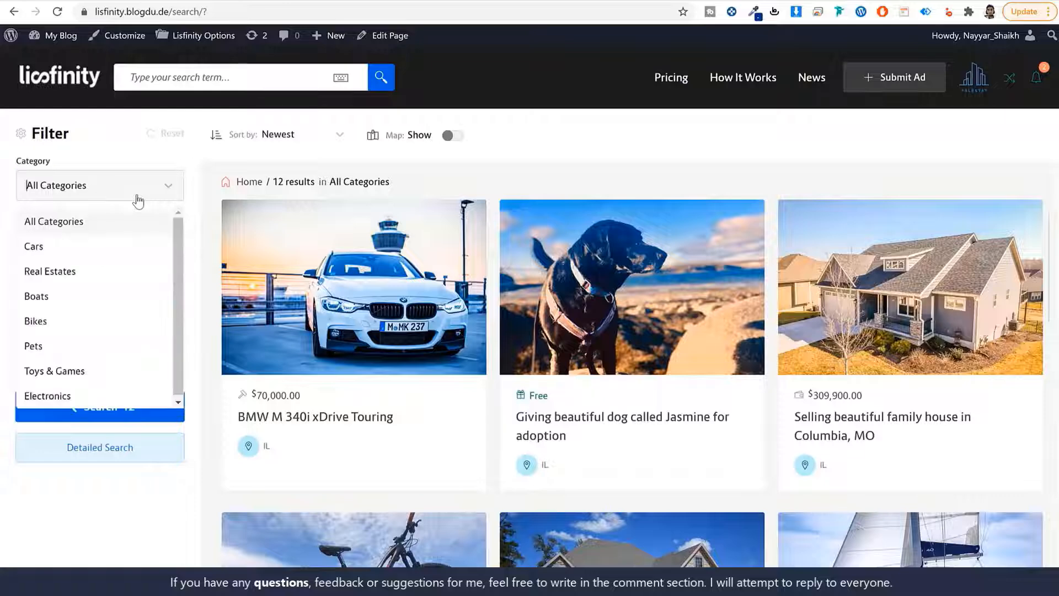
left_click(50, 273)
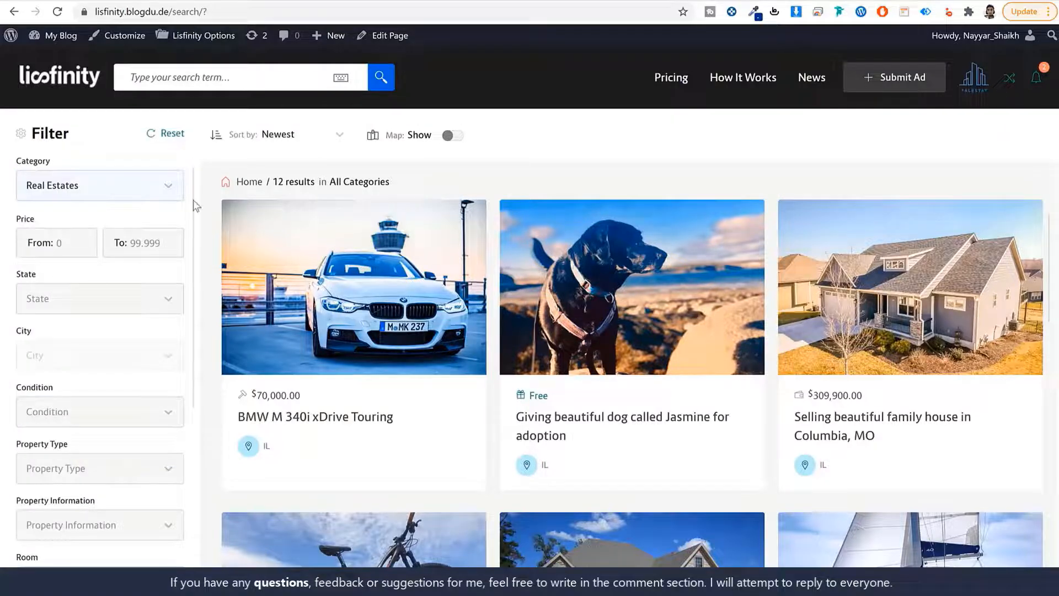
scroll(141, 289, "down", 5)
scroll(154, 337, "down", 1)
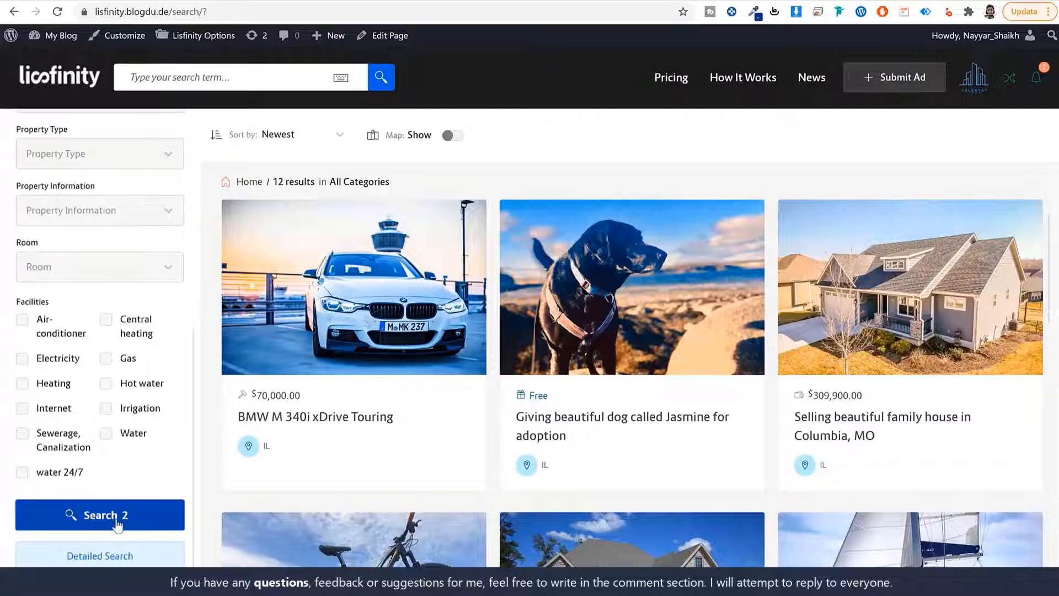
scroll(103, 436, "up", 6)
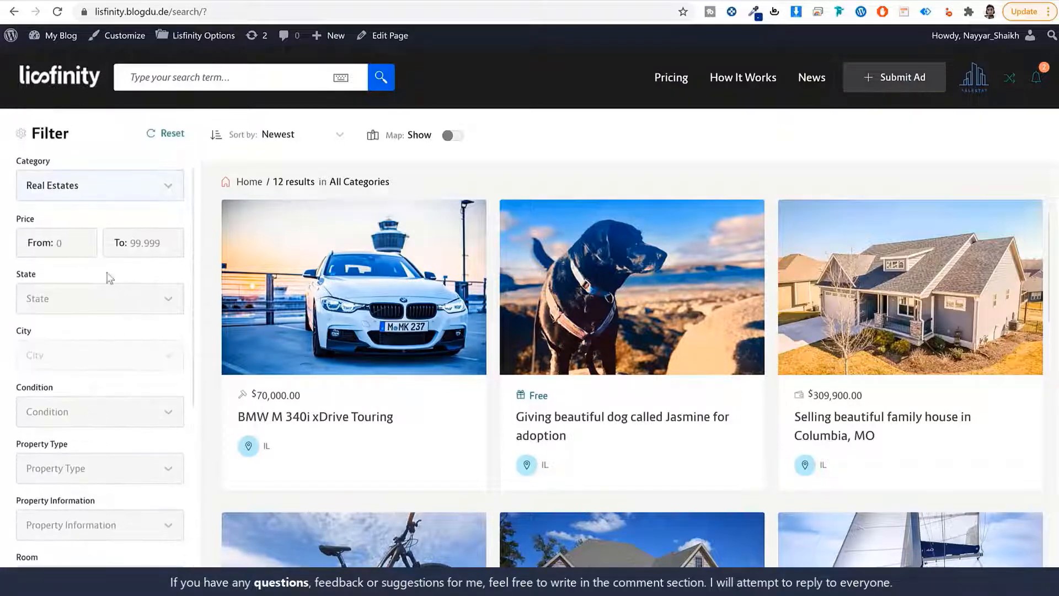
Run the Real Estates search with price and state left blank, then go to How It Works
left_click(147, 238)
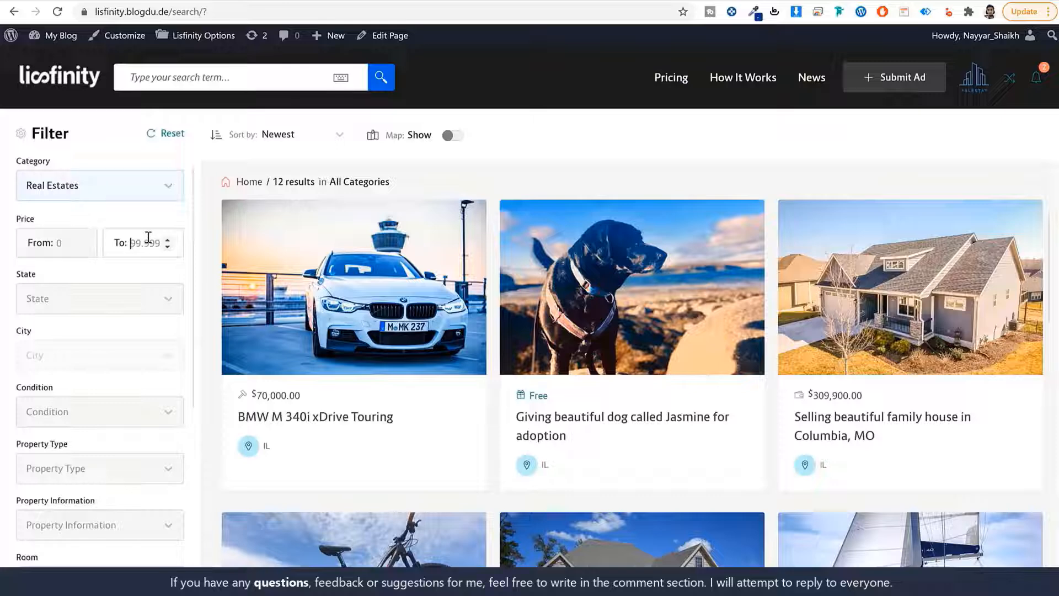
left_click(59, 242)
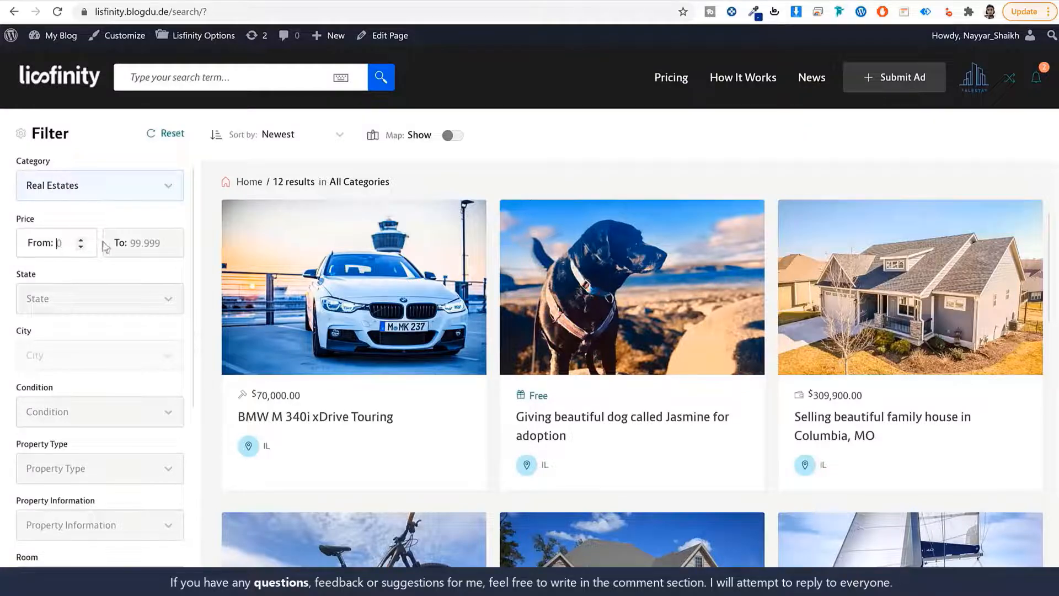
left_click(85, 306)
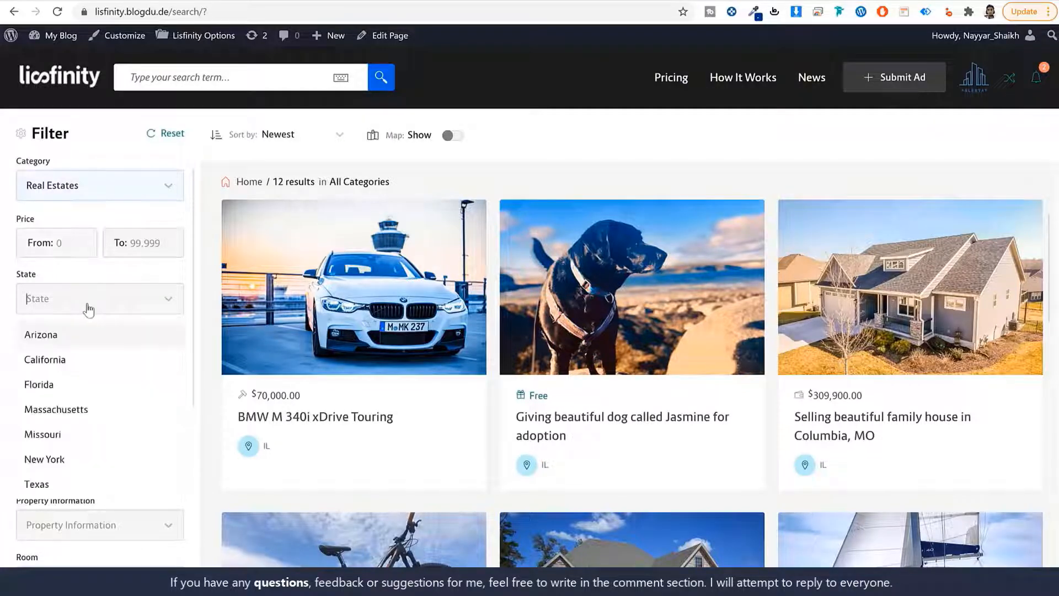
left_click(188, 302)
scroll(111, 392, "down", 5)
scroll(108, 398, "down", 2)
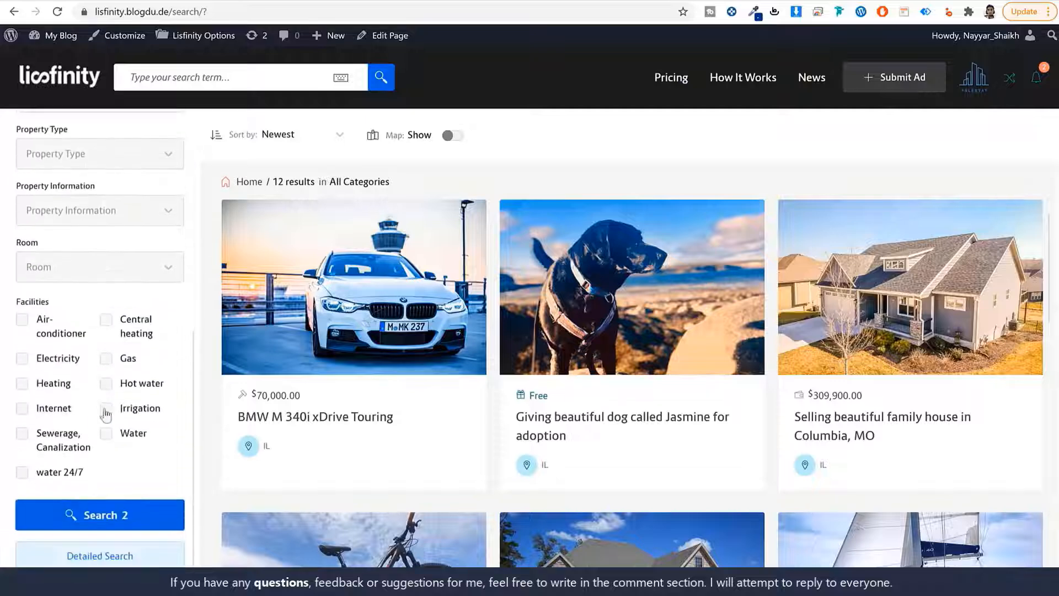
scroll(101, 426, "up", 6)
scroll(110, 441, "down", 5)
left_click(117, 561)
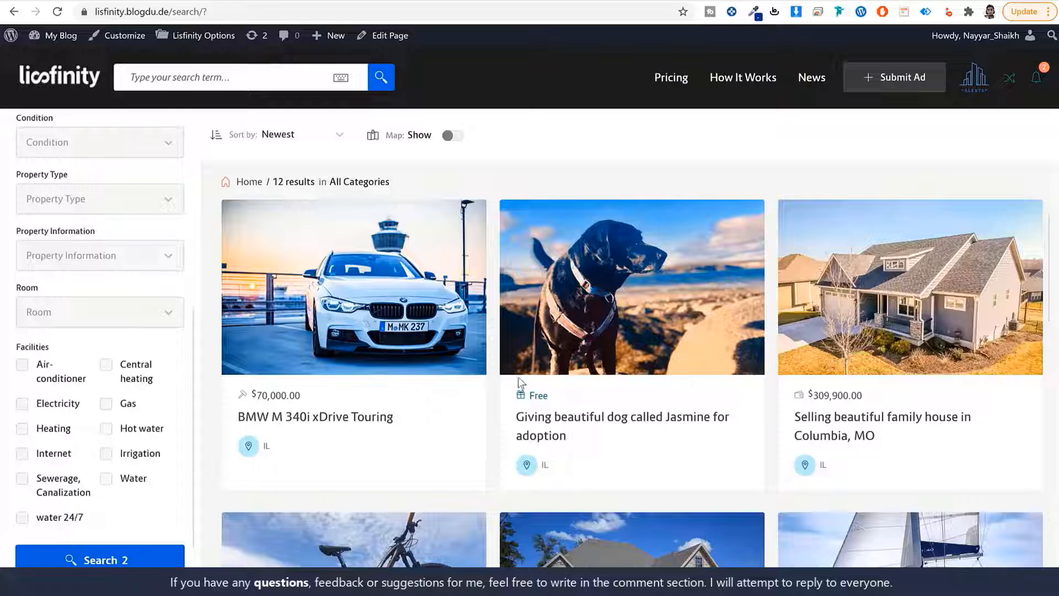
scroll(112, 383, "up", 5)
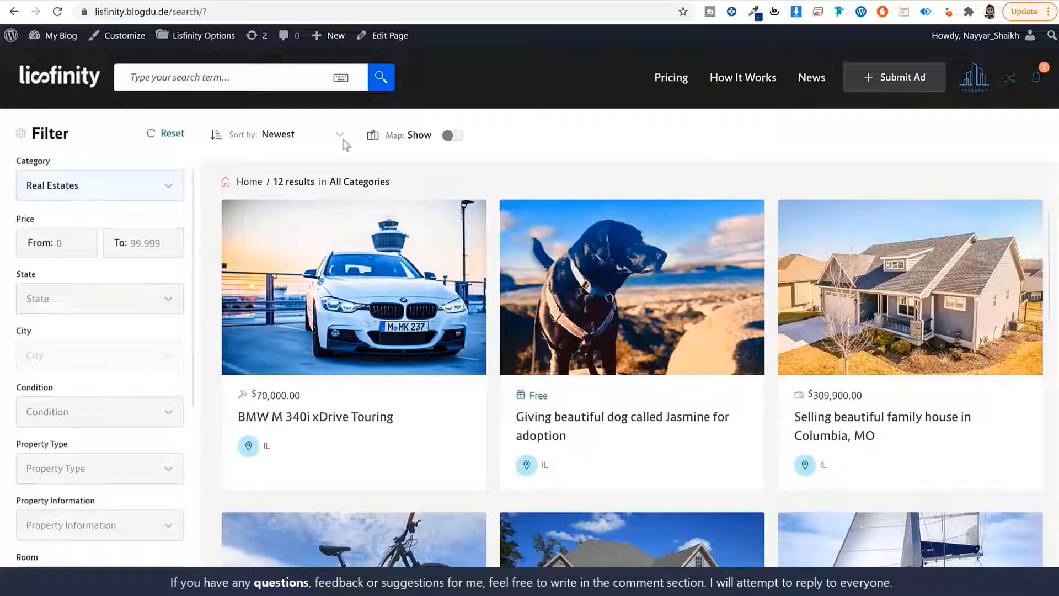
left_click(771, 72)
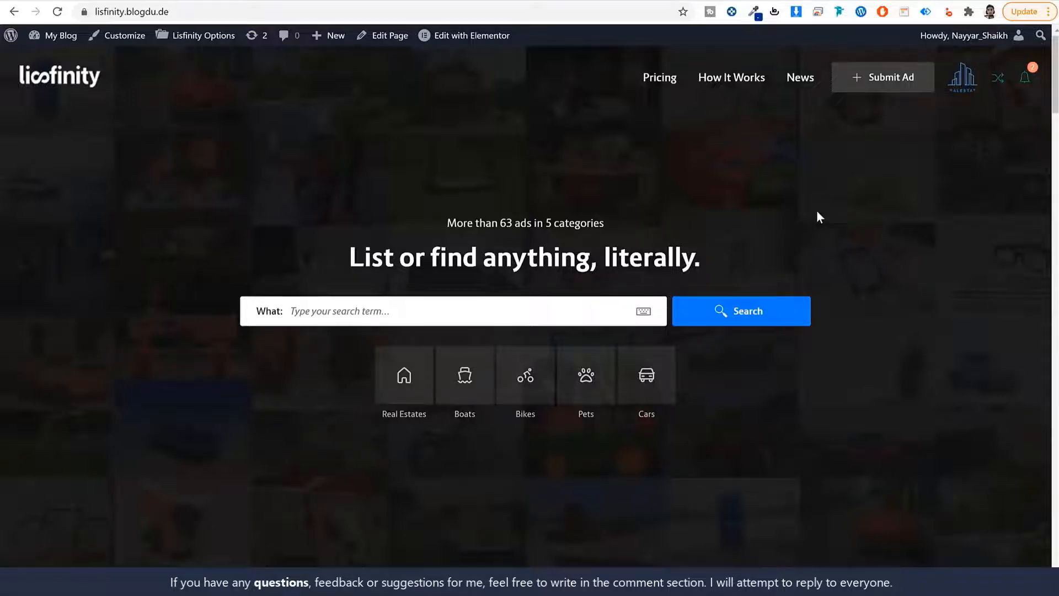
scroll(805, 317, "down", 10)
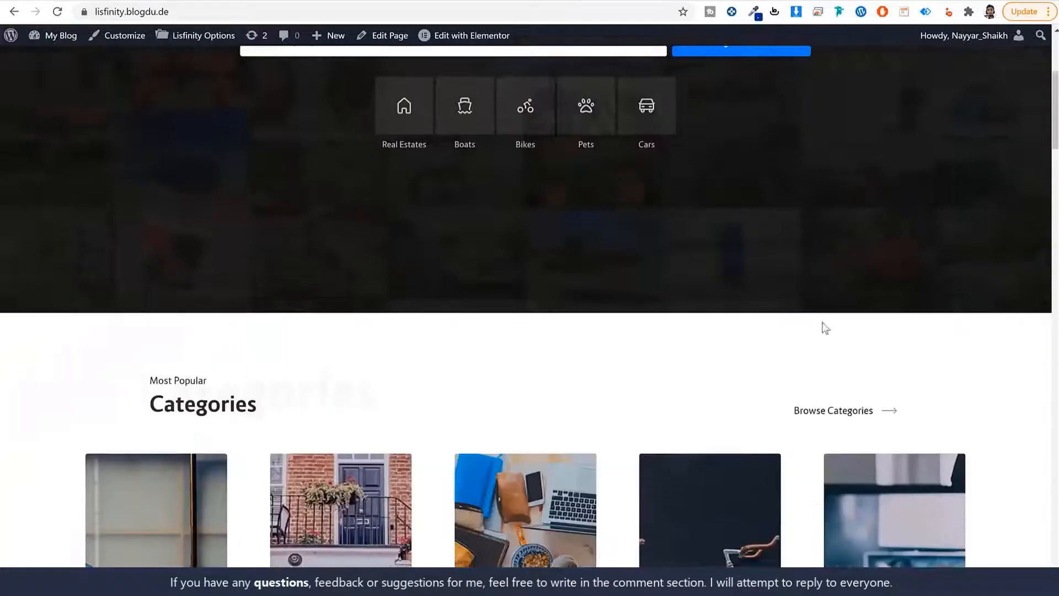
scroll(824, 325, "up", 10)
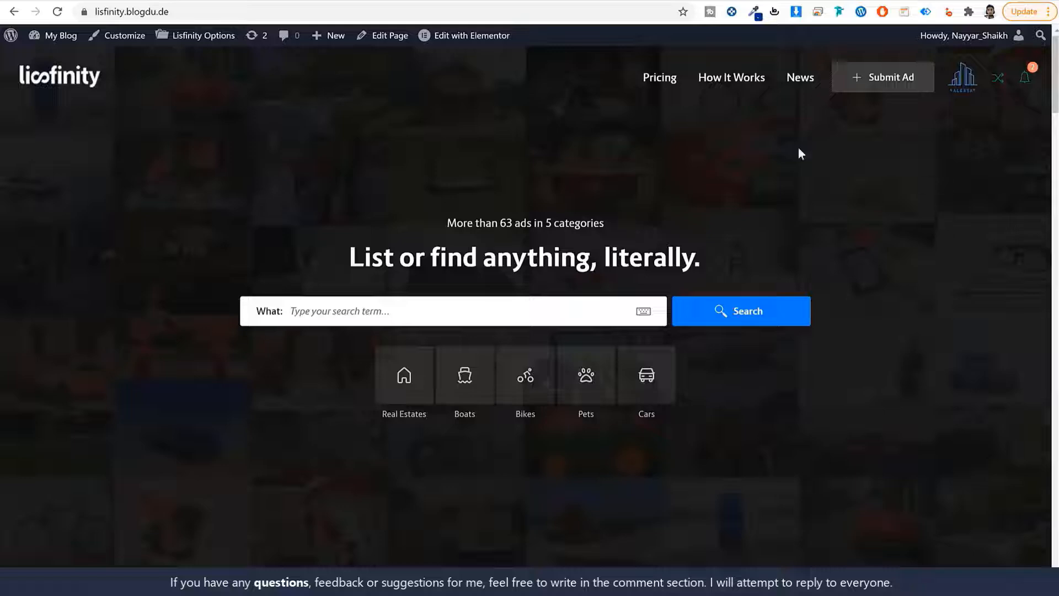
Load the w3qna.com/a2 referral link in a new Chrome tab
left_click(259, 12)
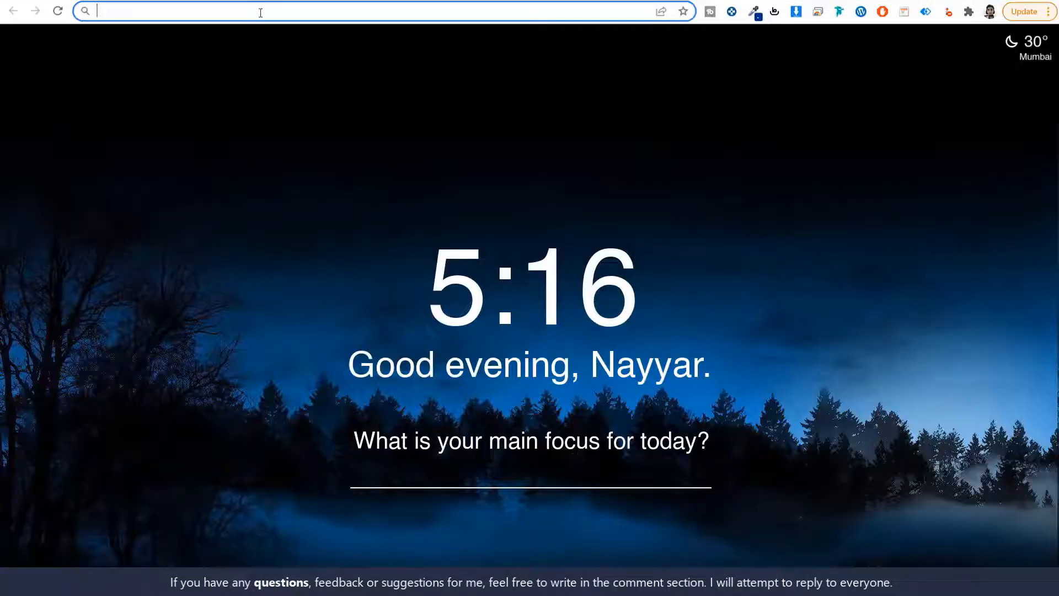
type("w3qna.com/a2")
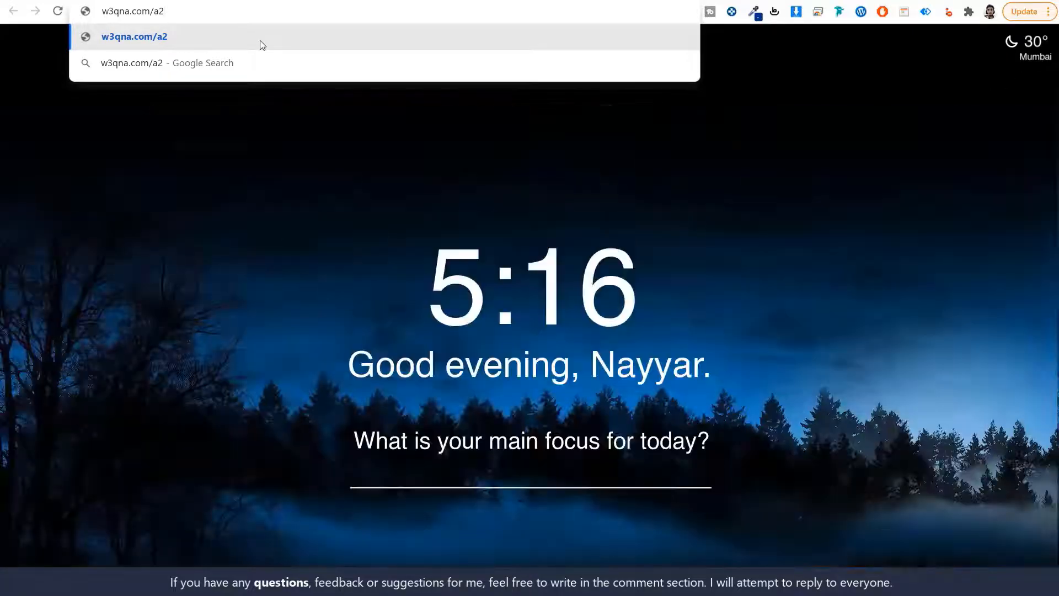
left_click(262, 45)
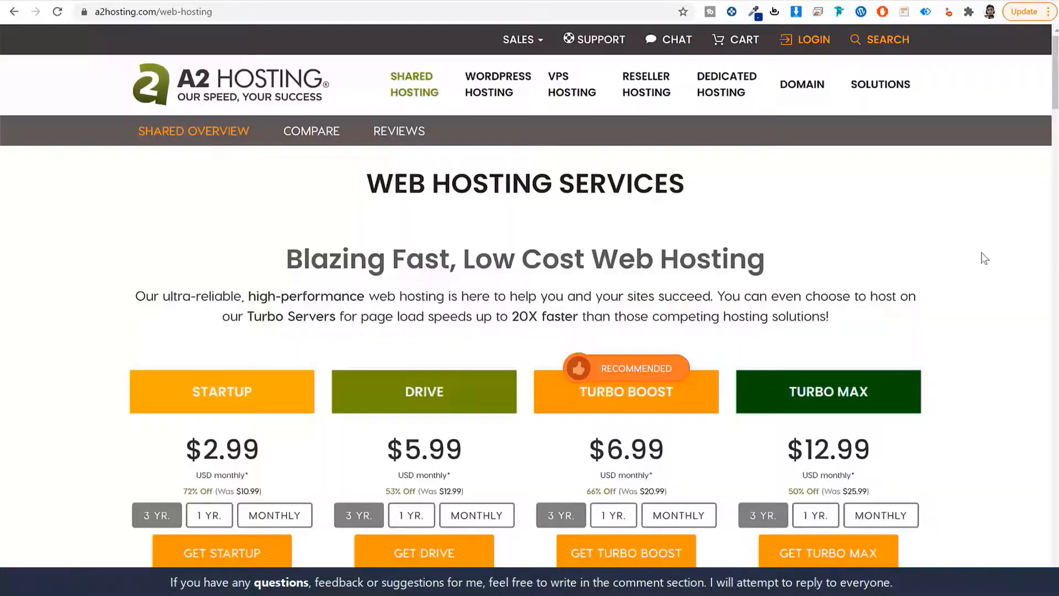
scroll(984, 258, "down", 6)
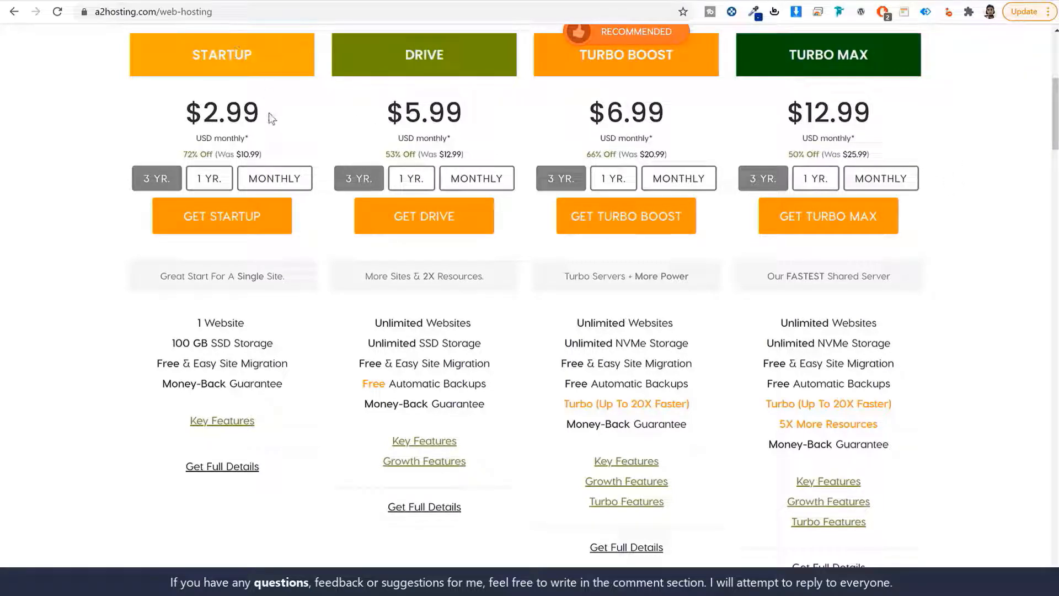
left_click_drag(278, 114, 135, 121)
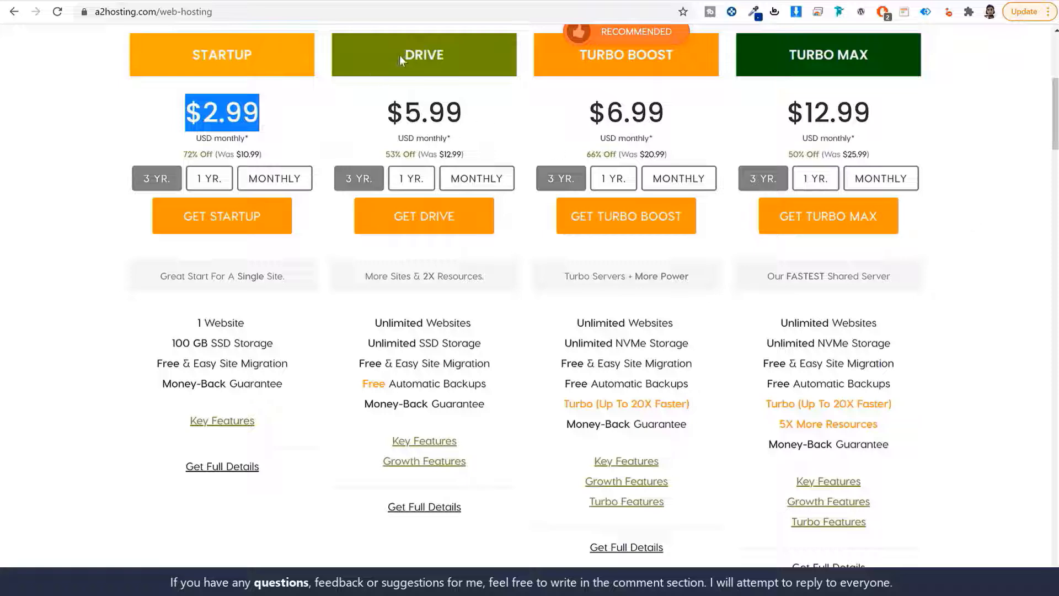
left_click_drag(400, 55, 461, 55)
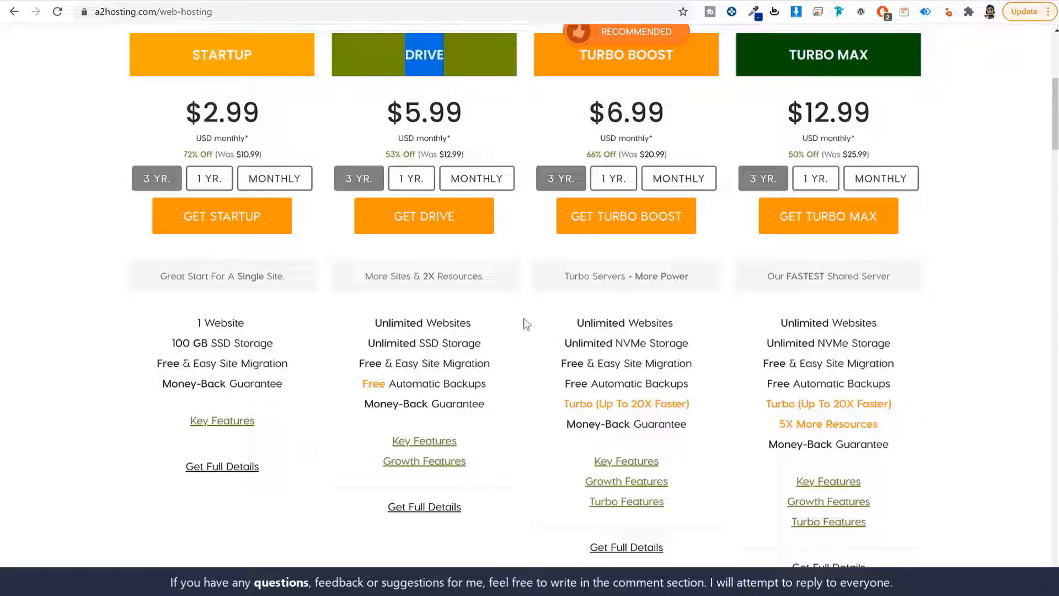
left_click_drag(191, 54, 267, 52)
left_click_drag(267, 326, 185, 315)
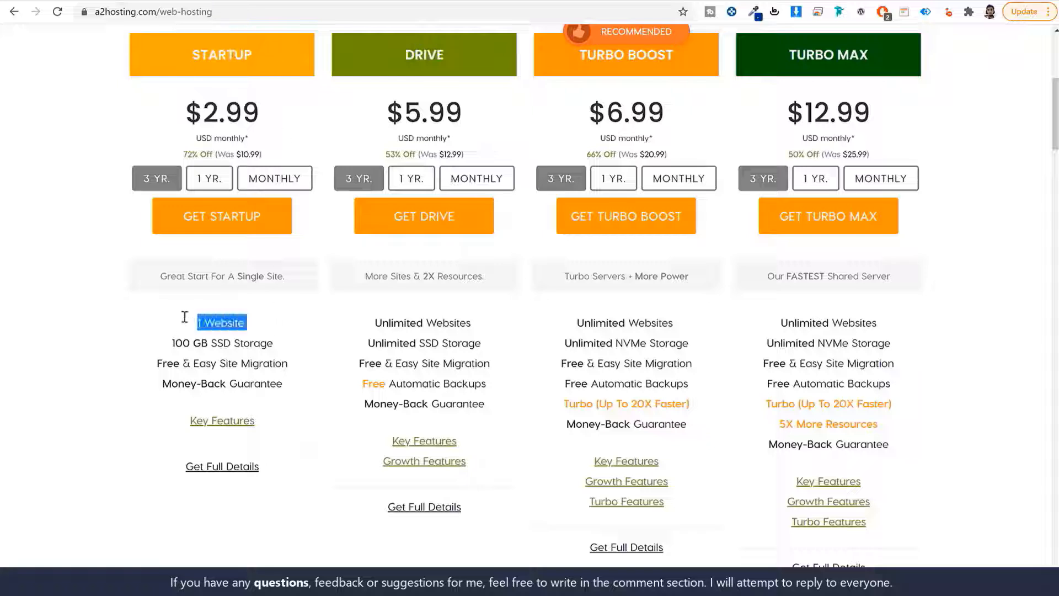
left_click(404, 64)
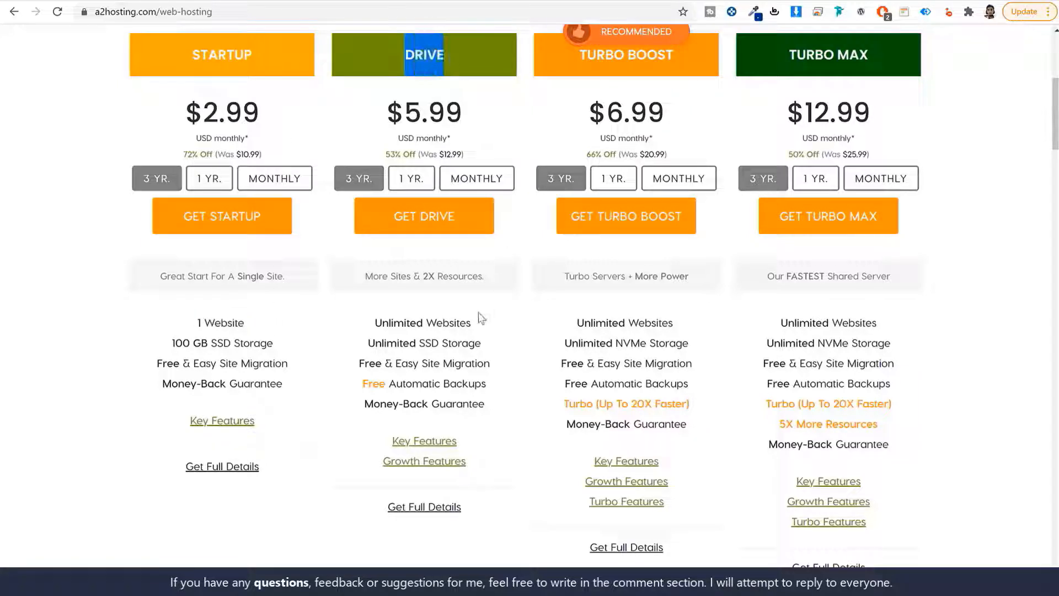
left_click_drag(478, 325, 364, 328)
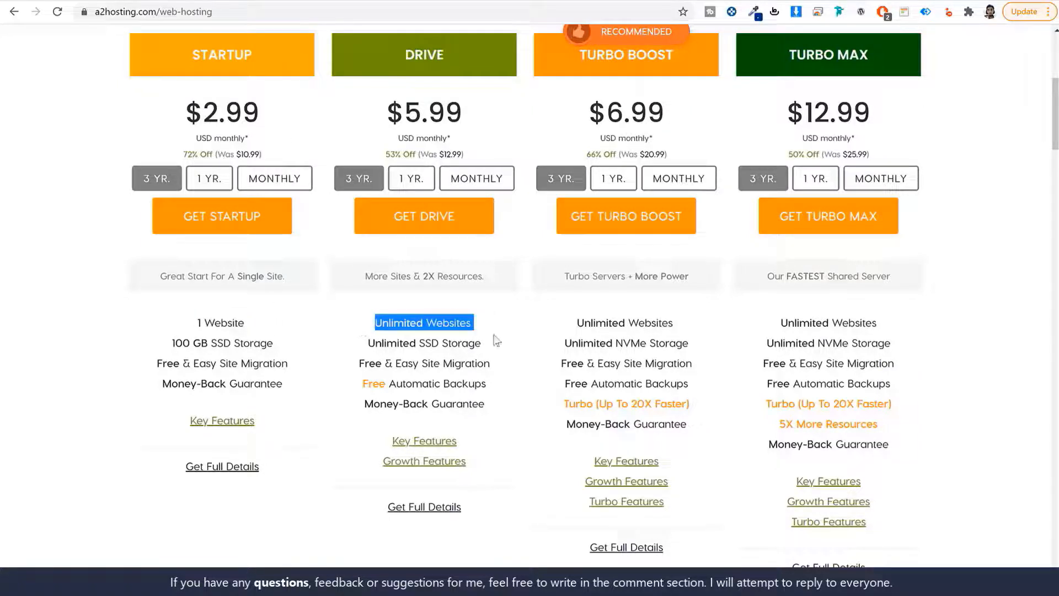
left_click(119, 0)
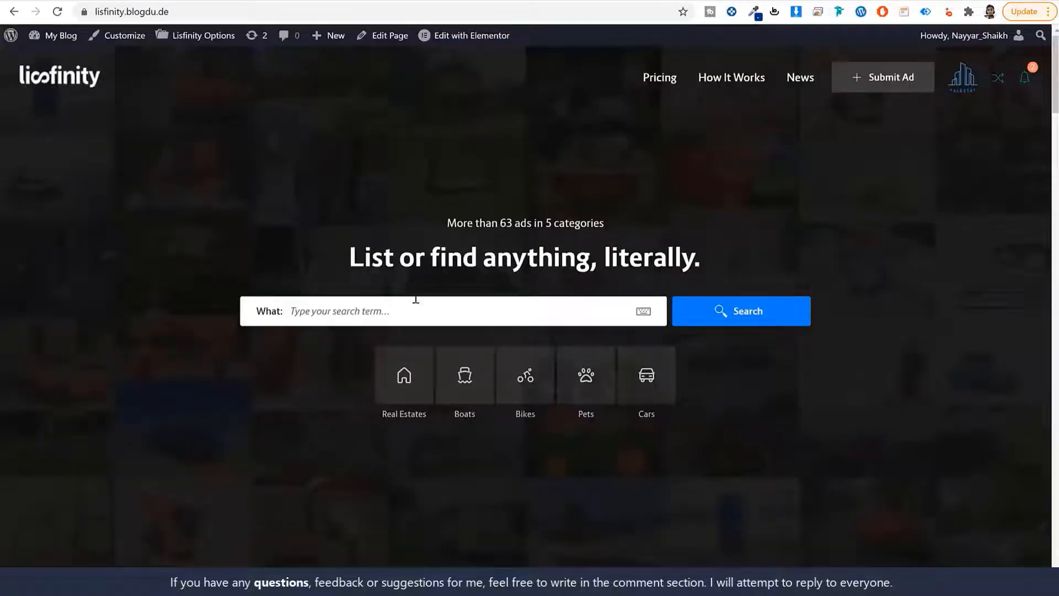
scroll(416, 299, "down", 2)
scroll(416, 300, "up", 2)
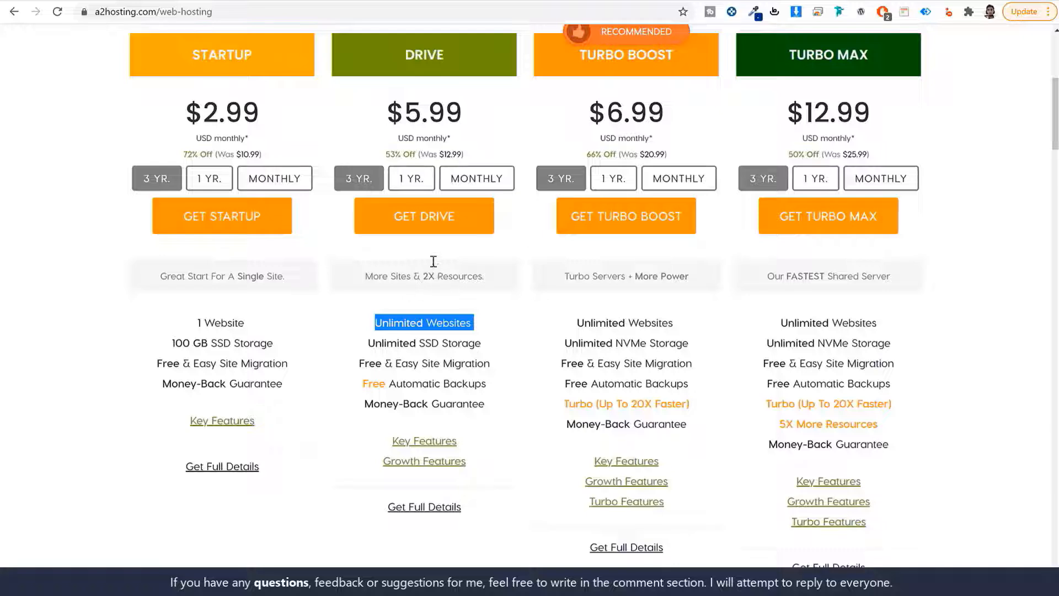
left_click_drag(407, 53, 481, 55)
left_click(477, 324)
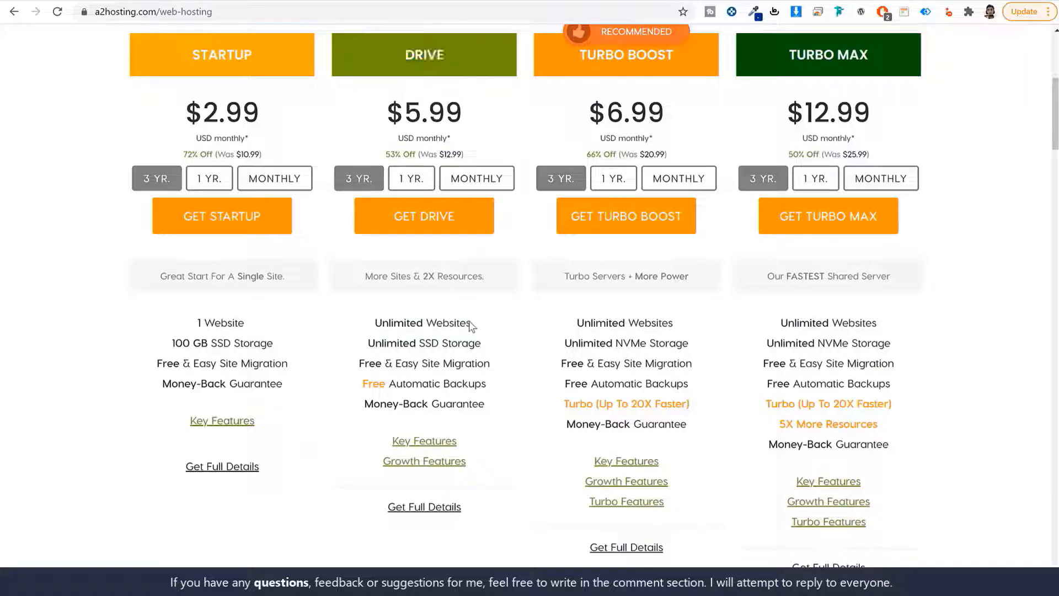
left_click_drag(470, 324, 350, 322)
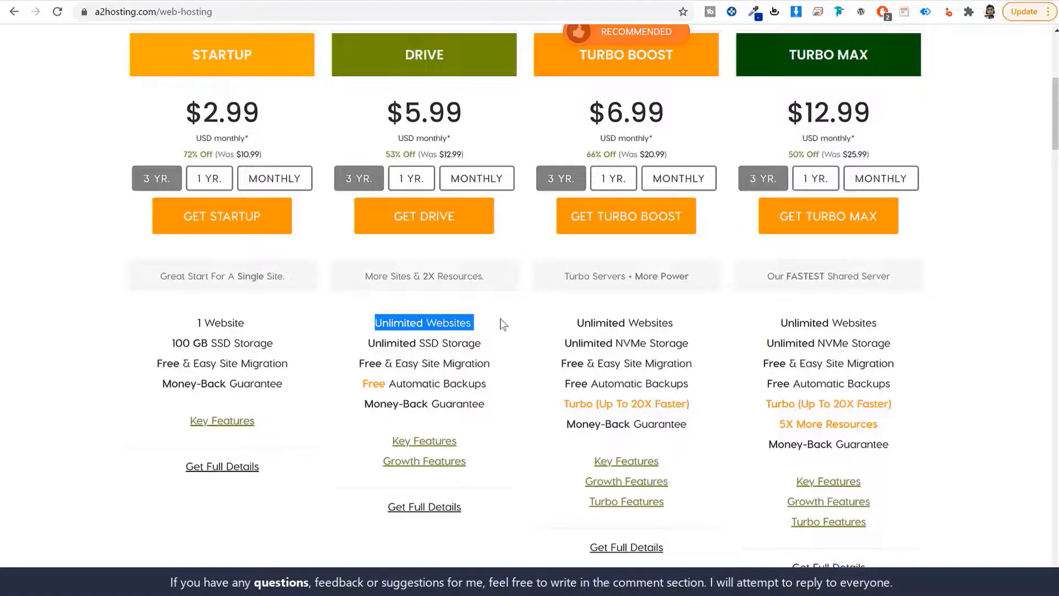
left_click(548, 337)
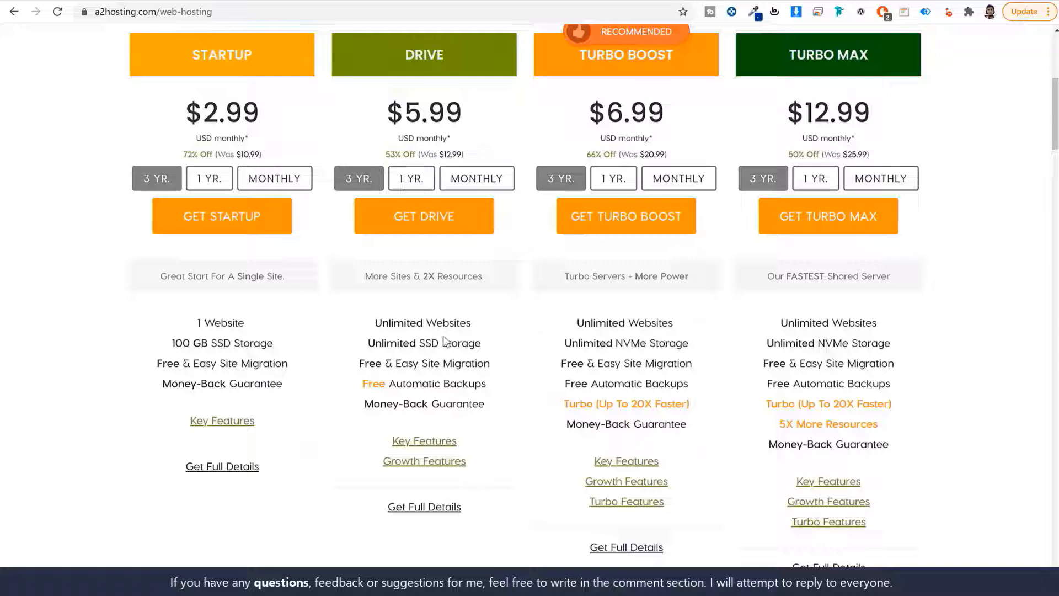
left_click_drag(366, 343, 519, 345)
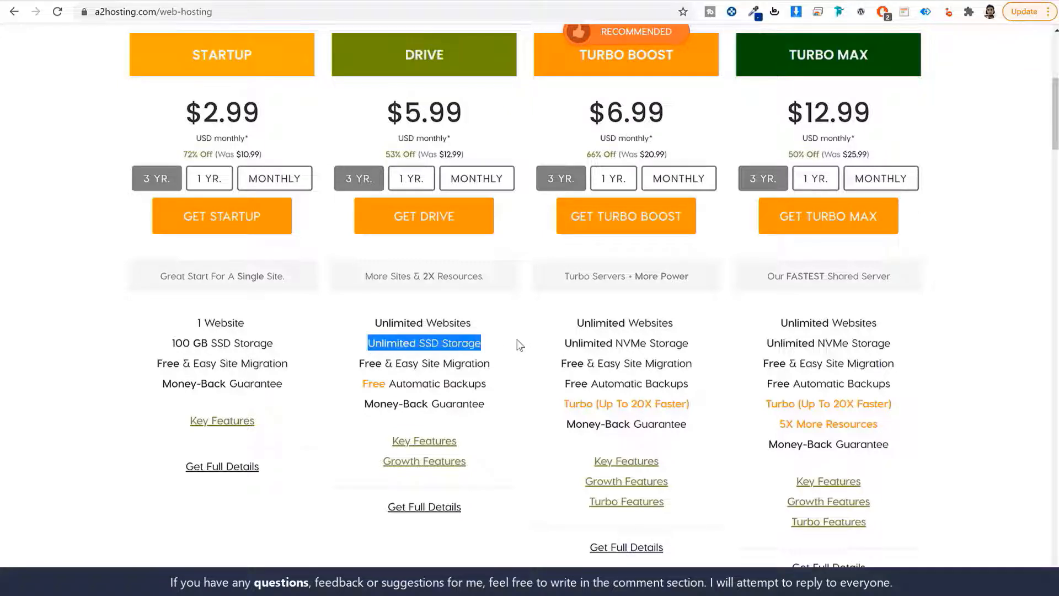
left_click(469, 357)
left_click_drag(356, 364, 492, 371)
left_click(362, 383)
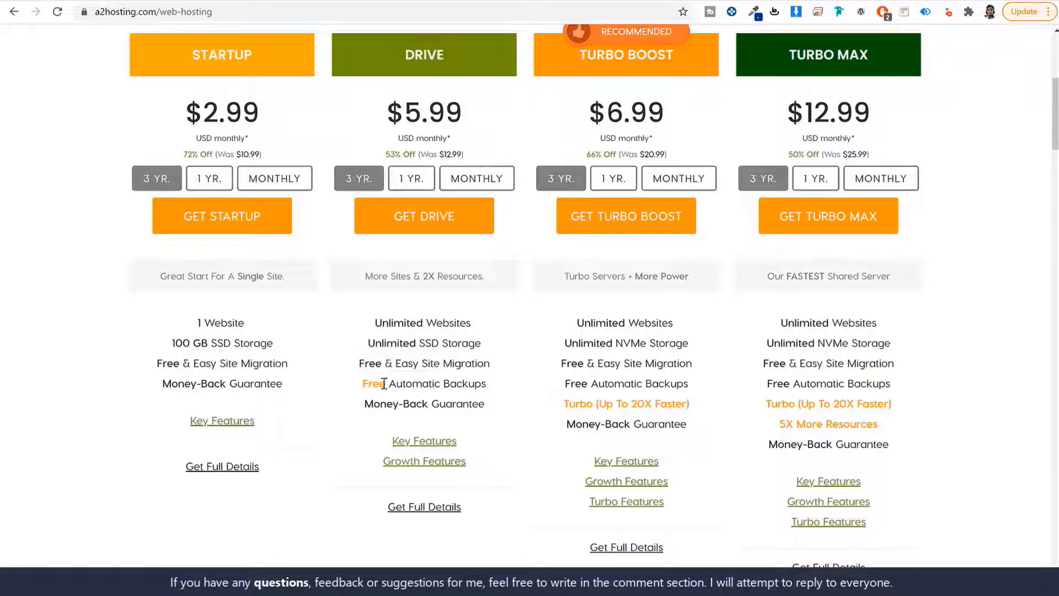
left_click_drag(362, 383, 504, 386)
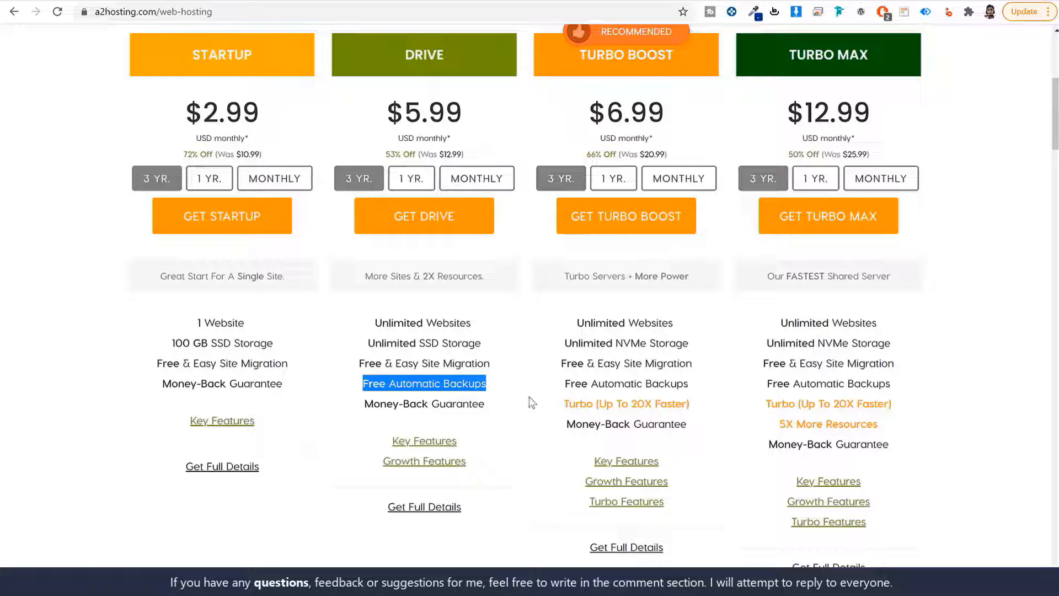
scroll(528, 395, "down", 2)
mouse_move(439, 307)
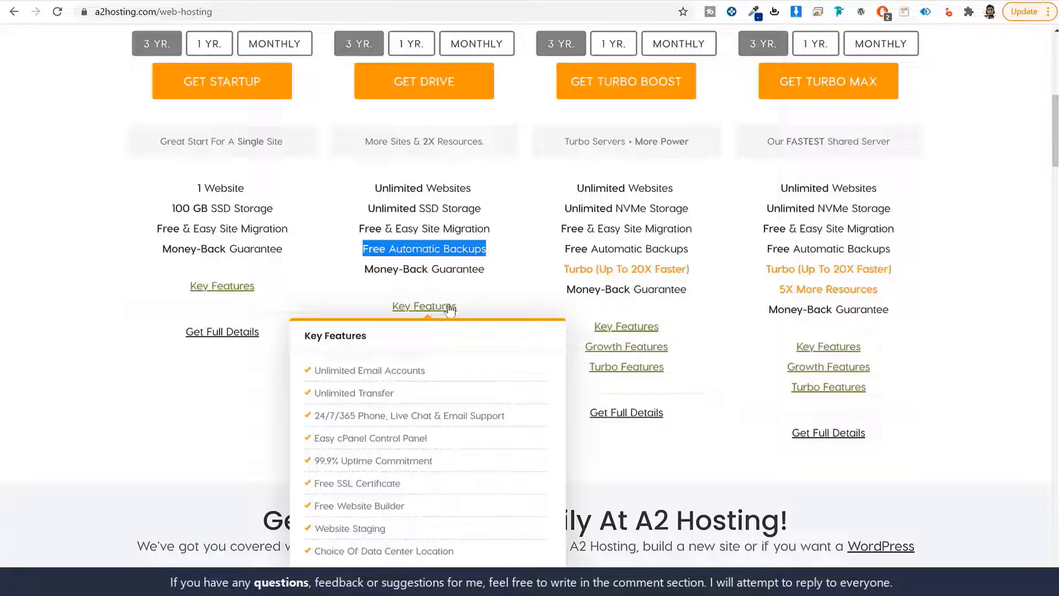
Switch the Drive plan to 1-year billing at $9.99 monthly and order it
mouse_move(444, 328)
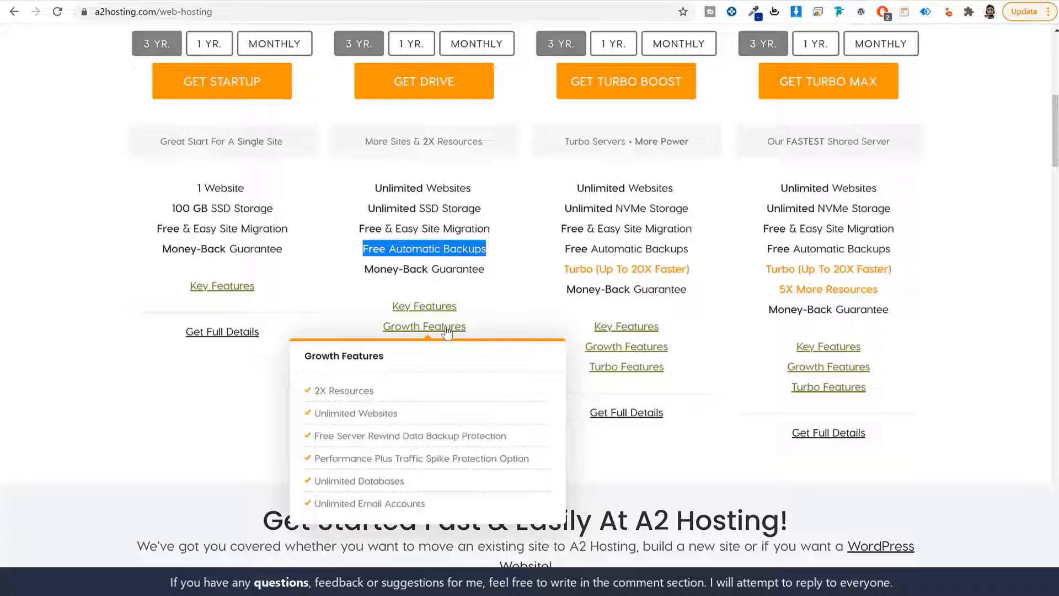
scroll(541, 328, "up", 3)
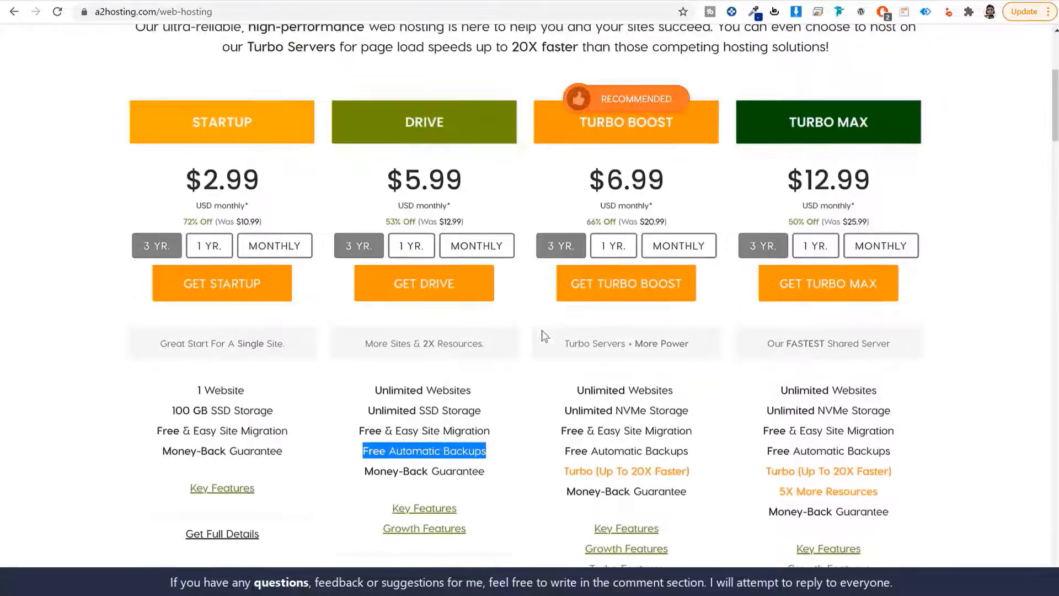
scroll(542, 329, "down", 1)
left_click(542, 329)
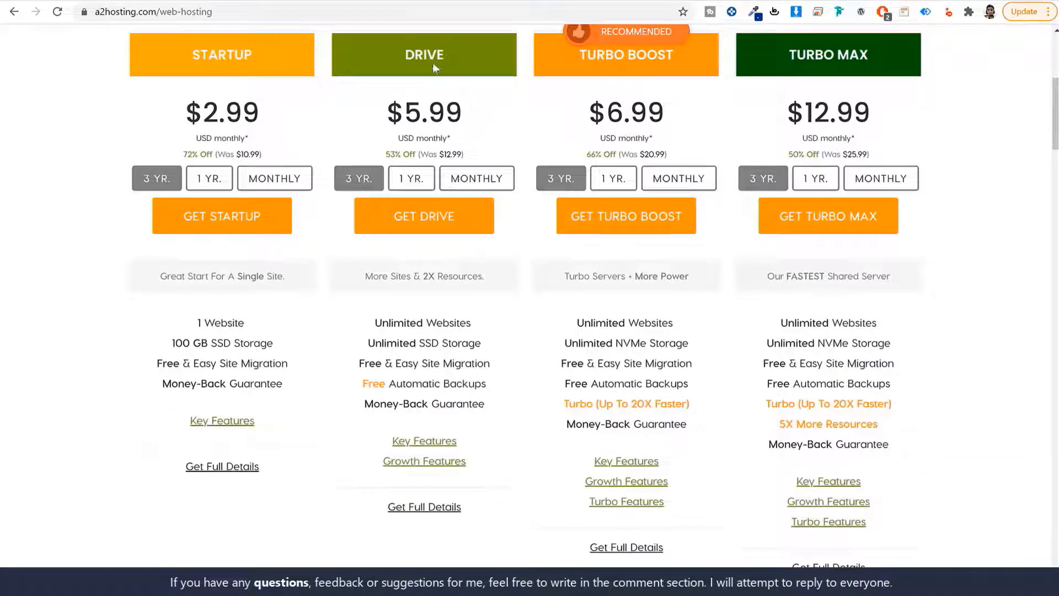
left_click_drag(398, 51, 466, 58)
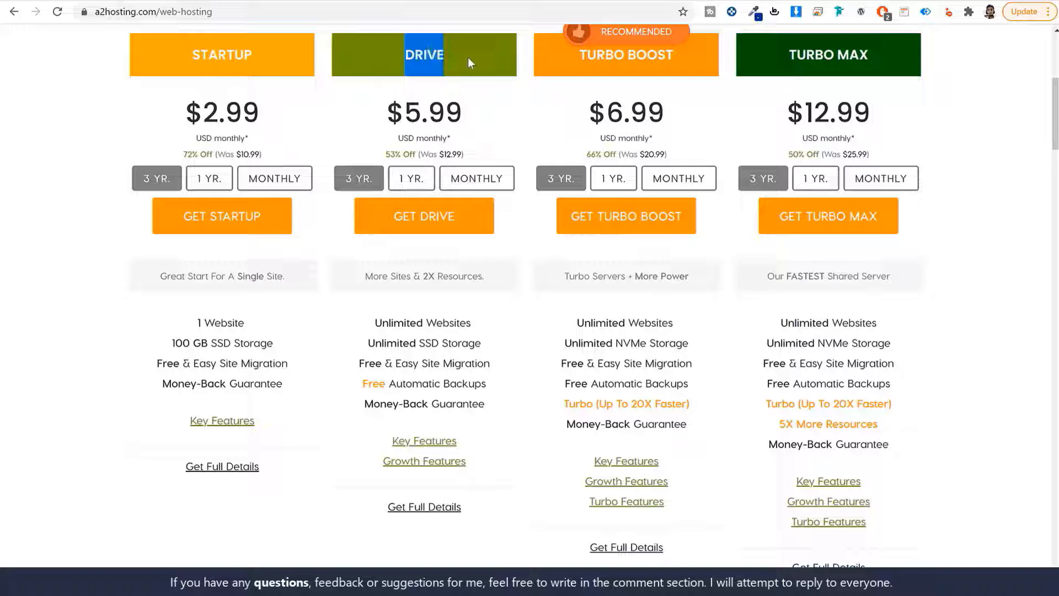
left_click(538, 144)
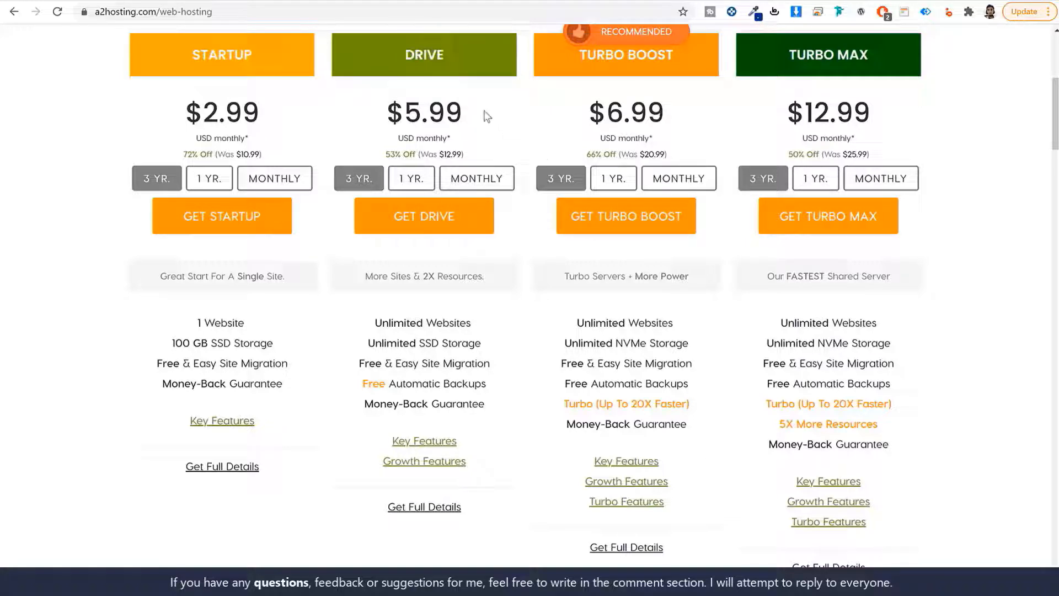
left_click_drag(466, 111, 357, 108)
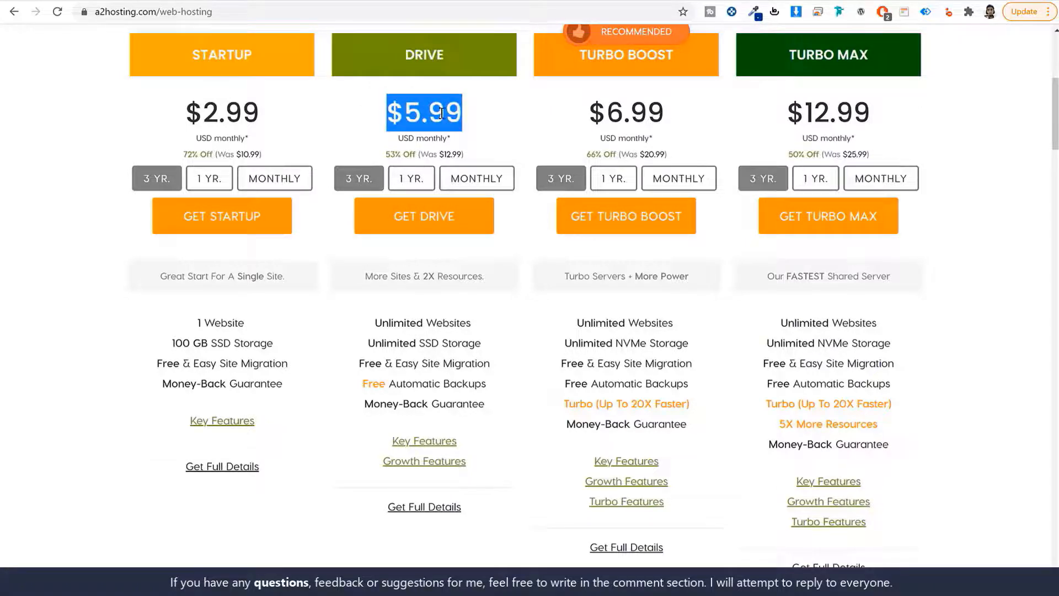
left_click(407, 182)
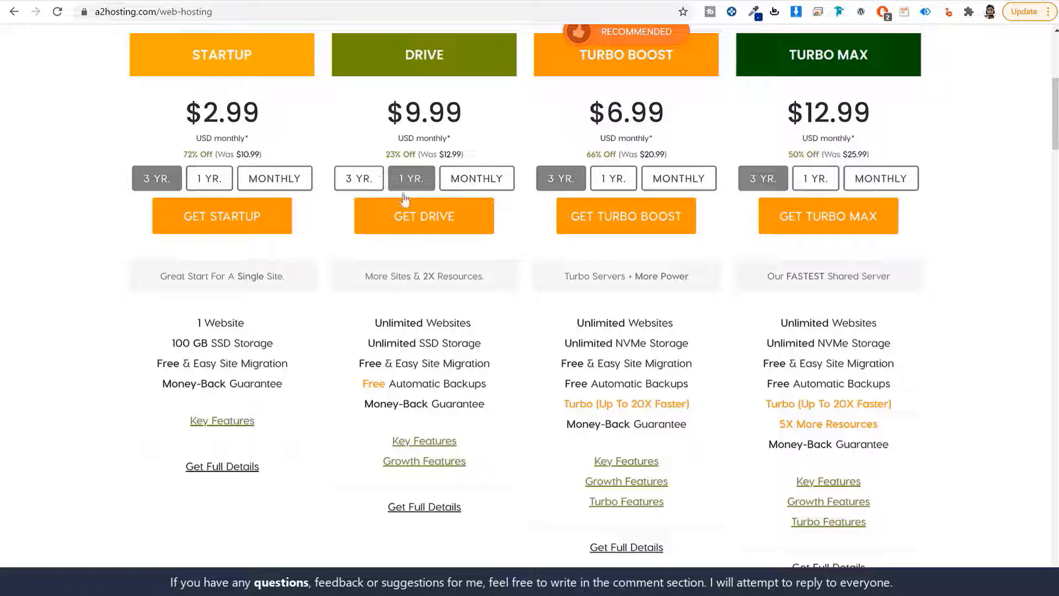
left_click(426, 218)
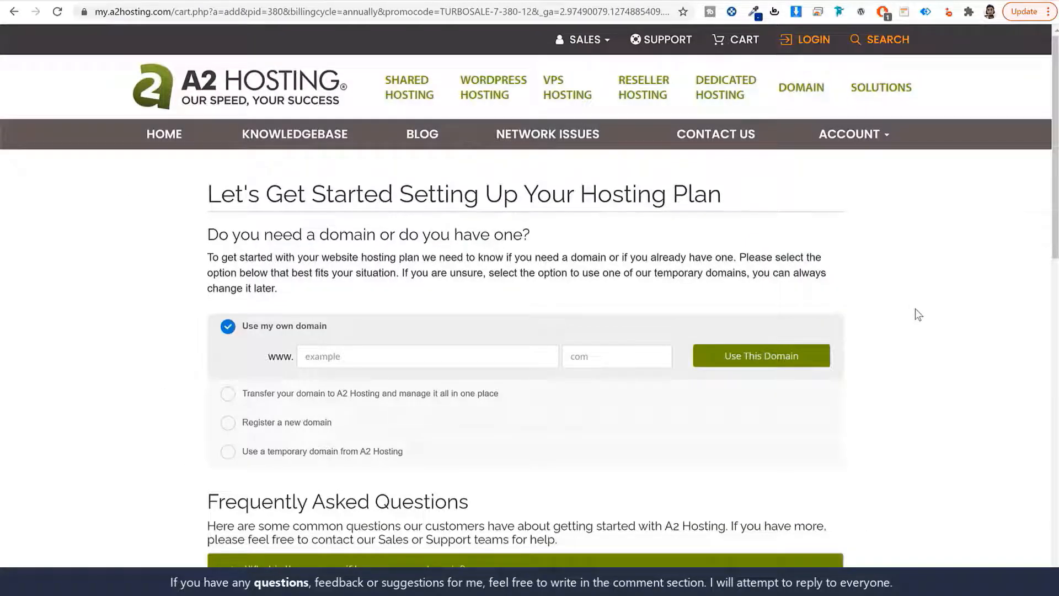
Type the domain name into the Use my own domain field, then pick Register a new domain
scroll(912, 321, "down", 4)
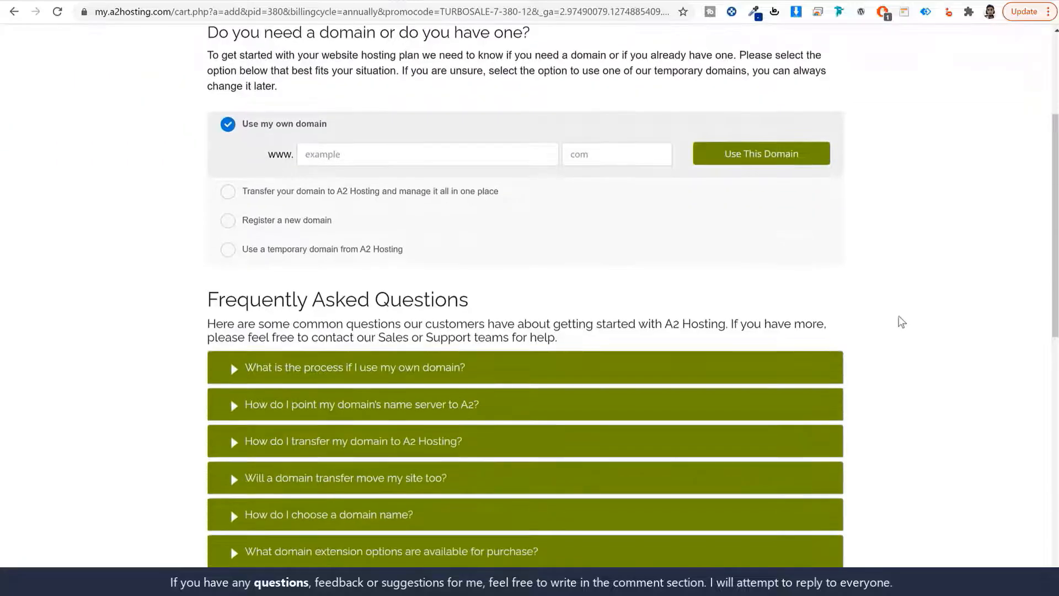
left_click_drag(333, 128, 243, 135)
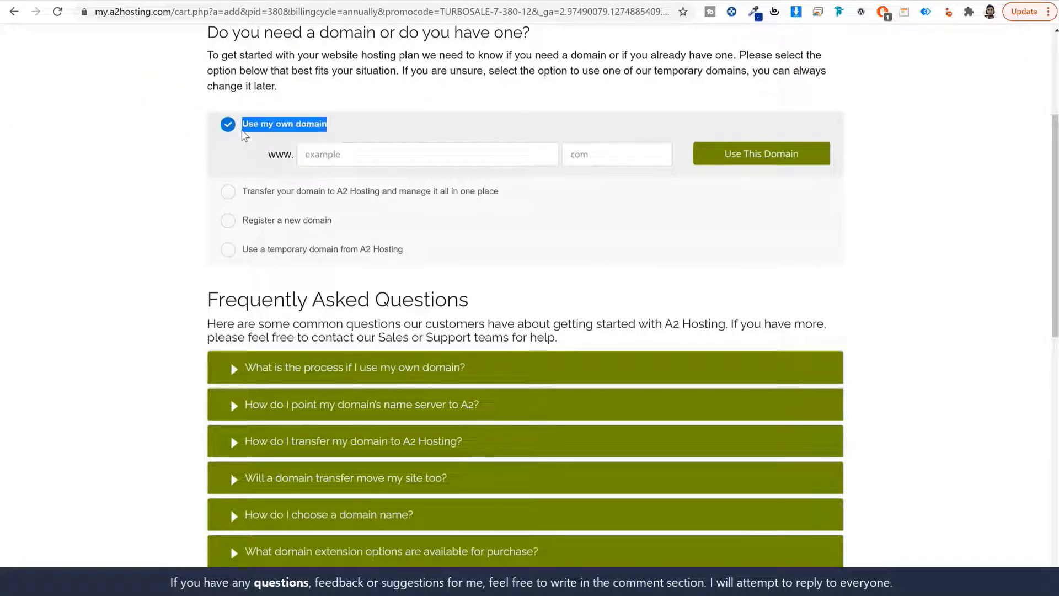
scroll(988, 258, "up", 3)
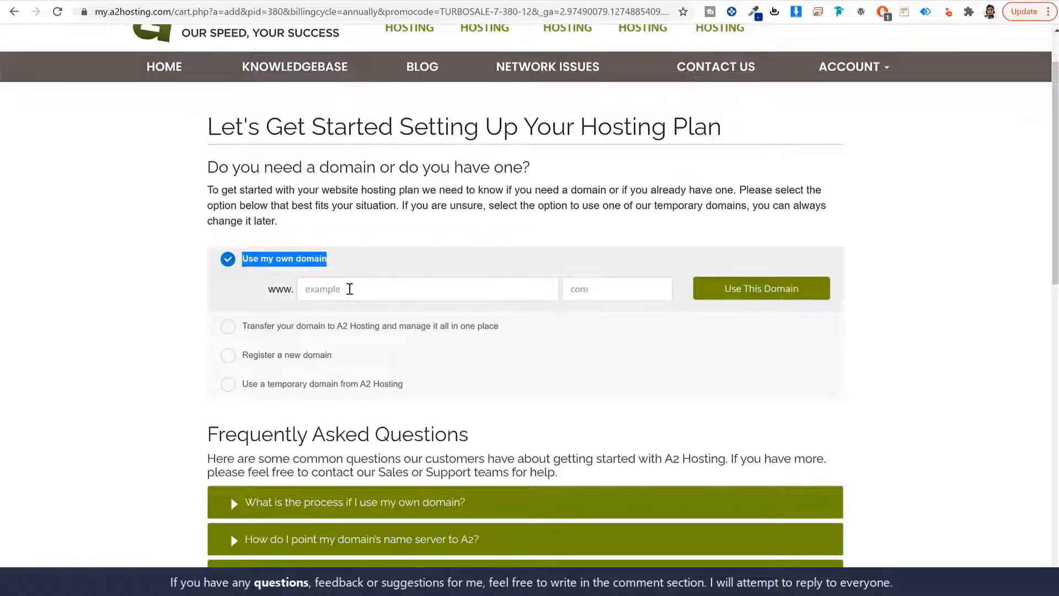
left_click(364, 291)
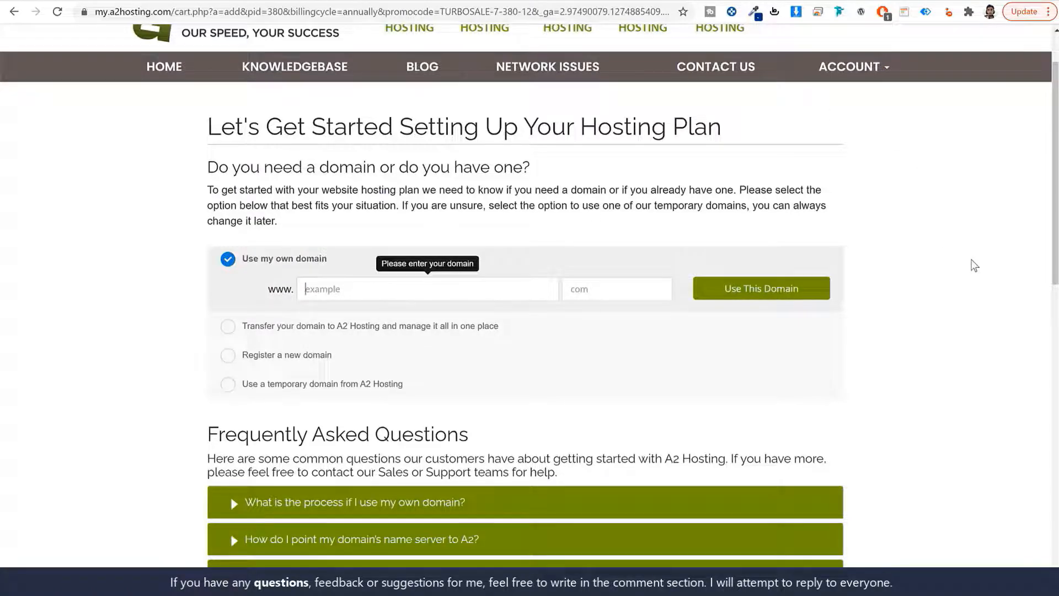
type("nayyarshaikh")
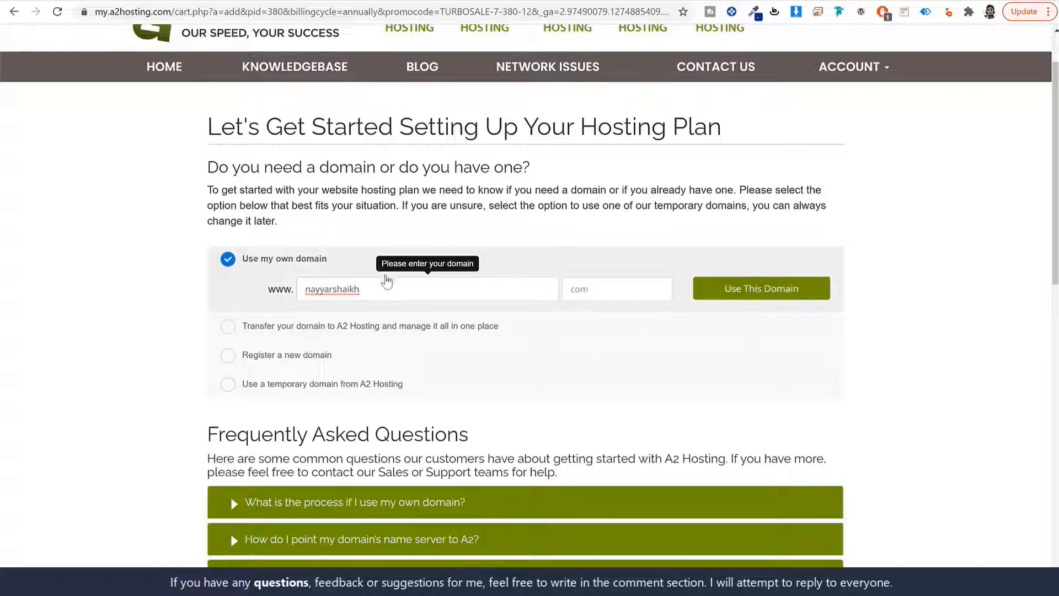
double_click(451, 288)
left_click(611, 284)
type("com")
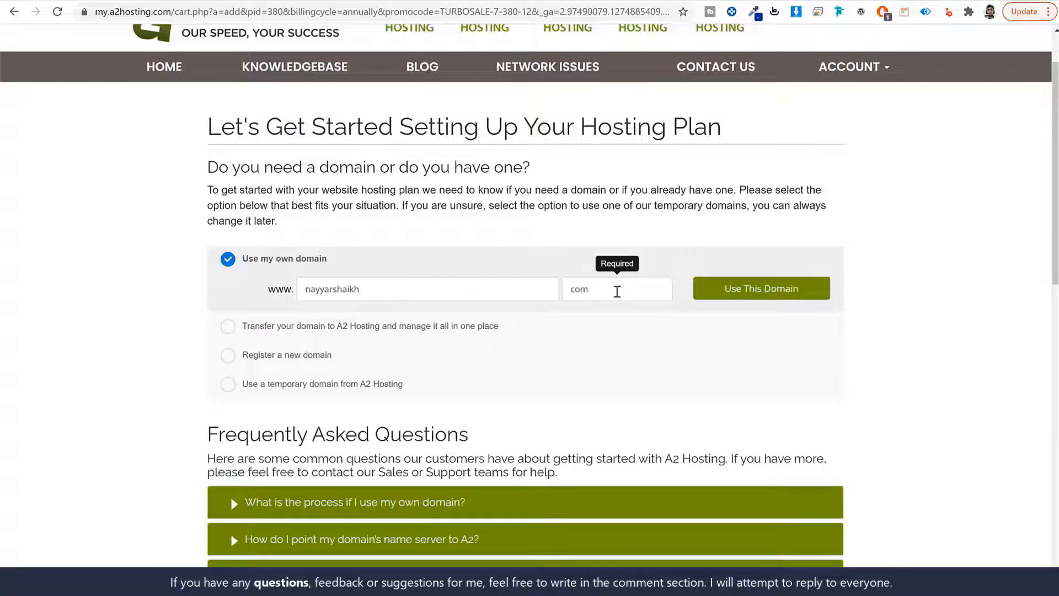
double_click(441, 295)
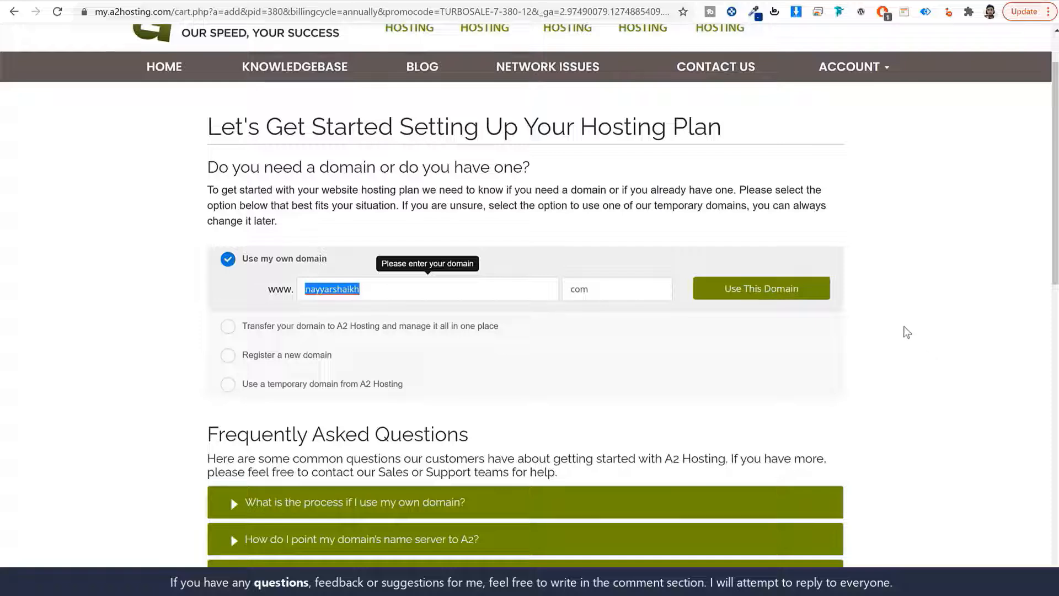
left_click(284, 355)
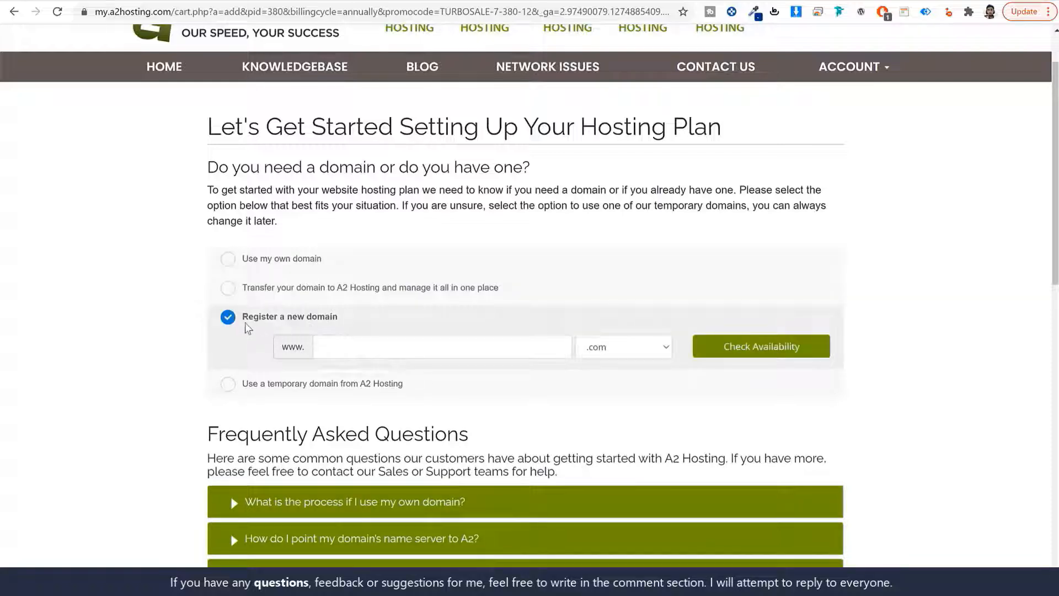
Enter the site name as a new domain and browse the extension list, keeping .com
left_click(378, 348)
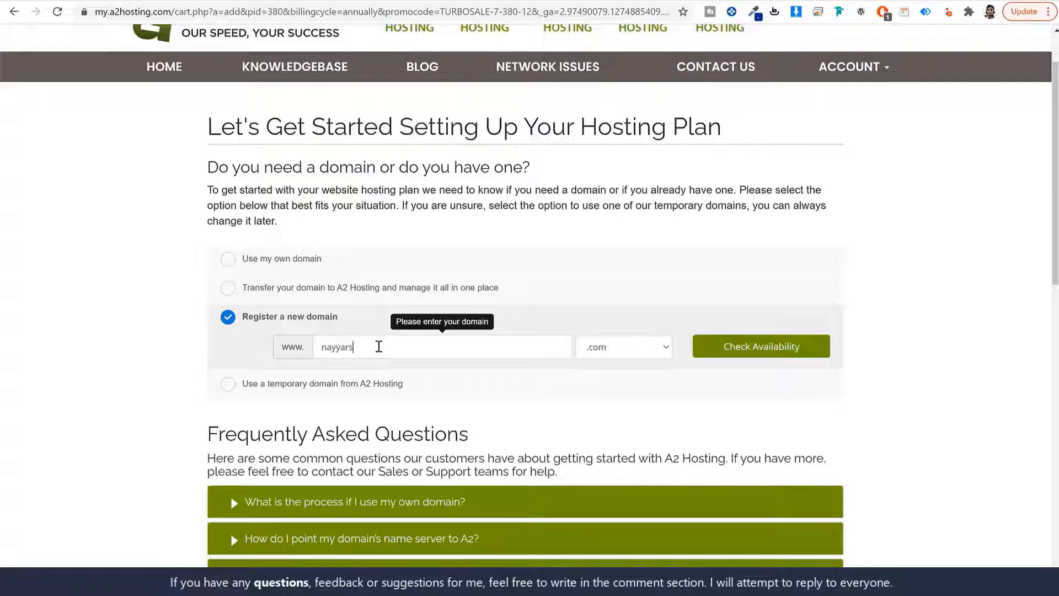
type("nayyarshaikh")
double_click(405, 347)
left_click(662, 348)
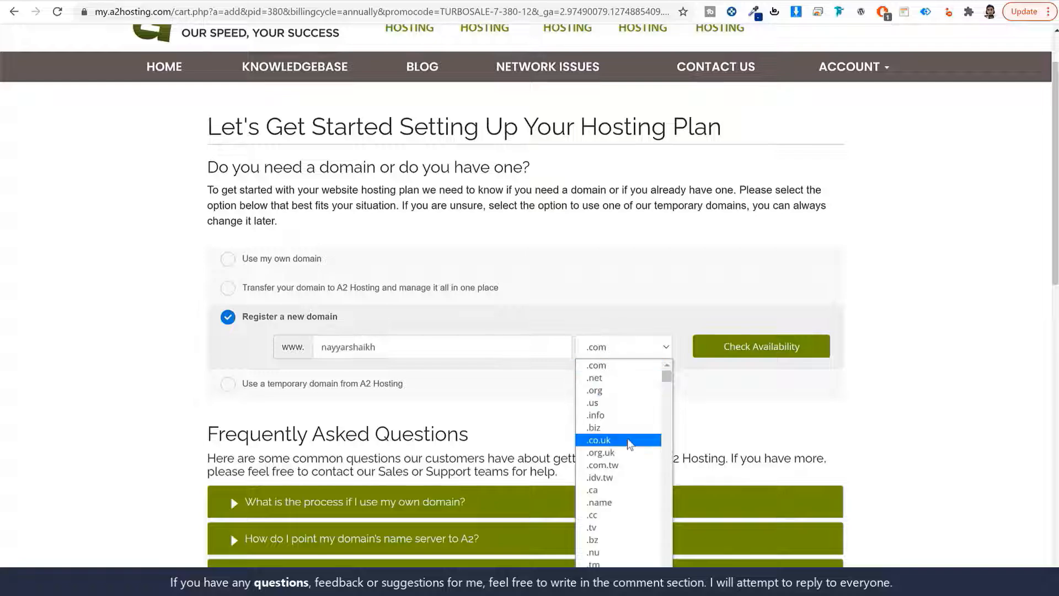
scroll(633, 521, "down", 3)
scroll(633, 519, "down", 10)
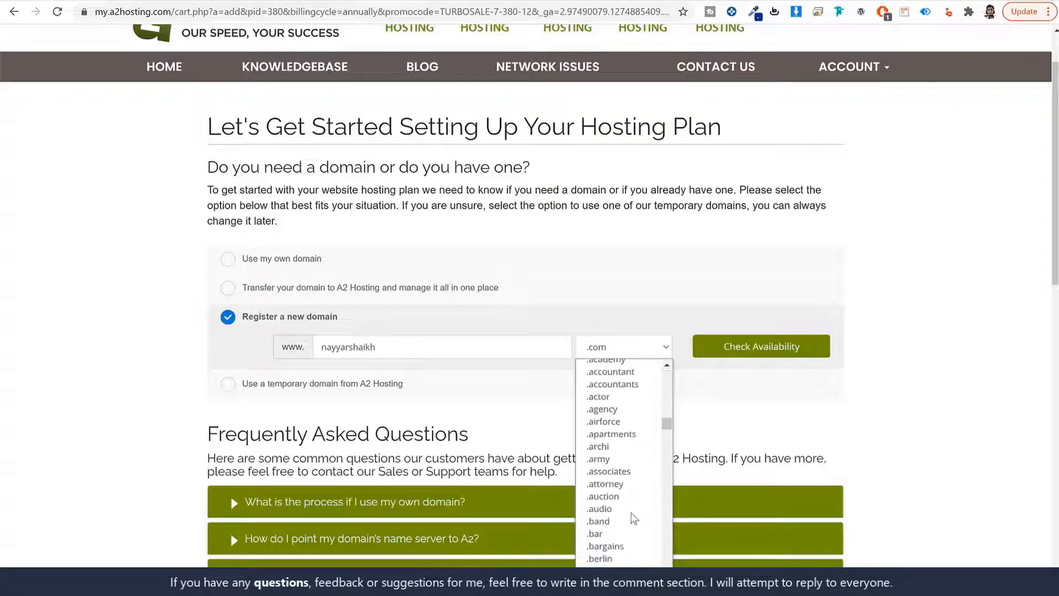
scroll(634, 518, "up", 12)
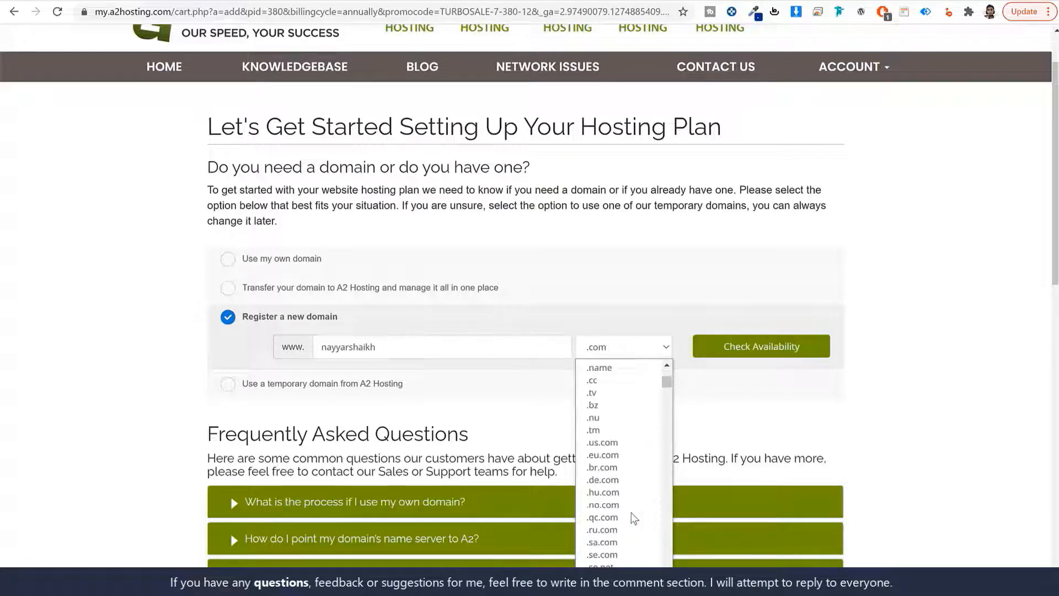
scroll(631, 502, "up", 3)
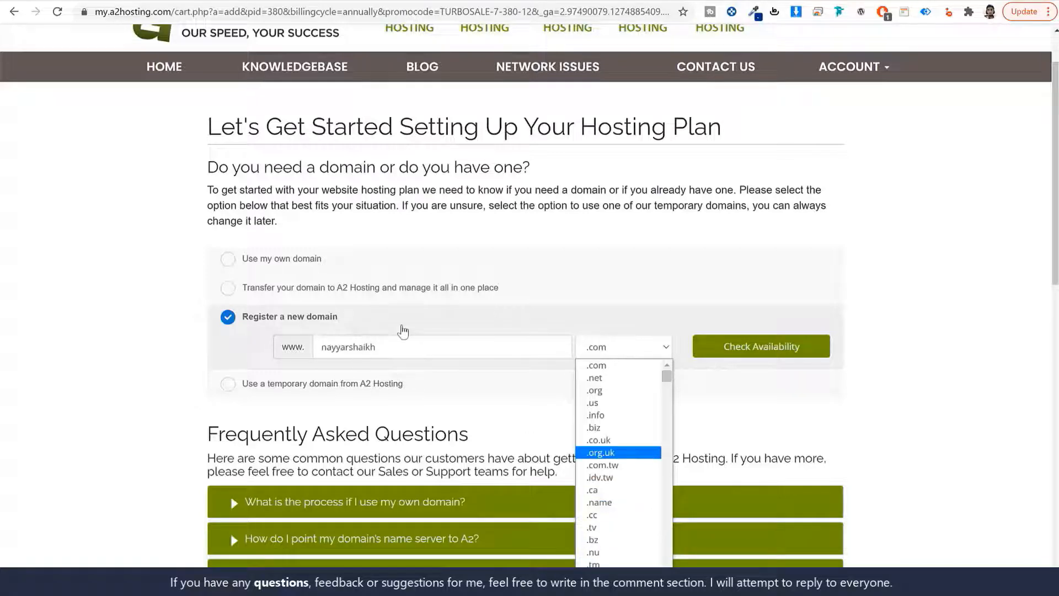
scroll(655, 419, "down", 5)
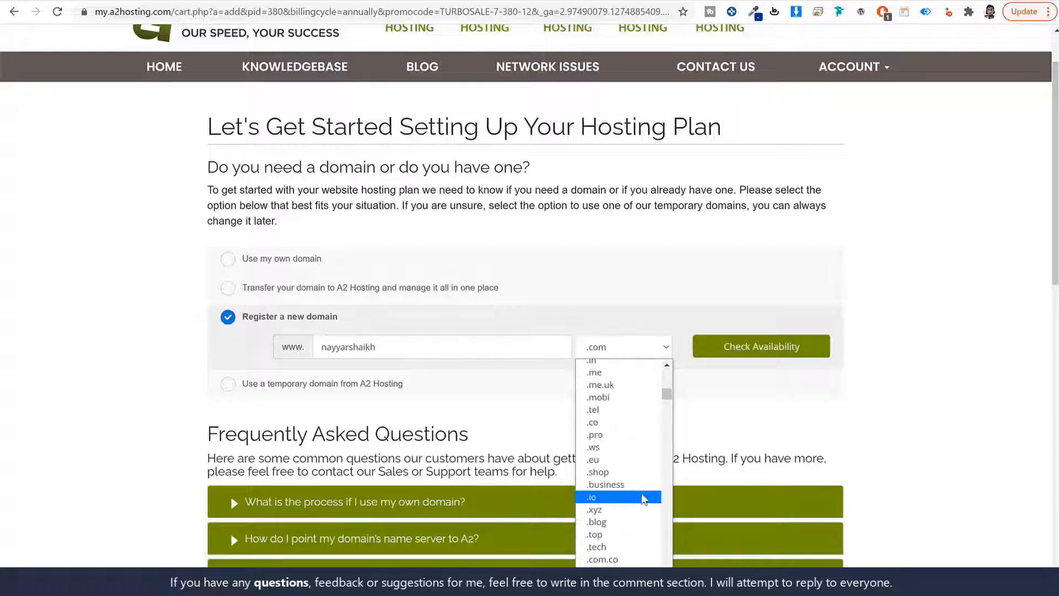
scroll(642, 499, "down", 5)
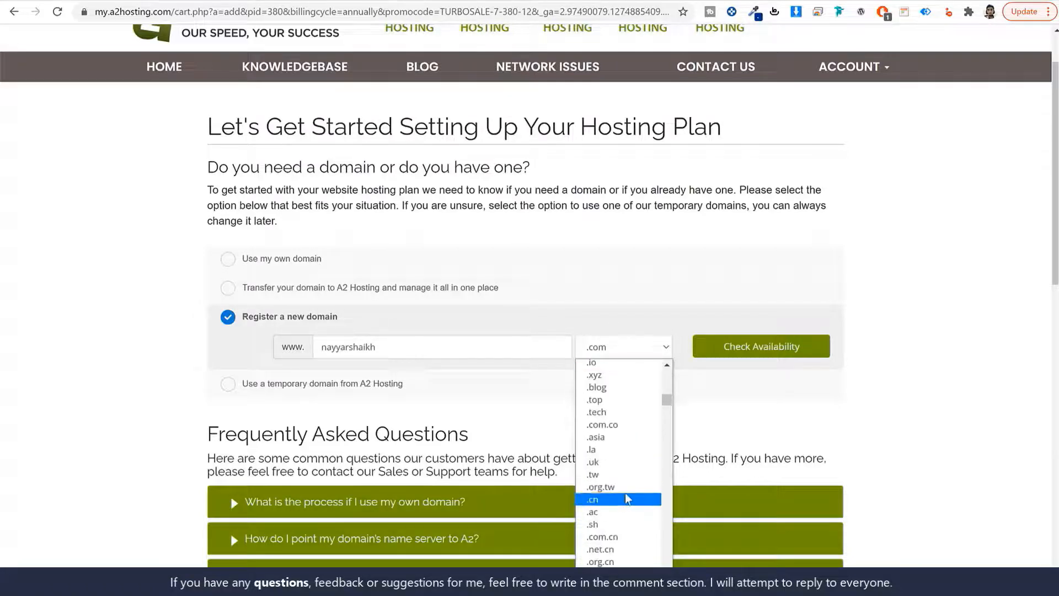
scroll(629, 503, "down", 4)
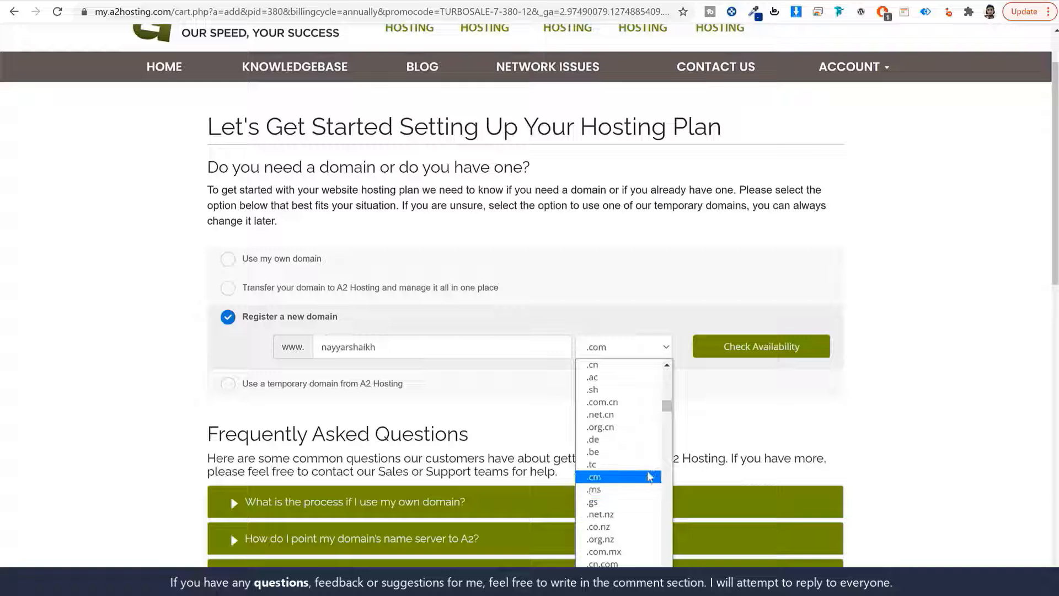
scroll(650, 476, "down", 4)
left_click(727, 407)
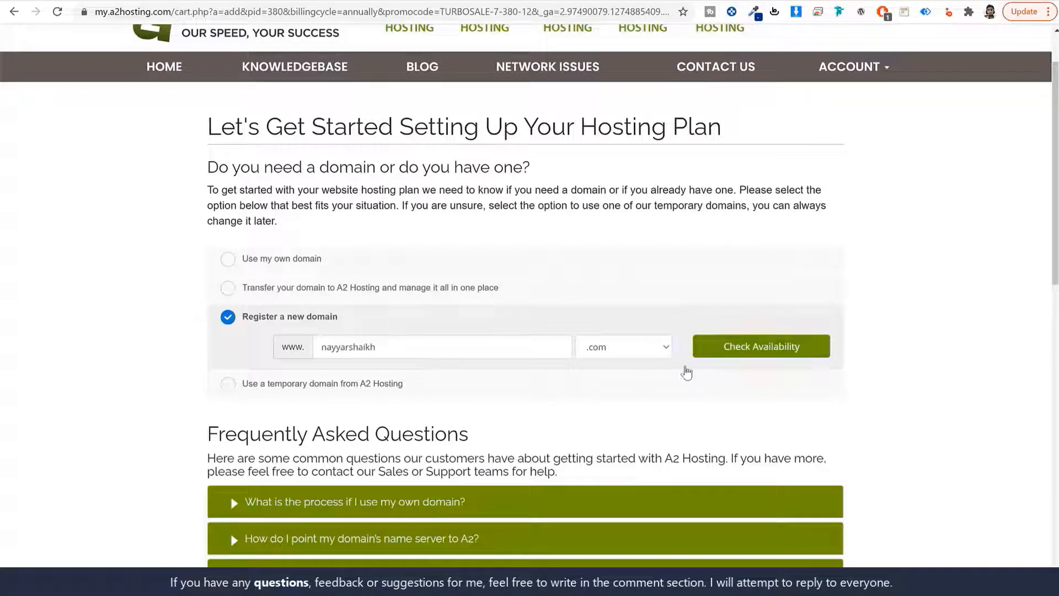
Switch back to Use my own domain, confirm the domain, and continue to configuration
left_click_drag(369, 323, 226, 323)
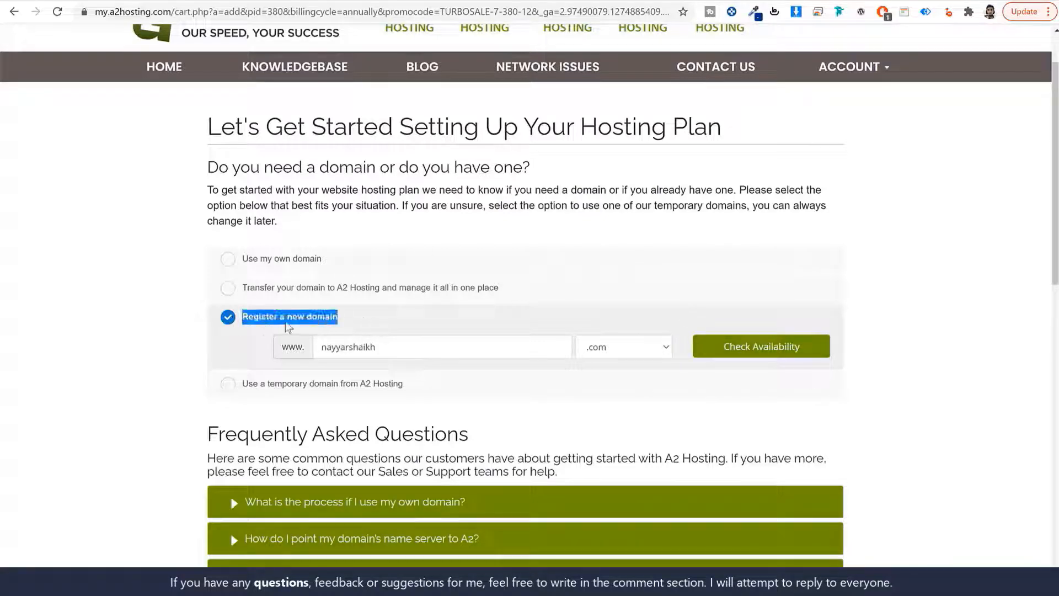
left_click_drag(393, 345, 309, 356)
left_click(345, 354)
left_click(297, 259)
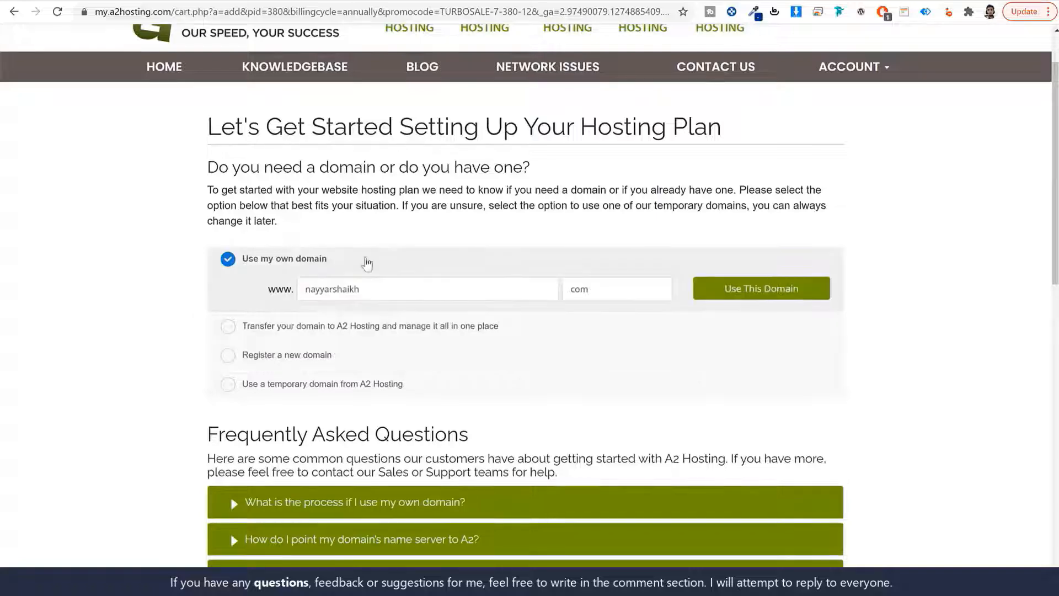
left_click(726, 292)
left_click(302, 361)
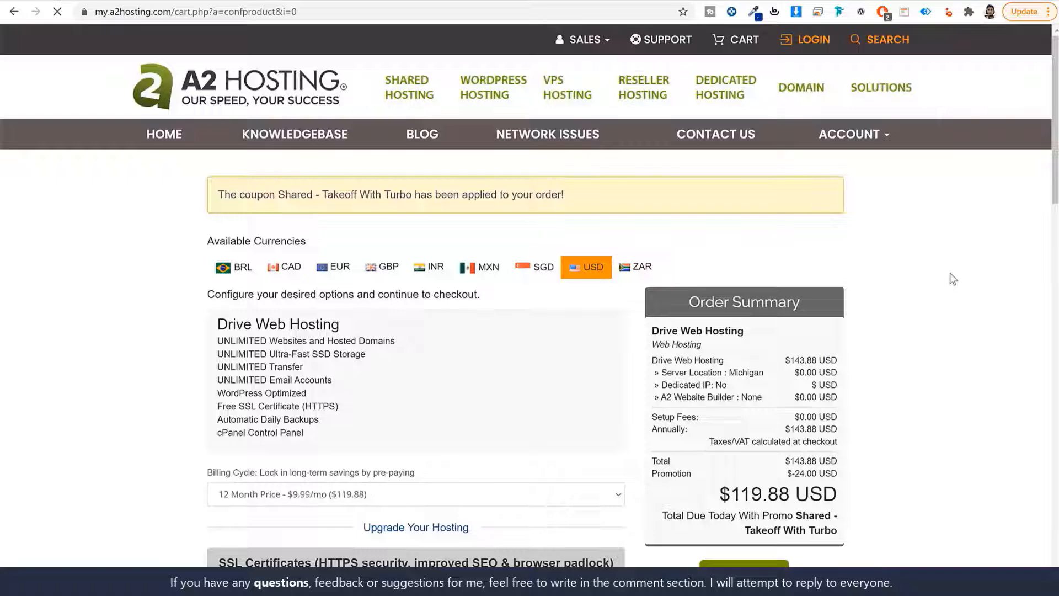
Continue from the Drive configuration through Review & Checkout to the checkout form
scroll(948, 273, "down", 6)
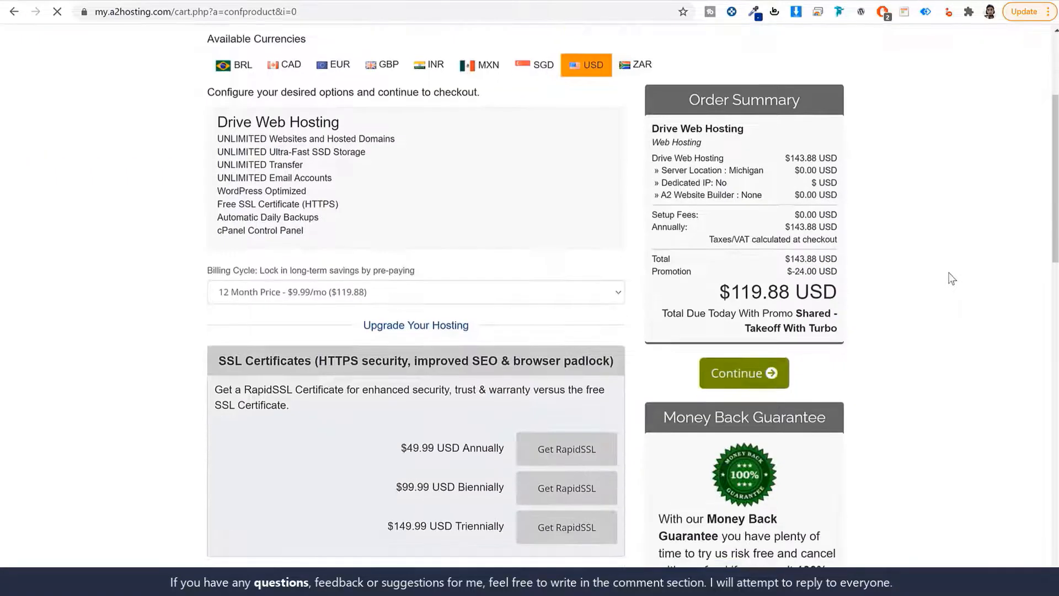
scroll(939, 314, "up", 6)
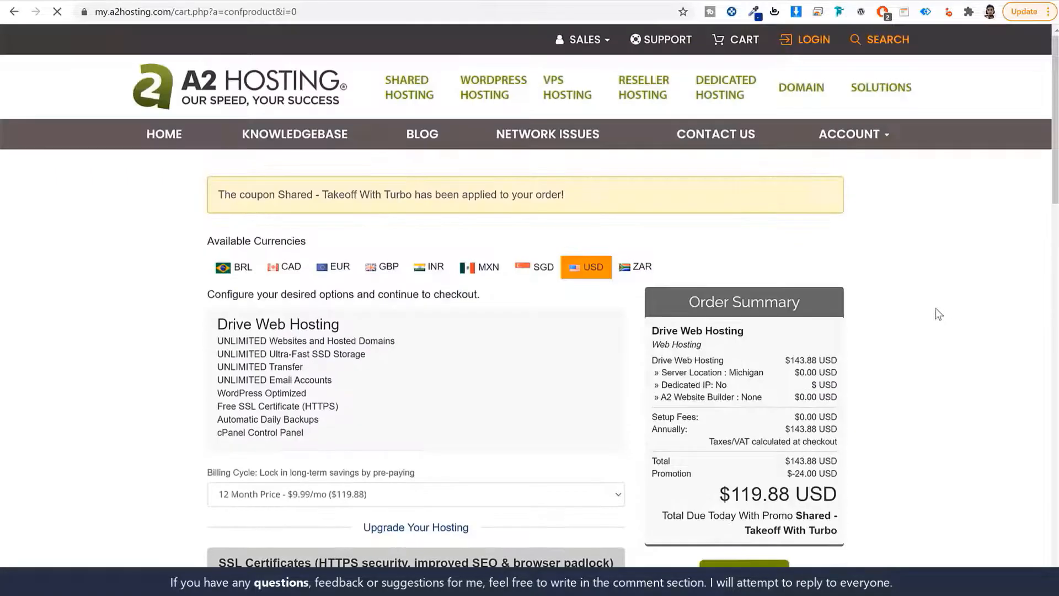
scroll(936, 308, "down", 5)
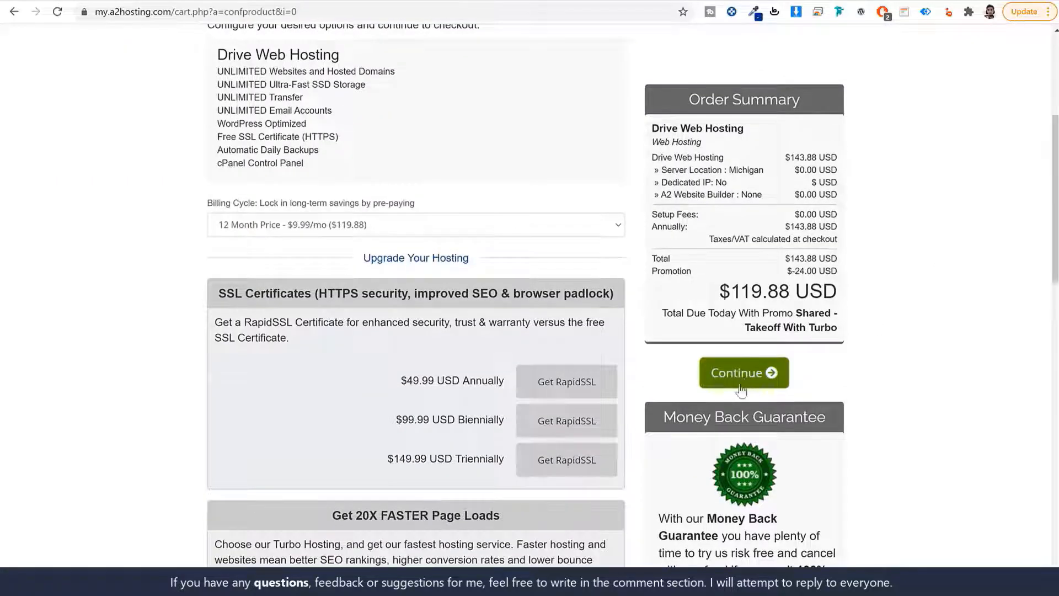
left_click(741, 380)
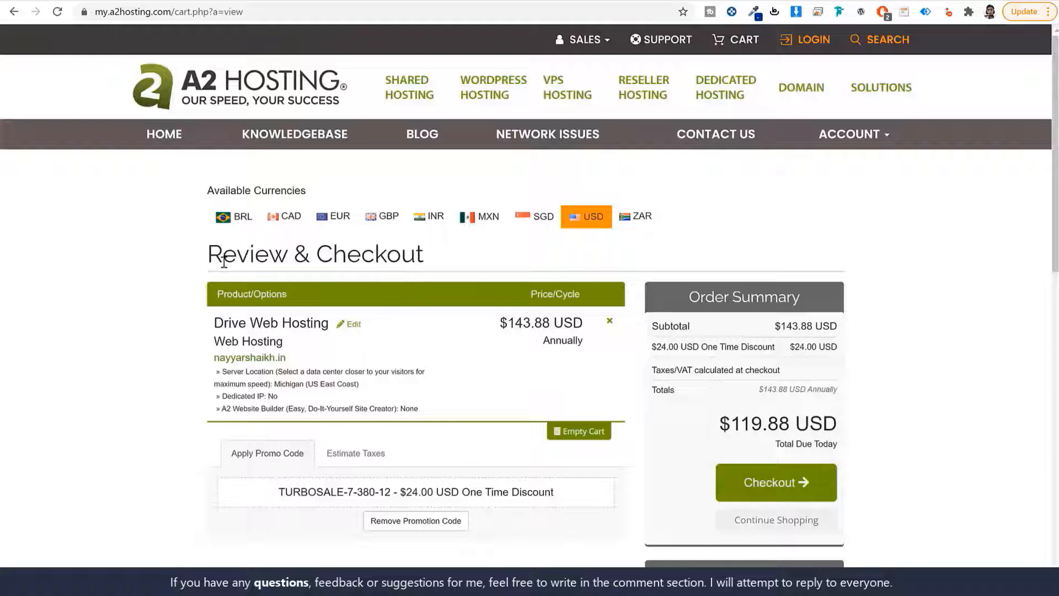
left_click_drag(224, 261, 466, 260)
left_click(629, 293)
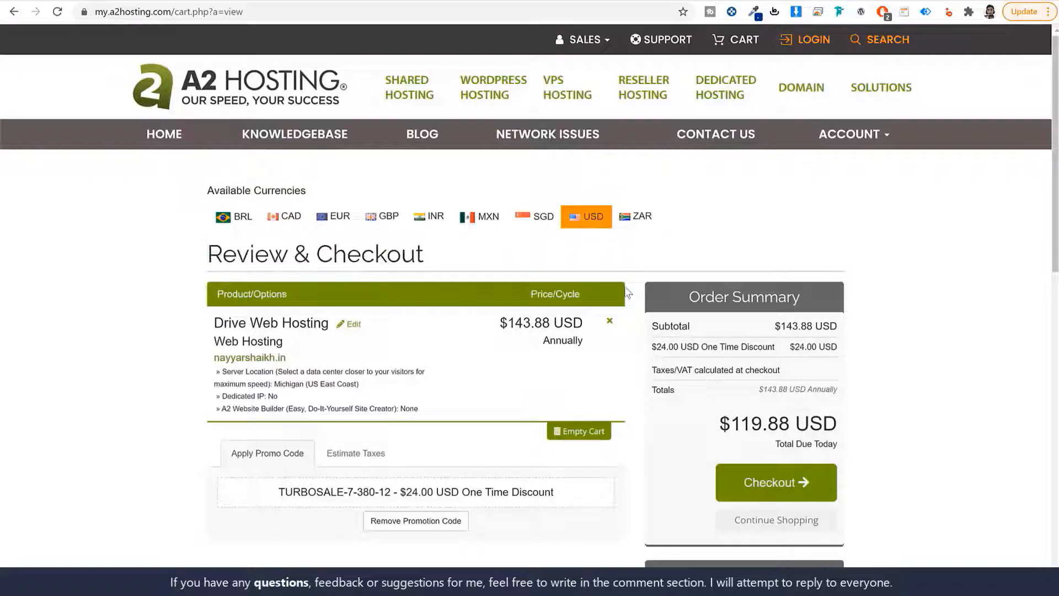
left_click(769, 488)
scroll(910, 345, "down", 2)
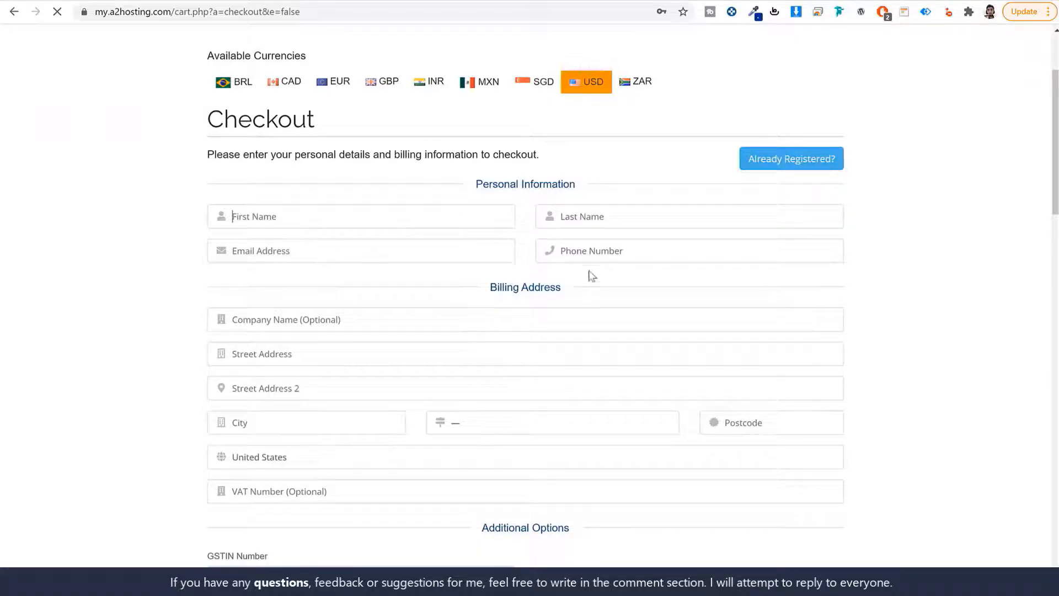
Keep United States as the billing country and check the filled-in account password
scroll(511, 291, "down", 3)
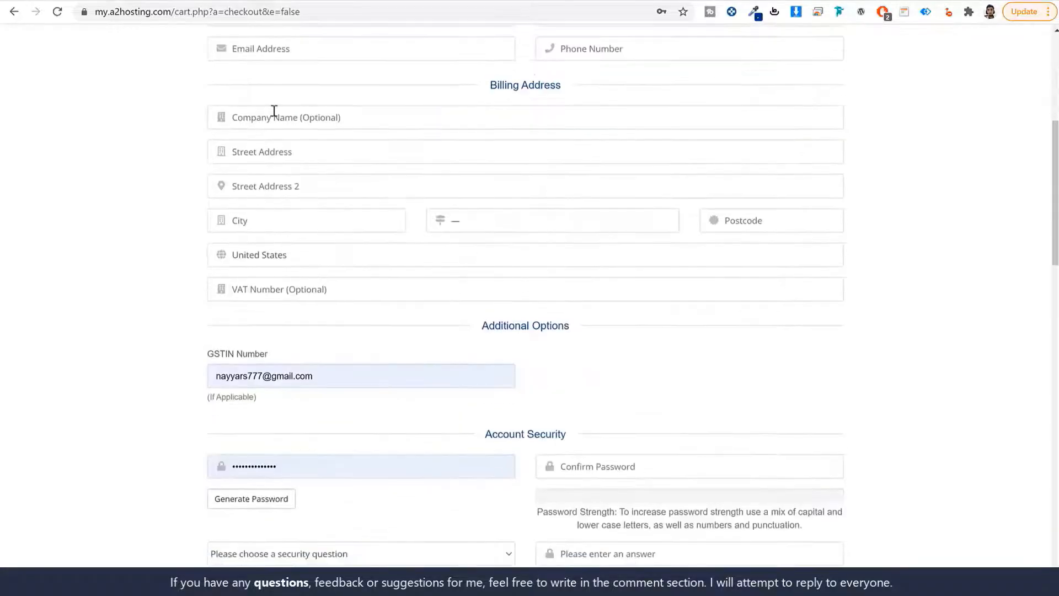
left_click(304, 259)
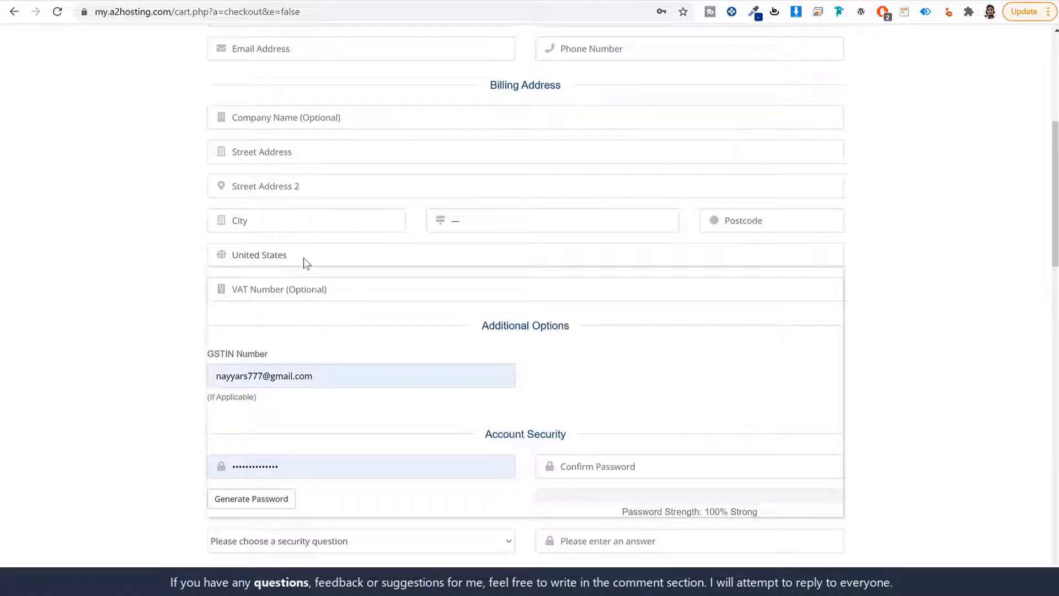
left_click(182, 291)
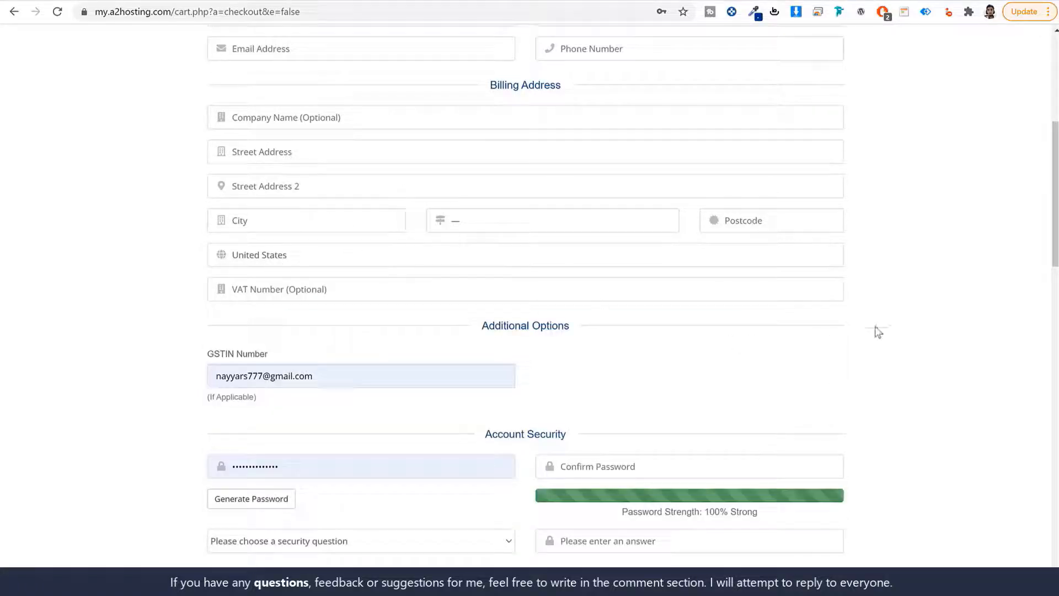
scroll(875, 325, "down", 3)
double_click(349, 267)
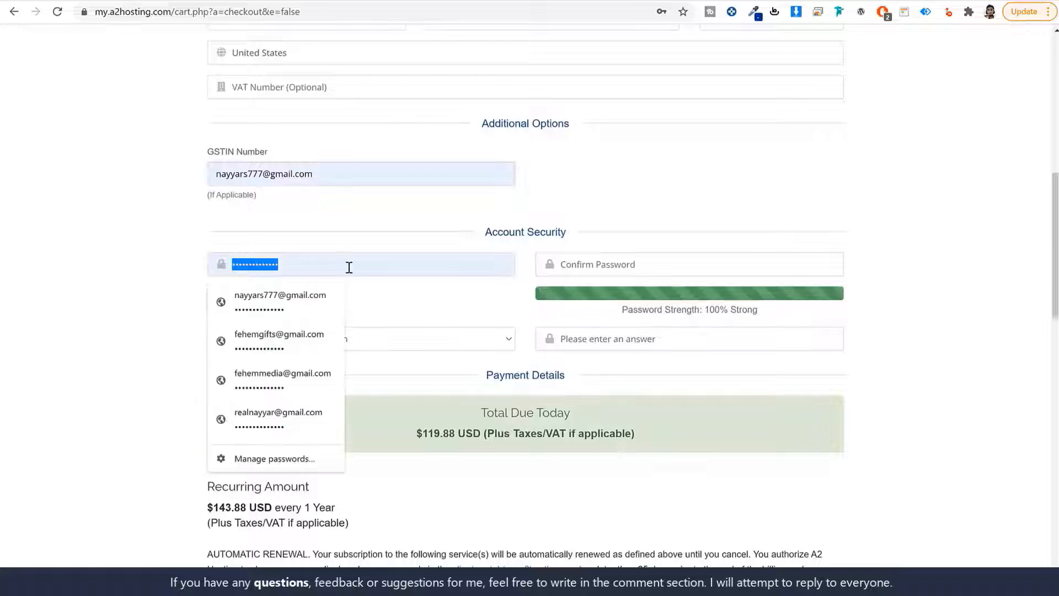
left_click(431, 274)
Use Chrome's saved-password suggestions for the password fields, then scroll to the payment methods
left_click(672, 263)
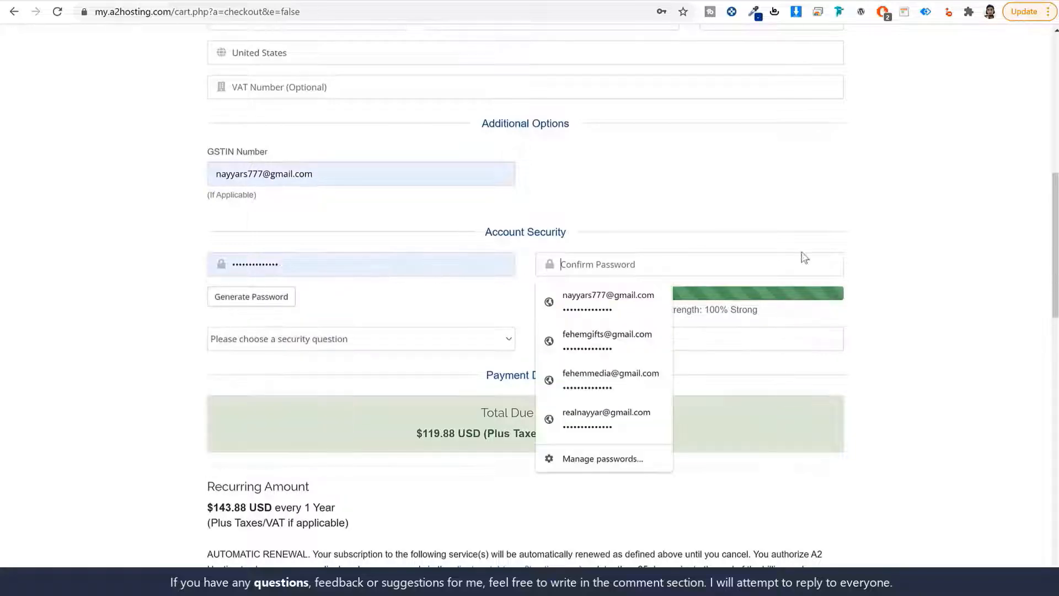
left_click(876, 254)
scroll(876, 276, "up", 6)
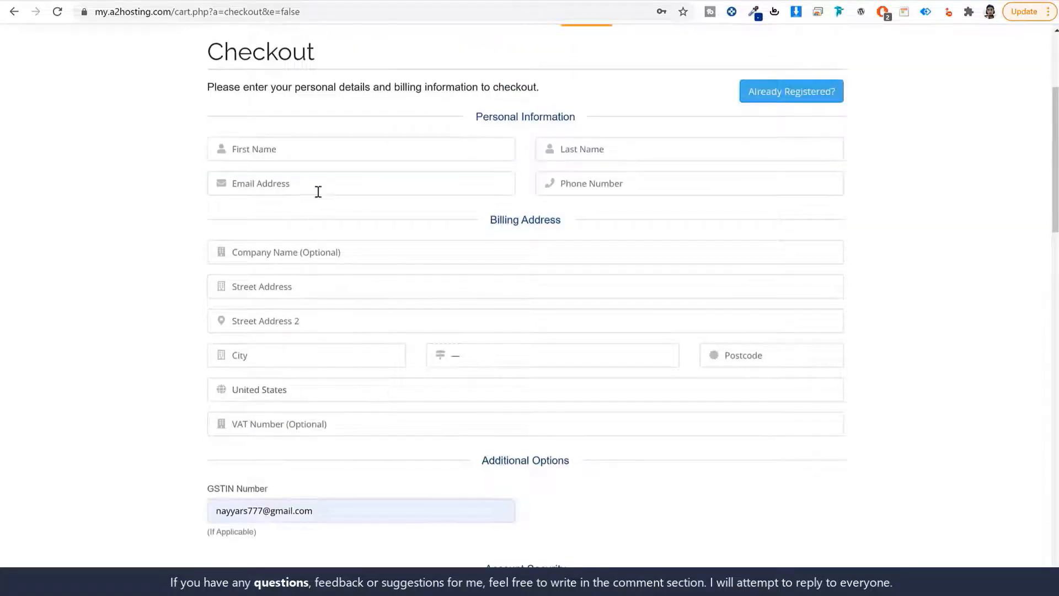
scroll(379, 279, "down", 6)
left_click(331, 260)
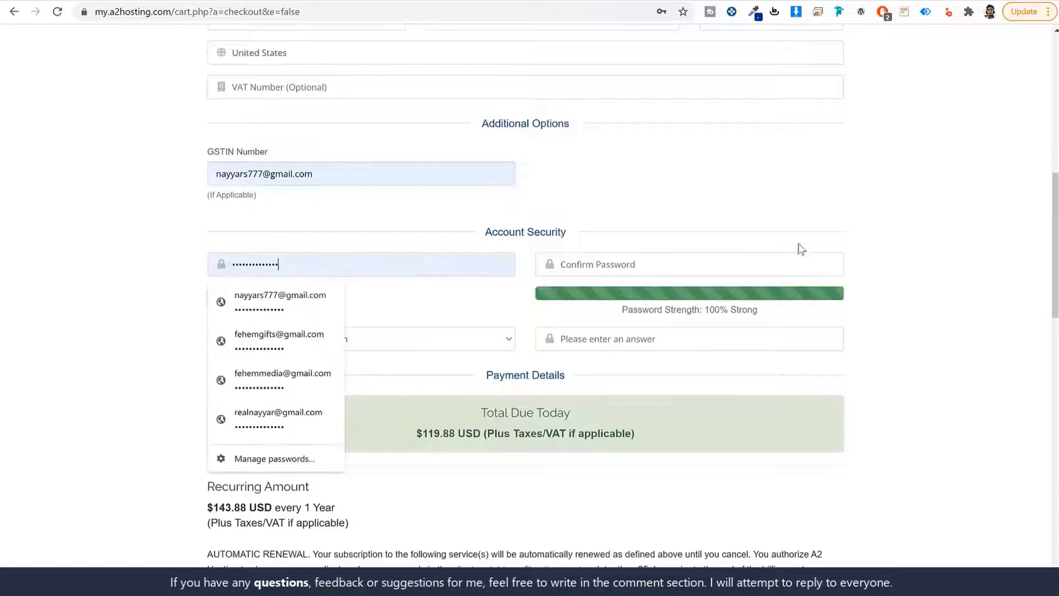
left_click(899, 239)
scroll(903, 278, "up", 5)
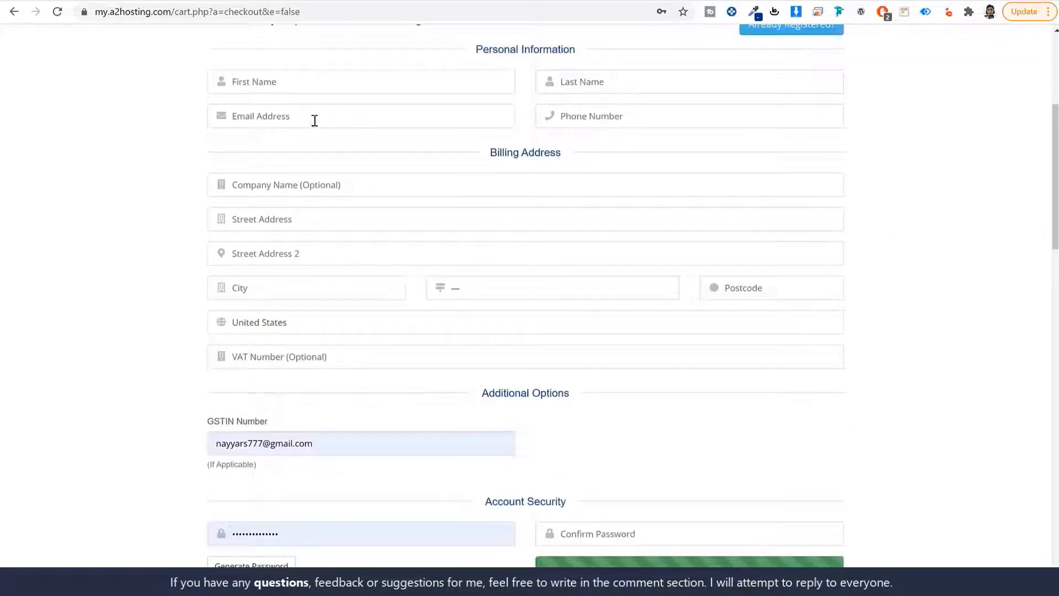
scroll(296, 154, "down", 6)
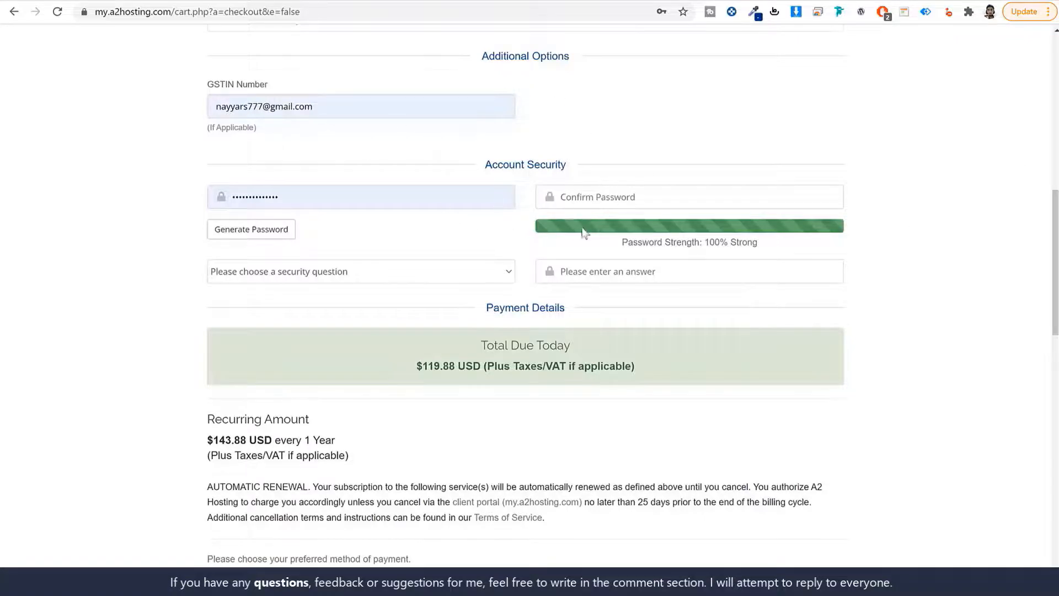
scroll(585, 231, "down", 8)
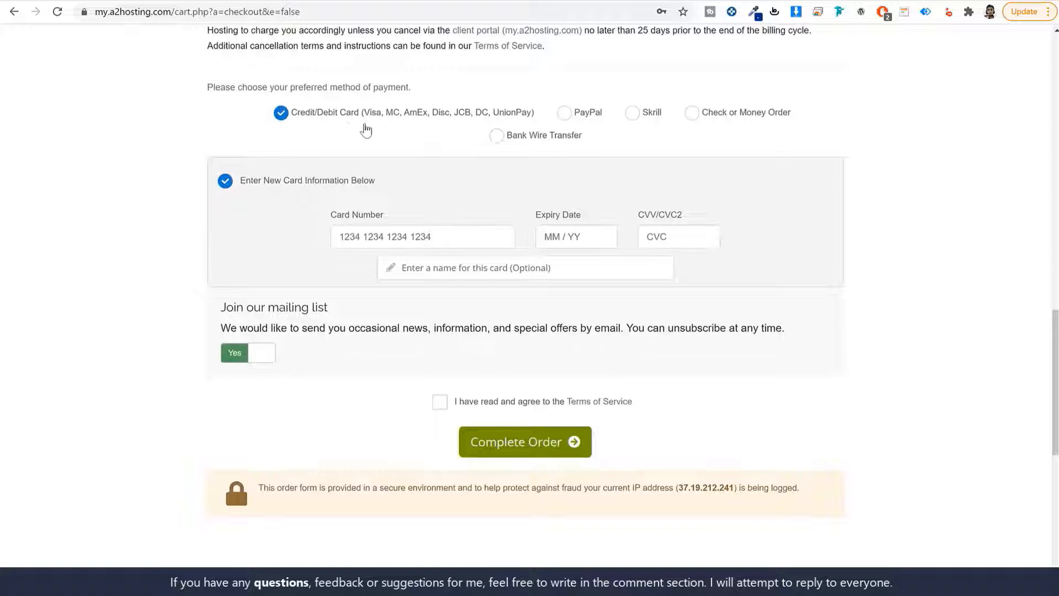
Try PayPal, Skrill and Bank Wire, then settle on Credit/Debit Card payment
left_click(564, 113)
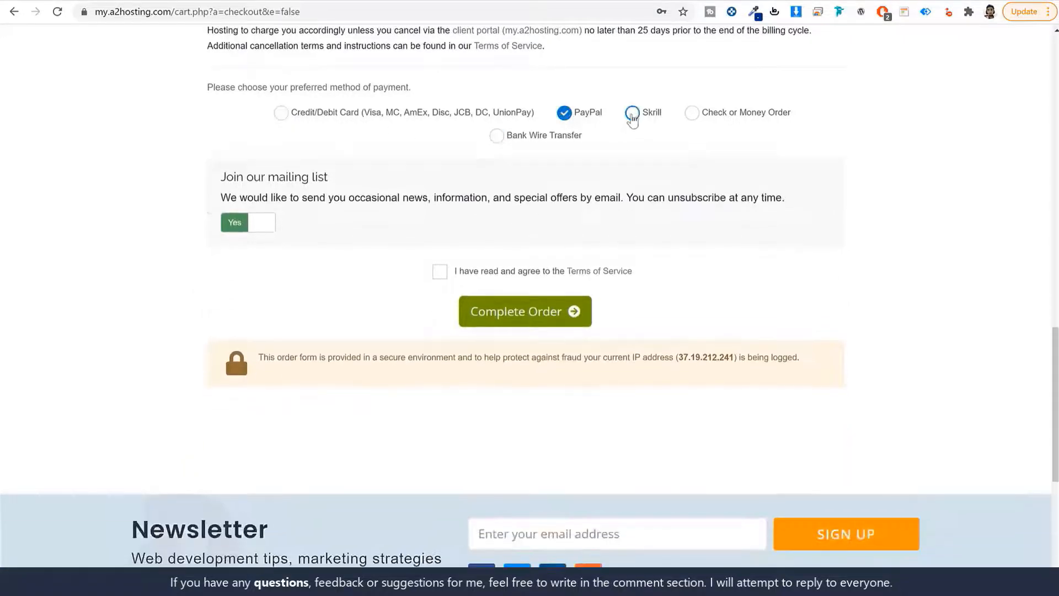
left_click(632, 115)
left_click(497, 139)
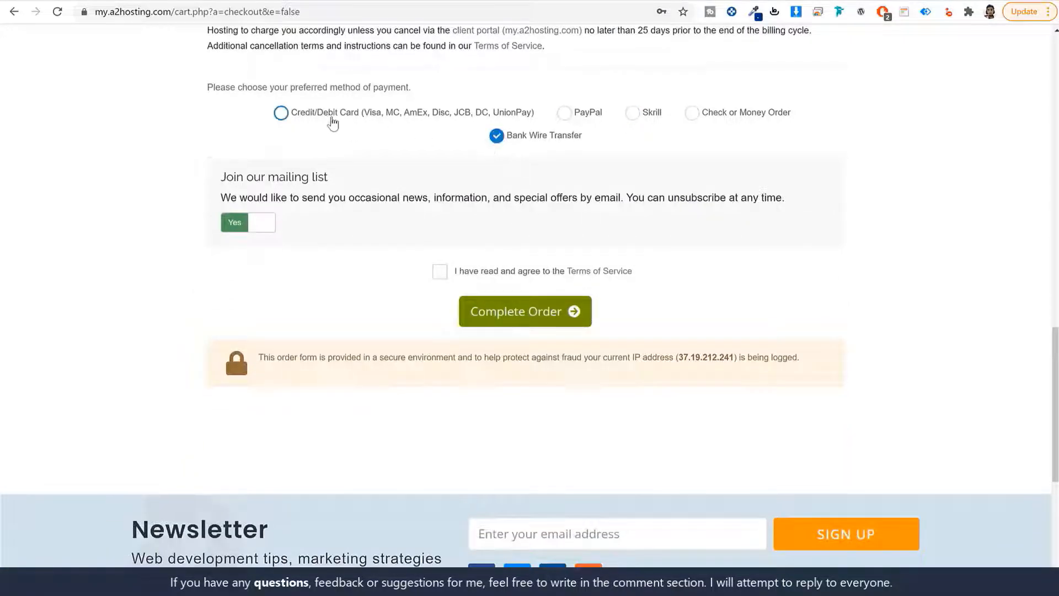
left_click(332, 122)
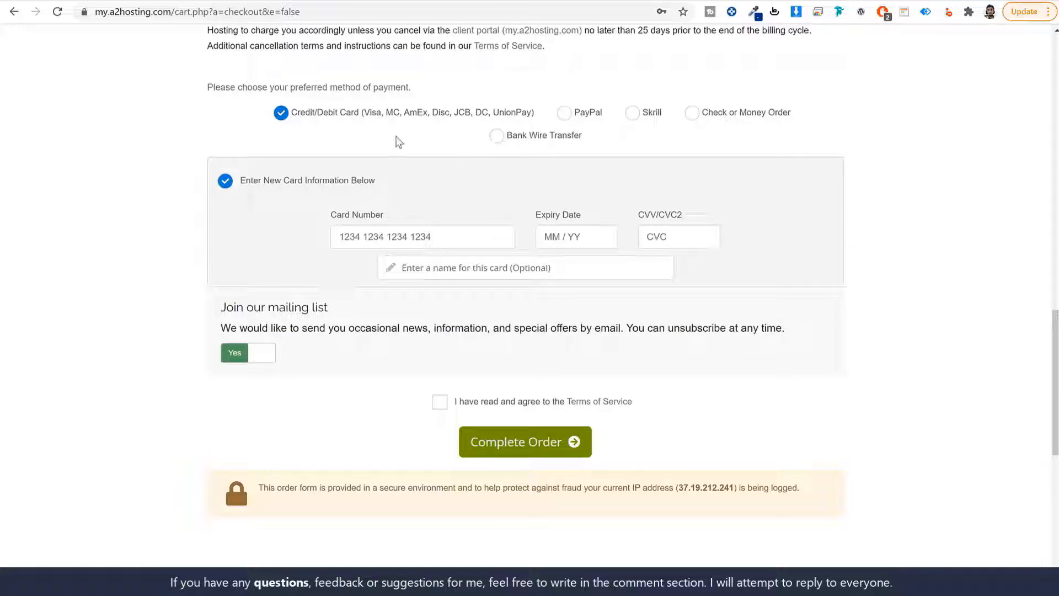
left_click_drag(364, 114, 529, 119)
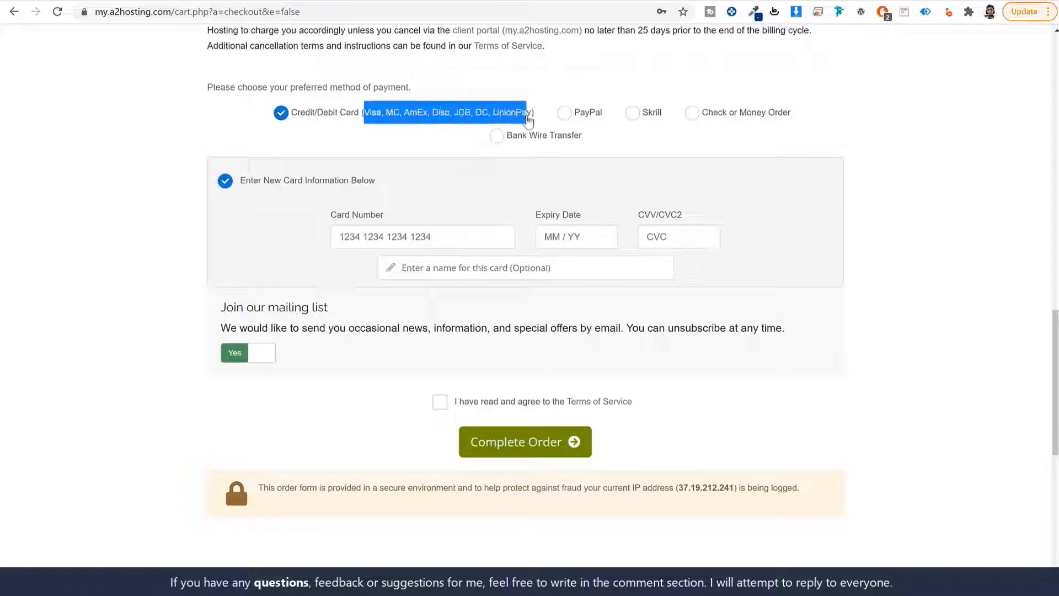
left_click(379, 121)
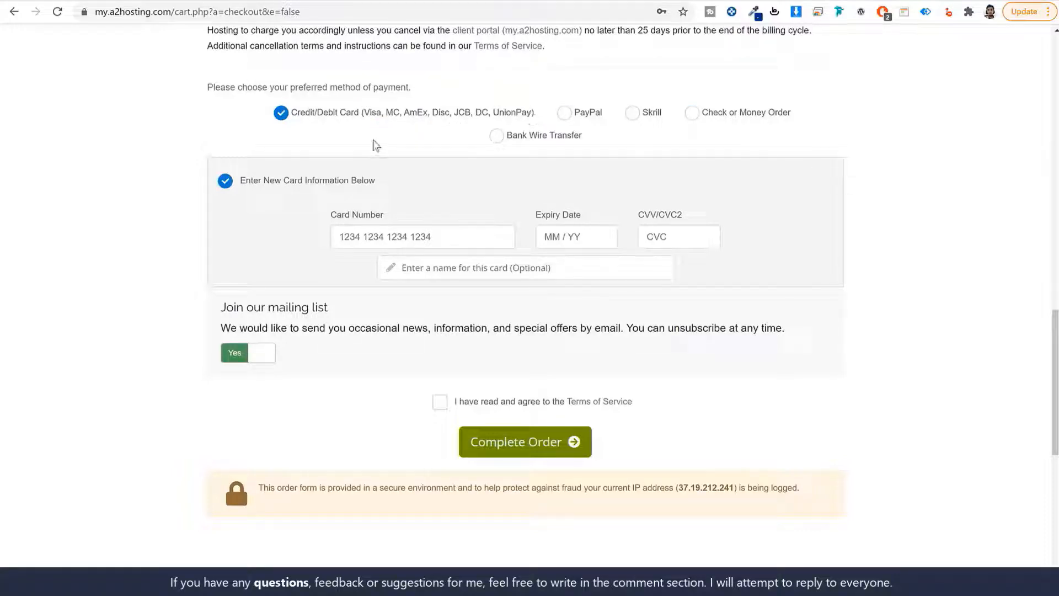
left_click_drag(364, 113, 535, 118)
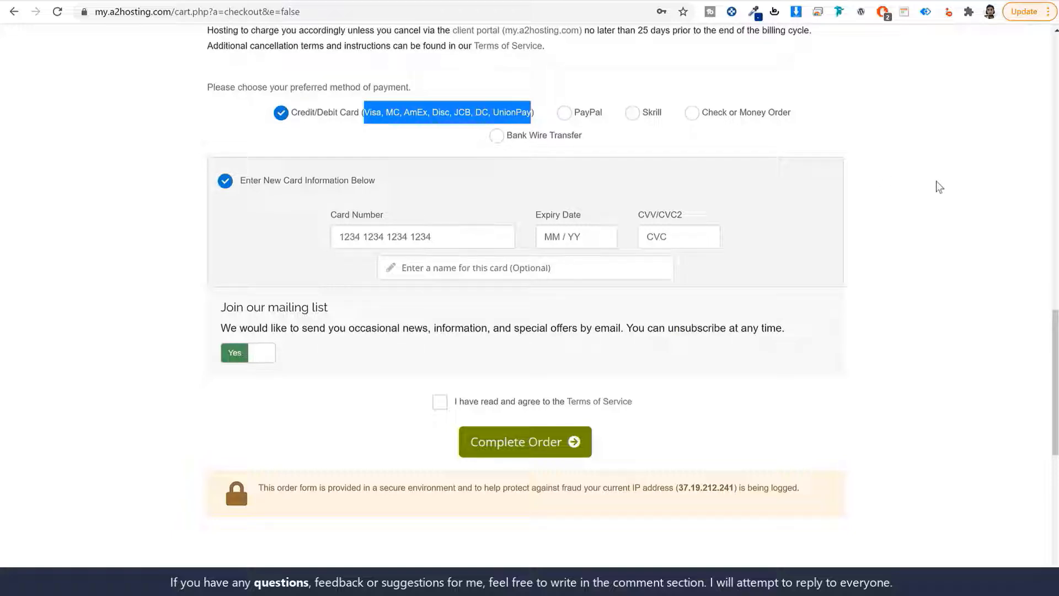
left_click(399, 130)
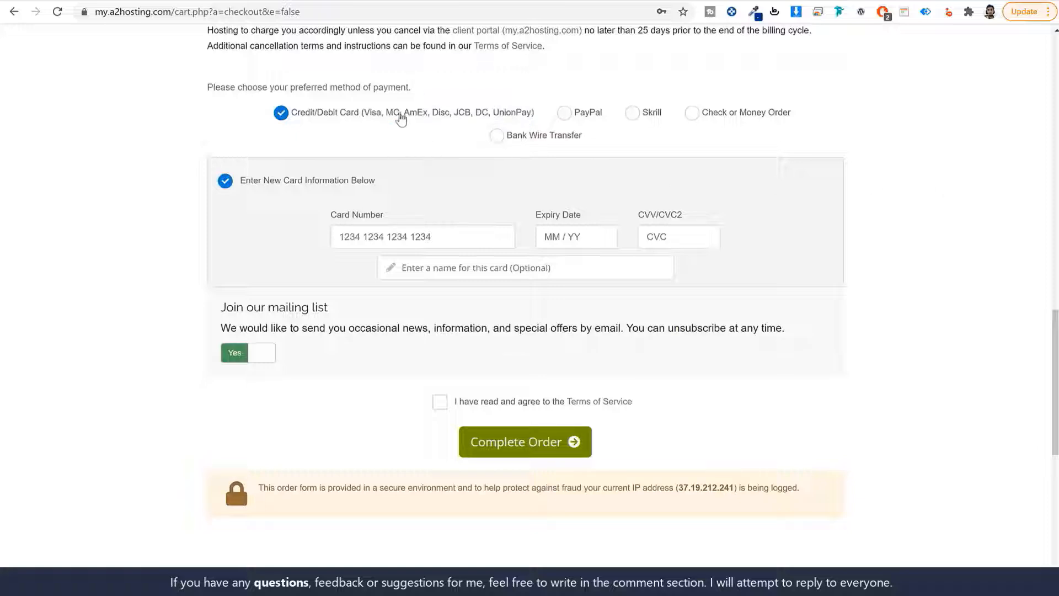
left_click_drag(399, 113, 364, 120)
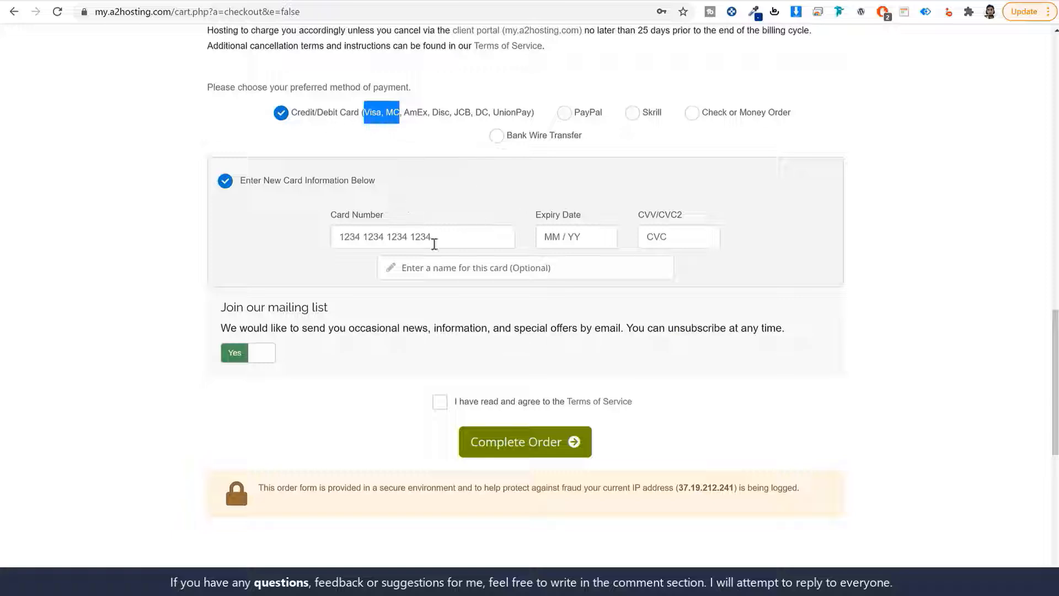
Agree to the Terms of Service and complete the order
scroll(607, 408, "down", 1)
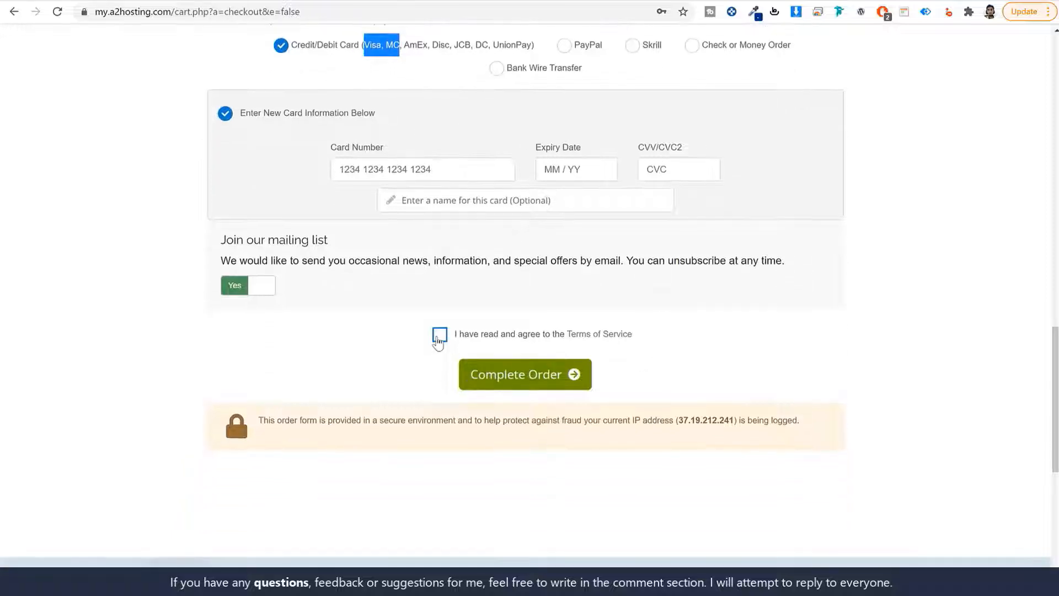
left_click(439, 334)
left_click(503, 377)
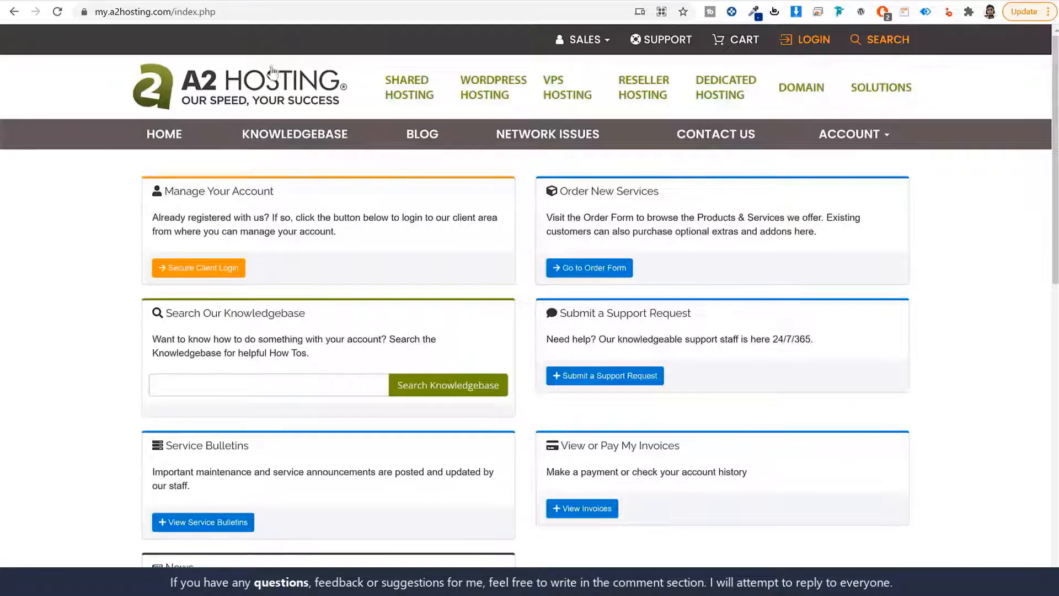
Log into the A2 client area and view the hosting account's connection details and nameservers
left_click_drag(174, 11, 81, 19)
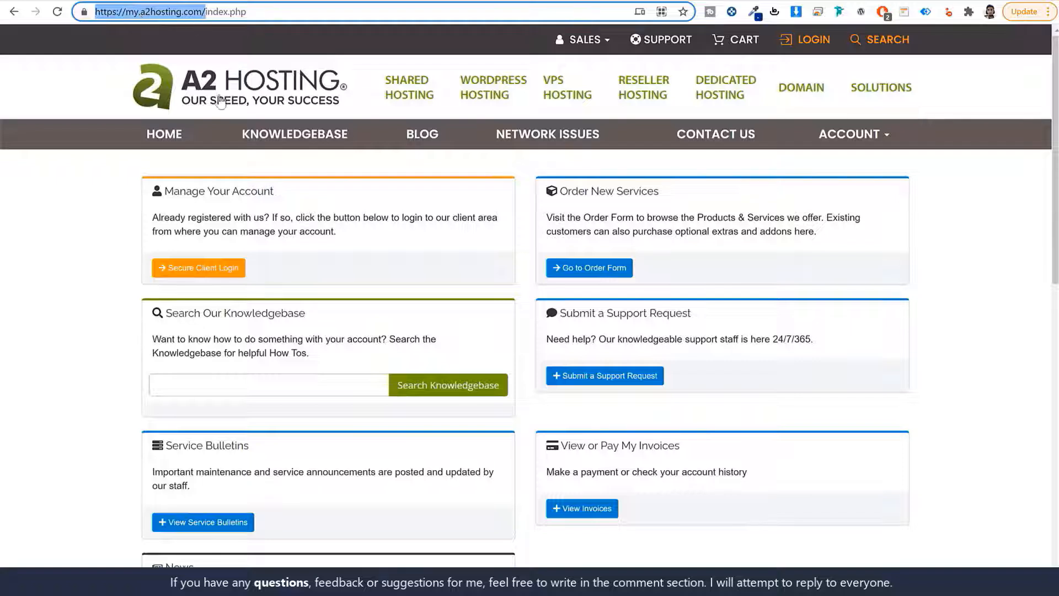
left_click(110, 300)
left_click(200, 269)
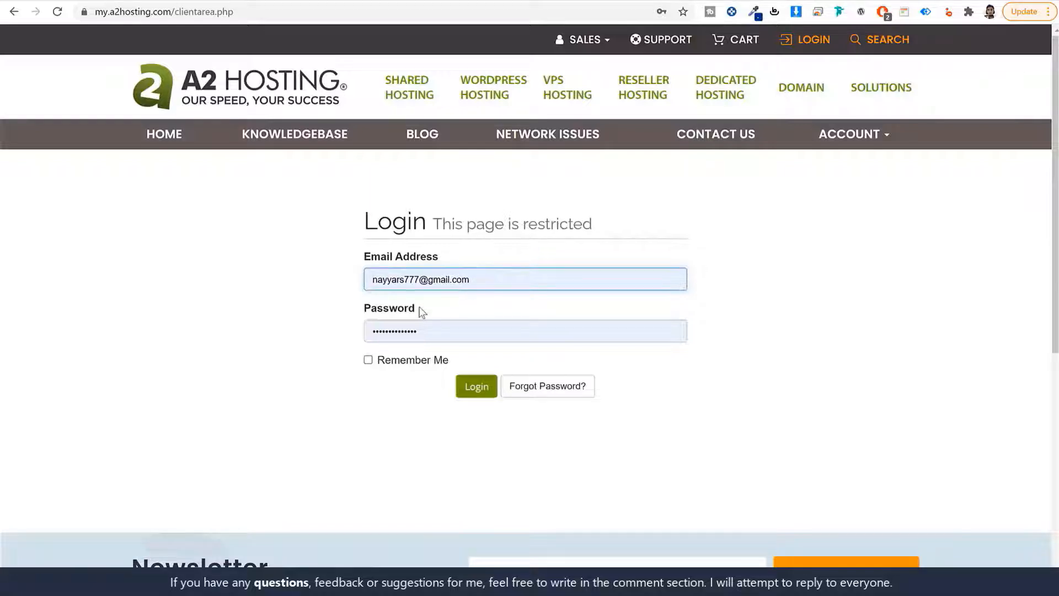
left_click(483, 389)
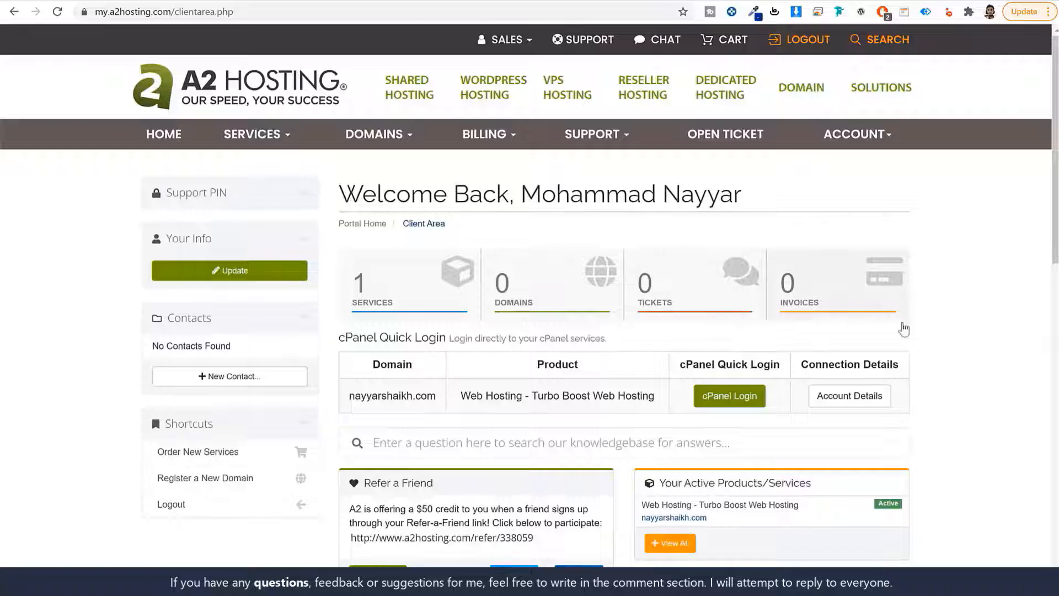
scroll(936, 333, "down", 2)
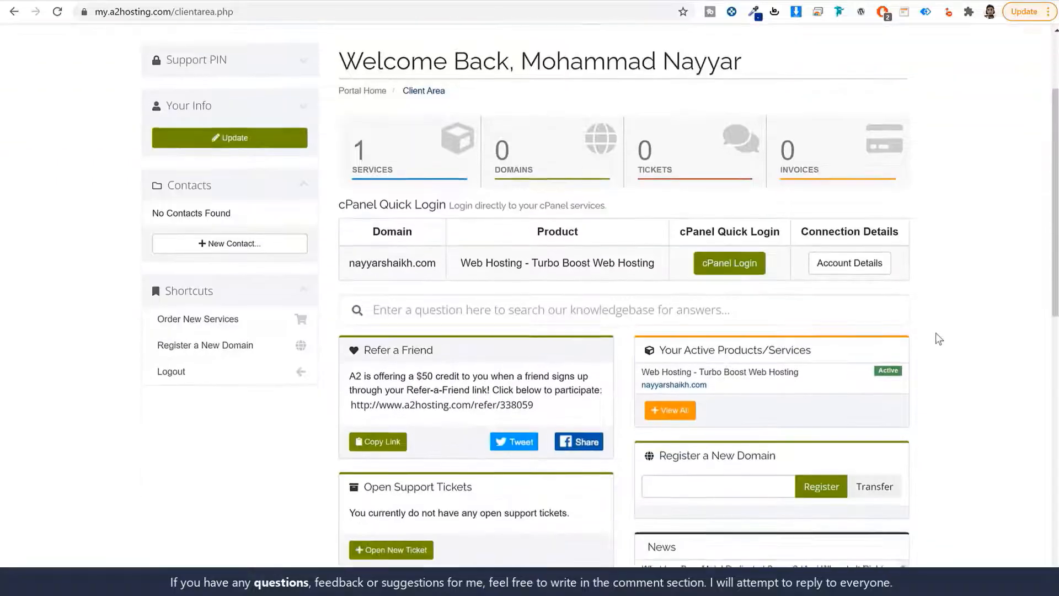
left_click(832, 268)
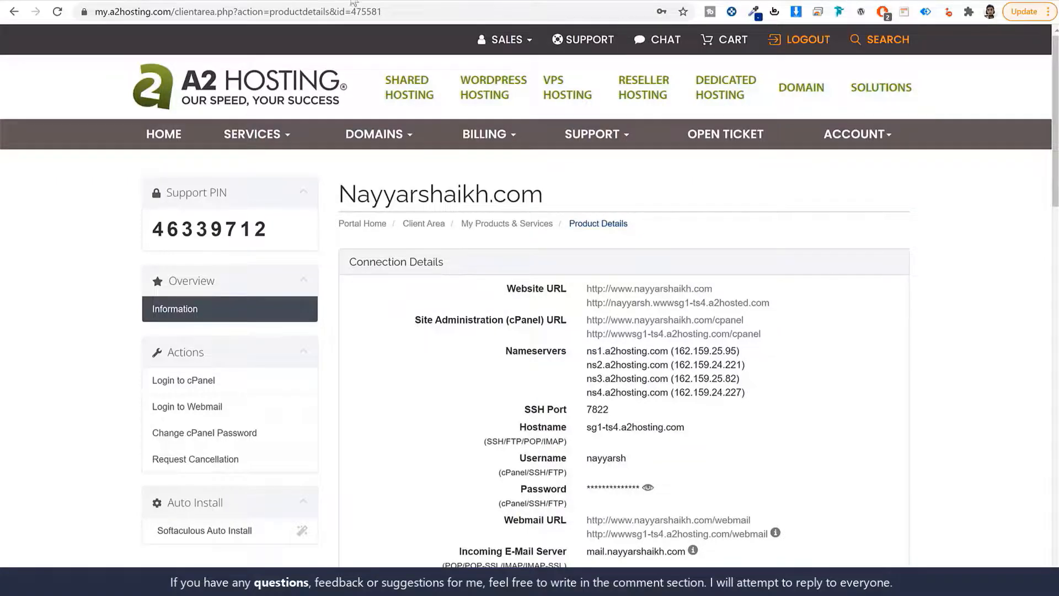
key("ctrl+t")
Load godaddy.com and go to My Products from the account menu
type("gof")
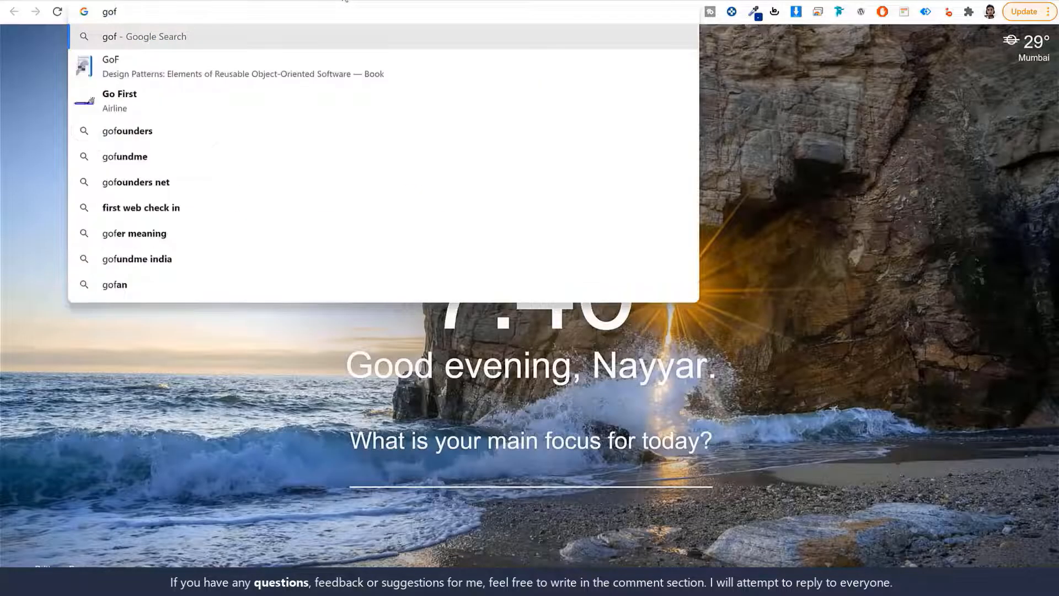
key("BackSpace")
type("da")
key("Return")
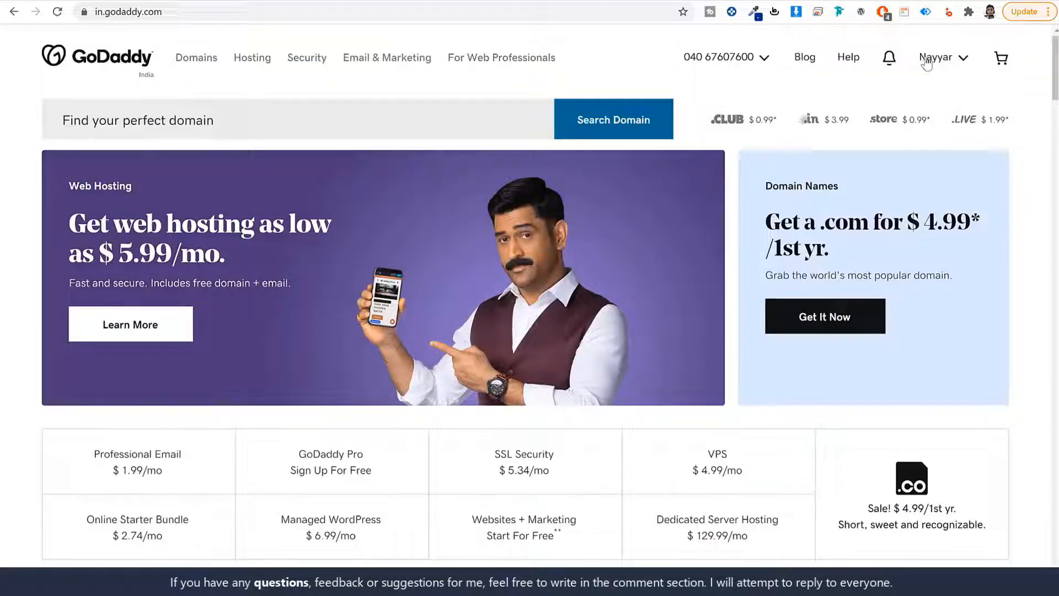
left_click(926, 60)
left_click(814, 196)
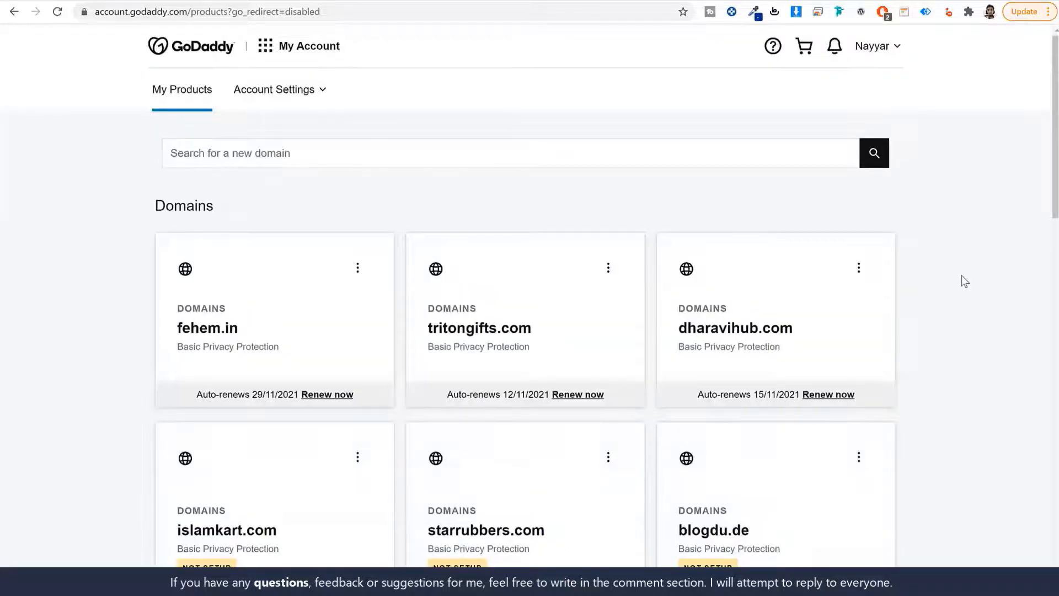
Clear both custom nameserver fields in fehem.in's DNS settings, then return to the A2 tab
scroll(961, 275, "down", 15)
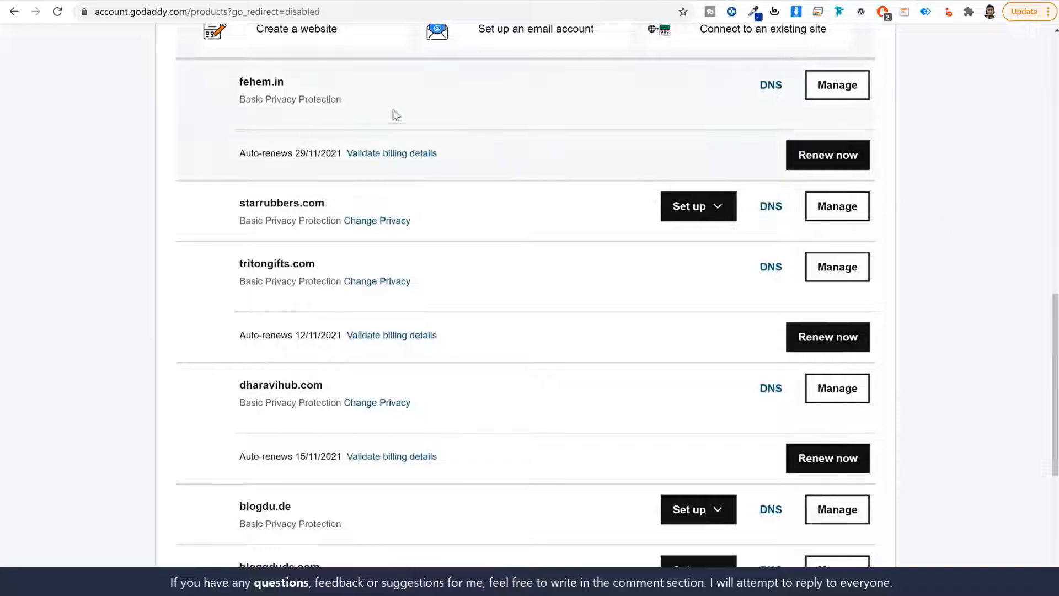
left_click(767, 85)
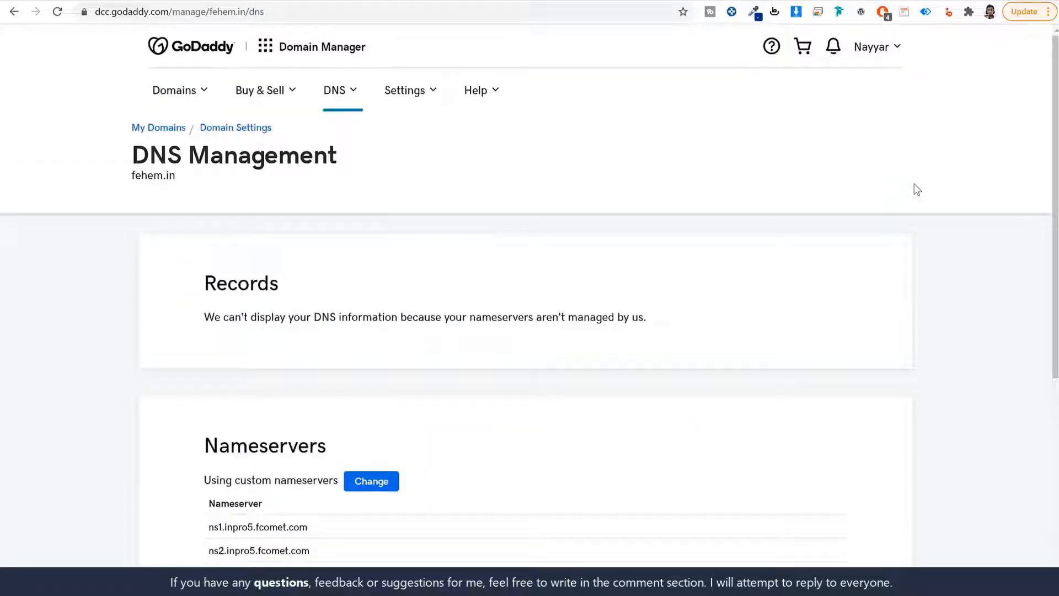
scroll(535, 270, "down", 3)
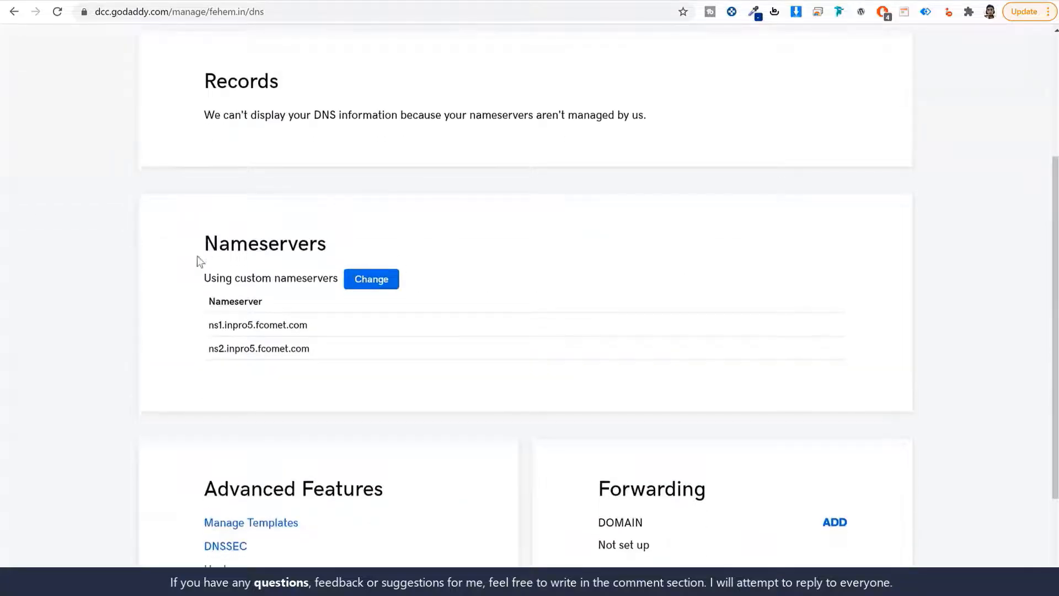
left_click_drag(197, 257, 364, 251)
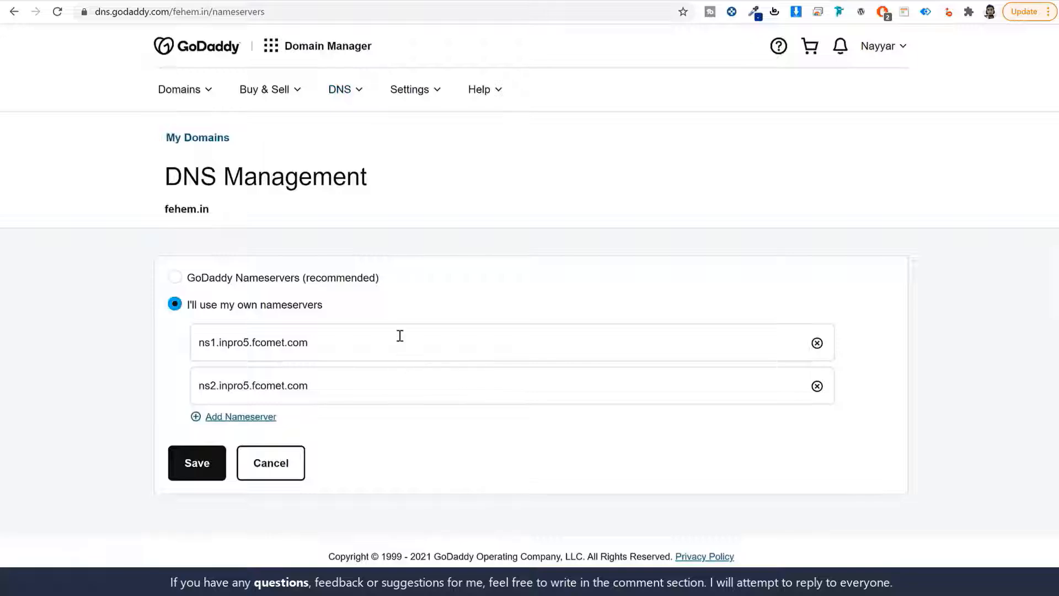
triple_click(399, 336)
key("BackSpace")
triple_click(375, 384)
key("BackSpace")
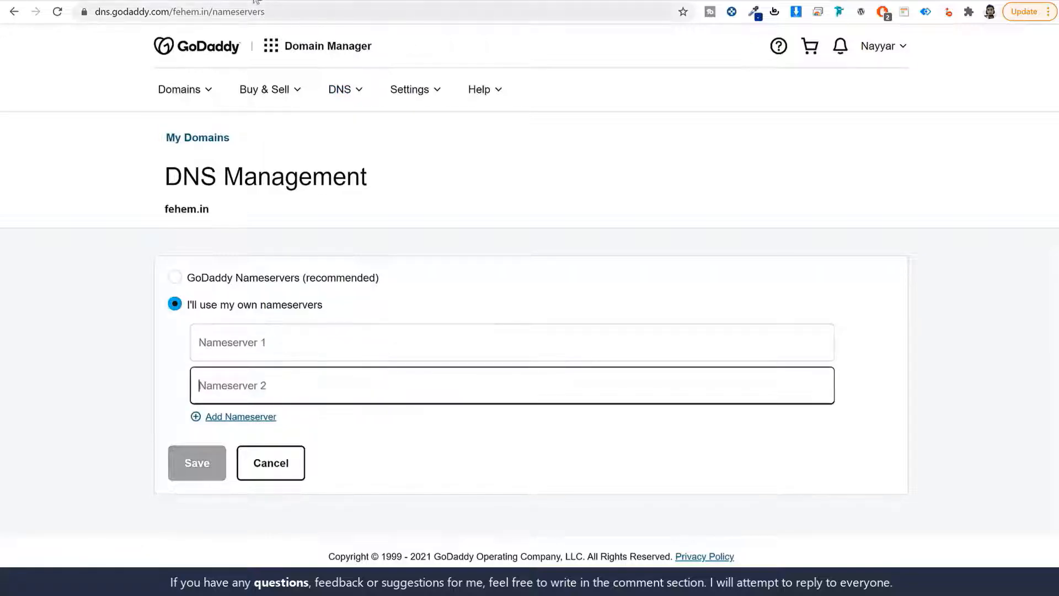
left_click(256, 1)
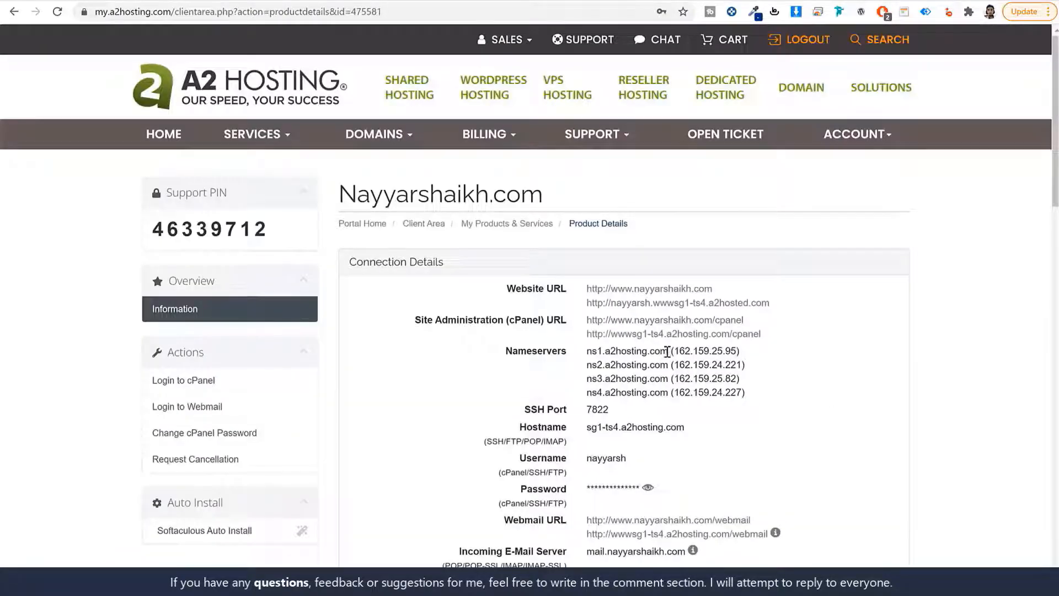
Copy ns1.a2hosting.com and ns2.a2hosting.com from A2 Hosting into GoDaddy's Nameserver 1 and 2 fields
left_click_drag(667, 351, 587, 351)
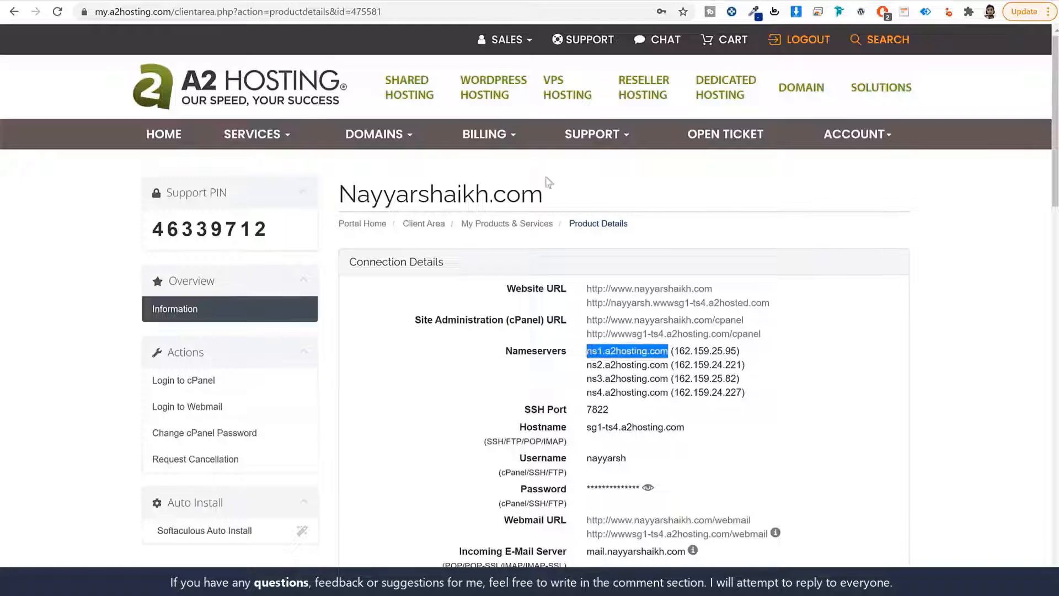
key("ctrl+c")
left_click(418, 1)
left_click(271, 340)
key("ctrl+v")
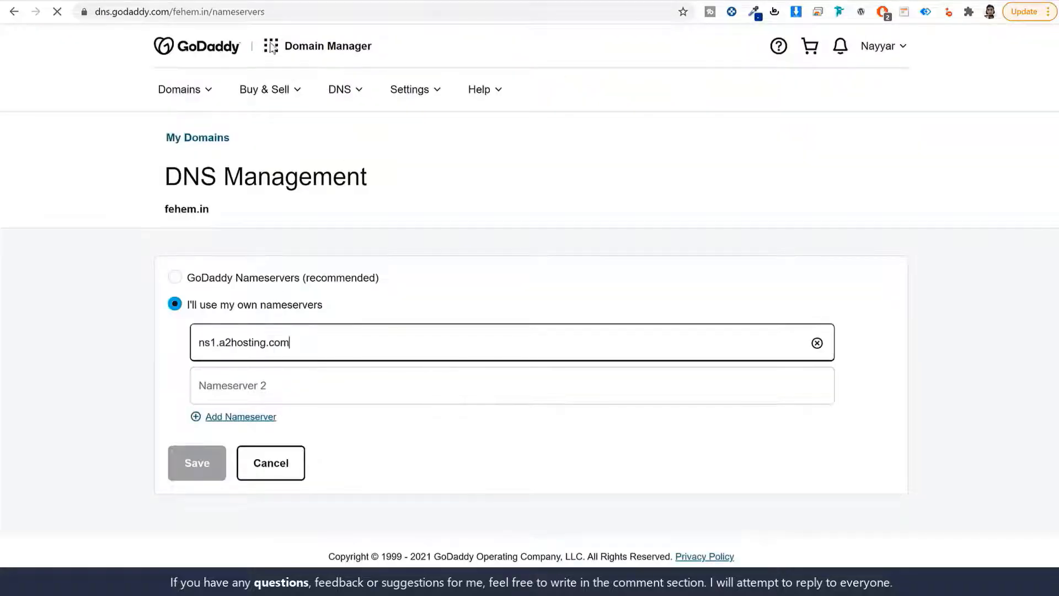
left_click(256, 1)
left_click_drag(666, 364, 586, 365)
key("ctrl+c")
left_click(389, 2)
left_click(300, 384)
key("ctrl+v")
Add two more nameserver fields and paste ns3.a2hosting.com into Nameserver 3
left_click(266, 422)
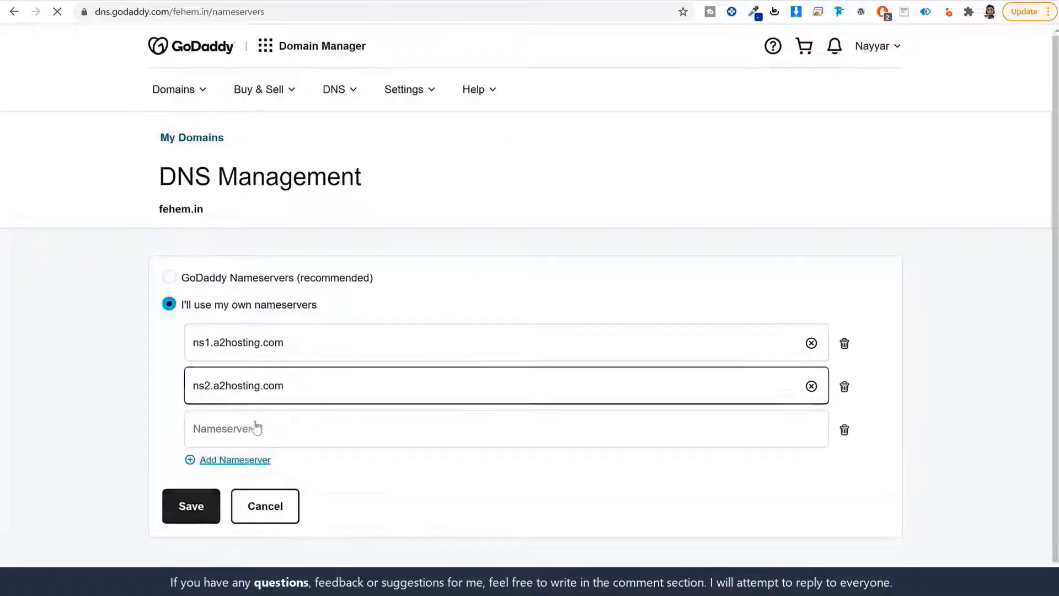
left_click(245, 460)
scroll(361, 448, "down", 1)
left_click(552, 1)
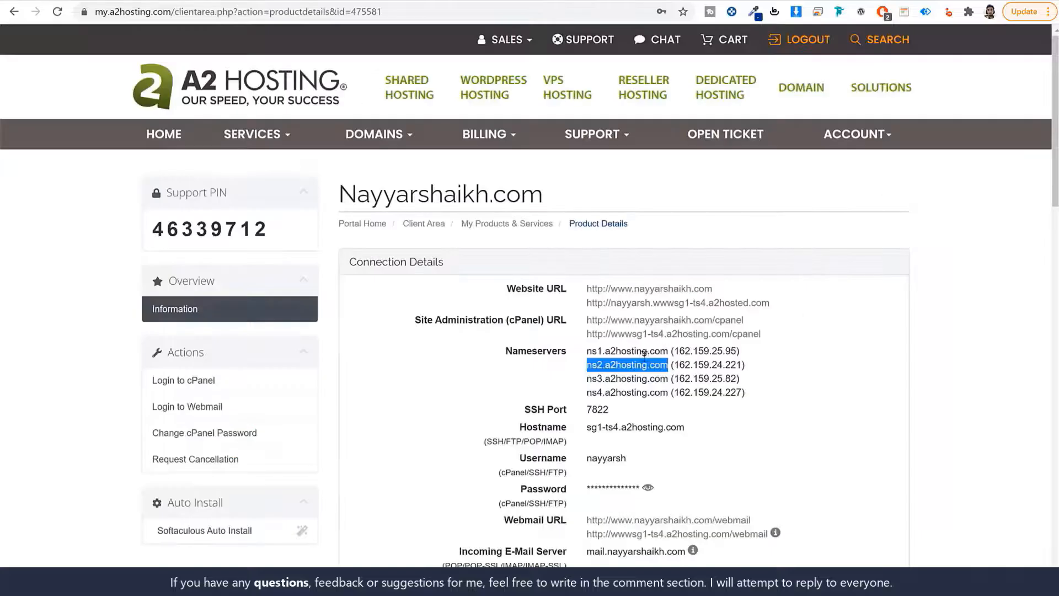
left_click_drag(667, 378, 587, 378)
left_click(390, 2)
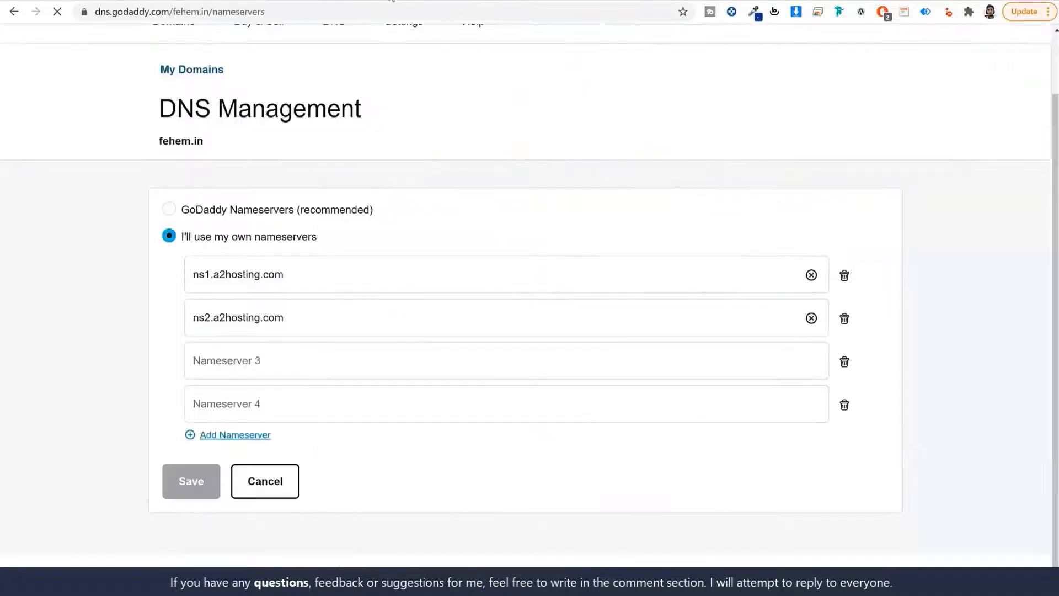
left_click(316, 366)
key("ctrl+v")
Paste ns4.a2hosting.com into Nameserver 4 and save the four custom nameservers
left_click(551, 1)
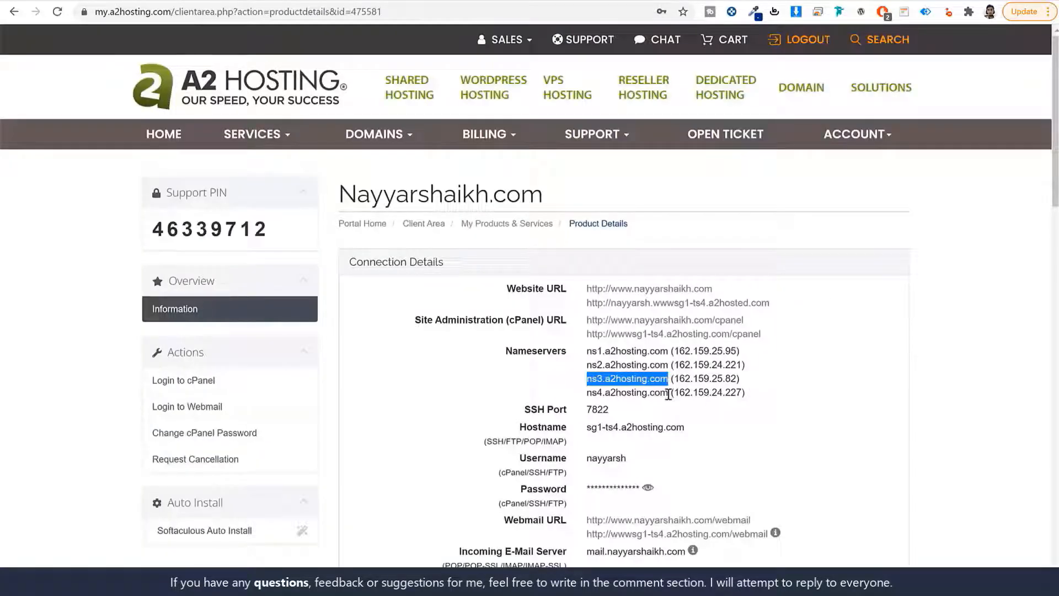
left_click_drag(668, 393, 593, 392)
key("ctrl+c")
left_click(391, 1)
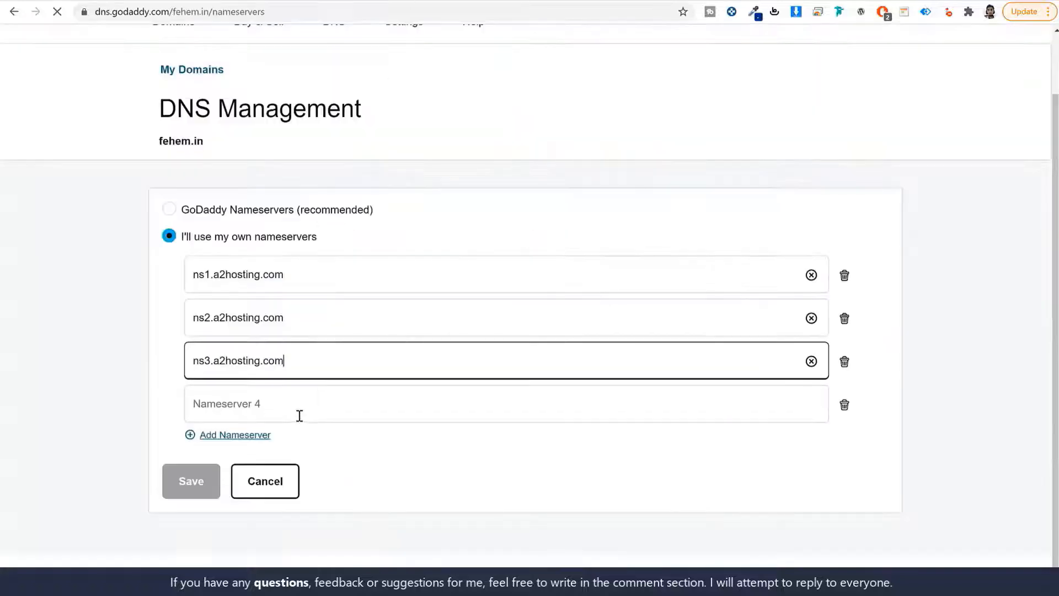
left_click(298, 415)
key("ctrl+v")
left_click(197, 488)
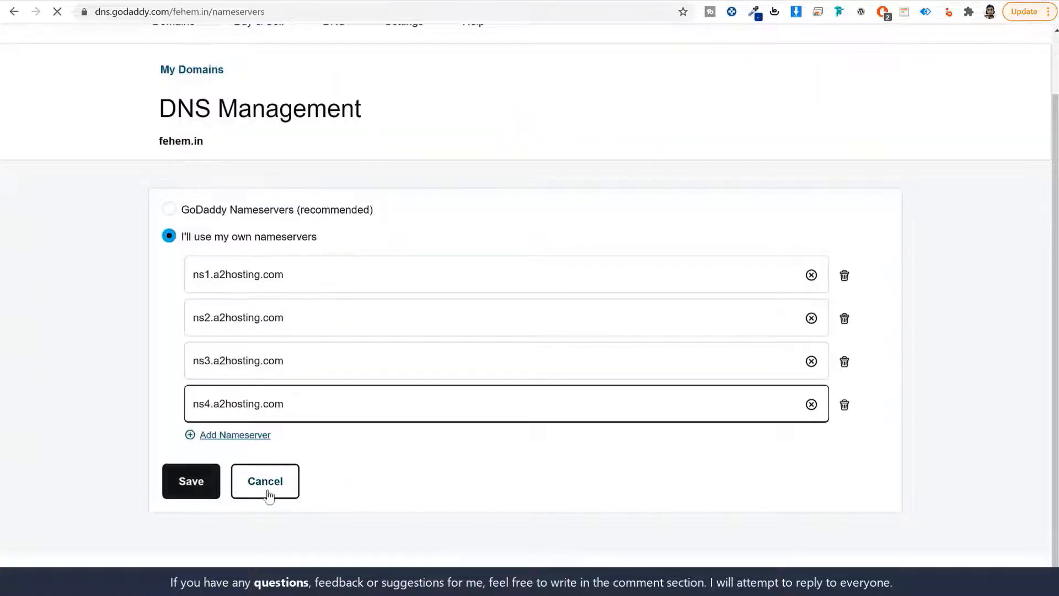
left_click(194, 486)
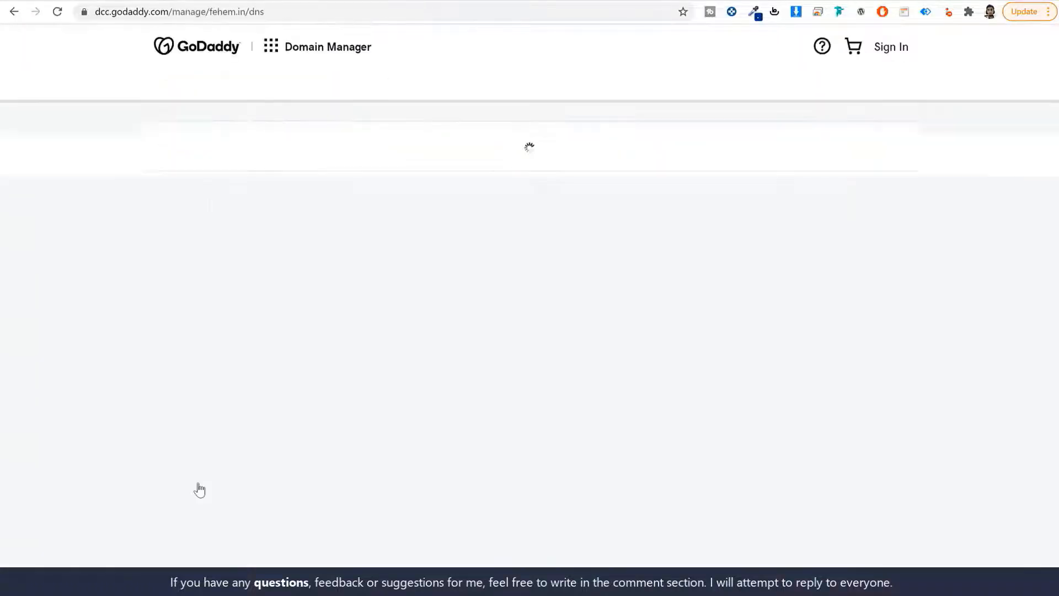
Return to the A2 Hosting Client Area and log into cPanel for nayyarshaikh.com
left_click(254, 1)
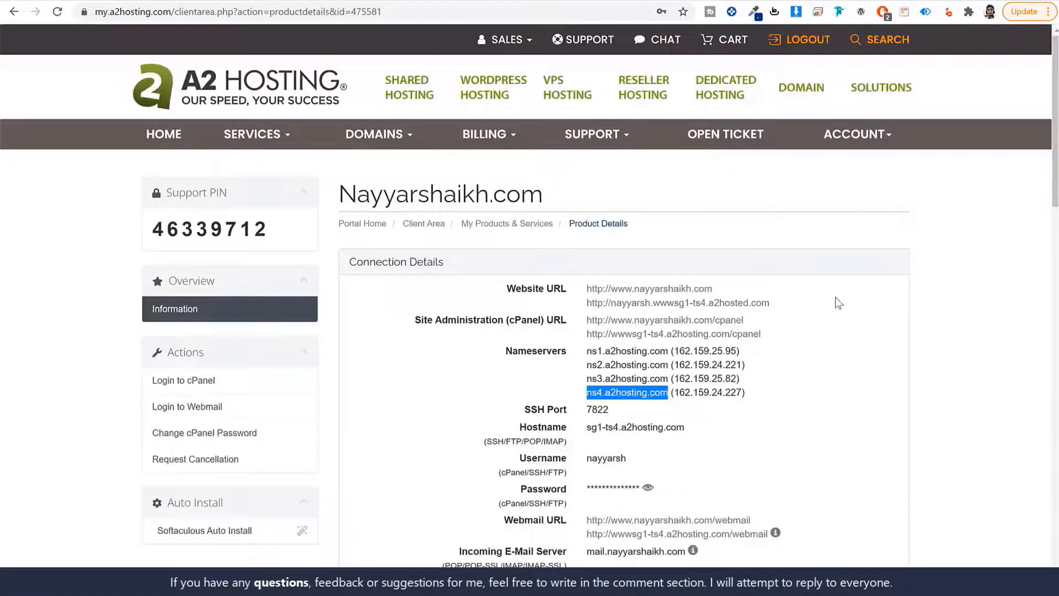
left_click(14, 12)
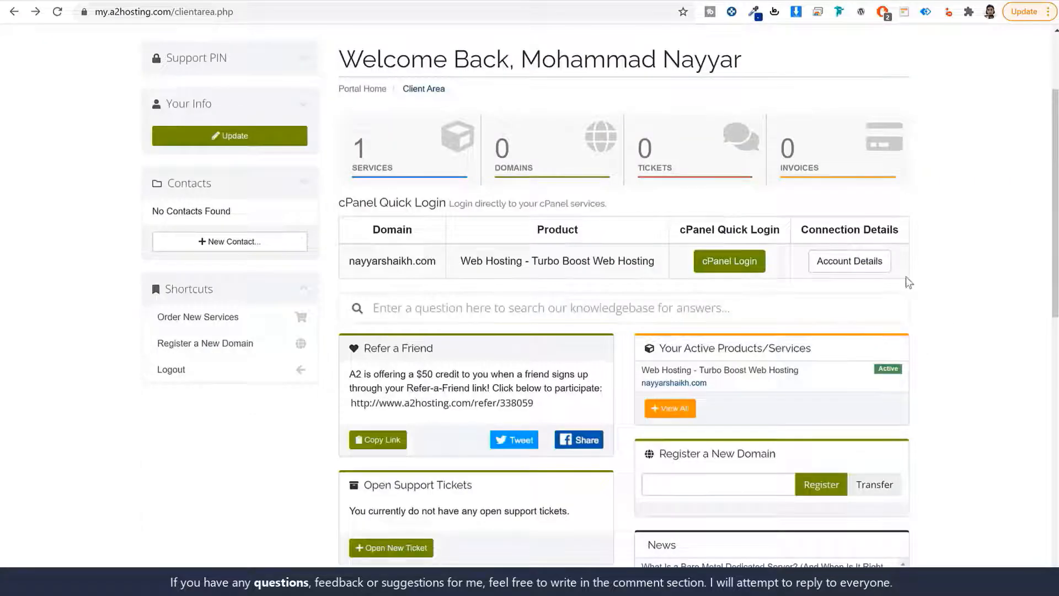
left_click(723, 260)
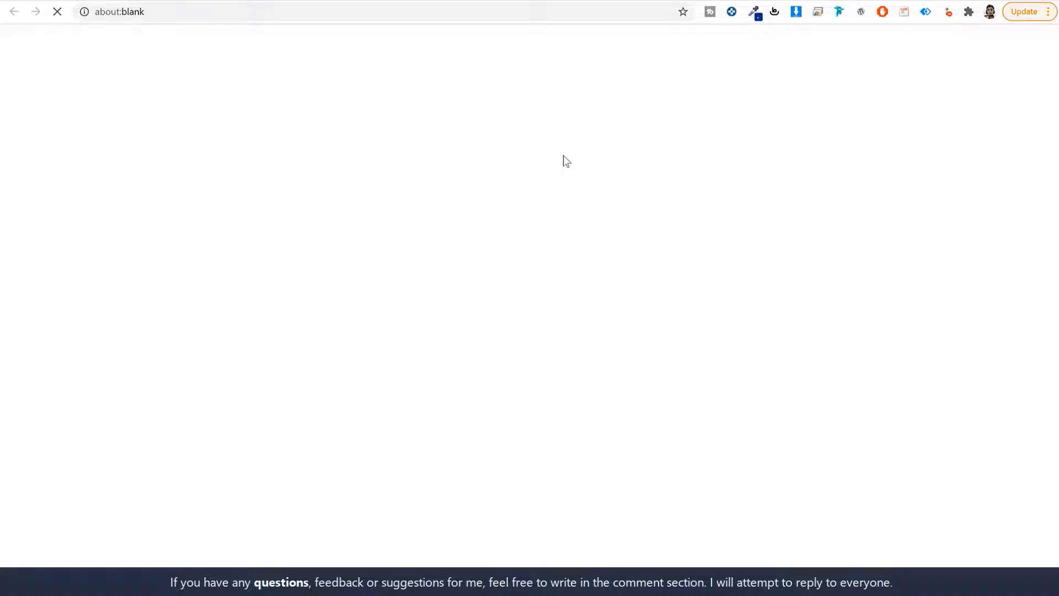
scroll(987, 260, "down", 10)
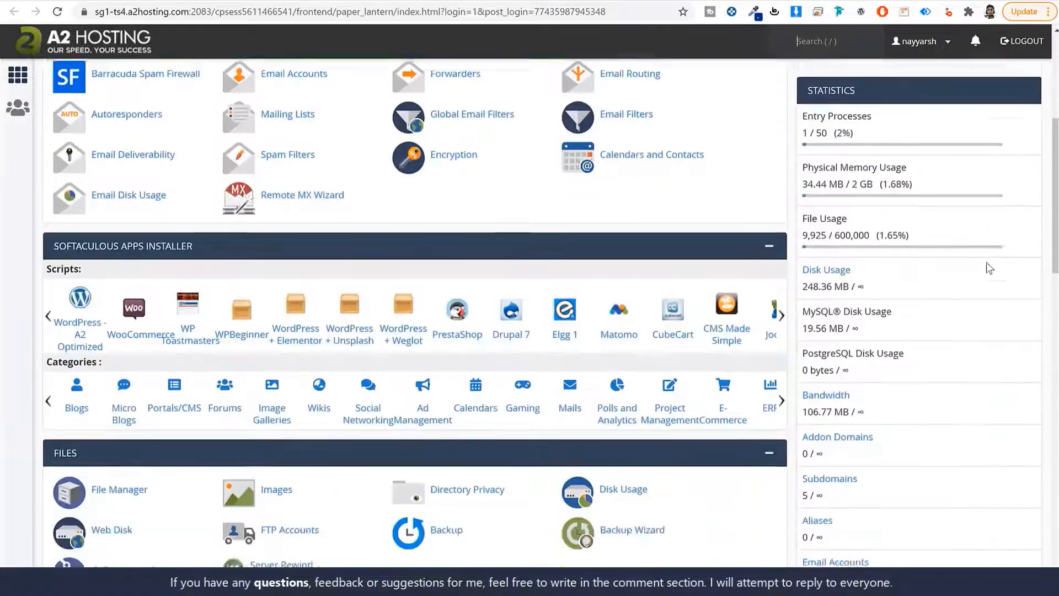
Point out the Primary Domain's DV Certificate, then search cPanel functions for 'ssl'
scroll(988, 267, "up", 10)
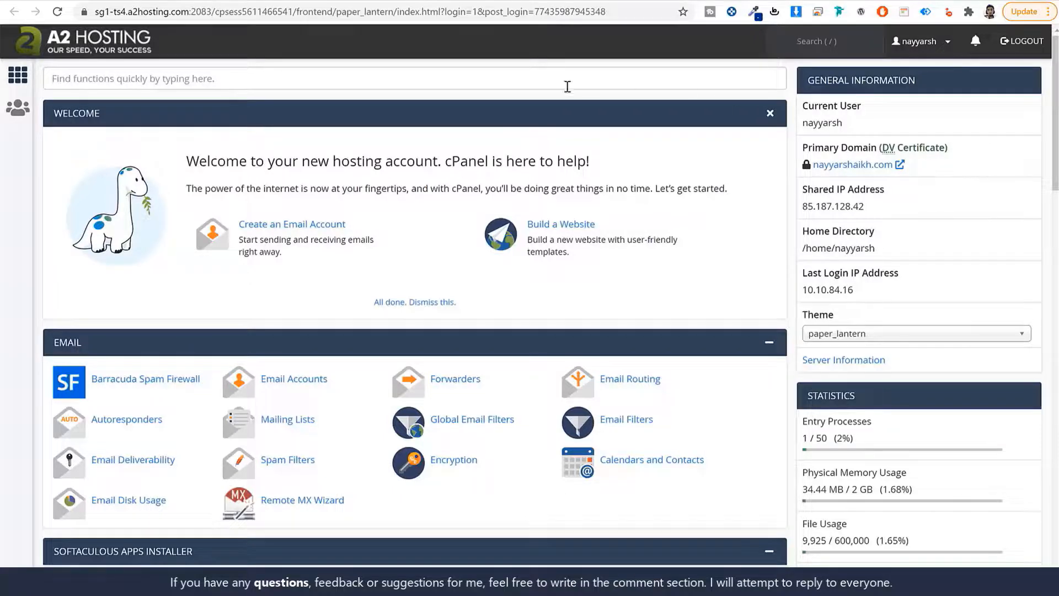
left_click_drag(802, 148, 878, 155)
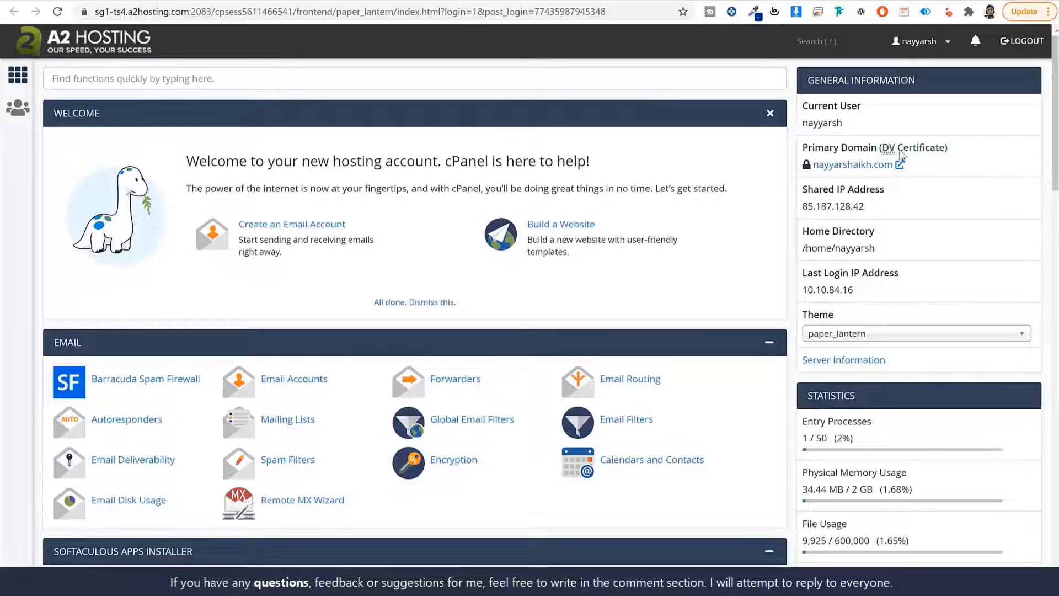
left_click_drag(949, 150, 881, 152)
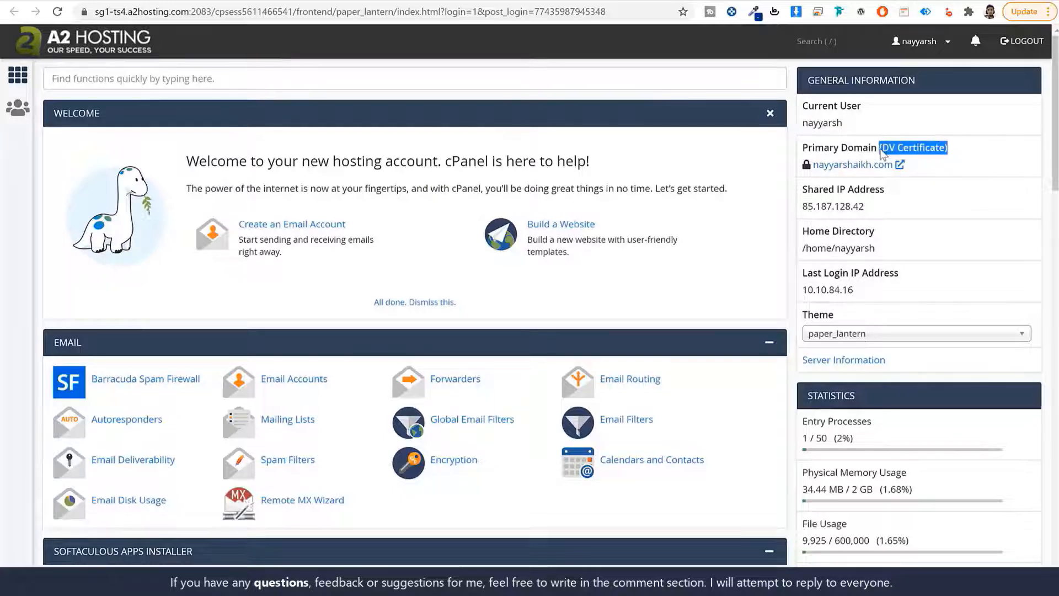
left_click(952, 159)
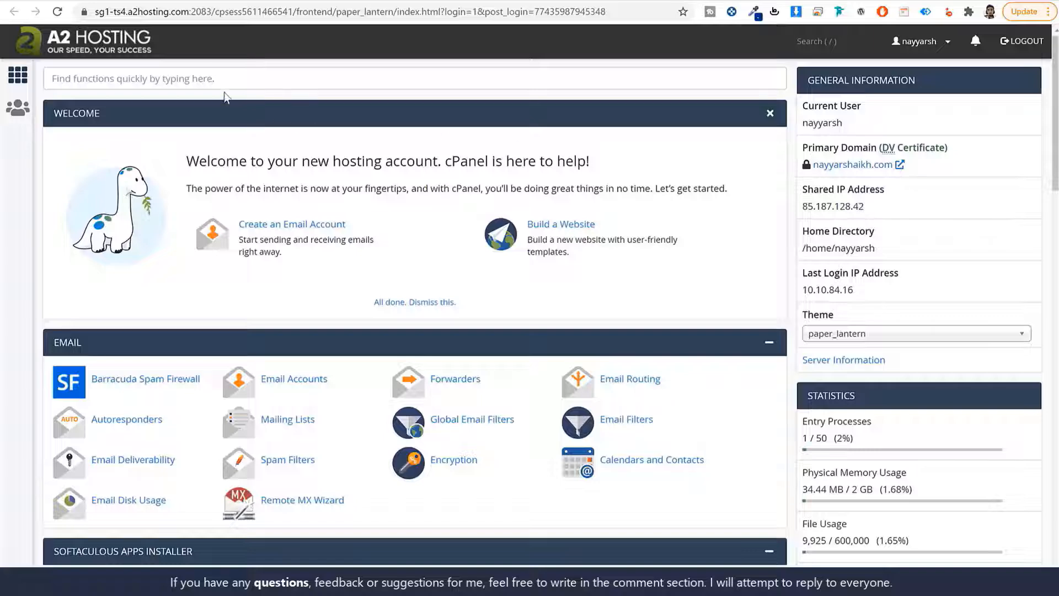
left_click(131, 81)
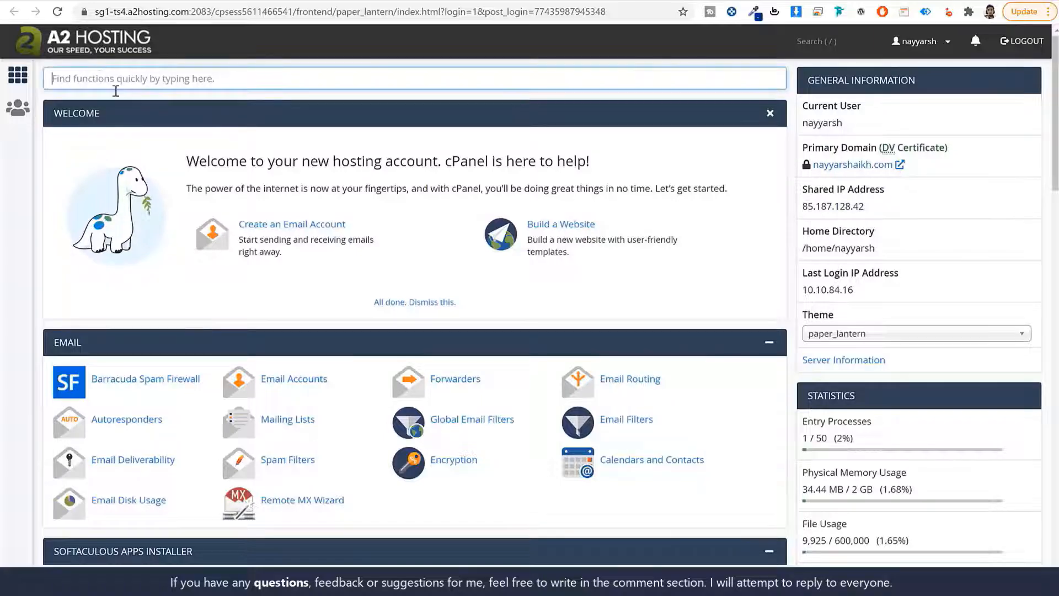
type("ssl")
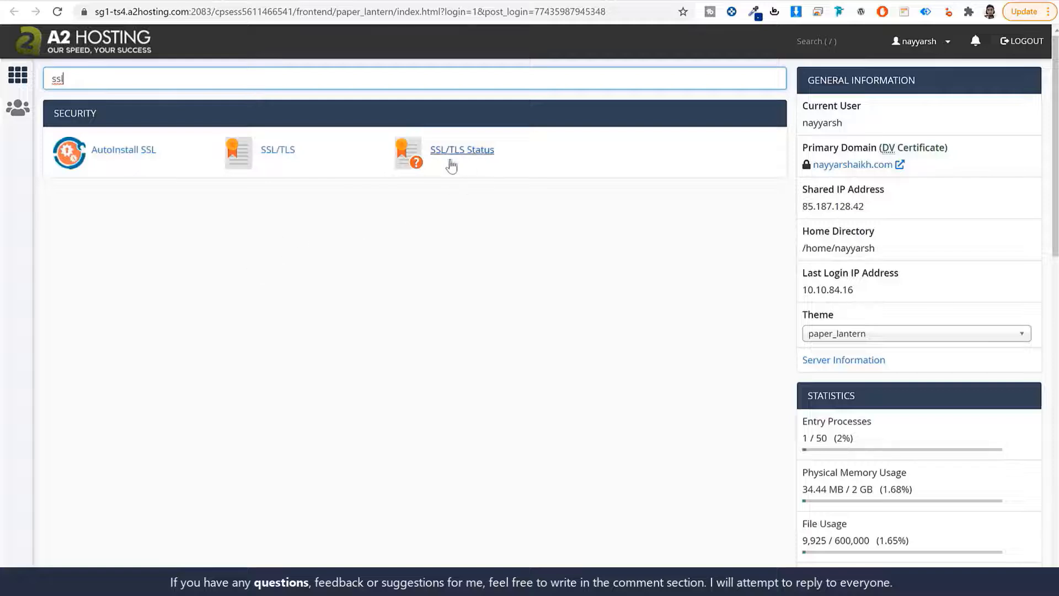
Confirm on SSL/TLS Status that the 19 domains are AutoSSL Domain Validated, then return to cPanel home
left_click(473, 156)
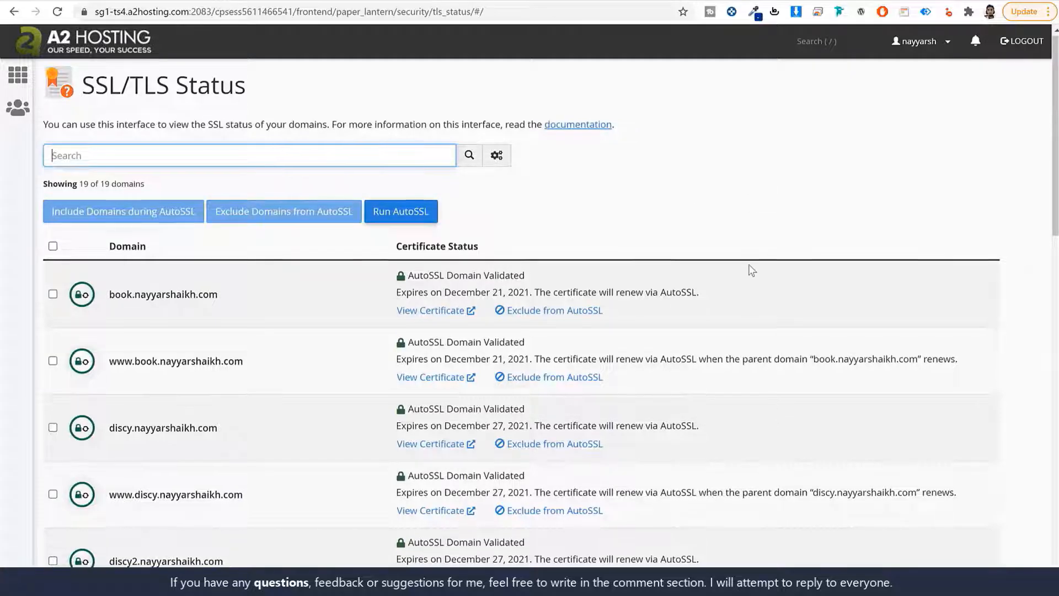
scroll(752, 266, "down", 8)
scroll(742, 300, "up", 7)
scroll(743, 308, "up", 1)
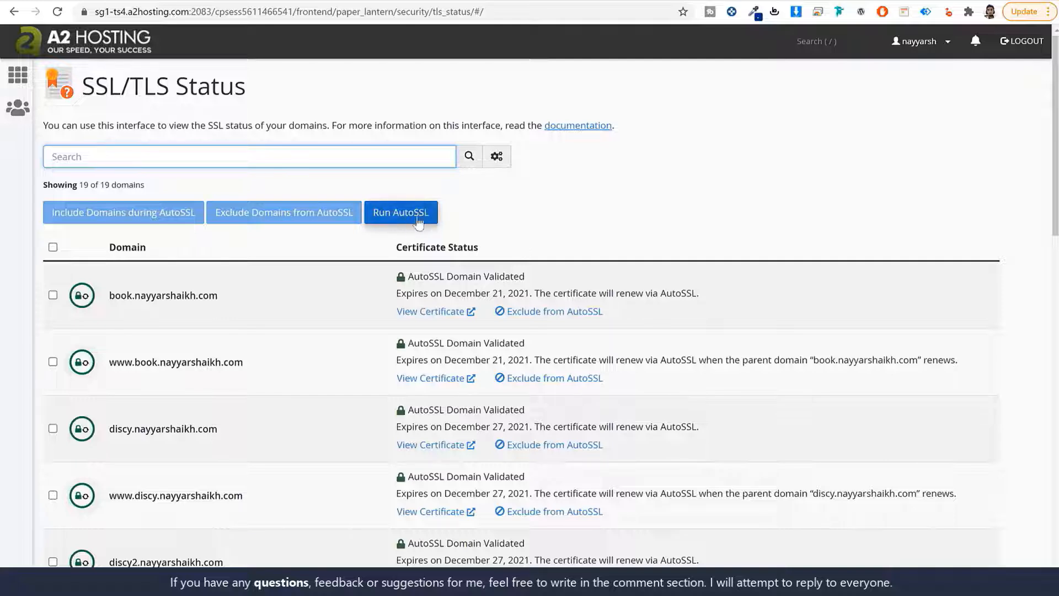
left_click(62, 47)
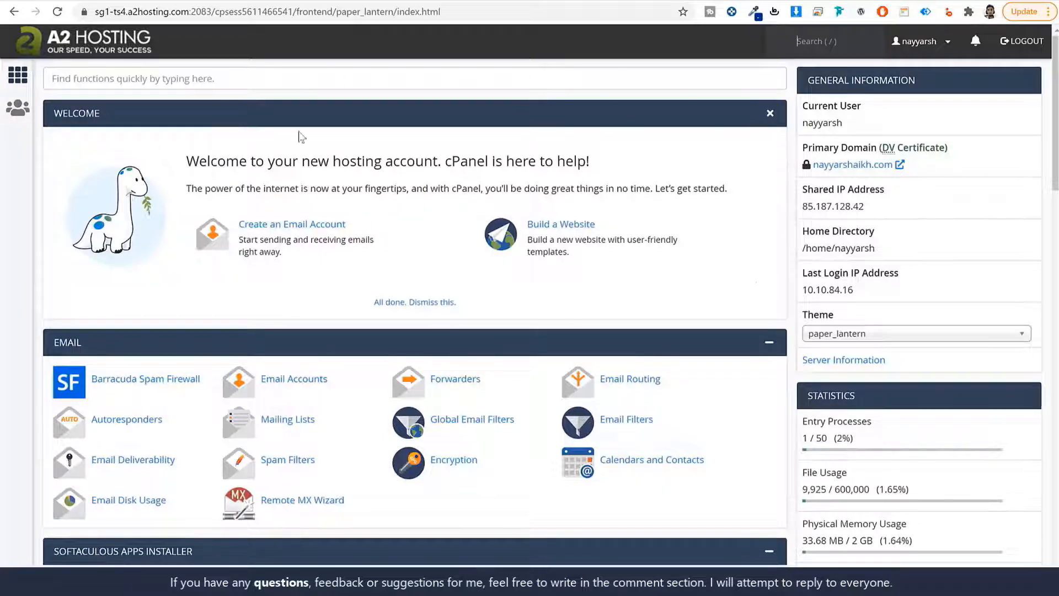
Search cPanel for 'sof' and open the Softaculous Apps Installer
left_click(187, 82)
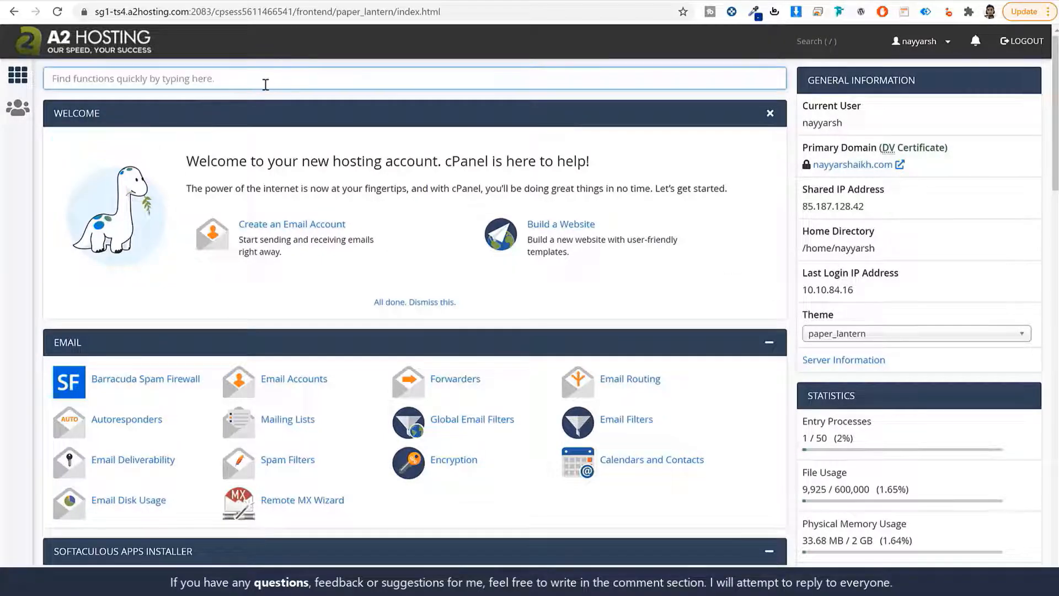
type("soft")
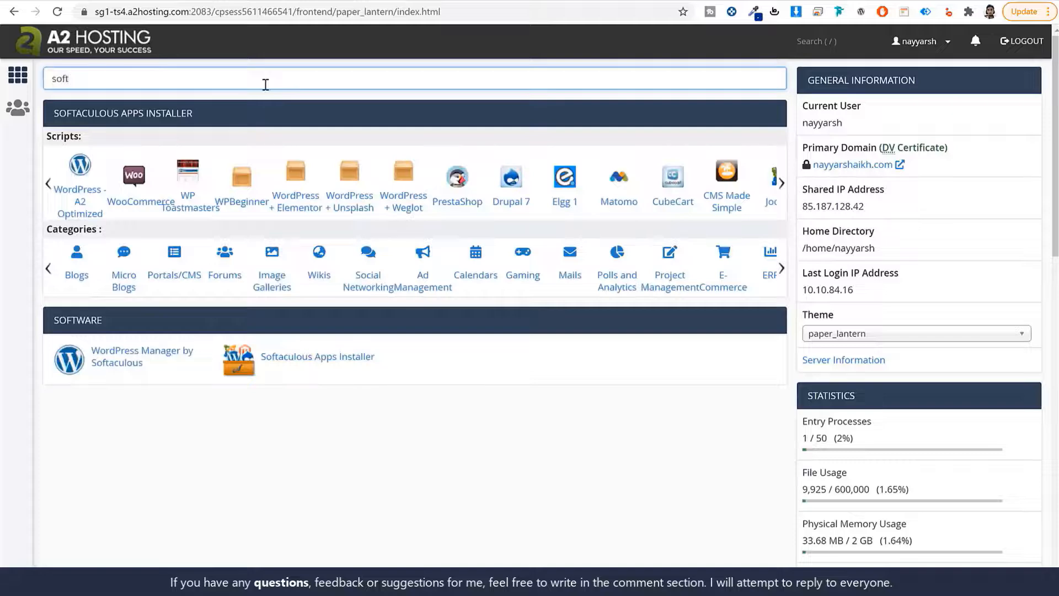
left_click(323, 359)
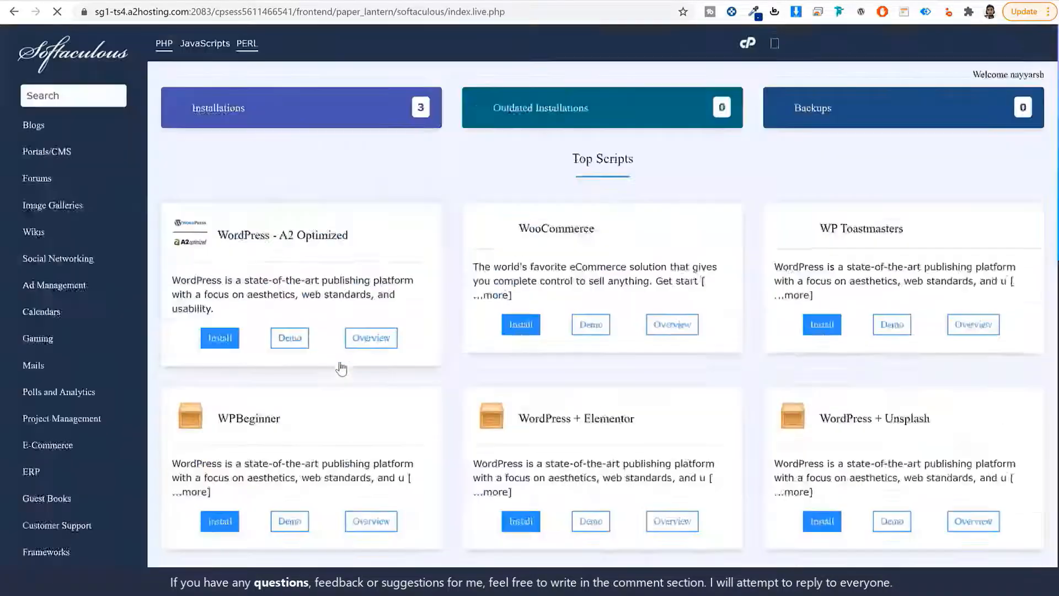
scroll(728, 369, "down", 5)
scroll(731, 376, "down", 5)
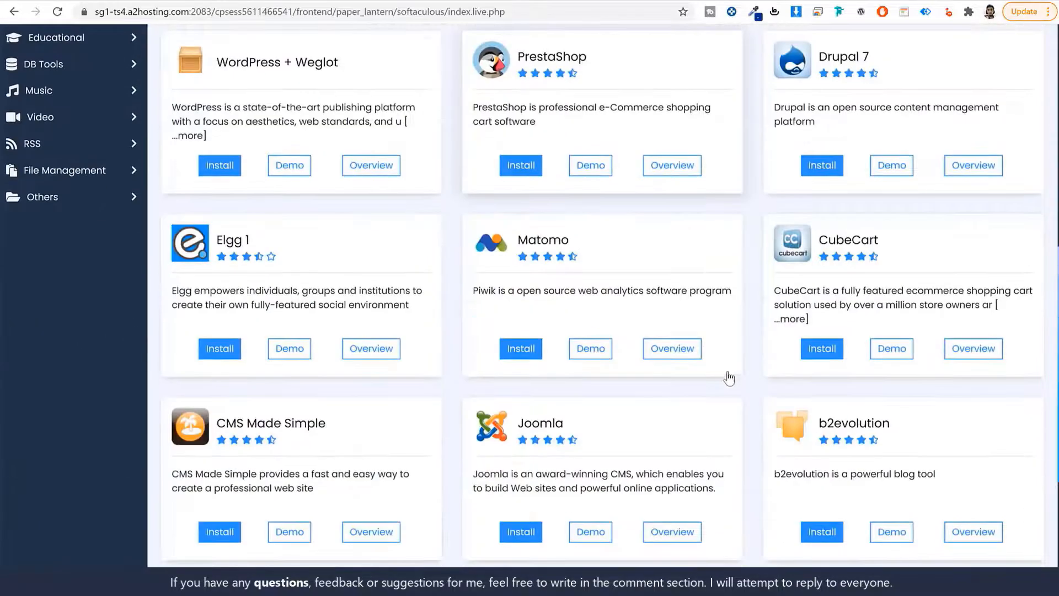
scroll(728, 373, "up", 10)
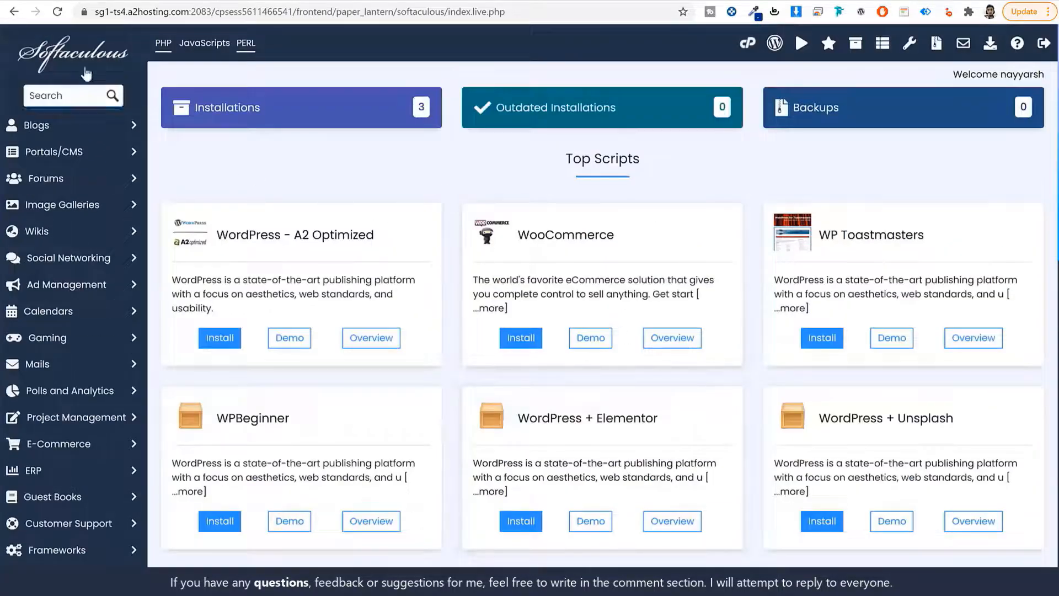
Search Softaculous scripts for 'word' and open the WordPress page
left_click(47, 101)
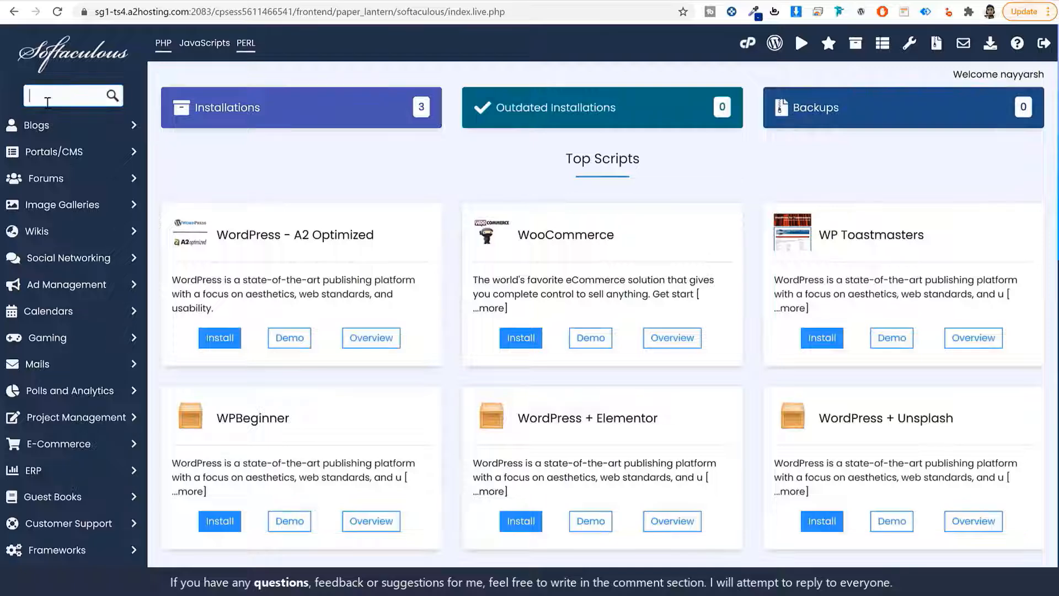
type("word")
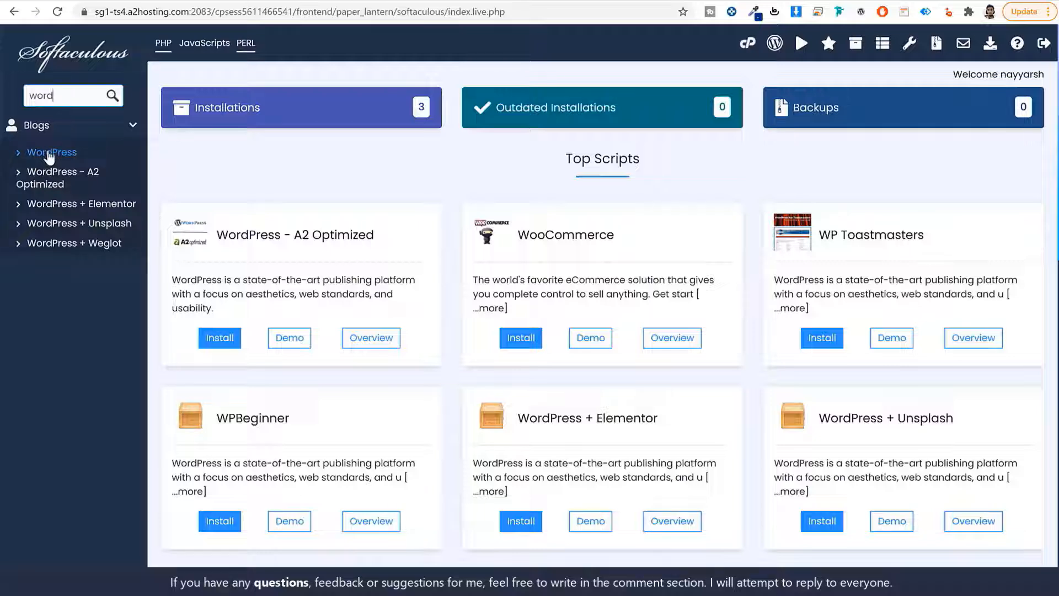
left_click(49, 156)
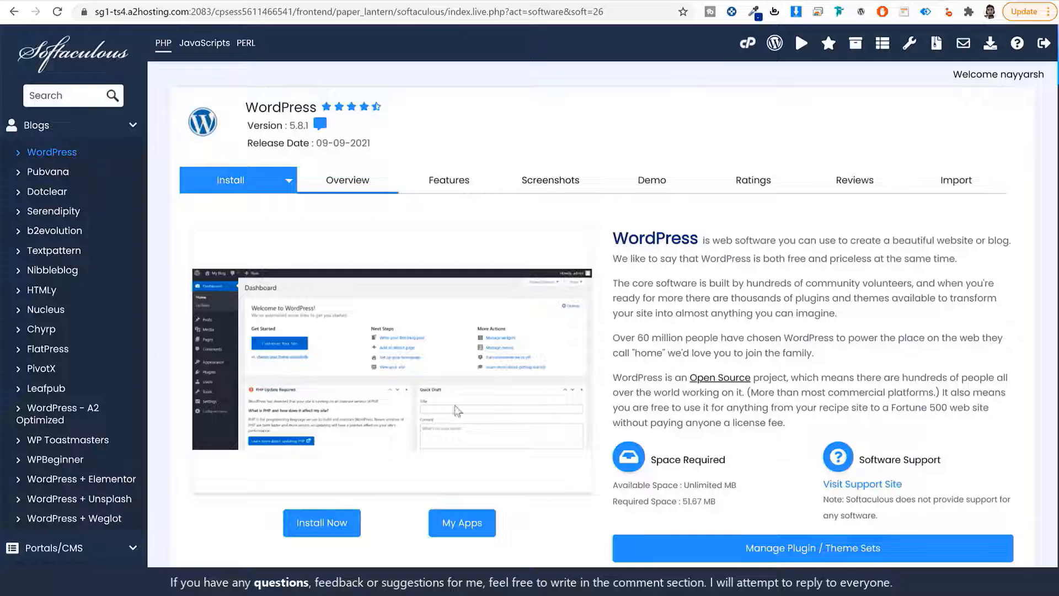
left_click(322, 524)
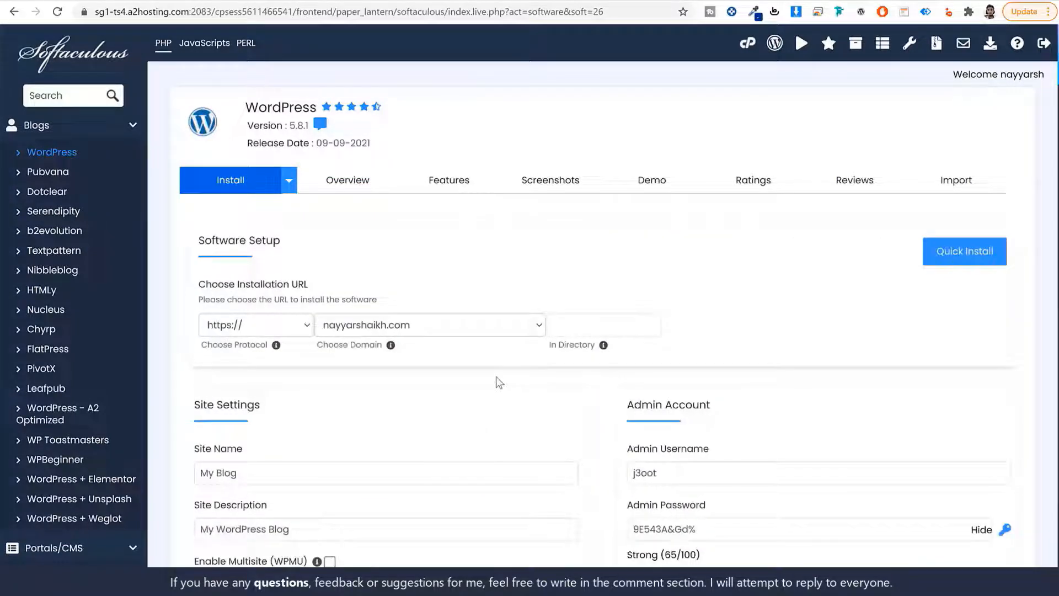
left_click(480, 326)
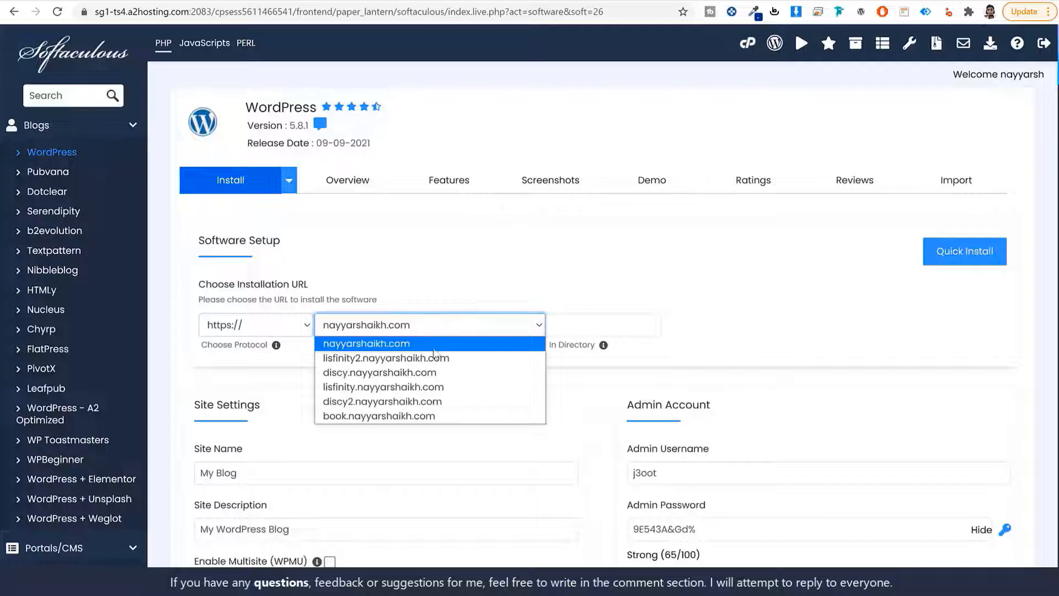
left_click(405, 359)
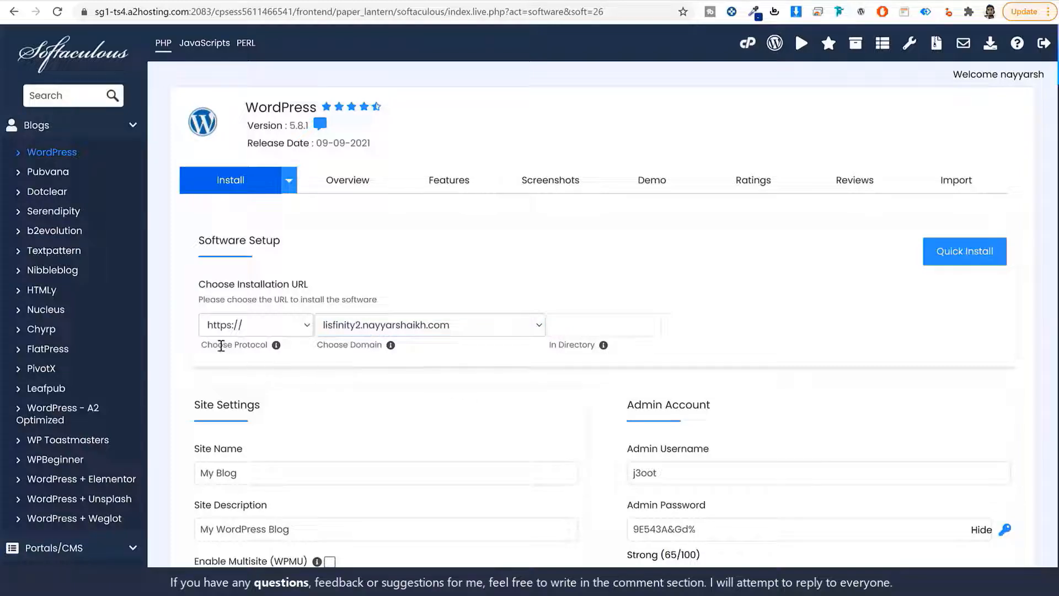
left_click(246, 327)
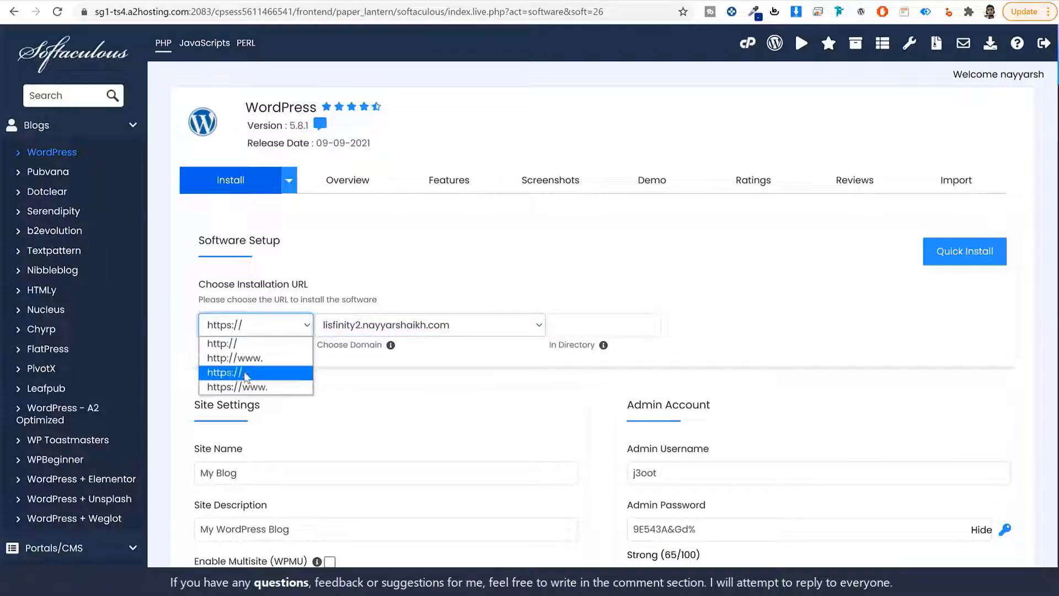
left_click(246, 373)
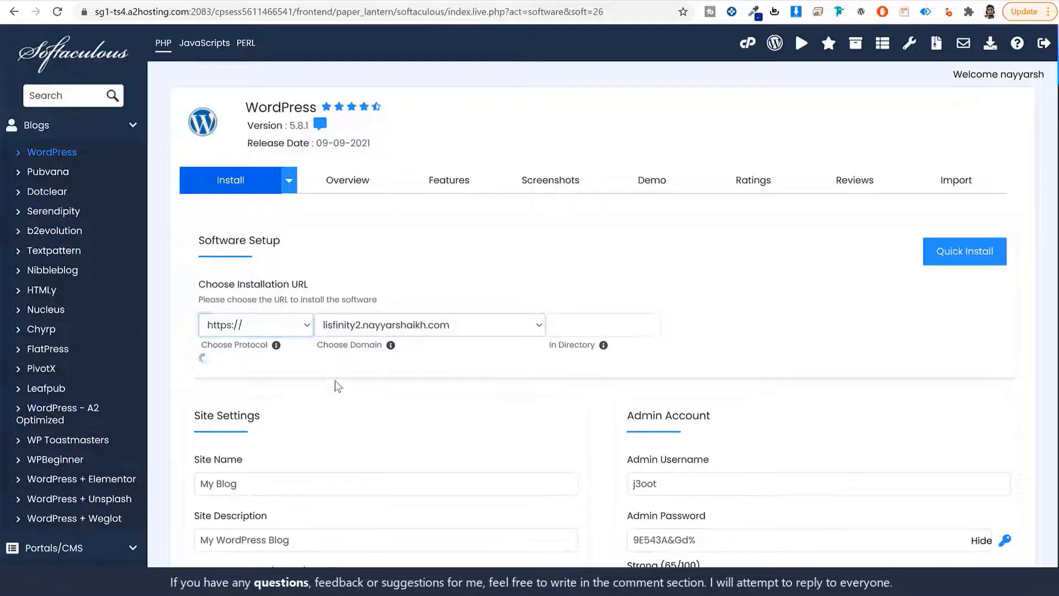
left_click(256, 327)
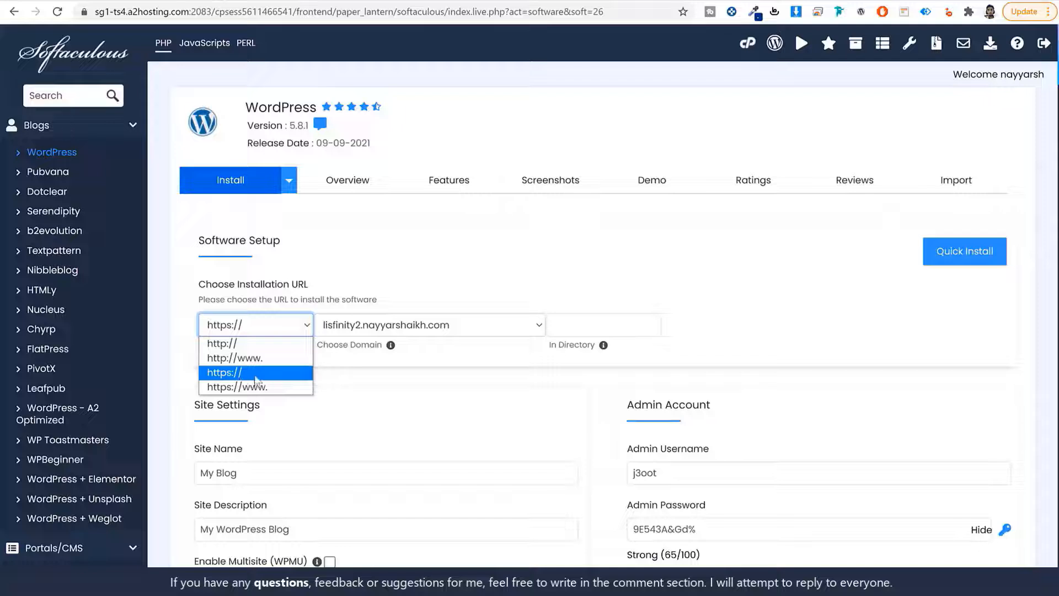
left_click(283, 377)
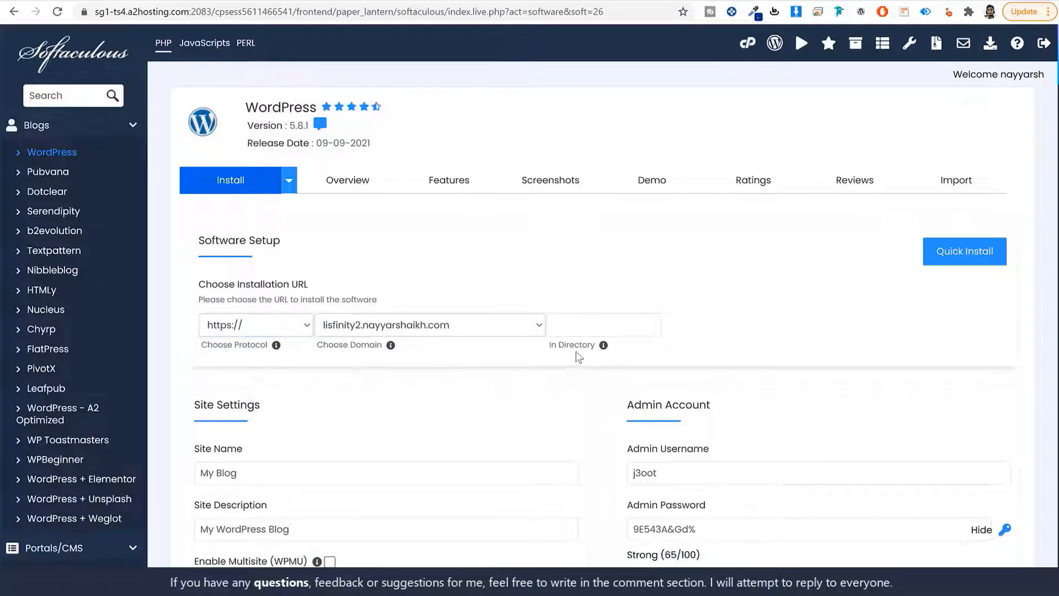
Leave the In Directory field empty so WordPress installs at the domain root
left_click_drag(551, 346, 600, 345)
left_click(585, 329)
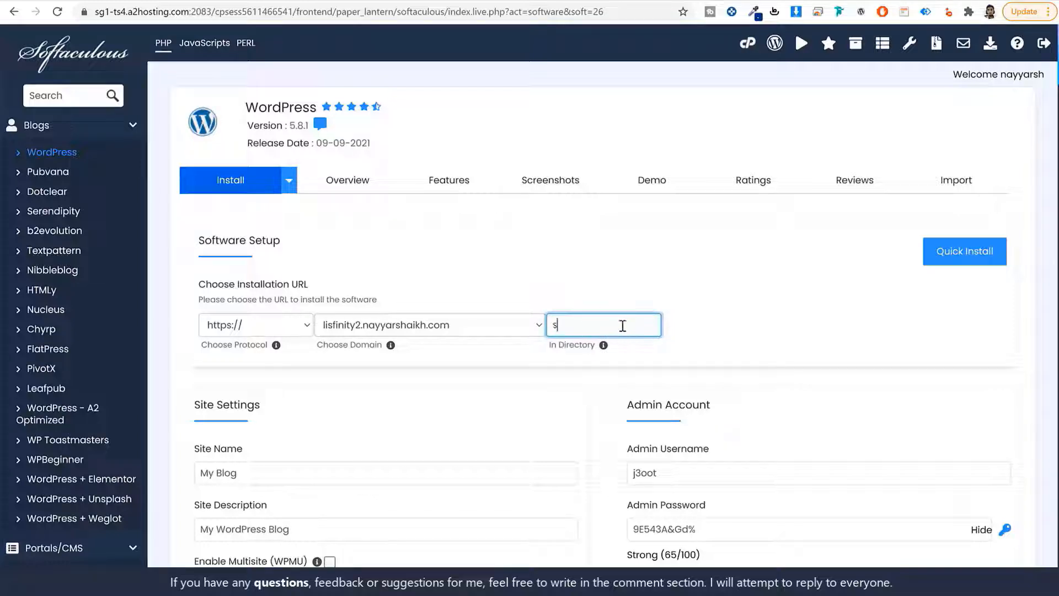
type("ss")
key("ctrl+a")
key("BackSpace")
left_click(485, 359)
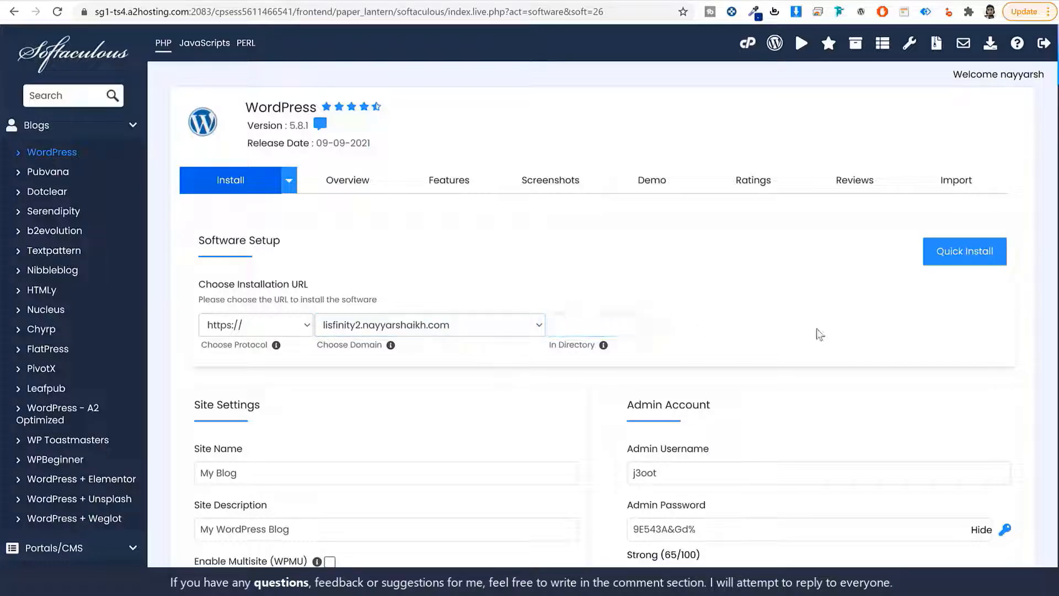
Set Site Name to Lisfinity and Site Description to Classified Ads Listing
scroll(818, 333, "down", 2)
scroll(820, 334, "down", 3)
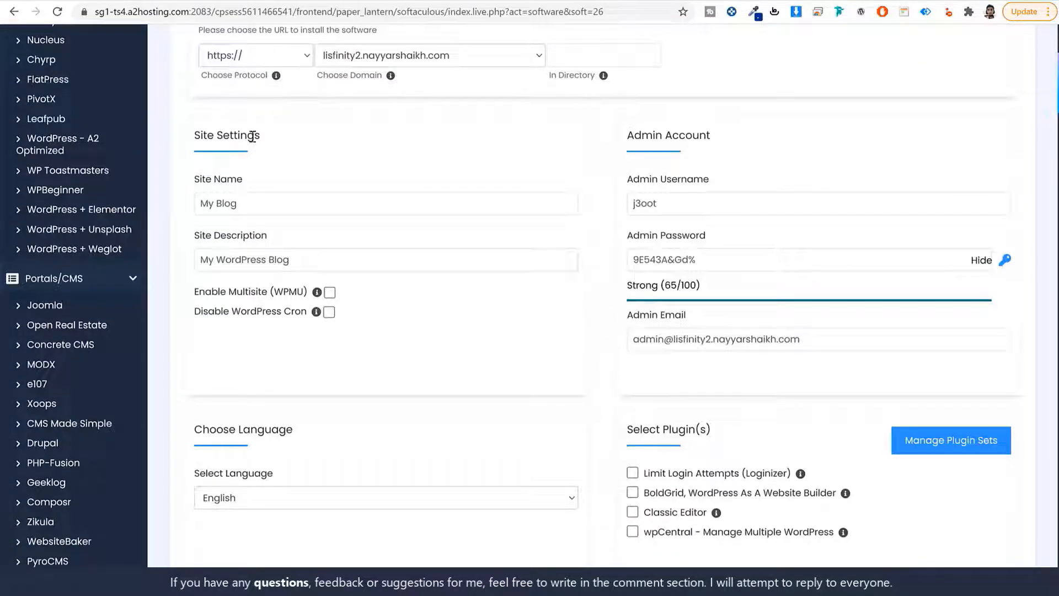
left_click_drag(197, 132, 272, 138)
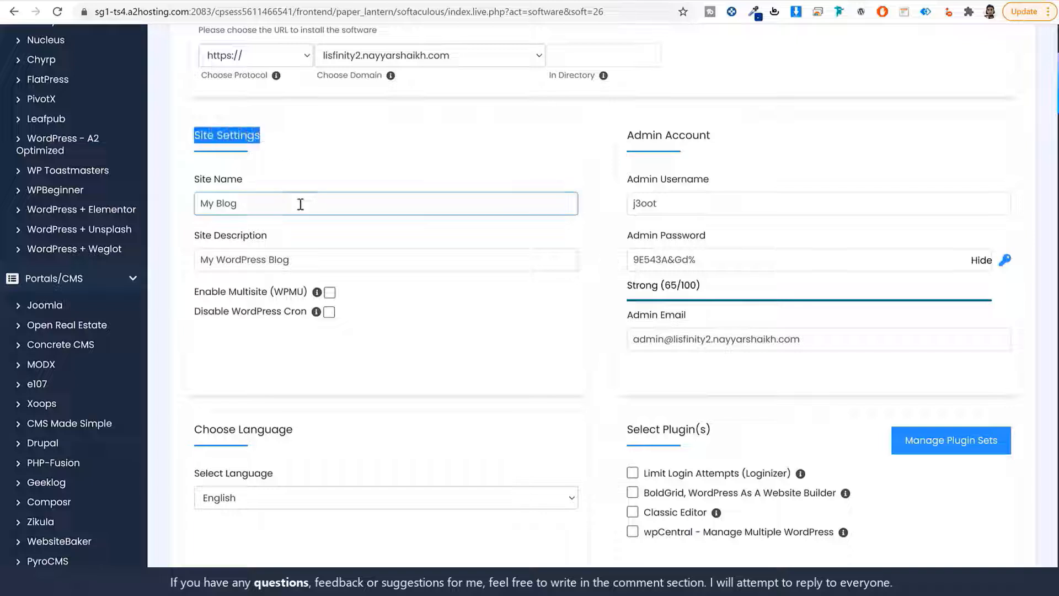
left_click_drag(257, 177, 202, 177)
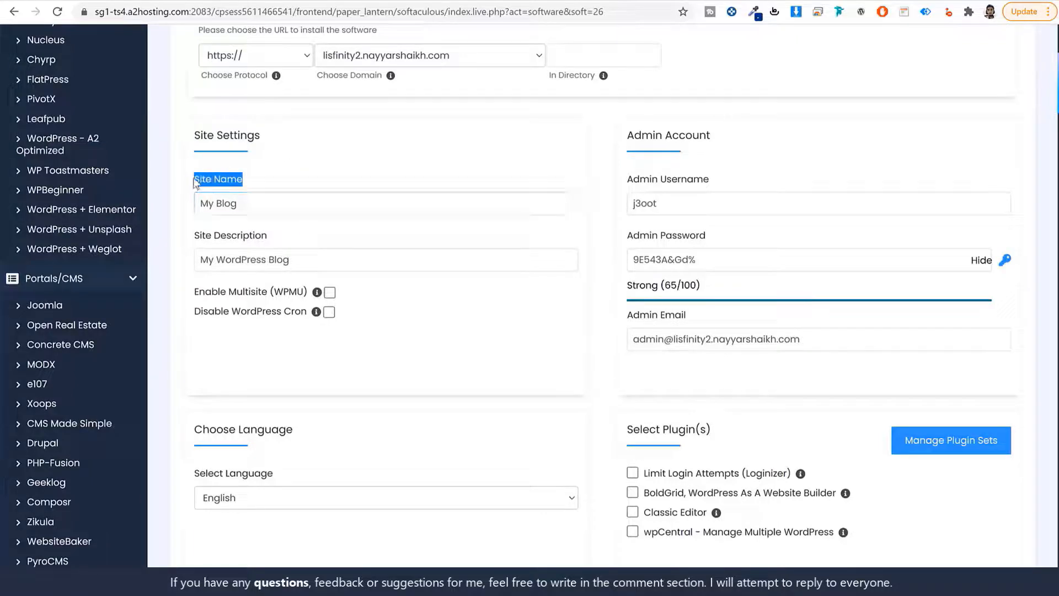
triple_click(272, 202)
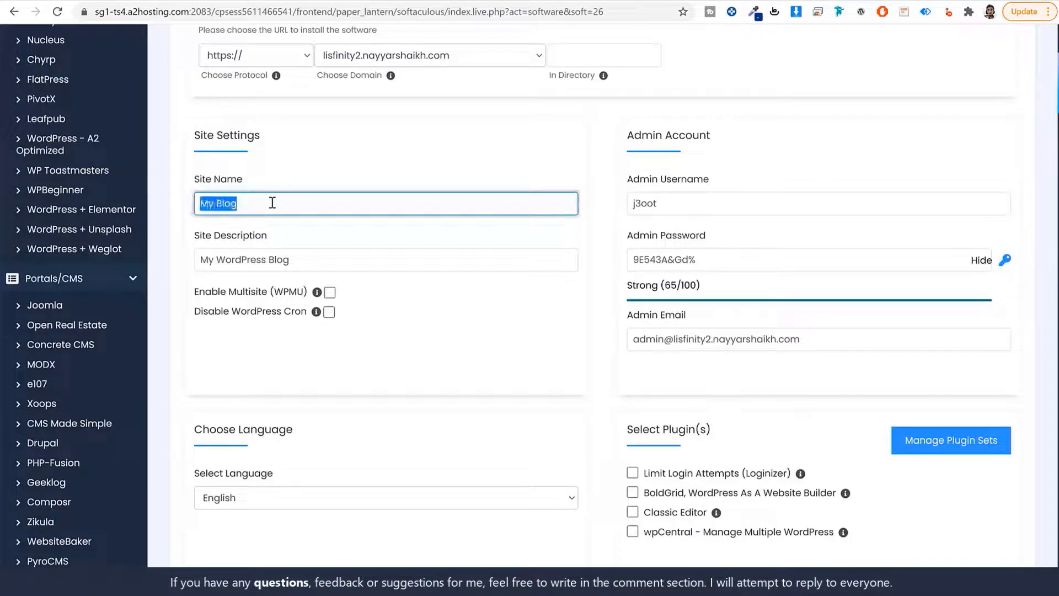
type("Lisfinity")
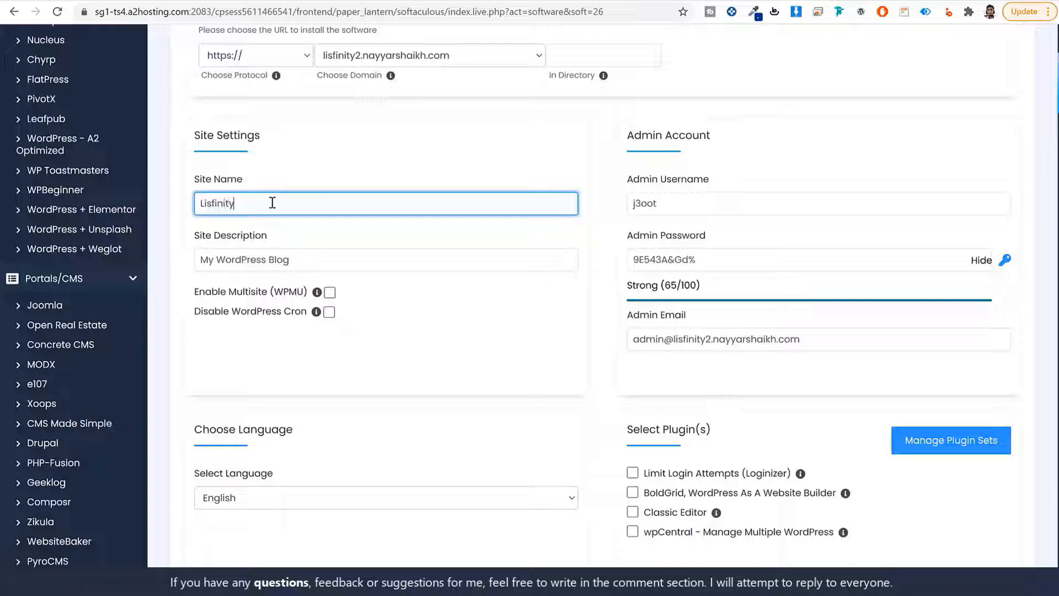
key("Tab")
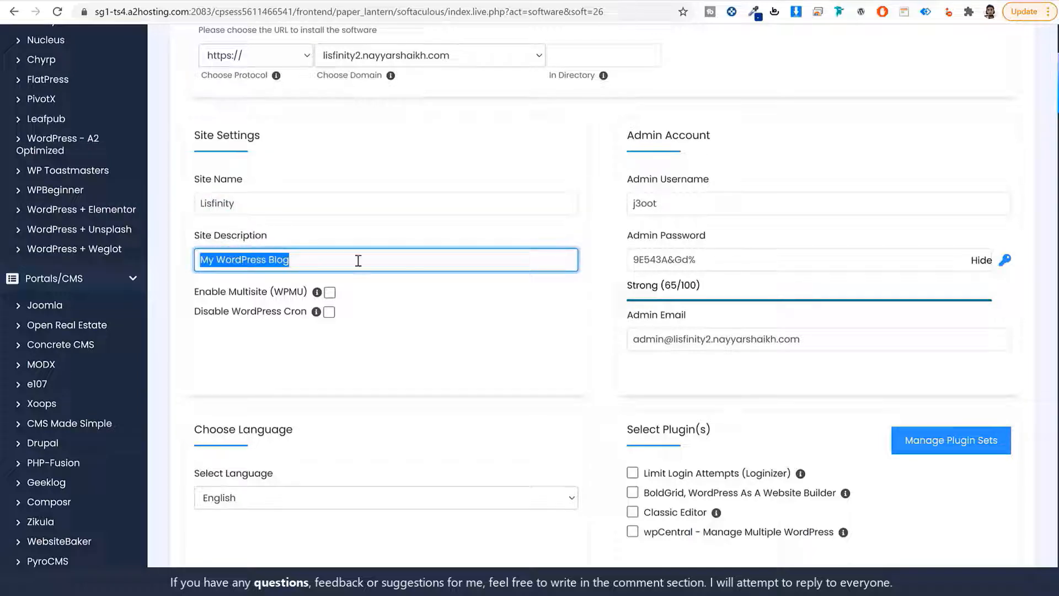
type("Classified Ads Listing")
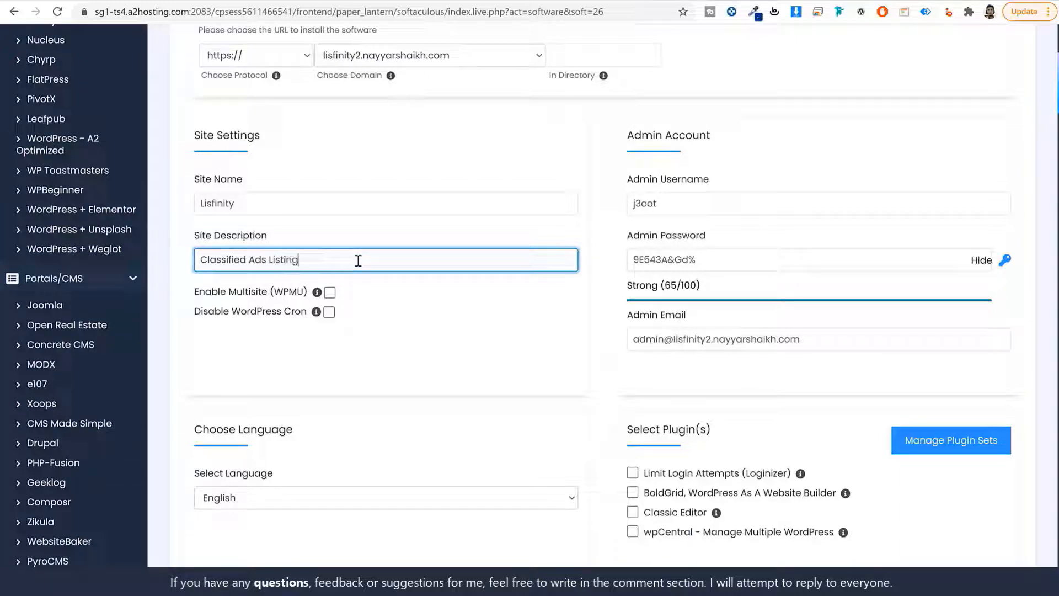
Replace the default admin username with the owner's name
left_click_drag(734, 143, 628, 137)
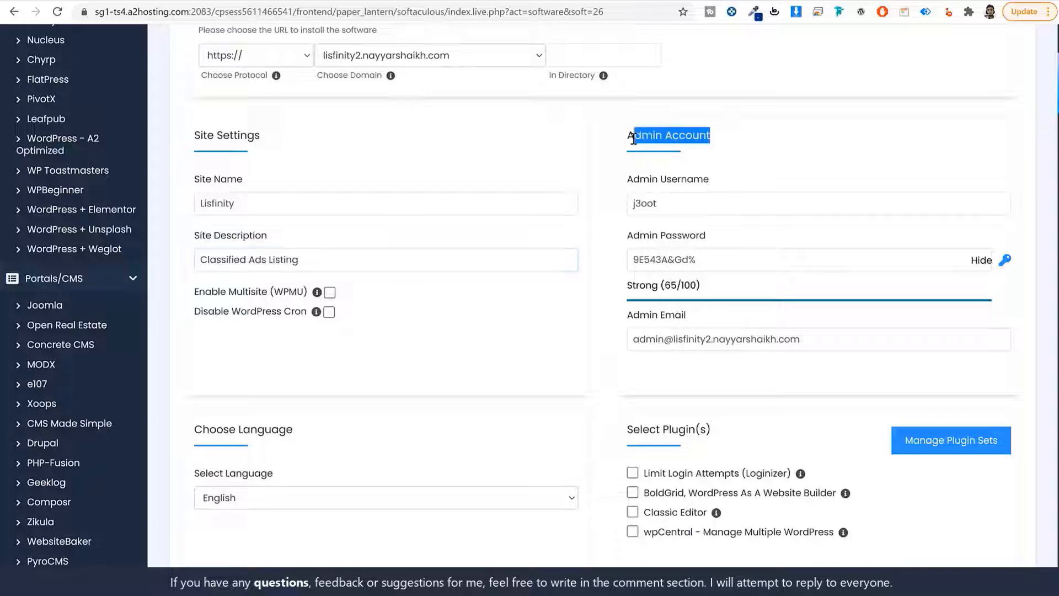
left_click(662, 170)
left_click_drag(711, 180, 659, 180)
left_click_drag(708, 237, 662, 242)
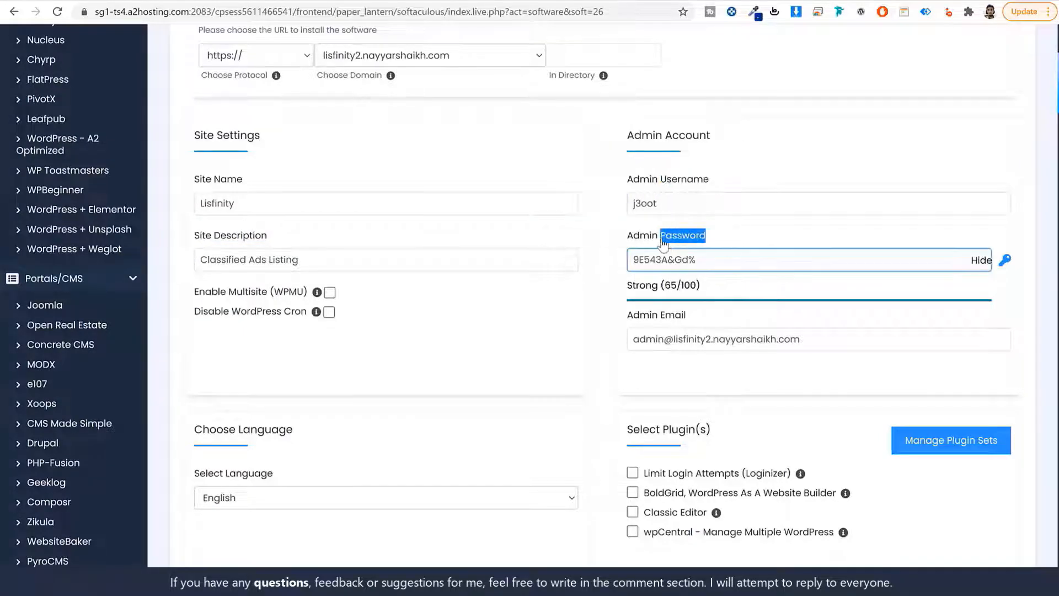
left_click(711, 203)
double_click(713, 203)
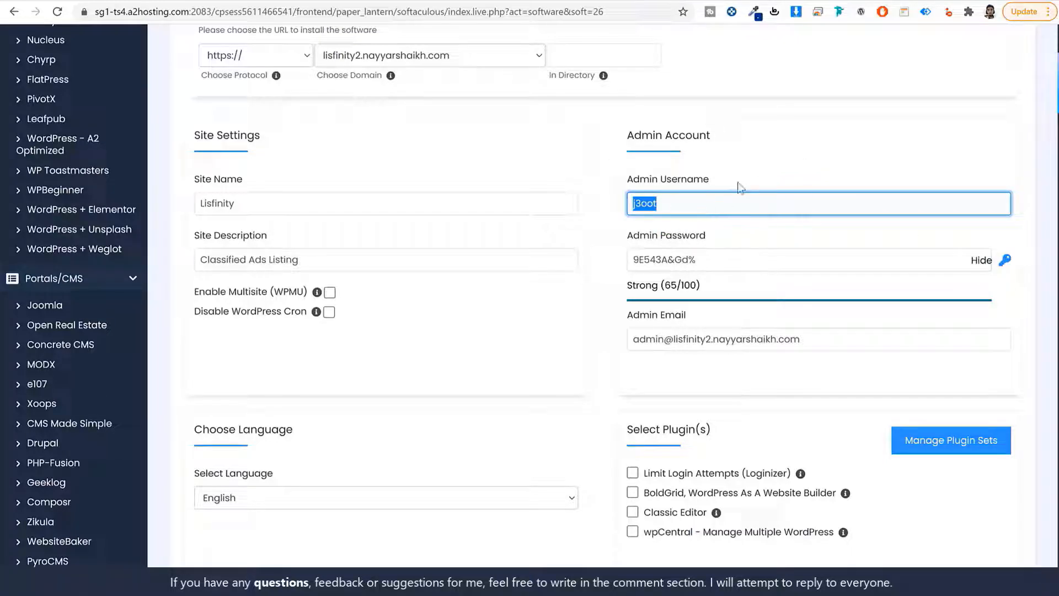
type("Nayyar S")
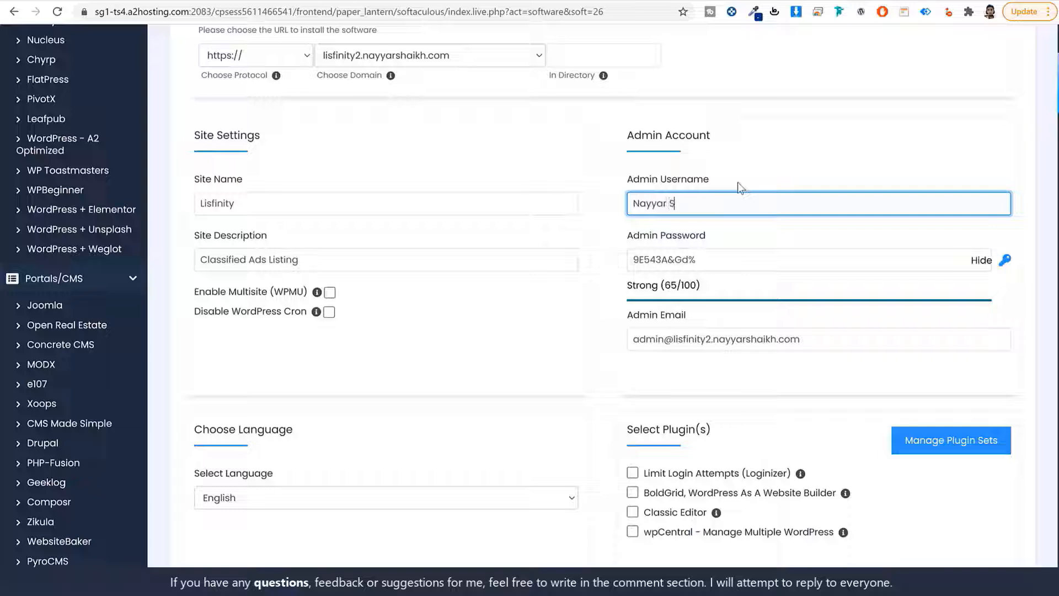
type("haikh")
key("Tab")
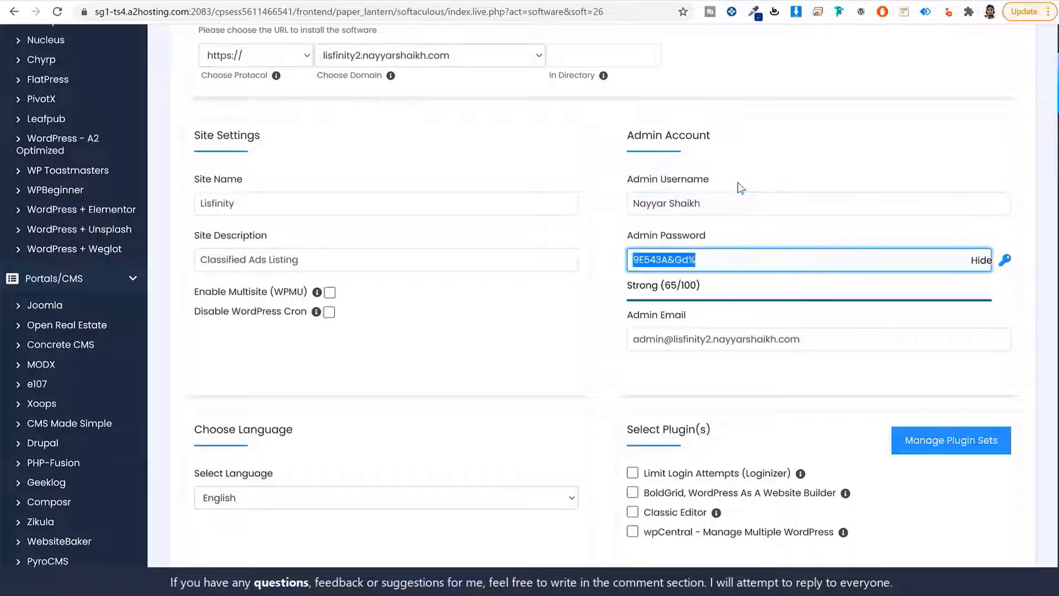
Paste a stronger admin password (91/100) and enter the admin's e-mail address
left_click(981, 259)
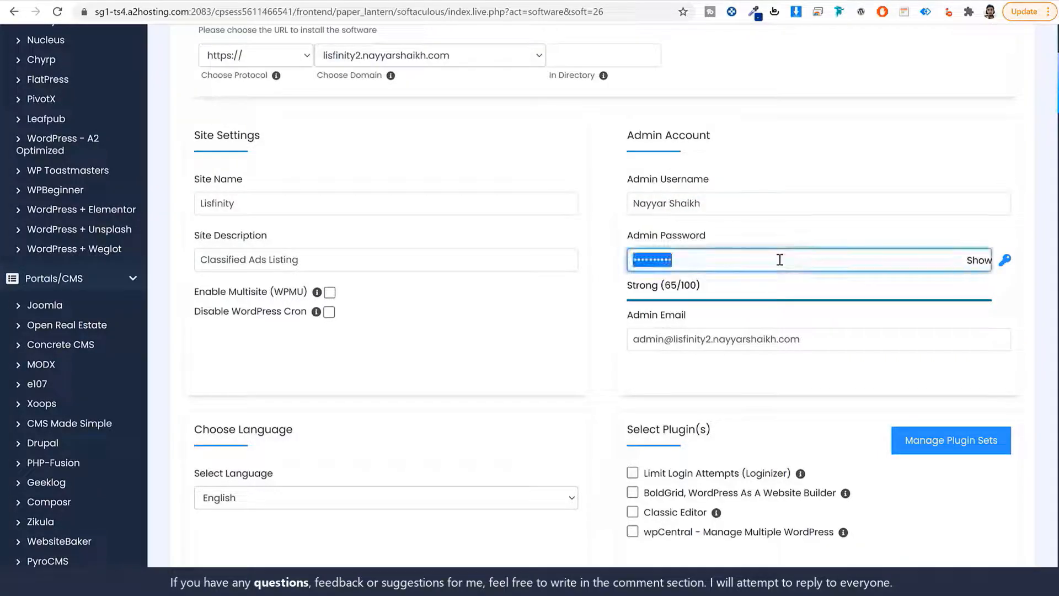
key("ctrl+v")
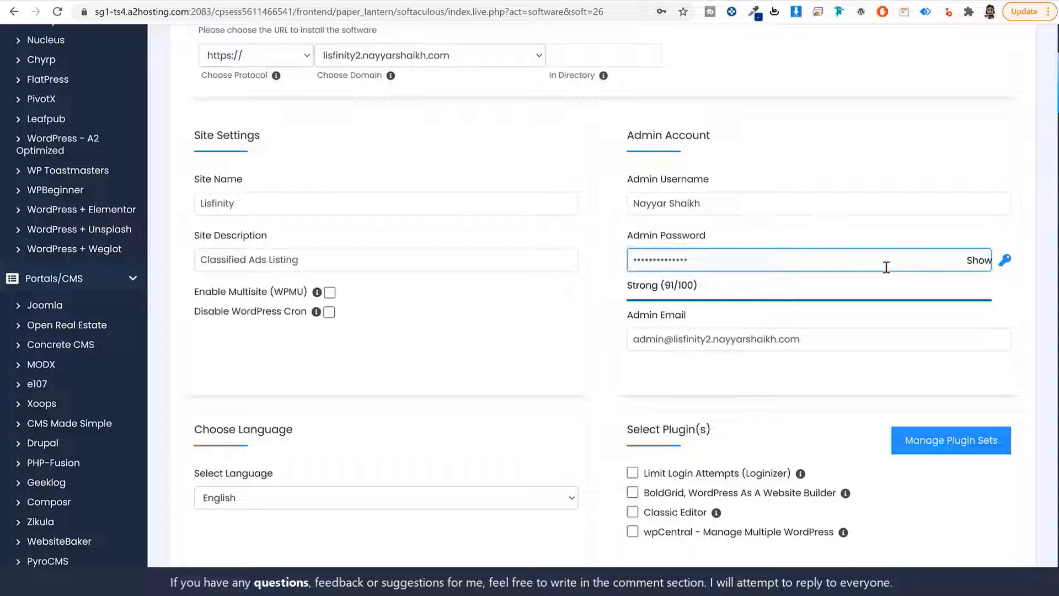
left_click(667, 339)
key("ctrl+a")
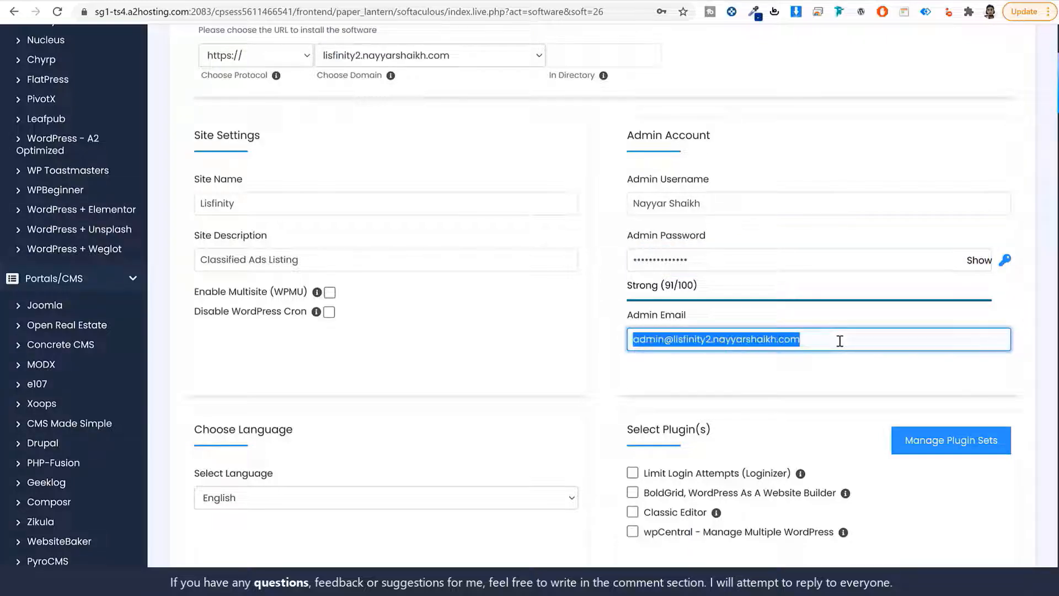
key("BackSpace")
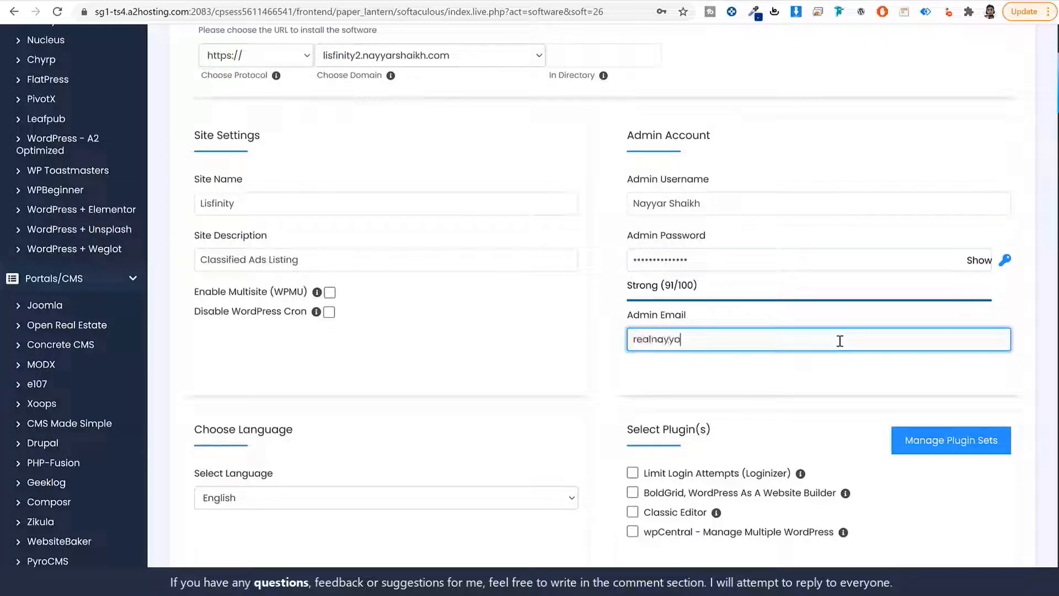
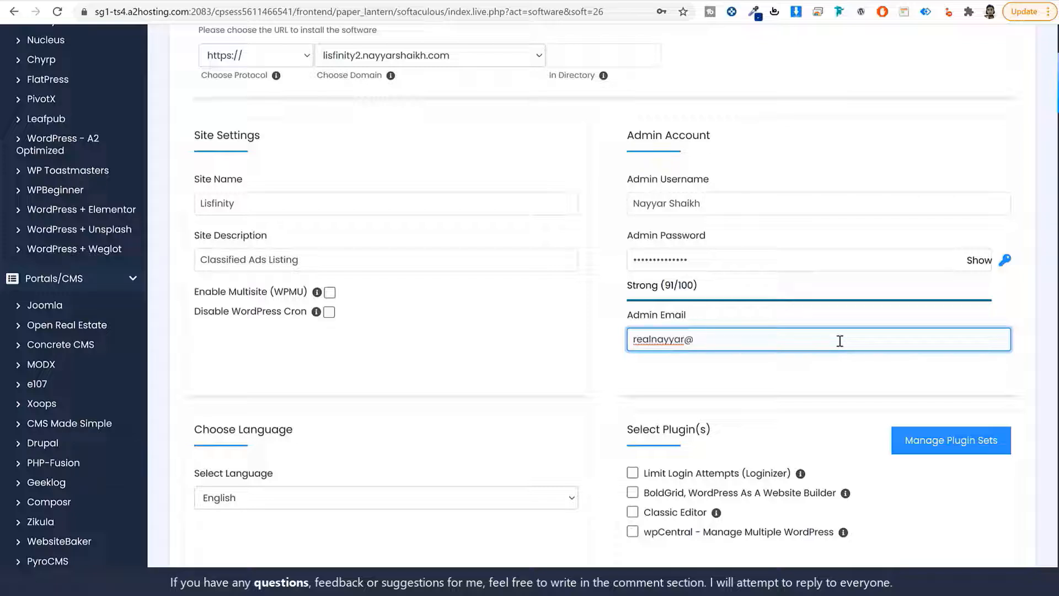
scroll(792, 391, "down", 1)
scroll(792, 391, "down", 5)
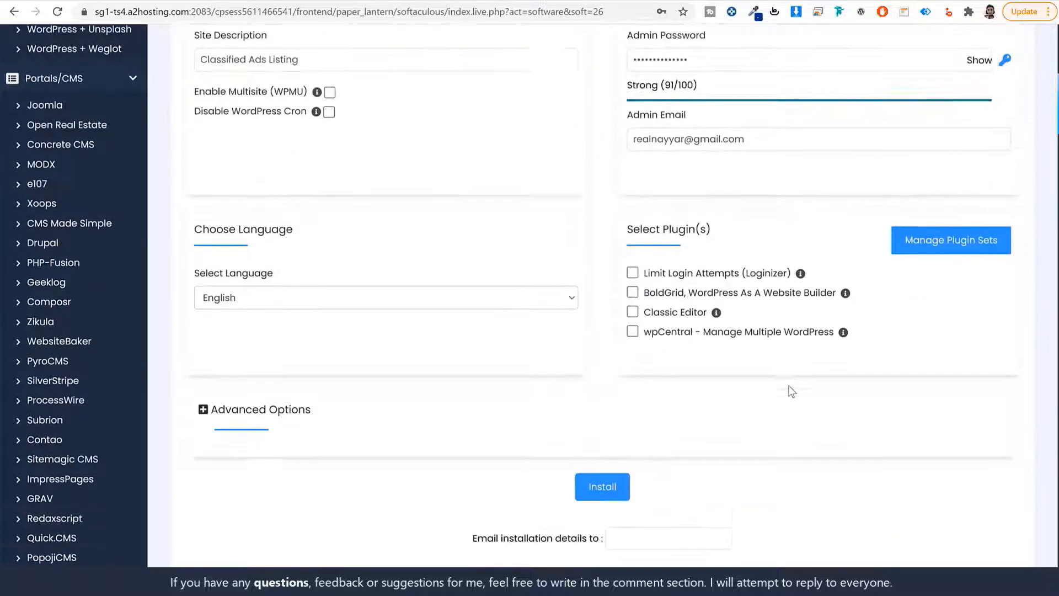
Install WordPress, save the password, check the live lisfinity2 site, then open its admin dashboard
left_click(613, 361)
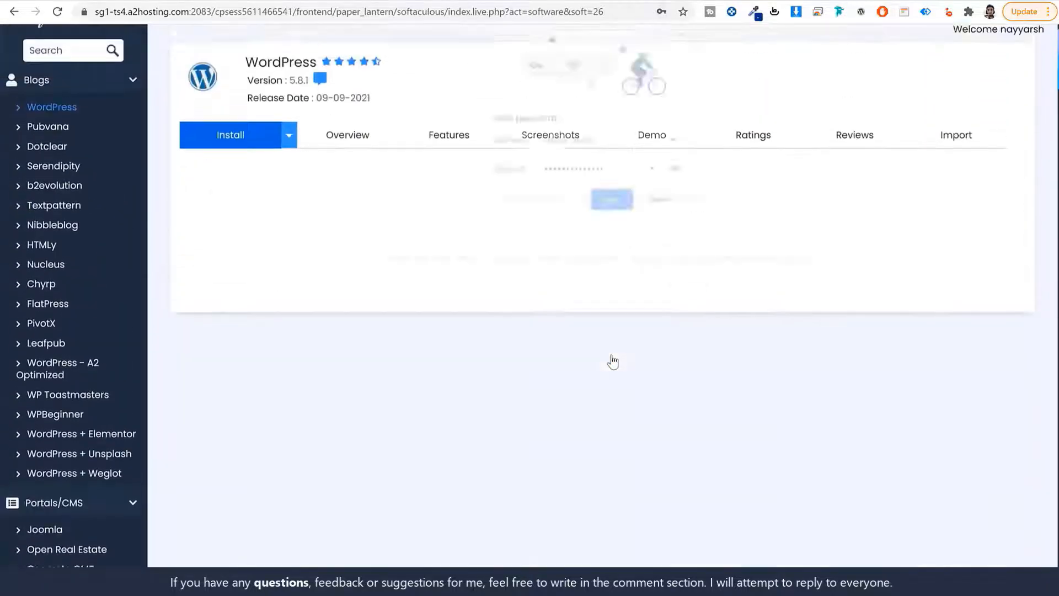
left_click(612, 204)
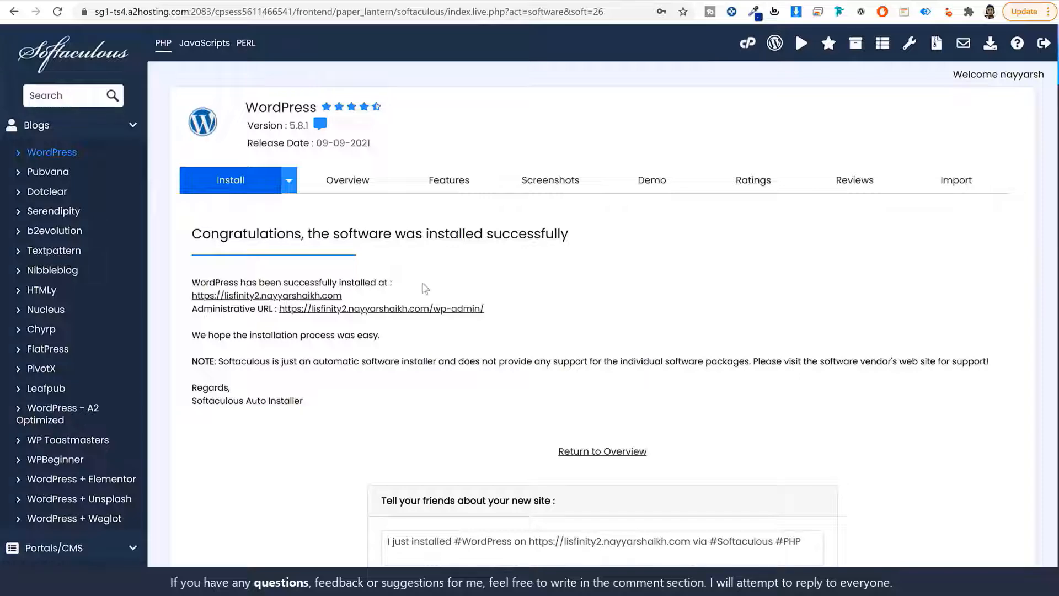
scroll(720, 330, "down", 2)
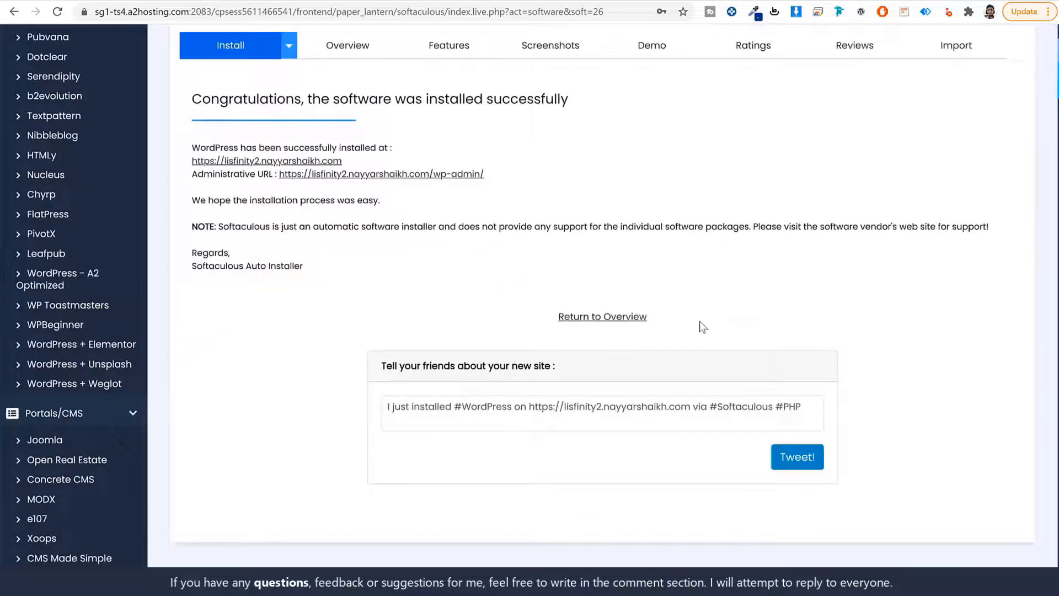
left_click(304, 161)
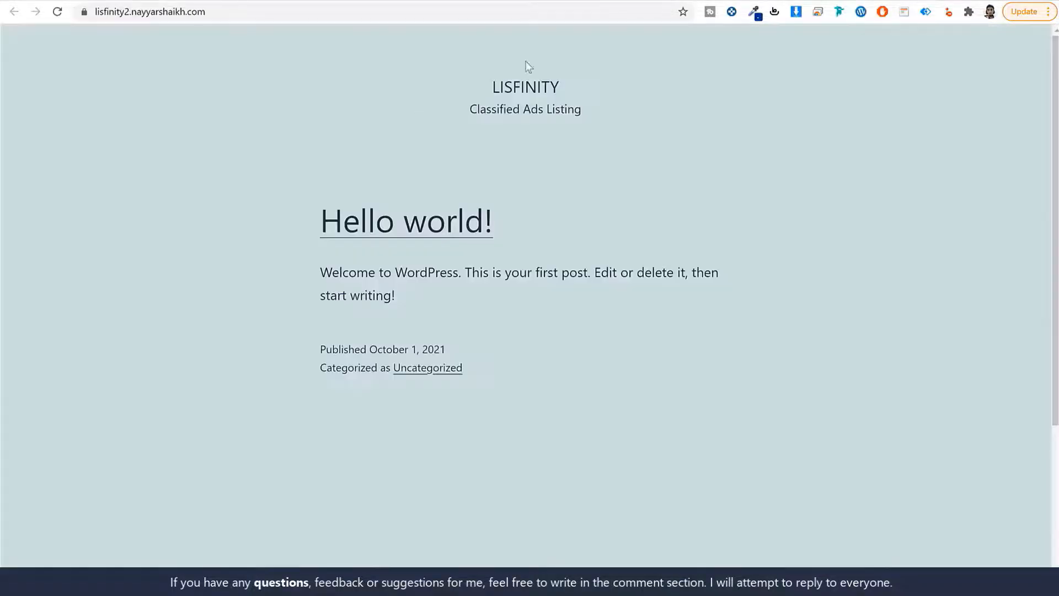
scroll(801, 280, "down", 4)
scroll(802, 282, "up", 4)
key("ctrl+shift+Tab")
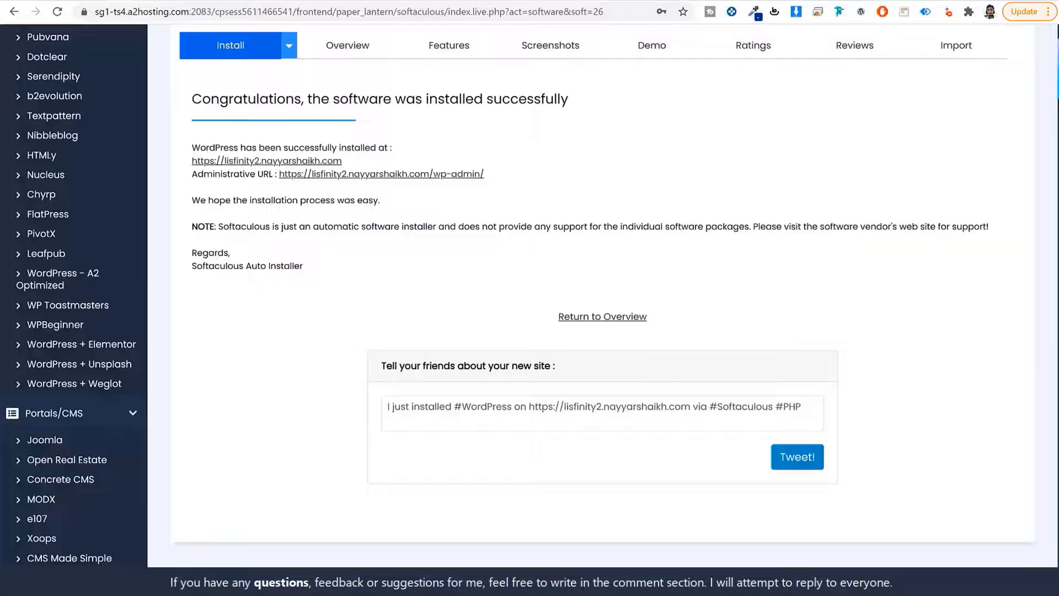
left_click(452, 175)
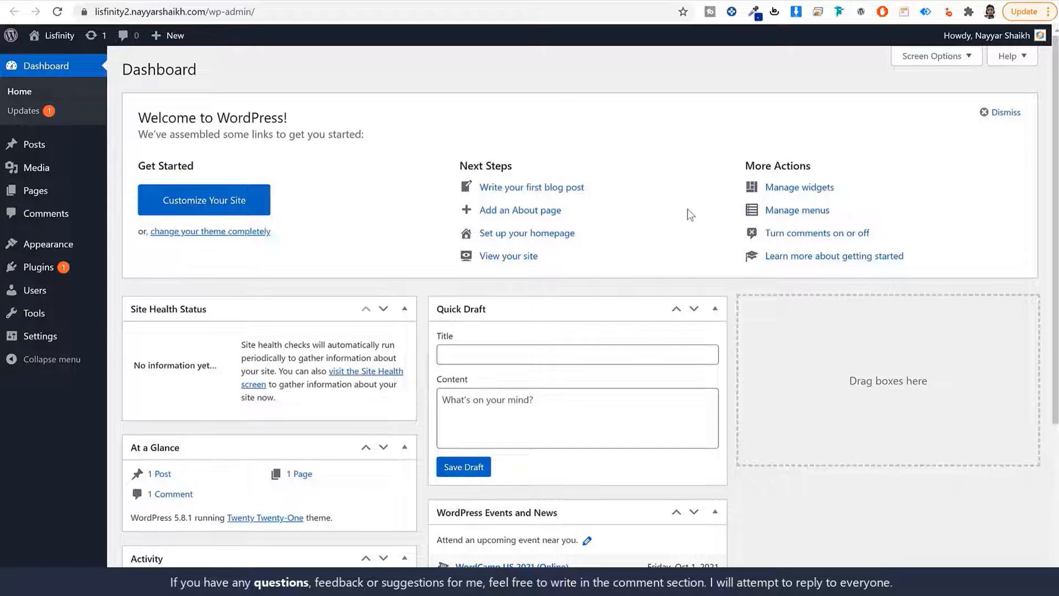
Highlight the /wp-admin/ part of the new dashboard's web address
scroll(730, 334, "down", 3)
scroll(726, 347, "up", 3)
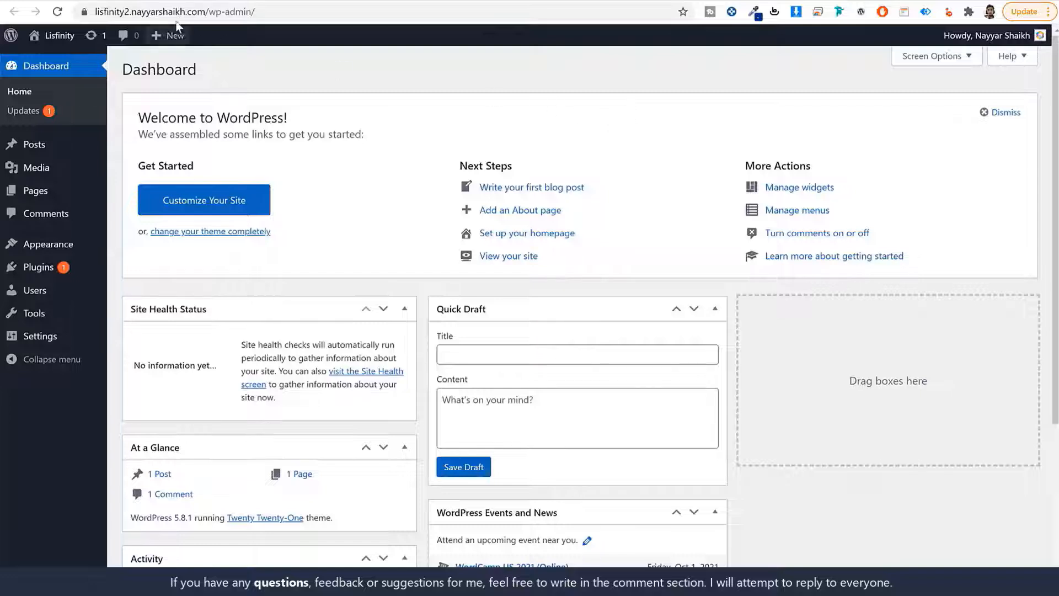
left_click(160, 12)
left_click(237, 12)
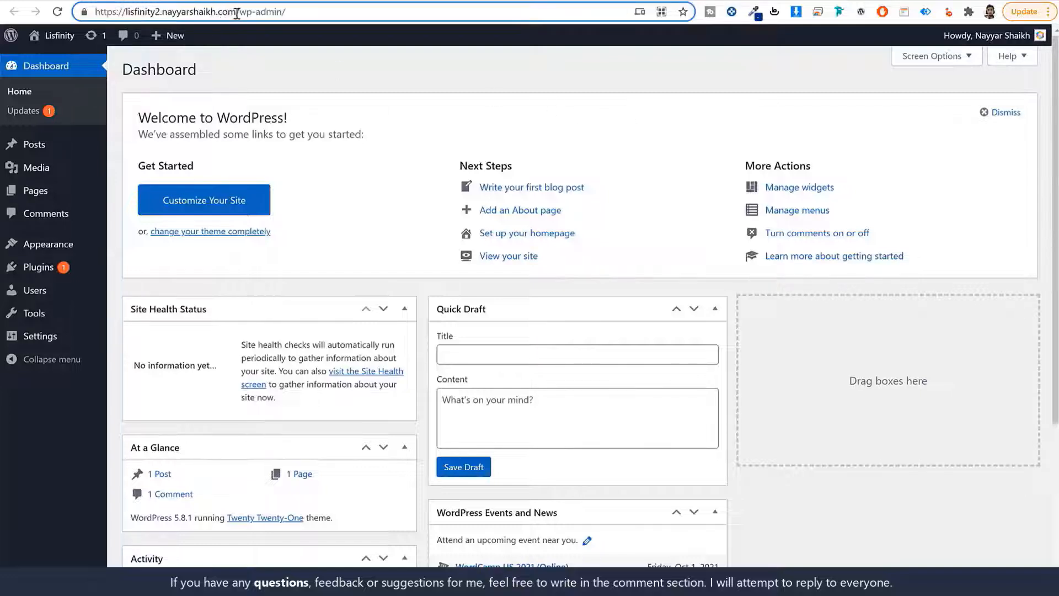
left_click_drag(237, 12, 292, 13)
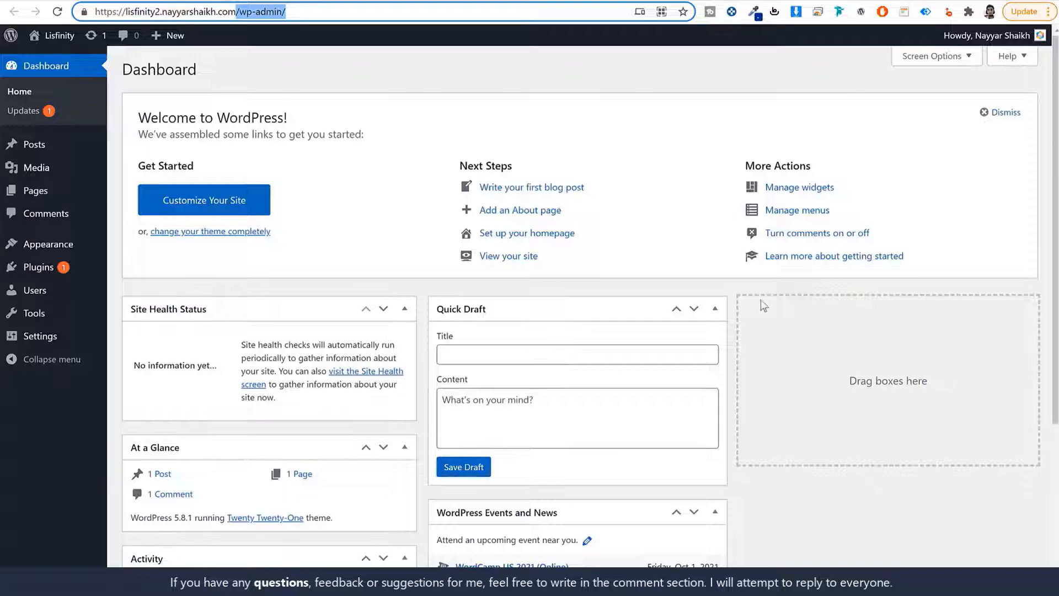
scroll(755, 417, "down", 4)
scroll(756, 419, "up", 4)
Hide Site Health, At a Glance, Quick Draft, Events and News, Welcome and Activity, then view Posts
left_click(937, 60)
left_click(193, 116)
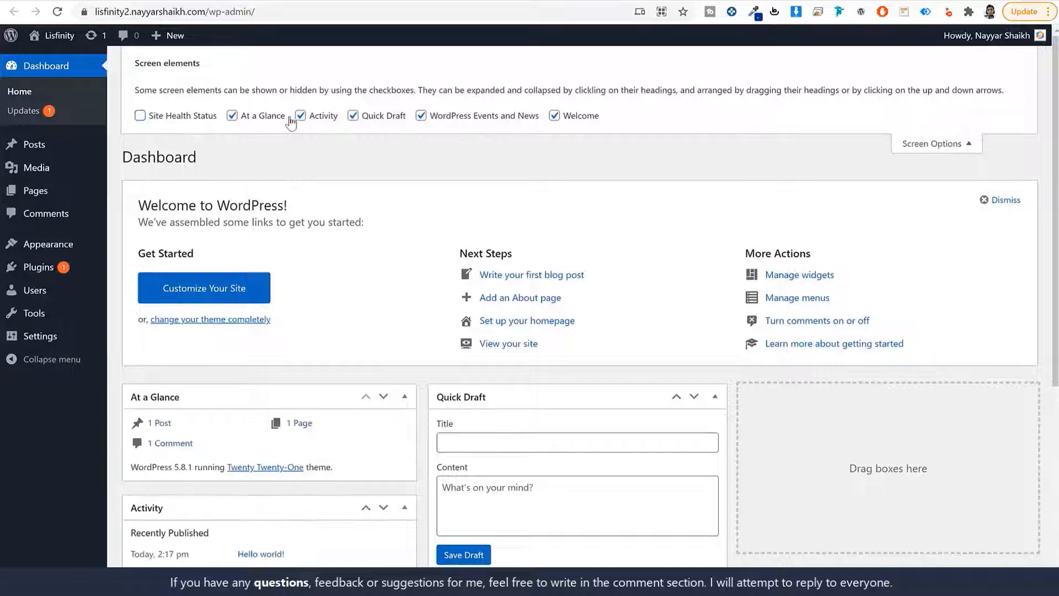
left_click(275, 116)
left_click(367, 116)
left_click(433, 116)
left_click(569, 117)
left_click(318, 116)
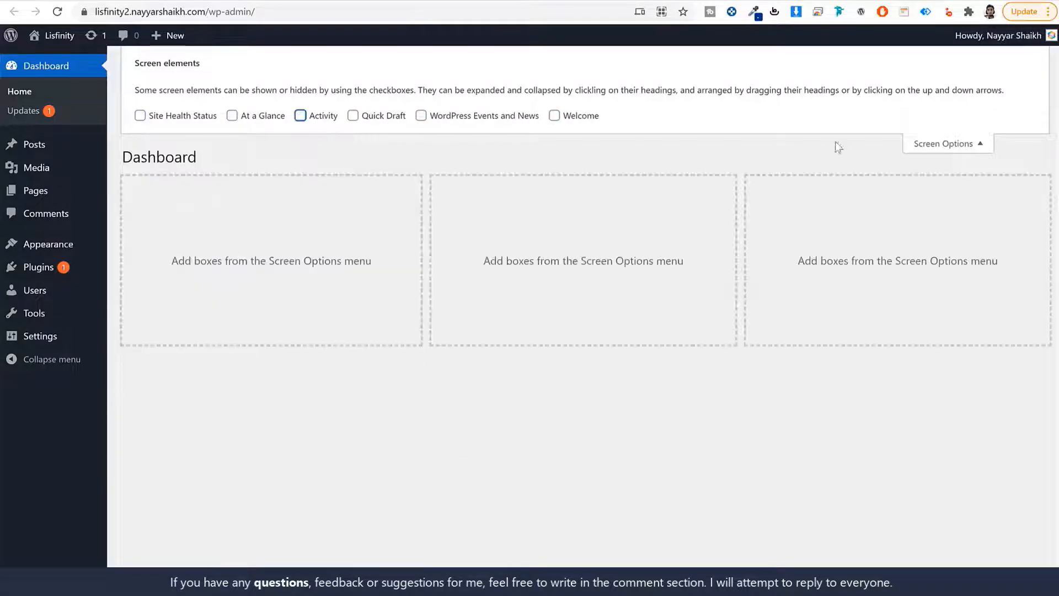
left_click(932, 144)
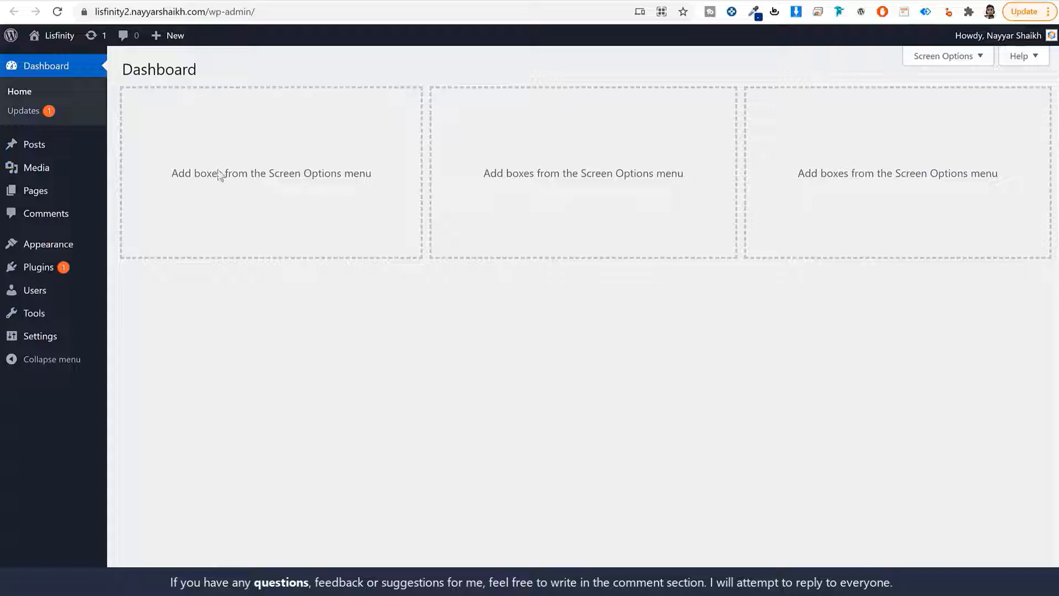
left_click(34, 146)
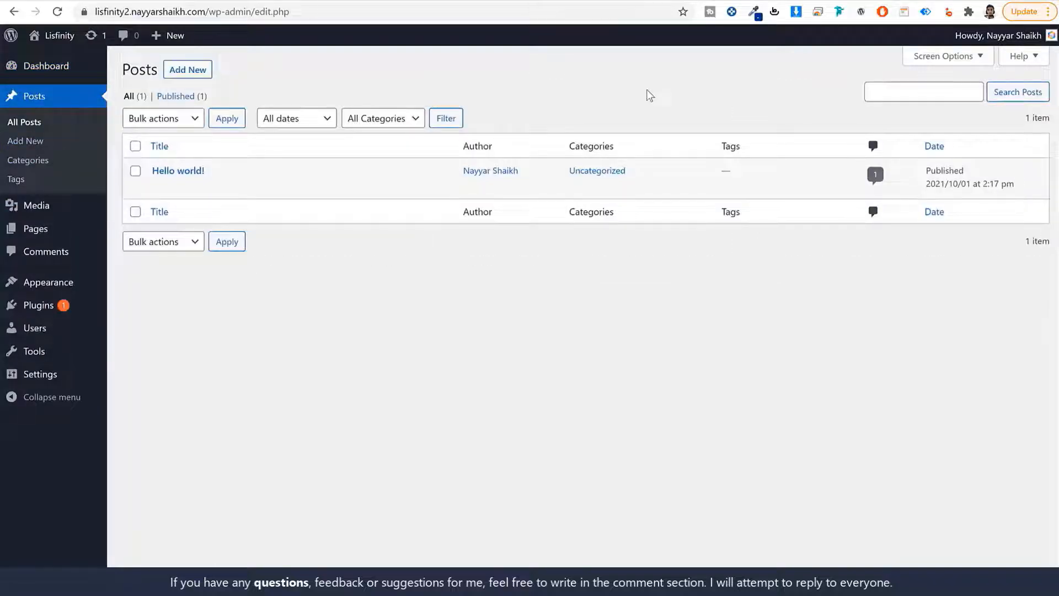
Review the default contents of the Media Library
mouse_move(183, 173)
left_click(50, 206)
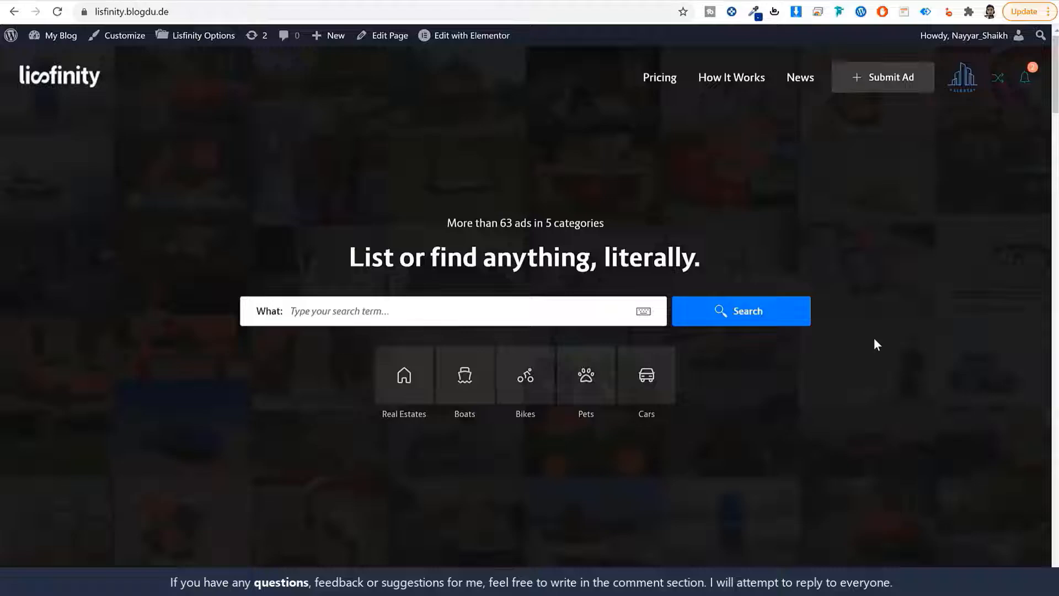
scroll(874, 339, "down", 10)
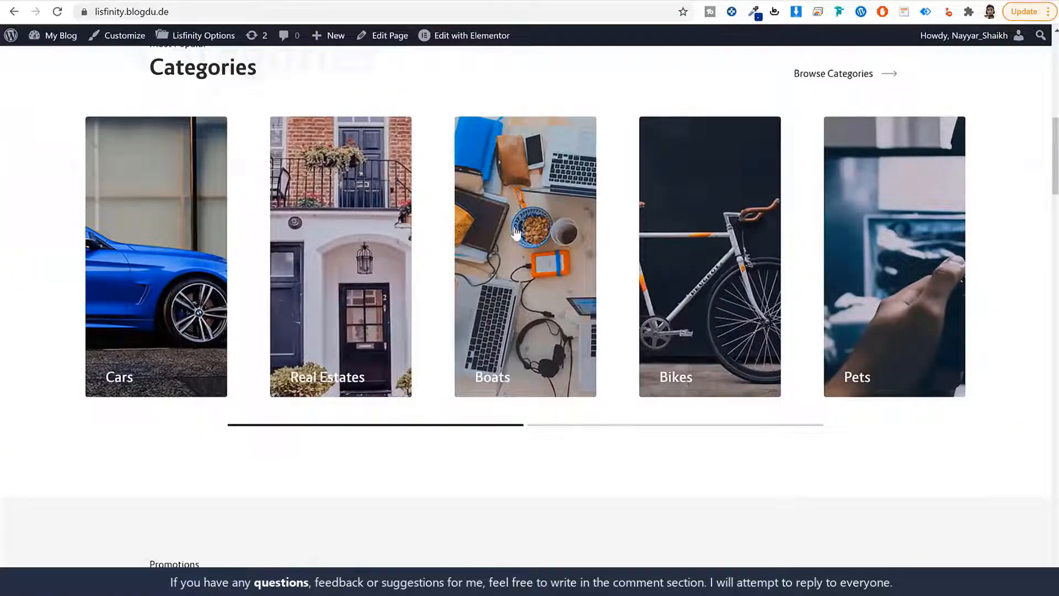
scroll(920, 348, "down", 10)
scroll(896, 380, "down", 5)
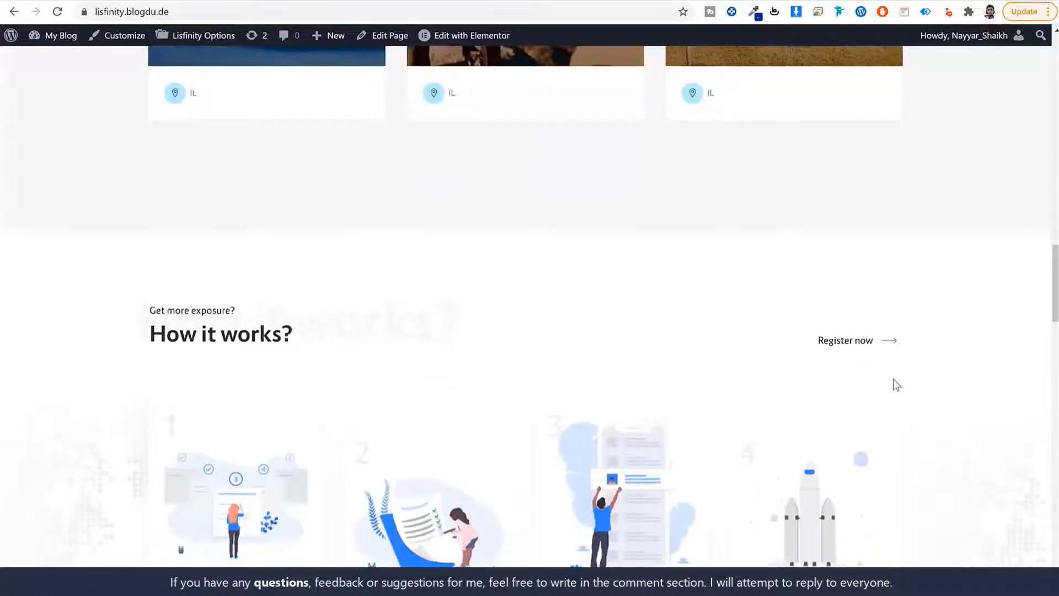
scroll(893, 383, "up", 20)
left_click(509, 0)
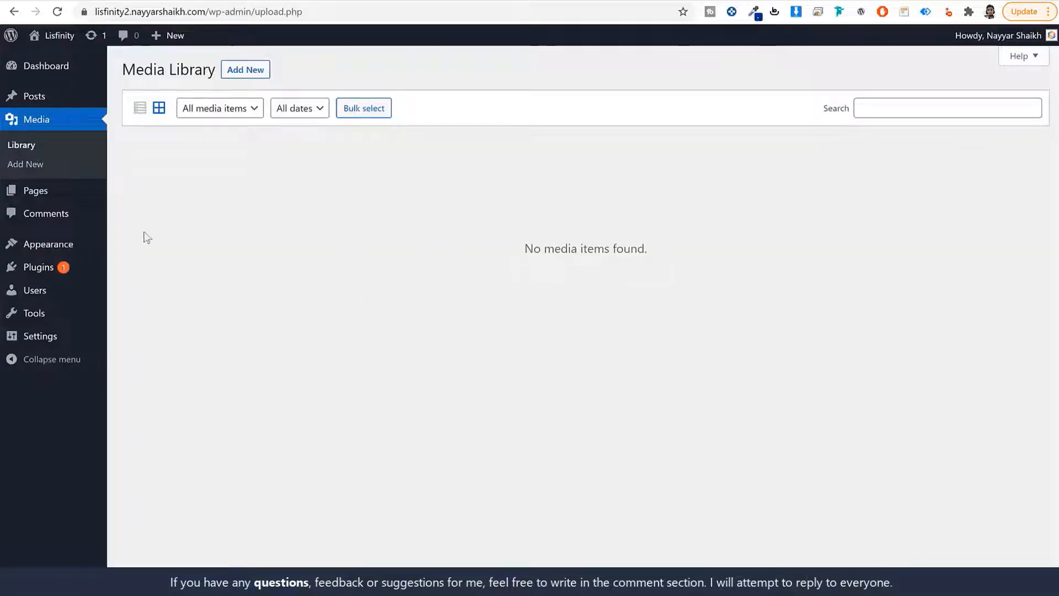
Look over the Pages and Comments lists, then go to Appearance > Themes
left_click(55, 191)
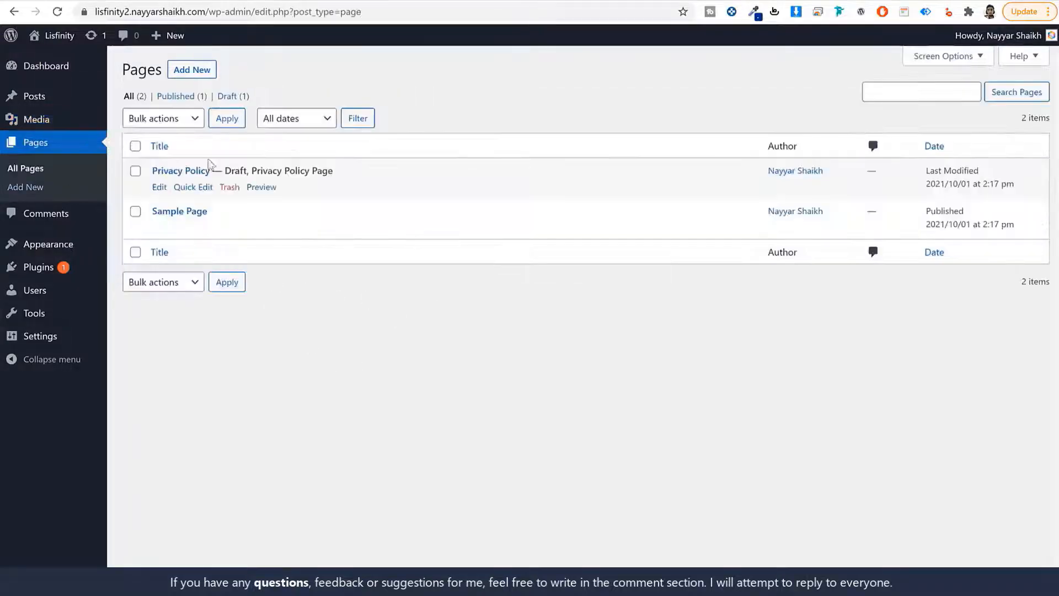
left_click(51, 215)
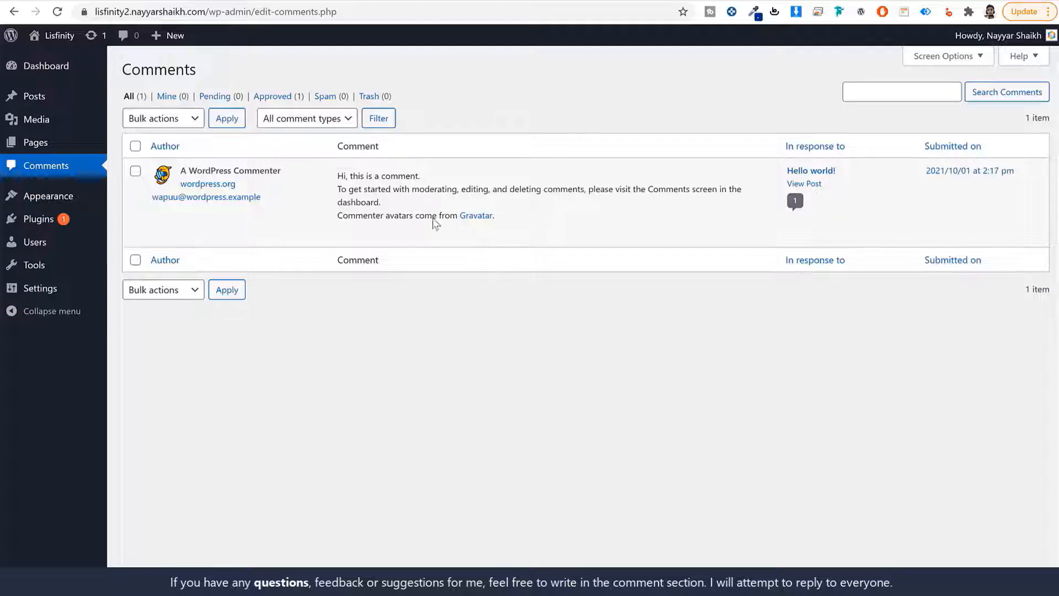
mouse_move(355, 234)
mouse_move(389, 236)
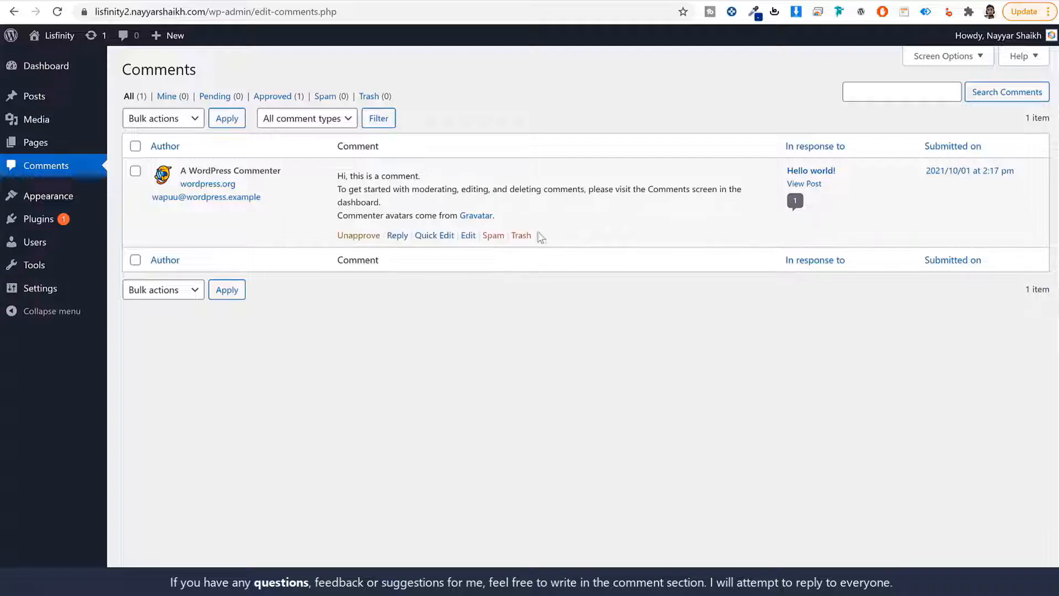
left_click(55, 199)
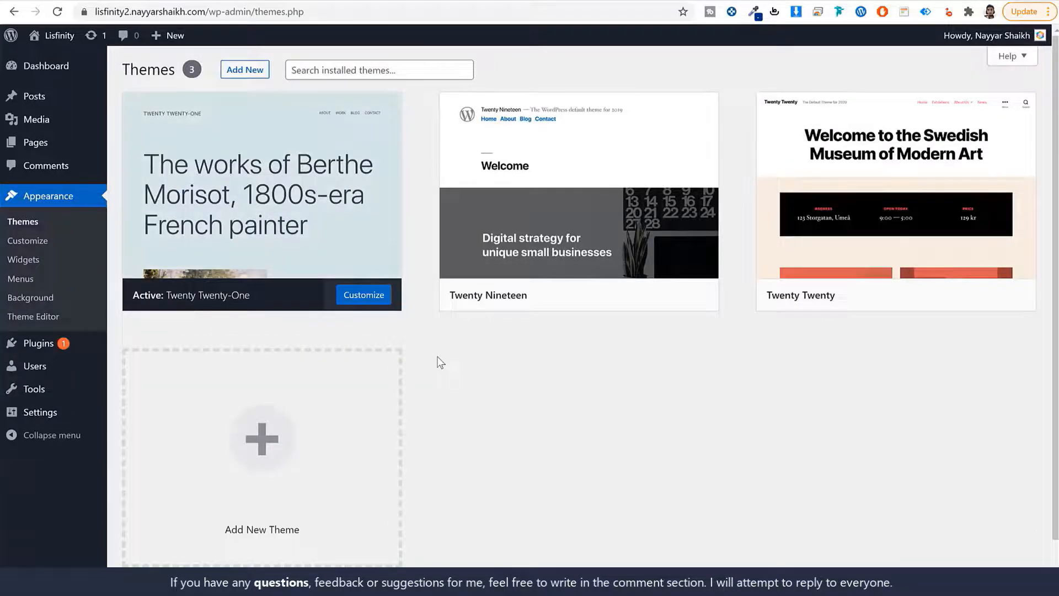
Look over the site's current front page, then go back to the installed themes
left_click(662, 1)
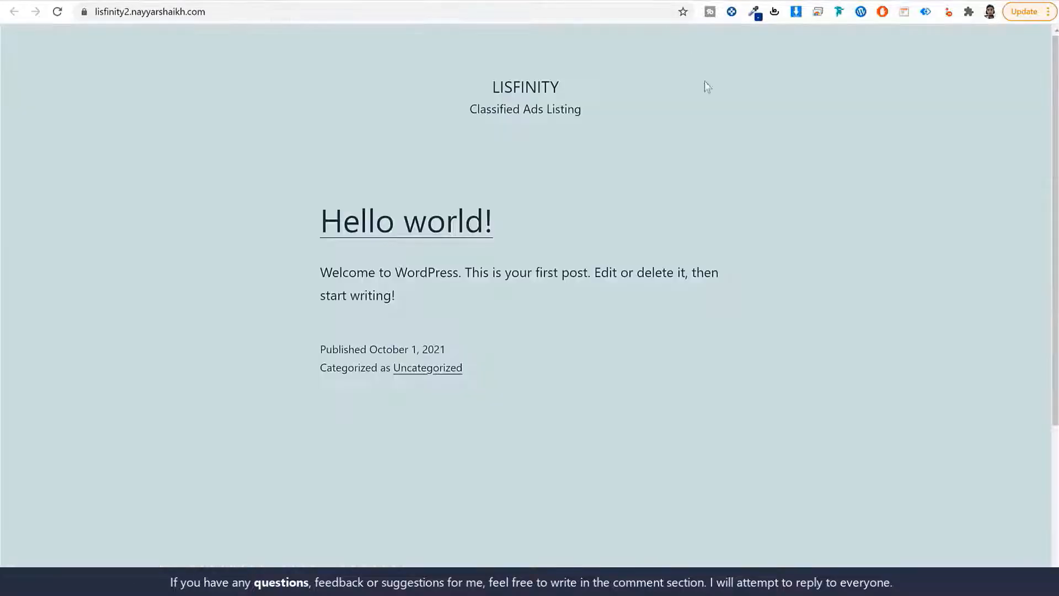
scroll(706, 335, "down", 4)
scroll(707, 353, "up", 4)
left_click(513, 1)
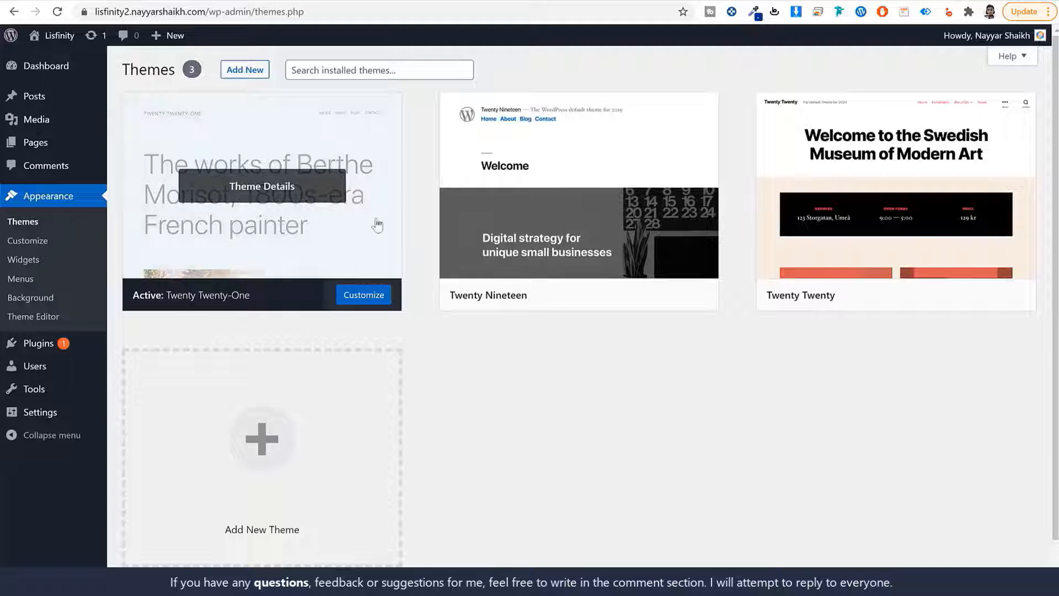
left_click(662, 1)
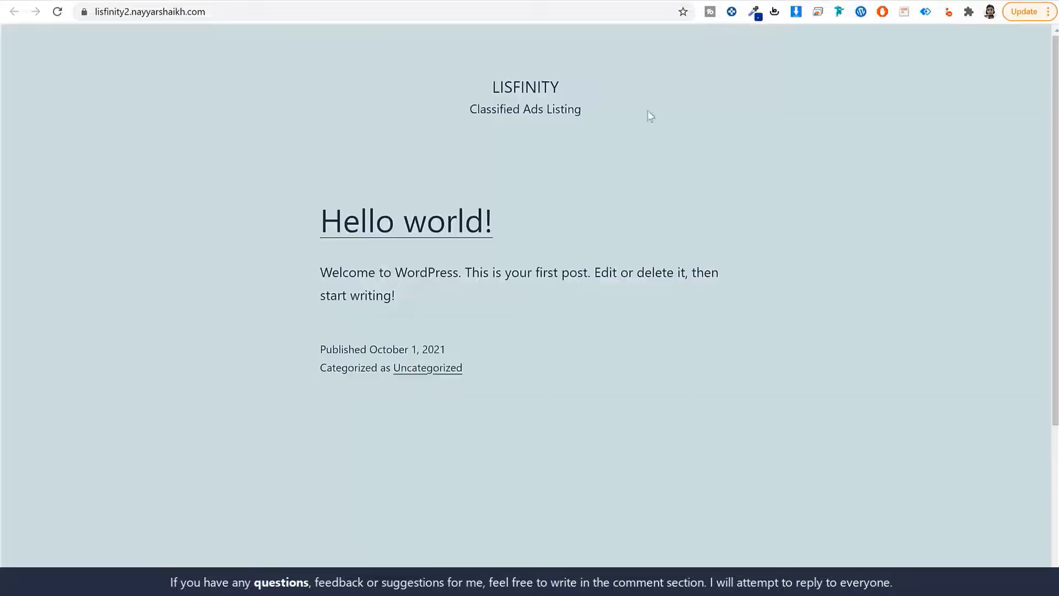
left_click(528, 0)
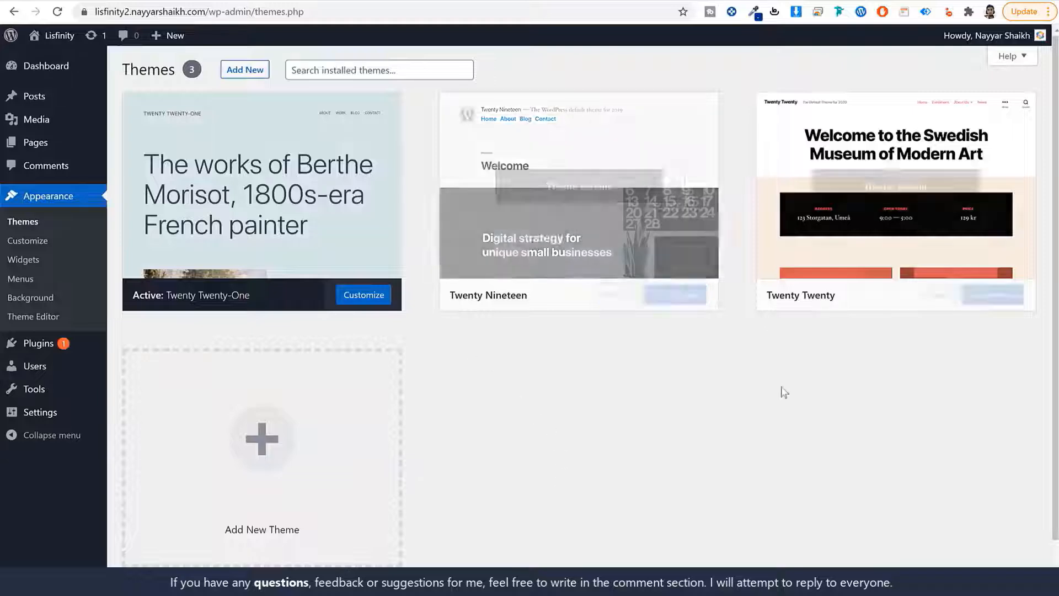
Activate Twenty Nineteen and check the front page with the new theme
mouse_move(480, 305)
left_click(619, 297)
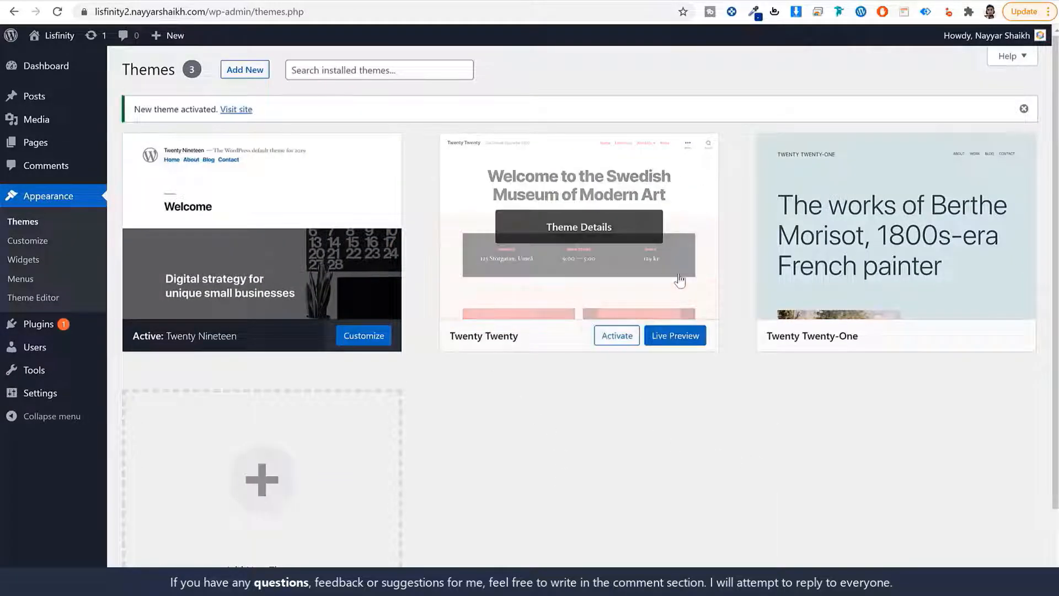
left_click(657, 1)
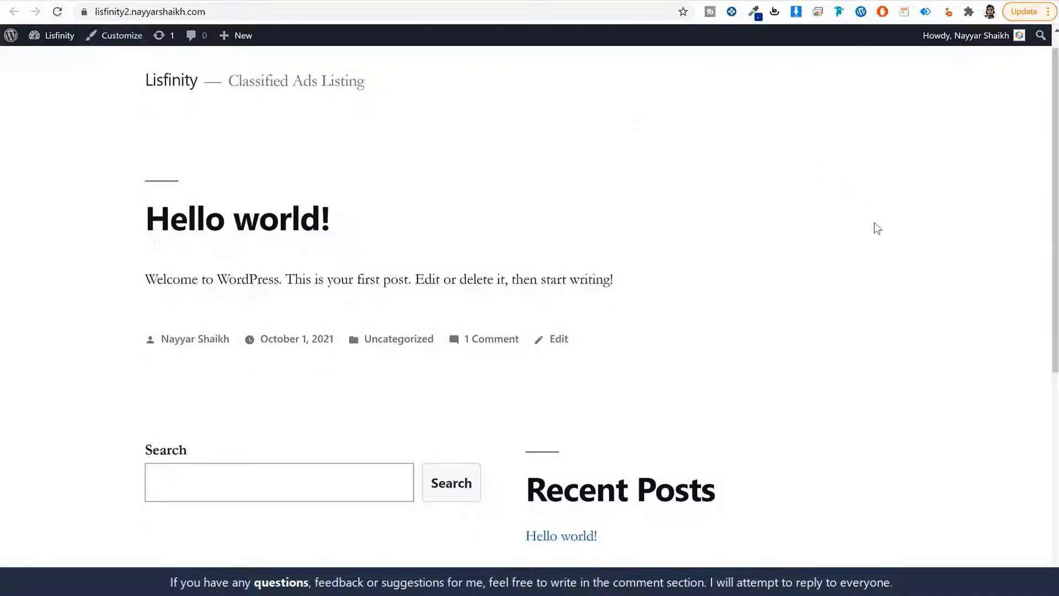
scroll(841, 412, "down", 6)
scroll(837, 425, "up", 5)
scroll(835, 435, "up", 2)
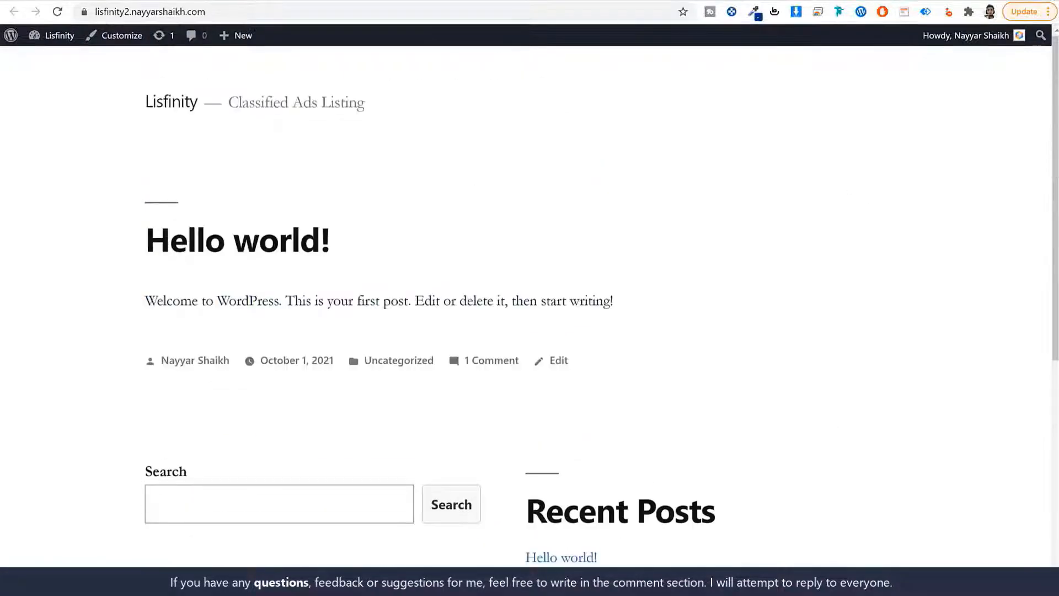
left_click(166, 2)
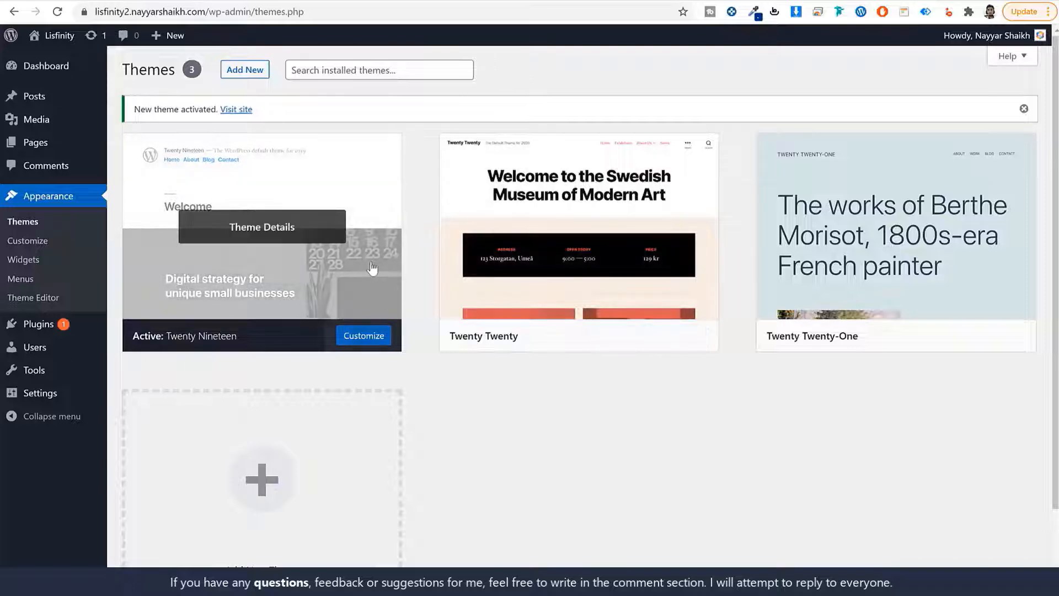
Delete the Twenty Twenty and Twenty Twenty-One themes, leaving only Twenty Nineteen
left_click(562, 264)
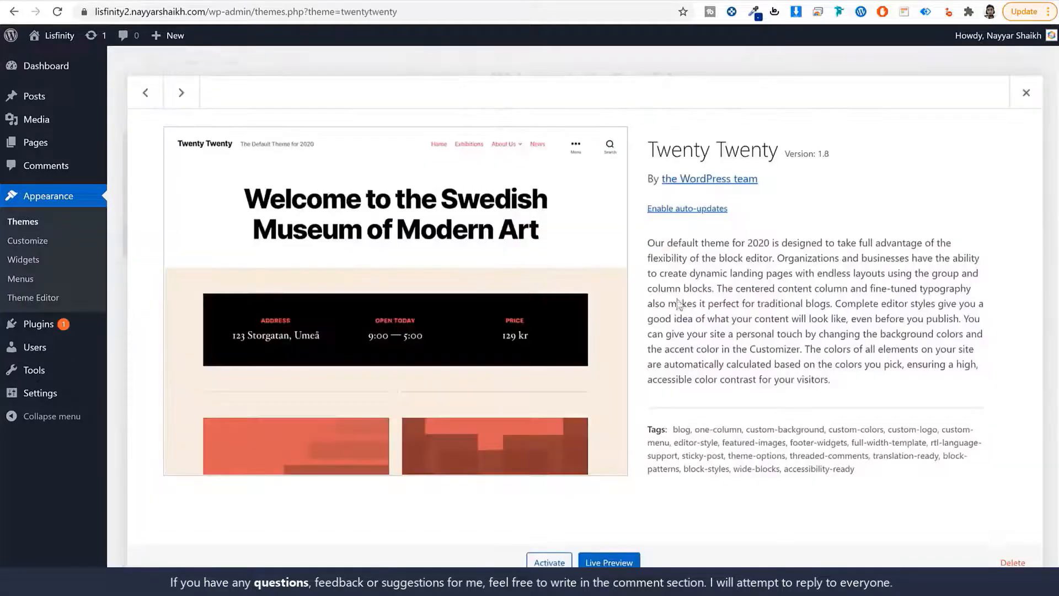
left_click(1012, 562)
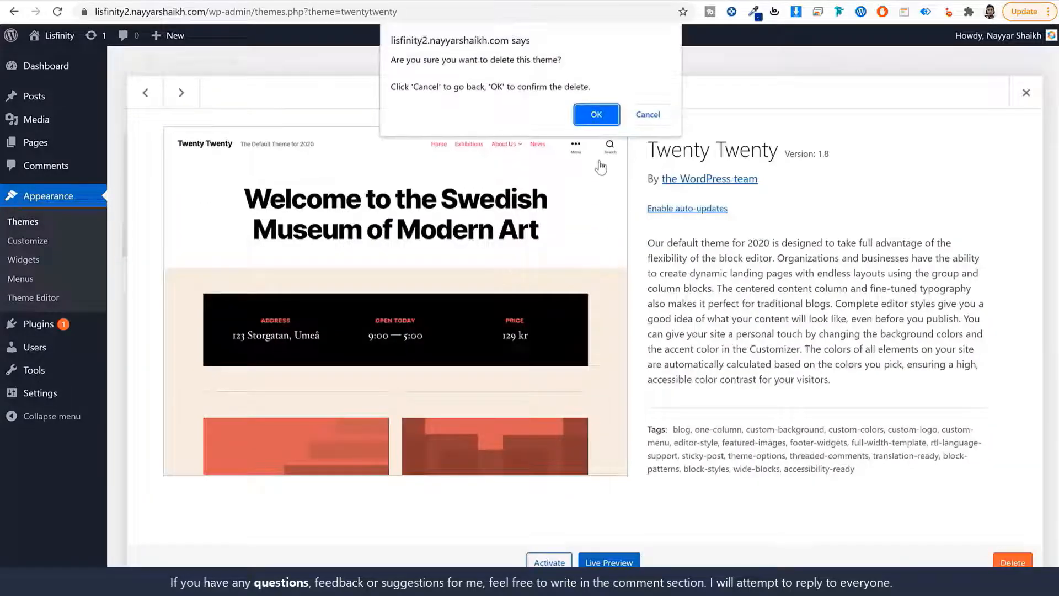
left_click(595, 110)
left_click(560, 185)
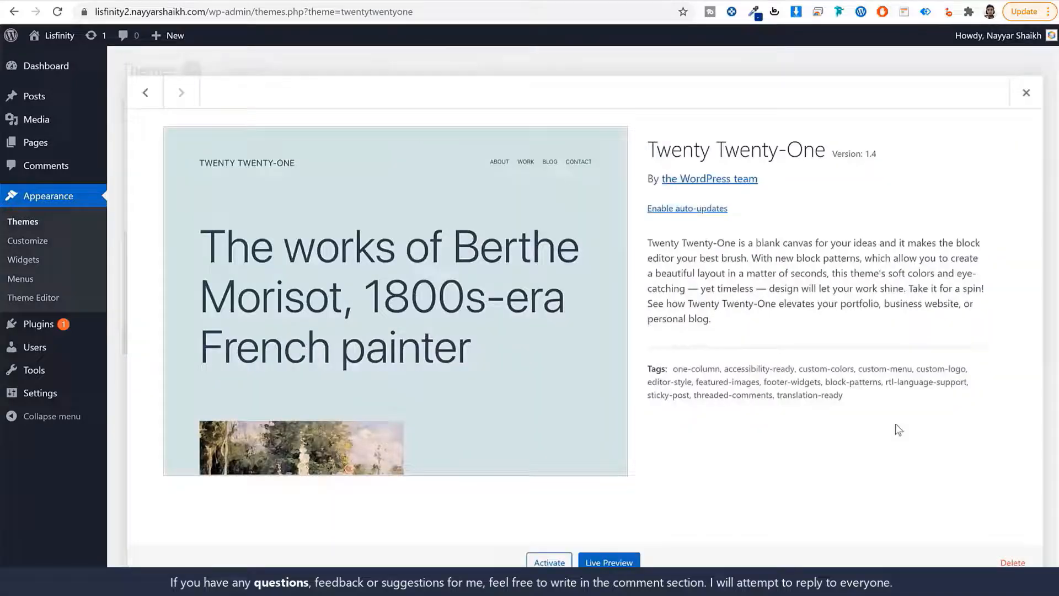
left_click(1012, 558)
left_click(585, 113)
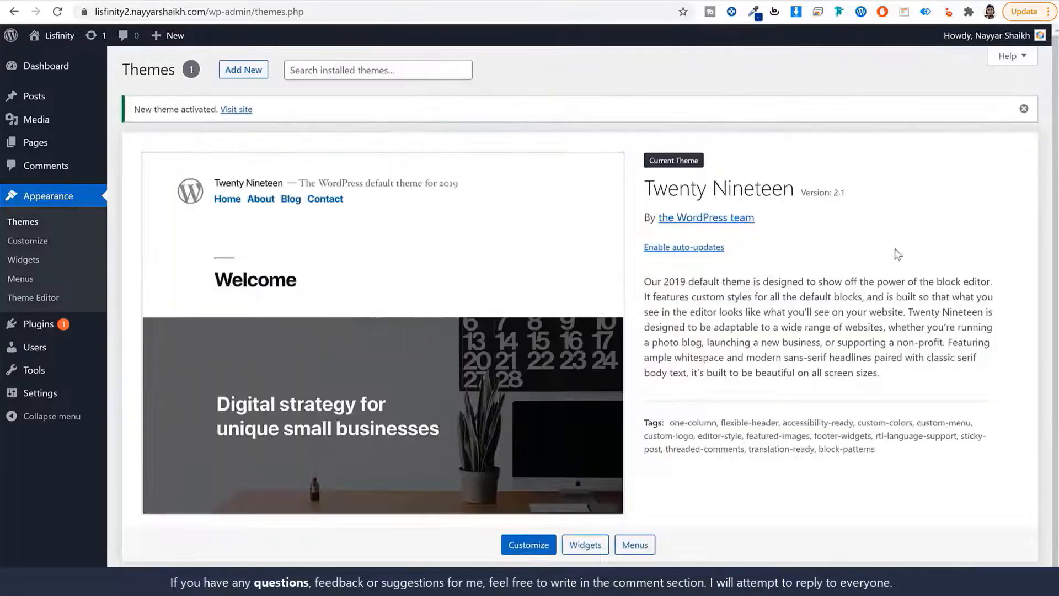
left_click_drag(646, 183, 797, 191)
left_click(875, 200)
From Installed Plugins, delete Akismet Anti-Spam and then Hello Dolly, confirming each removal
left_click(52, 326)
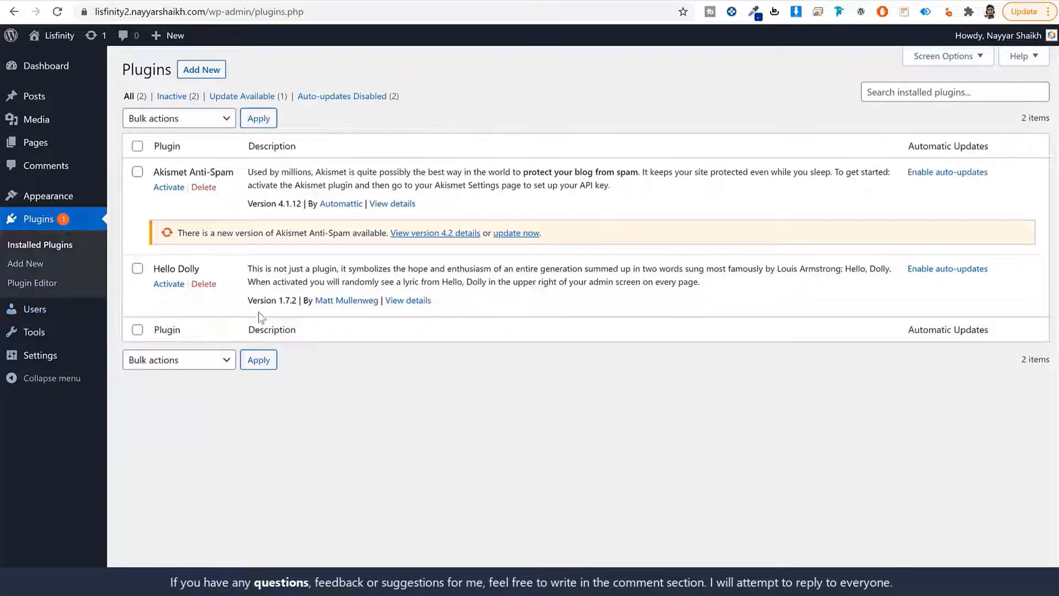
left_click(204, 188)
left_click(593, 85)
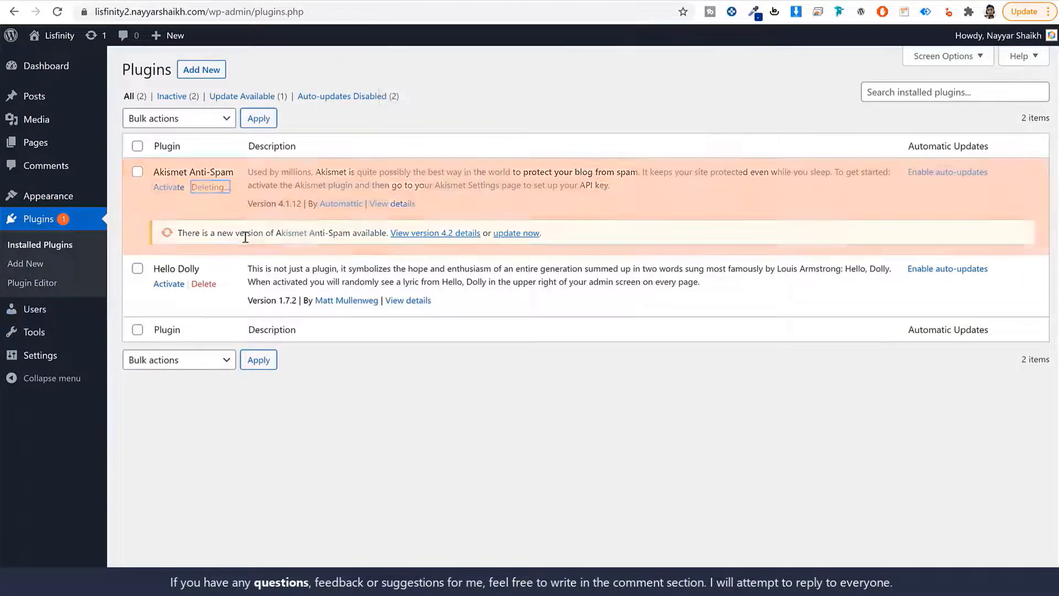
left_click(203, 214)
left_click(598, 86)
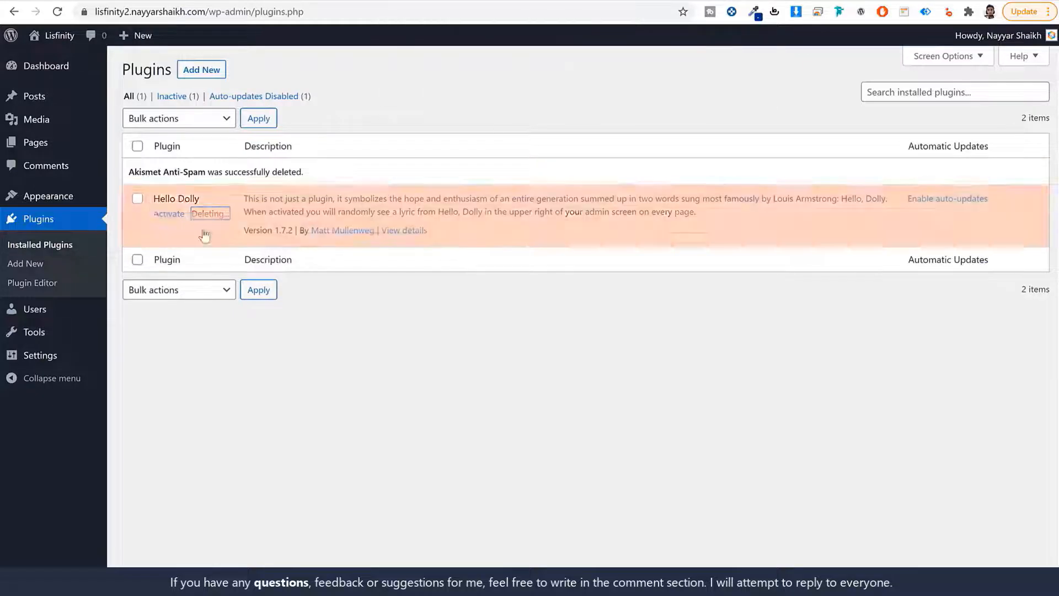
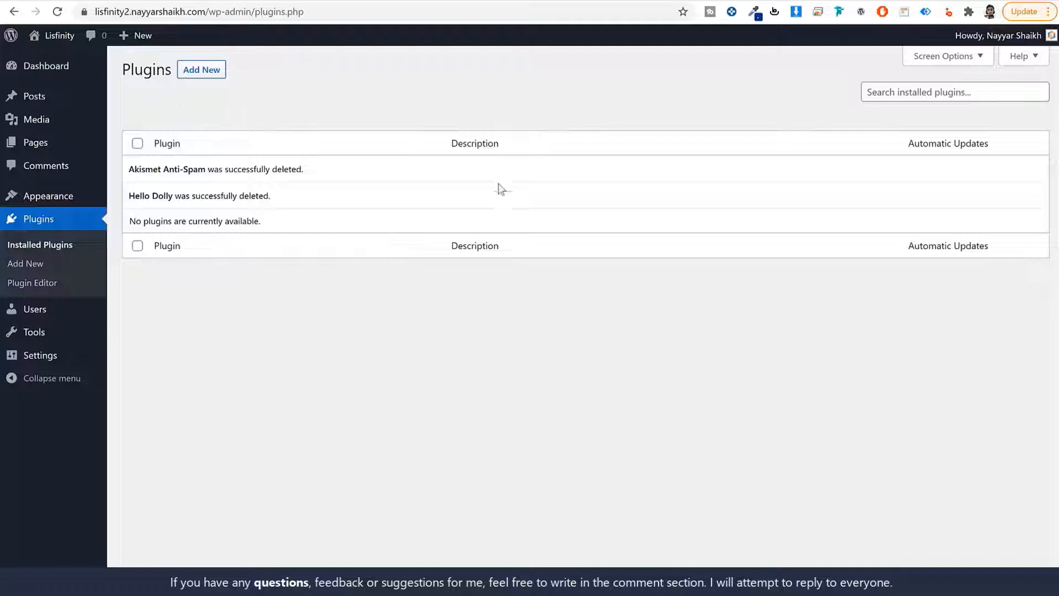
Go to Settings > General in the admin sidebar
left_click(47, 359)
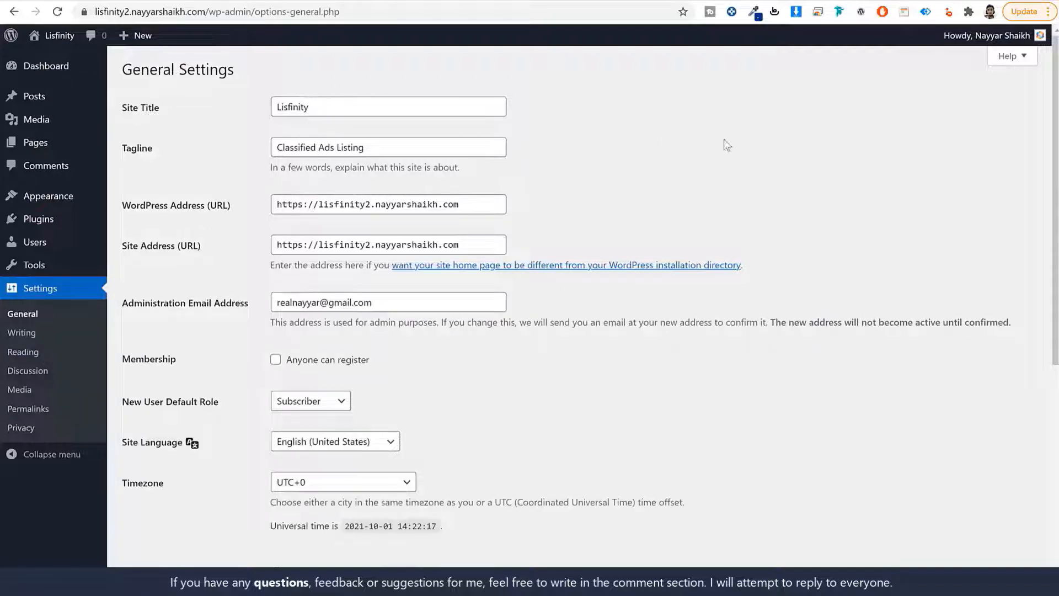
Review the site title, tagline and admin email, and enable Anyone can register
left_click_drag(178, 109, 123, 109)
left_click_drag(159, 148, 122, 150)
double_click(347, 105)
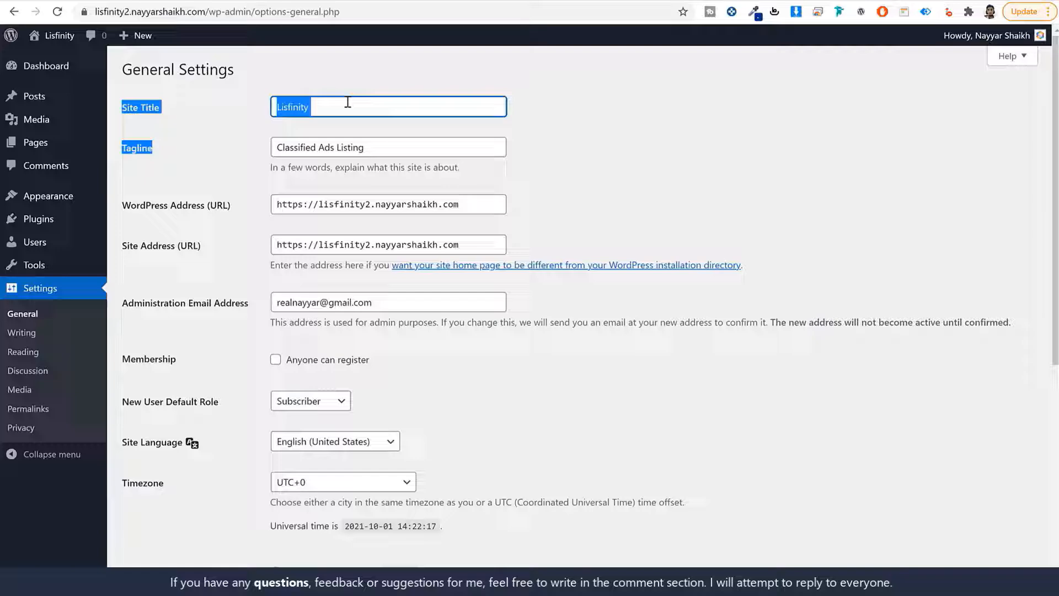
double_click(353, 147)
left_click(569, 256)
scroll(569, 254, "down", 3)
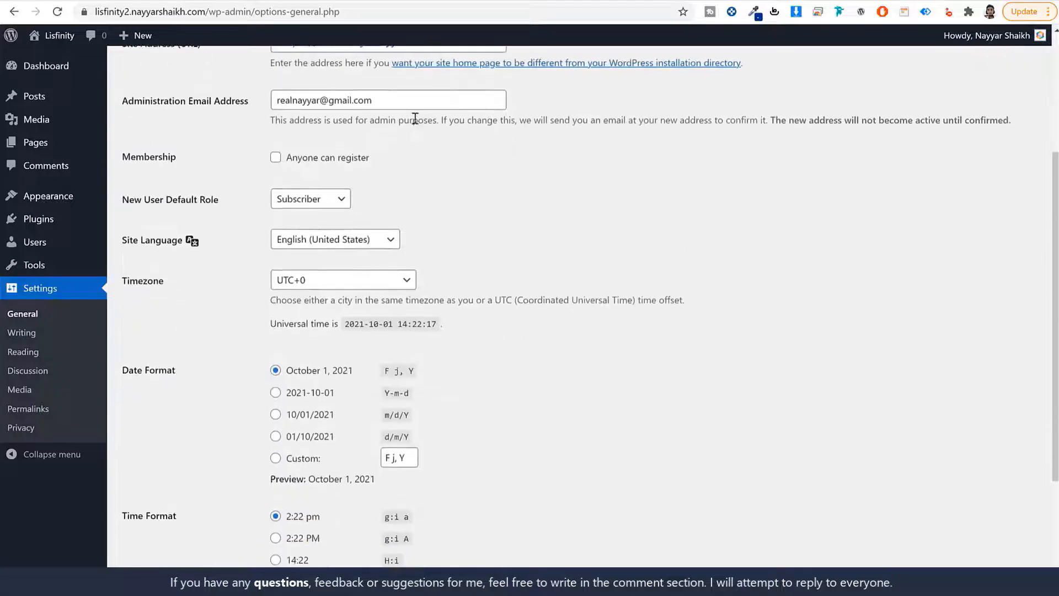
triple_click(414, 103)
left_click(520, 180)
left_click(306, 166)
left_click_drag(372, 160, 284, 164)
Set the timezone to Kolkata and save the general settings
scroll(202, 304, "down", 2)
left_click(351, 147)
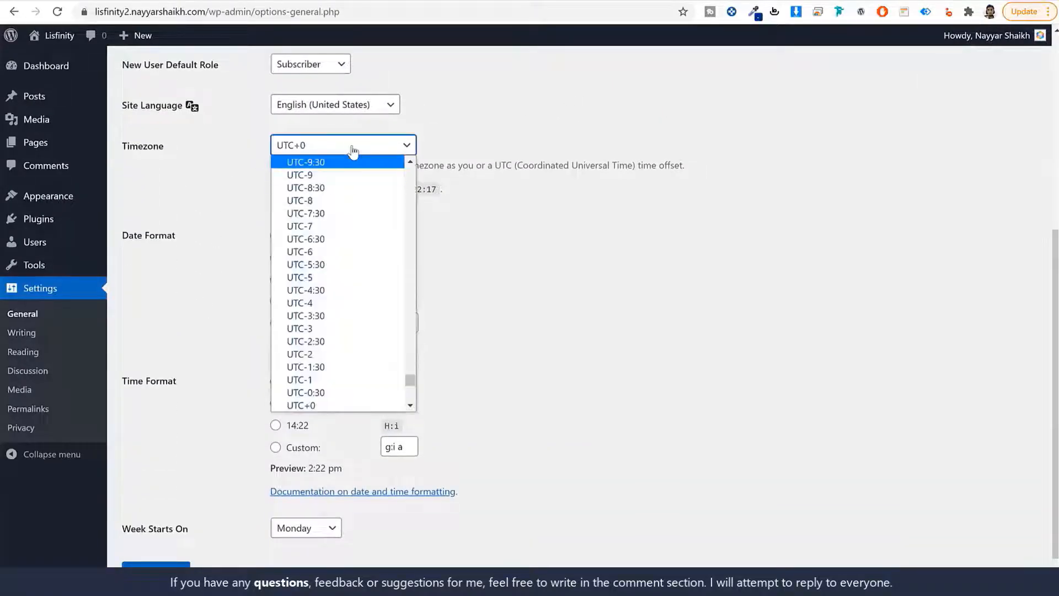
type("kol")
key("Return")
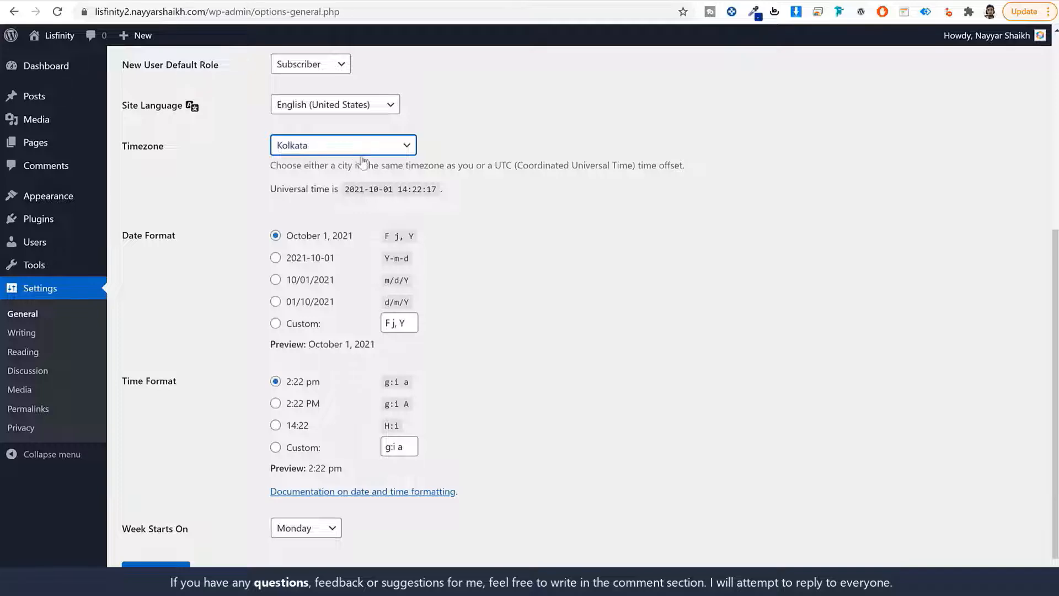
left_click(583, 307)
left_click(156, 571)
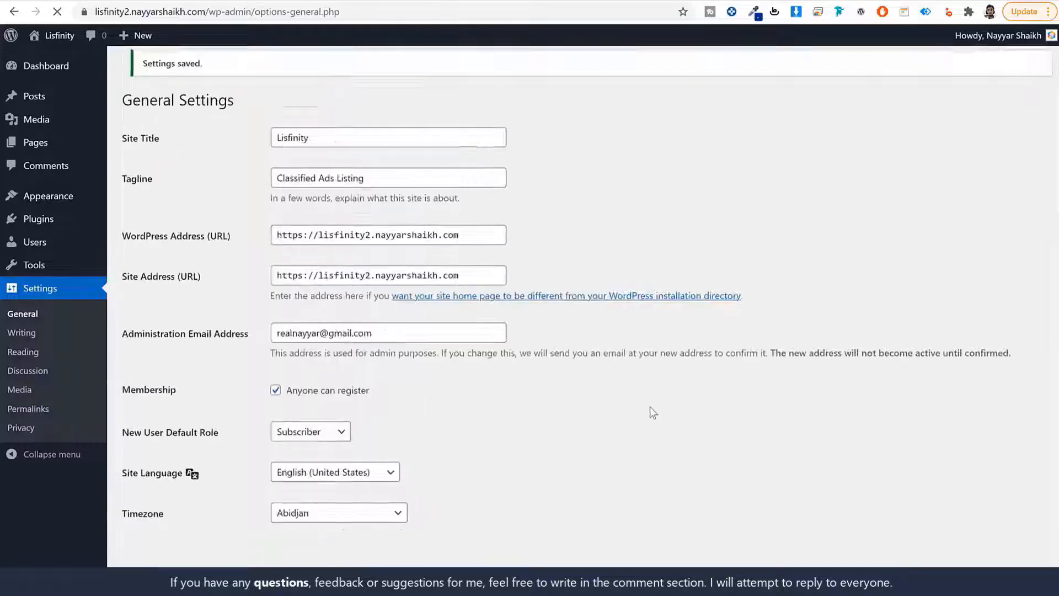
Switch permalinks to Post name, save, and return to the Dashboard
left_click(31, 409)
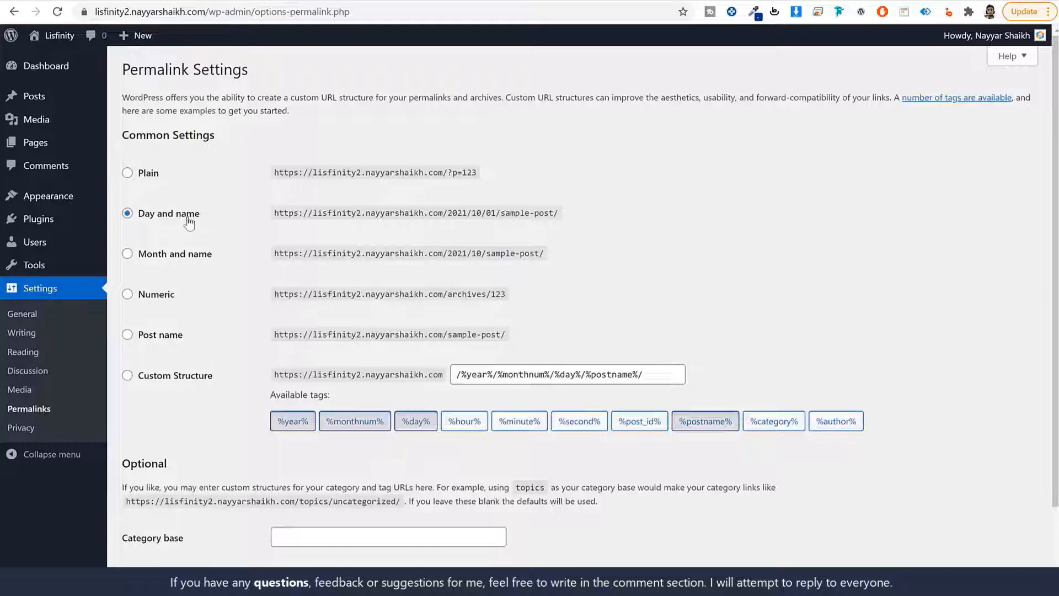
left_click(158, 341)
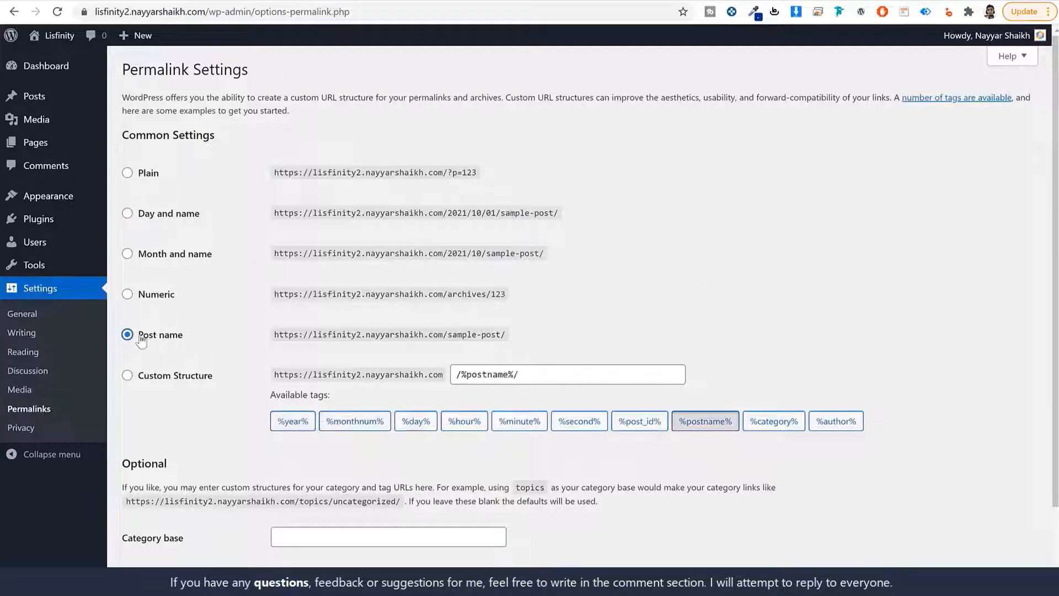
scroll(253, 414, "down", 2)
left_click(161, 524)
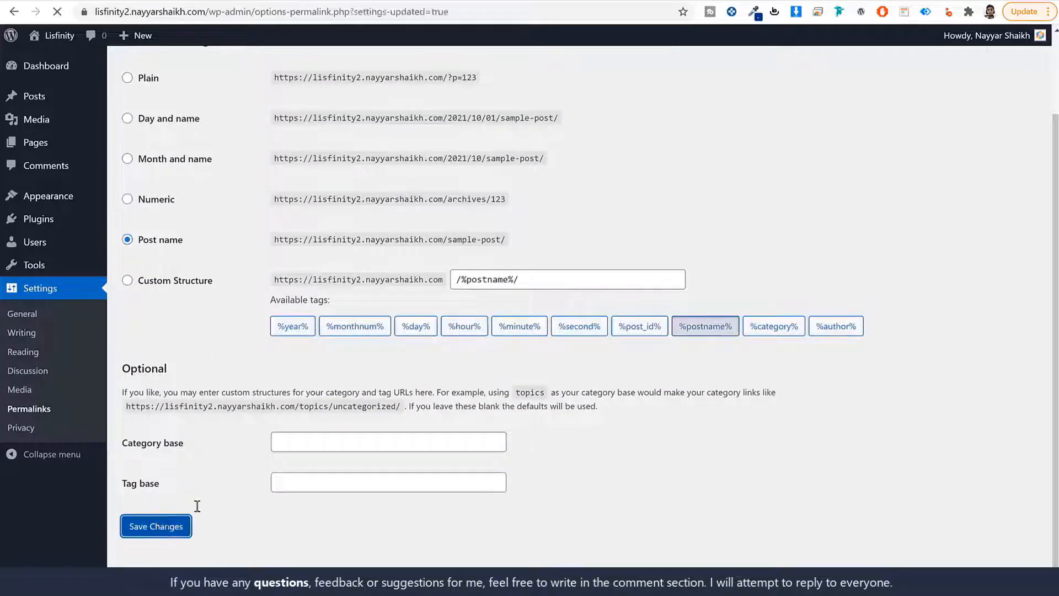
left_click(88, 72)
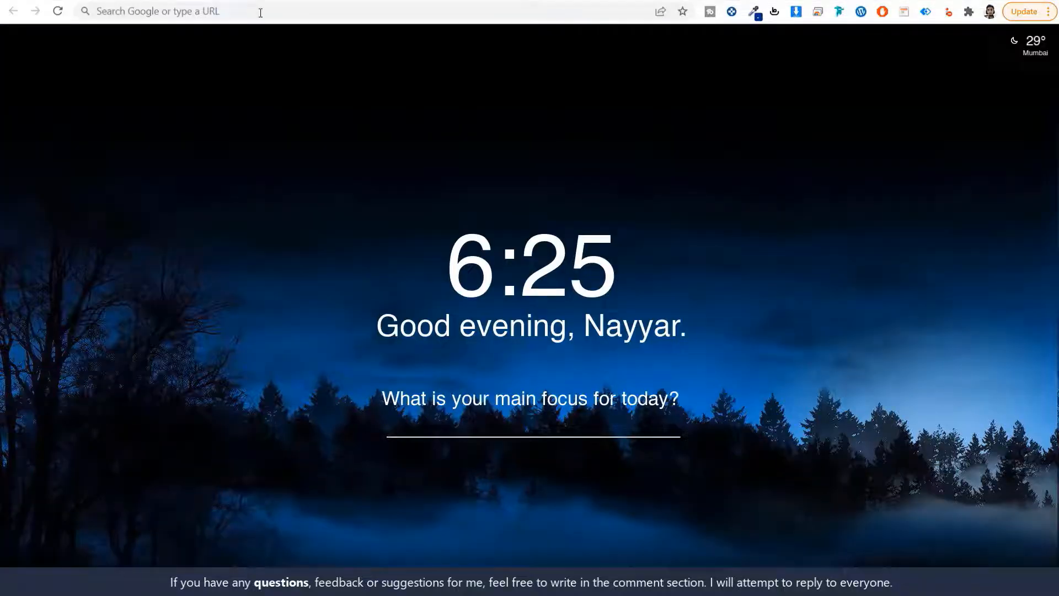
Load the site's public front page from the pasted link and scroll through it
left_click(261, 13)
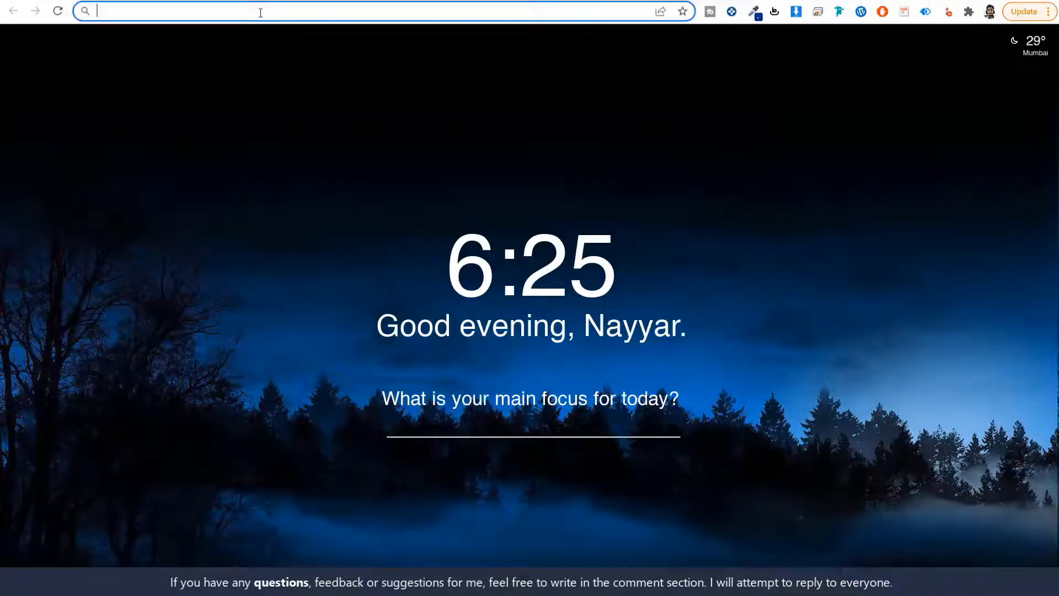
type("w3qna.com/a2")
key("Return")
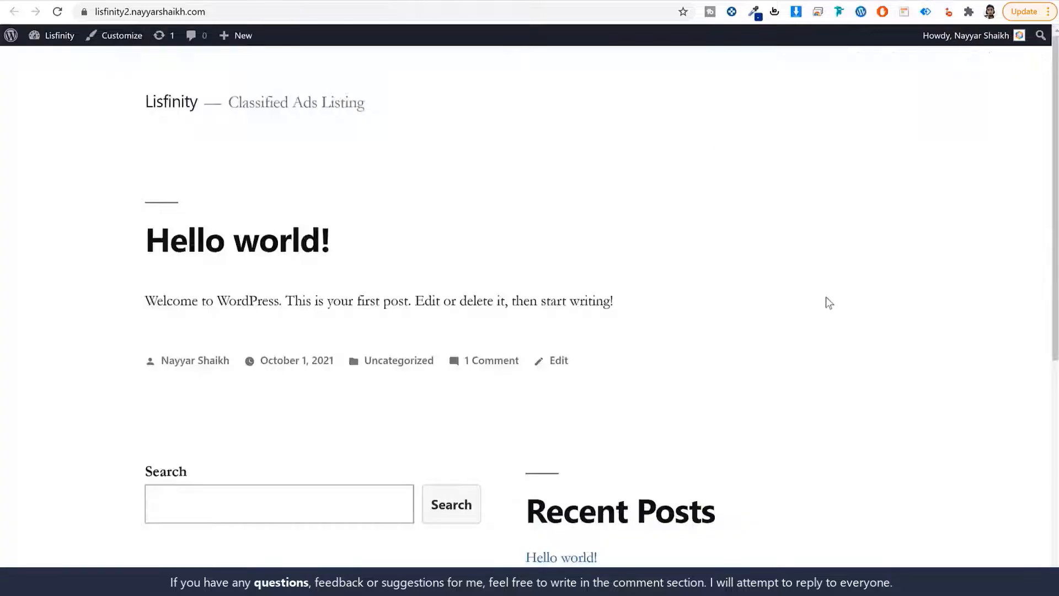
scroll(827, 301, "down", 7)
scroll(828, 301, "up", 7)
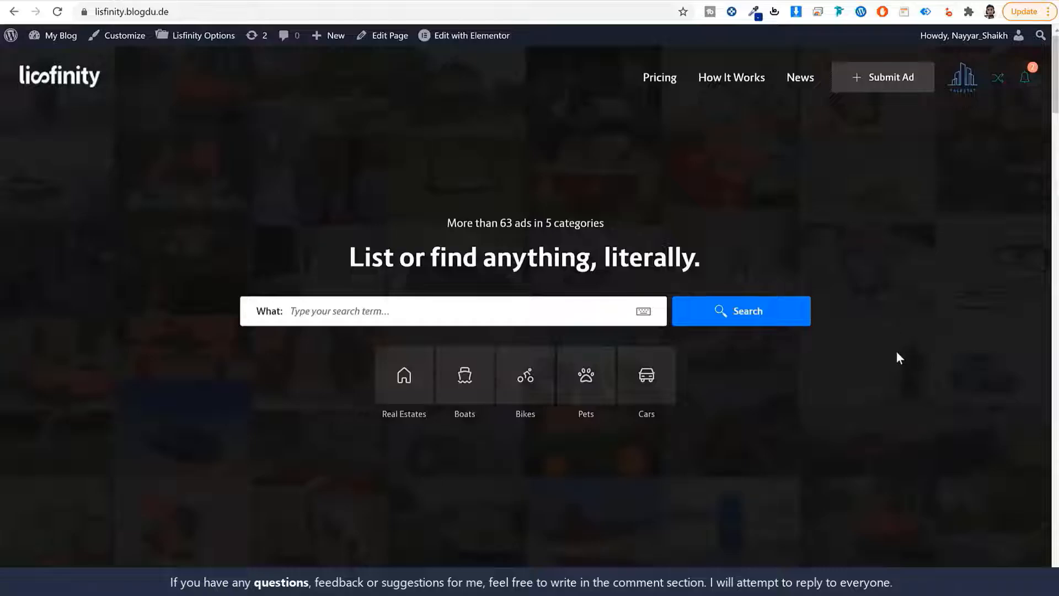
scroll(897, 353, "down", 5)
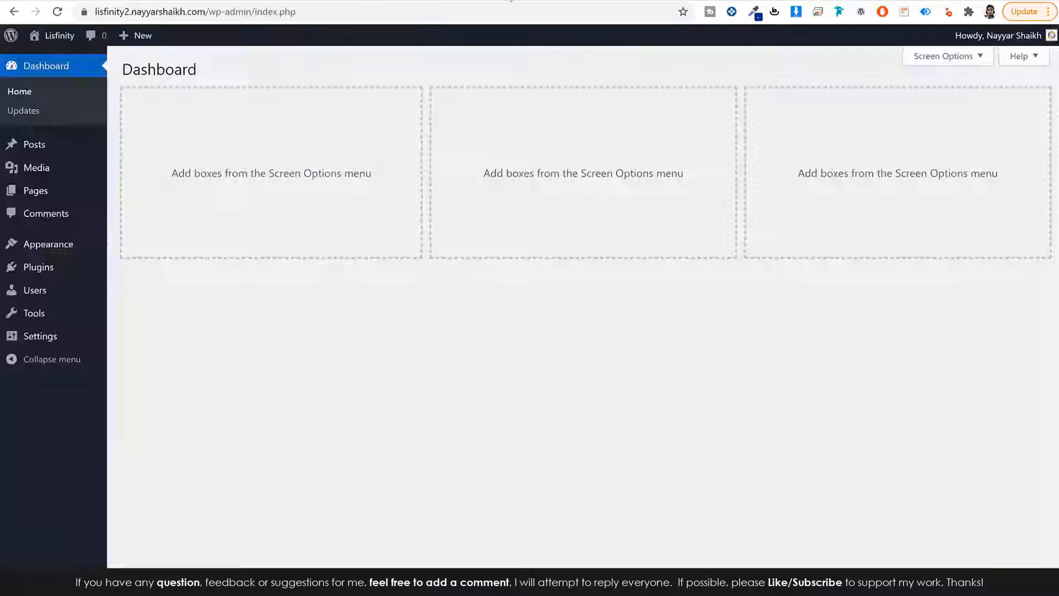
Open bloggdude.com/lis in a new tab to view the Lisfinity demo
key("ctrl+t")
type("bloggdude.com/lis")
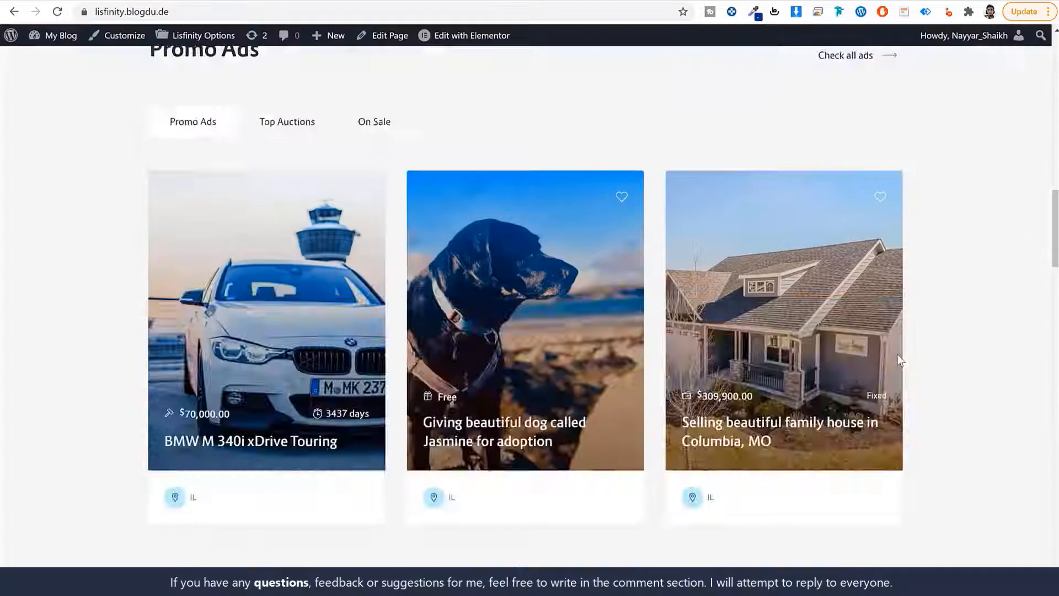
scroll(898, 359, "up", 5)
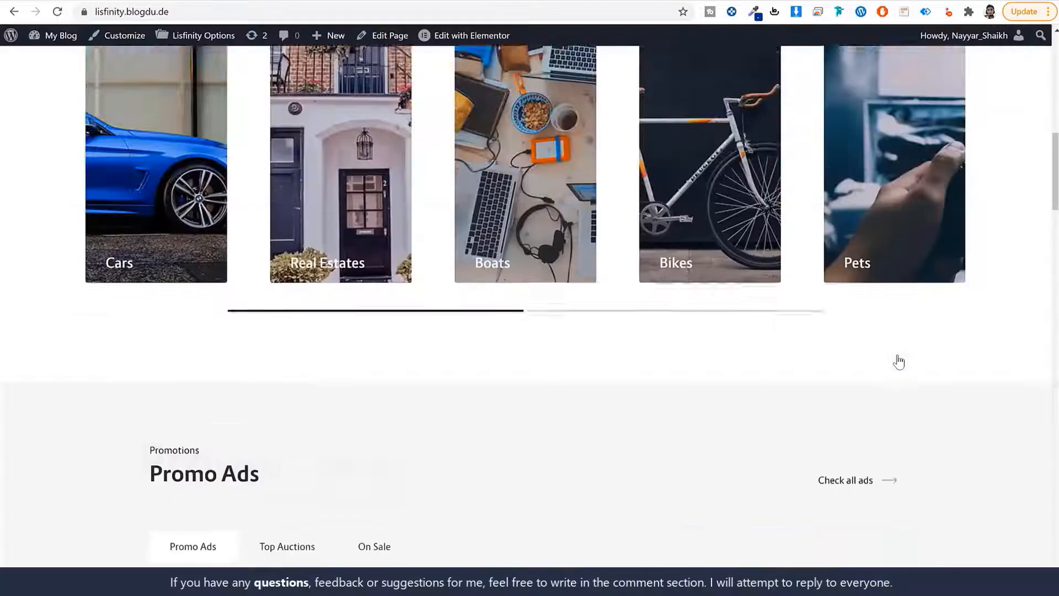
scroll(897, 361, "up", 5)
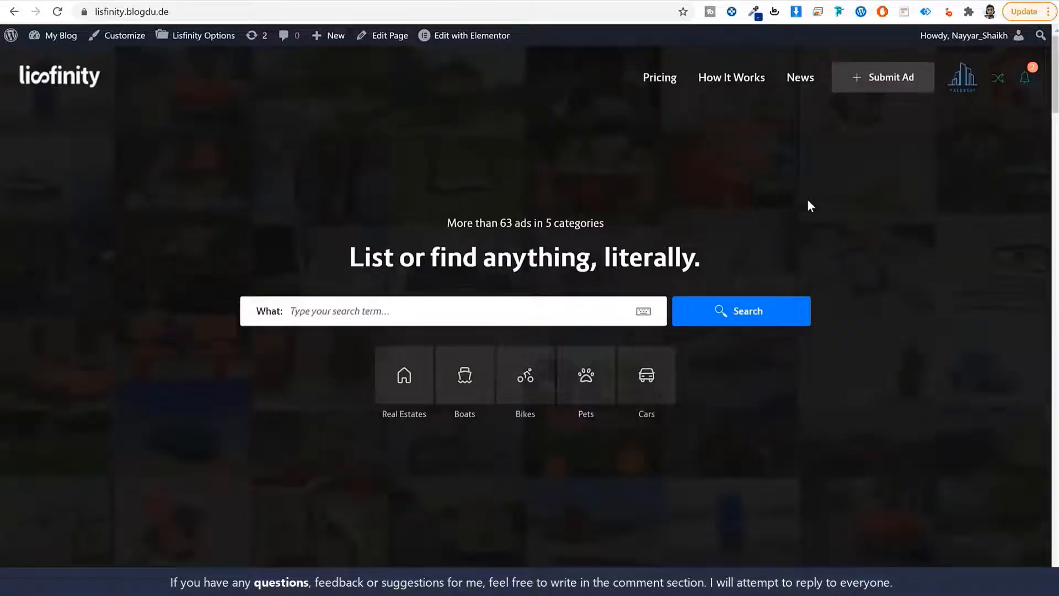
Return to the Dashboard tab and enter w3qna.com/fy in a new tab
left_click(261, 0)
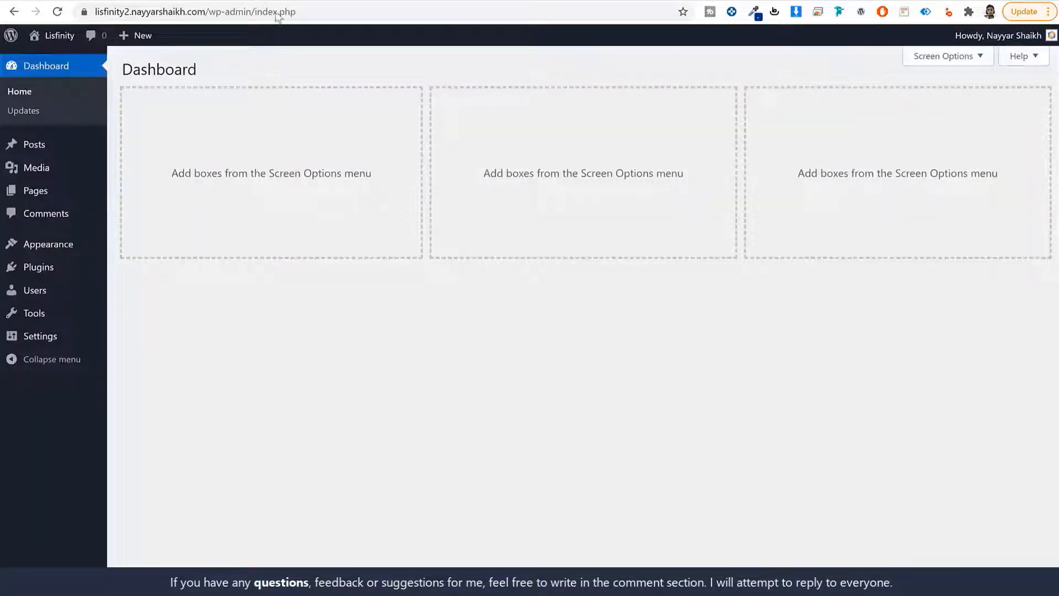
left_click(513, 2)
left_click(261, 11)
type("w3qna.com/fy")
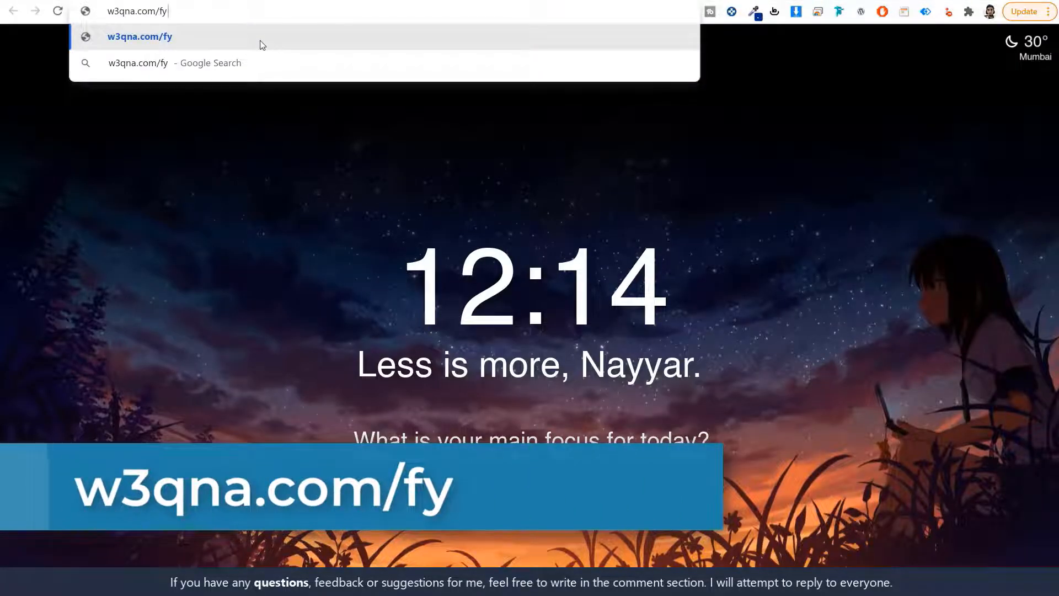
Visit the Lisfinity item page and point out the $59 price, future updates and 6 months support
key("Return")
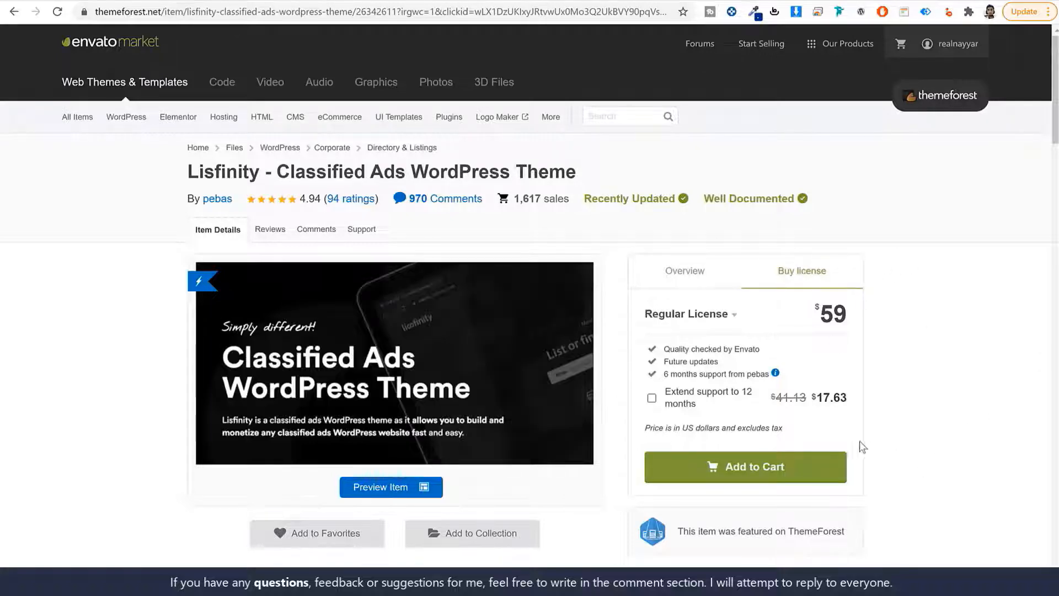
left_click_drag(850, 311, 811, 318)
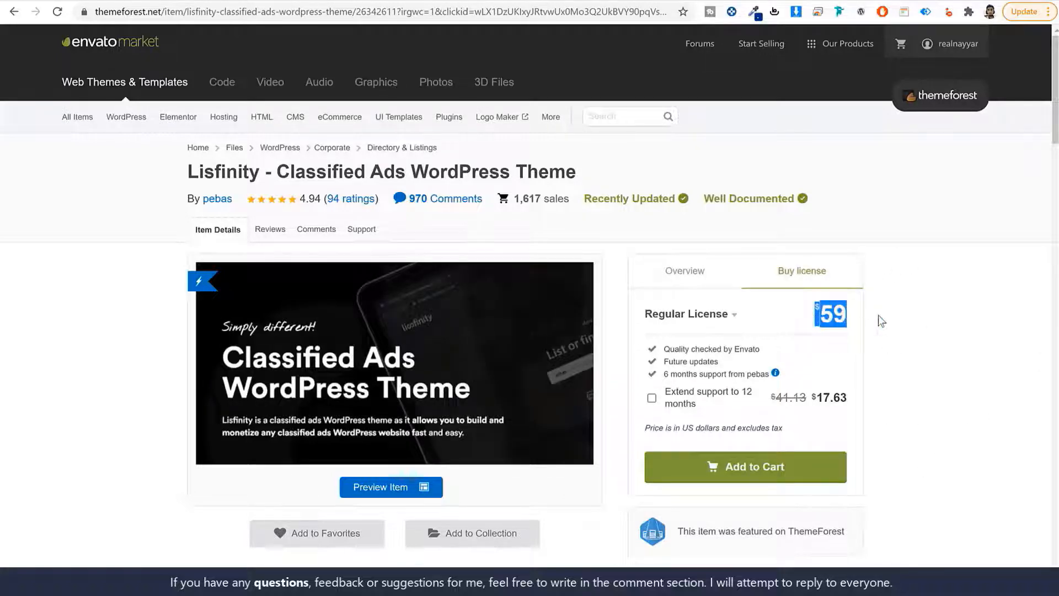
left_click(879, 316)
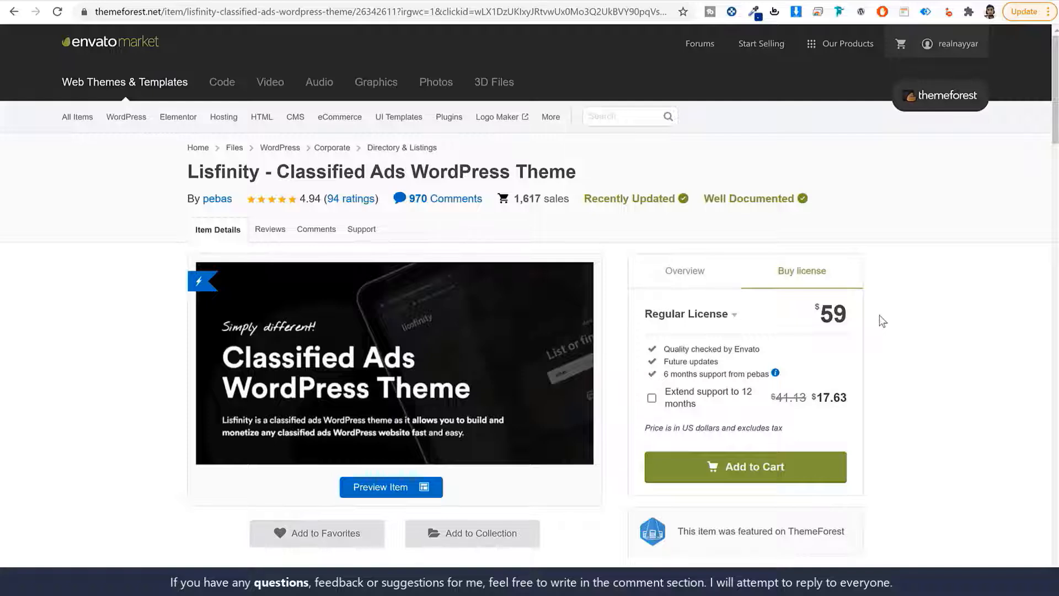
left_click_drag(859, 317, 810, 311)
left_click(924, 310)
left_click_drag(723, 361, 657, 362)
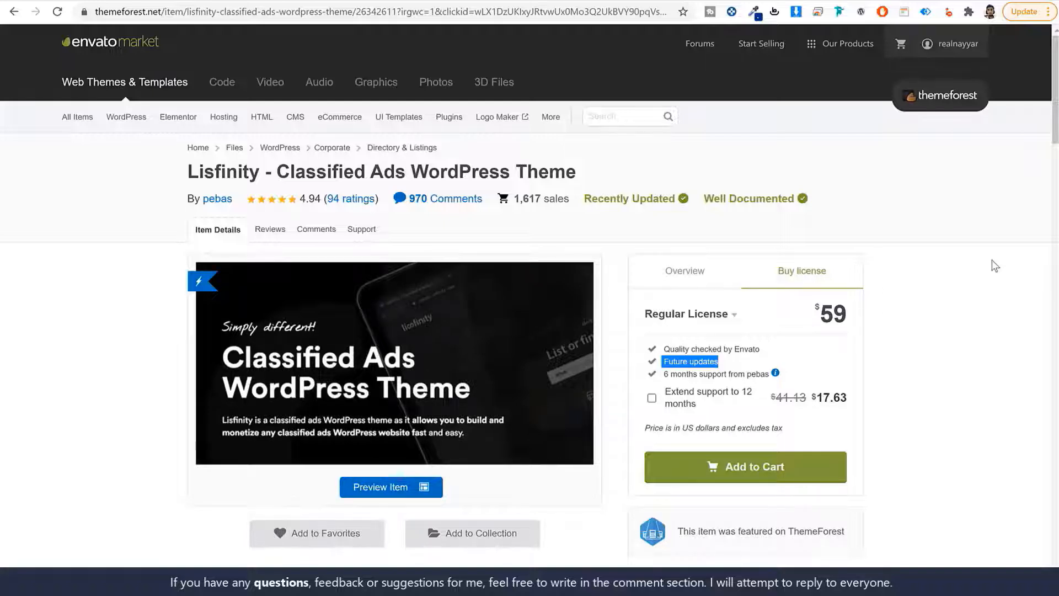
left_click(961, 328)
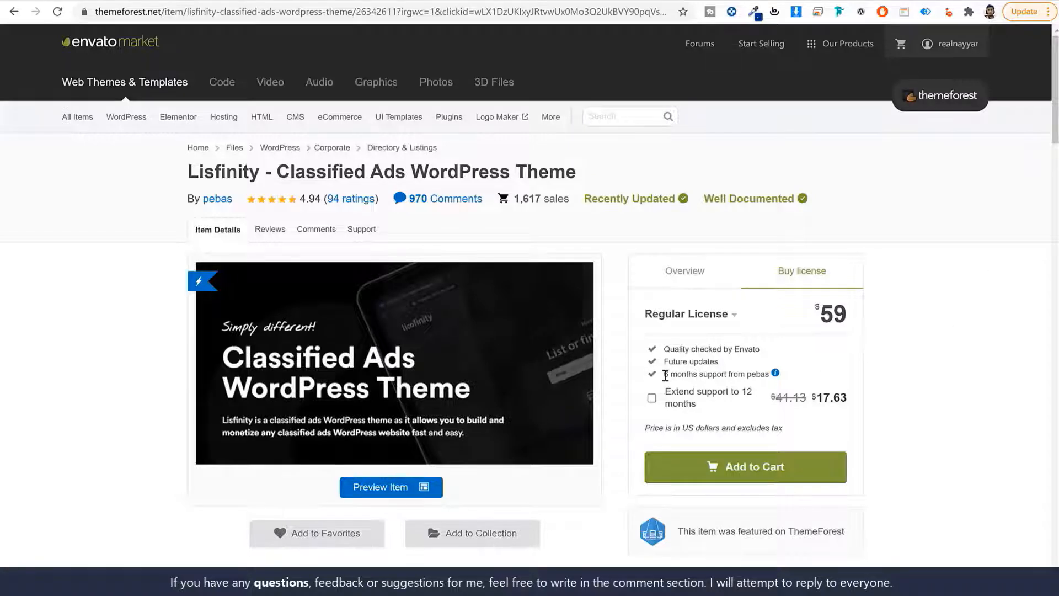
left_click_drag(663, 375, 758, 377)
left_click(946, 371)
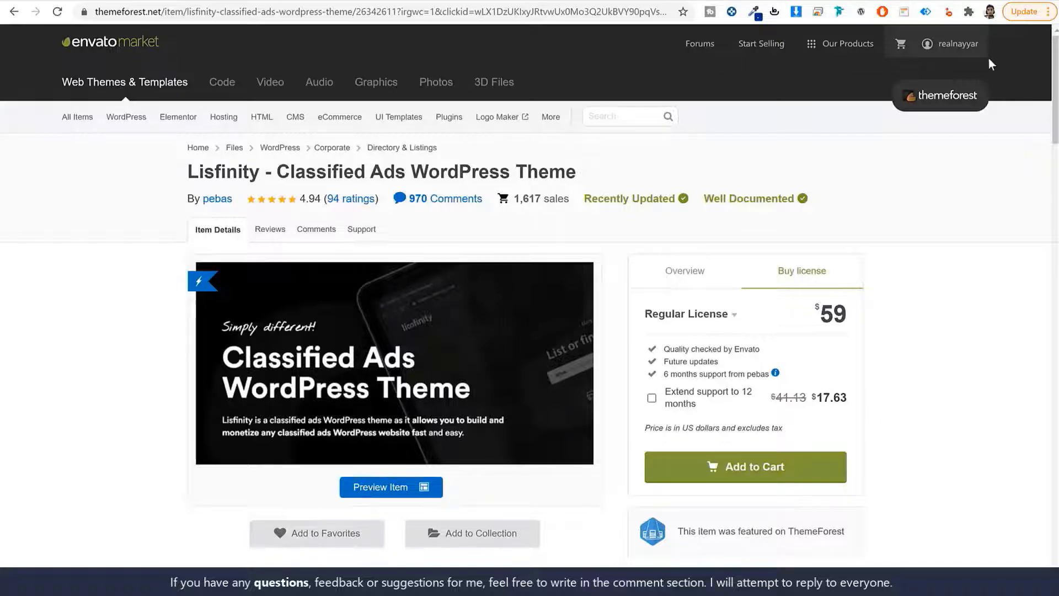
From the account's Downloads, download Lisfinity as the installable WordPress file only
mouse_move(947, 41)
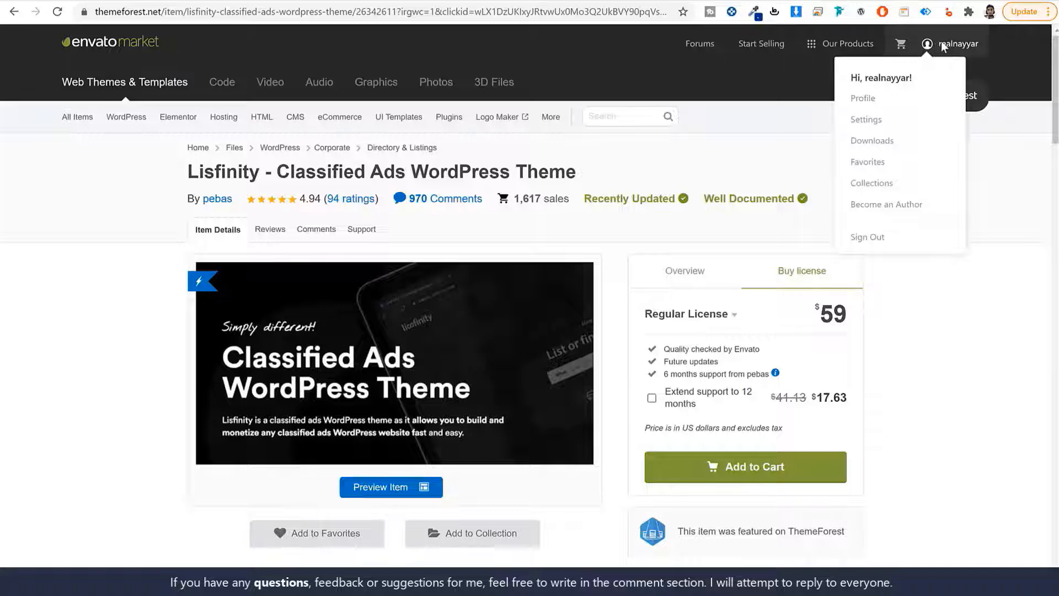
left_click(888, 142)
scroll(931, 295, "down", 5)
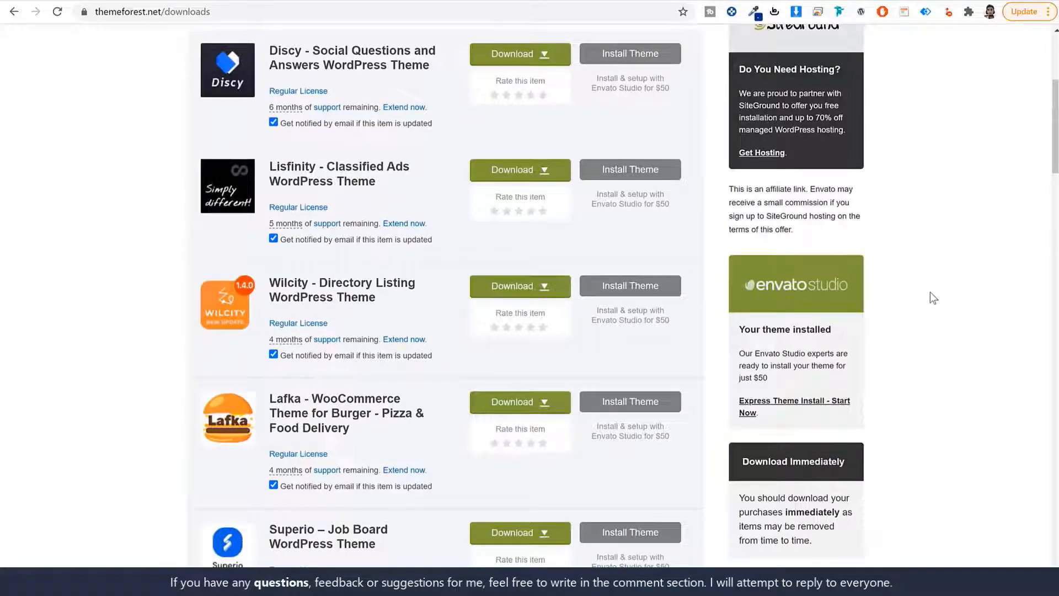
scroll(932, 292, "down", 1)
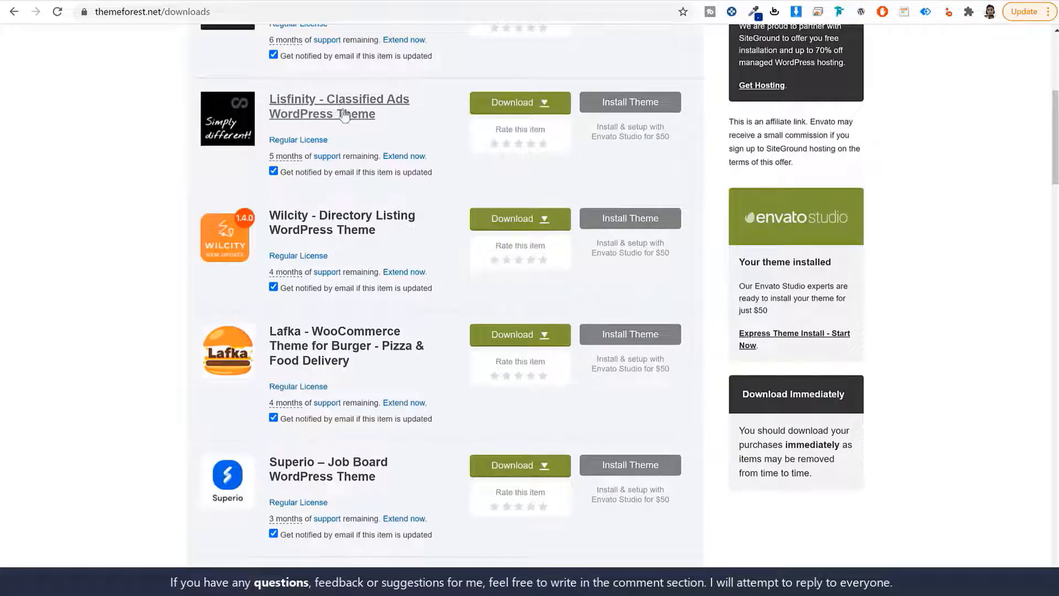
left_click(496, 110)
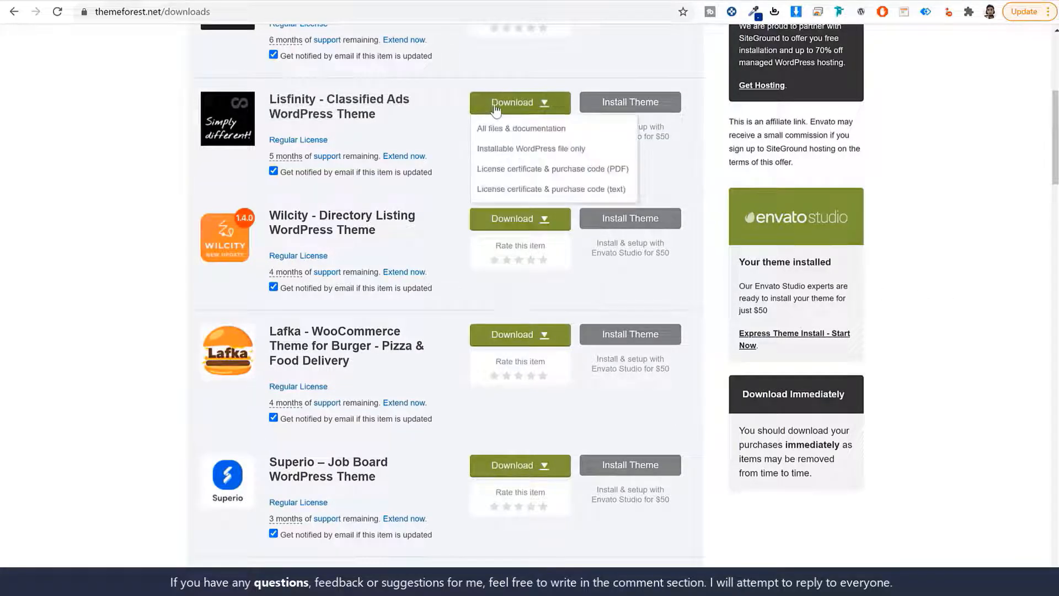
left_click(525, 156)
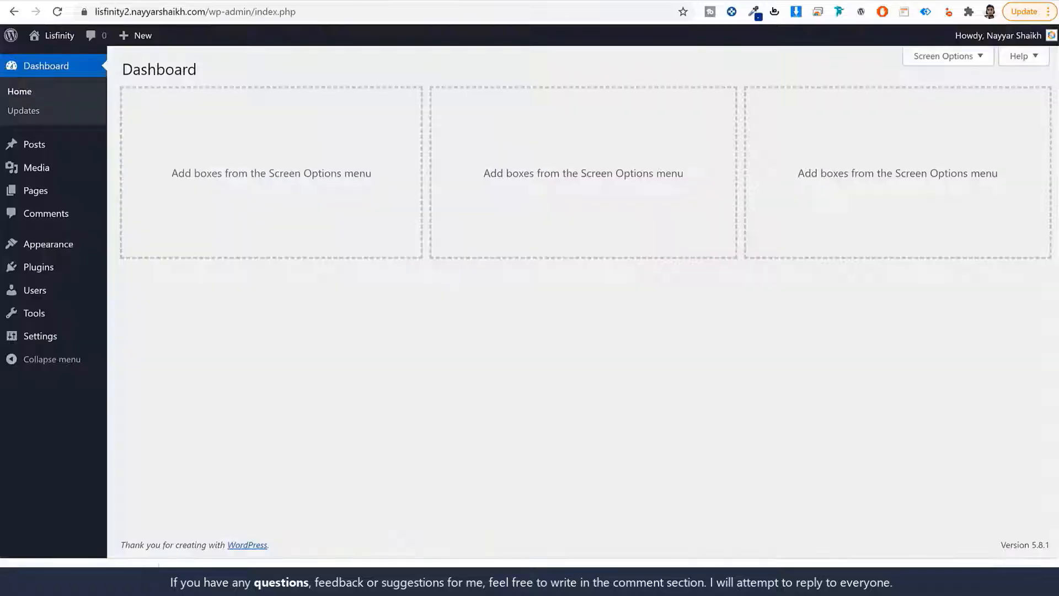
Upload the Lisfinity zip via Themes > Add New > Upload Theme, install it and activate it
left_click(77, 244)
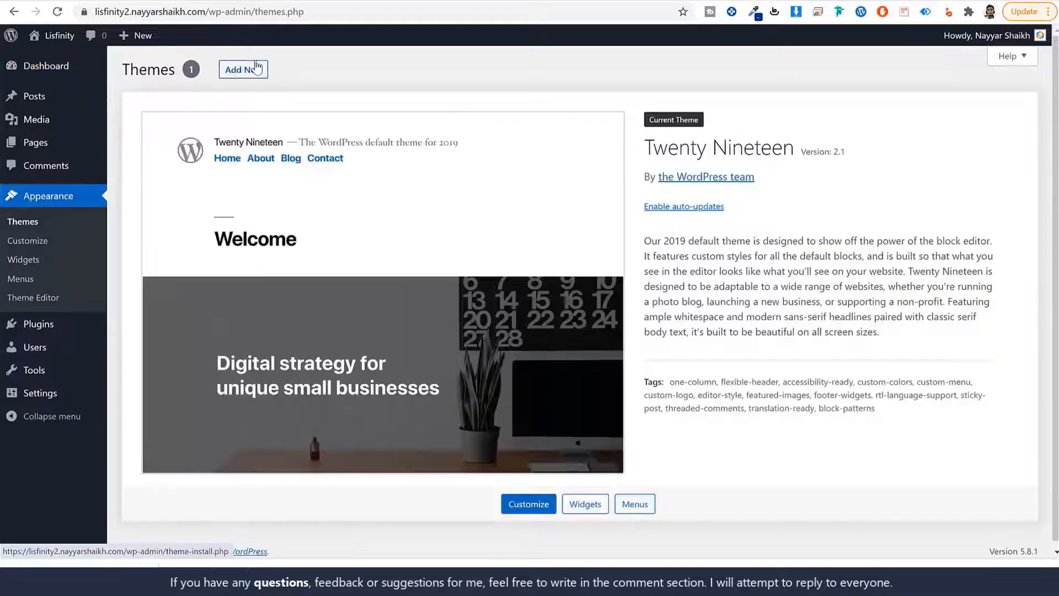
left_click(255, 68)
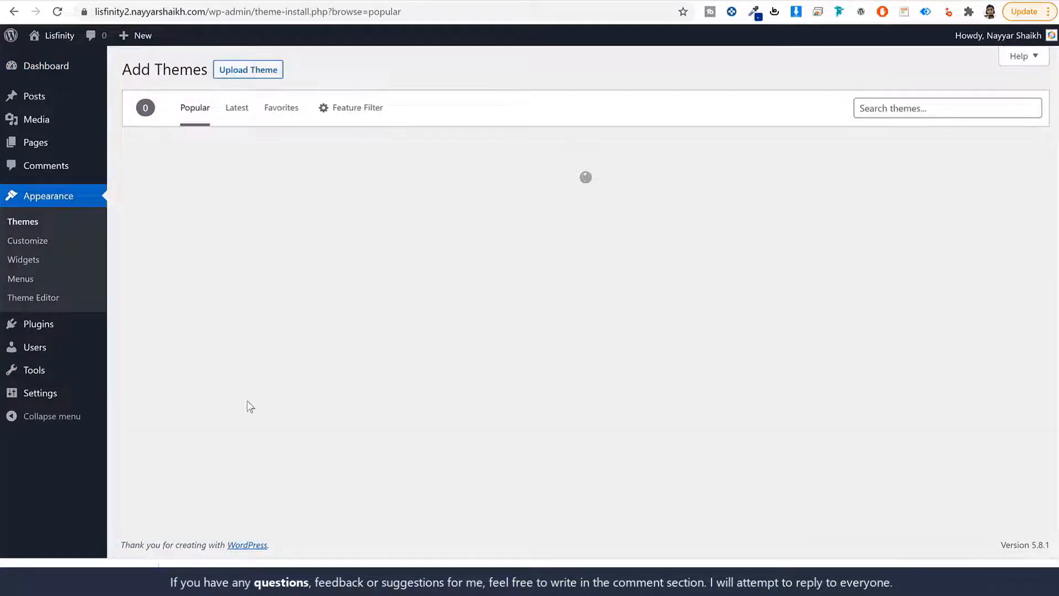
left_click(232, 70)
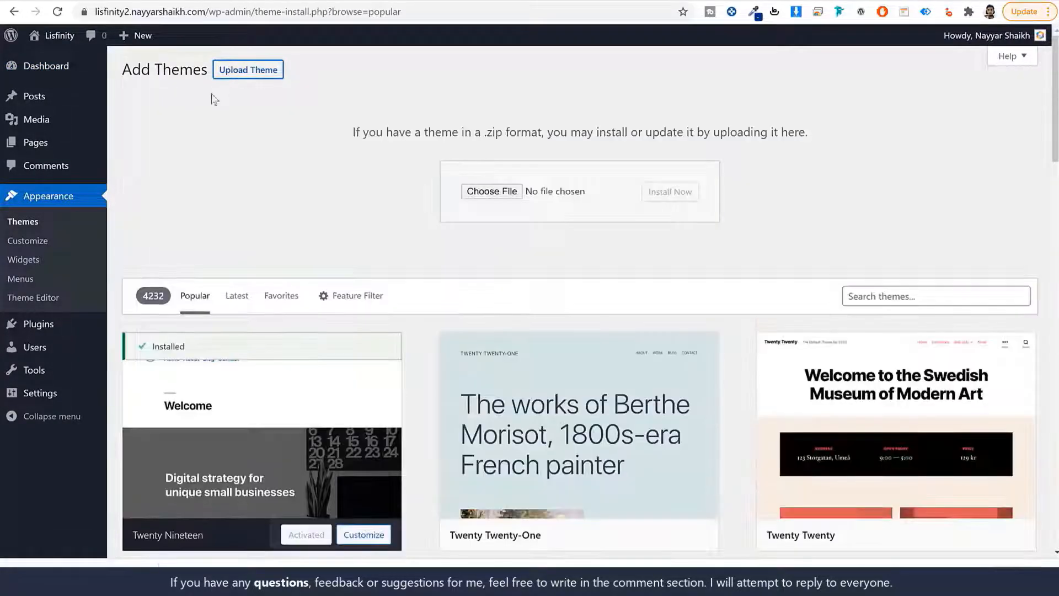
left_click(481, 191)
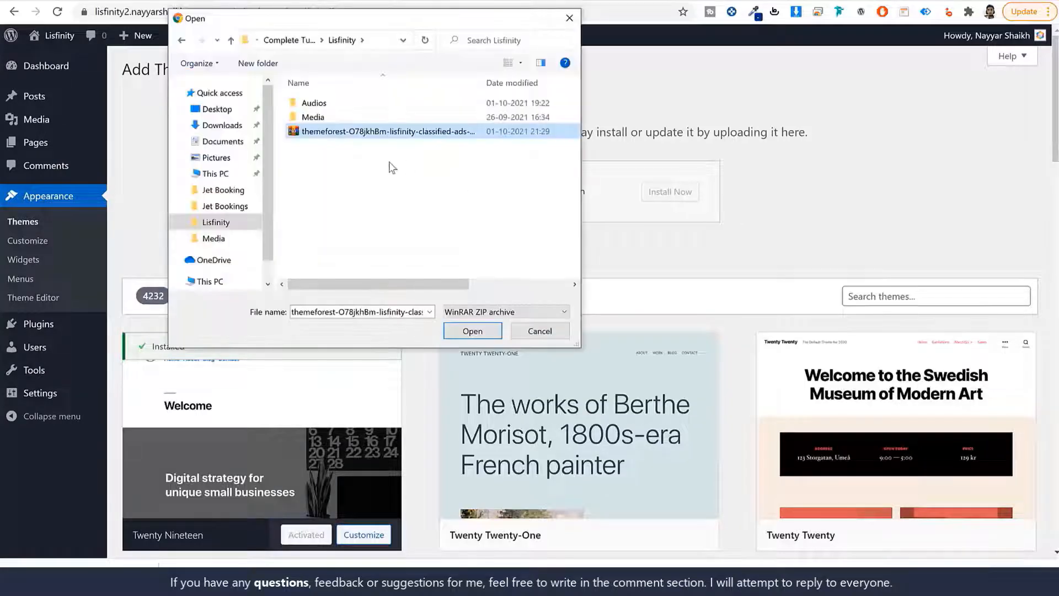
left_click(471, 330)
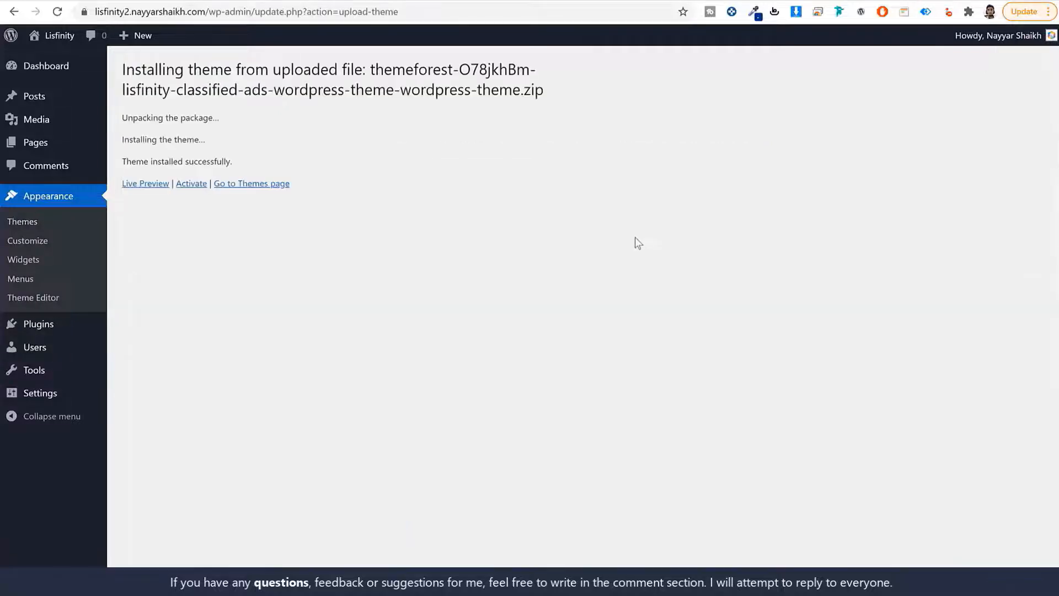
left_click(184, 189)
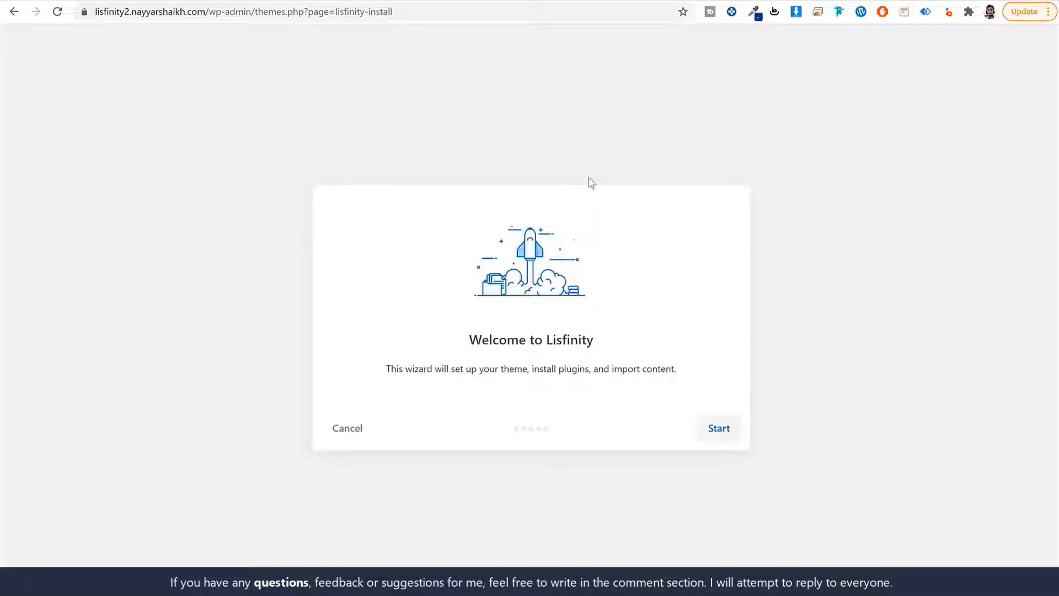
Run the Lisfinity wizard through the requirements check, installing the child theme and required plugins
left_click(720, 430)
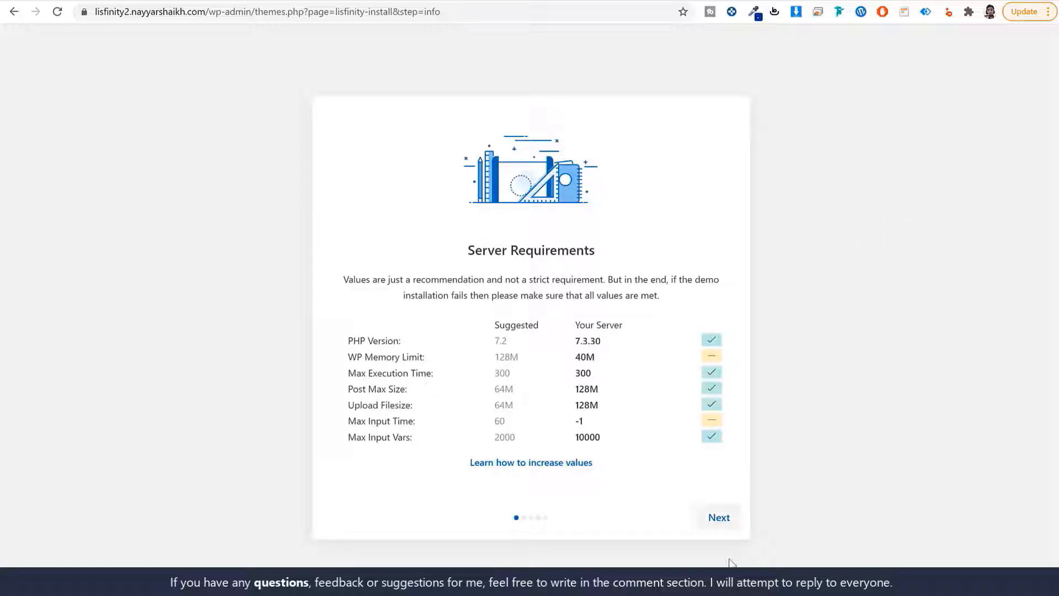
left_click(719, 516)
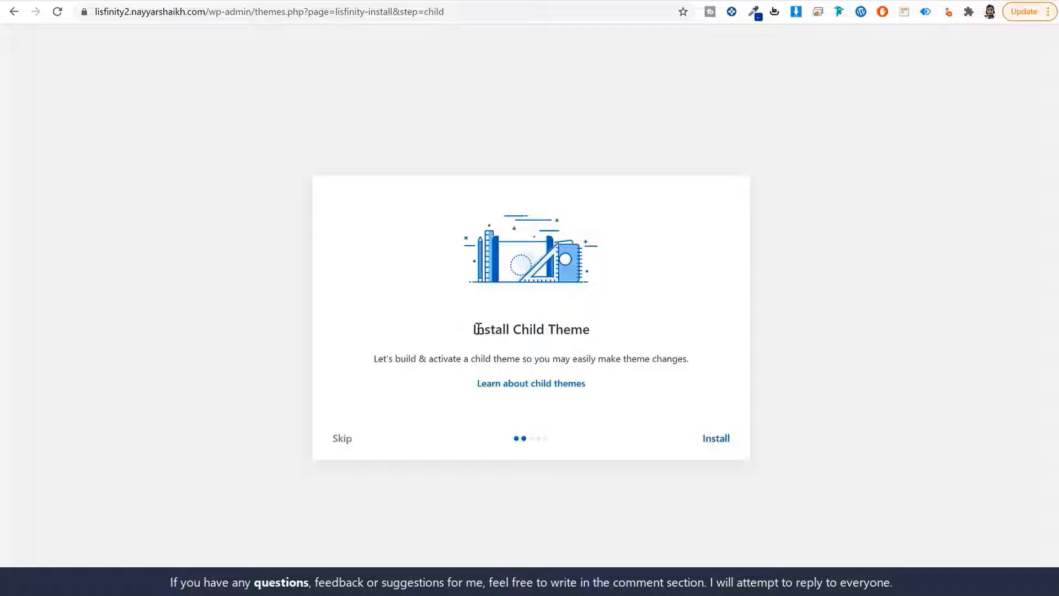
left_click_drag(478, 329, 593, 331)
left_click(720, 441)
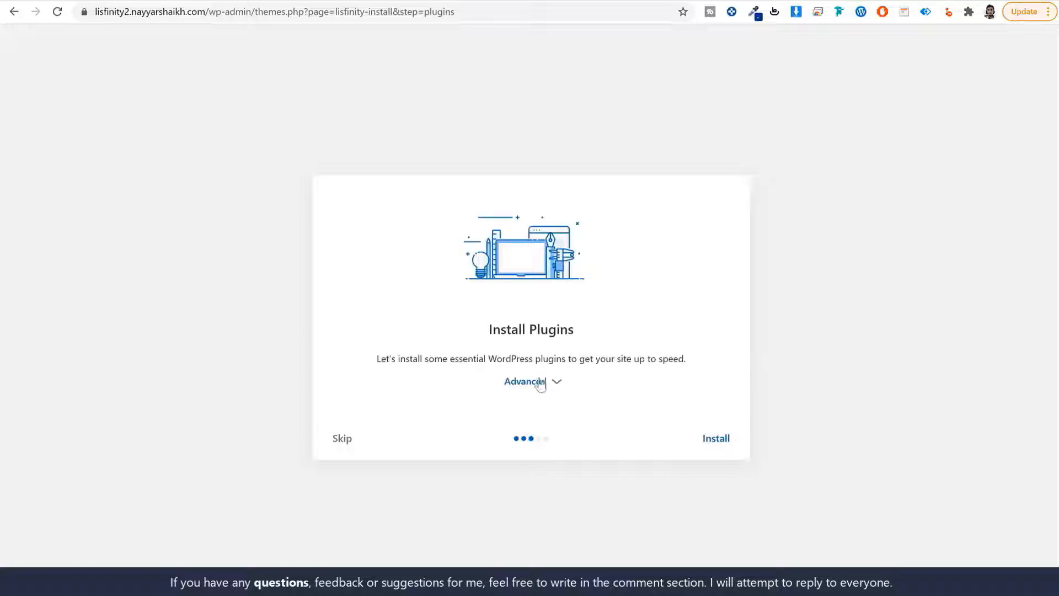
left_click(558, 381)
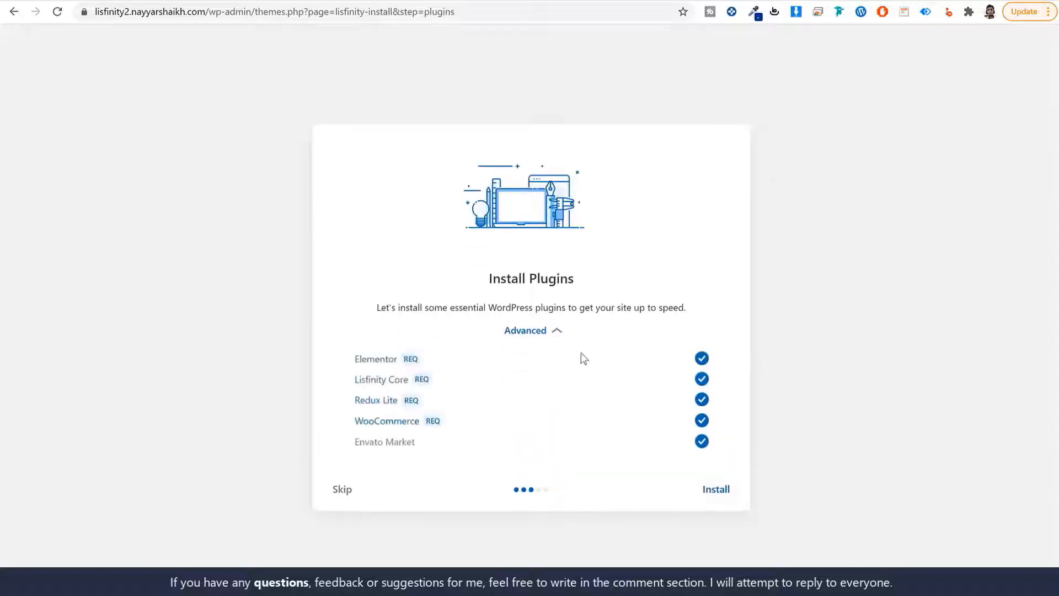
left_click(715, 490)
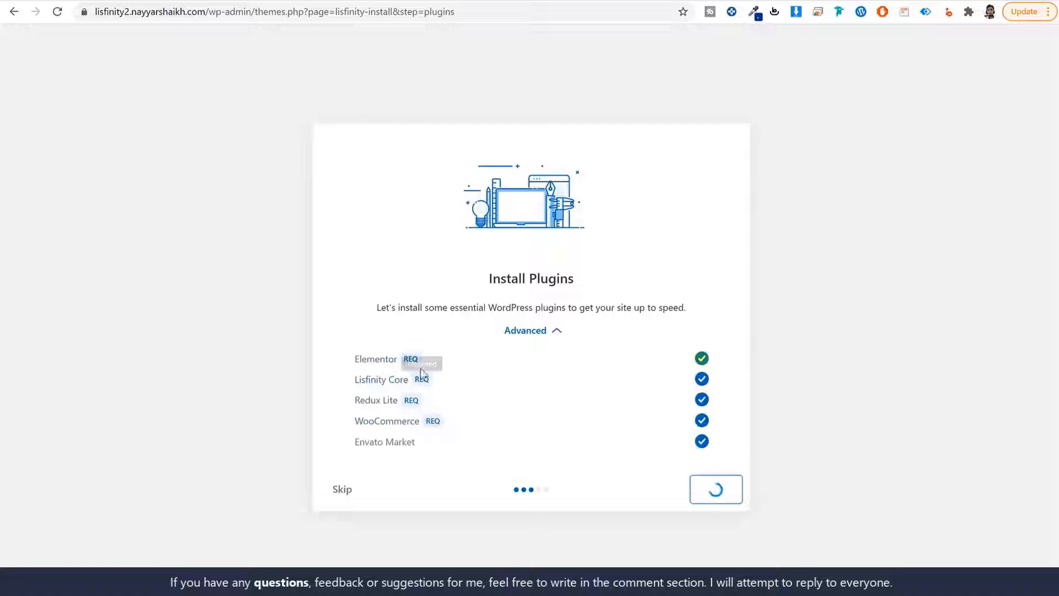
left_click_drag(354, 358, 388, 380)
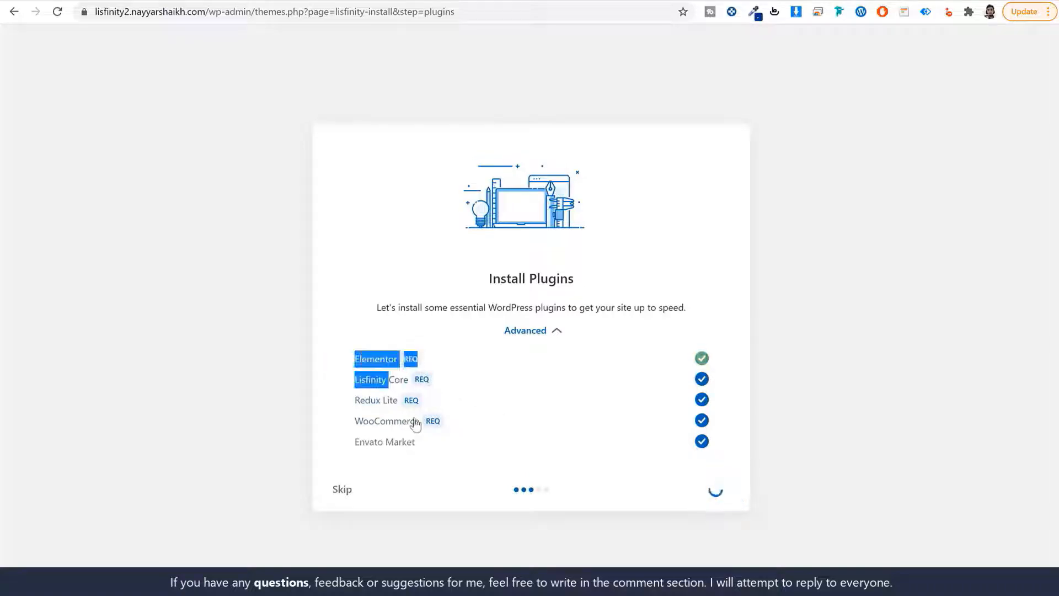
left_click_drag(414, 423, 435, 530)
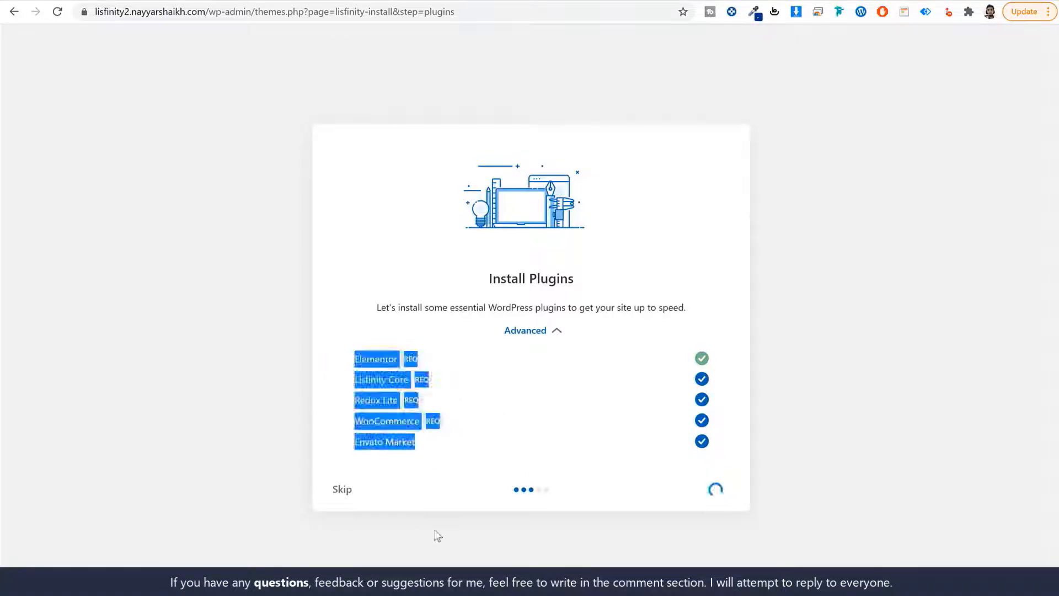
left_click(437, 535)
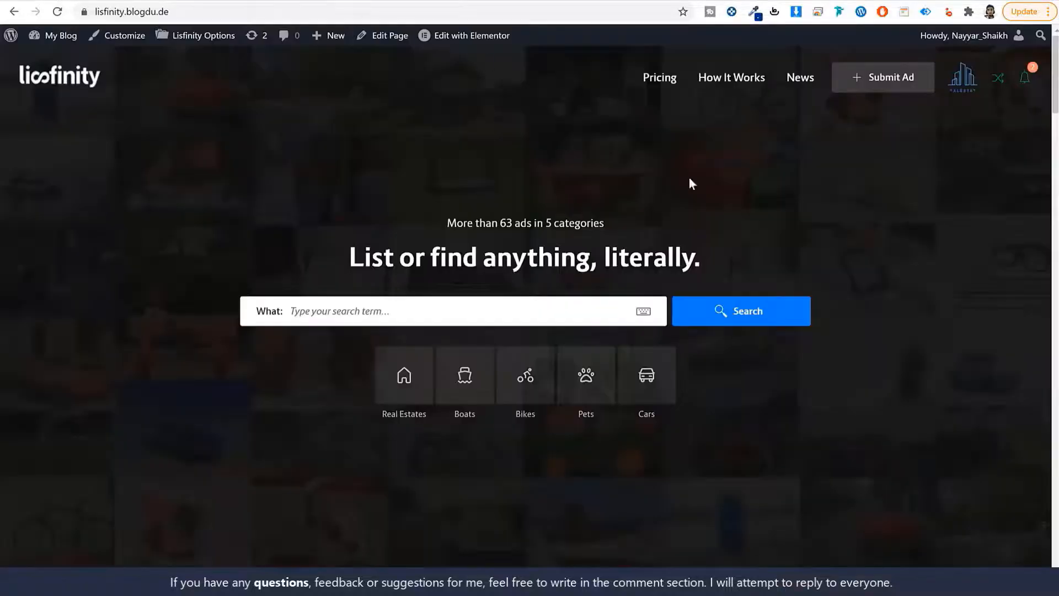
Review the Classic - All Categories demo option, then skip the demo content import
scroll(803, 321, "down", 8)
scroll(624, 350, "down", 20)
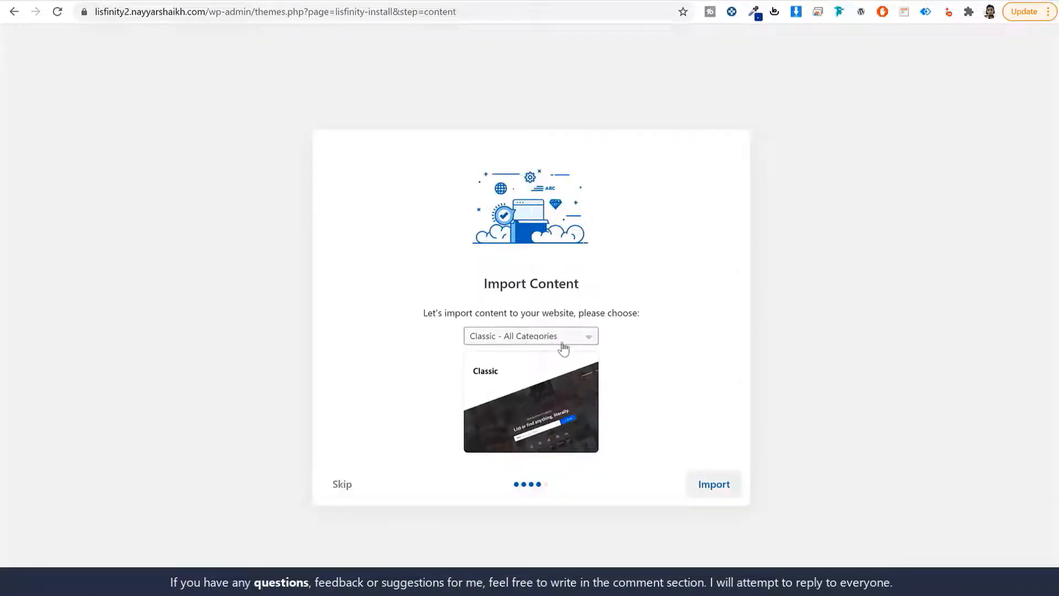
left_click(524, 342)
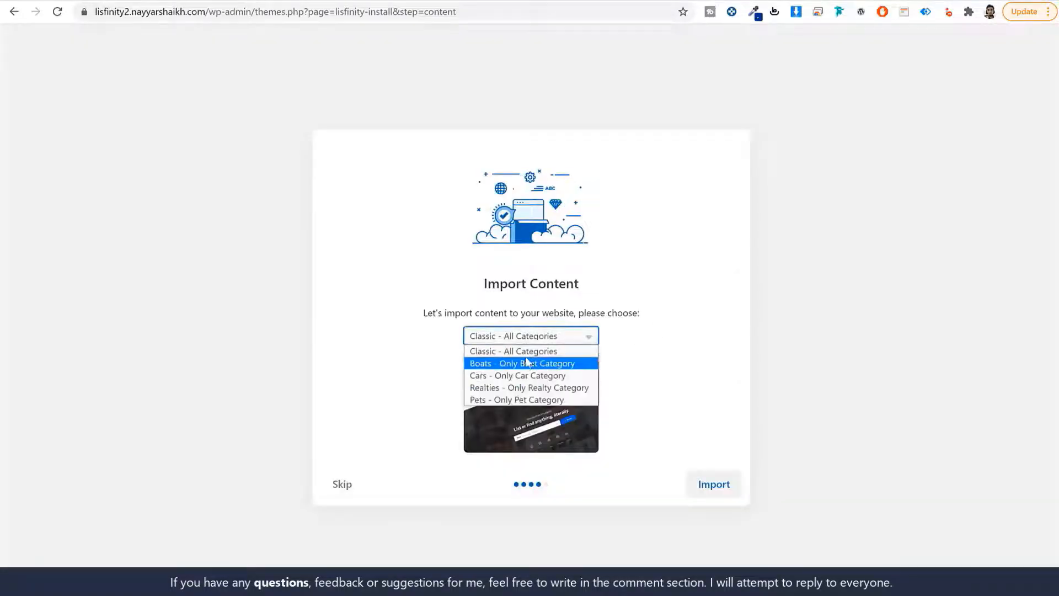
left_click(663, 369)
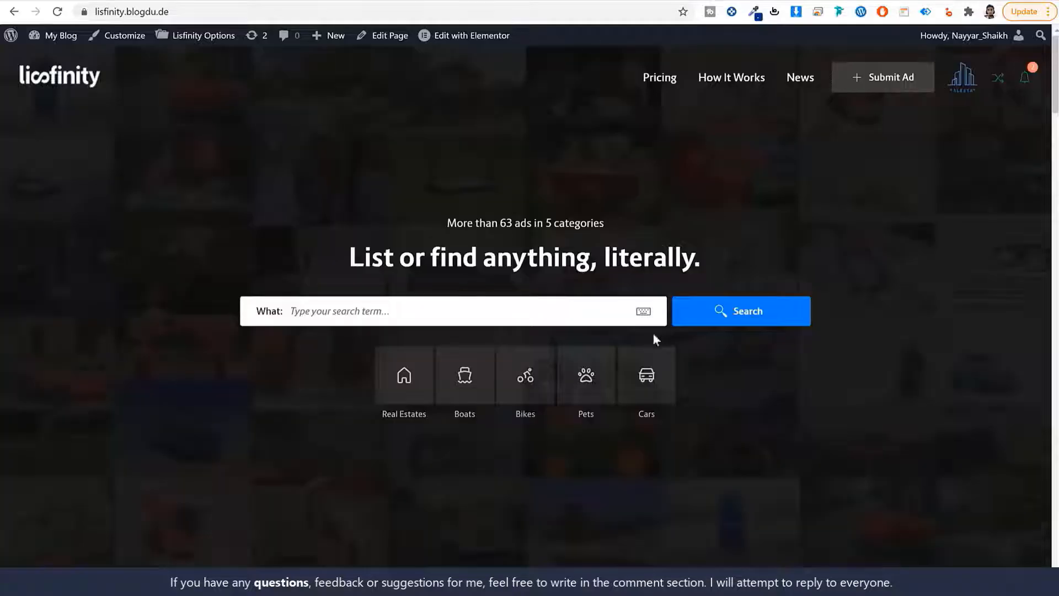
scroll(656, 339, "down", 15)
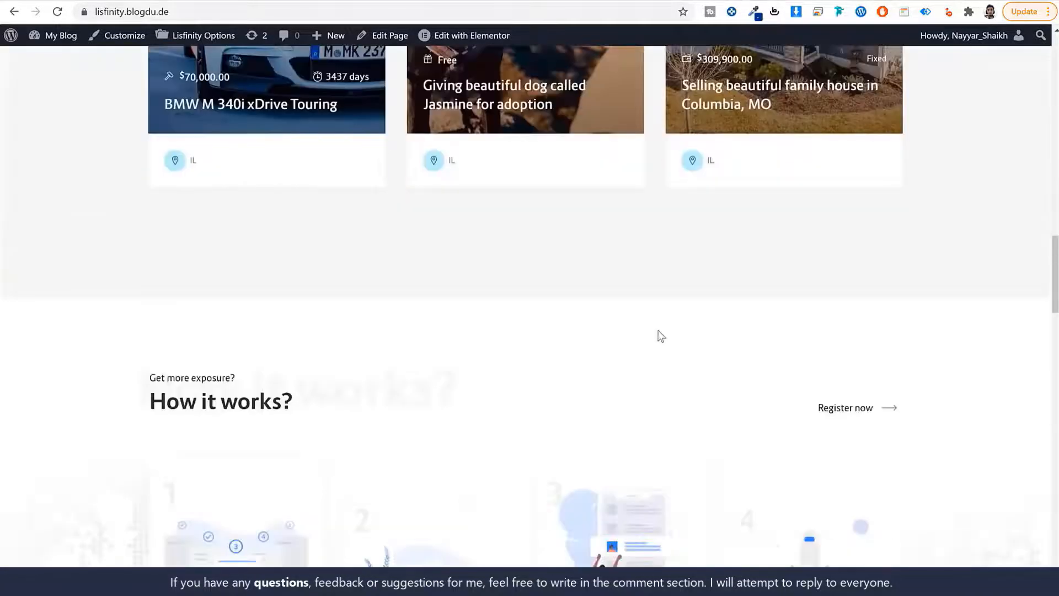
scroll(661, 336, "up", 15)
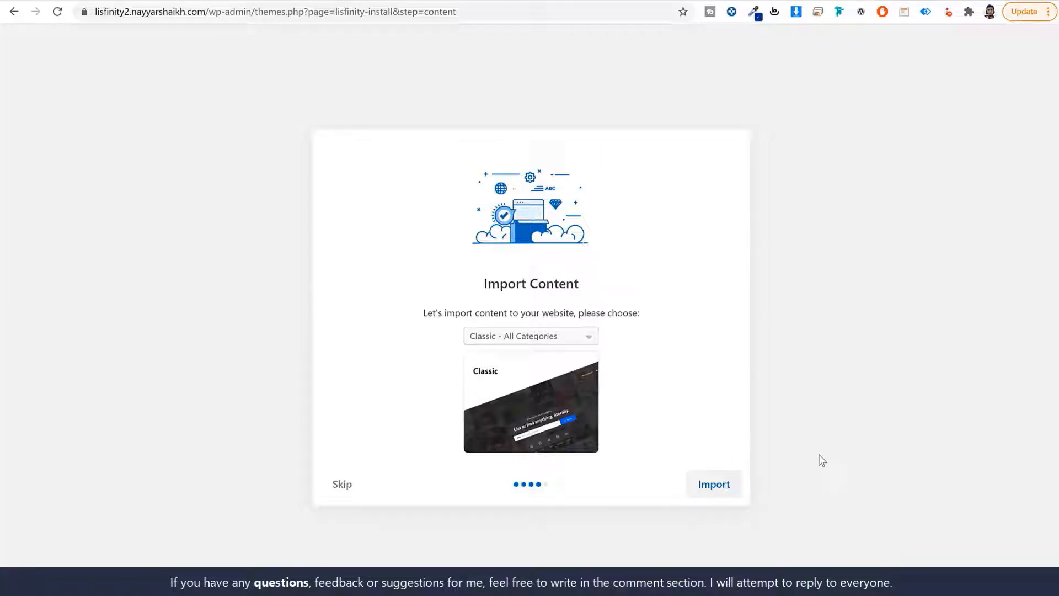
left_click(343, 485)
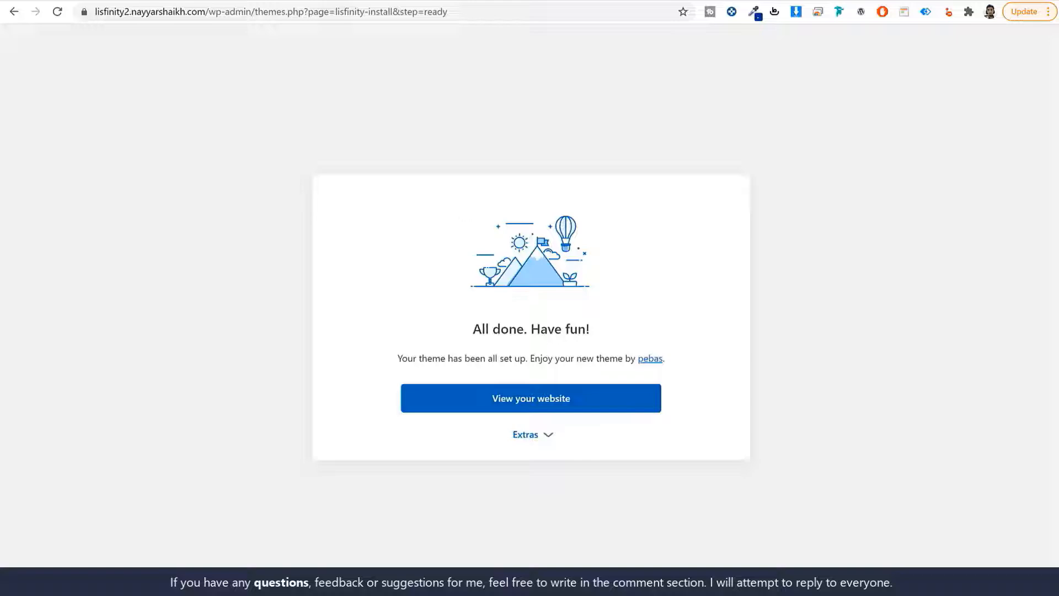
Trim the address to /wp-admin and load the admin Dashboard
left_click_drag(258, 11, 604, 71)
key("BackSpace")
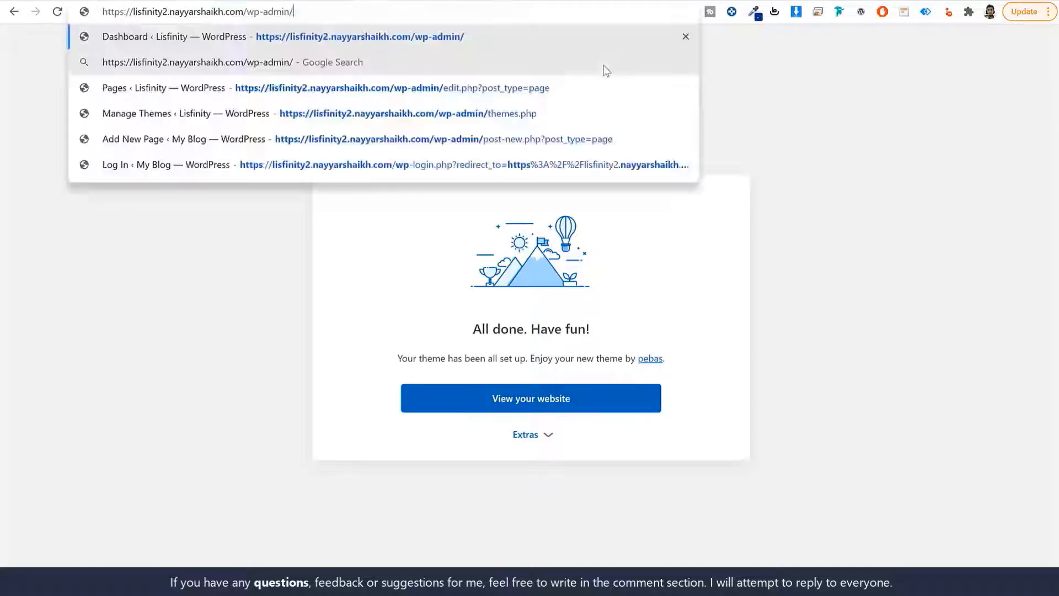
key("Return")
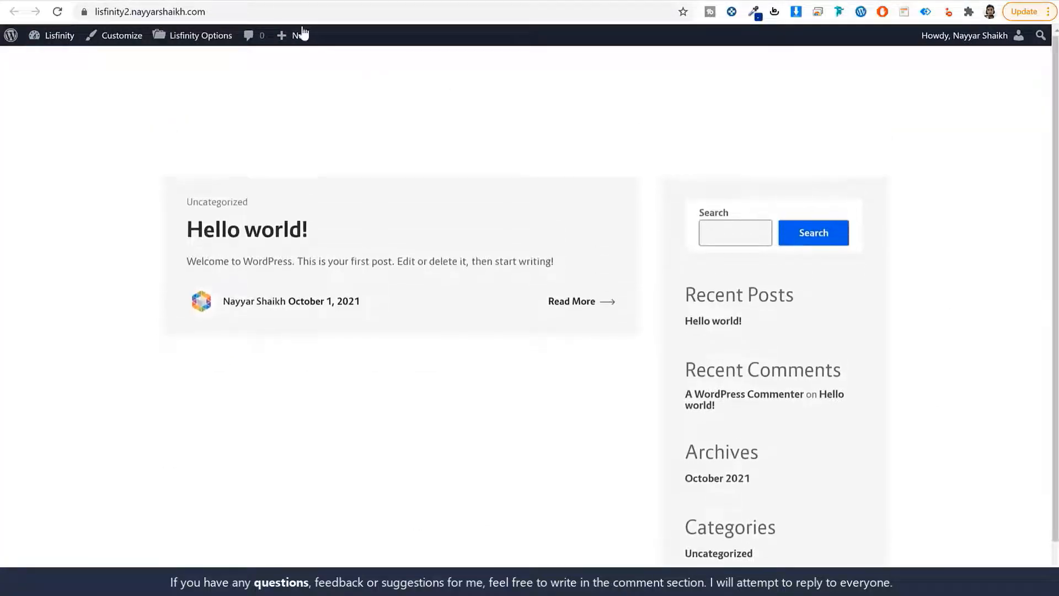
left_click(261, 0)
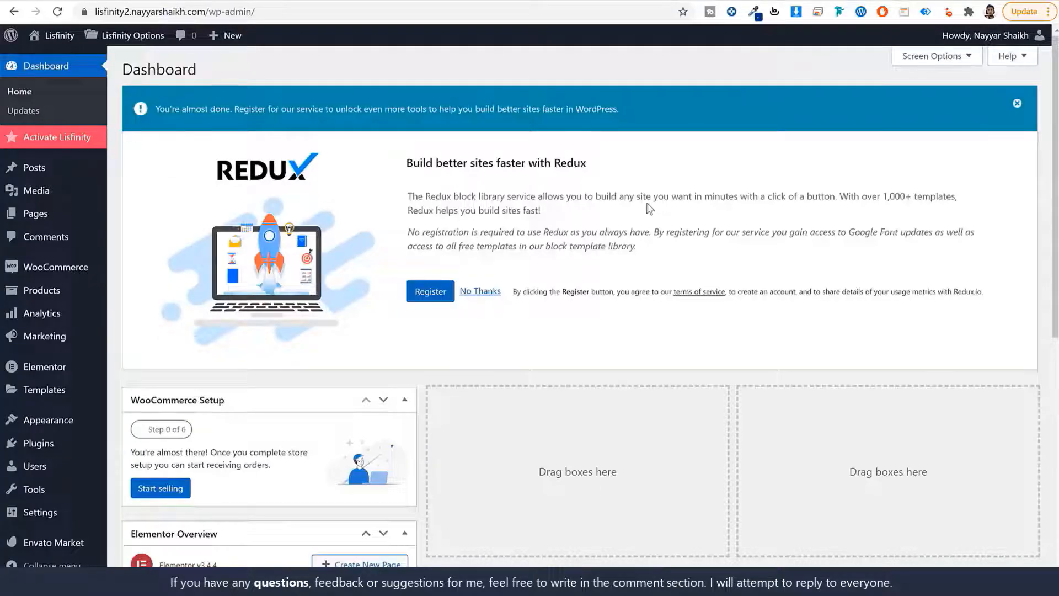
Dismiss the Redux notice and hide the WooCommerce Setup and Elementor Overview Dashboard boxes
left_click(1016, 103)
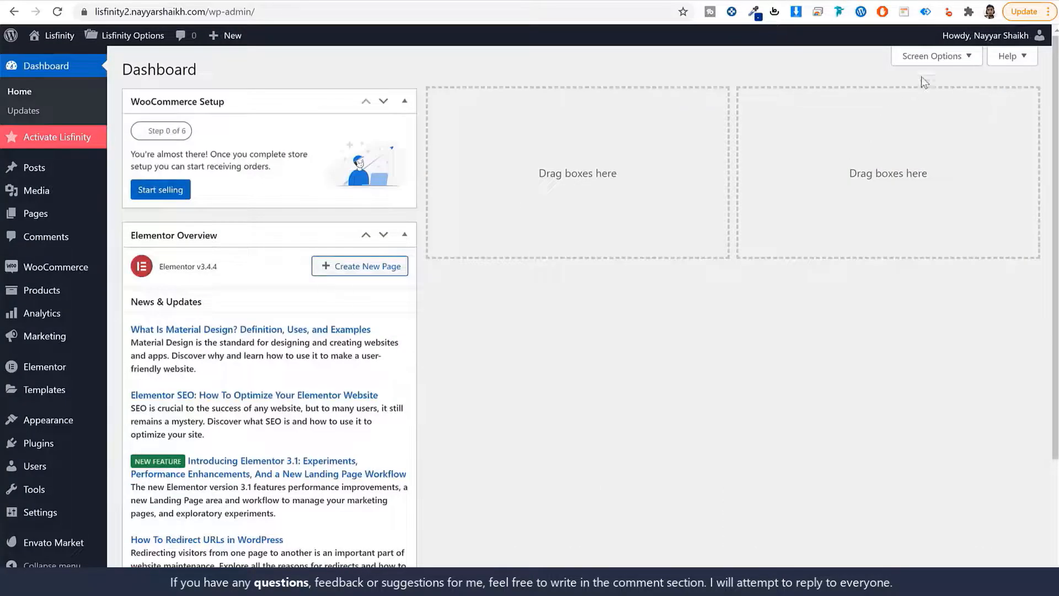
left_click(927, 57)
left_click(213, 115)
left_click(294, 118)
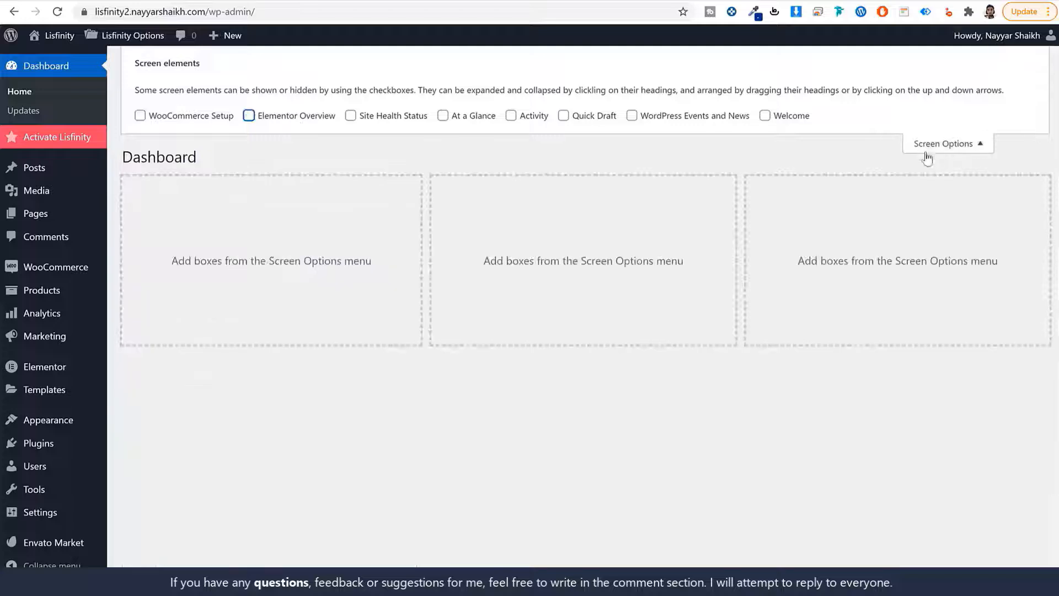
left_click(932, 144)
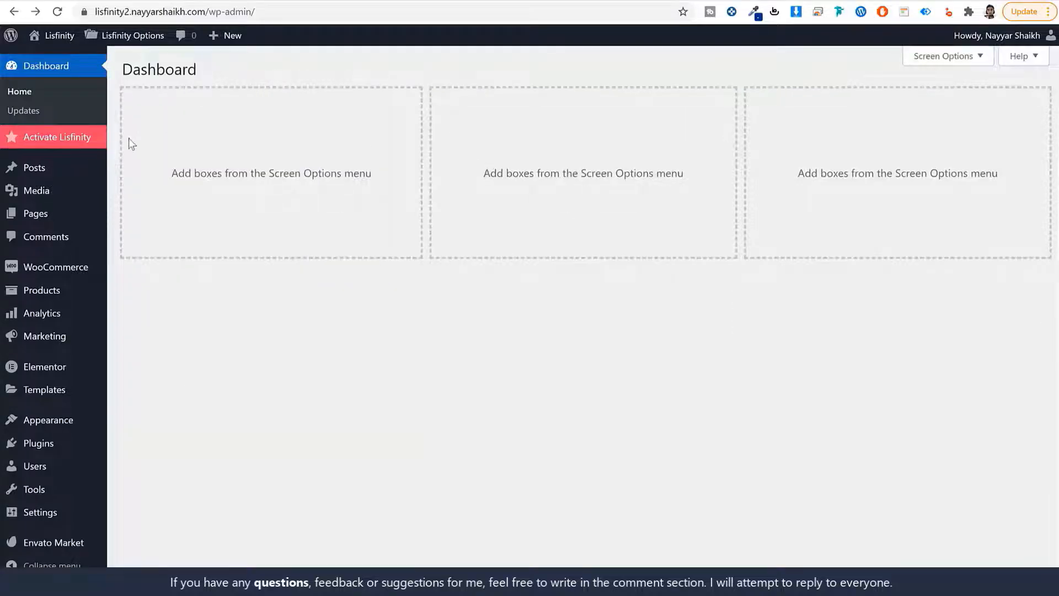
left_click(63, 139)
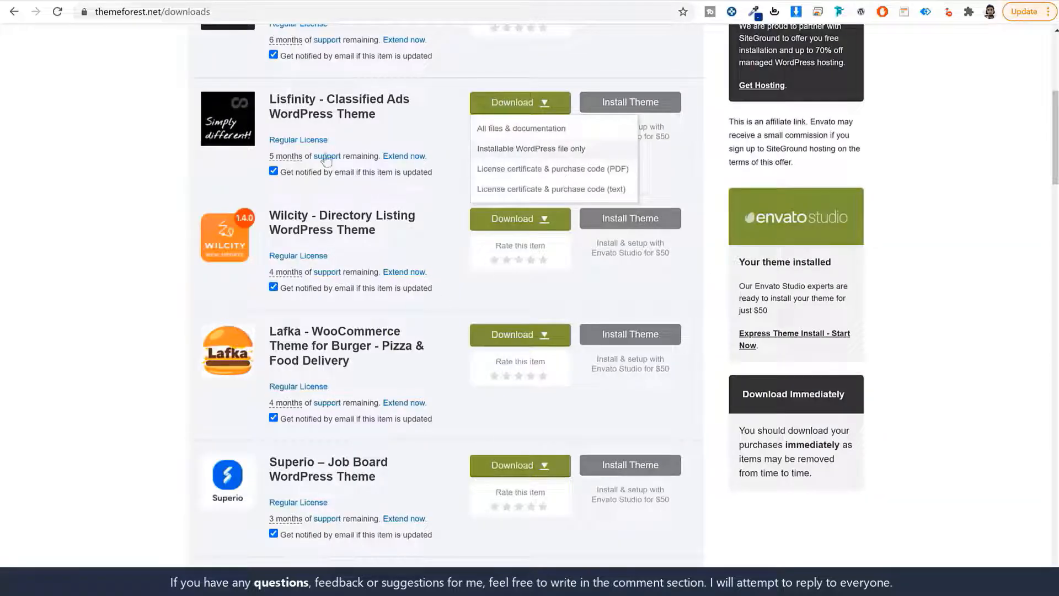
Copy the Lisfinity purchase code from ThemeForest into the License code field and activate the license
left_click(307, 122)
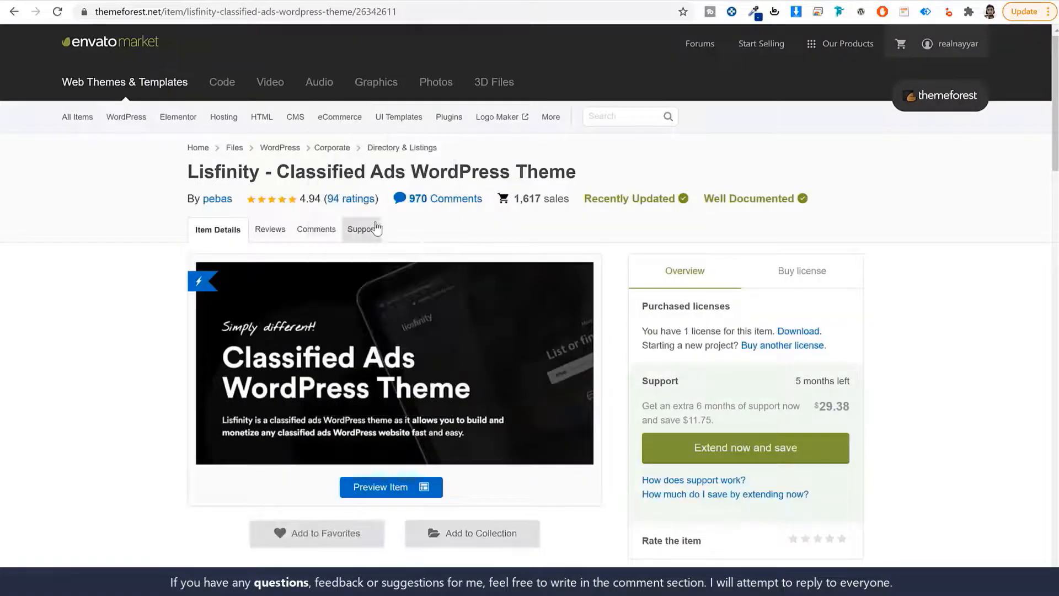
left_click(377, 227)
scroll(377, 227, "down", 8)
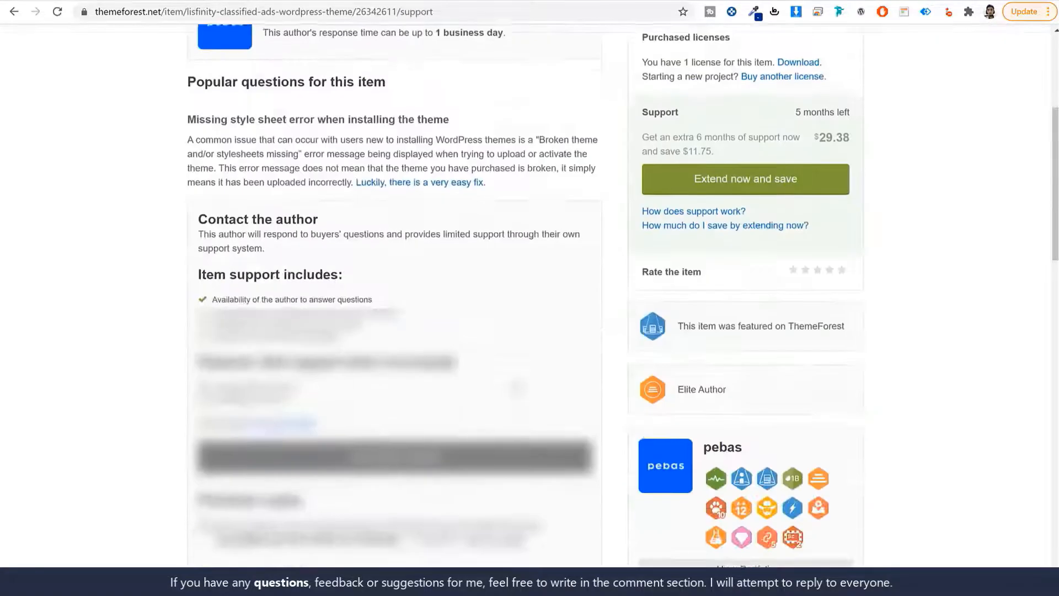
left_click_drag(220, 336, 397, 337)
key("ctrl+c")
key("ctrl+Tab")
left_click(319, 151)
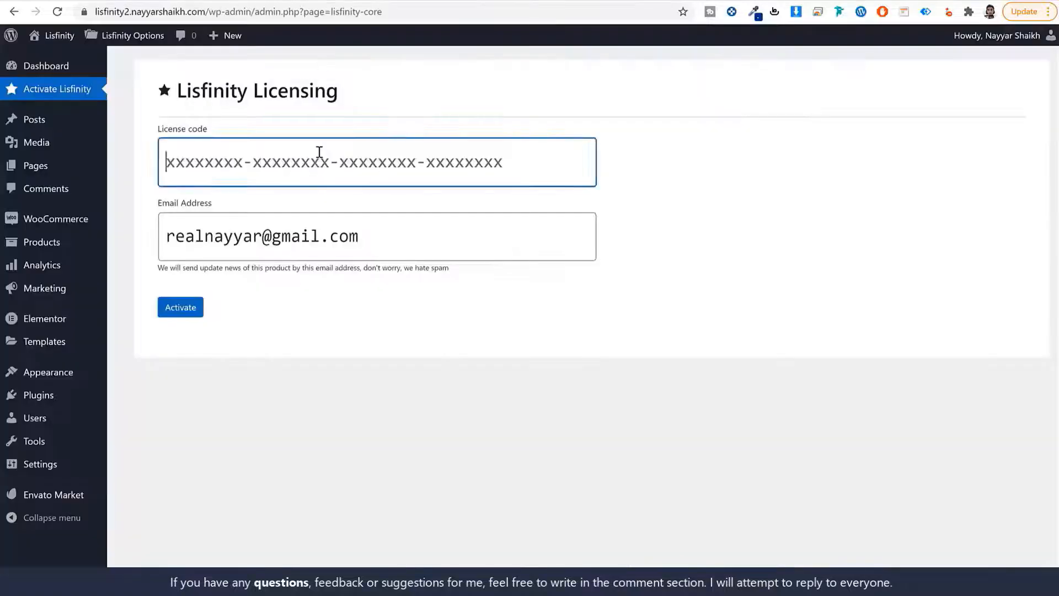
key("ctrl+v")
left_click(172, 322)
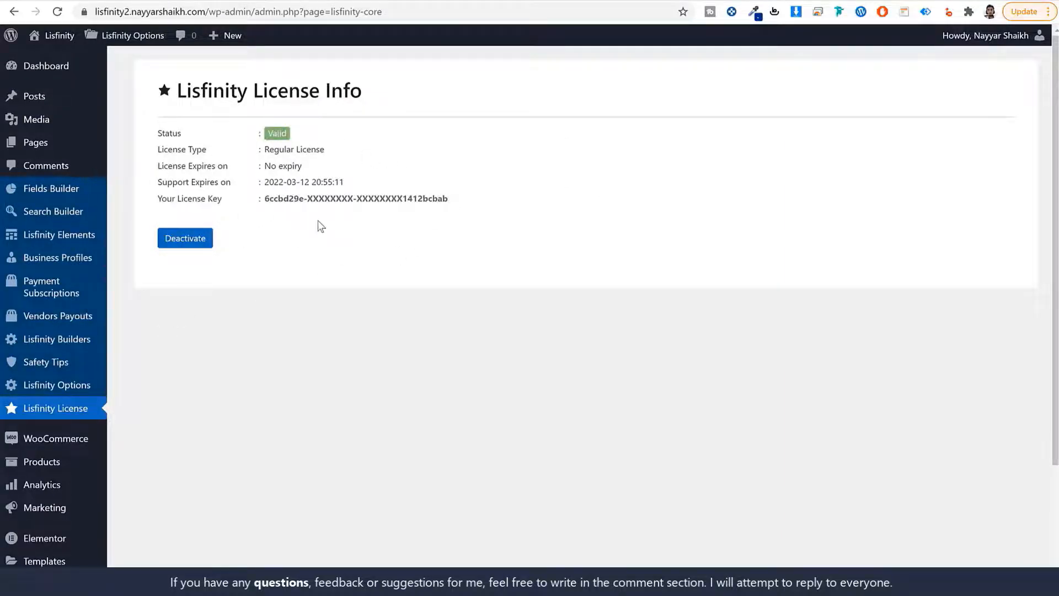
left_click(76, 75)
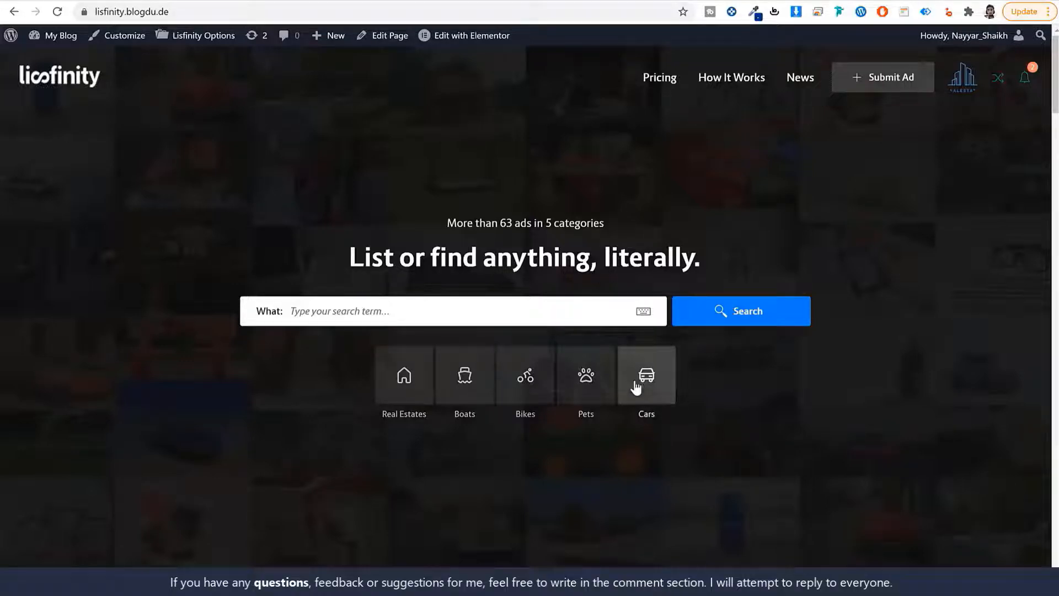
Open the BMW M 340i xDrive Touring demo listing and review its Location section
left_click(259, 0)
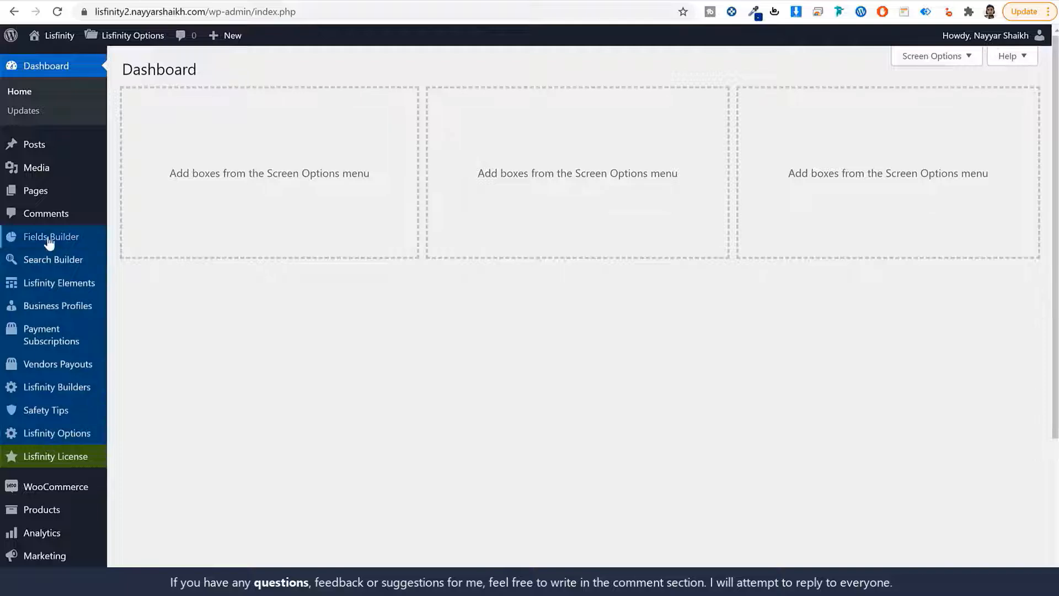
mouse_move(52, 241)
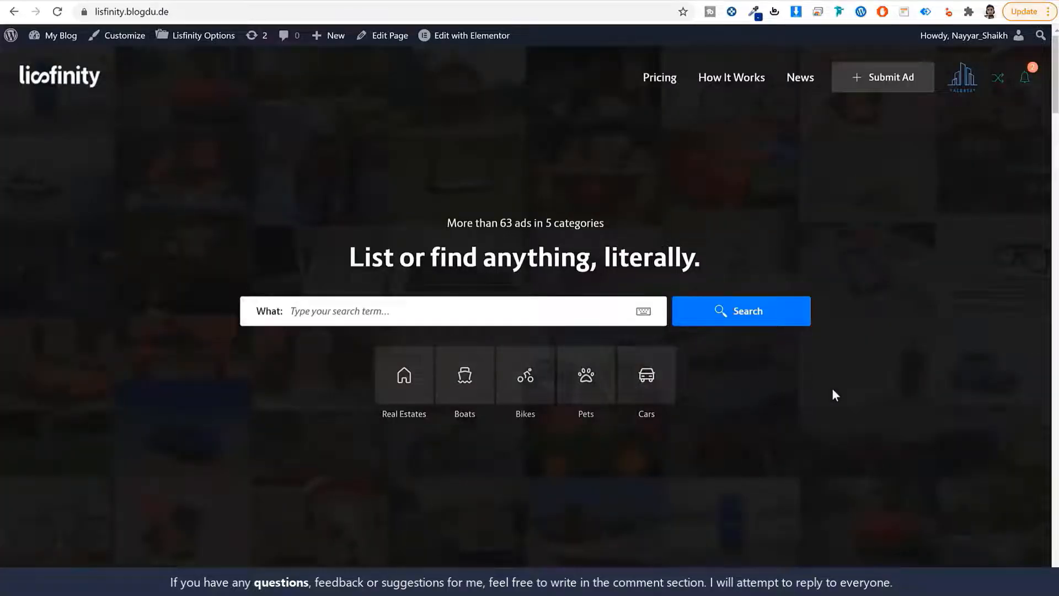
scroll(838, 419, "down", 15)
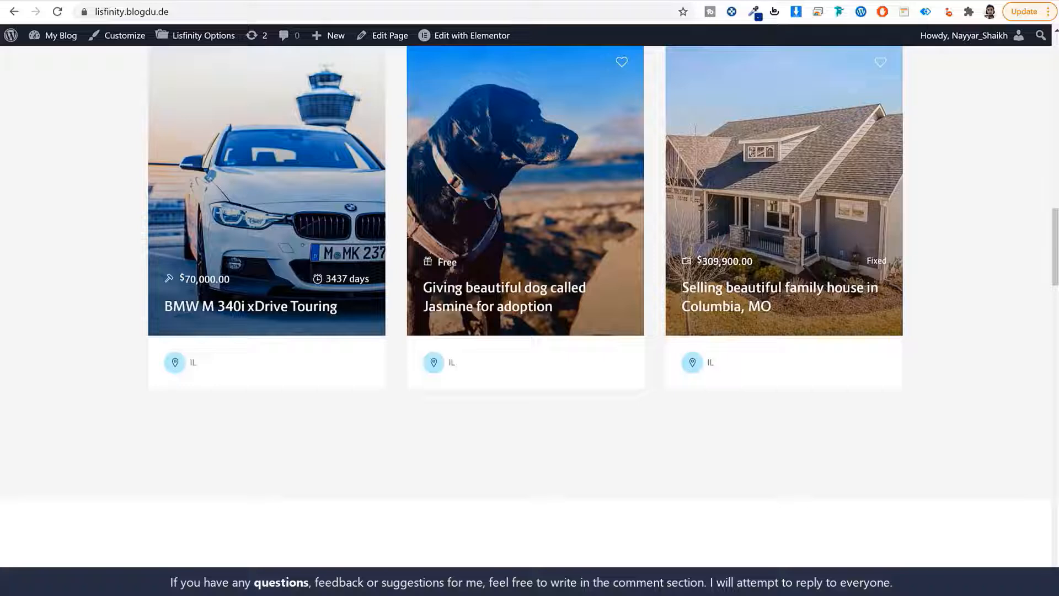
left_click(250, 306)
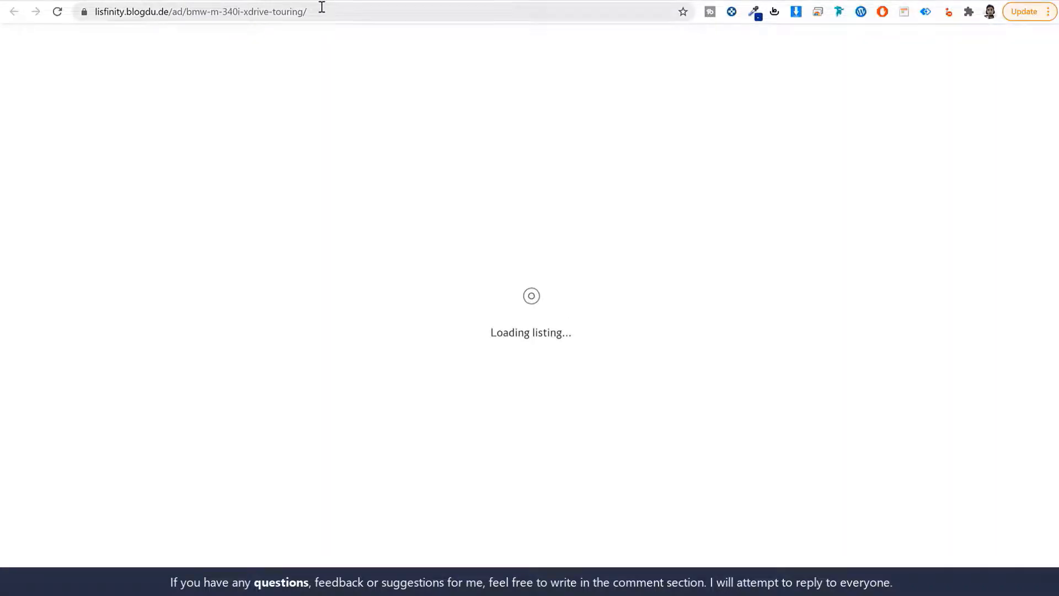
scroll(405, 273, "down", 10)
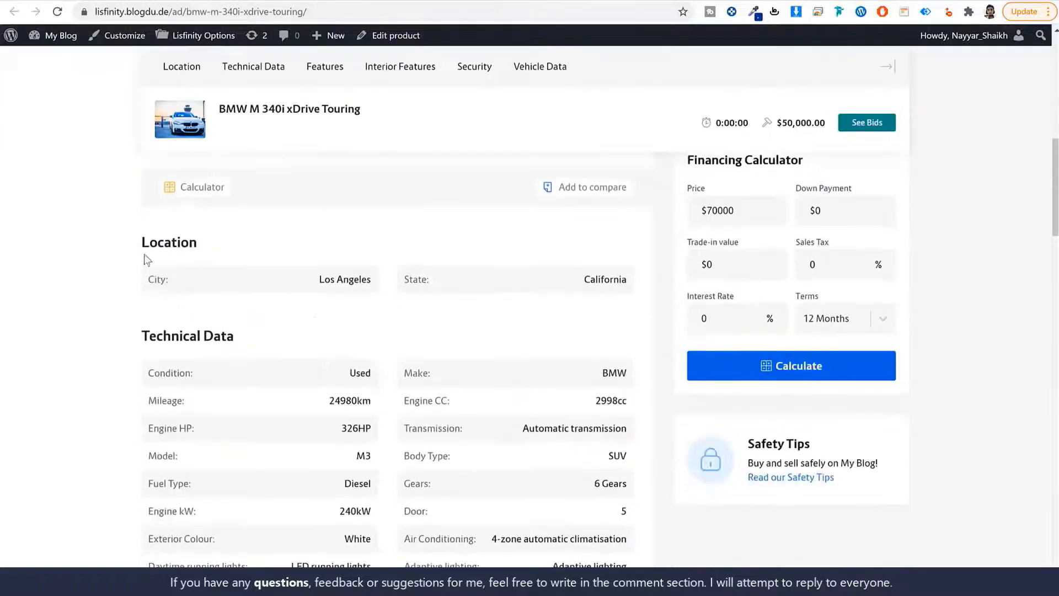
double_click(201, 243)
left_click(262, 243)
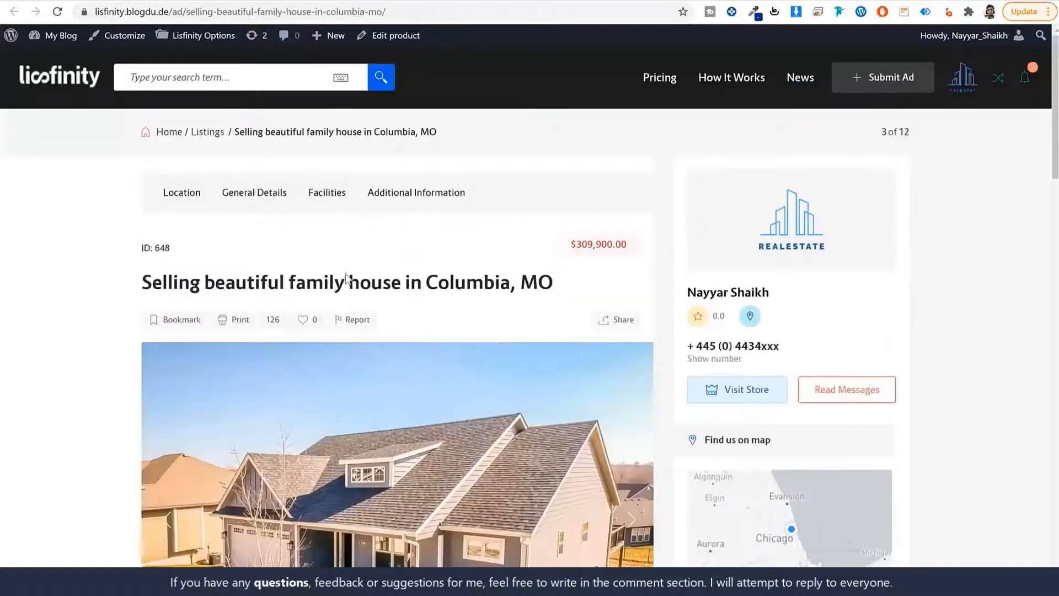
scroll(346, 278, "down", 8)
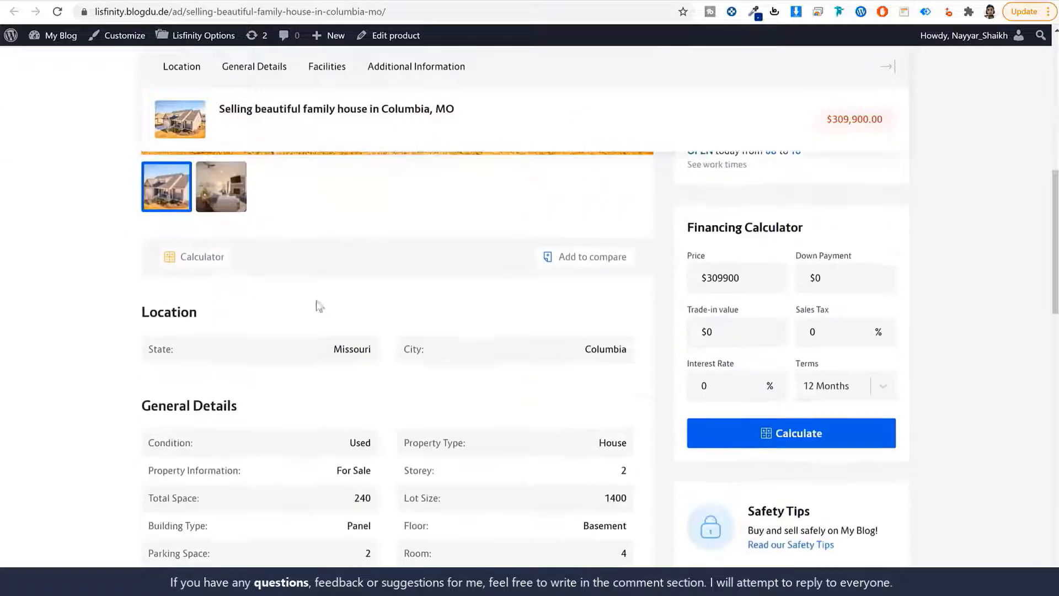
double_click(148, 314)
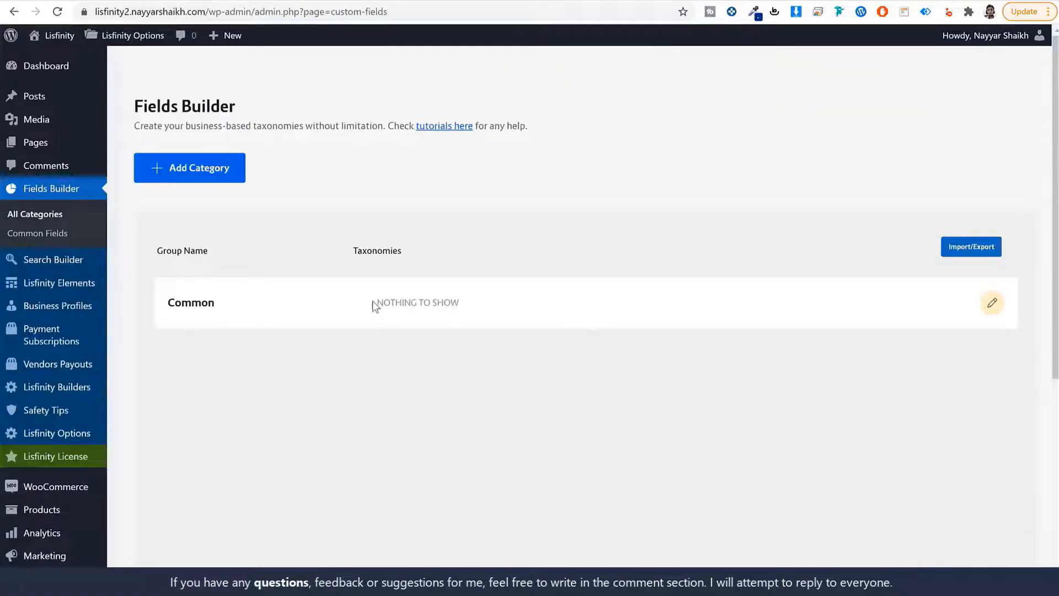
In the Common group, start a new taxonomy named State with the lowercase slug state
left_click_drag(373, 305, 502, 312)
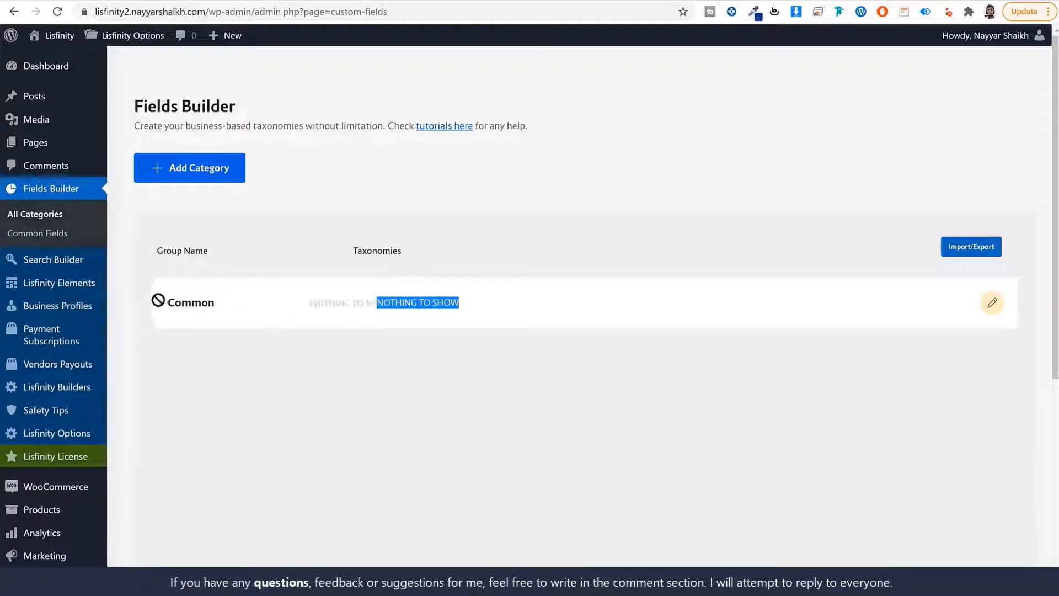
left_click(372, 308)
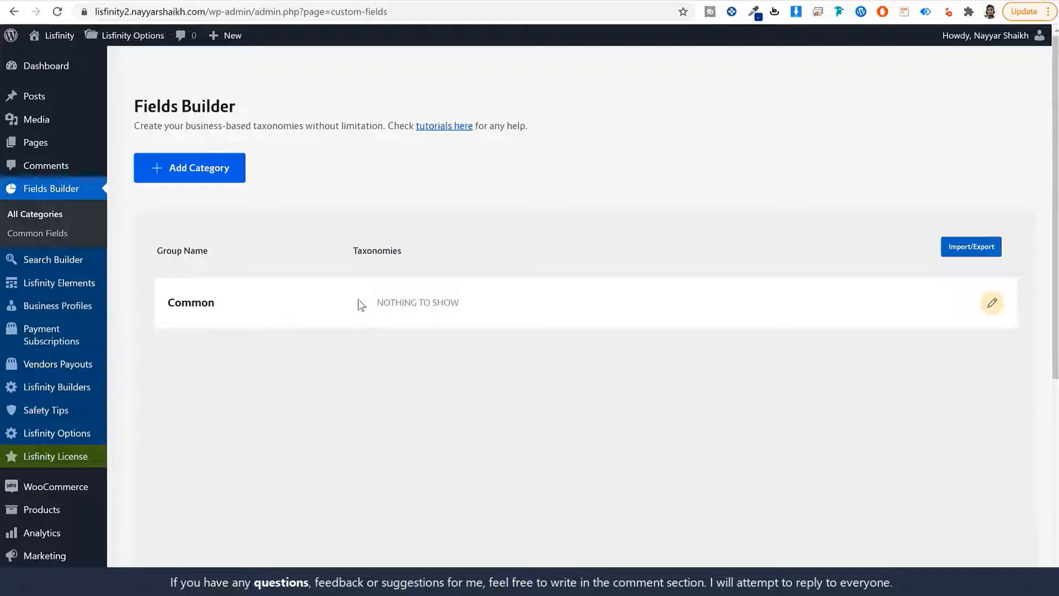
left_click(993, 305)
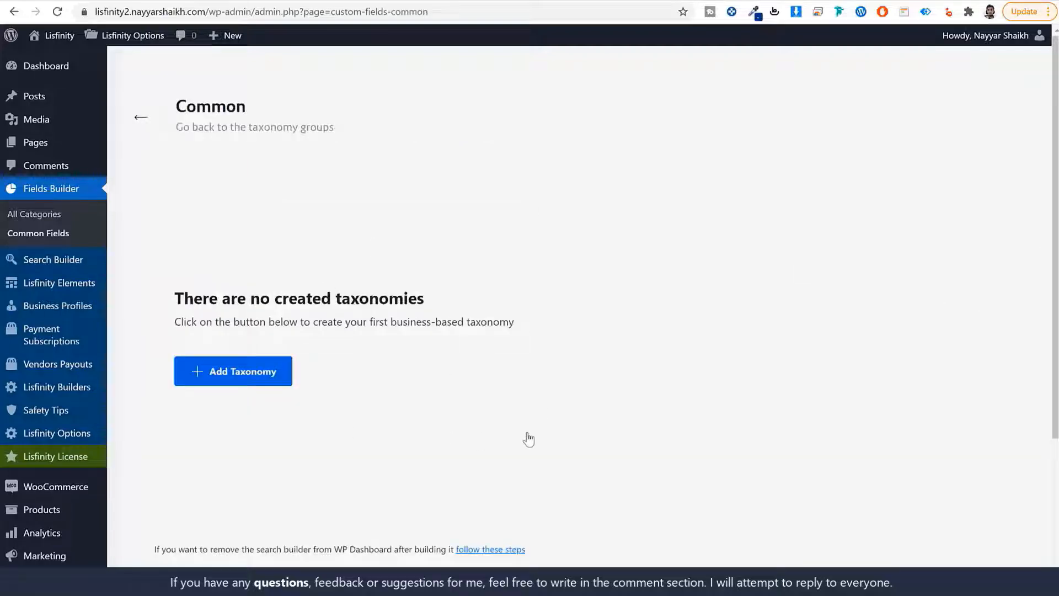
left_click(246, 373)
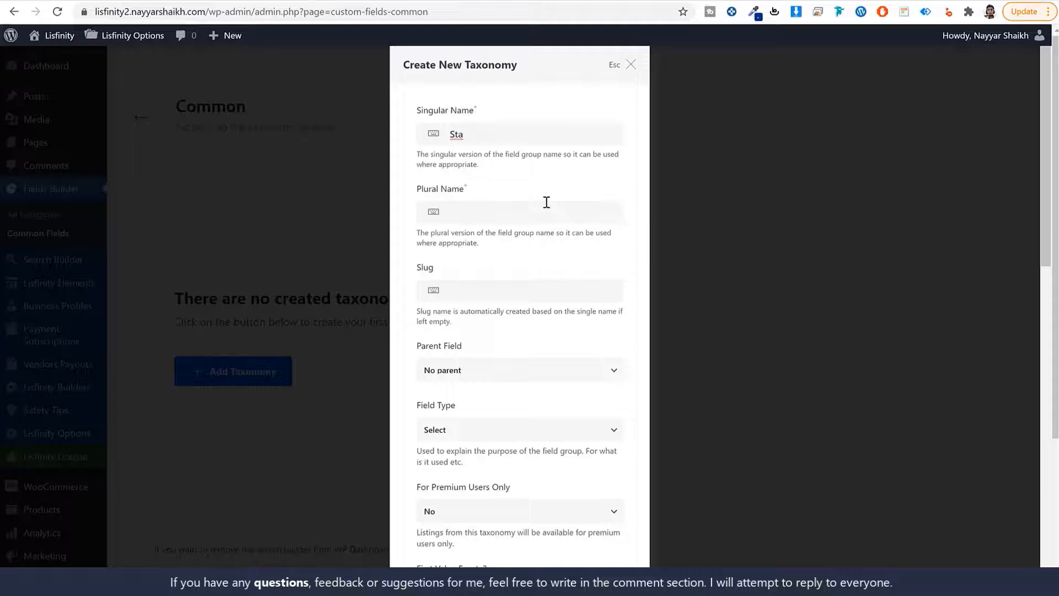
key("ctrl+a")
left_click(554, 212)
key("ctrl+v")
left_click(508, 290)
key("ctrl+v")
left_click_drag(452, 292, 438, 298)
type("s")
key("ctrl+a")
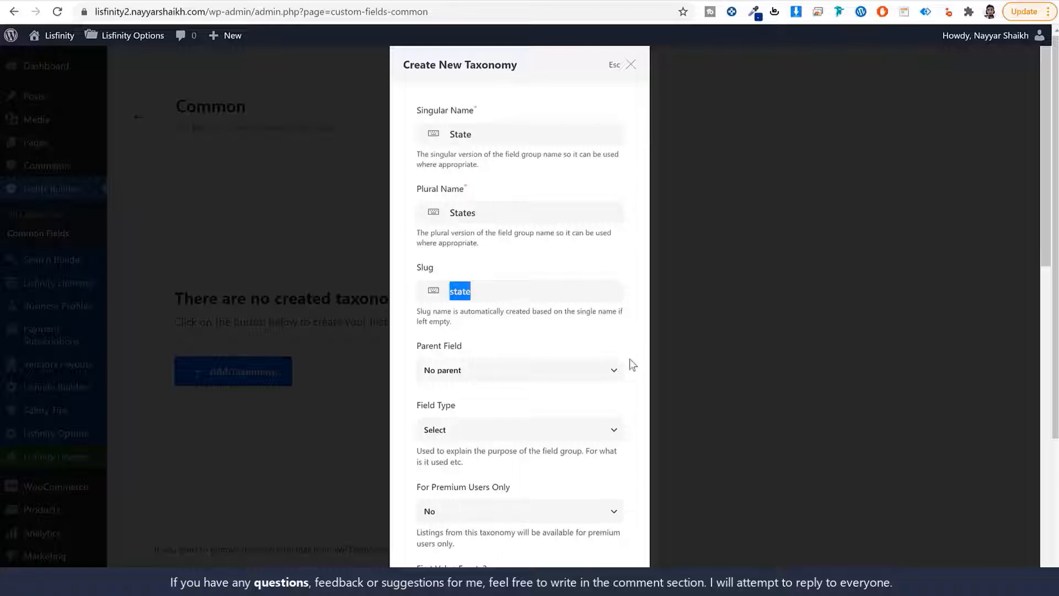
Set the taxonomy's field type to Location and create it
scroll(629, 364, "down", 1)
left_click(479, 367)
left_click(493, 426)
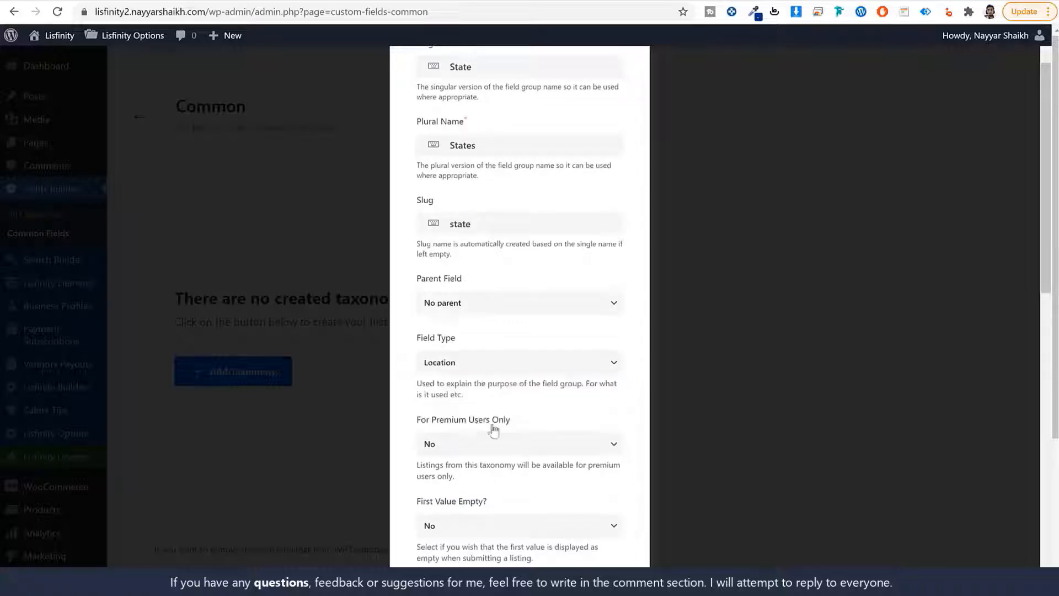
scroll(539, 420, "down", 12)
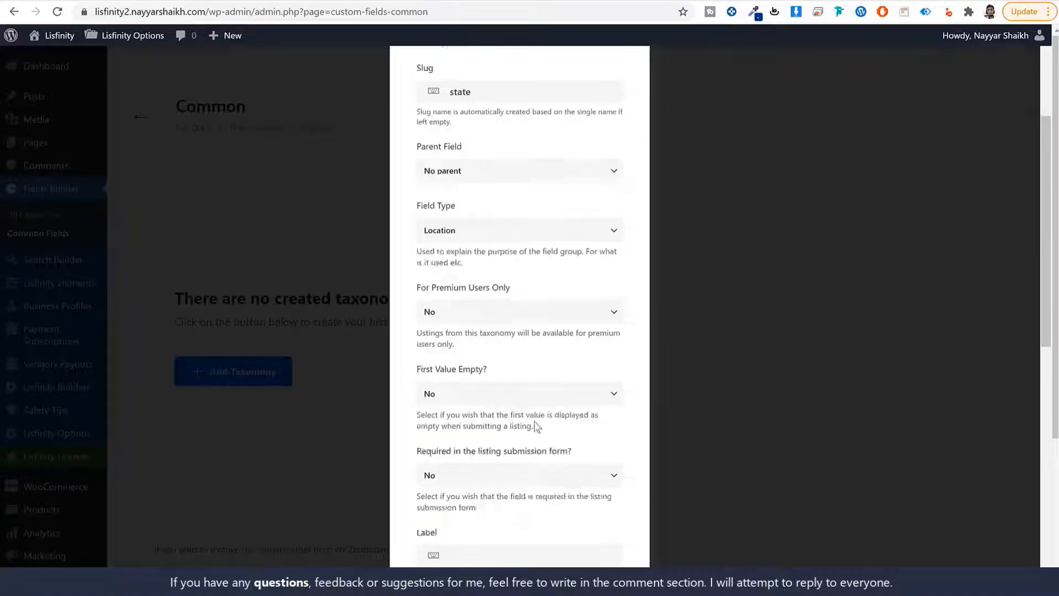
left_click(588, 531)
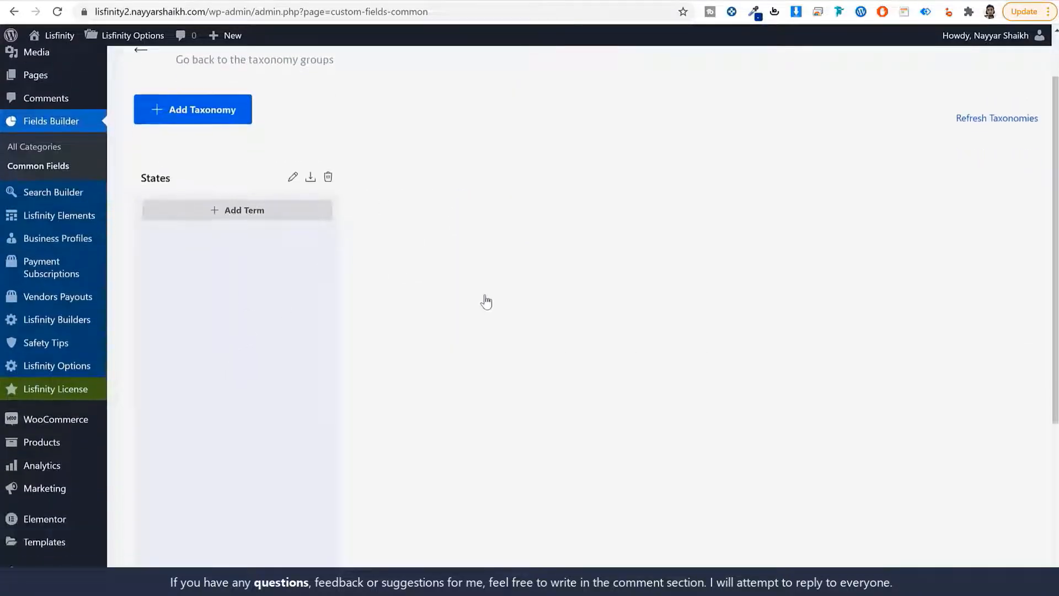
Create the City/Cities taxonomy, slug city, with field type Location and parent field State
left_click(205, 117)
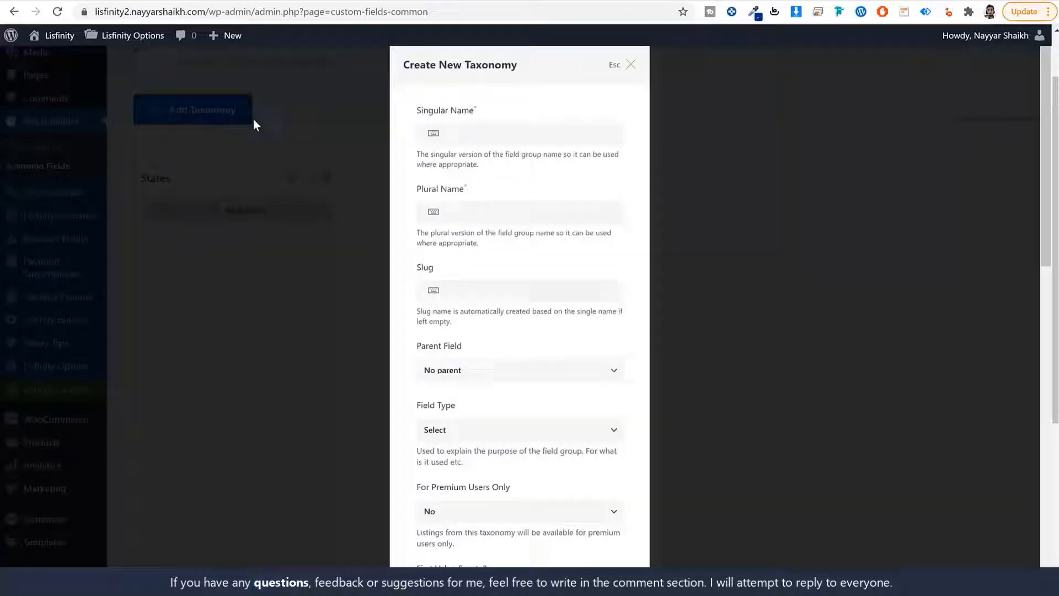
left_click(452, 136)
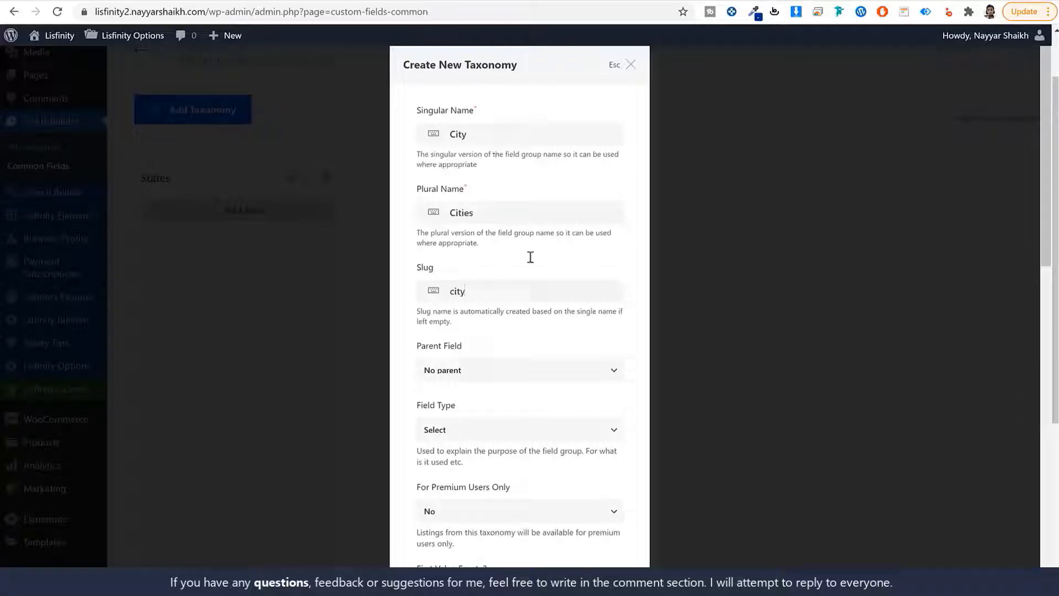
left_click(501, 433)
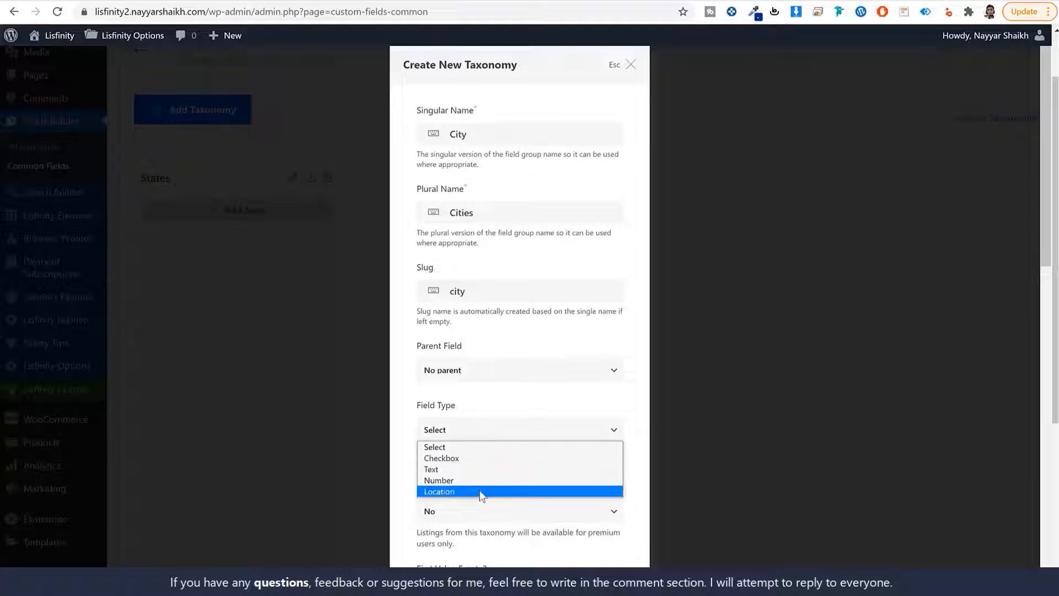
left_click(480, 491)
left_click(450, 371)
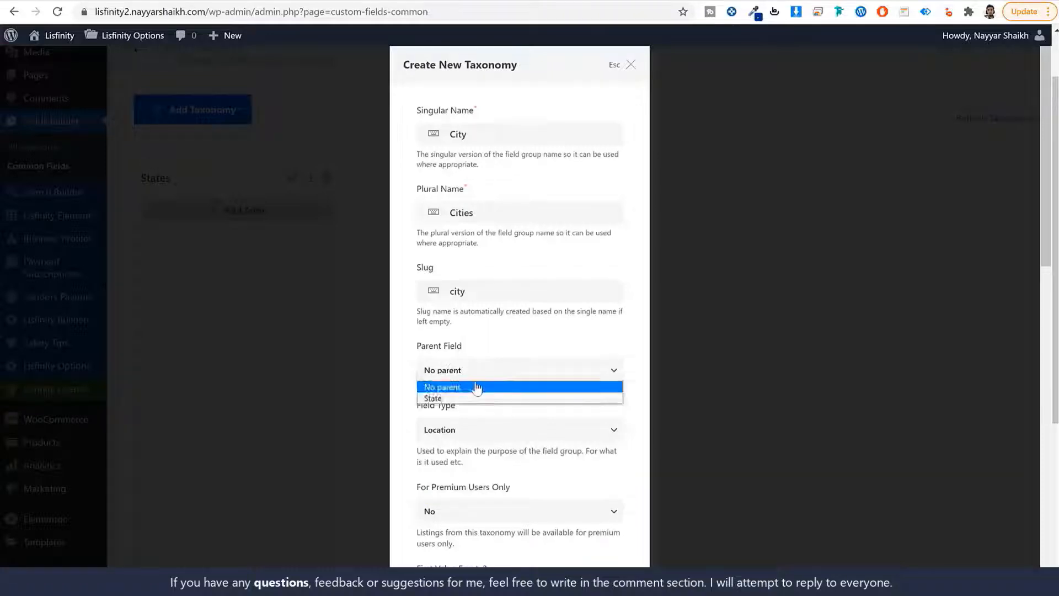
left_click(474, 398)
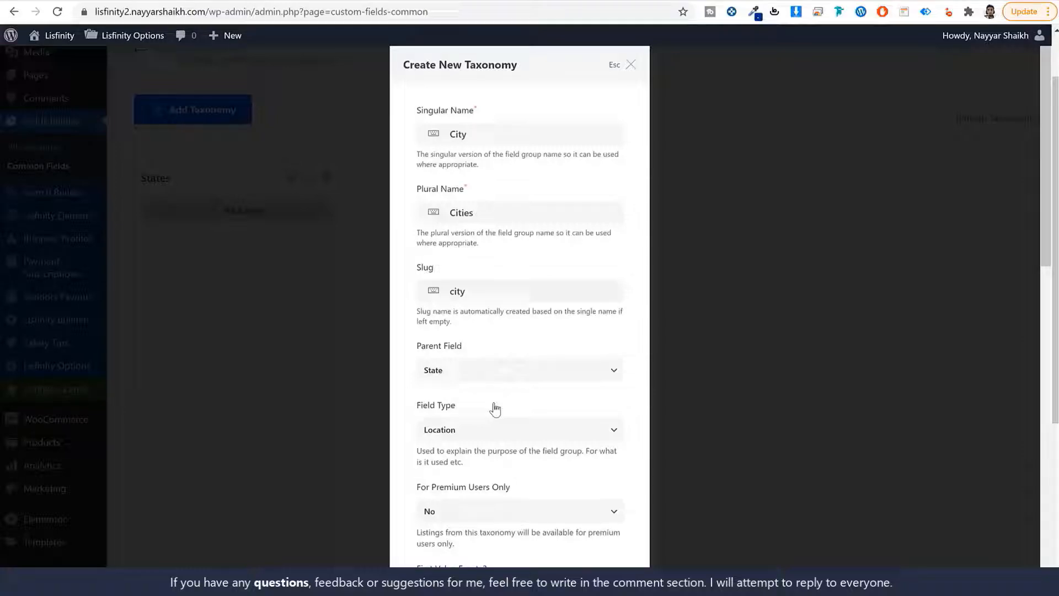
scroll(542, 445, "down", 8)
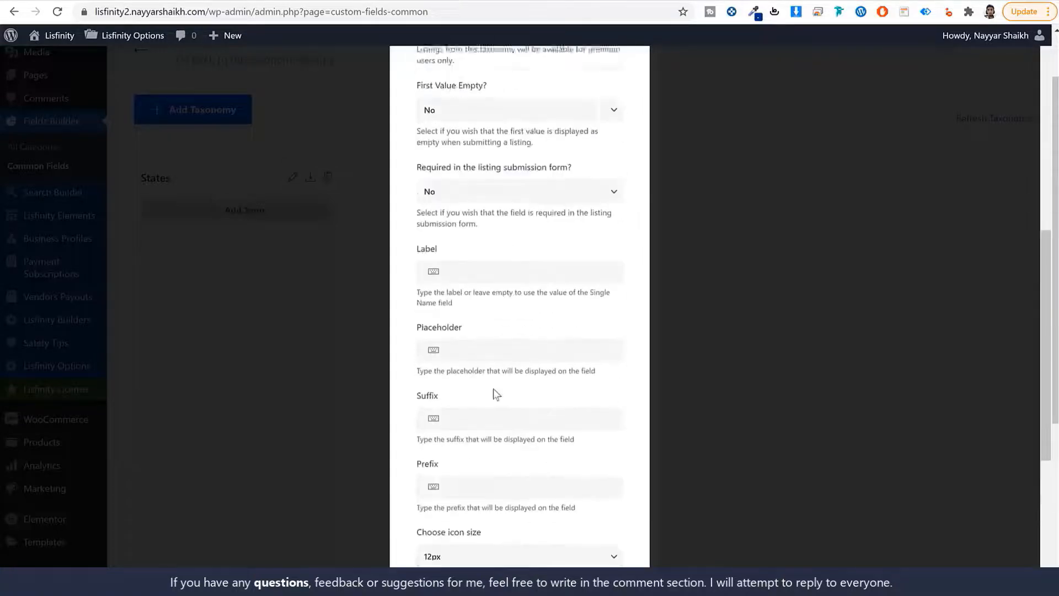
scroll(496, 393, "down", 5)
scroll(618, 540, "down", 1)
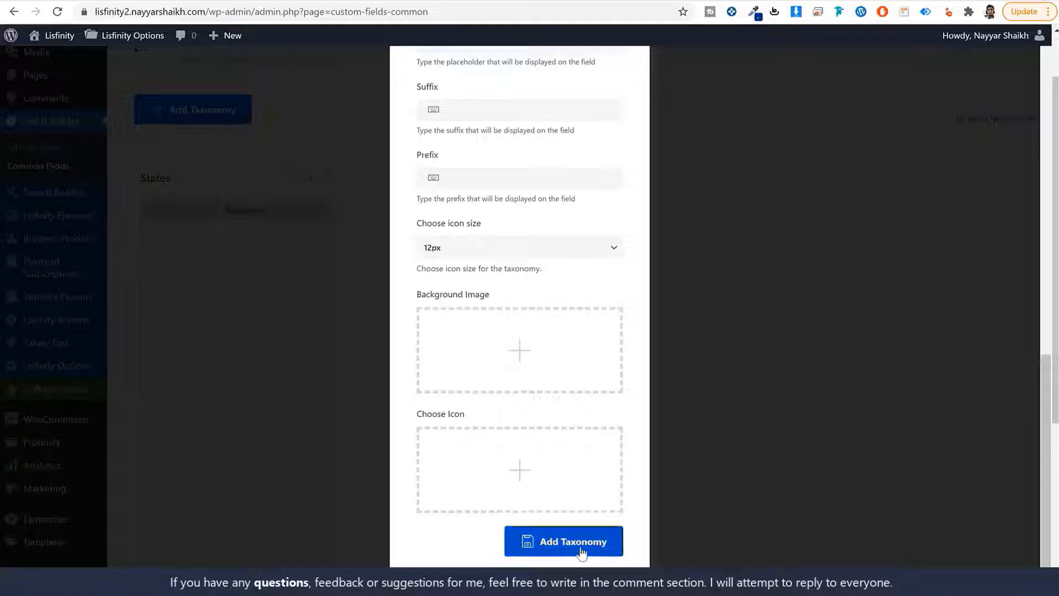
left_click(616, 541)
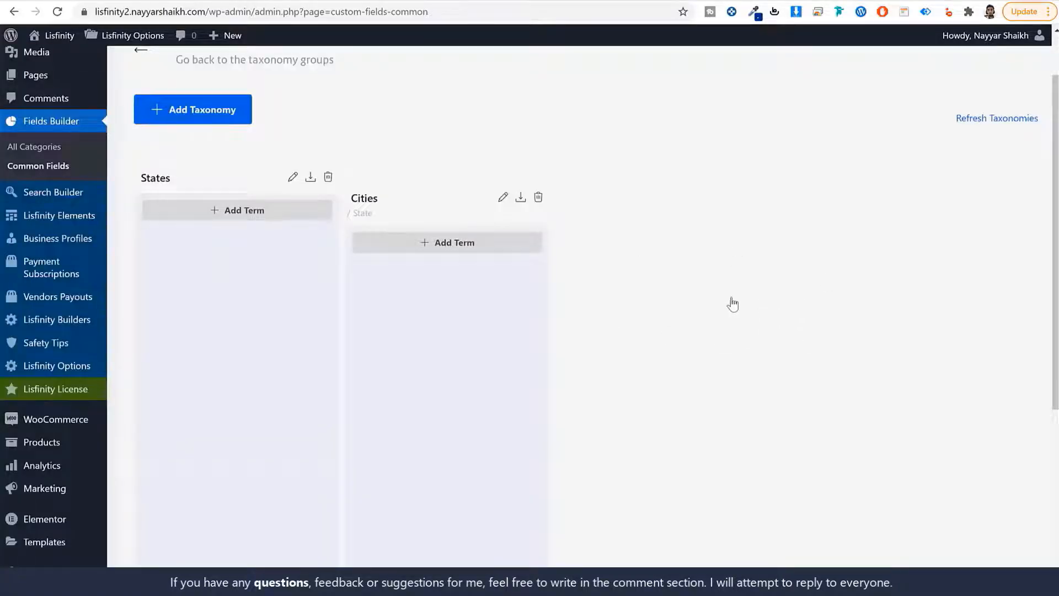
Add Maharashtra as a States term with the lowercase slug maharashtra
left_click(226, 220)
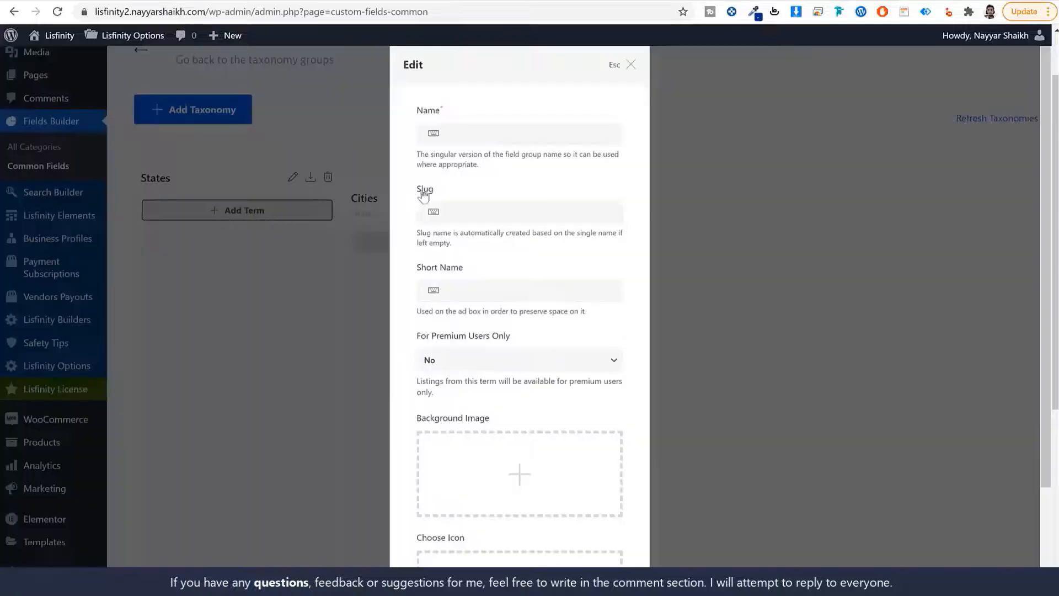
left_click(512, 135)
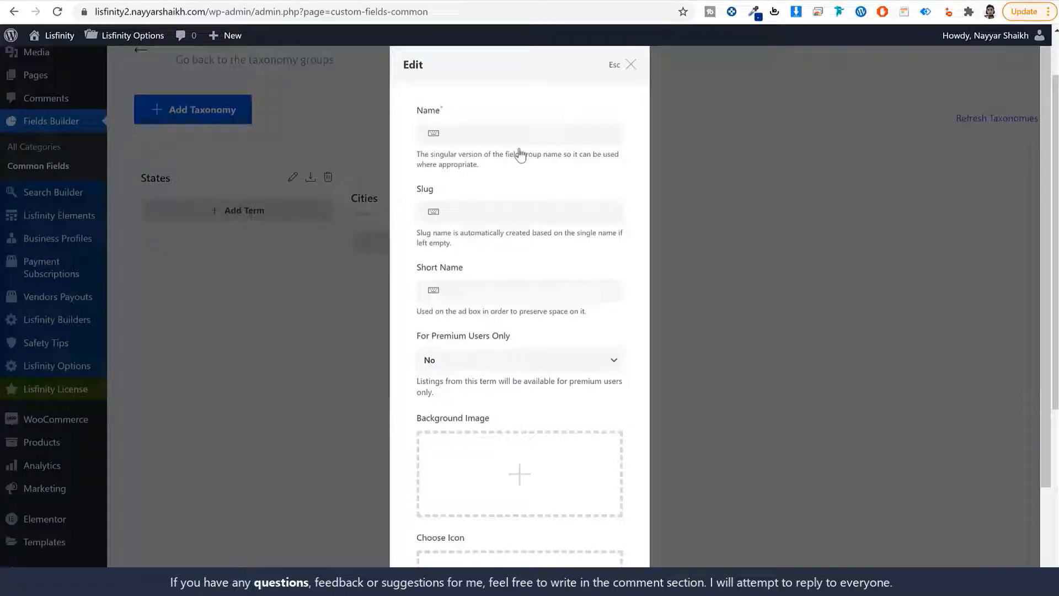
type("Maharashtra")
key("ctrl+a")
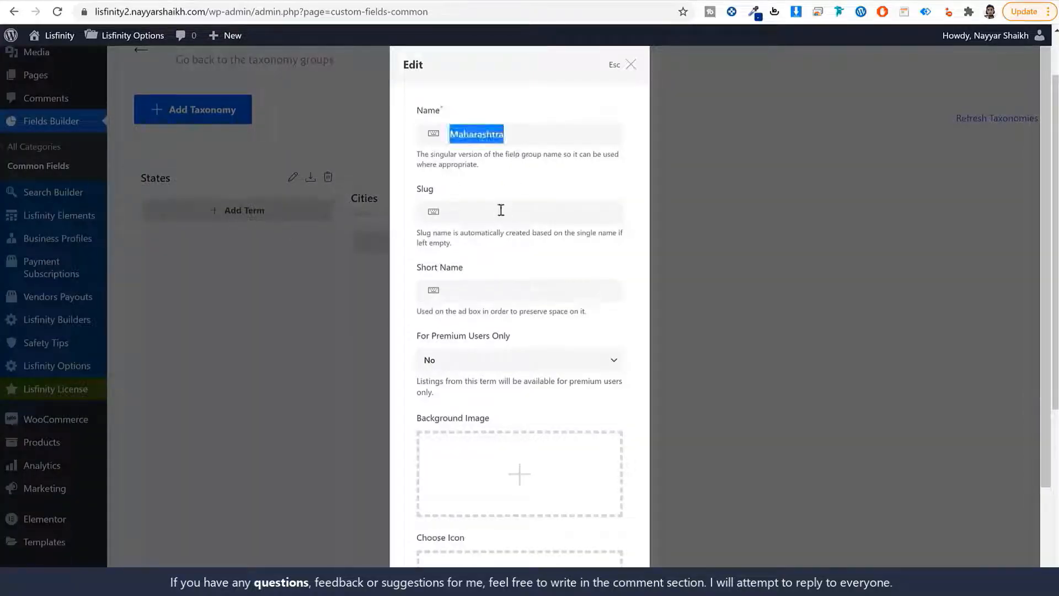
left_click(499, 212)
type("Maharashtra")
left_click_drag(455, 212, 433, 219)
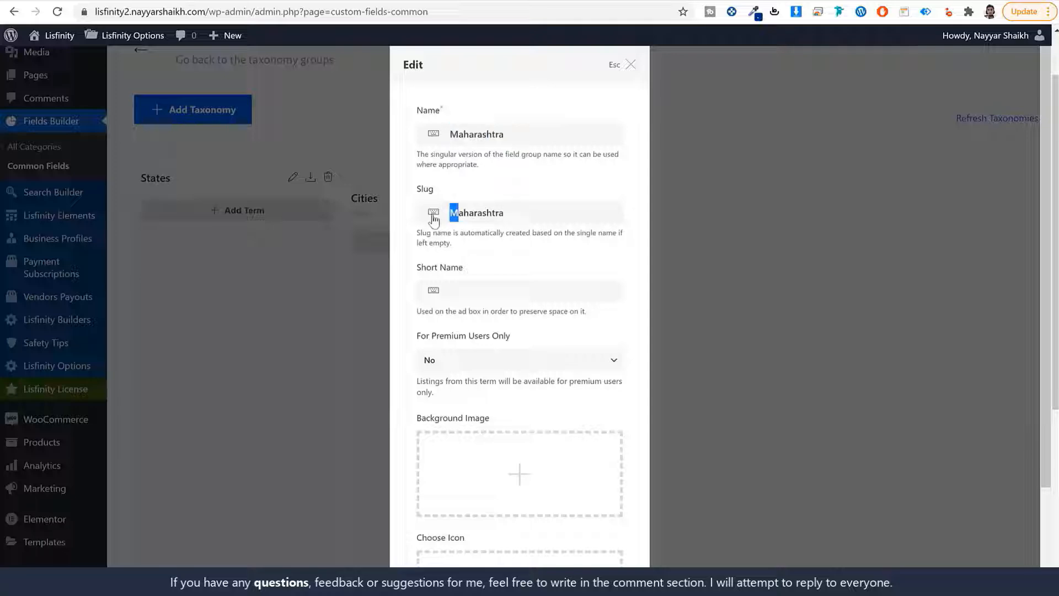
type("m")
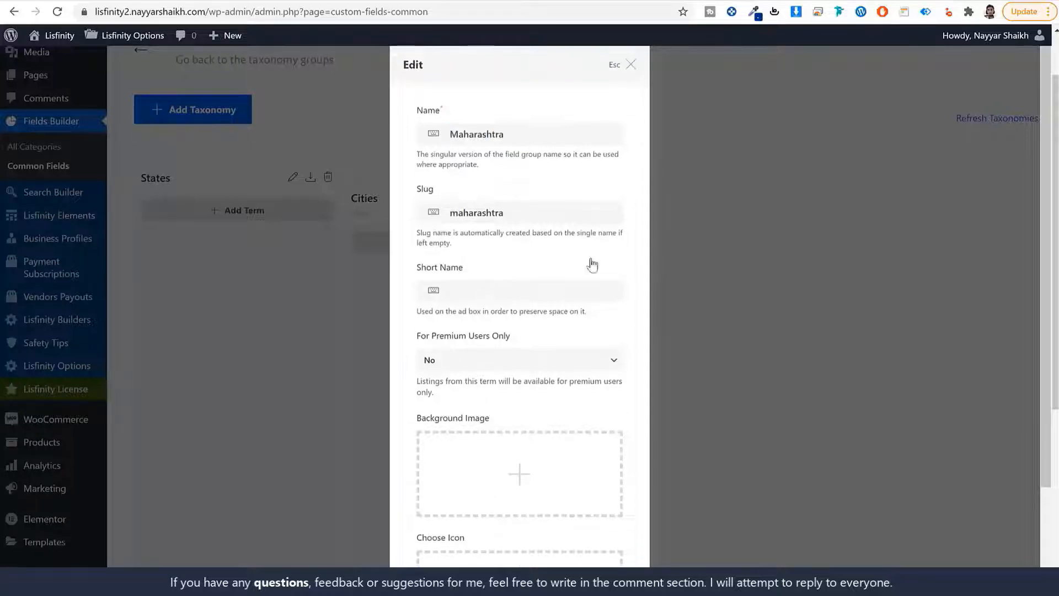
scroll(590, 265, "down", 2)
left_click(589, 547)
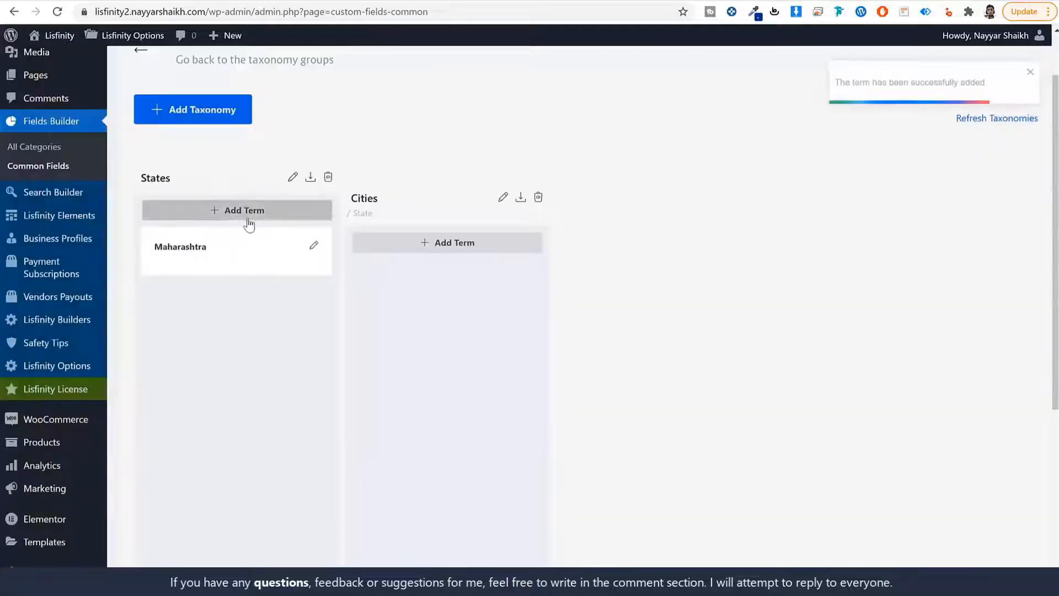
Add Delhi as a second States term
left_click(246, 210)
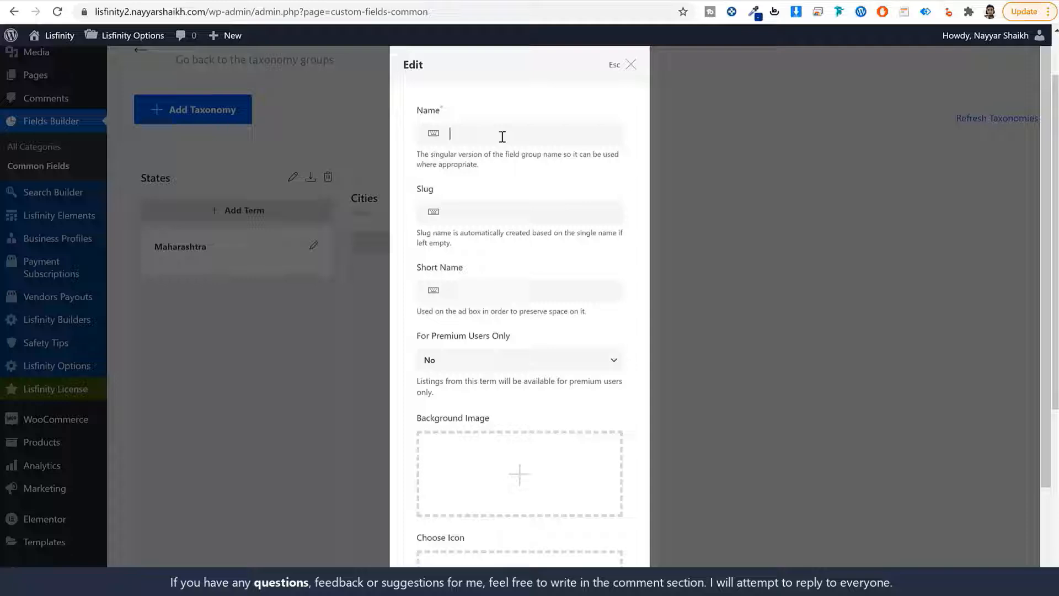
type("Delhi")
key("Tab")
type("del")
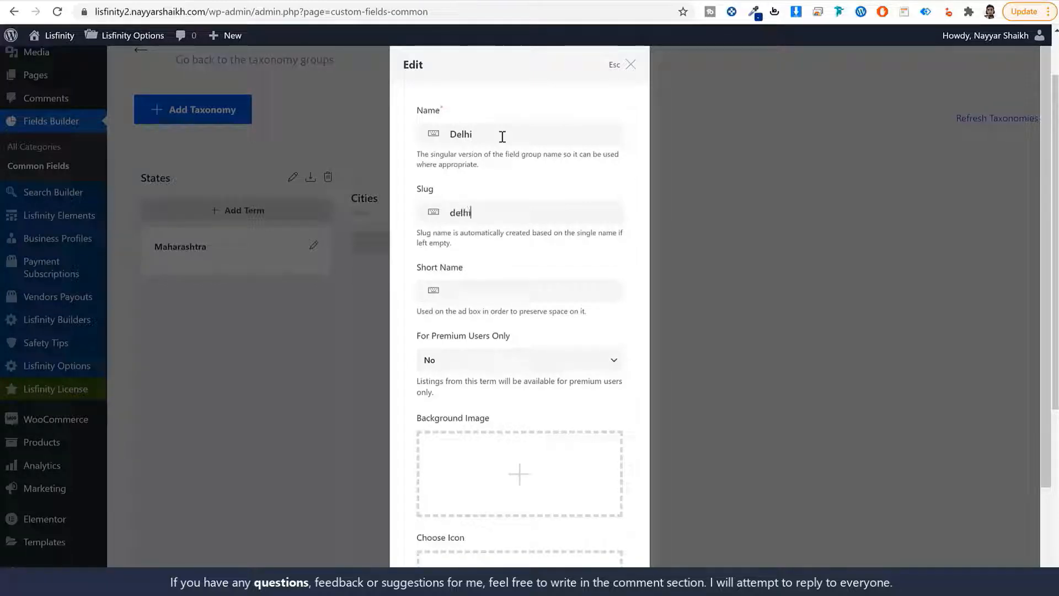
scroll(526, 215, "down", 3)
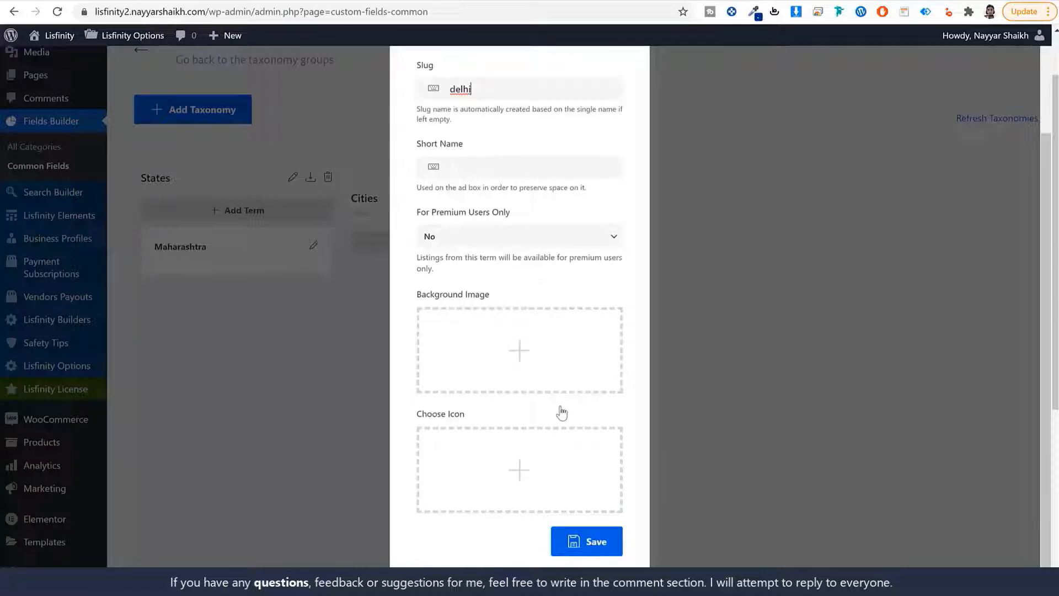
left_click(574, 539)
scroll(581, 530, "down", 2)
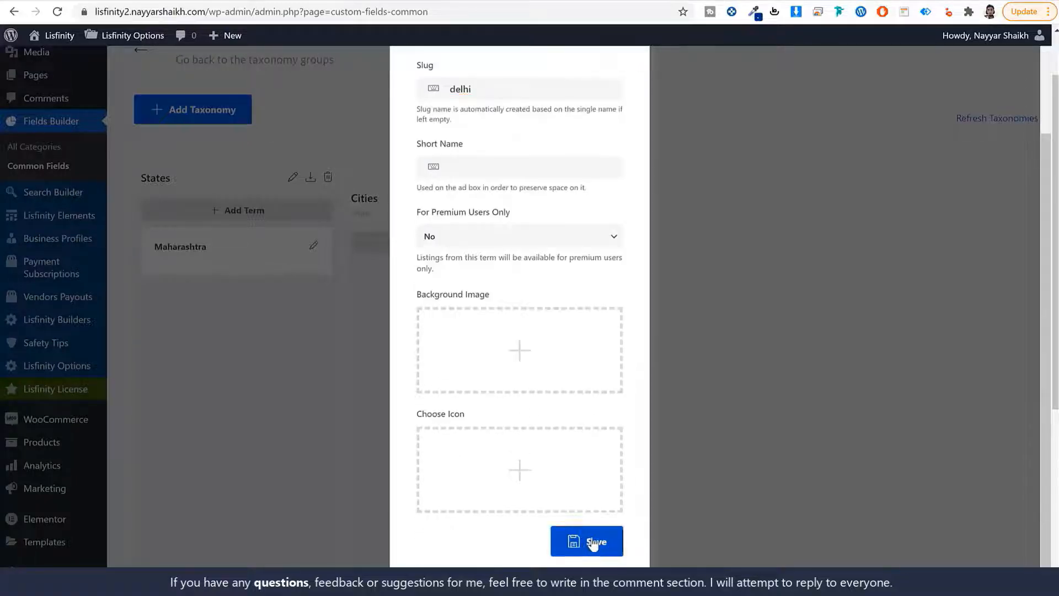
left_click(576, 542)
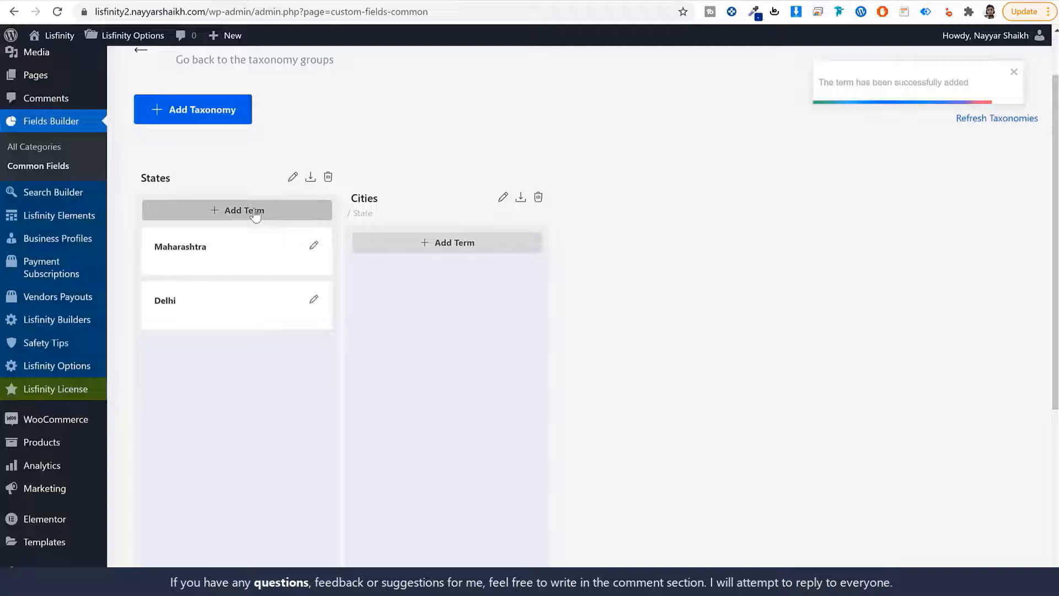
Add gujrat as a third States term
left_click(245, 210)
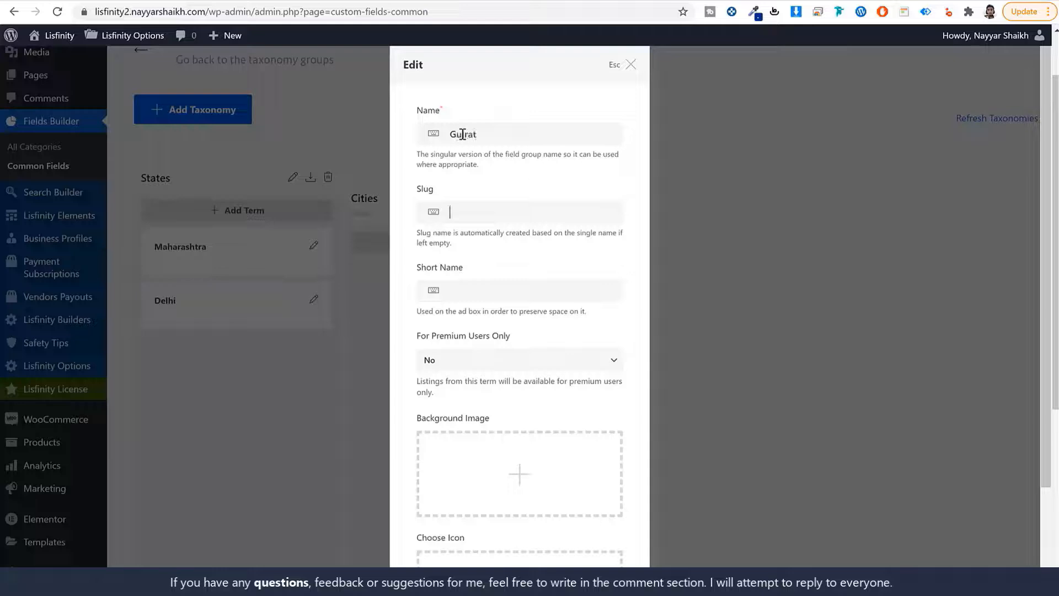
type("gujrat")
scroll(520, 408, "down", 3)
left_click(591, 543)
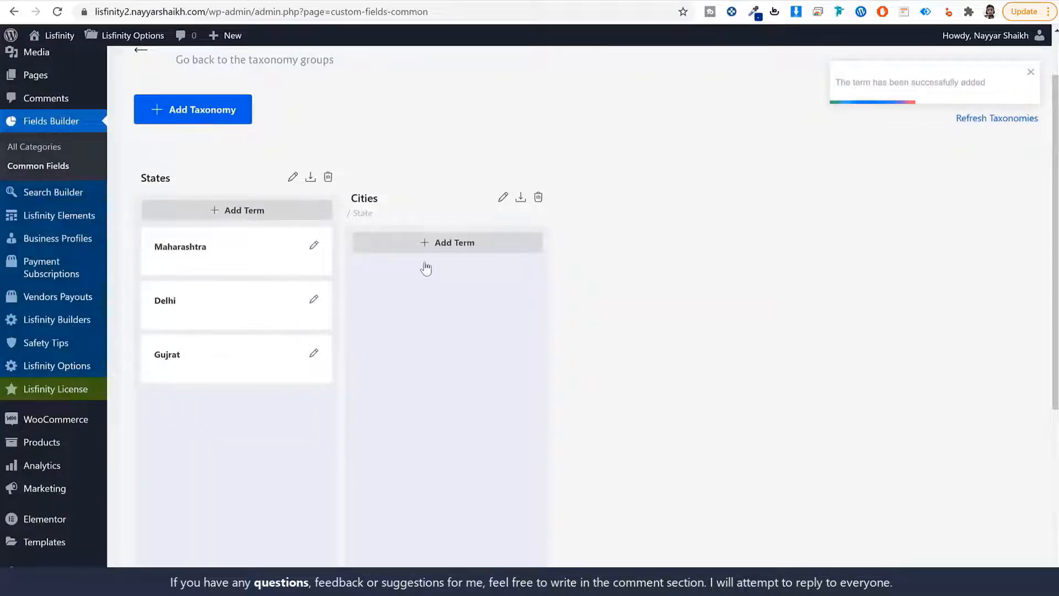
Add Mumbai to Cities with Maharashtra as its parent state
left_click(469, 242)
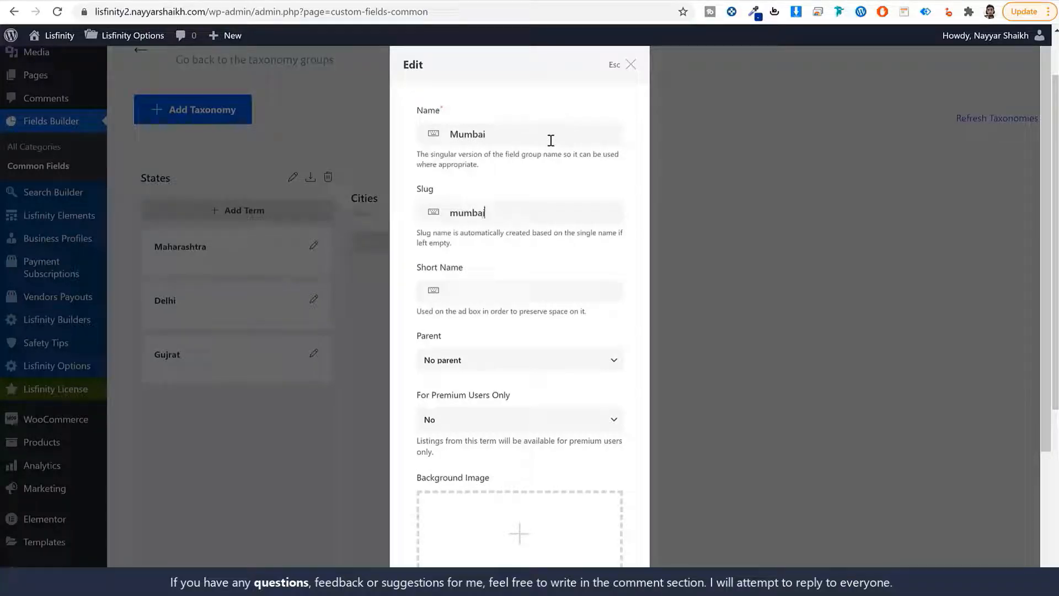
scroll(570, 275, "down", 3)
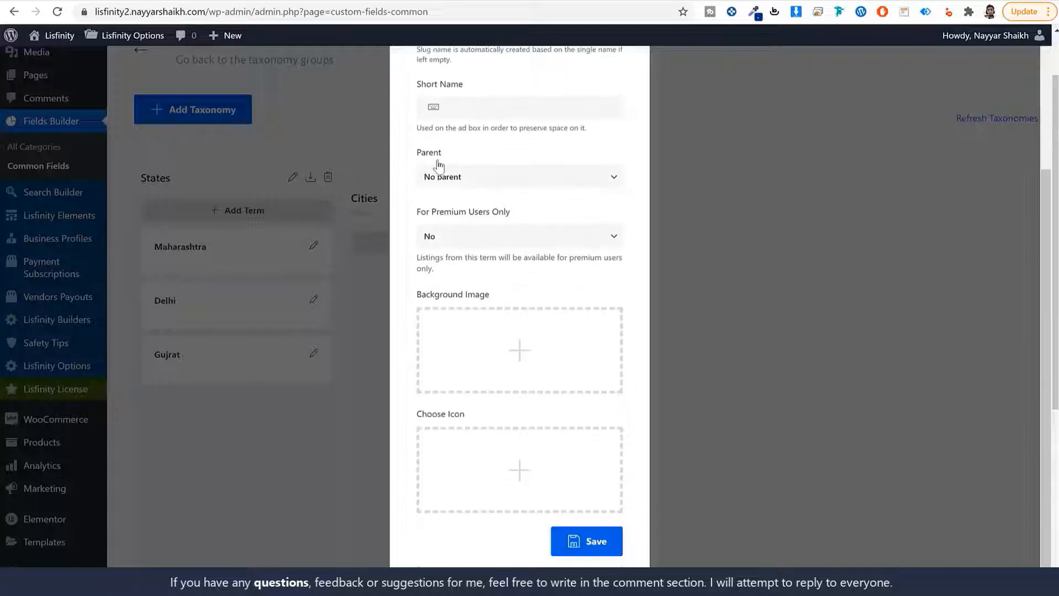
left_click(455, 179)
left_click(465, 205)
scroll(502, 221, "up", 1)
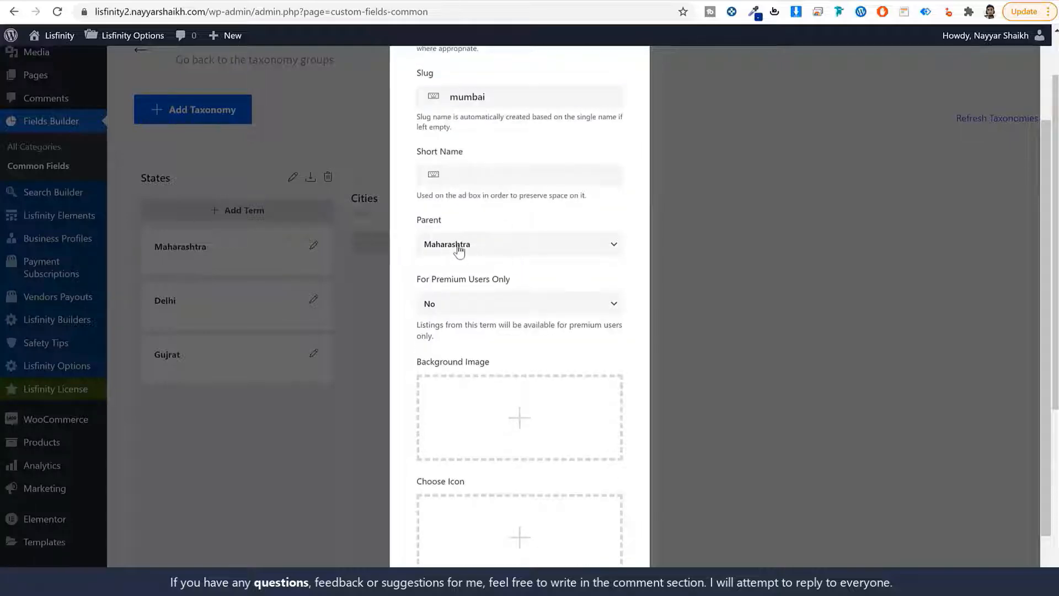
scroll(551, 375, "down", 1)
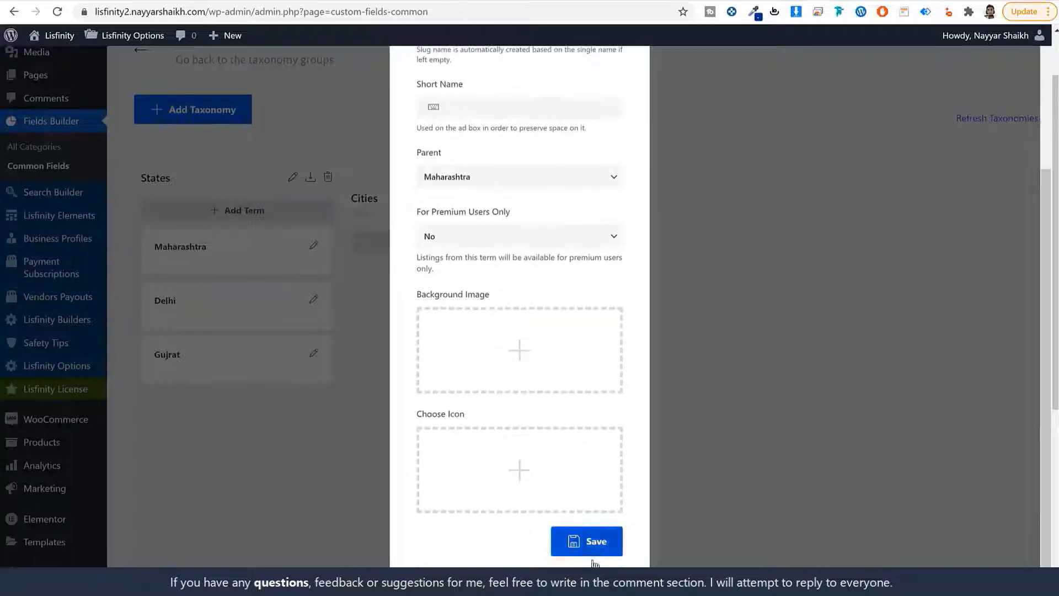
left_click(593, 543)
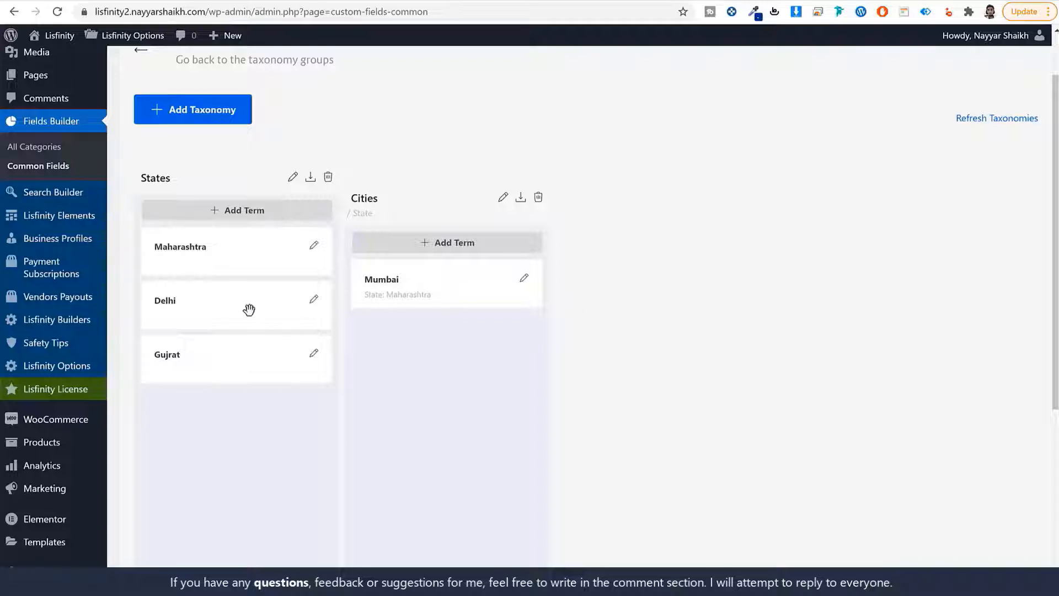
Scroll up the Fields Builder overview to the Common group's State and City taxonomies
scroll(643, 263, "up", 2)
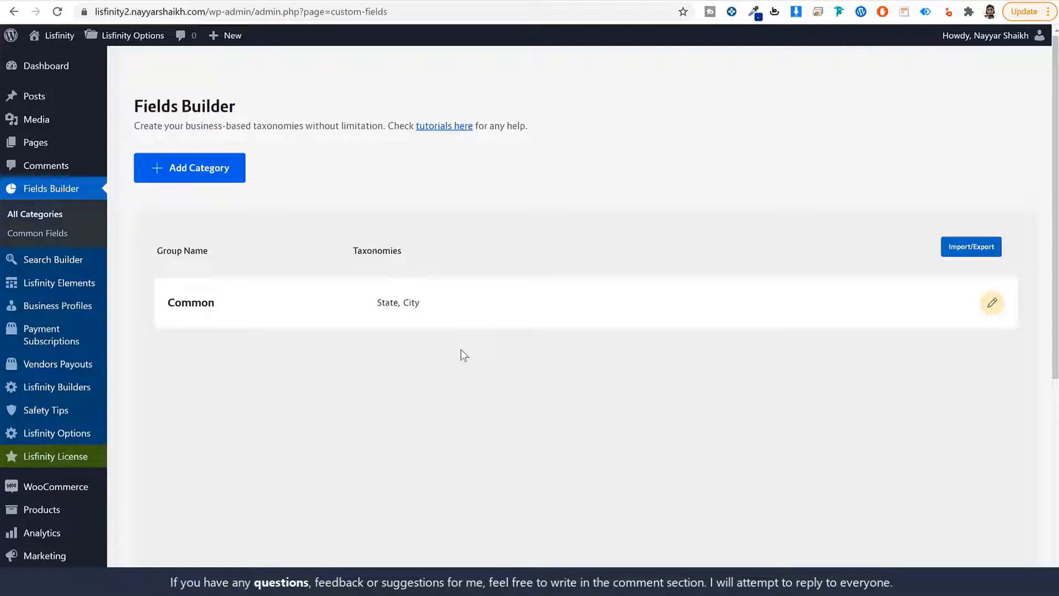
Start a new listing category named Car, plural Cars, slug car
left_click(221, 172)
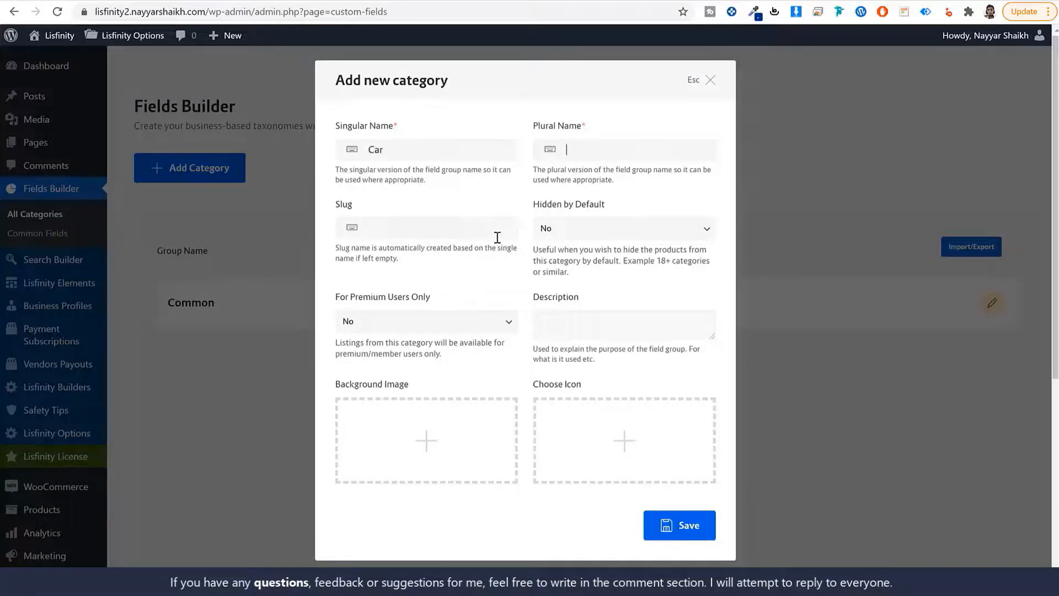
type("Car")
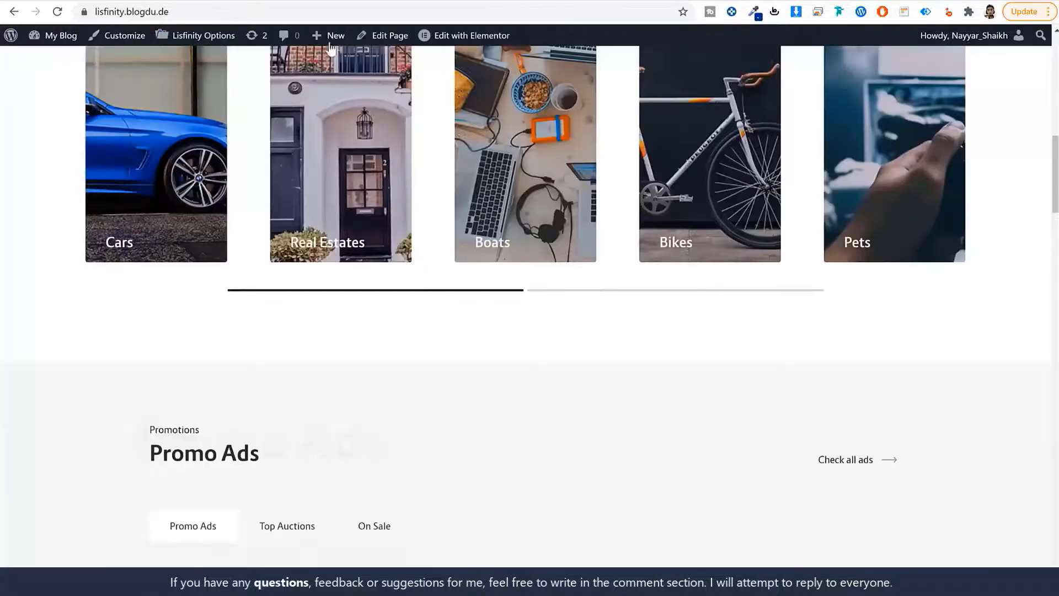
scroll(515, 318, "up", 5)
scroll(505, 304, "down", 1)
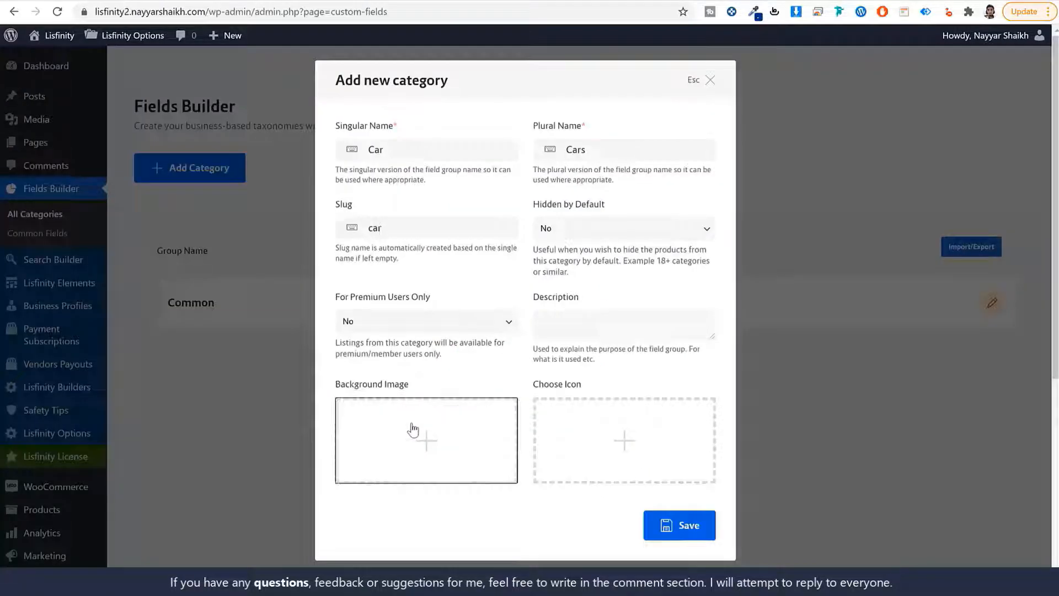
Upload the 50 images from the Media folder into the media library, excluding the Files folder and Word document
left_click(411, 430)
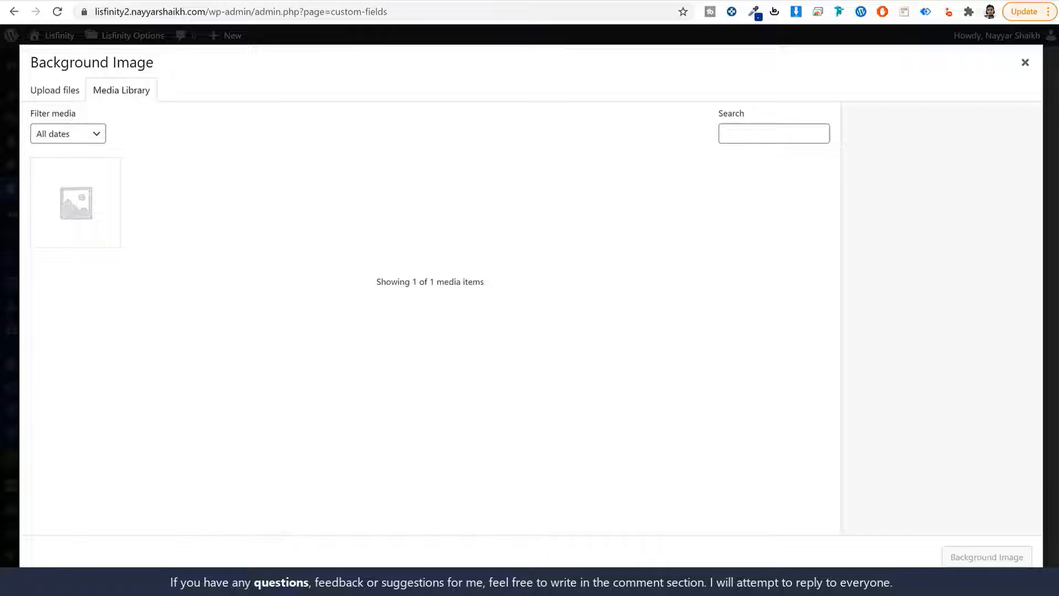
key("alt+Tab")
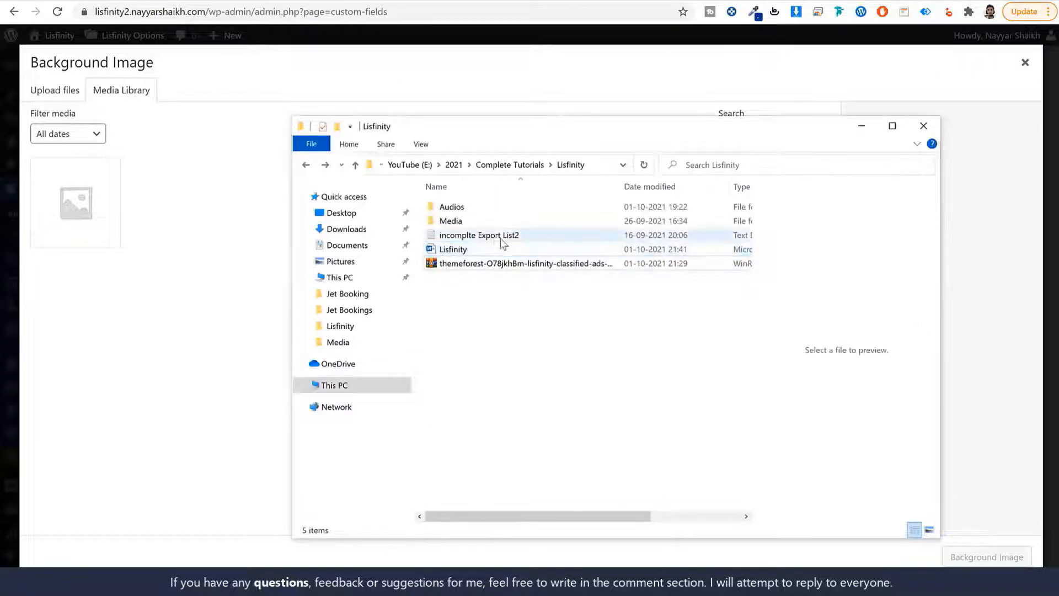
left_click(520, 263)
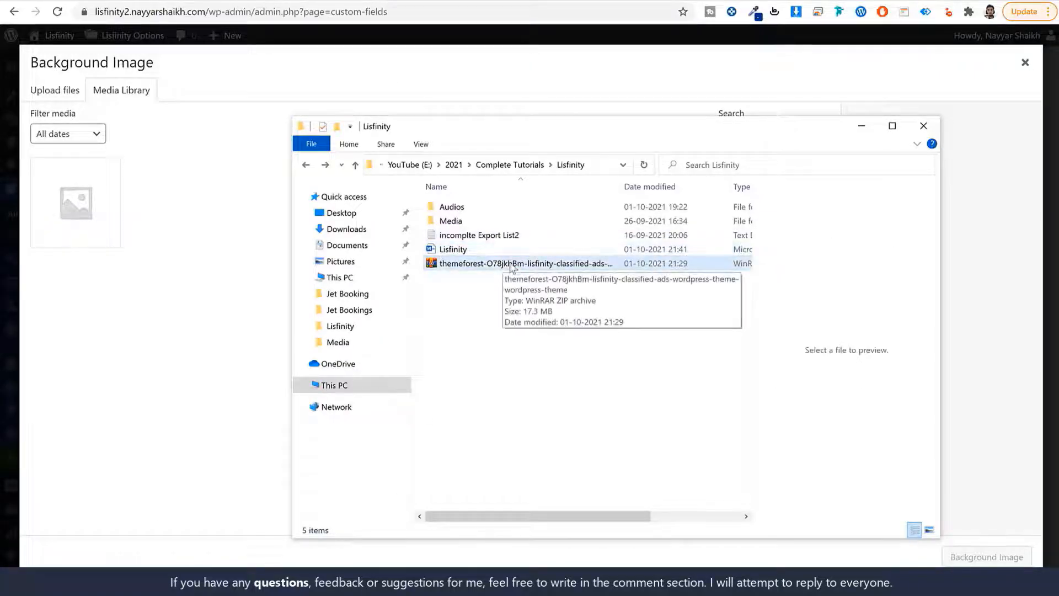
left_click(470, 222)
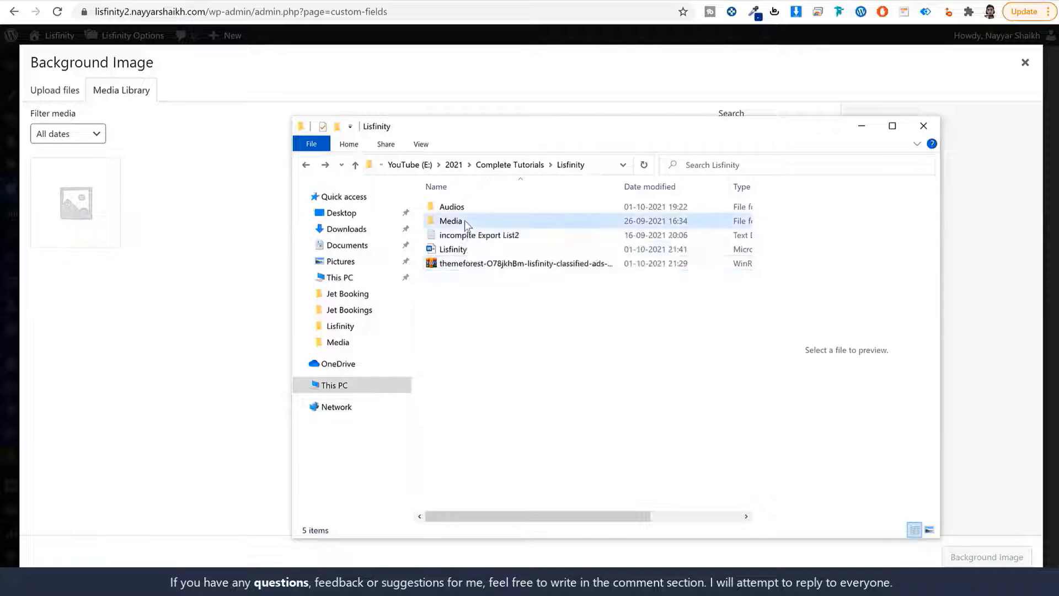
double_click(465, 221)
scroll(602, 384, "down", 5)
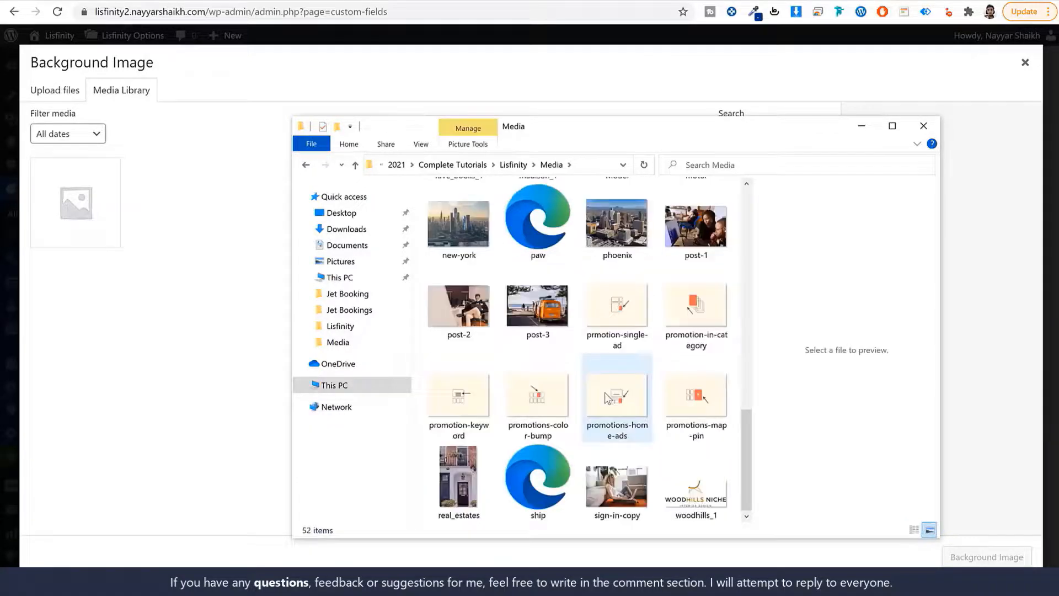
scroll(612, 375, "up", 5)
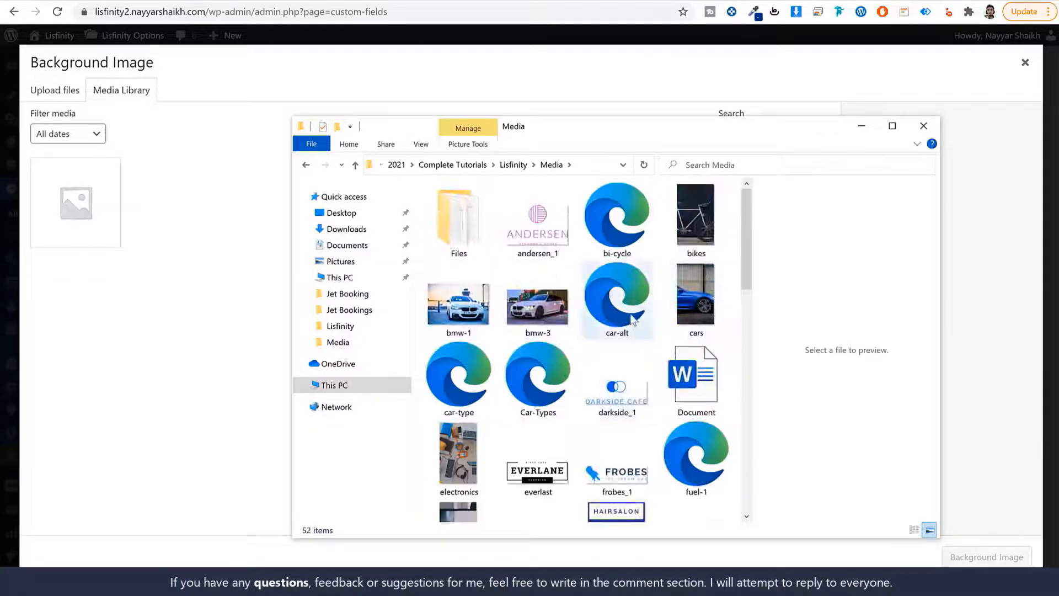
left_click(493, 239)
key("ctrl+a")
left_click(469, 240, "ctrl")
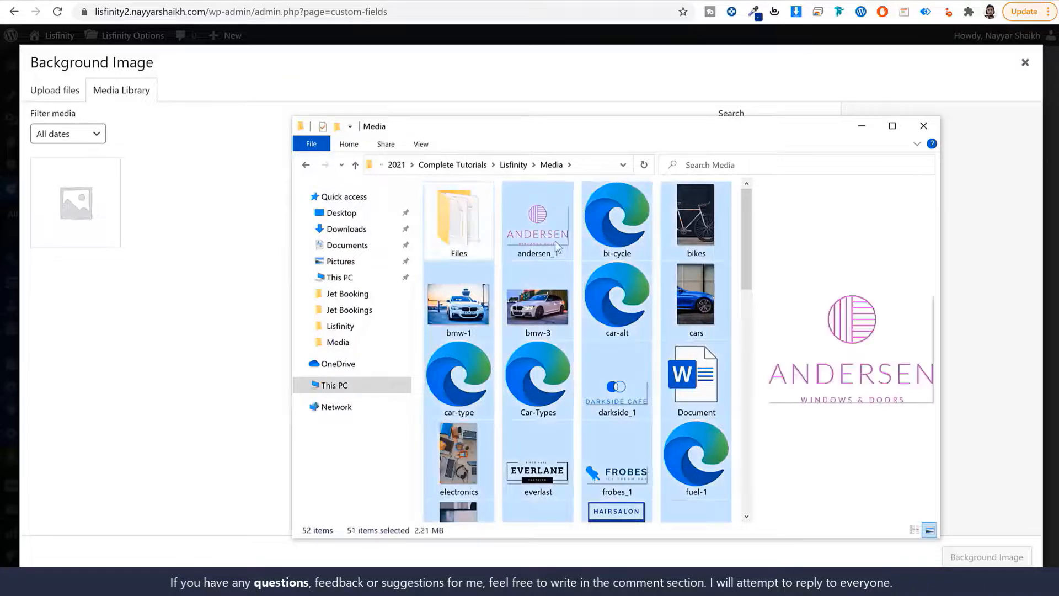
left_click(703, 381, "ctrl")
scroll(693, 400, "down", 5)
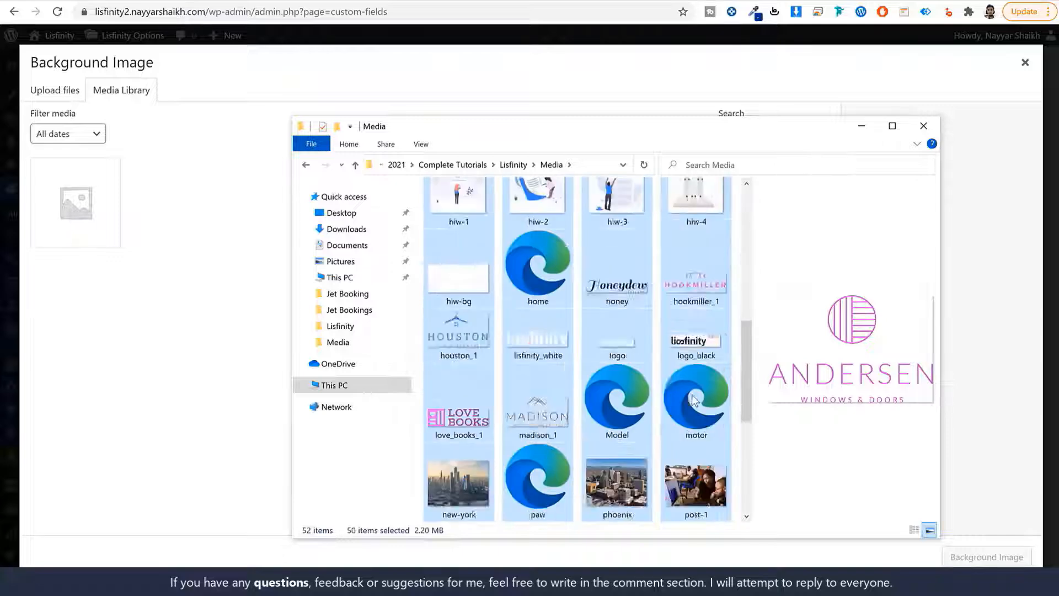
scroll(693, 400, "down", 3)
scroll(696, 386, "up", 10)
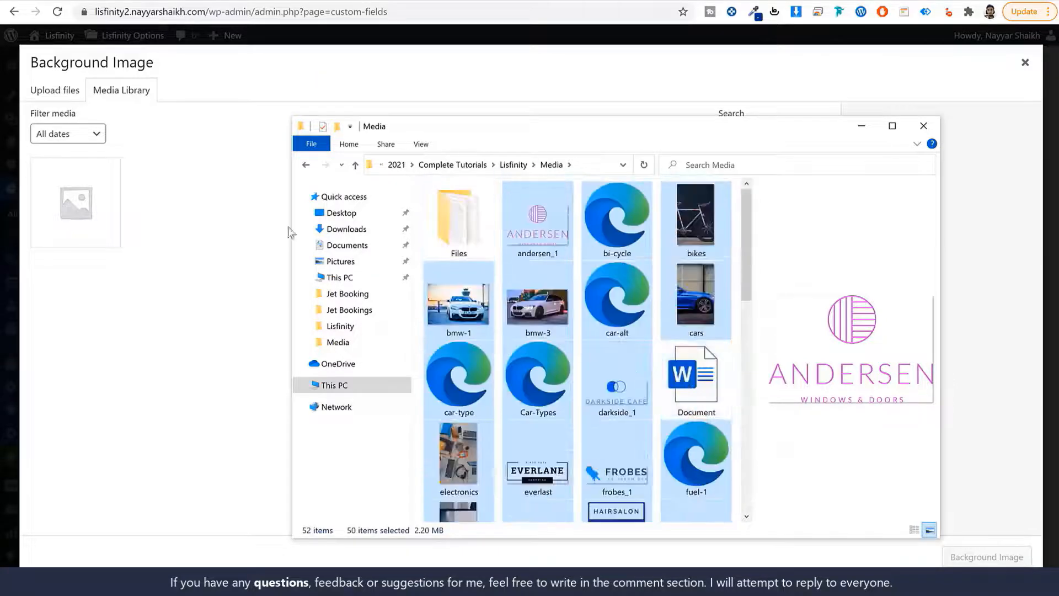
left_click_drag(291, 232, 132, 256)
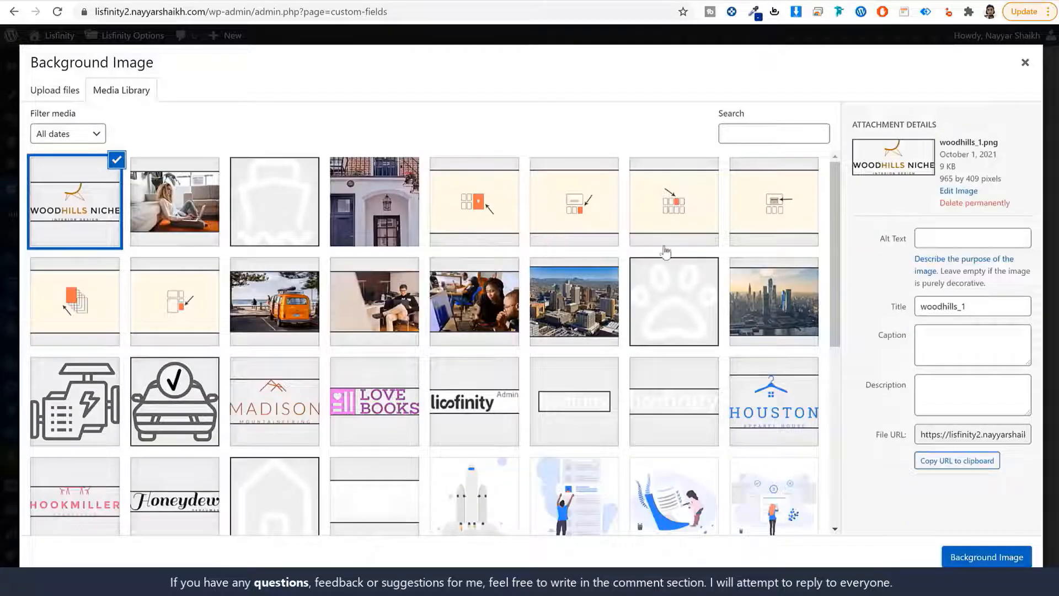
Set cars.jpg as the category's background image
scroll(643, 338, "down", 7)
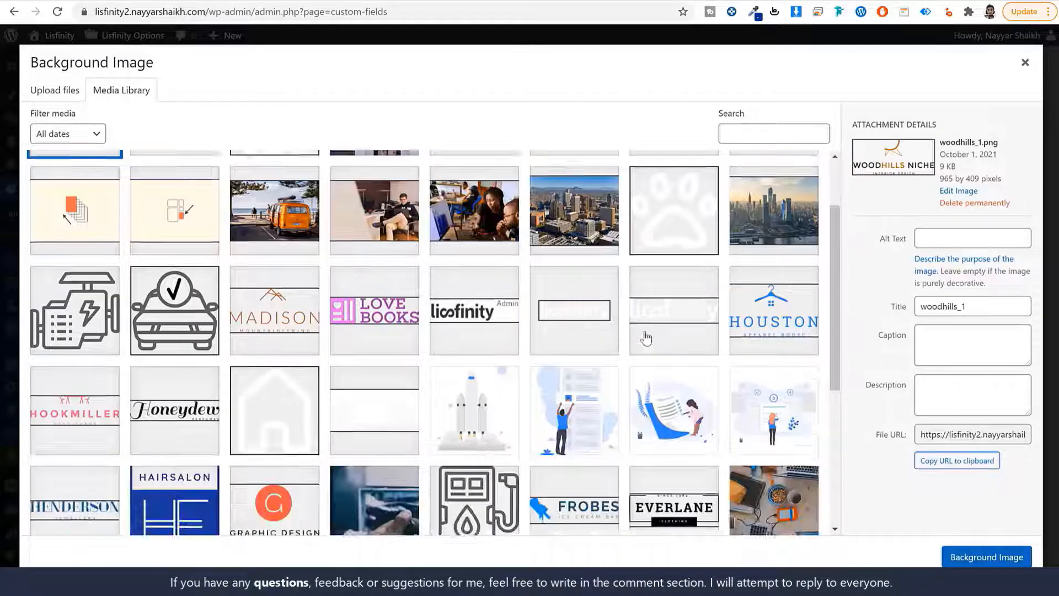
left_click(398, 334)
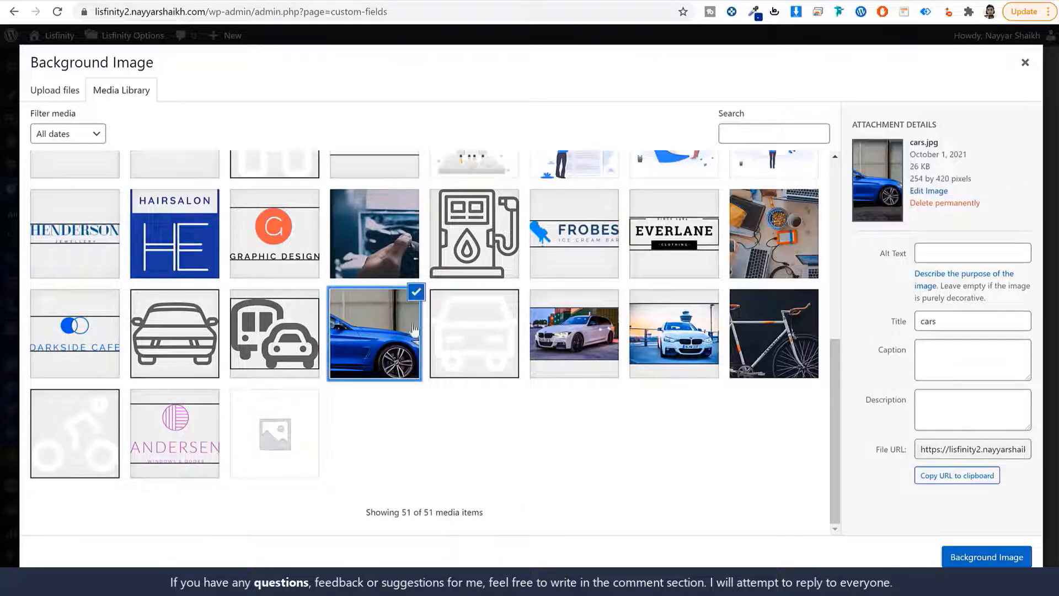
left_click(1011, 558)
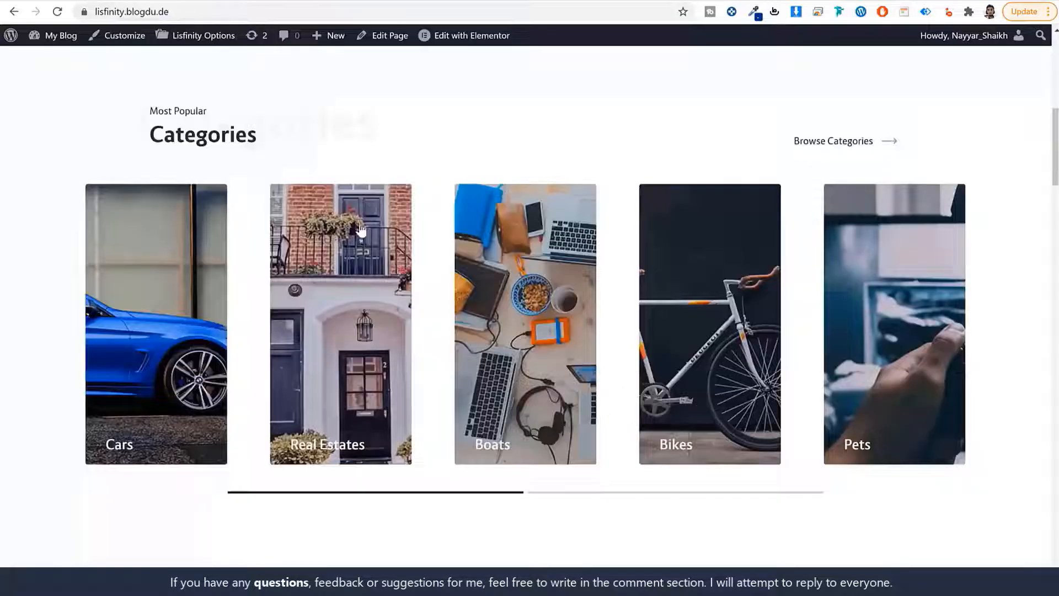
Give the category the car-alt.svg icon and save the Cars category
scroll(385, 297, "up", 5)
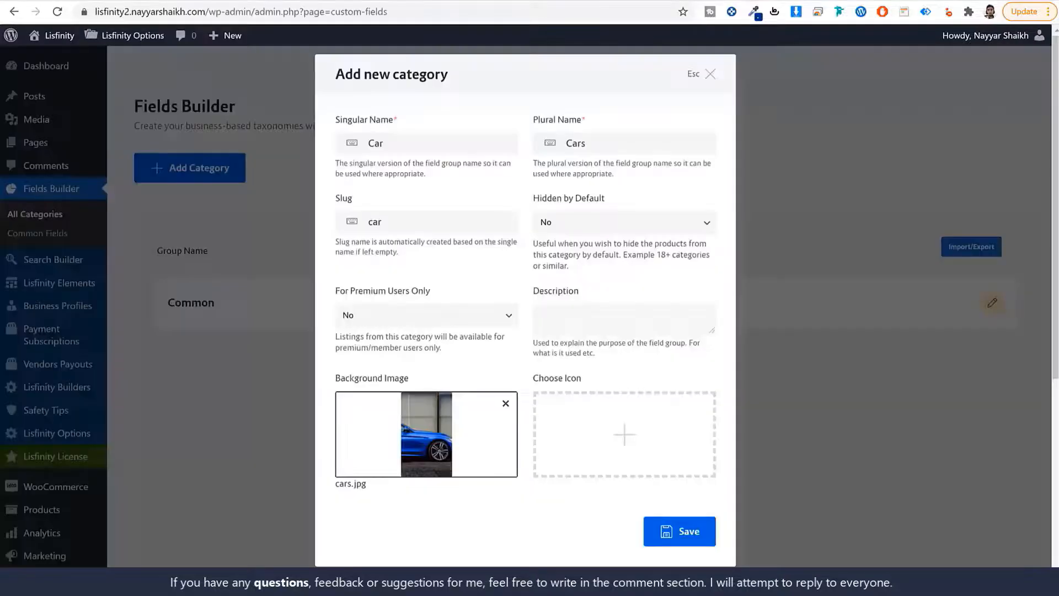
left_click(628, 436)
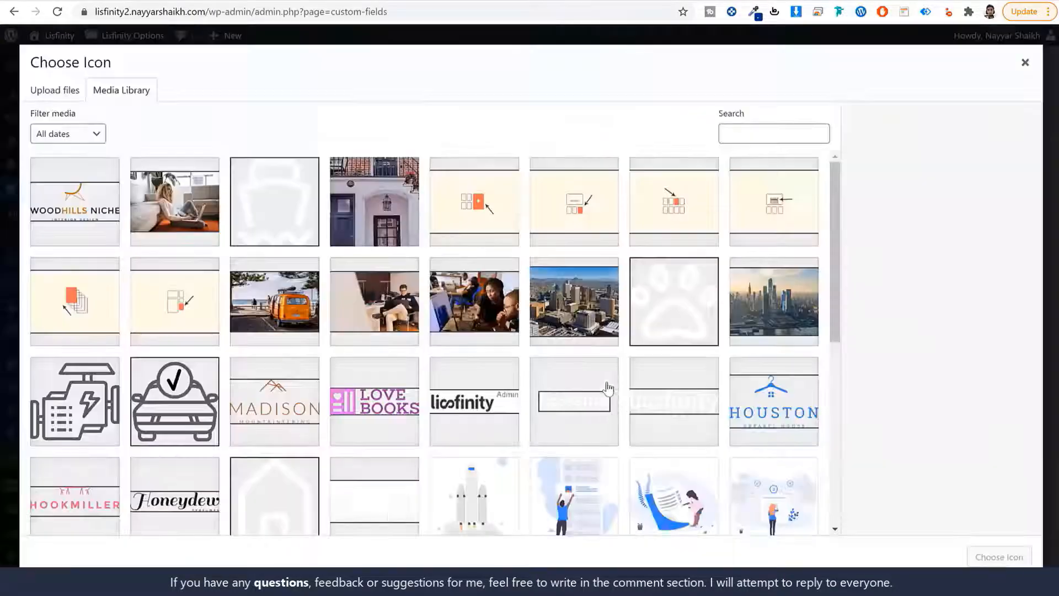
left_click(274, 208)
scroll(351, 330, "down", 4)
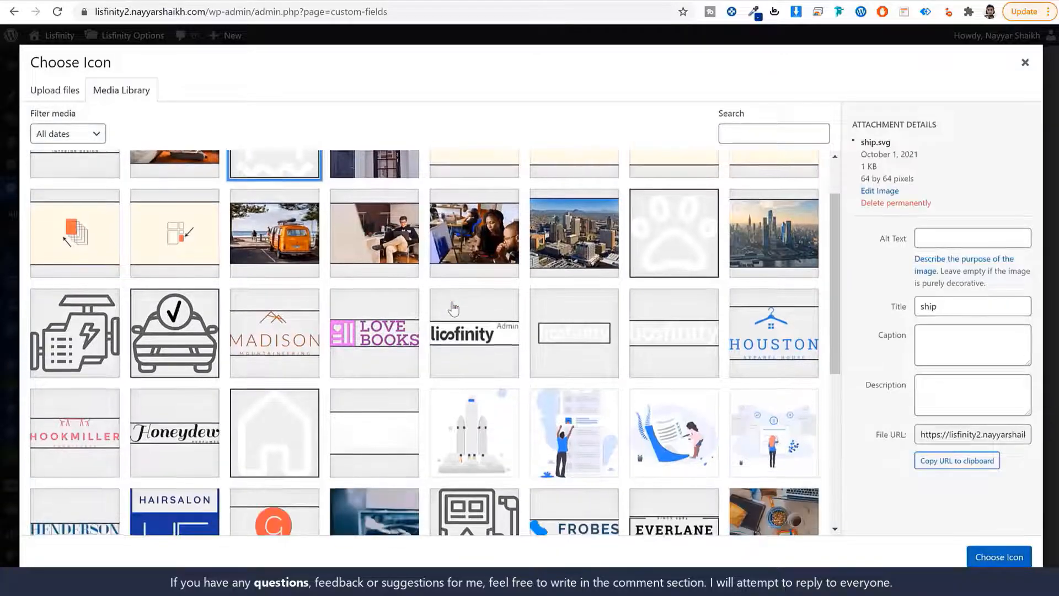
scroll(350, 331, "down", 4)
left_click(475, 334)
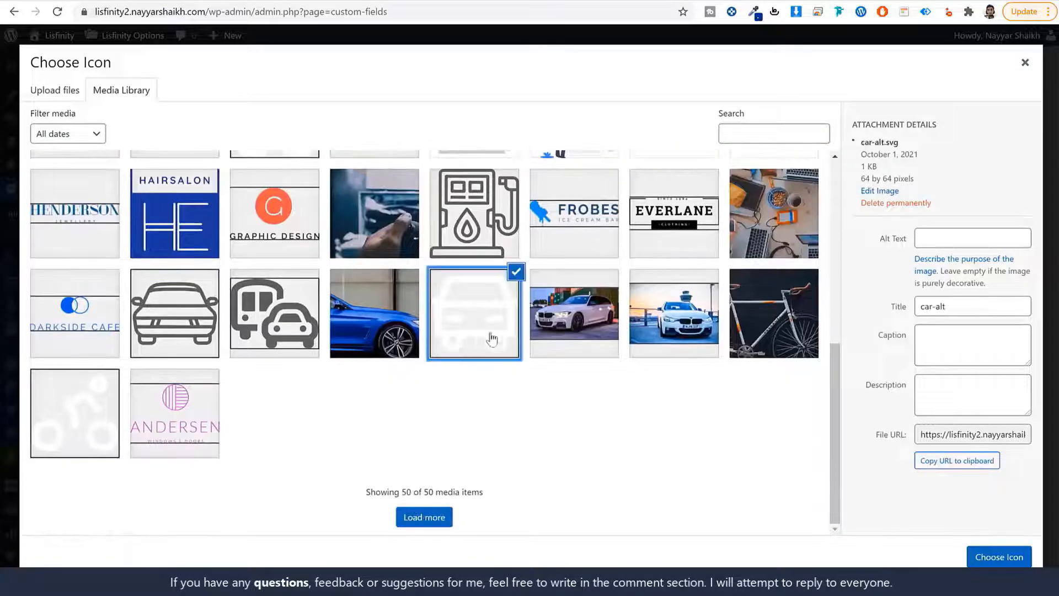
left_click(998, 556)
left_click(691, 533)
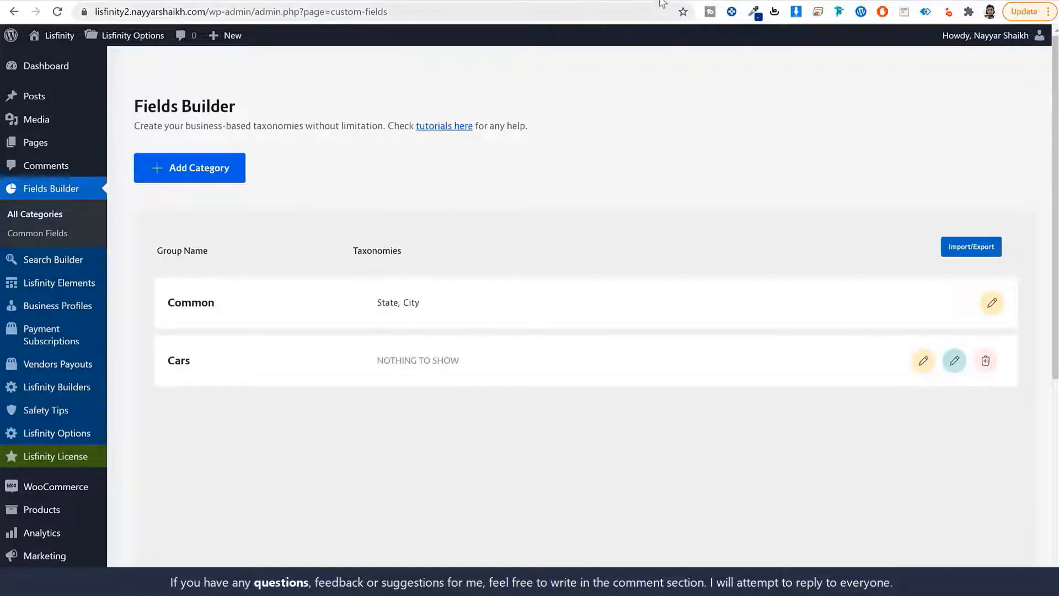
Open Unsplash and Pexels in new browser tabs
key("ctrl+t")
type("uns")
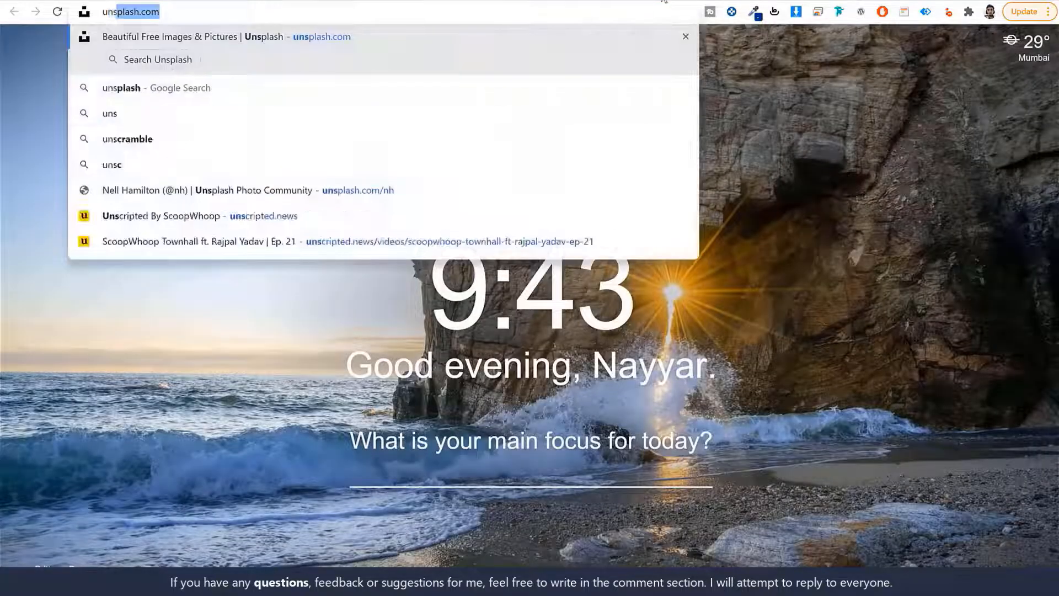
key("Return")
key("ctrl+t")
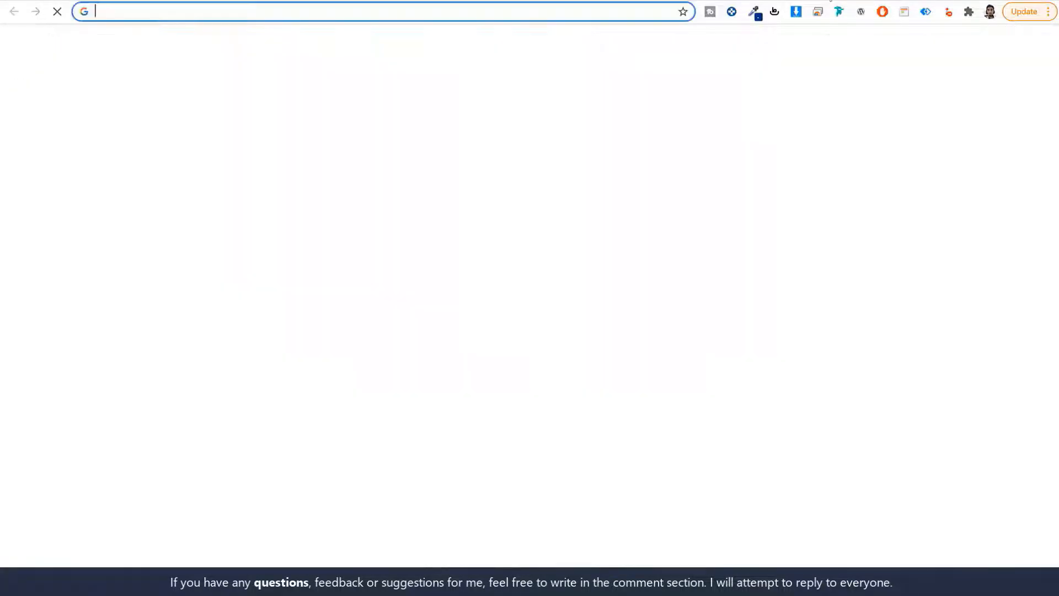
type("pex")
key("Return")
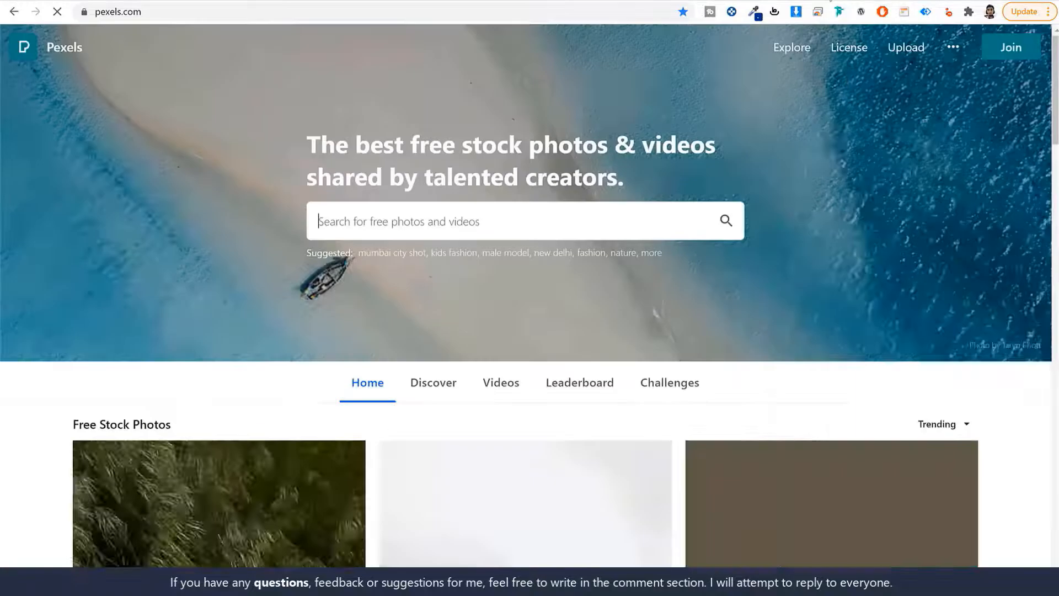
Search Unsplash for 'car' and browse the photo results
left_click(576, 1)
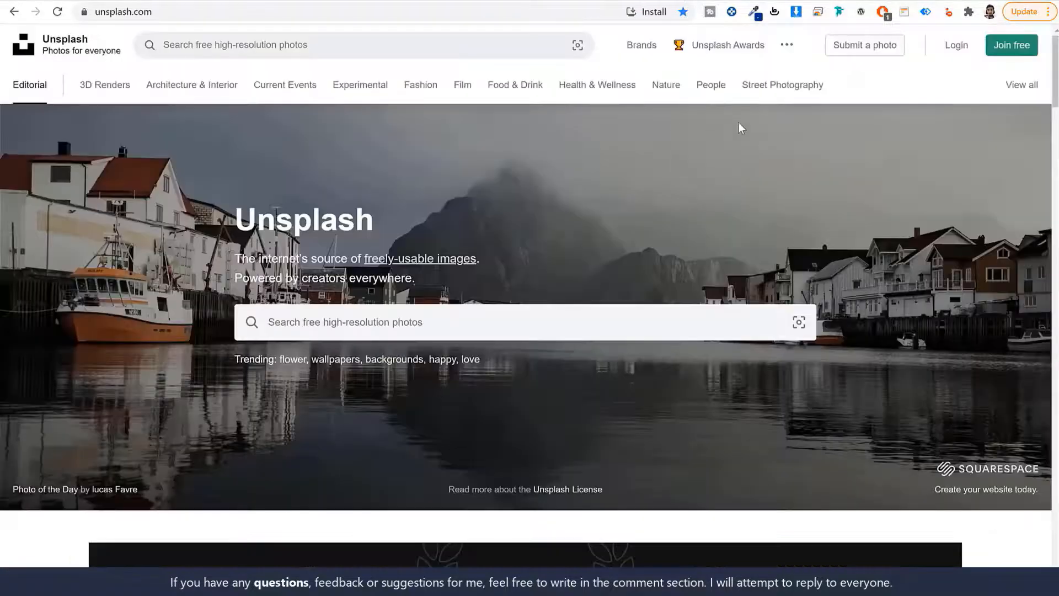
left_click(91, 1)
left_click(639, 2)
left_click(382, 318)
type("car")
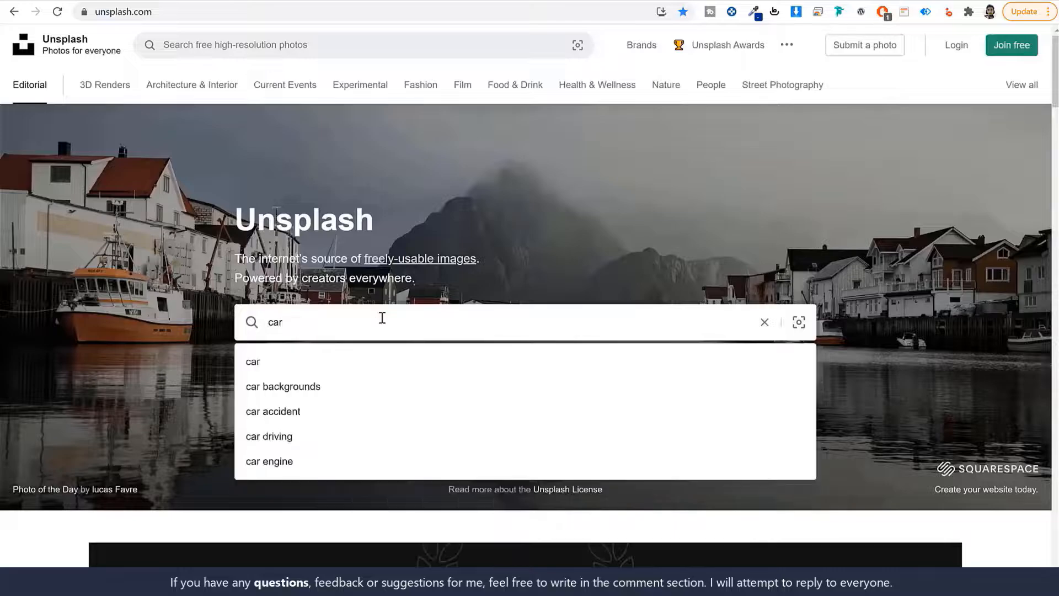
key("Return")
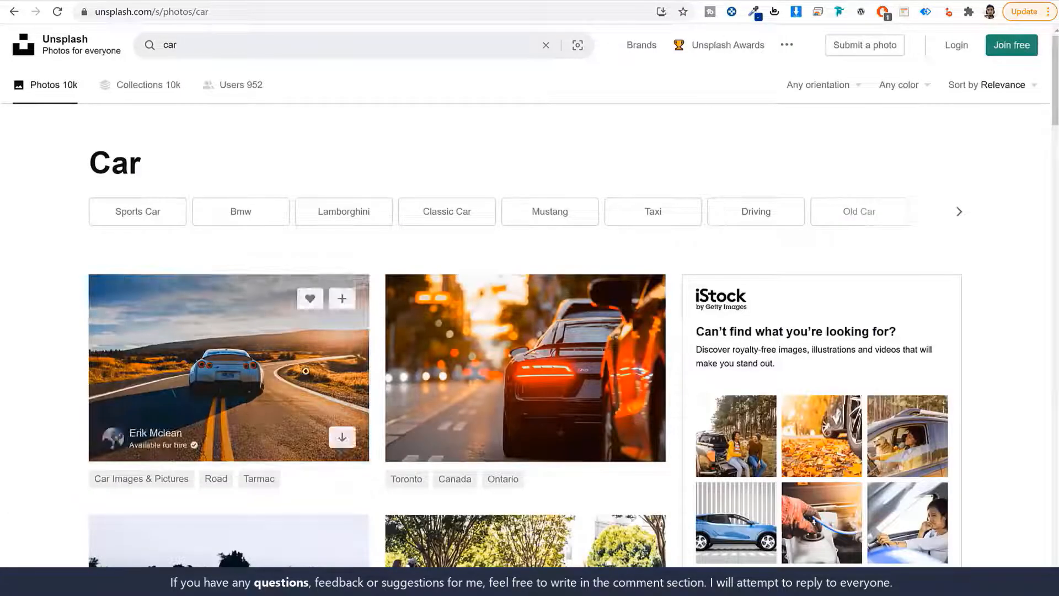
scroll(996, 369, "down", 15)
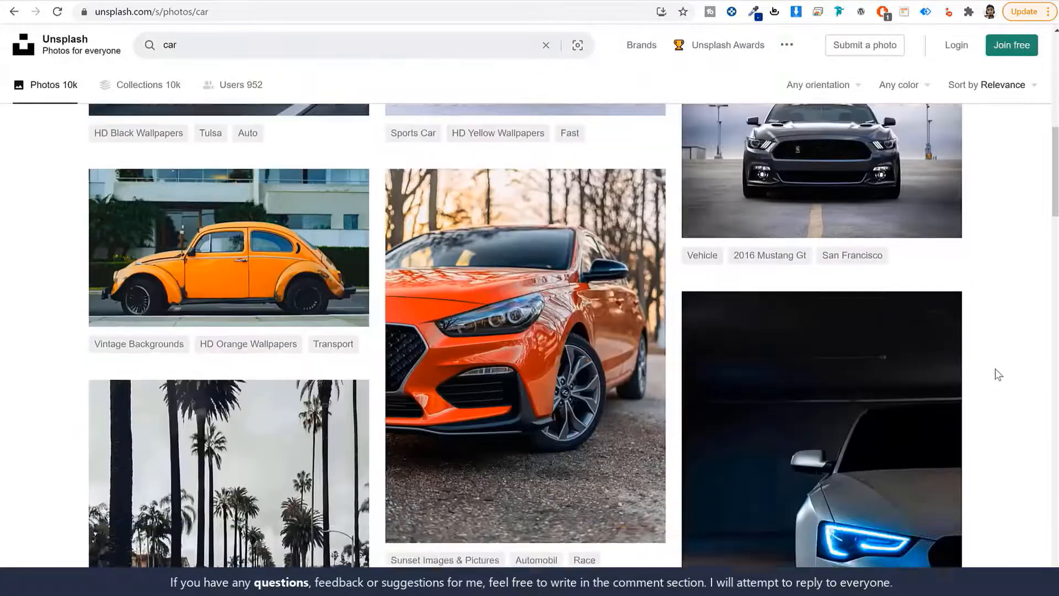
scroll(993, 371, "down", 15)
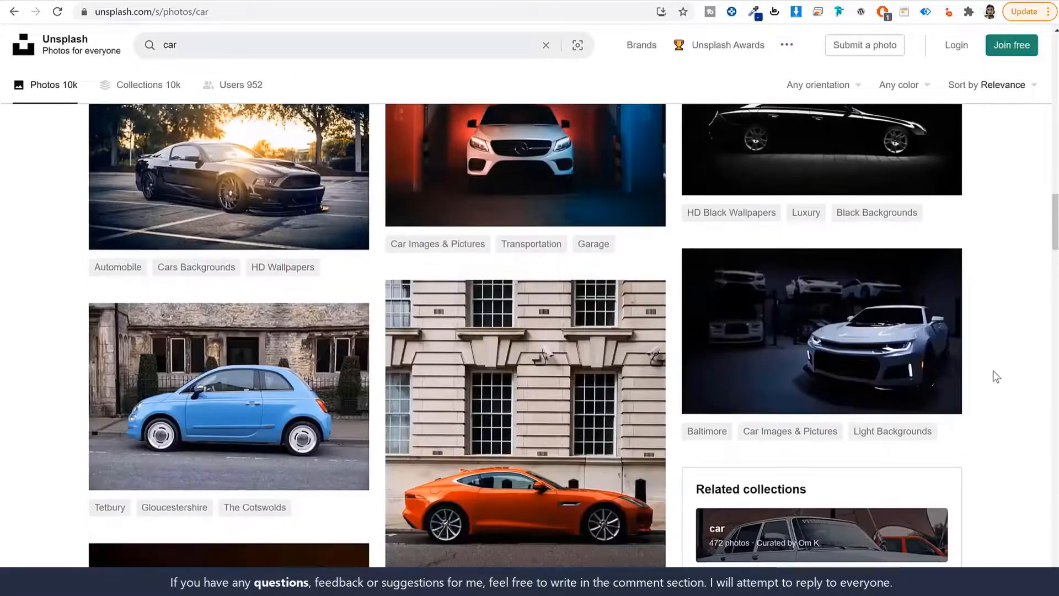
scroll(993, 371, "down", 13)
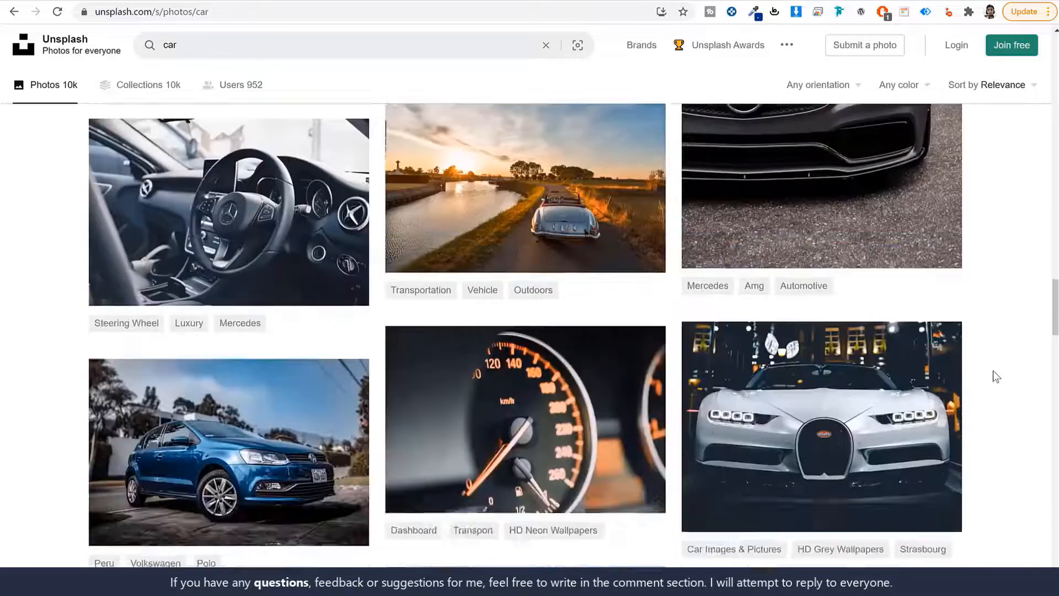
scroll(996, 376, "down", 5)
scroll(996, 376, "down", 4)
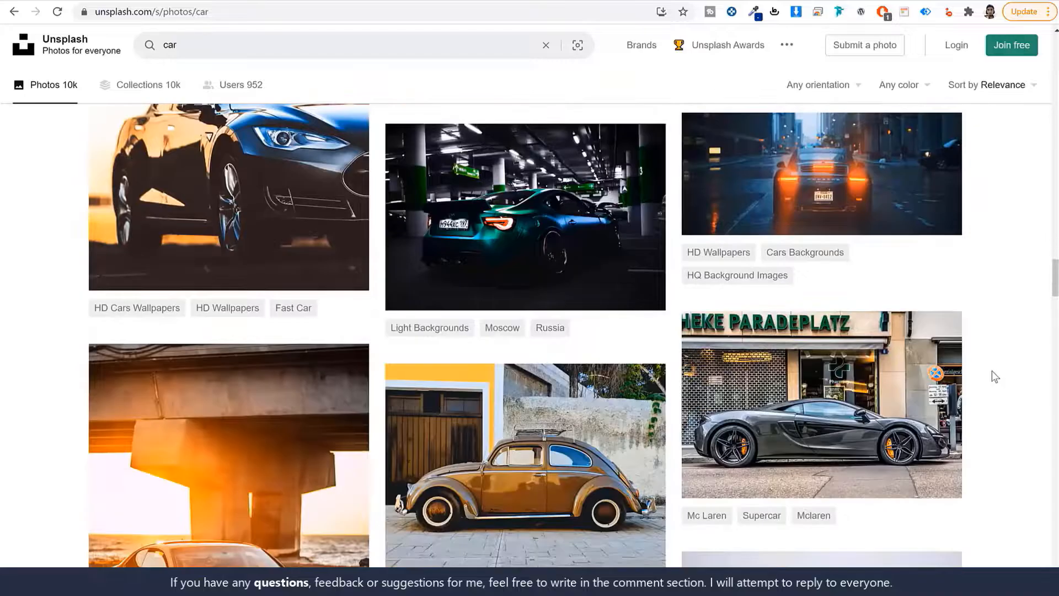
scroll(911, 399, "down", 15)
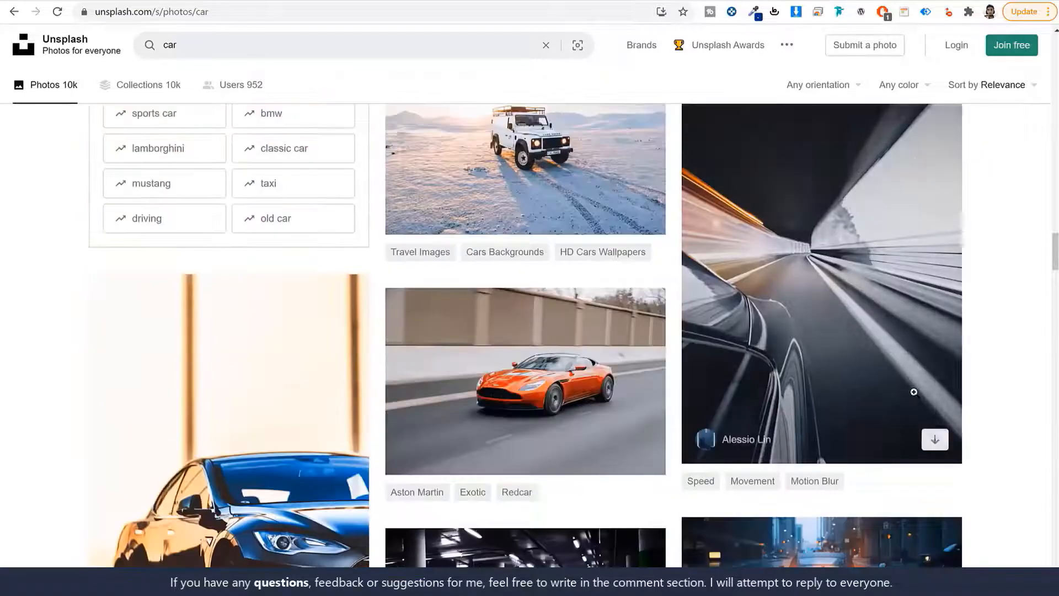
scroll(914, 392, "up", 18)
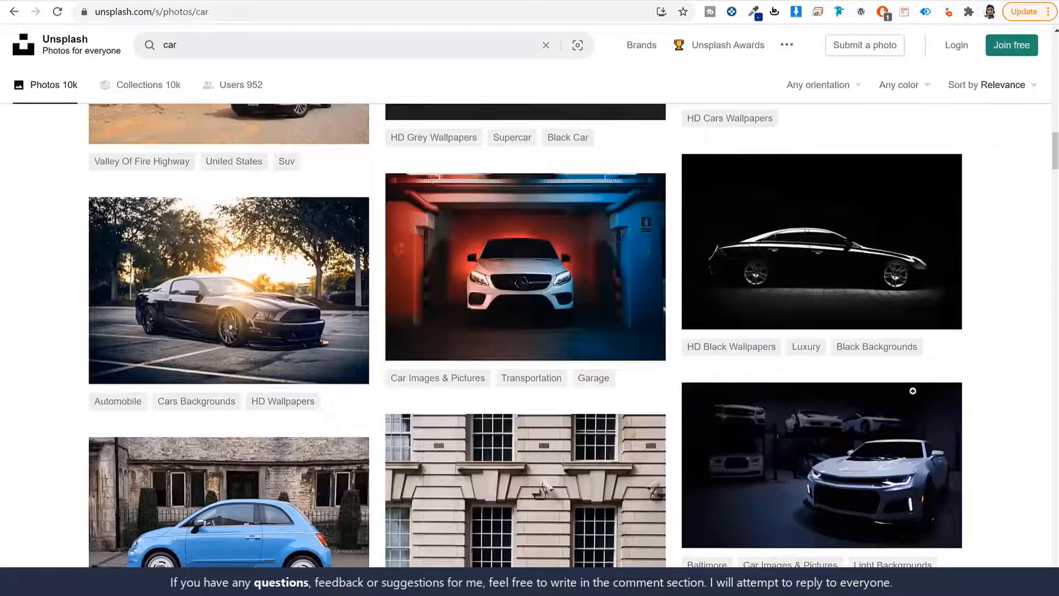
scroll(912, 390, "up", 1)
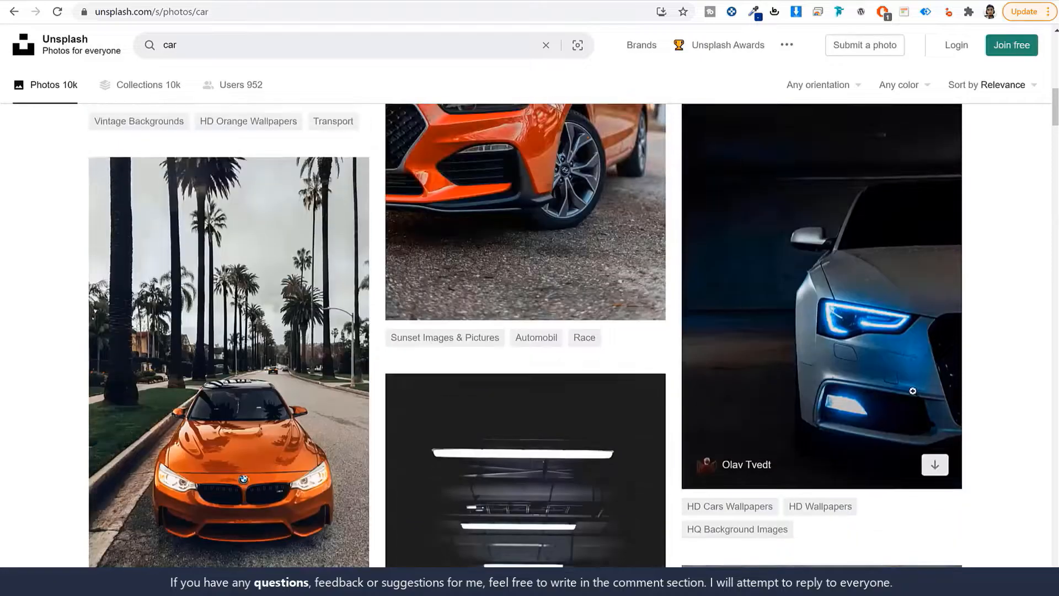
scroll(320, 331, "down", 1)
scroll(317, 342, "up", 4)
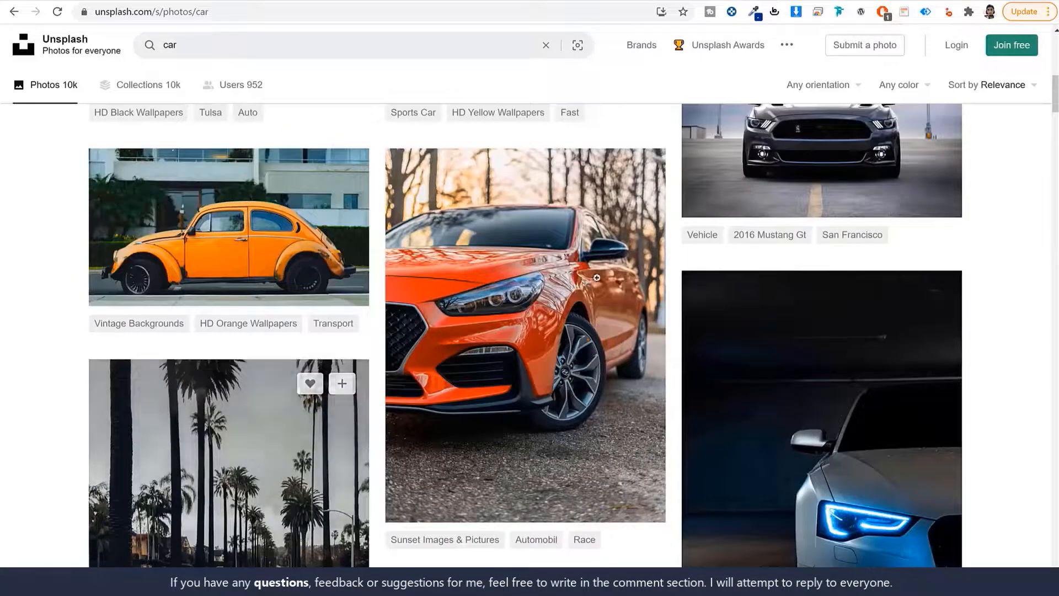
Download the orange hatchback photo in Large size and return to the car results
left_click(563, 271)
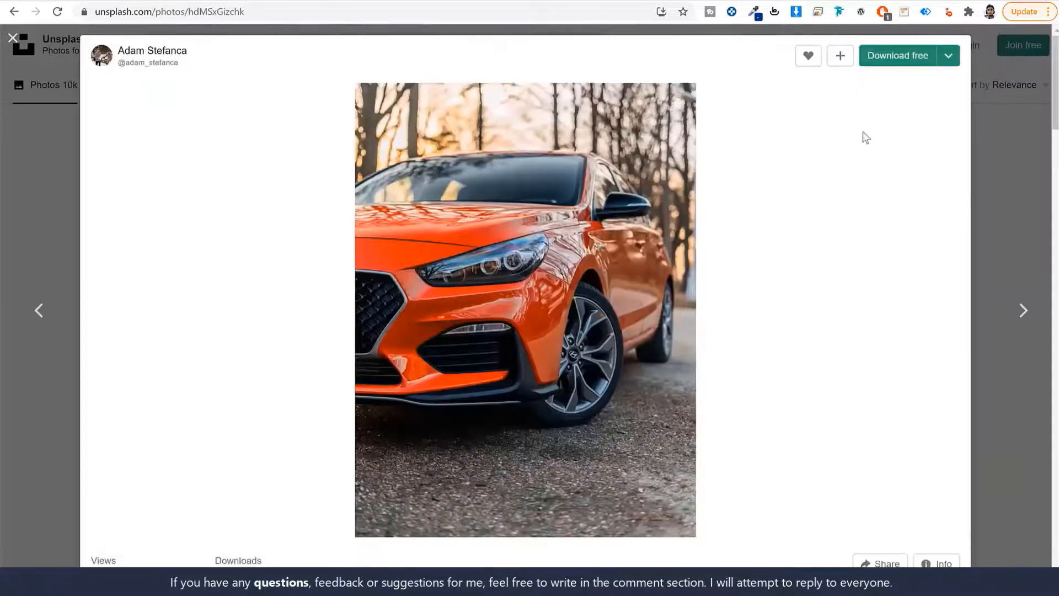
left_click(949, 55)
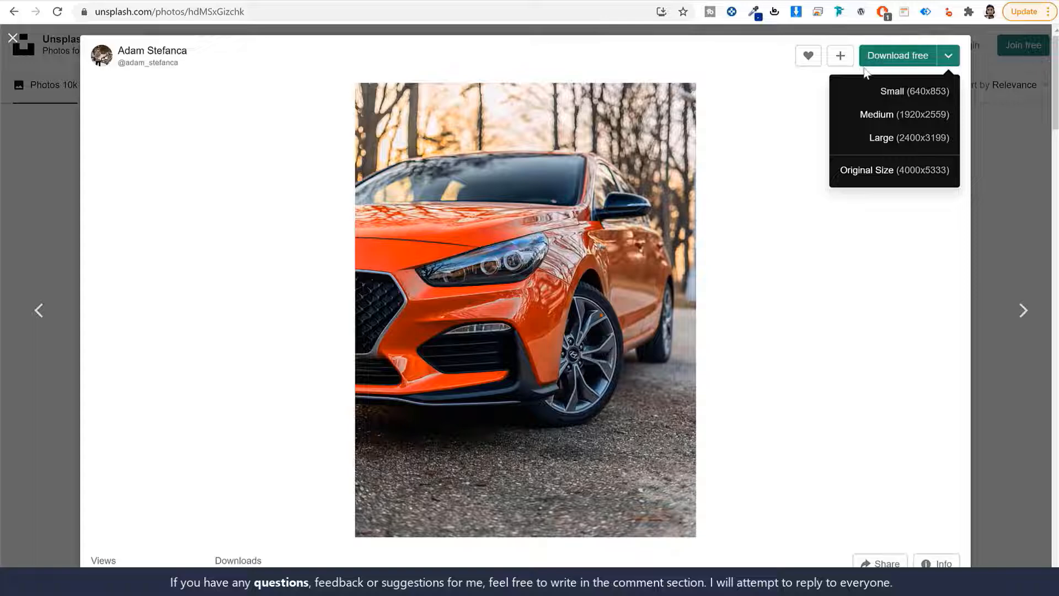
left_click(787, 107)
left_click(948, 58)
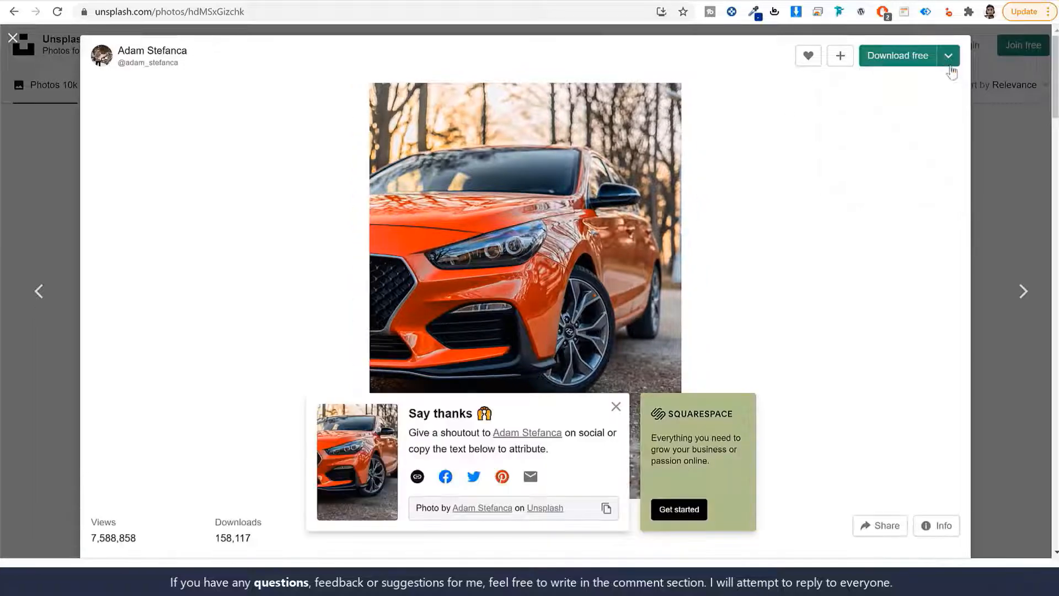
left_click(948, 64)
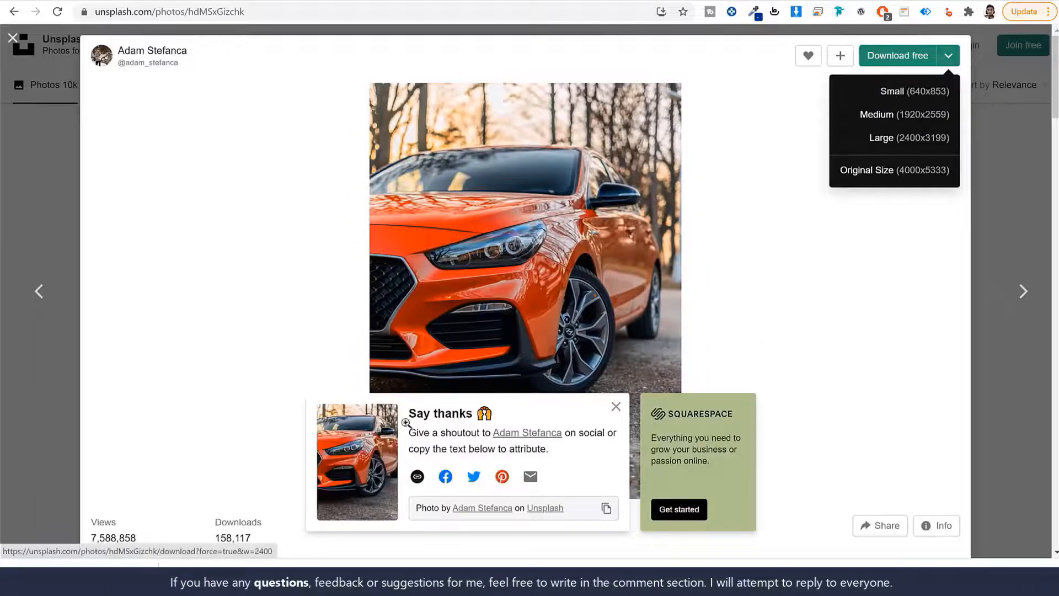
left_click(833, 319)
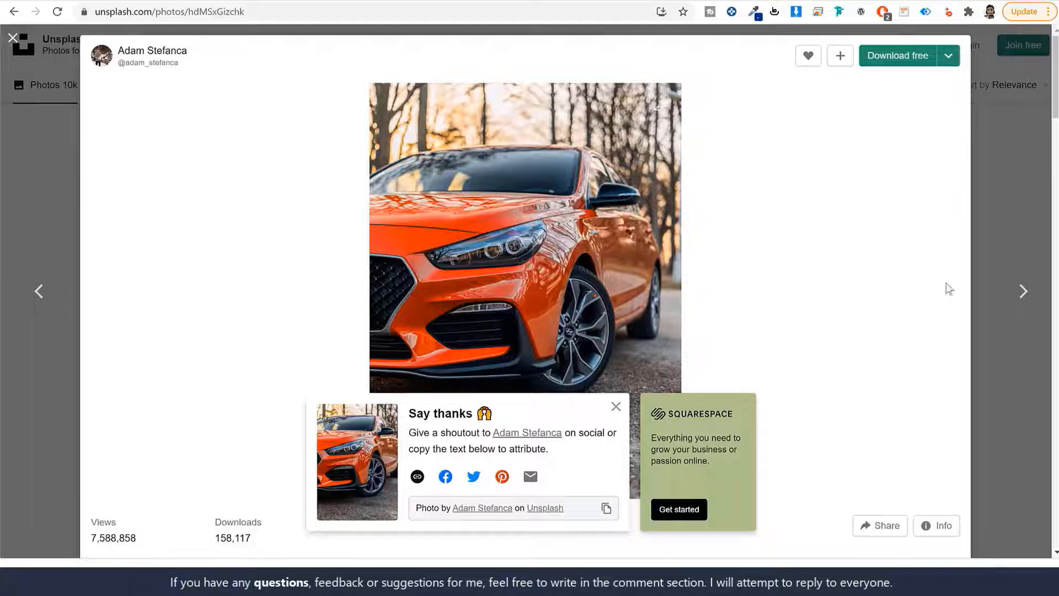
left_click(1022, 217)
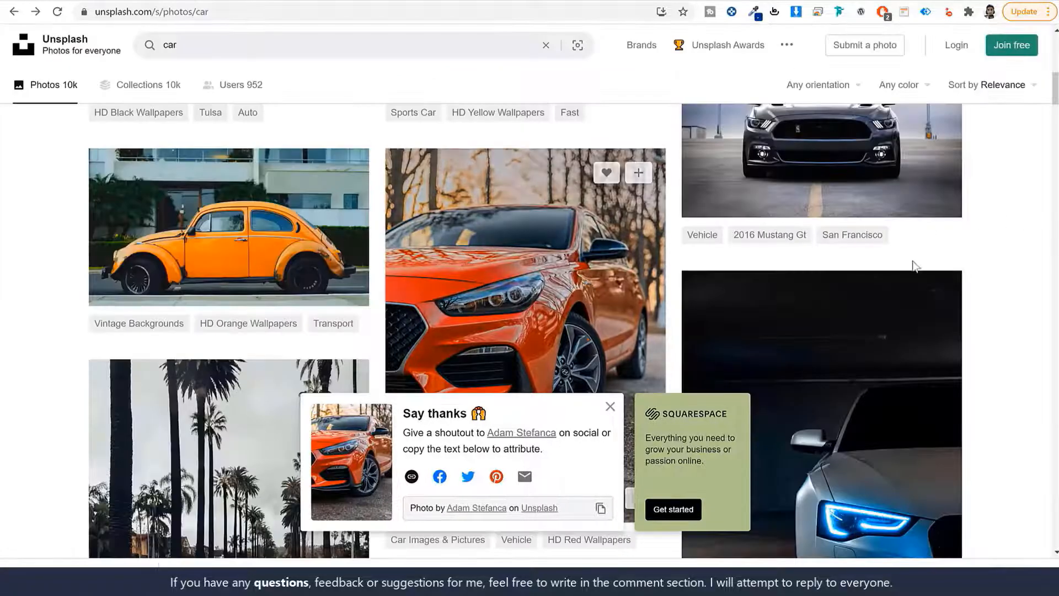
scroll(910, 309, "down", 4)
scroll(908, 335, "down", 15)
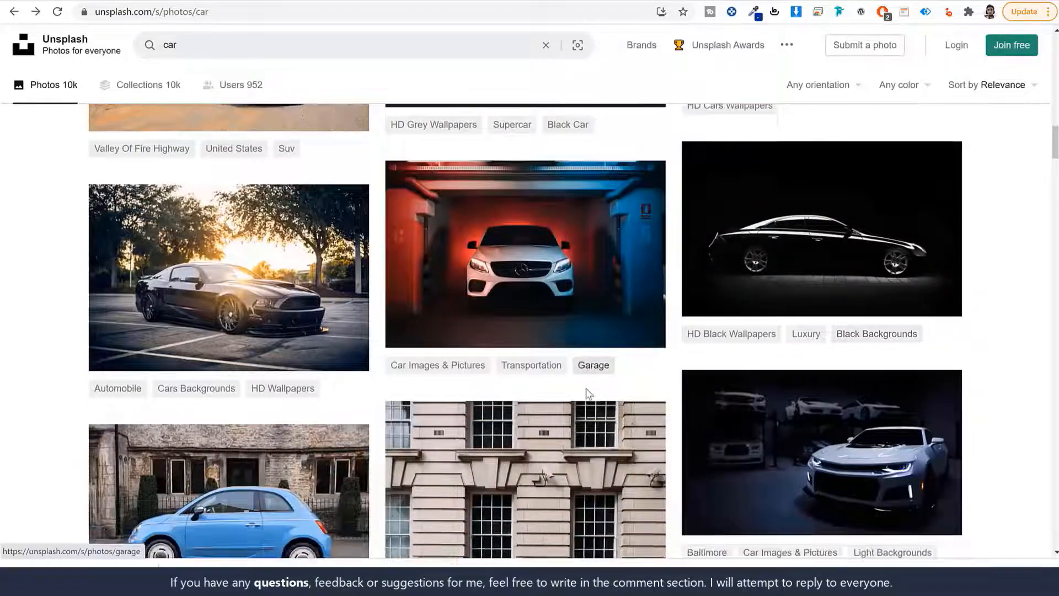
scroll(583, 395, "up", 20)
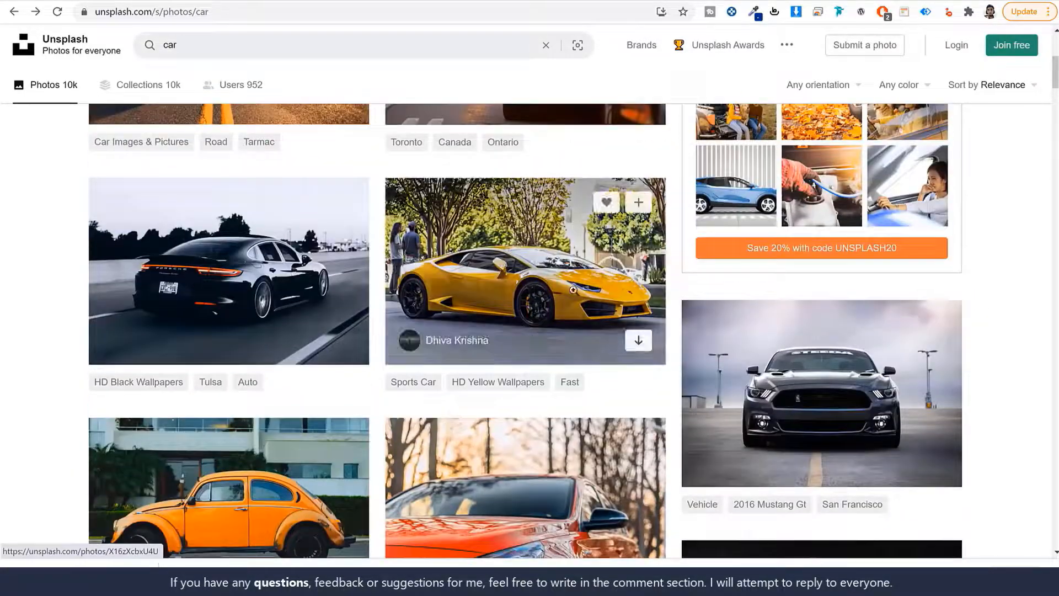
scroll(573, 289, "up", 5)
left_click(402, 7)
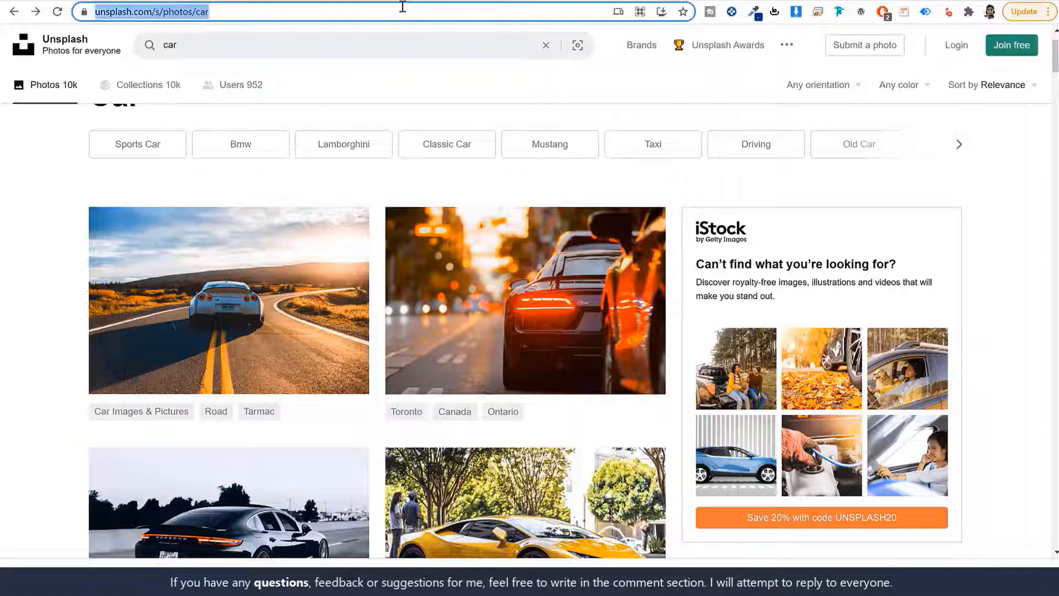
Load the downloaded orange car photo into Fotor's online photo editor
type("foto")
key("Return")
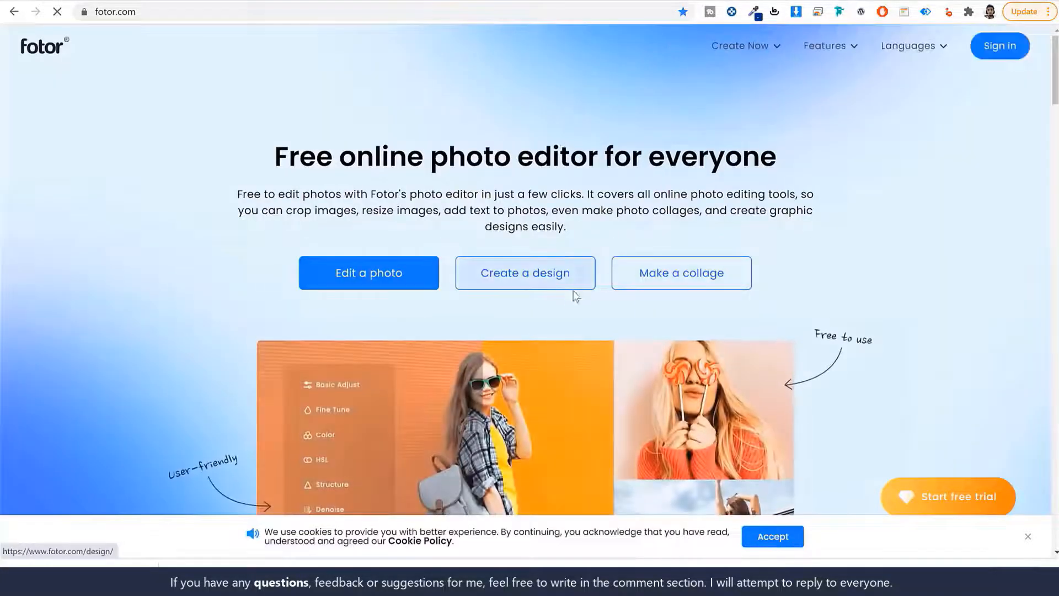
left_click(391, 285)
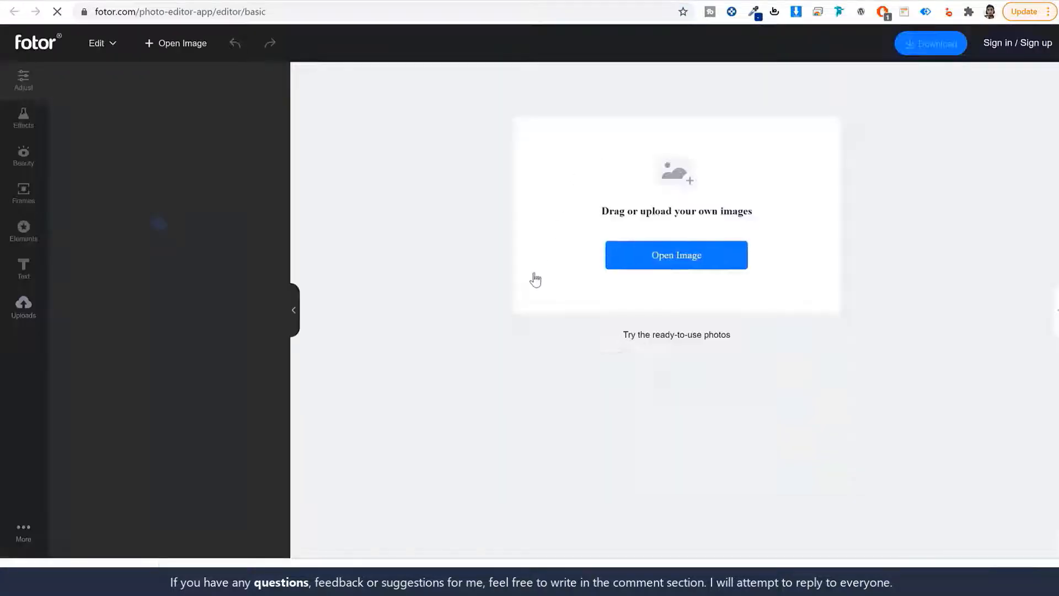
left_click_drag(81, 576, 723, 232)
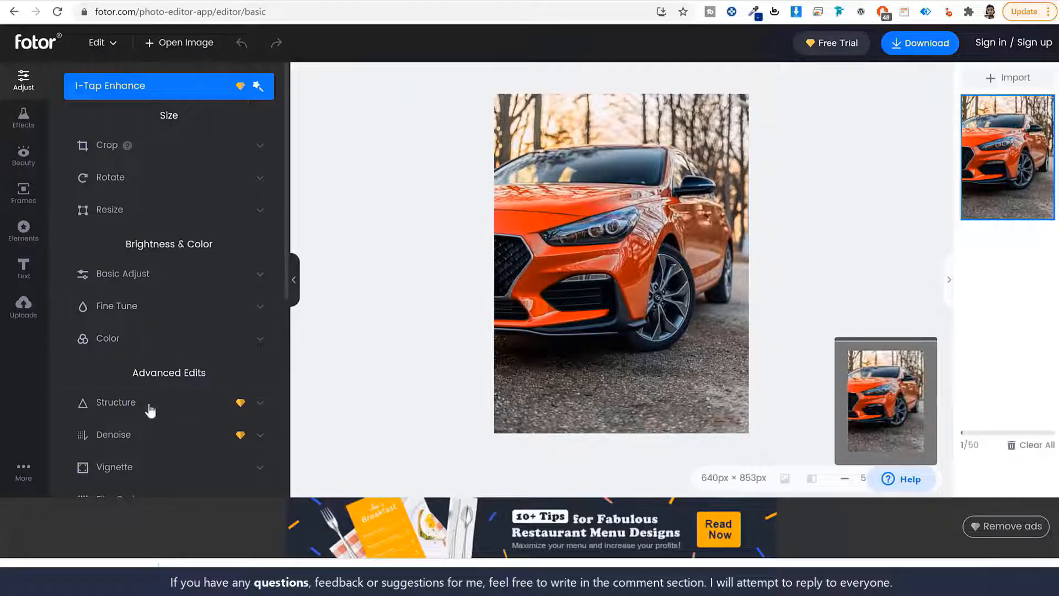
scroll(160, 400, "down", 5)
Open Fotor's crop options and try the 1x1, 3x2, 3x4 and 4x3 ratios
scroll(170, 393, "up", 5)
left_click(173, 147)
left_click_drag(704, 421, 652, 330)
left_click_drag(583, 279, 587, 309)
left_click(168, 166)
left_click(235, 160)
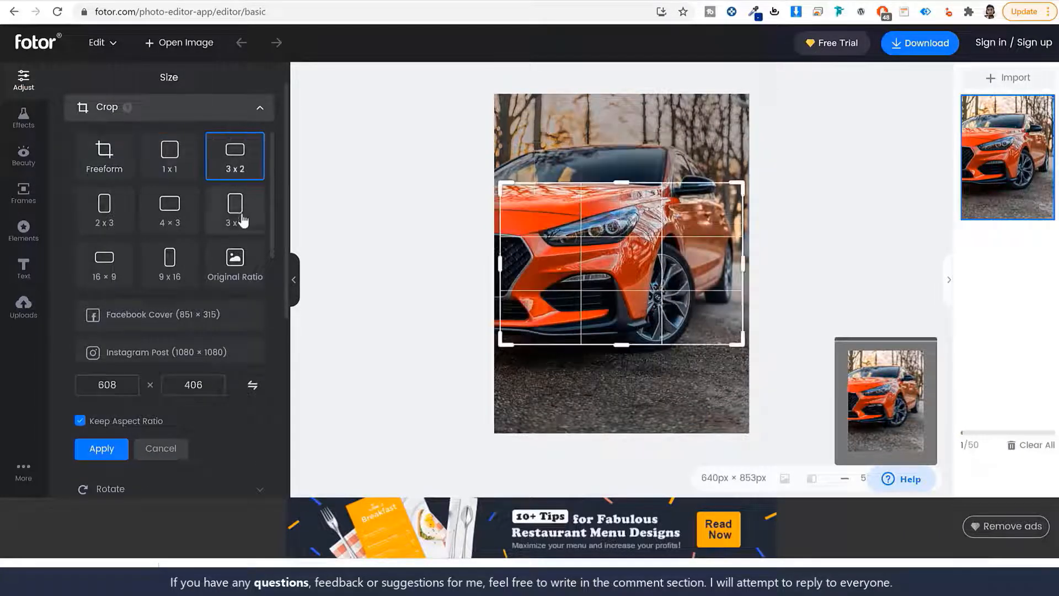
left_click(236, 212)
left_click(172, 215)
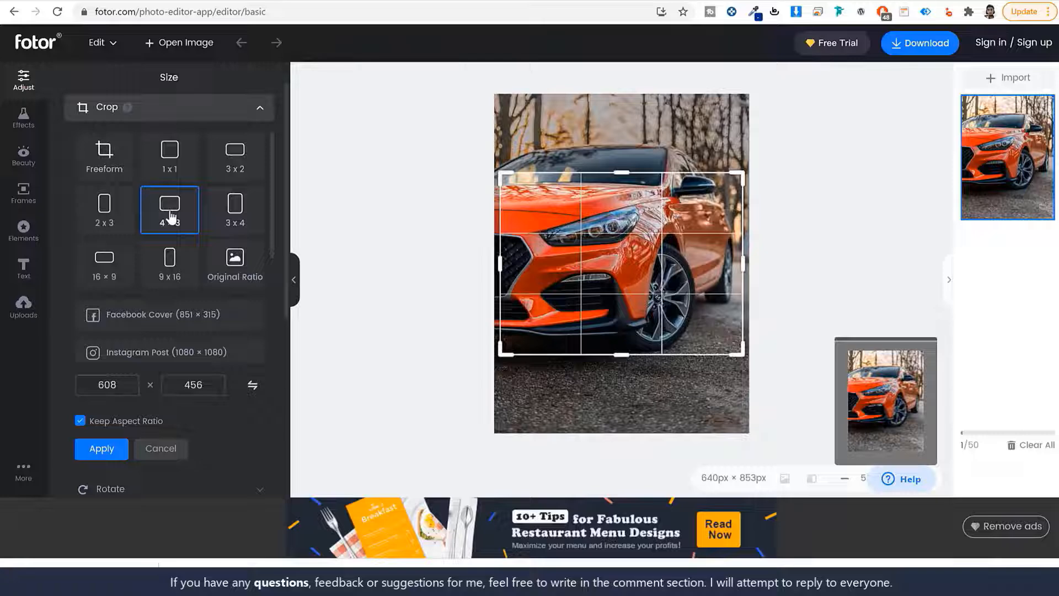
Crop the photo to a full-height 9 x 16 portrait framing the car (480px × 853px)
left_click(178, 280)
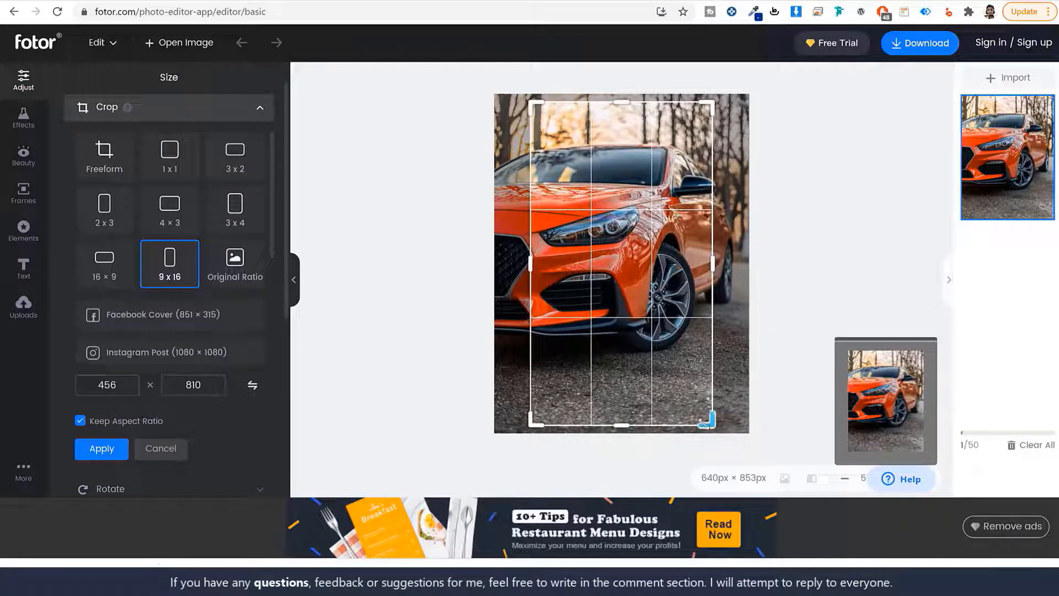
left_click_drag(708, 422, 717, 432)
left_click_drag(530, 102, 484, 58)
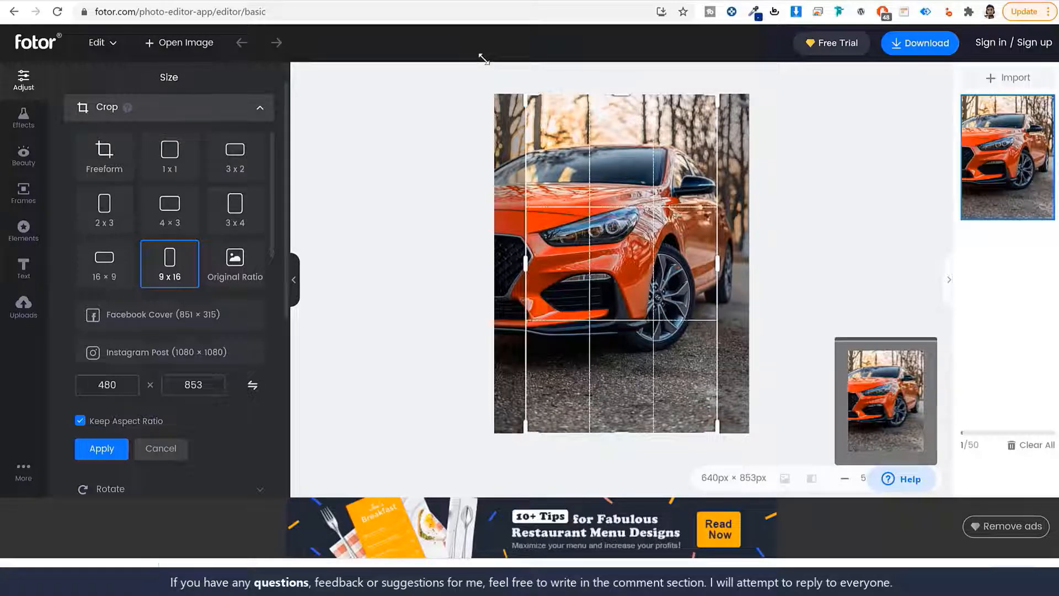
left_click_drag(669, 239, 636, 244)
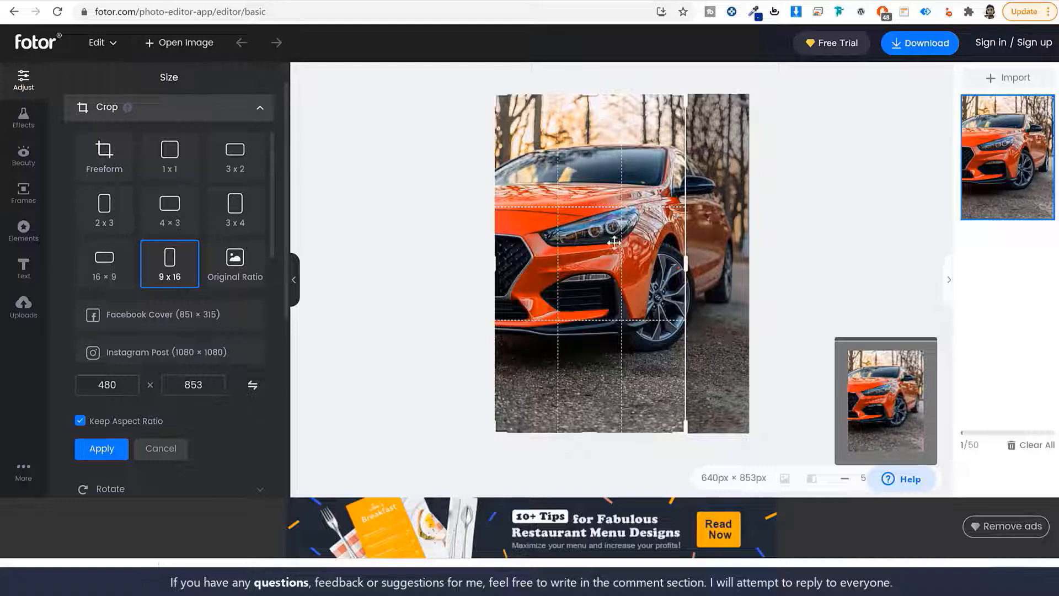
left_click(95, 448)
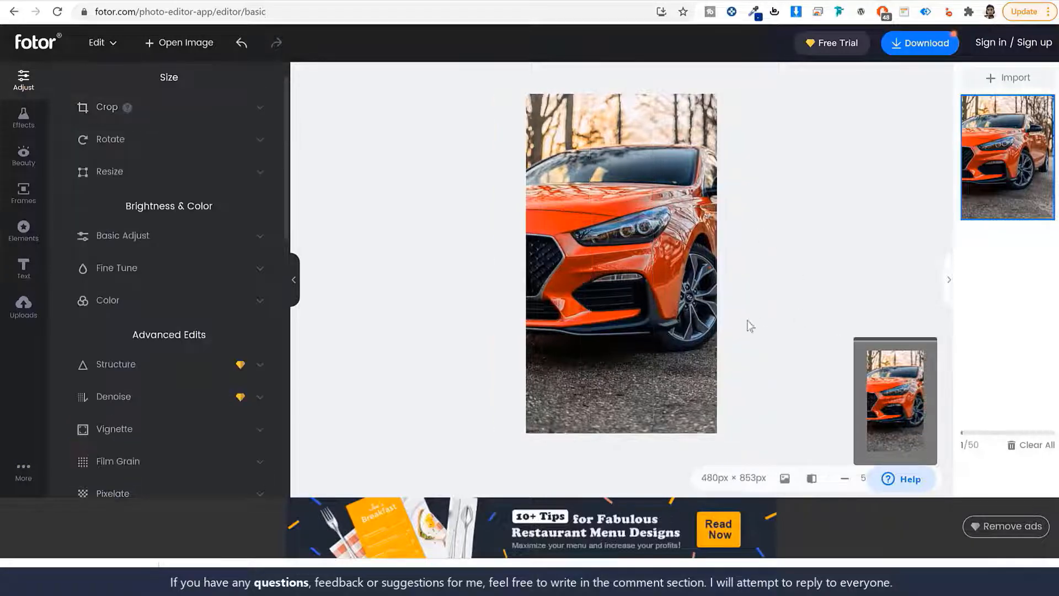
Set the export to JPG at Medium quality and start downloading the car photo
left_click(917, 45)
left_click(649, 281)
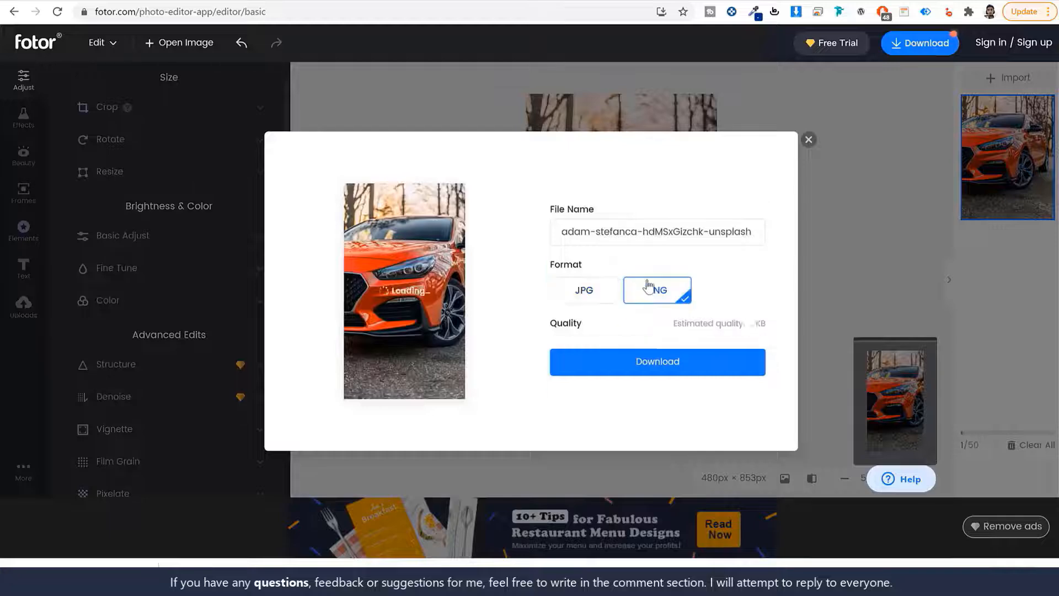
left_click(596, 297)
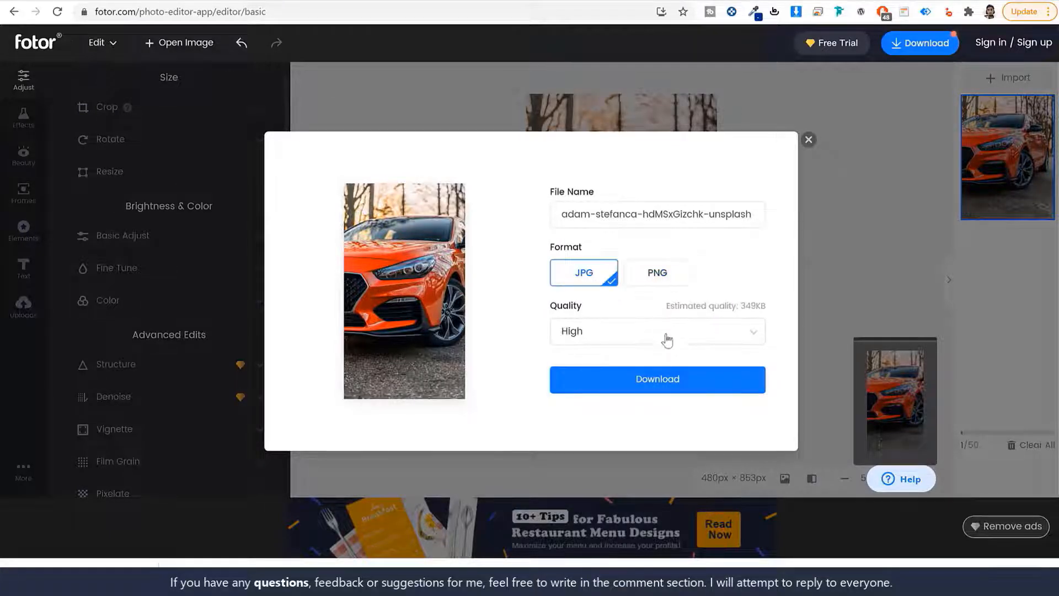
left_click(663, 338)
left_click(640, 389)
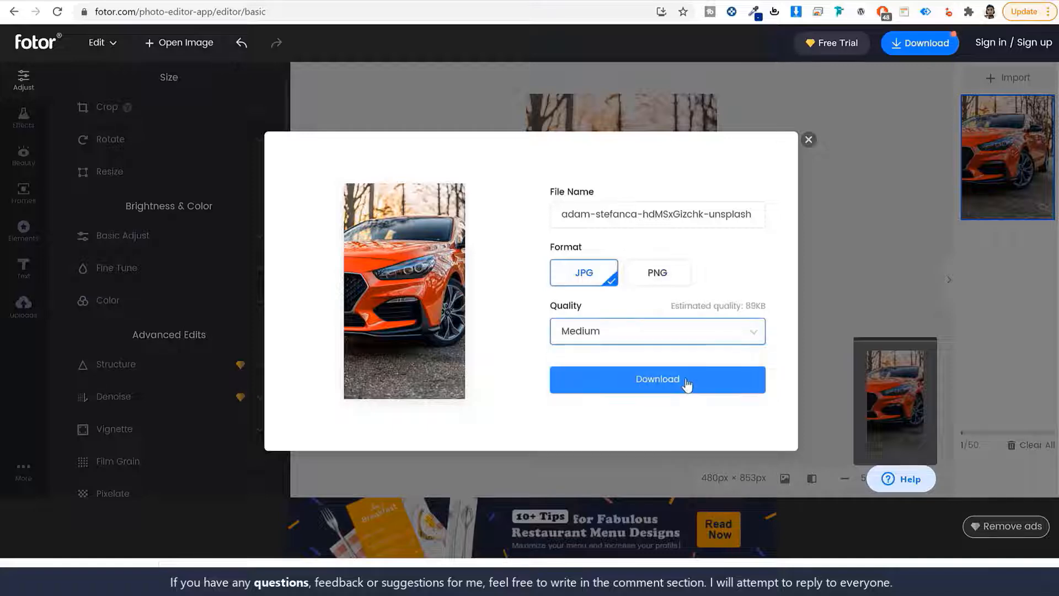
left_click(686, 384)
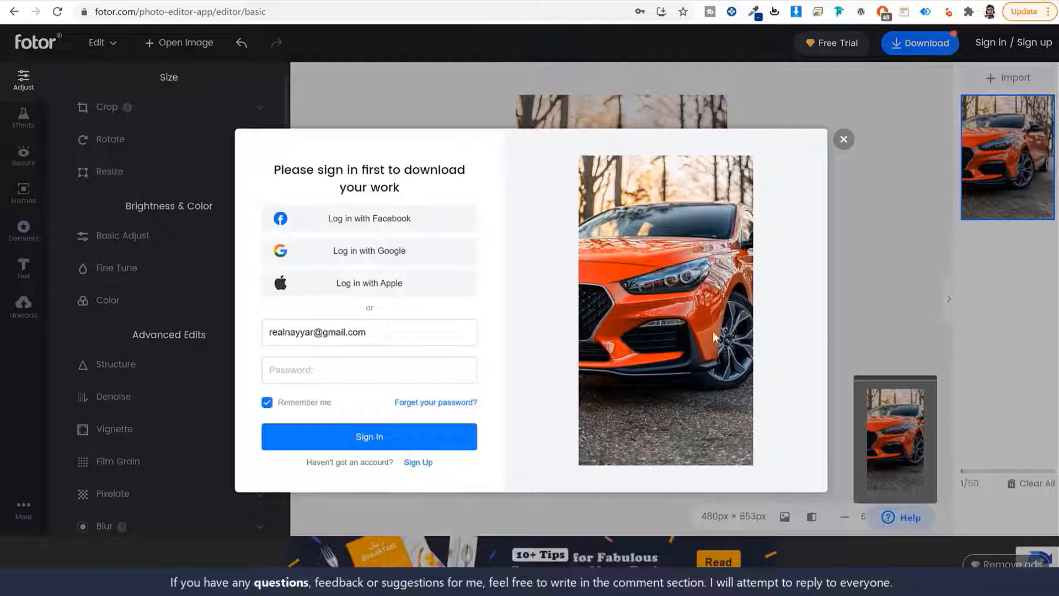
Dismiss the sign-in request and open a new browser tab
left_click(844, 139)
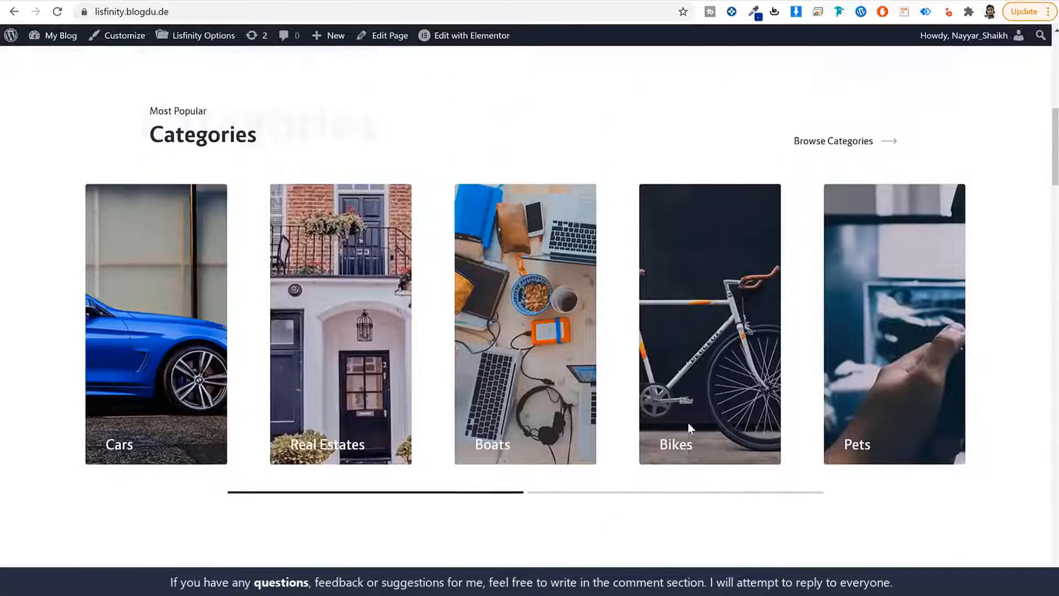
scroll(541, 171, "up", 7)
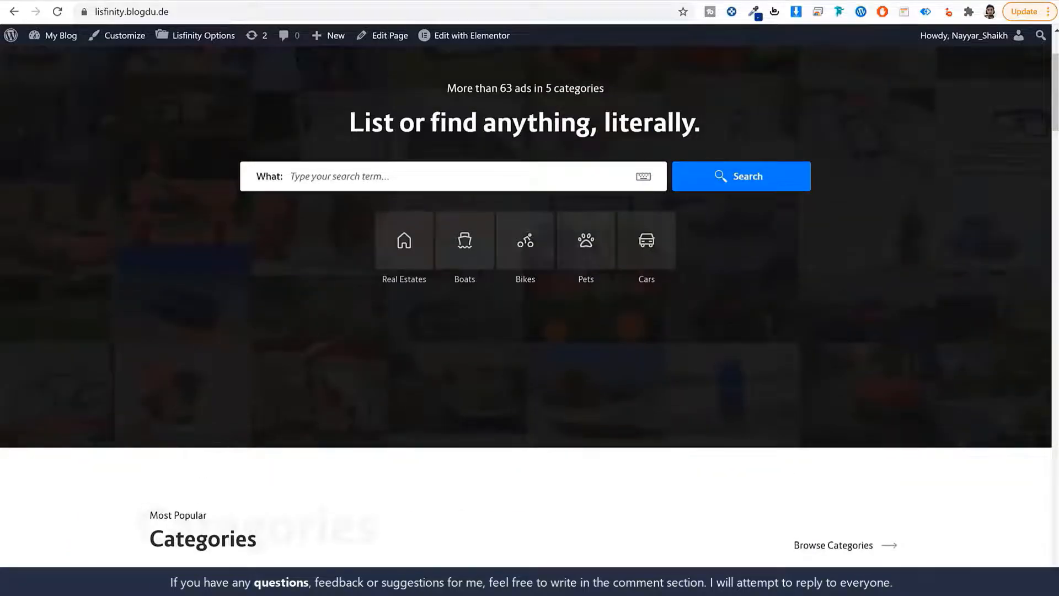
key("ctrl+t")
Go to icons8.com and search for 'bike' icons
type("ic")
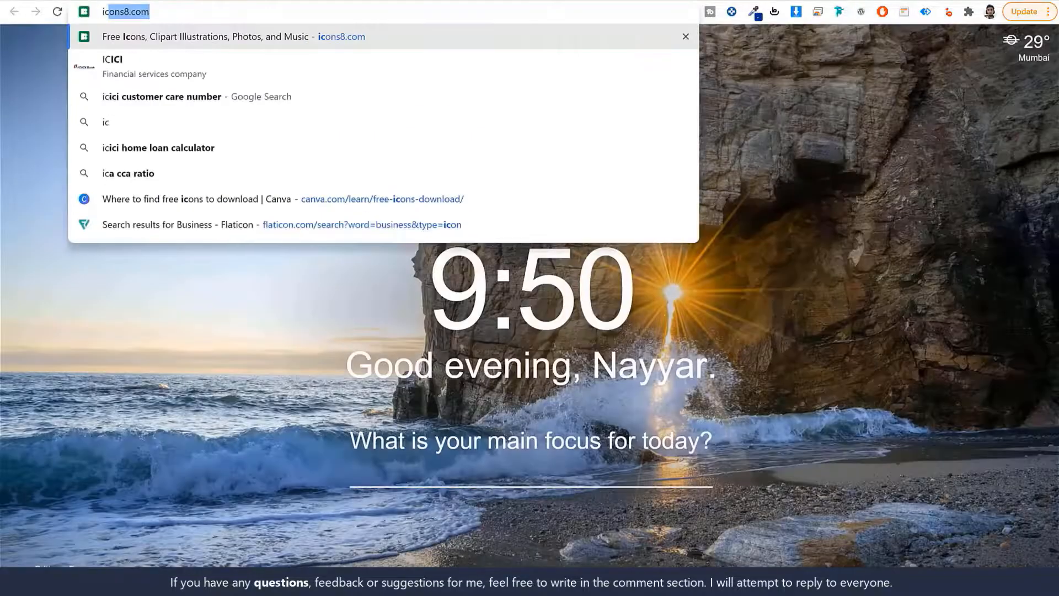
key("Return")
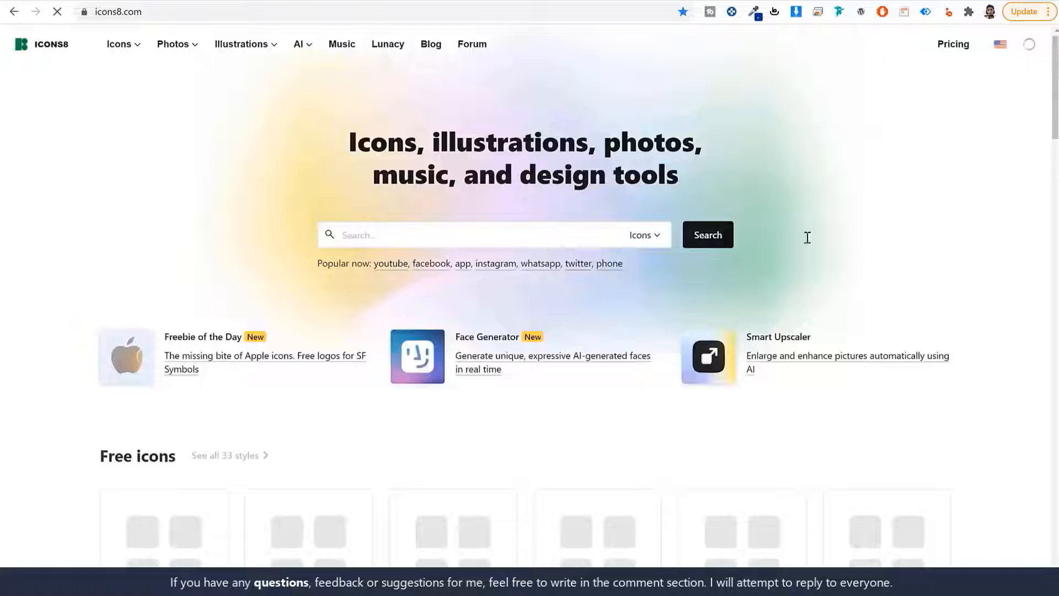
left_click(525, 238)
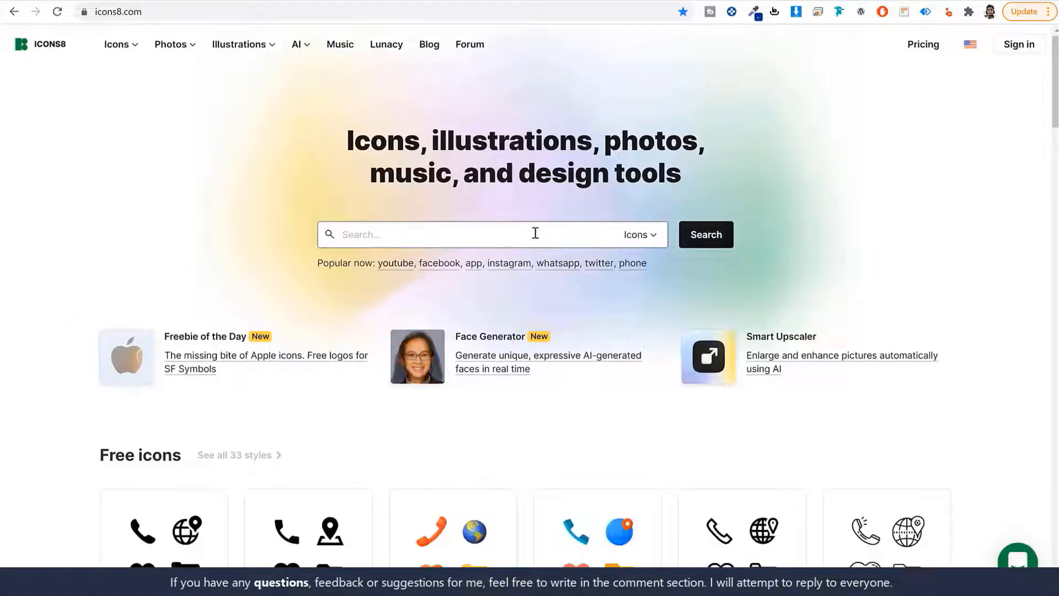
type("bike")
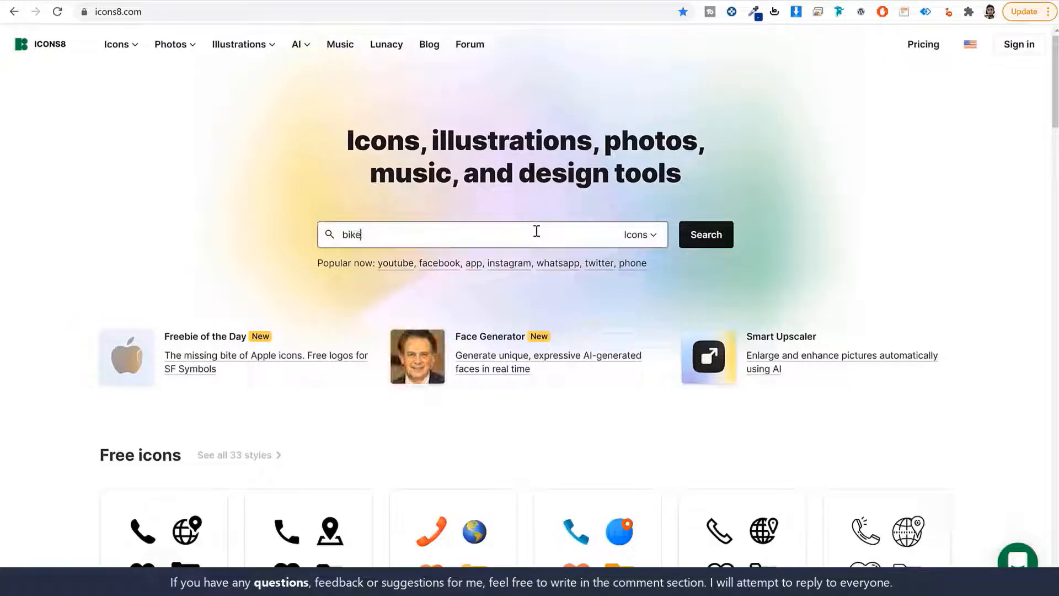
left_click(697, 236)
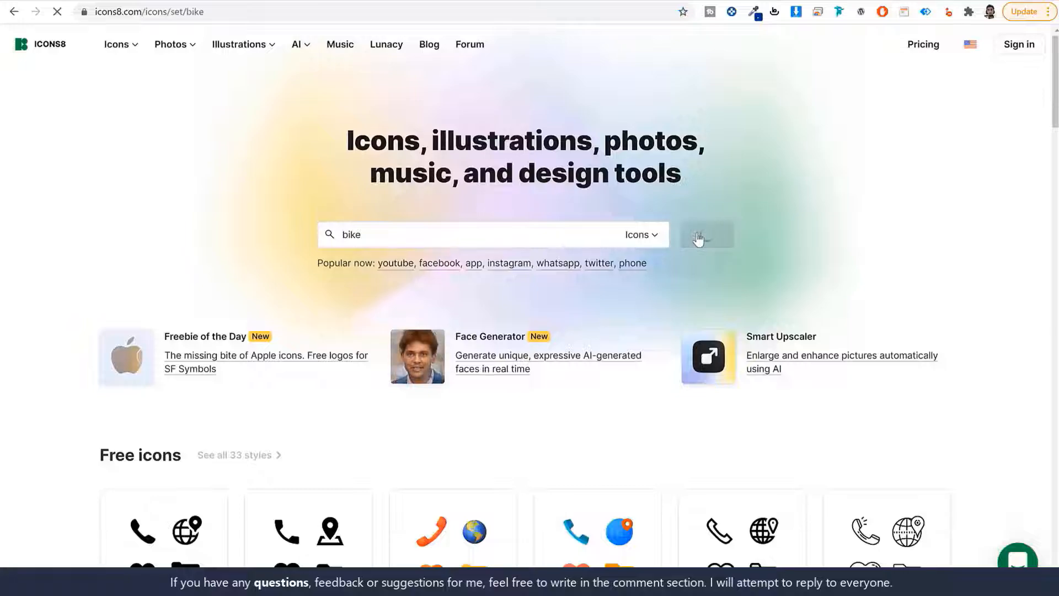
scroll(712, 339, "down", 7)
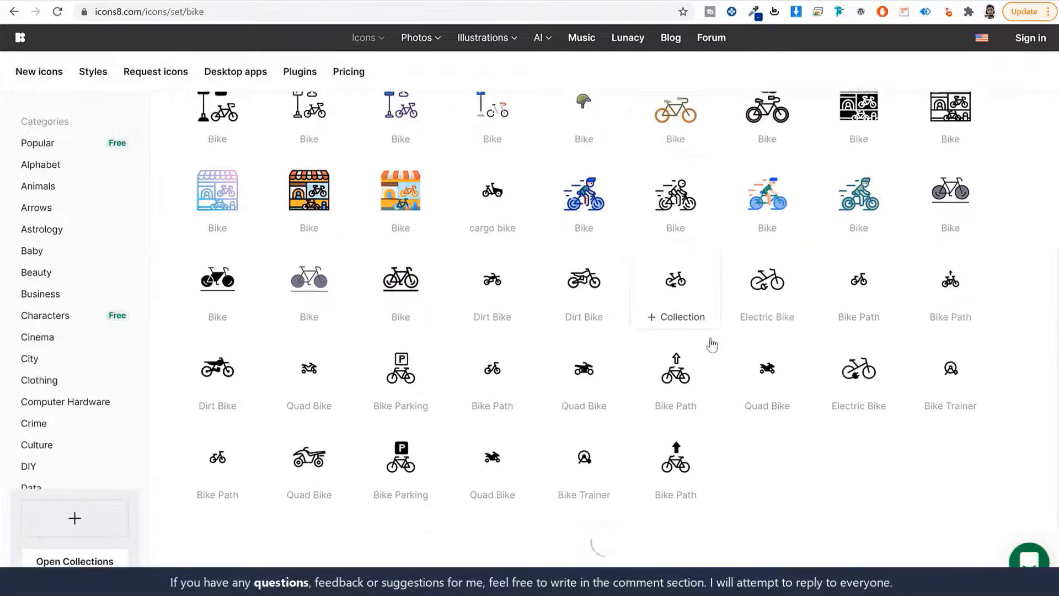
scroll(707, 375, "up", 8)
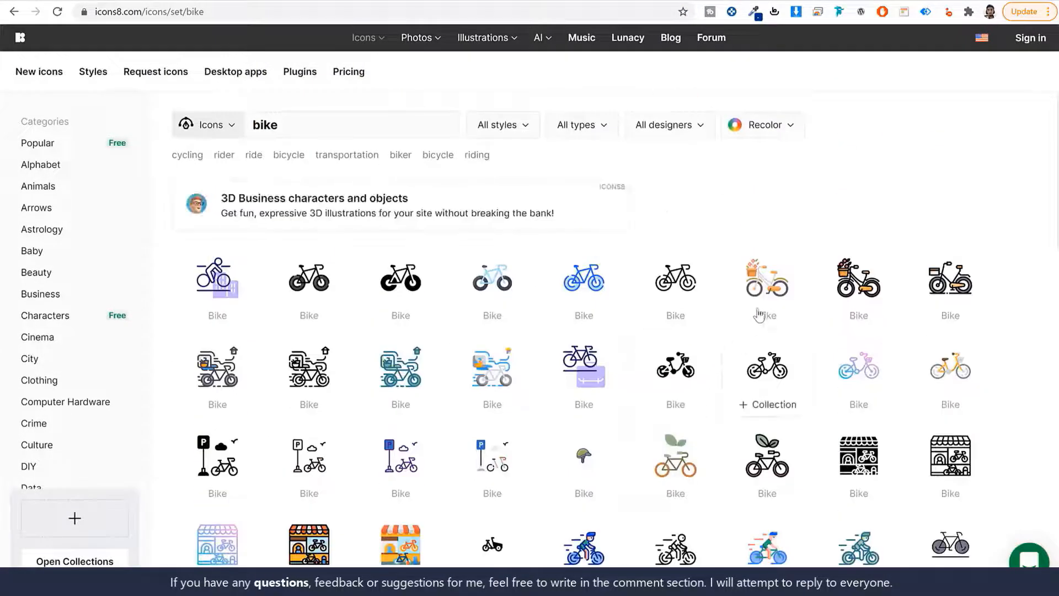
Open a filled bike icon and recolour it white
left_click(401, 282)
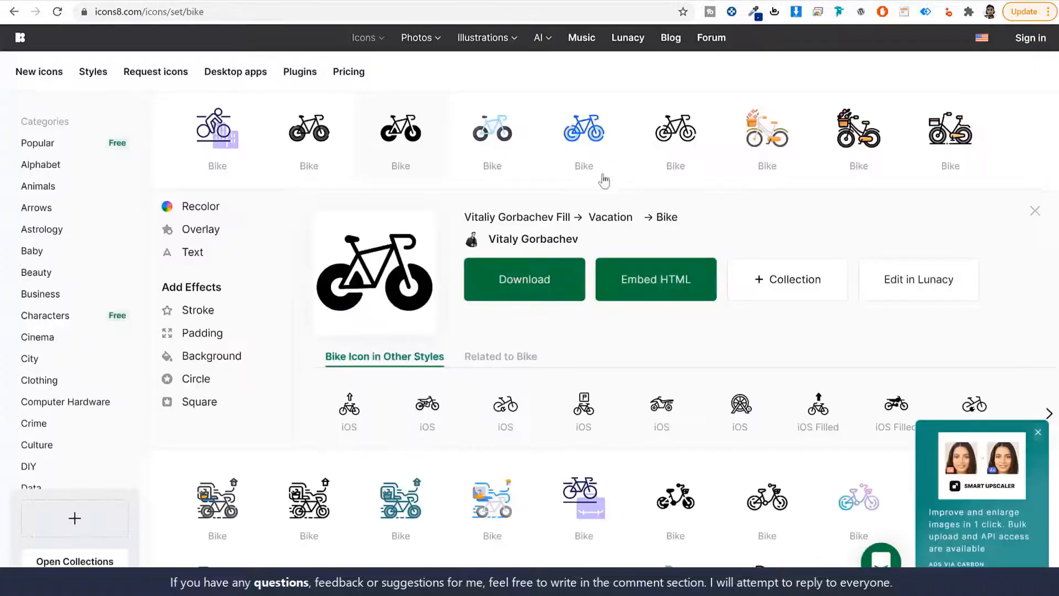
left_click(209, 212)
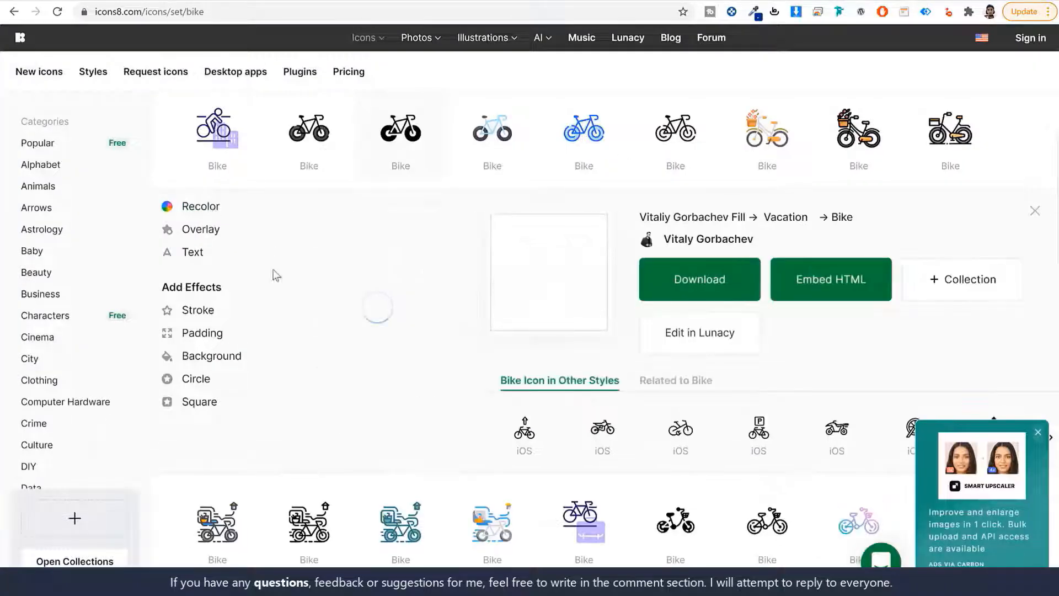
left_click(323, 267)
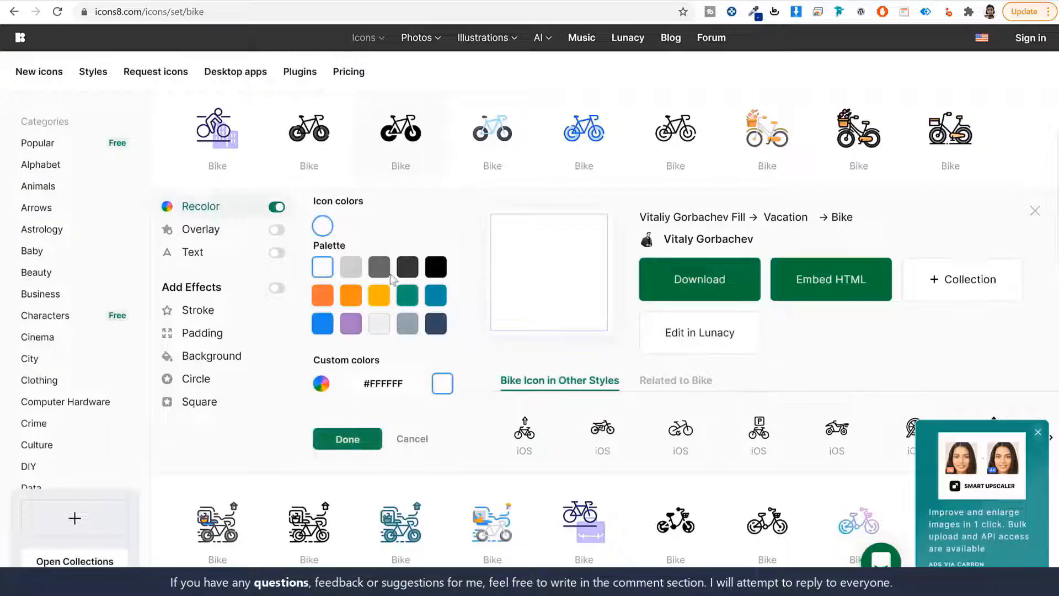
Download the white bike icon as a free 60px PNG and return to the Fields Builder tab
left_click(724, 285)
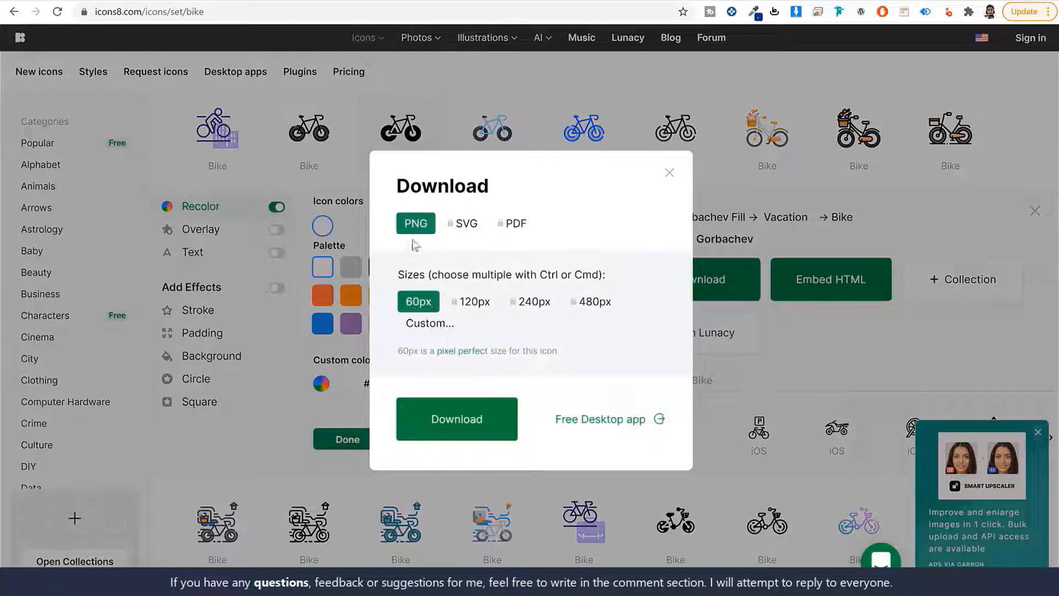
left_click(463, 422)
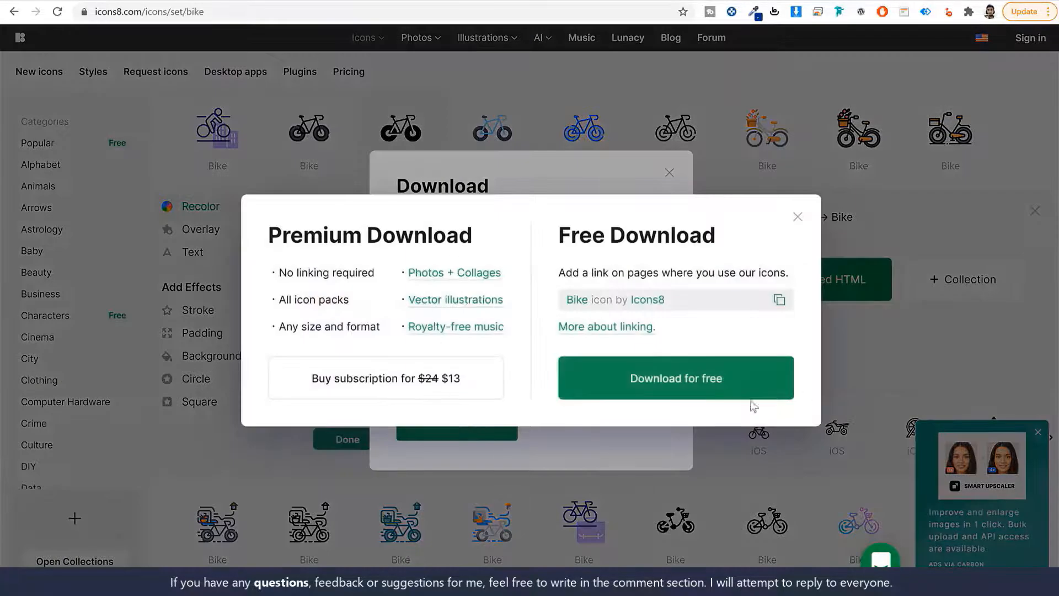
left_click(729, 384)
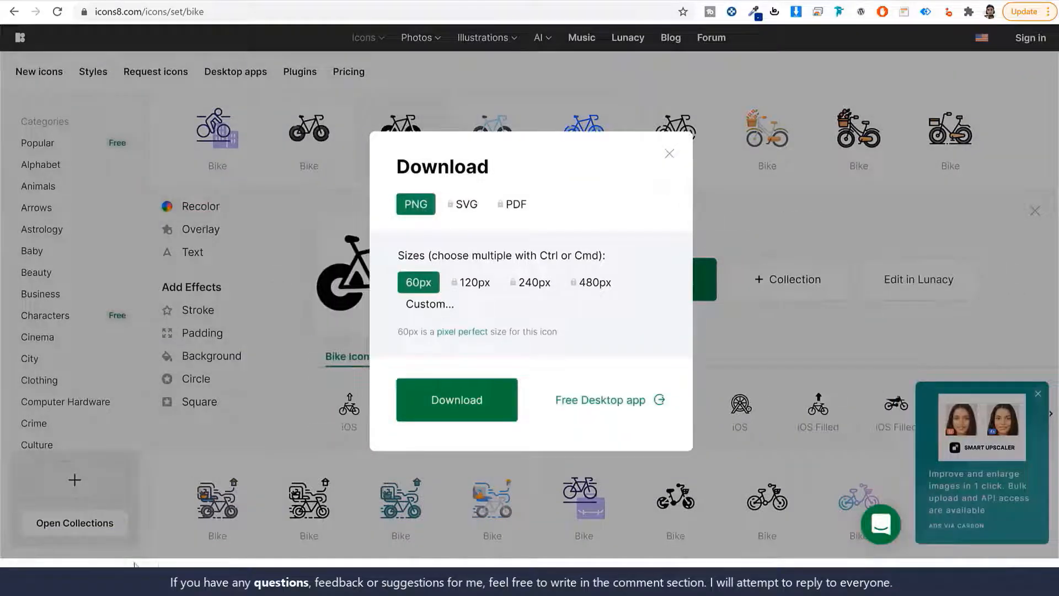
left_click(666, 153)
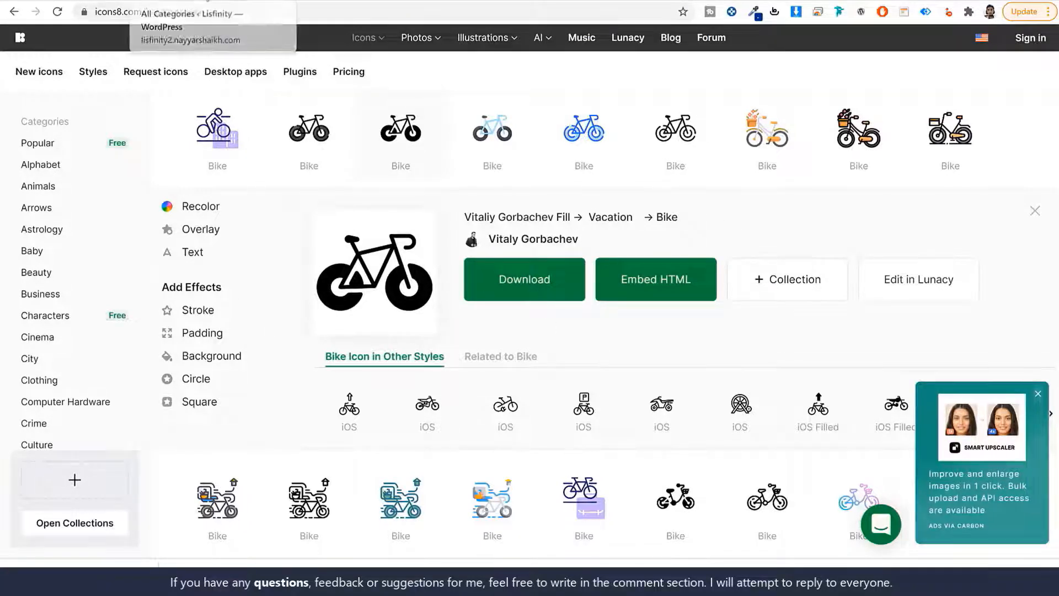
left_click(205, 0)
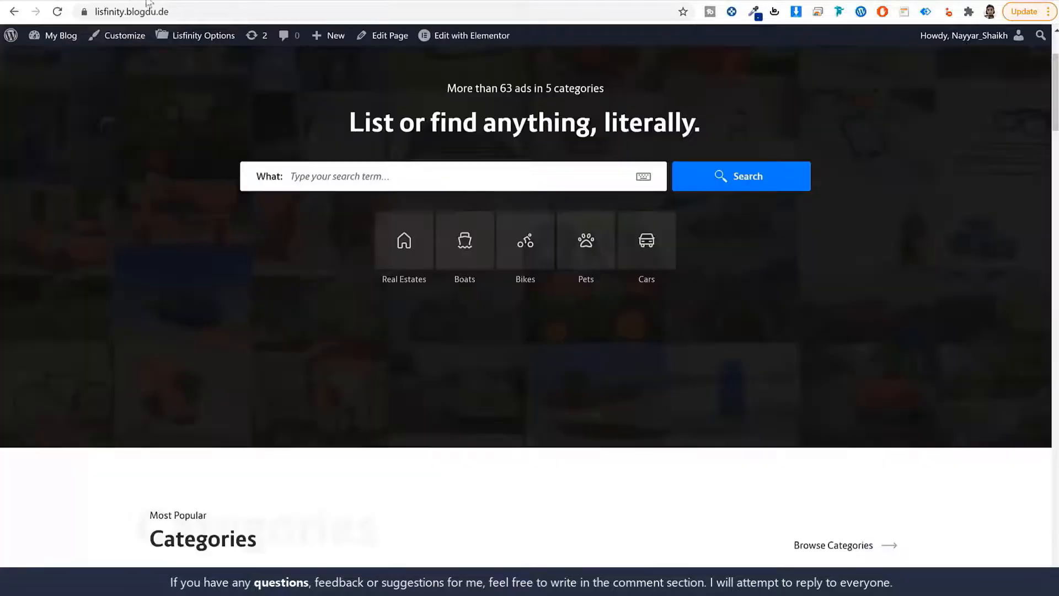
Review the BMW listing's Technical Data, highlighting the Condition and Make labels as examples
scroll(508, 284, "down", 10)
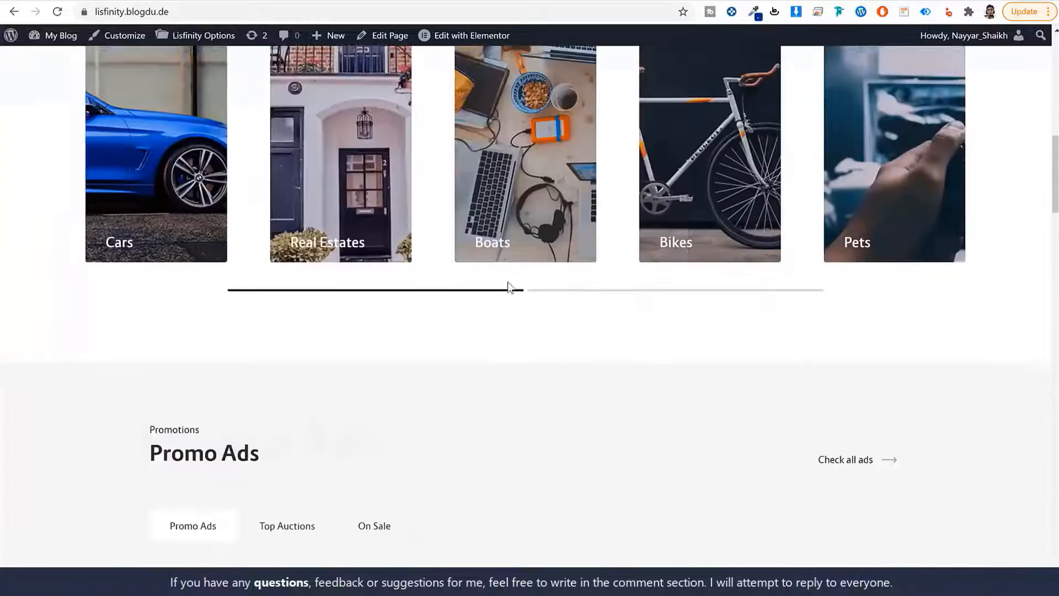
scroll(509, 289, "down", 4)
scroll(248, 311, "up", 2)
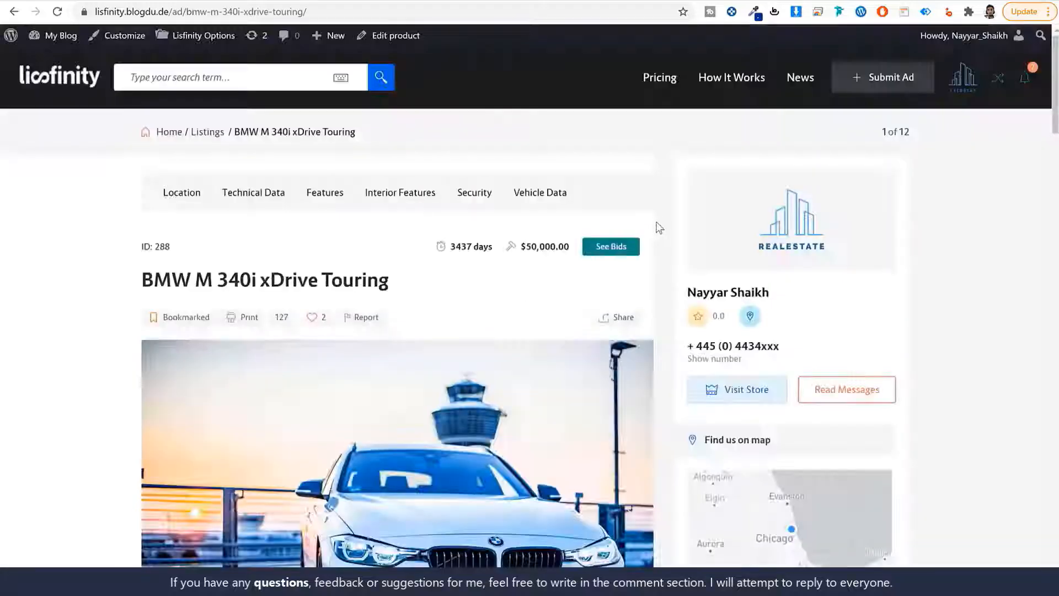
scroll(660, 221, "down", 10)
scroll(661, 220, "down", 2)
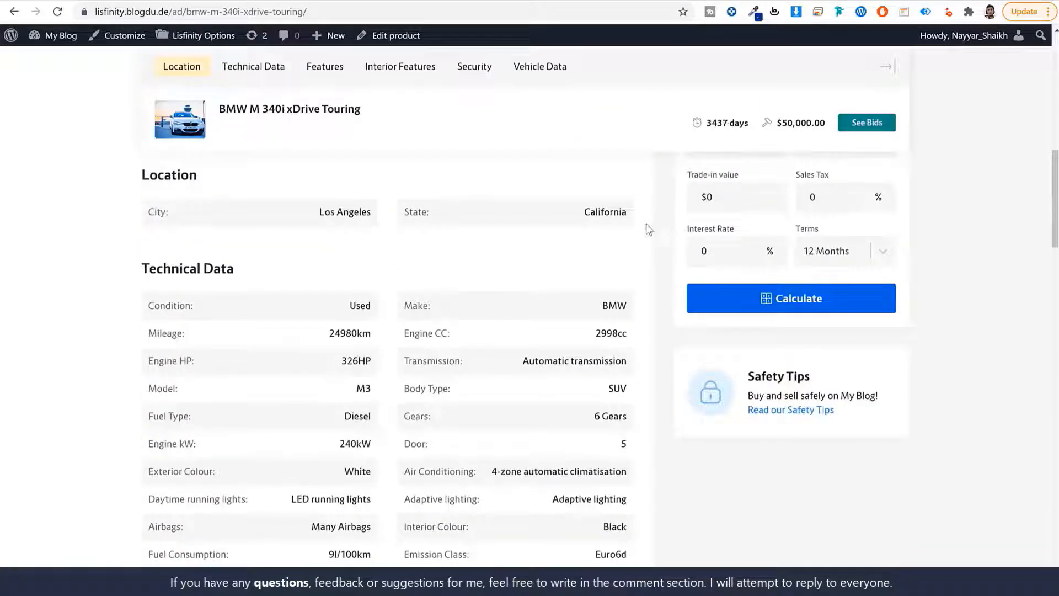
left_click_drag(197, 310, 146, 311)
key("ctrl+c")
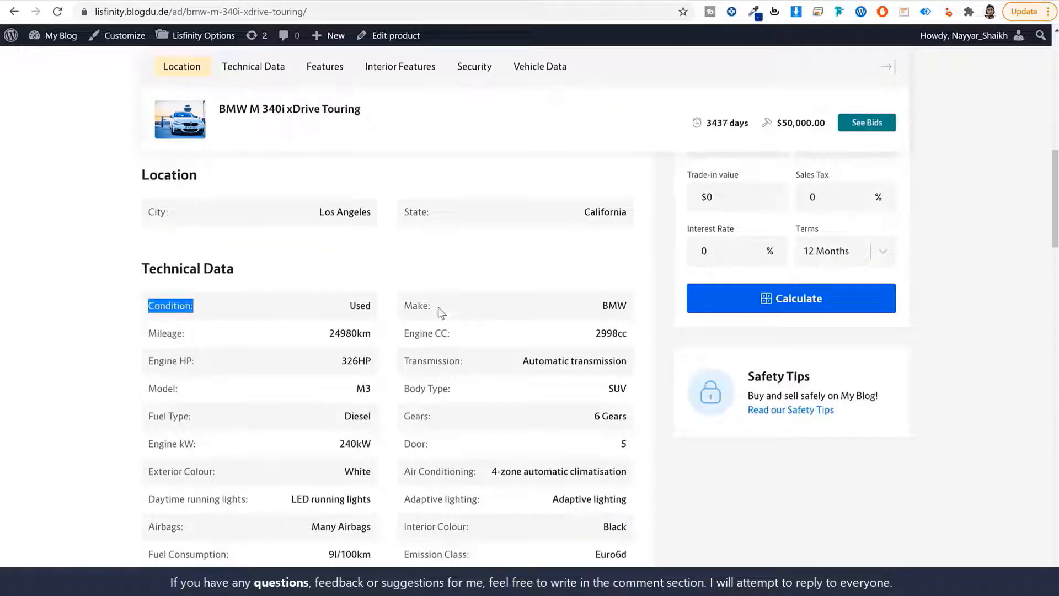
left_click_drag(441, 313, 399, 314)
left_click_drag(455, 389, 383, 389)
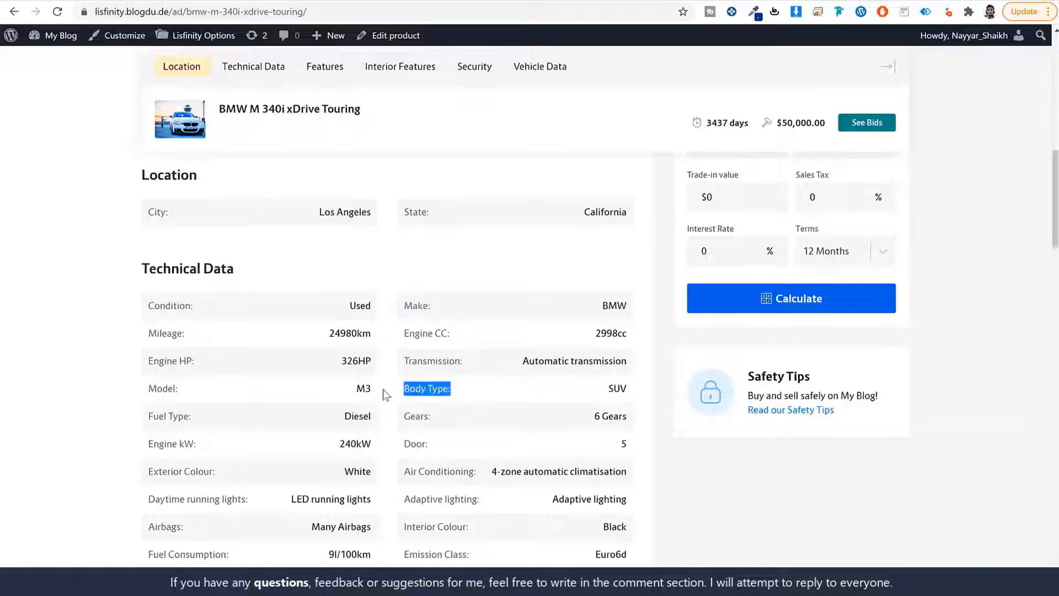
scroll(498, 395, "down", 5)
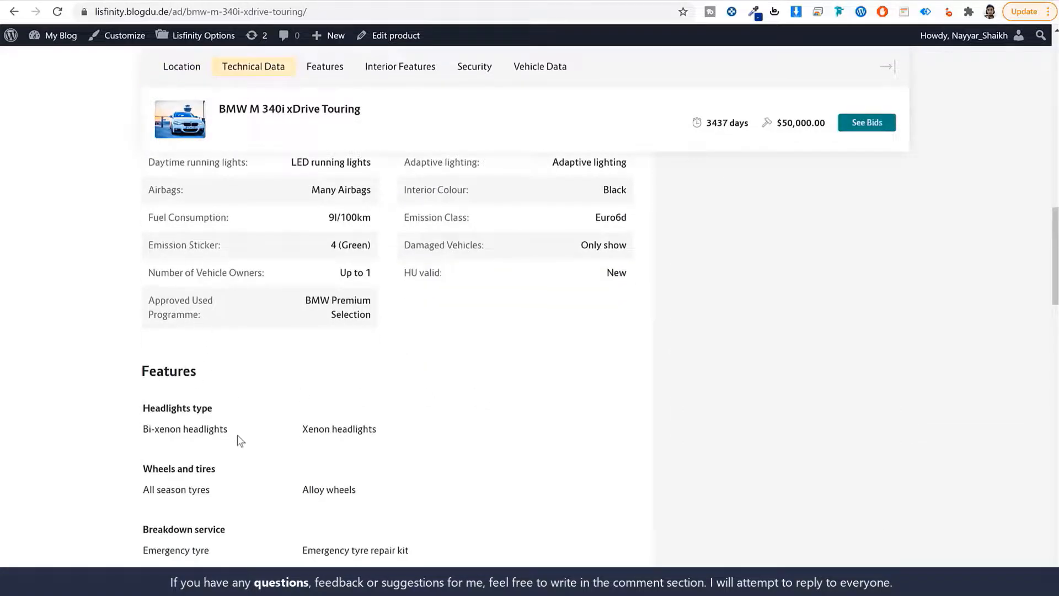
left_click_drag(214, 410, 119, 406)
left_click(277, 407)
scroll(336, 422, "up", 6)
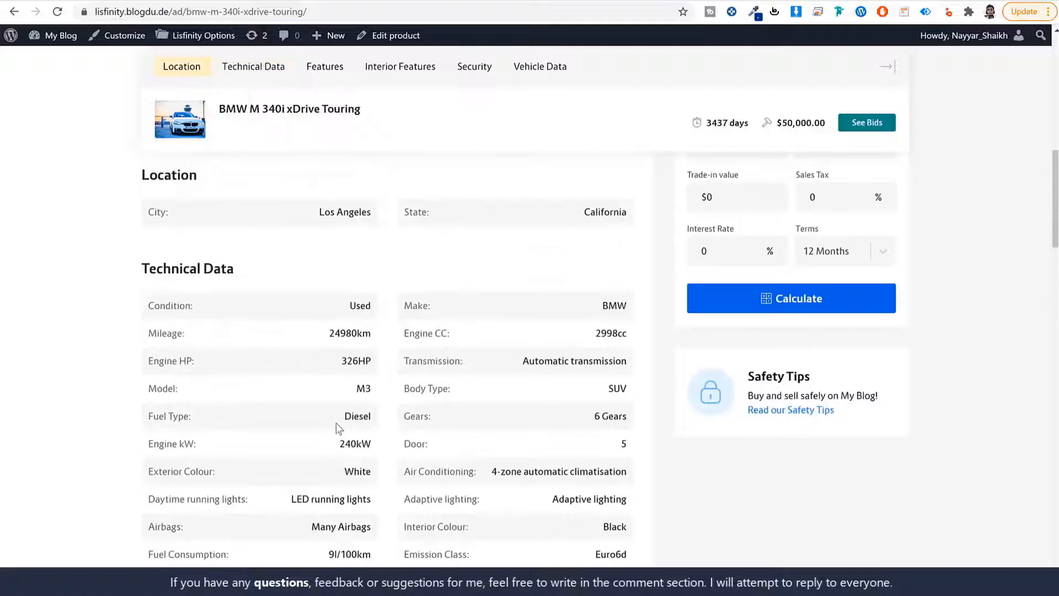
scroll(352, 392, "down", 2)
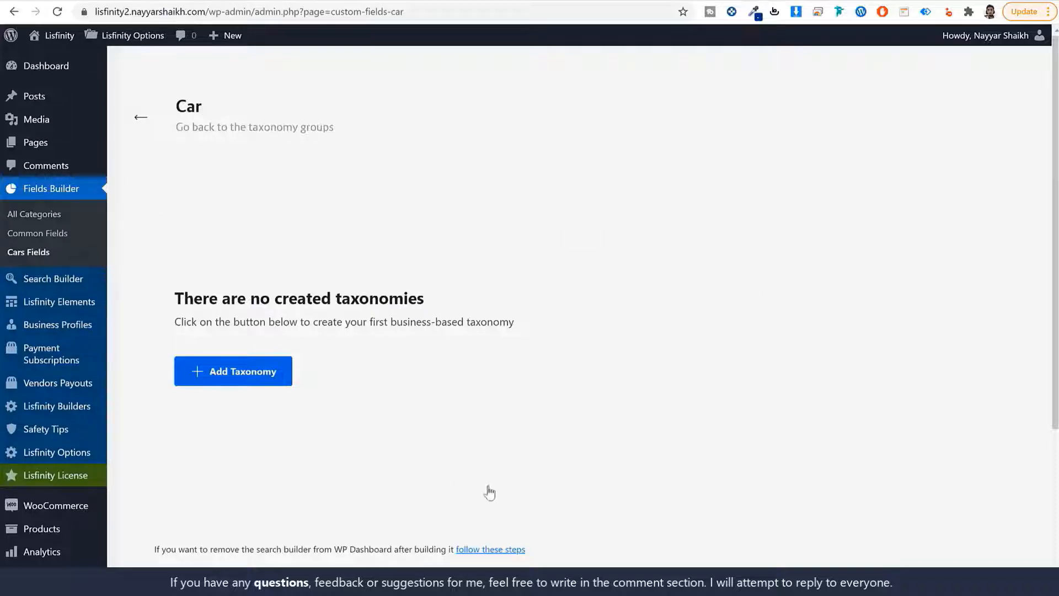
Start a new taxonomy named Condition (singular and plural) with slug condition
left_click(257, 379)
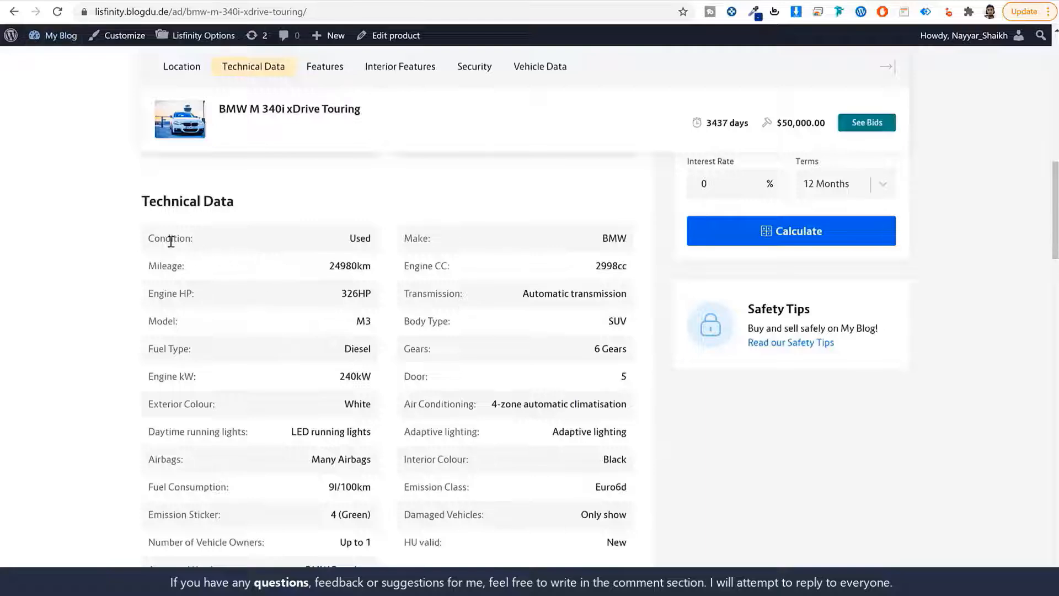
double_click(171, 241)
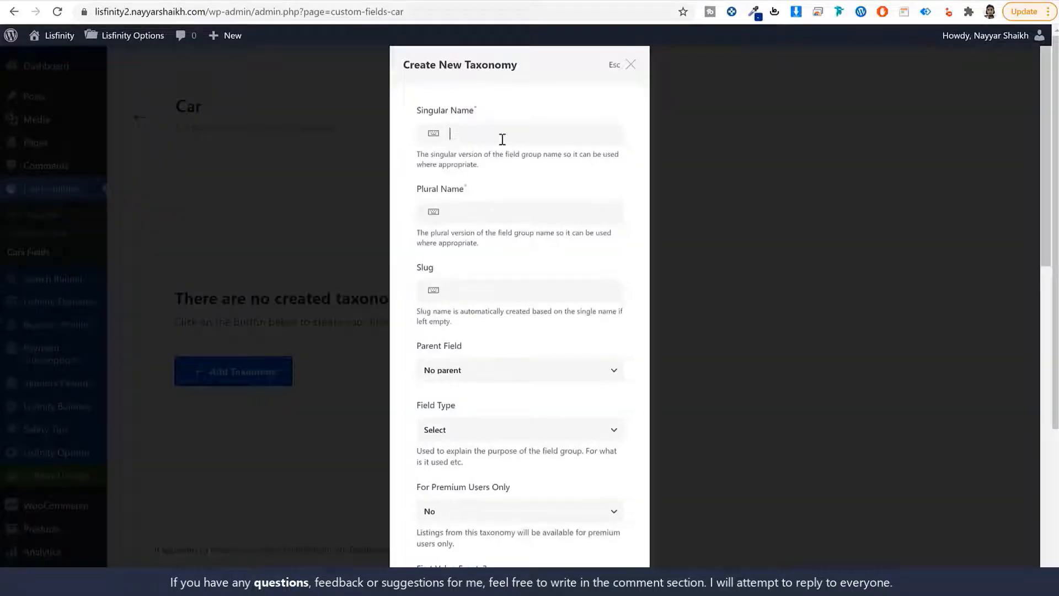
key("ctrl+v")
key("ctrl+v")
left_click(448, 297)
key("ctrl+v")
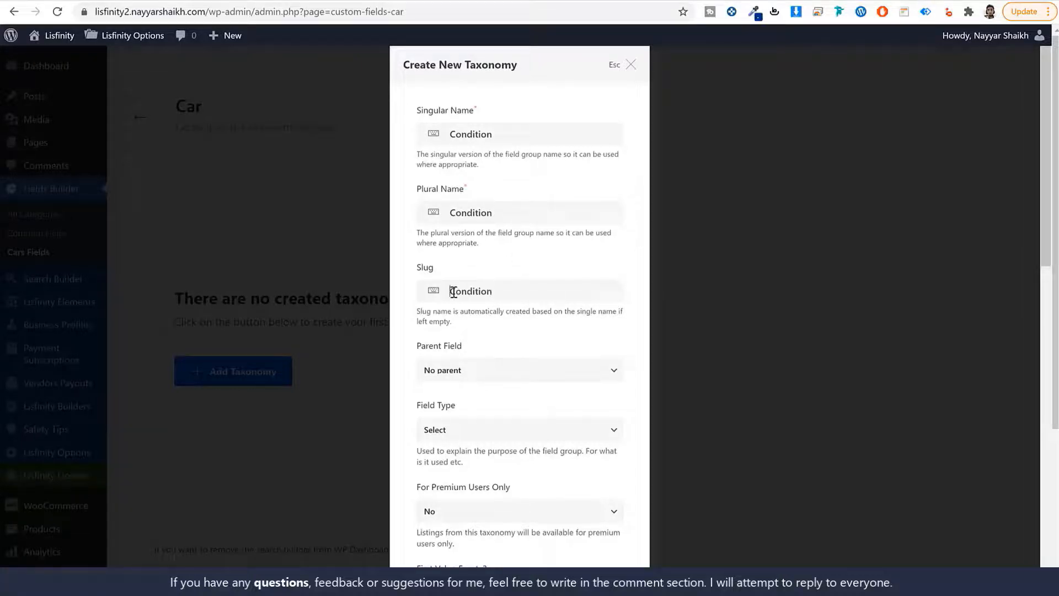
type("c")
Keep Select as the field type and add the Condition taxonomy
scroll(538, 390, "down", 1)
left_click(454, 364)
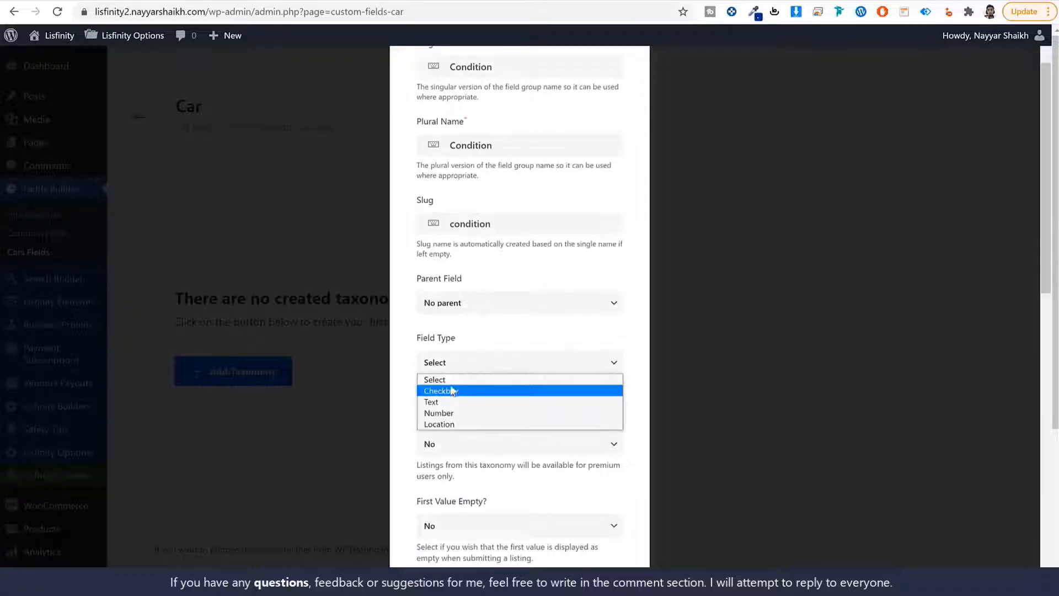
left_click(481, 380)
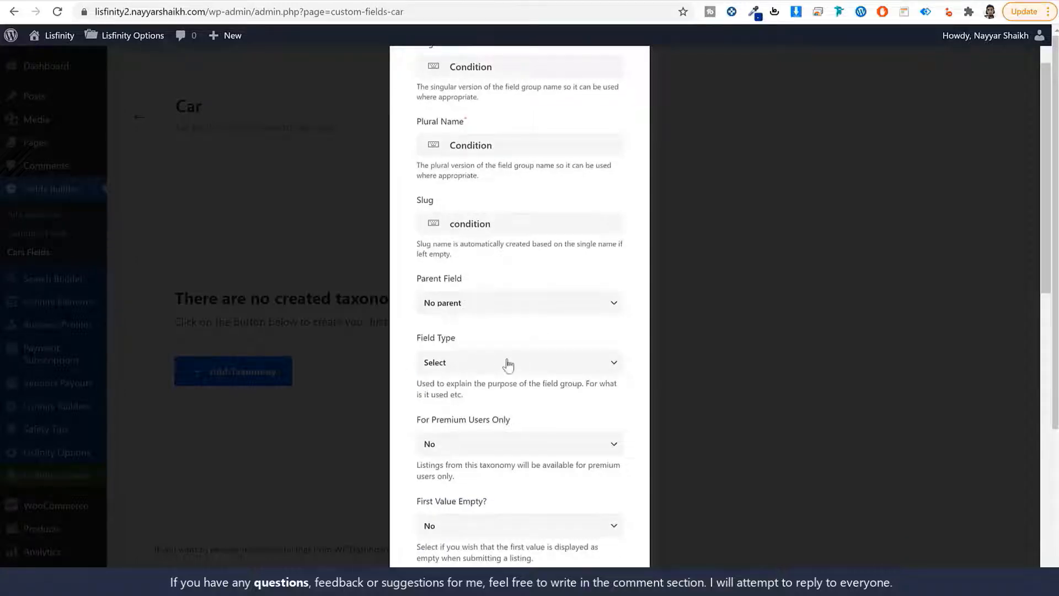
left_click(485, 364)
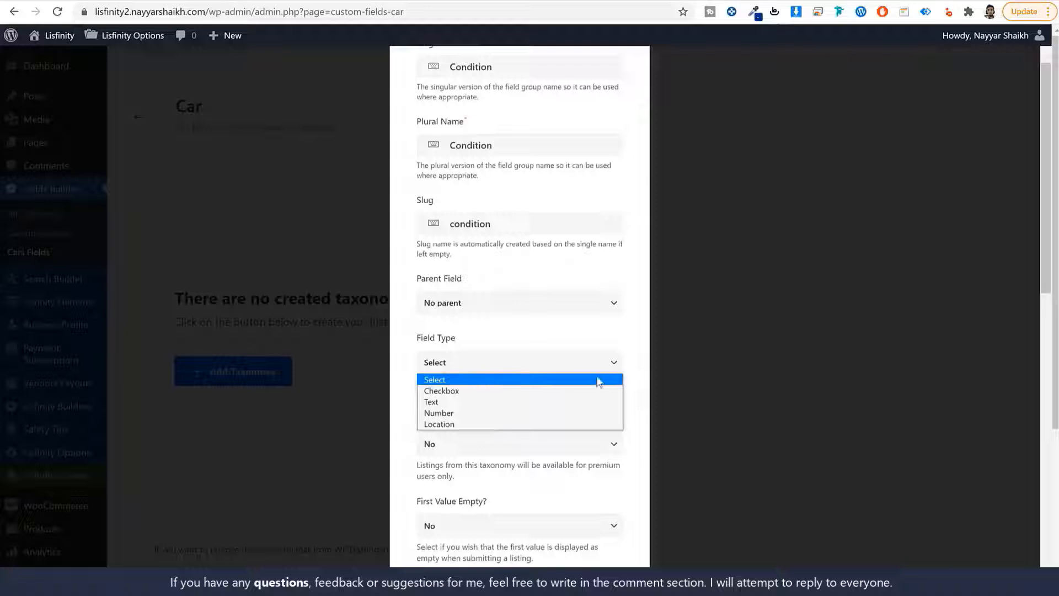
left_click(581, 380)
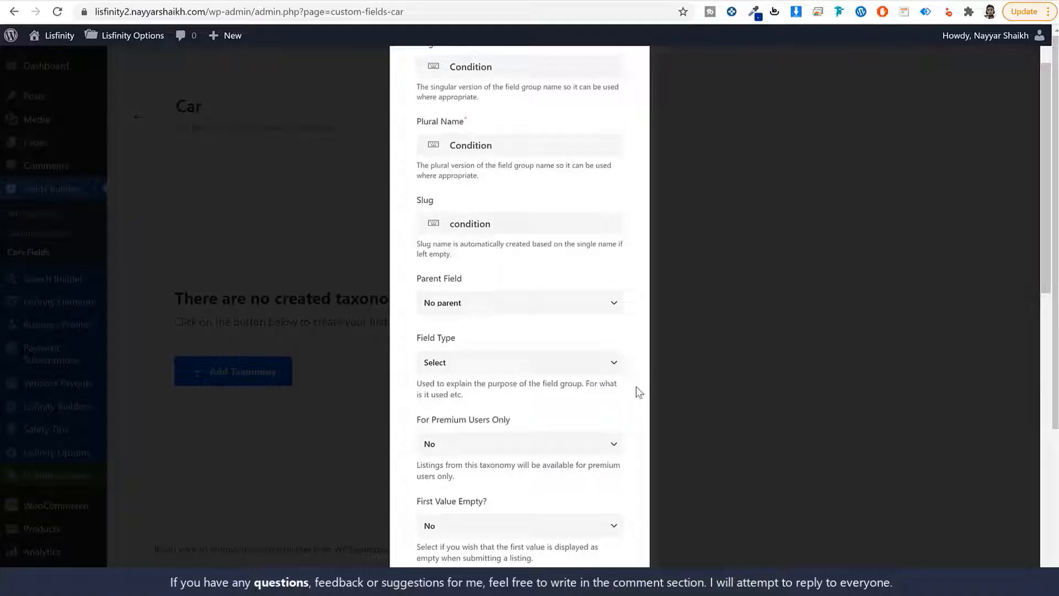
scroll(636, 386, "down", 12)
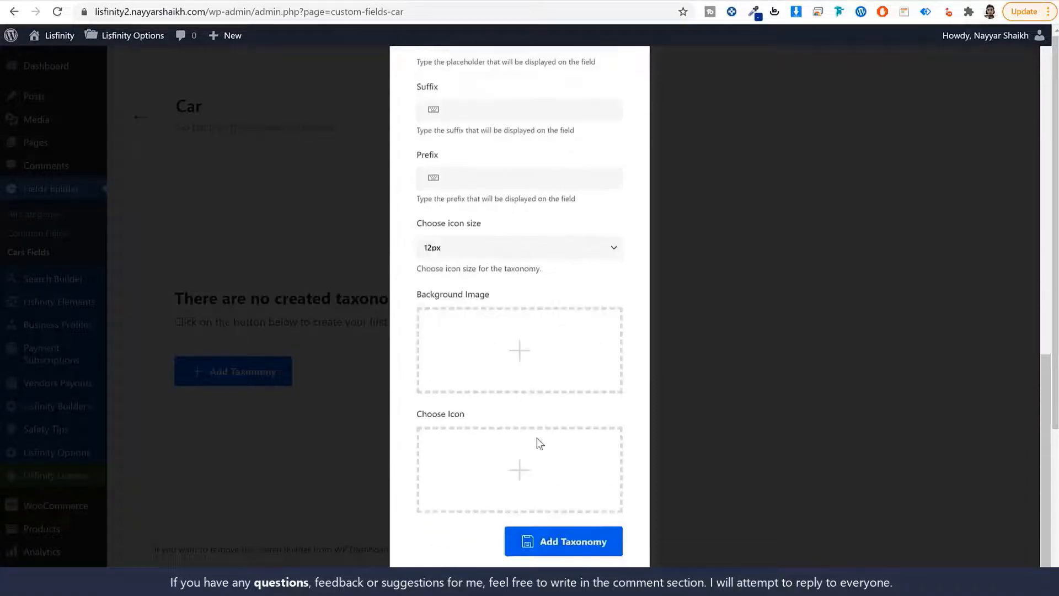
left_click(574, 549)
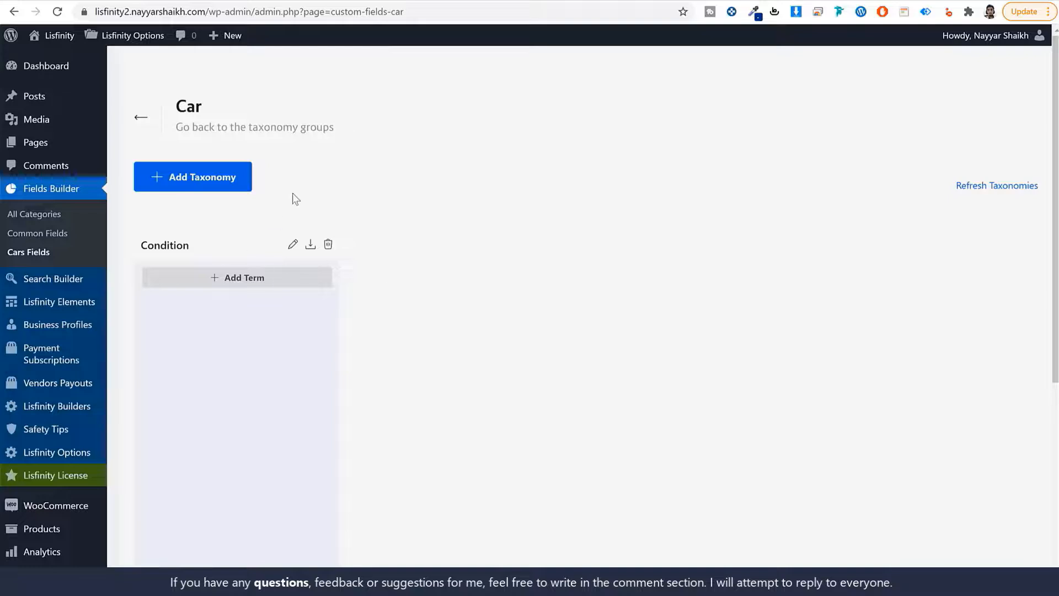
Add and save the term New under Condition
left_click(242, 279)
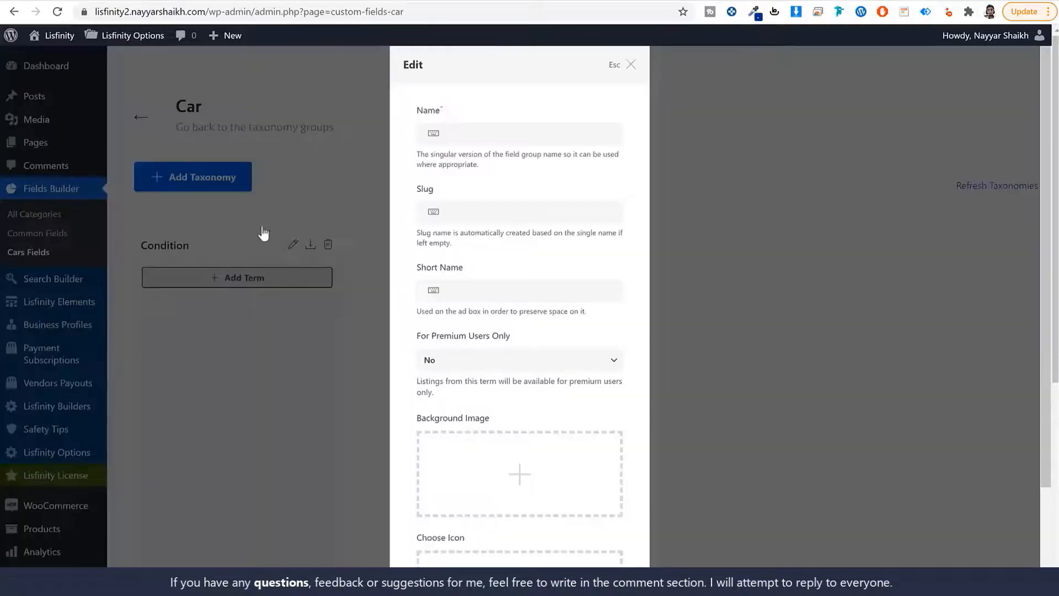
left_click(495, 131)
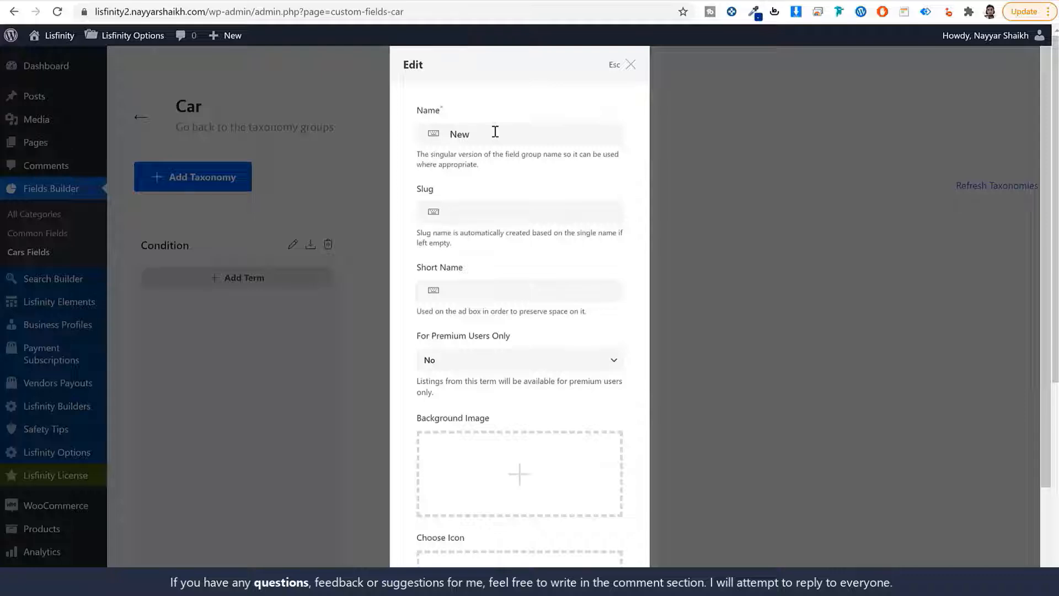
key("Tab")
type("ne")
double_click(486, 133)
scroll(560, 329, "down", 3)
left_click(584, 539)
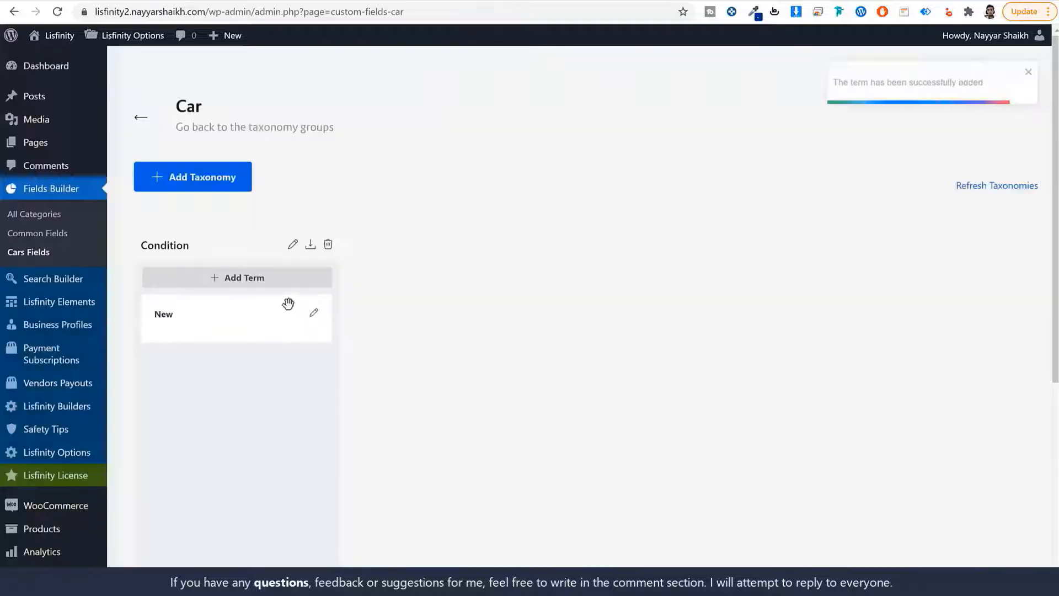
Add and save the term Used, then select the word Make on the BMW listing
left_click(267, 280)
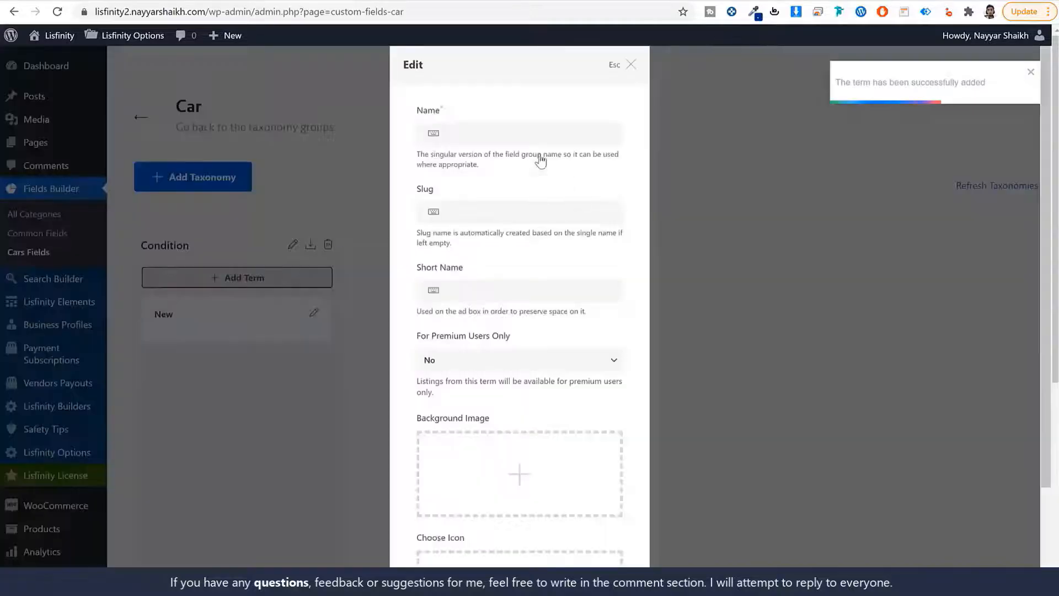
left_click(528, 142)
type("Used")
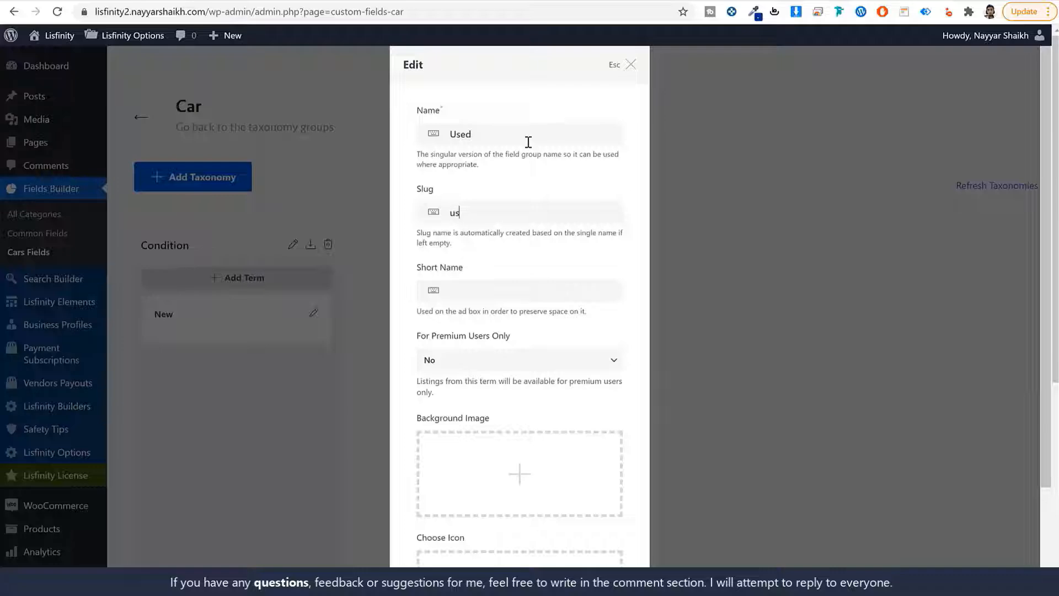
scroll(586, 407, "down", 5)
left_click(596, 541)
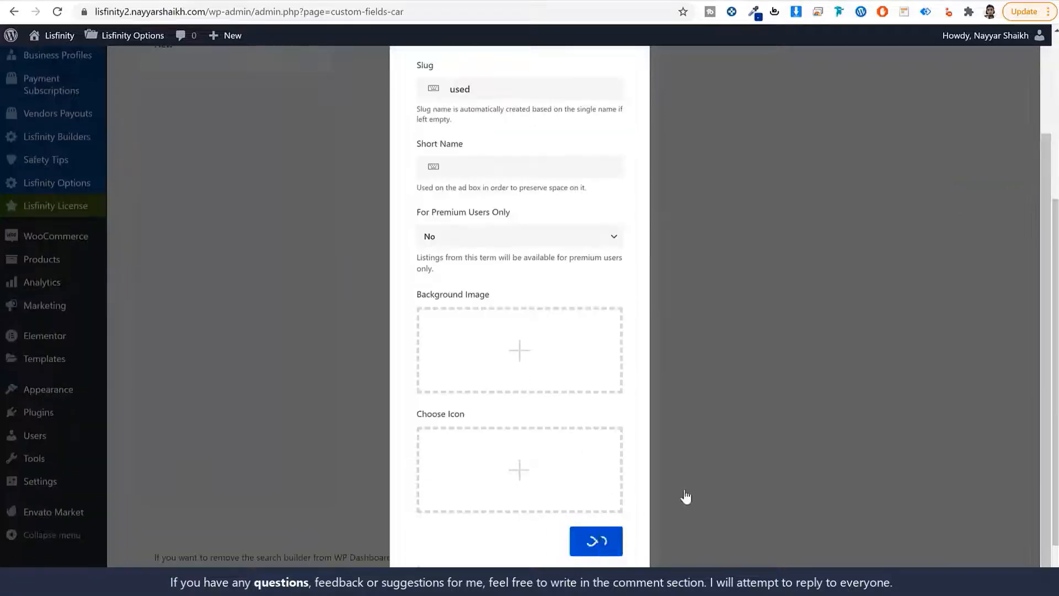
scroll(213, 324, "up", 5)
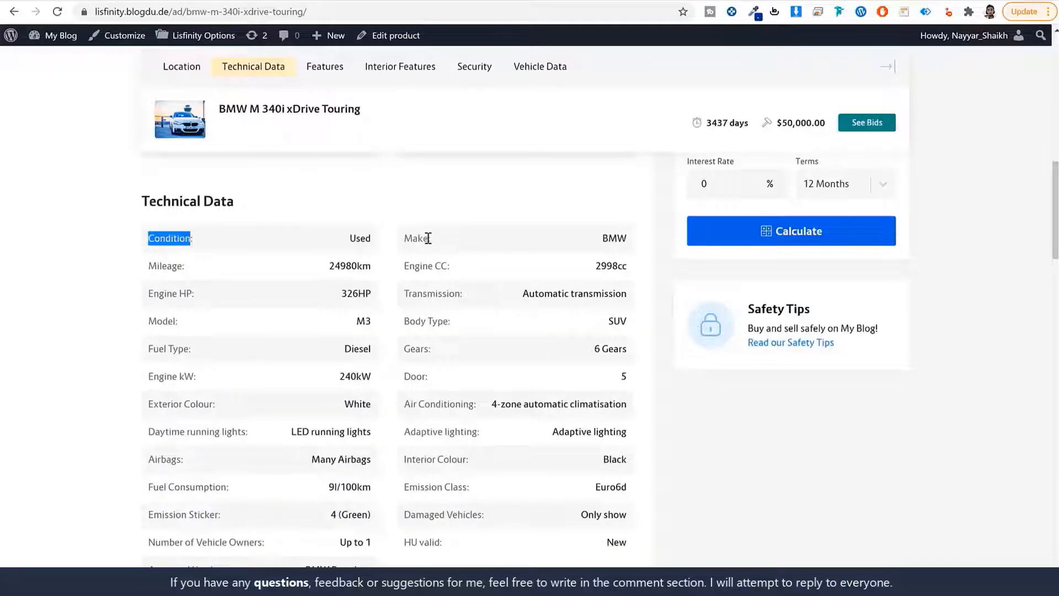
double_click(428, 238)
key("ctrl+c")
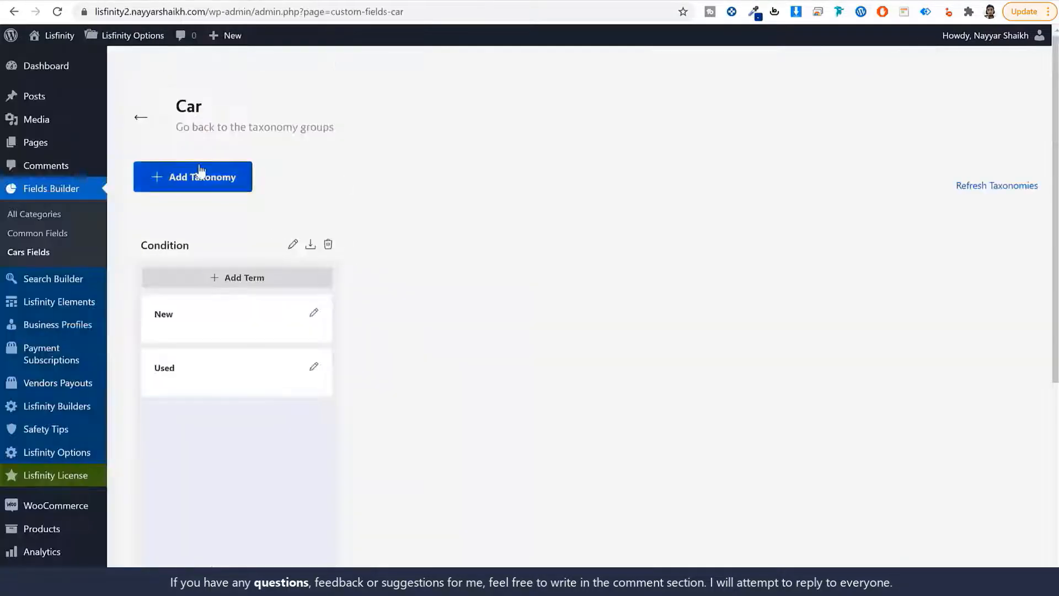
Create a taxonomy with singular Make, plural Makes and slug make
left_click(192, 176)
key("ctrl+v")
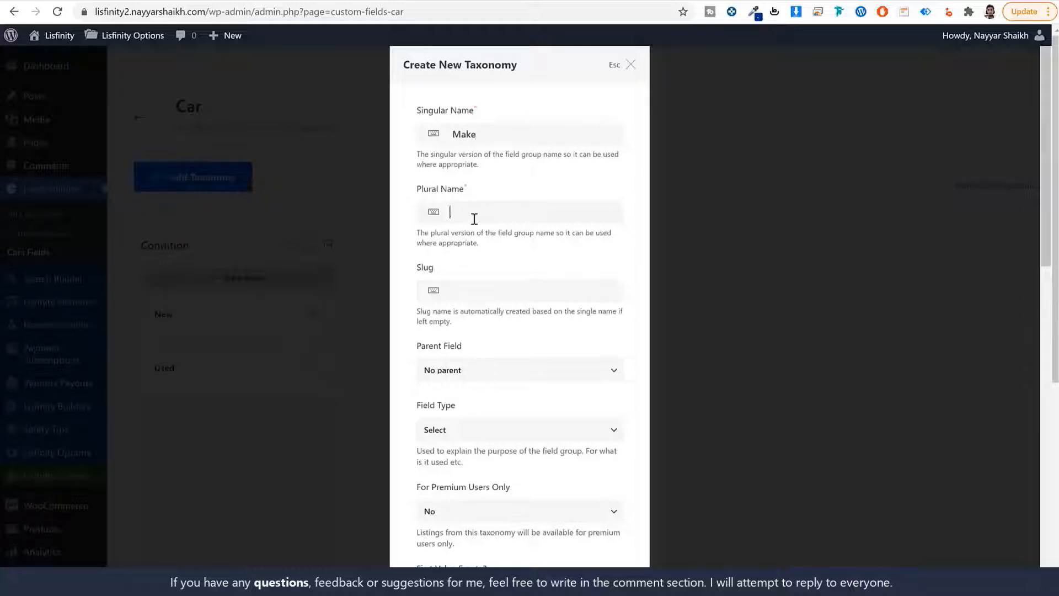
key("ctrl+v")
type("s")
key("Tab")
type("makew")
key("BackSpace")
key("BackSpace")
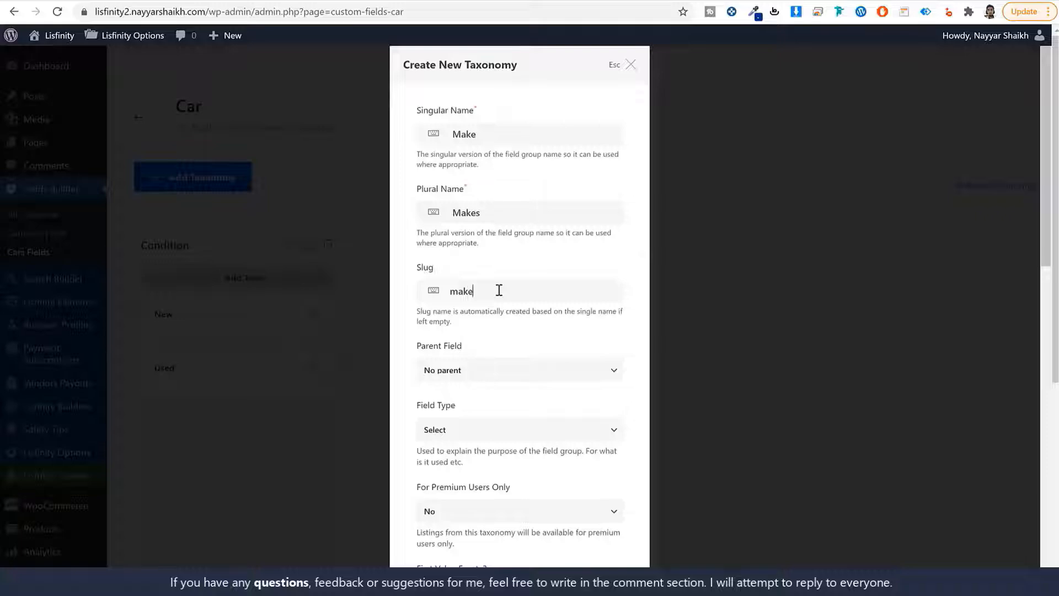
scroll(569, 348, "down", 15)
left_click(568, 542)
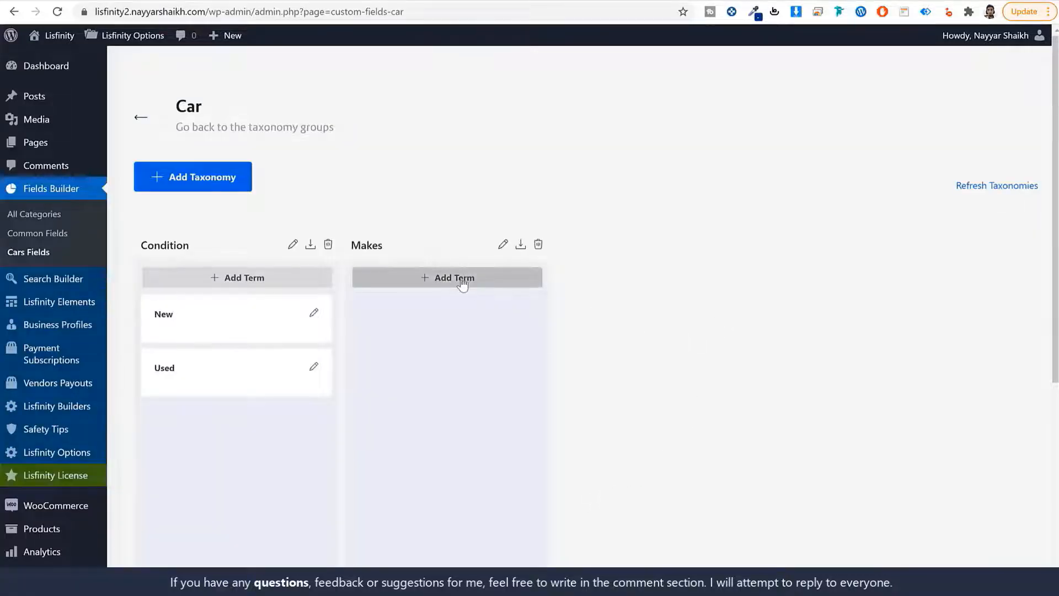
Add the terms BMW and Tesla under Makes
left_click(462, 284)
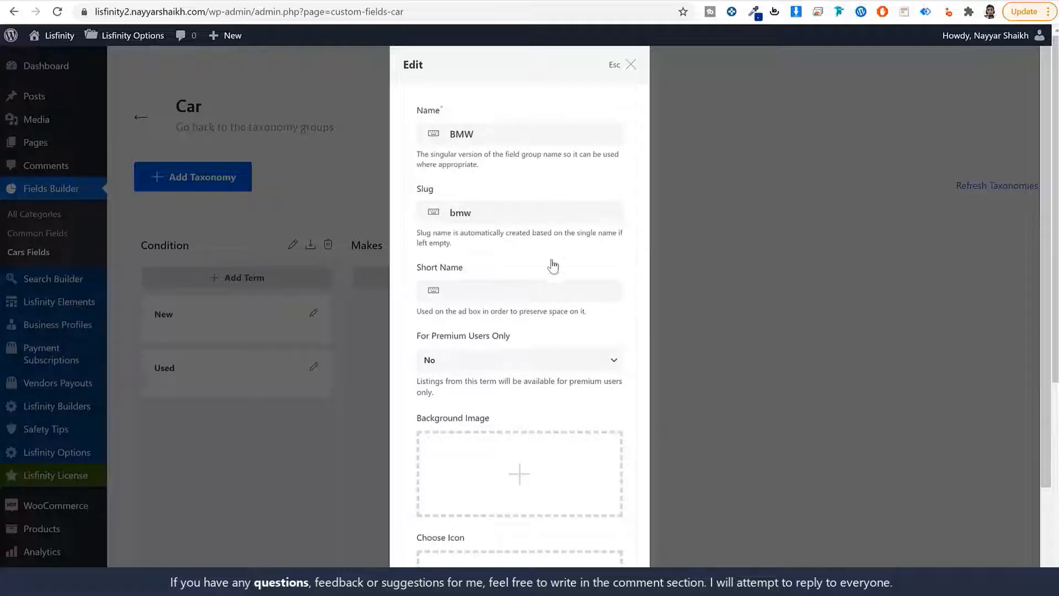
scroll(550, 265, "down", 2)
left_click(609, 553)
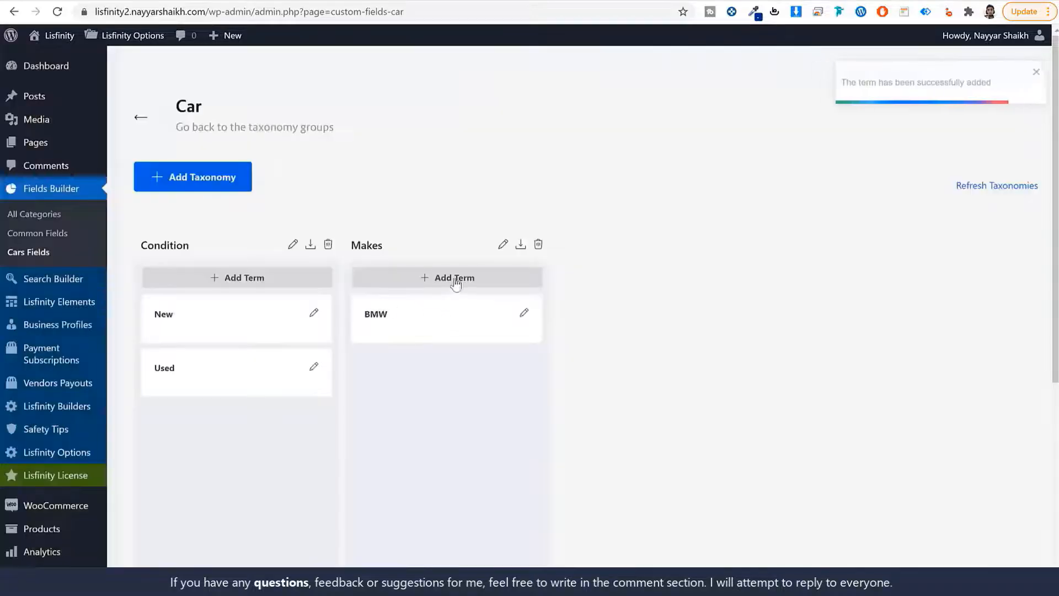
left_click(456, 279)
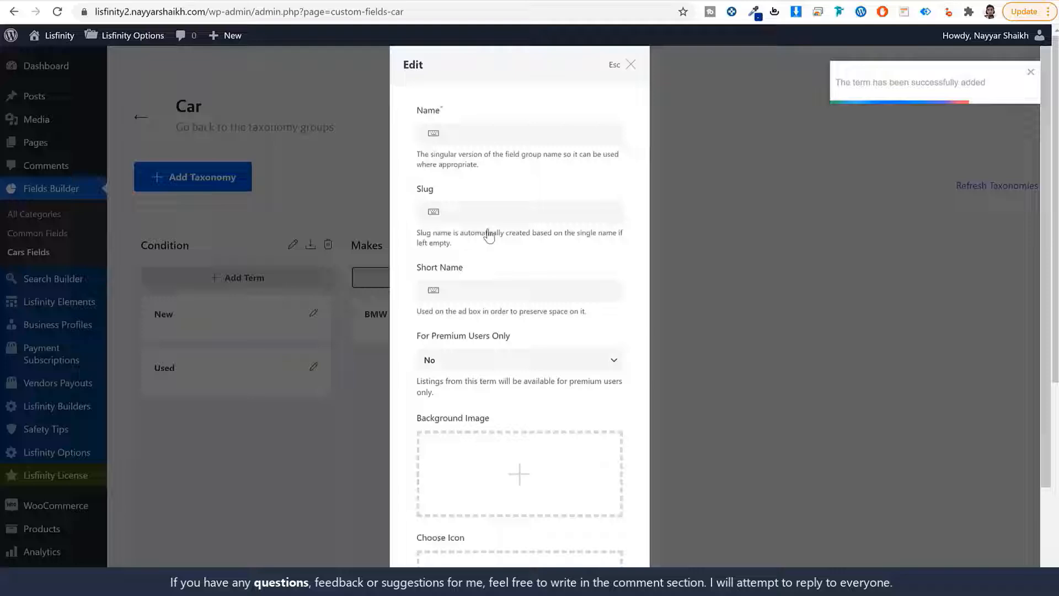
left_click(494, 133)
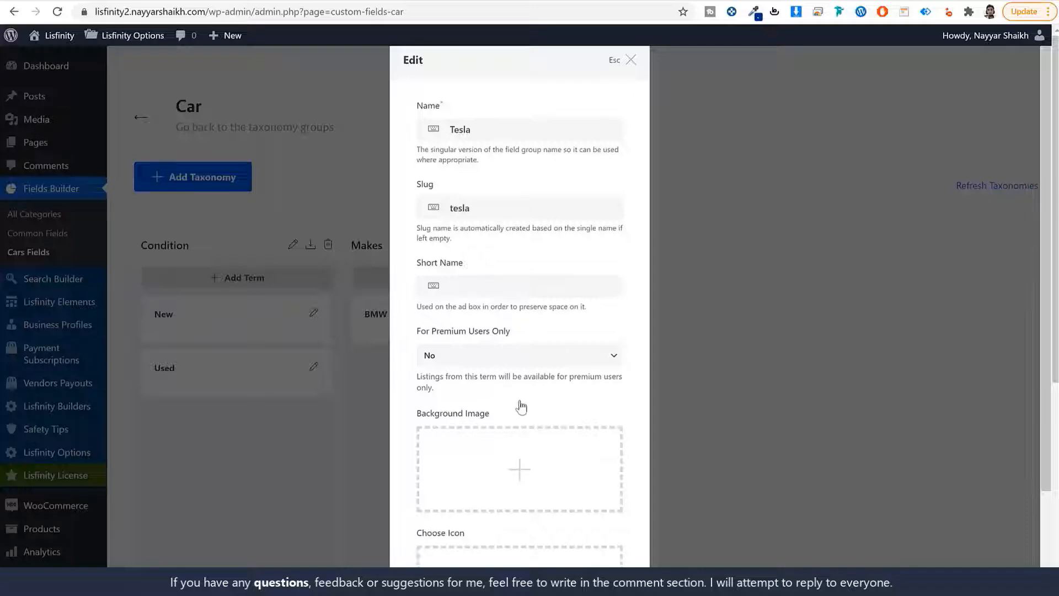
scroll(520, 407, "down", 5)
left_click(587, 541)
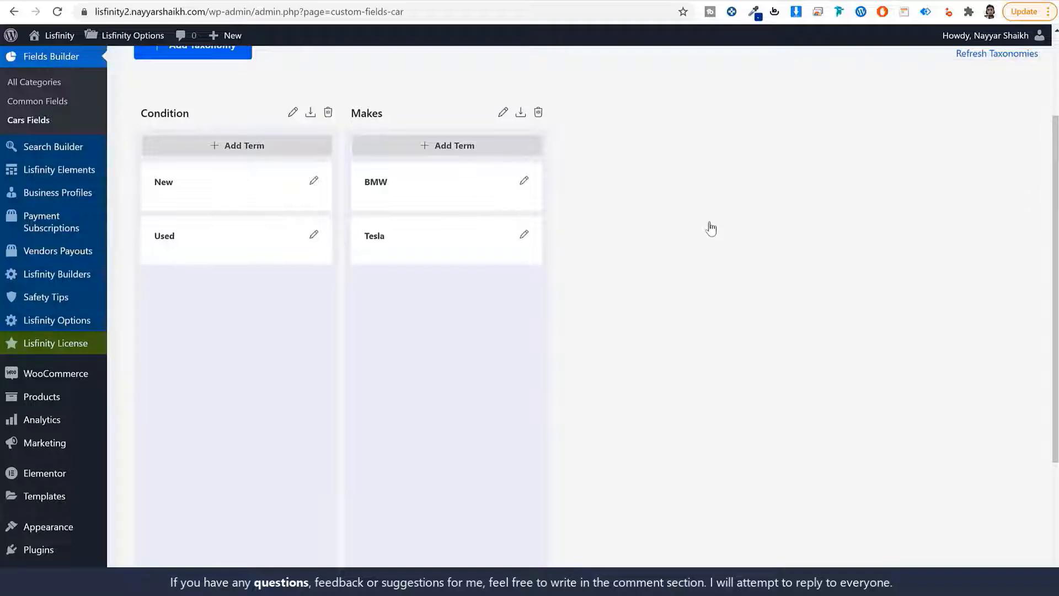
scroll(710, 229, "up", 3)
scroll(715, 253, "down", 1)
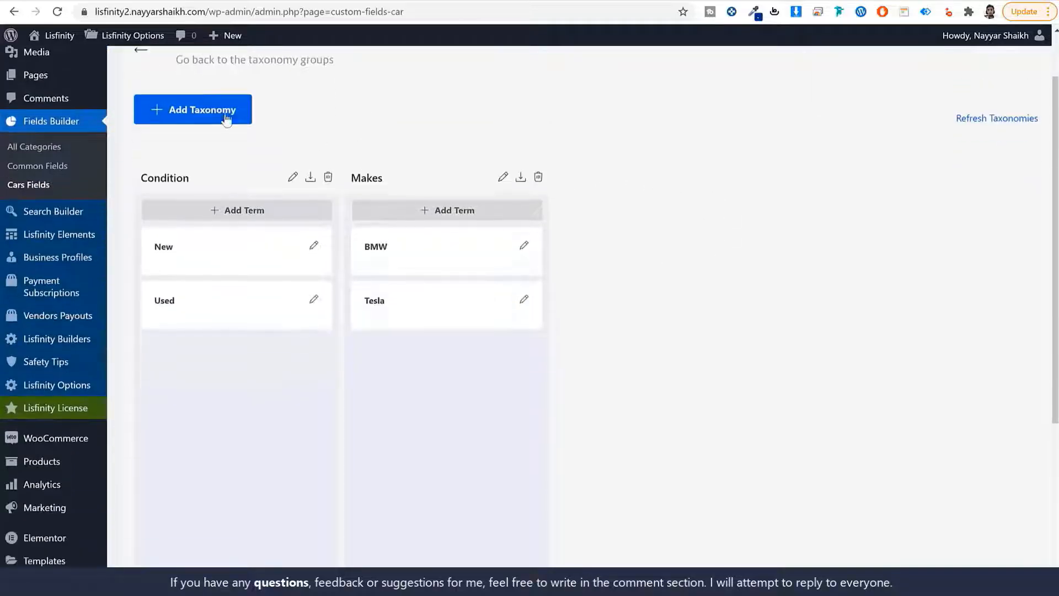
Fill a new taxonomy as Model, Models, slug model, with Make as its parent field
left_click(216, 119)
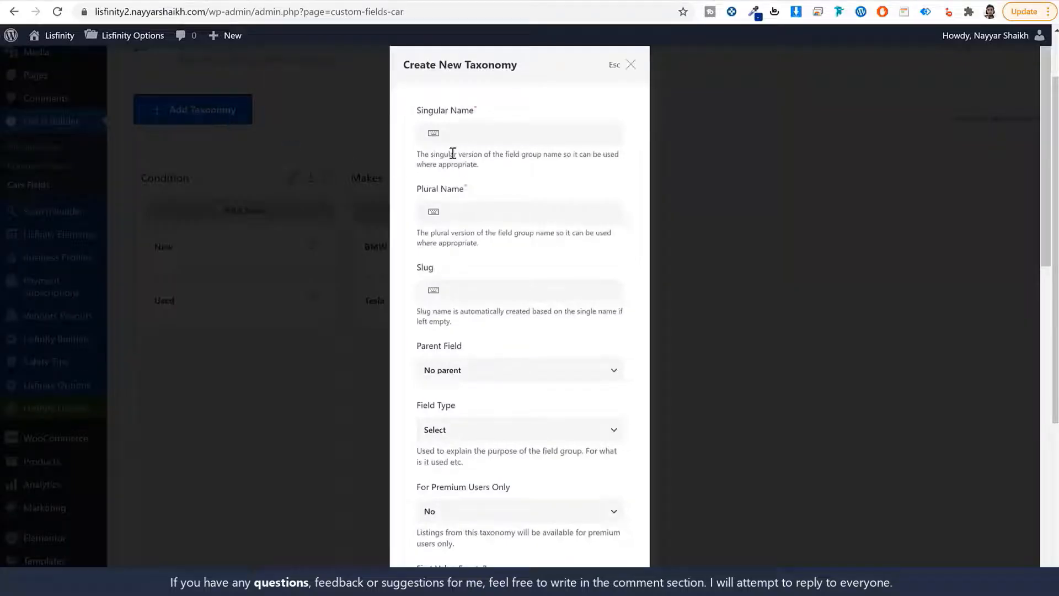
type("Model")
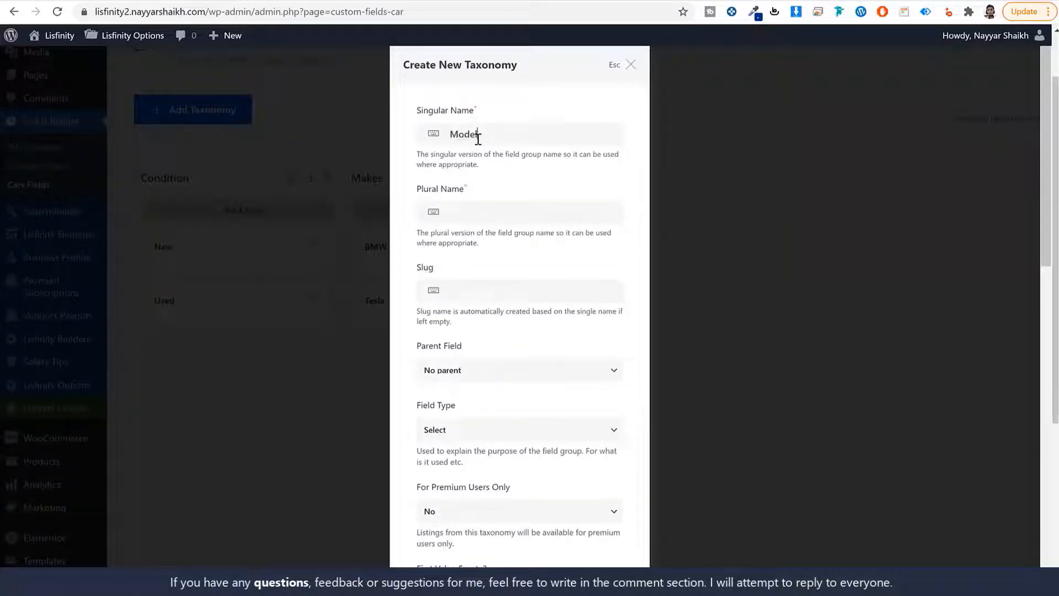
key("Tab")
type("M")
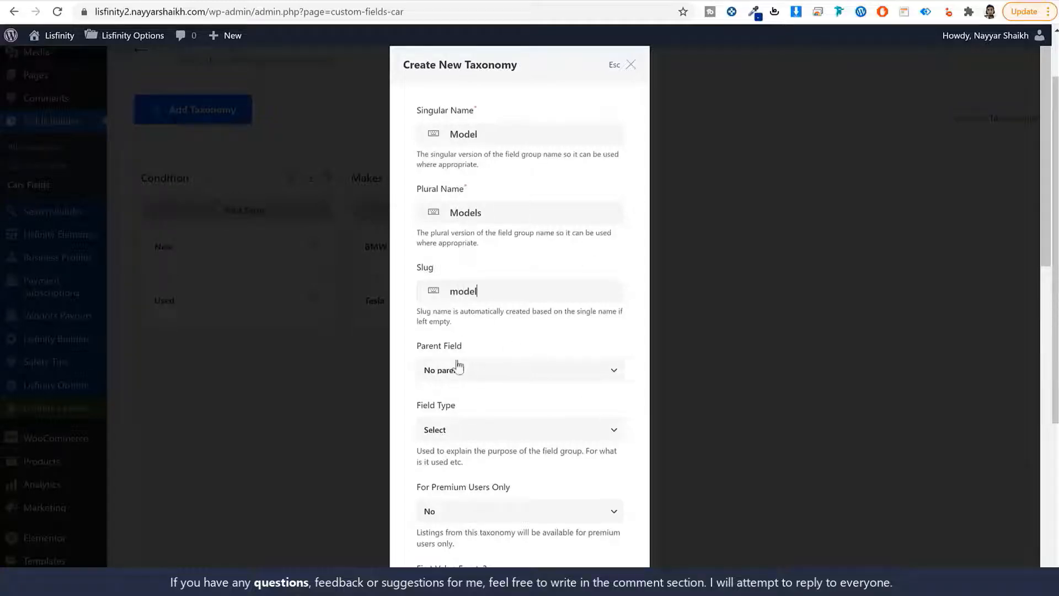
scroll(482, 359, "down", 2)
left_click(480, 238)
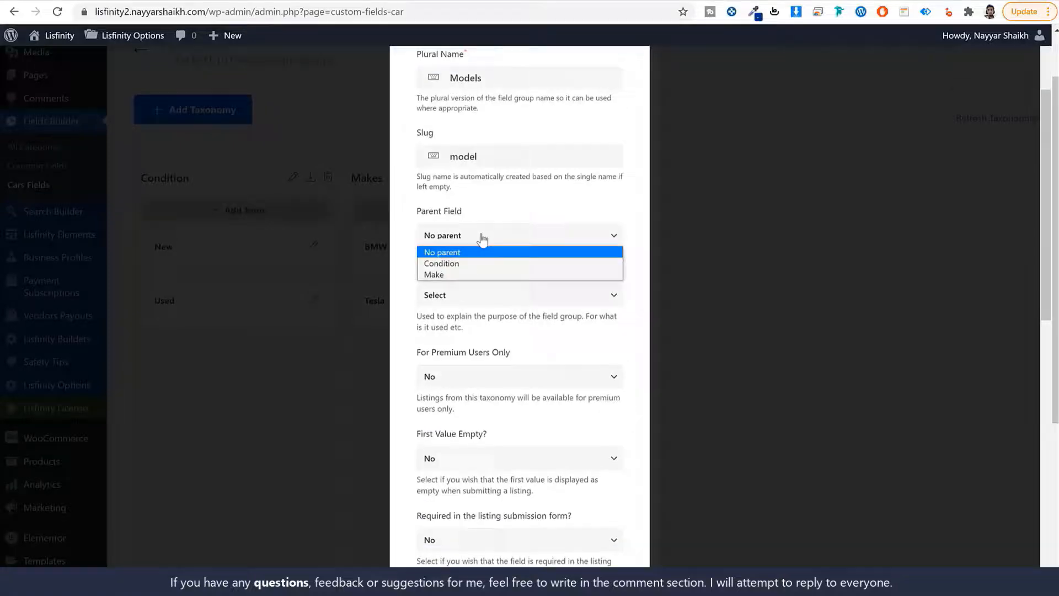
left_click(474, 272)
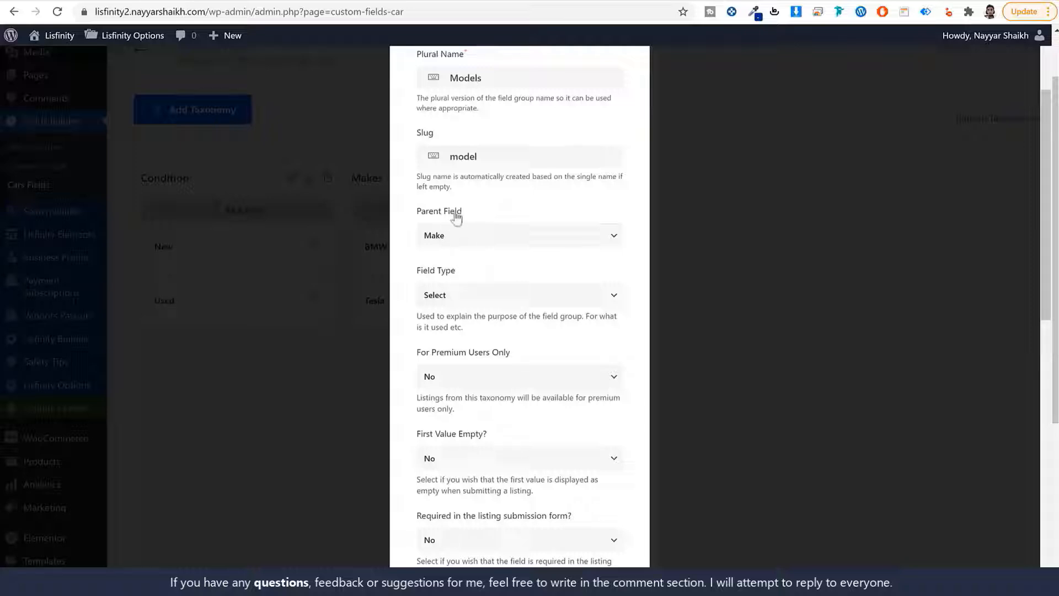
Add the Models taxonomy, with Make as its parent, to the Cars Fields builder
scroll(493, 229, "up", 3)
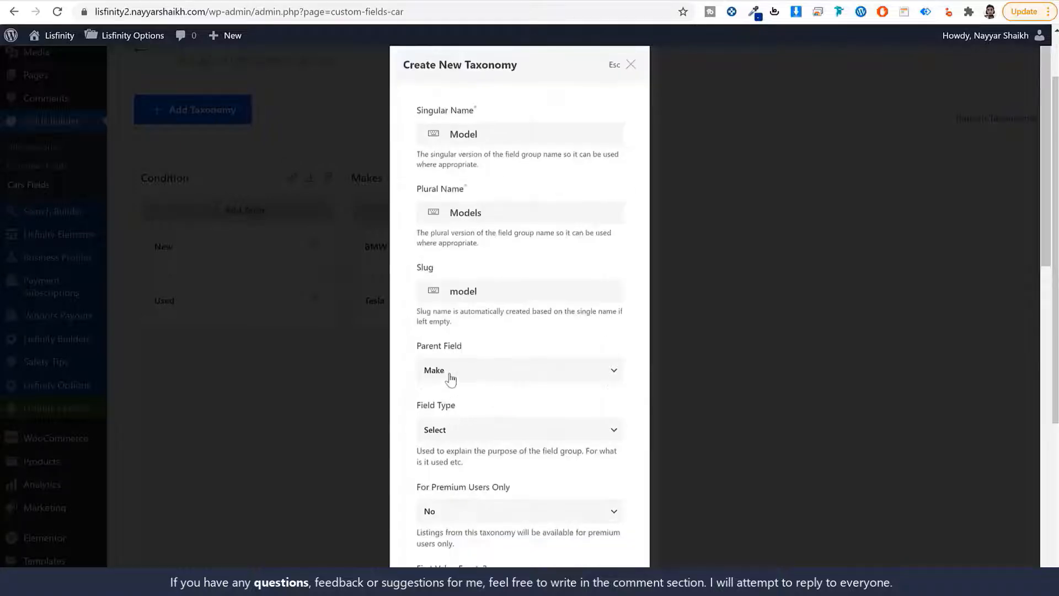
scroll(533, 416, "down", 15)
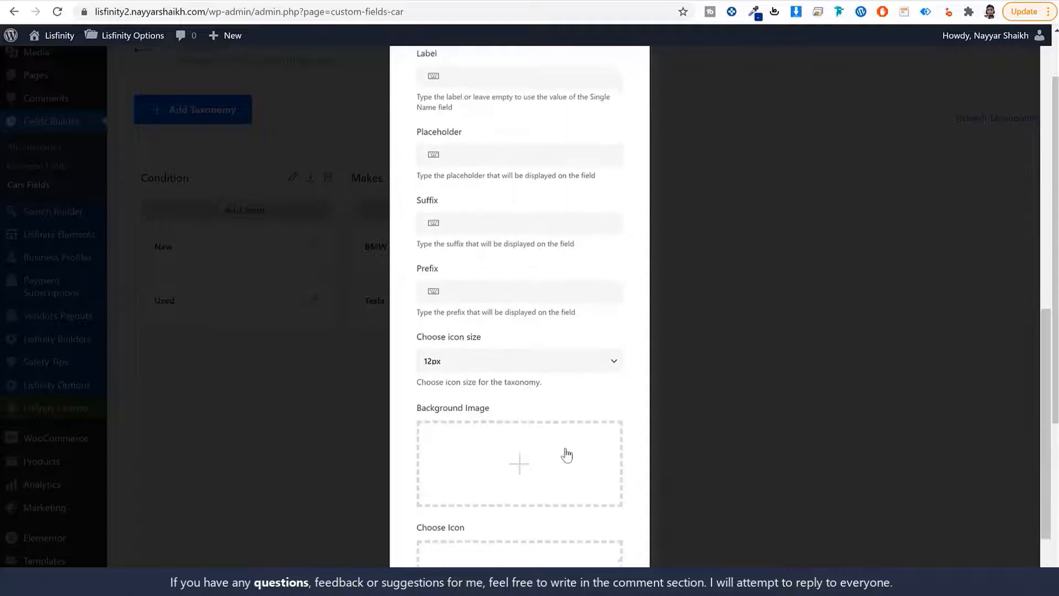
left_click(588, 543)
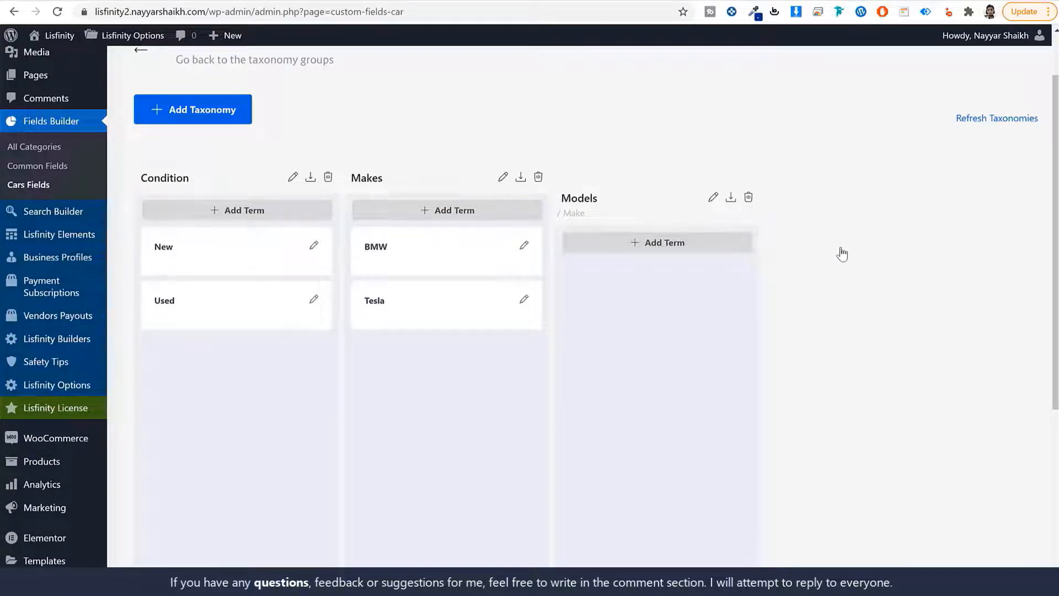
Add the term Model Y under Models with Tesla as its parent make
left_click(652, 249)
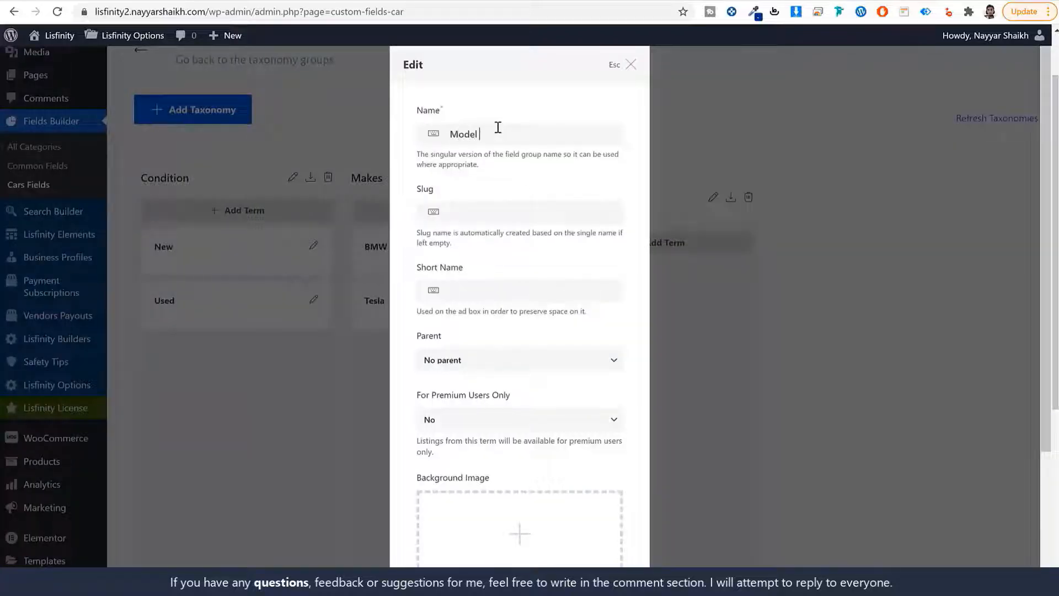
left_click(491, 214)
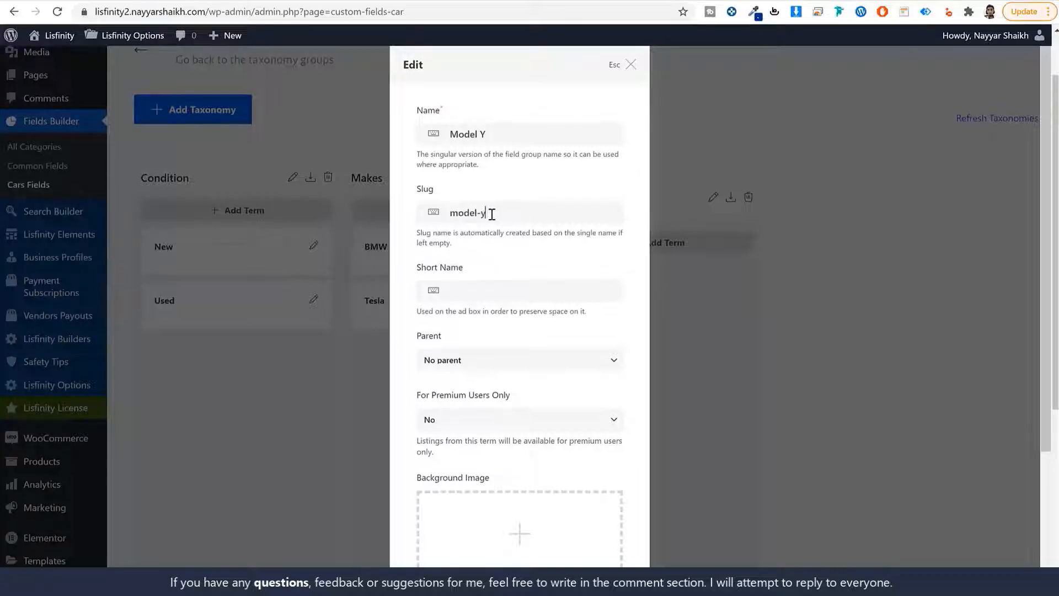
scroll(573, 284, "down", 3)
left_click(463, 175)
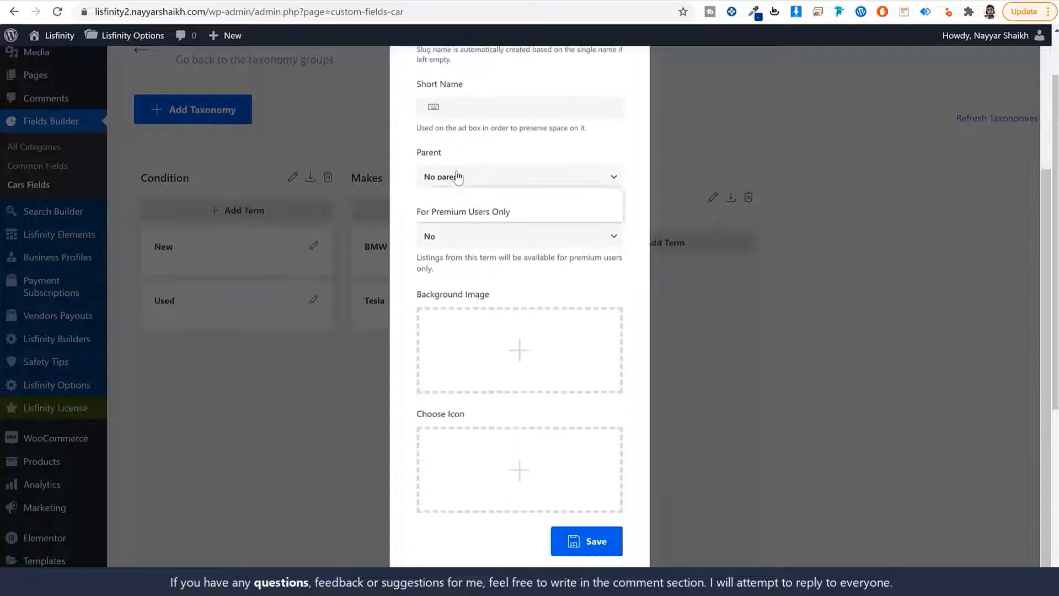
left_click(465, 215)
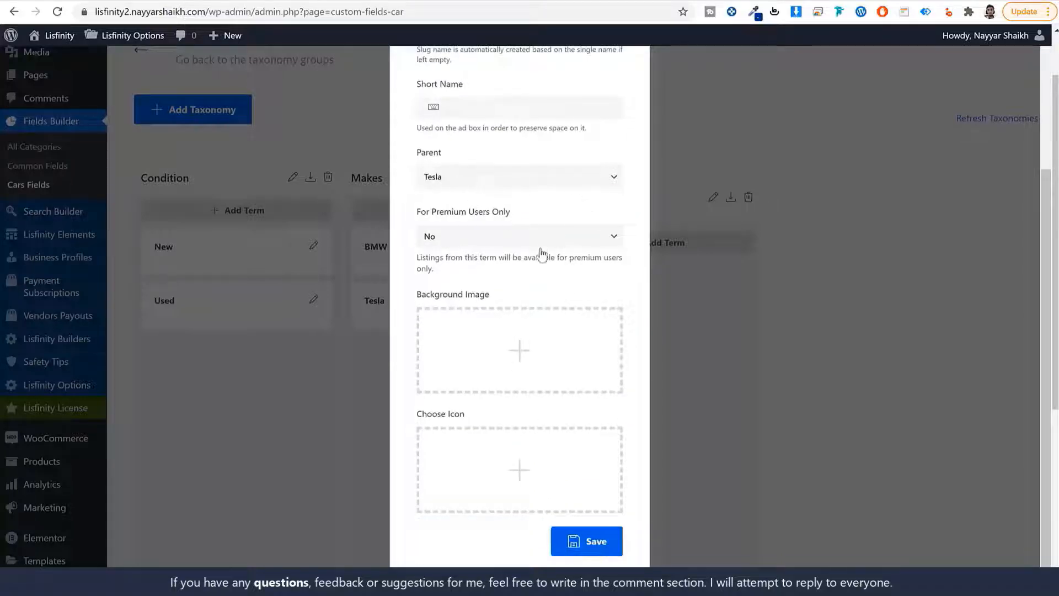
scroll(469, 331, "up", 3)
left_click(461, 360)
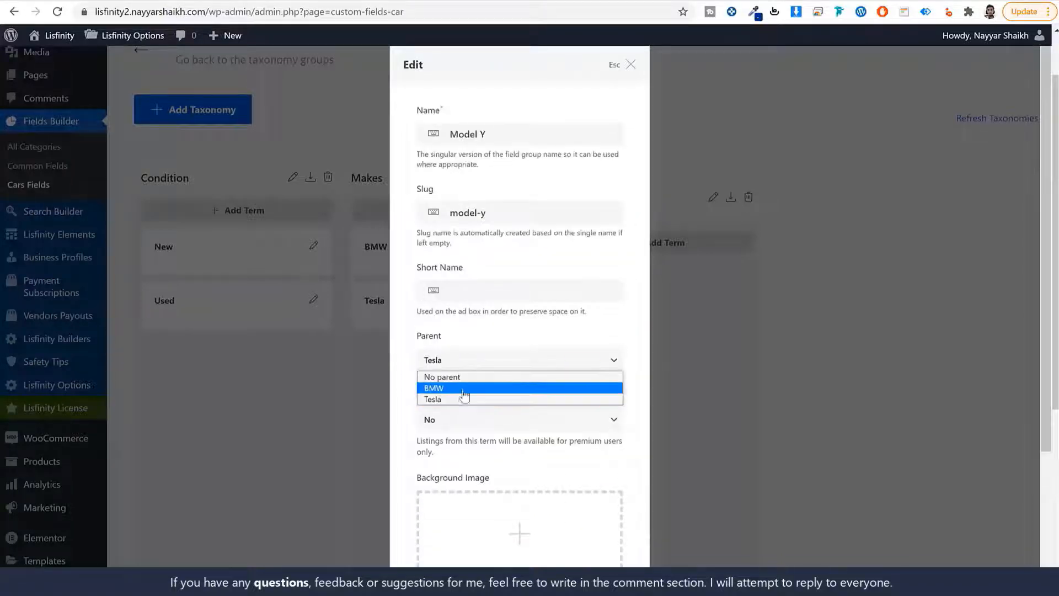
left_click(464, 388)
left_click(480, 361)
left_click(469, 398)
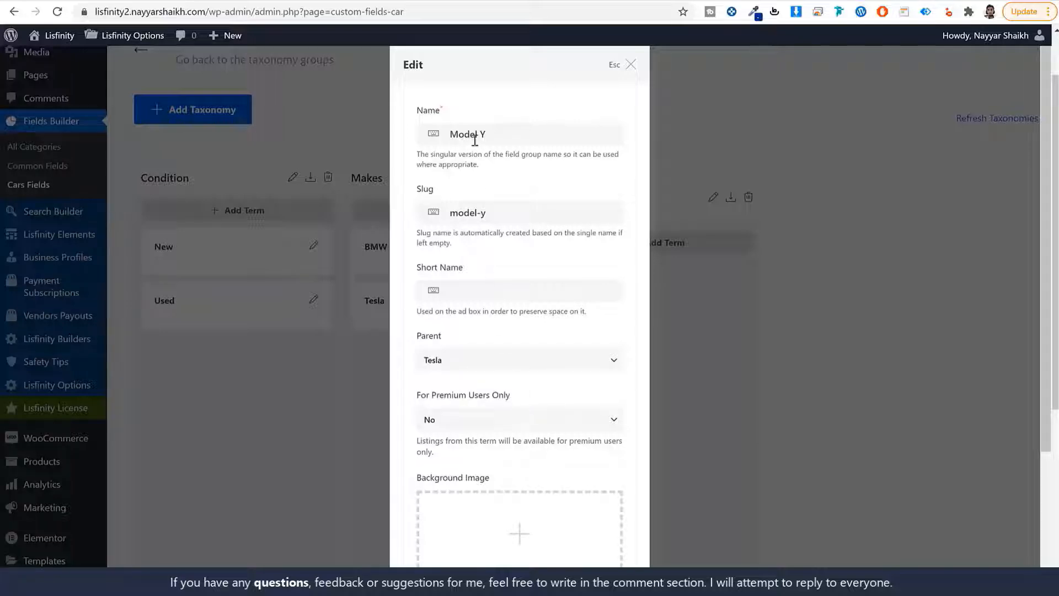
scroll(550, 428, "down", 3)
left_click(574, 539)
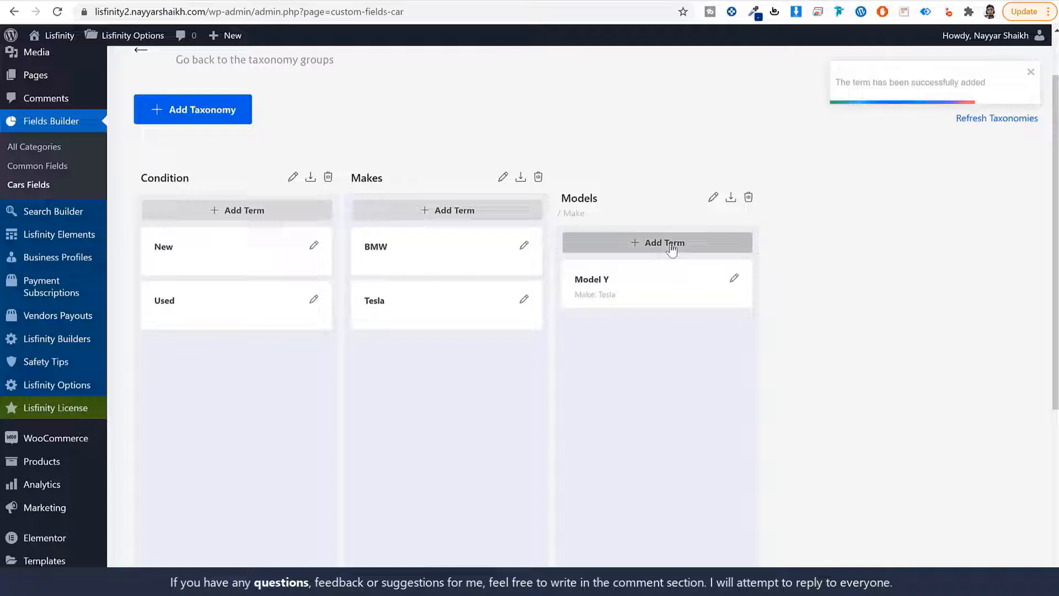
Add the term X5 under Models with BMW as its parent make
left_click(669, 245)
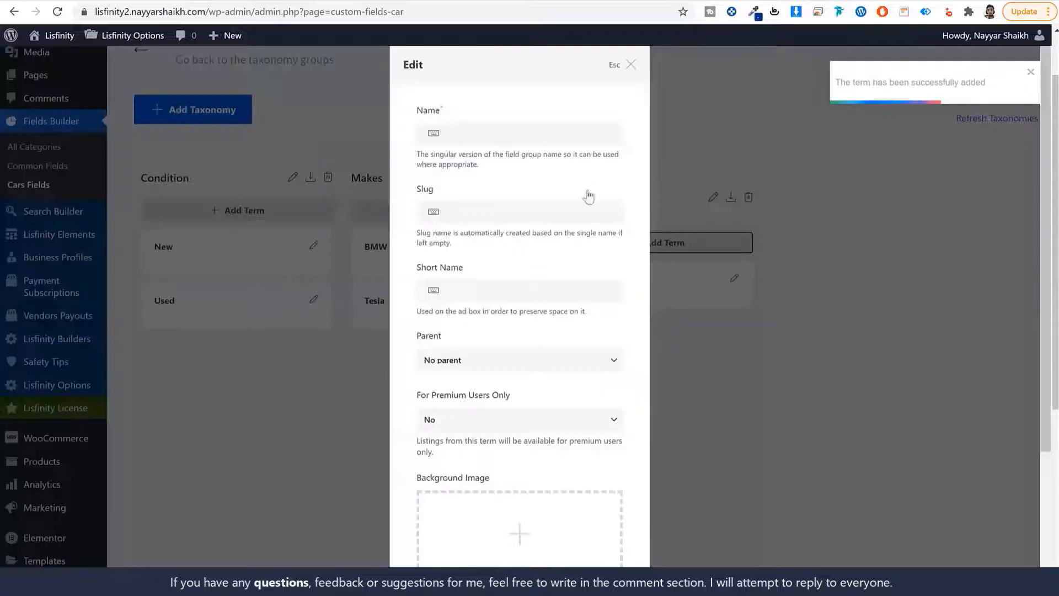
left_click(510, 135)
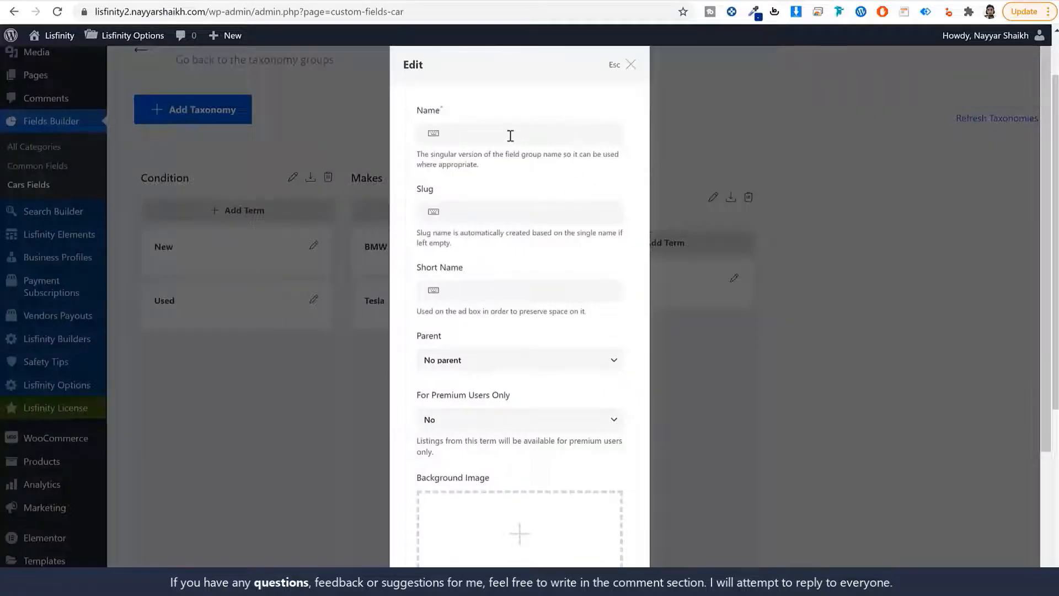
key("Tab")
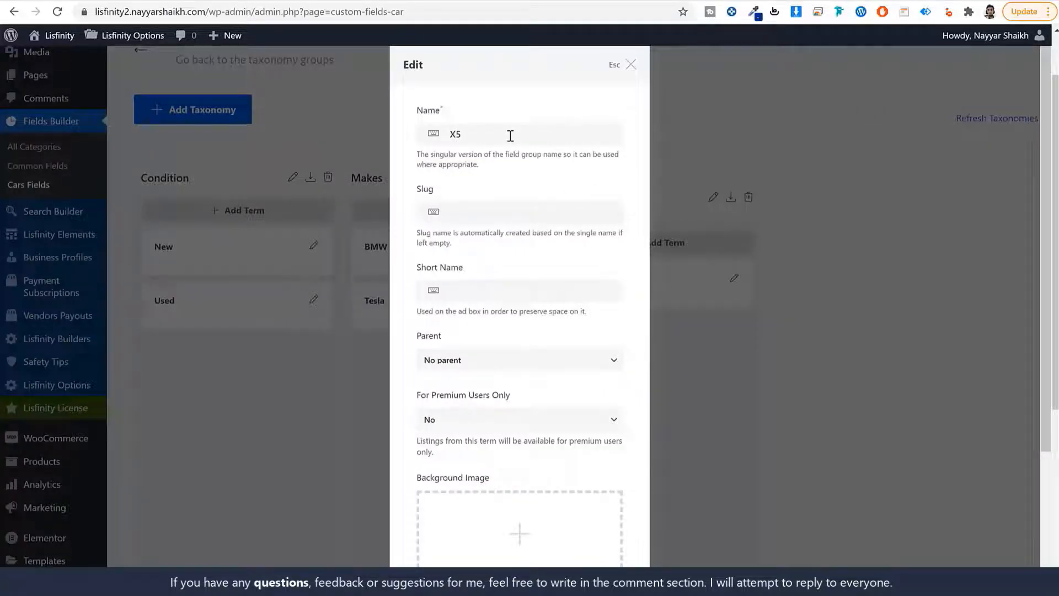
type("x5")
key("Tab")
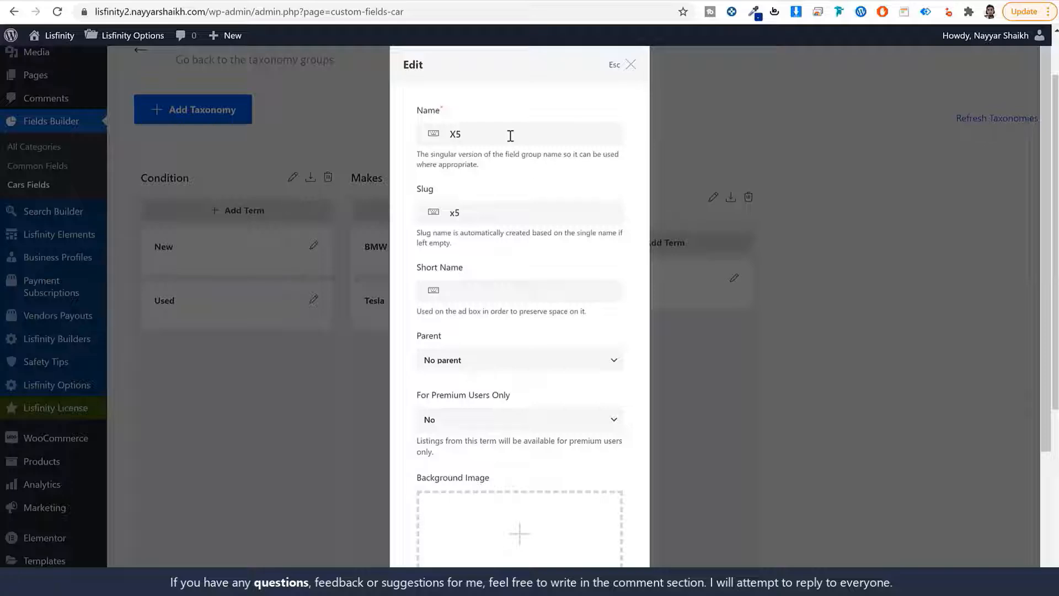
left_click(502, 370)
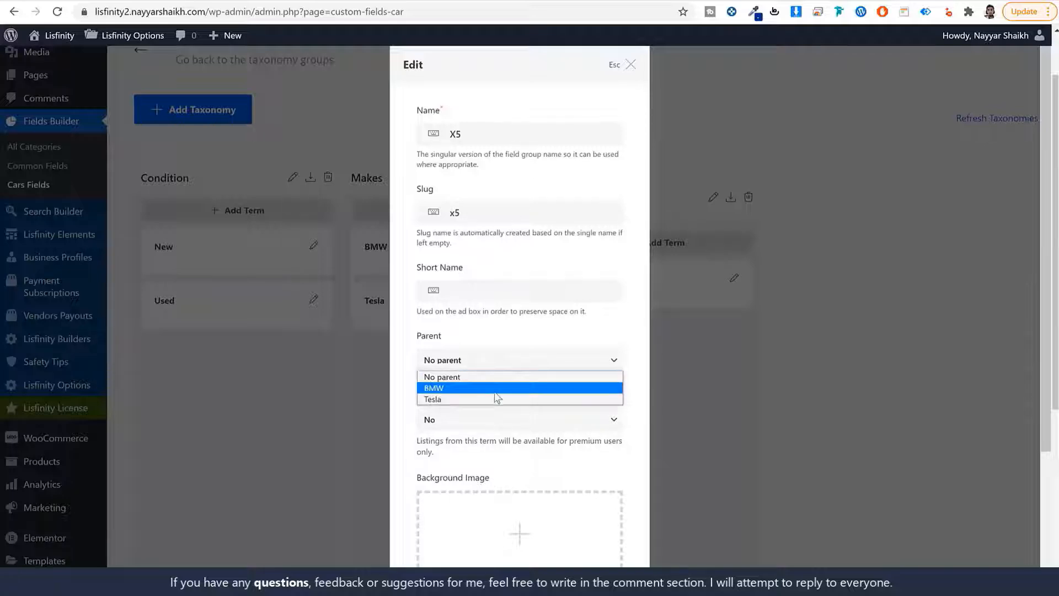
left_click(494, 387)
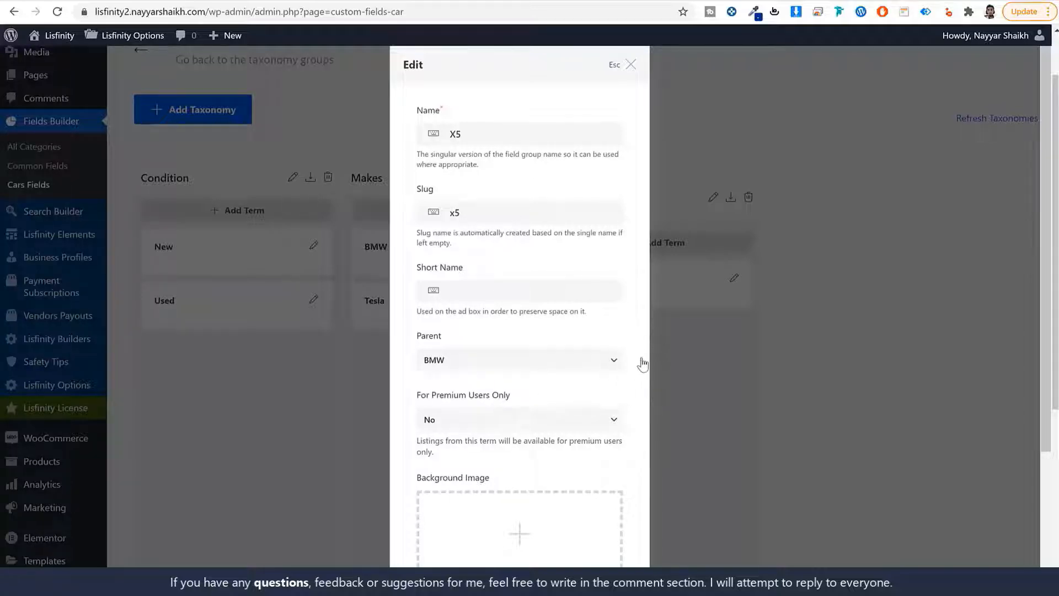
scroll(640, 386, "down", 2)
scroll(639, 387, "down", 2)
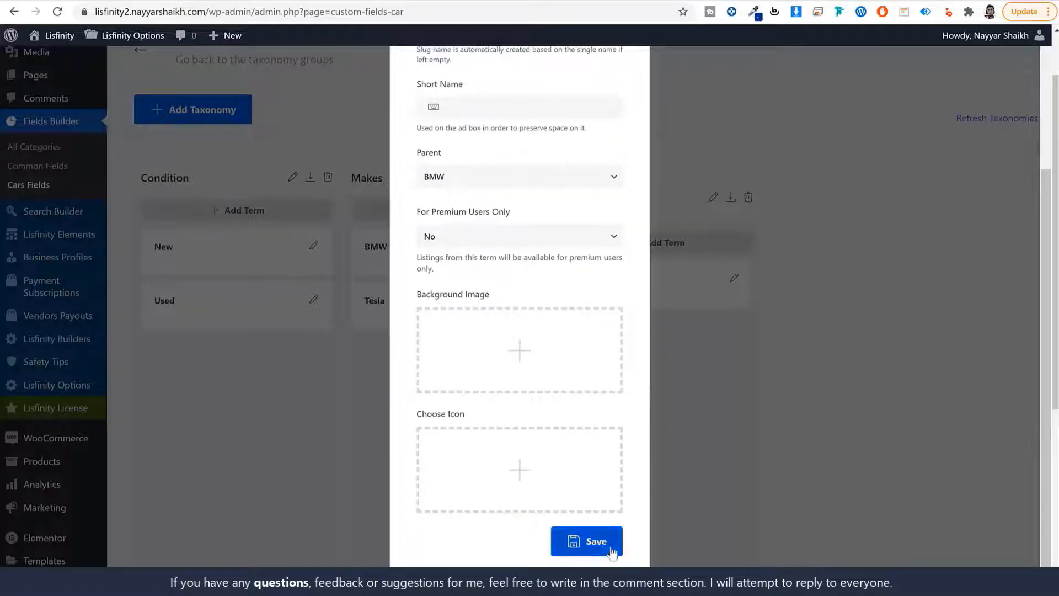
left_click(601, 542)
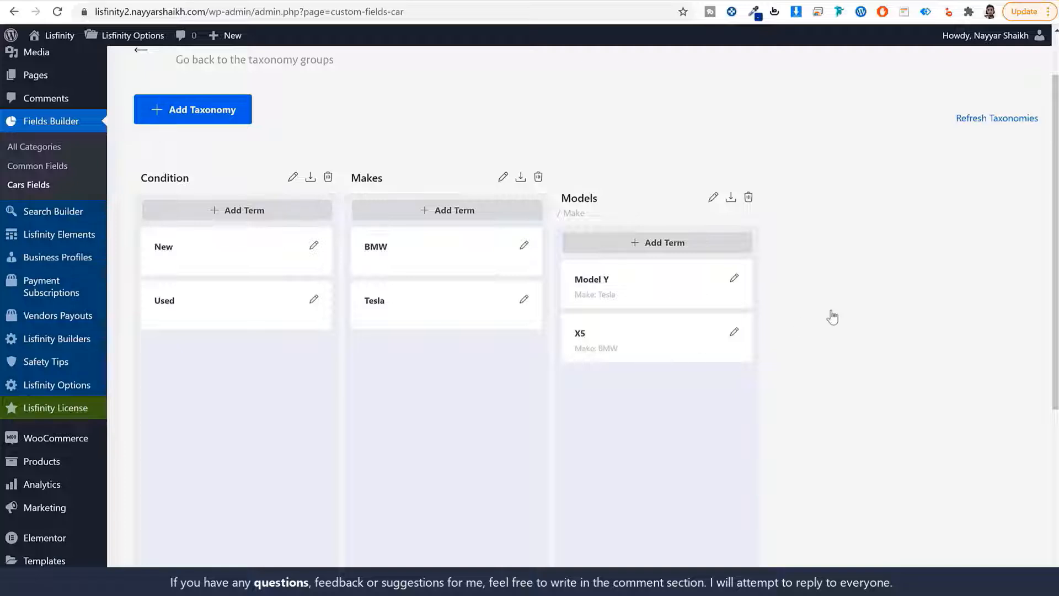
Start a new taxonomy and select the Body Type label on the demo listing
left_click(227, 112)
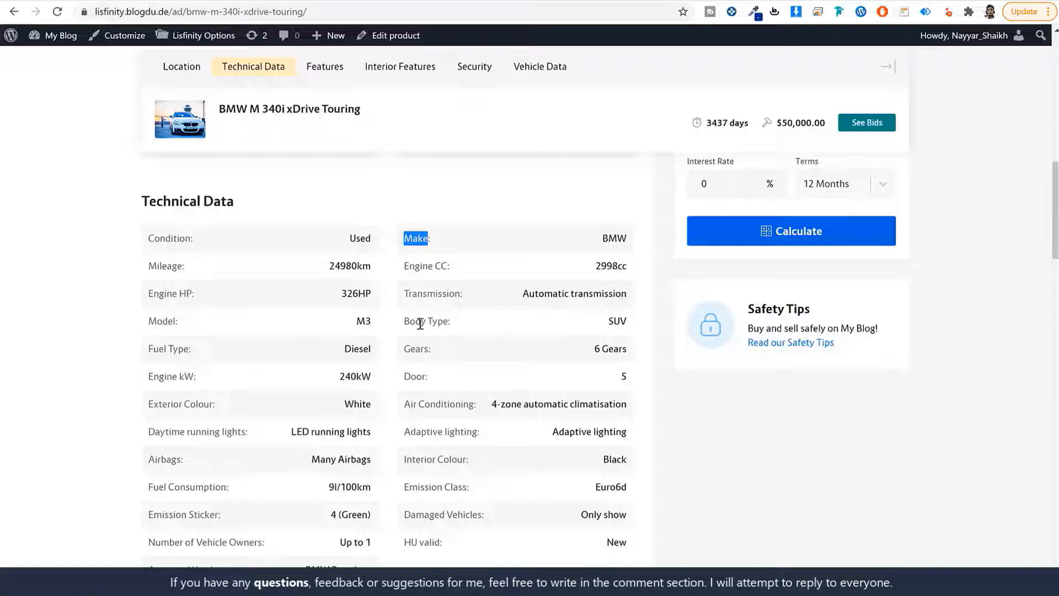
left_click_drag(450, 324, 401, 325)
key("ctrl+c")
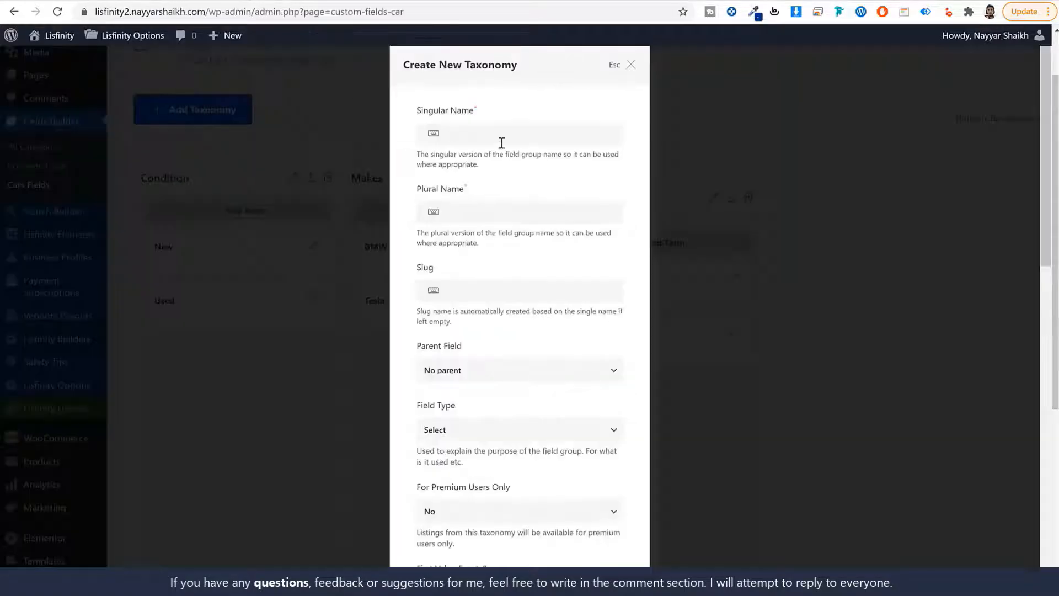
Create a Body Types taxonomy, pasting Body Type into the singular, plural and slug fields
left_click(502, 141)
key("ctrl+v")
left_click(497, 217)
key("ctrl+v")
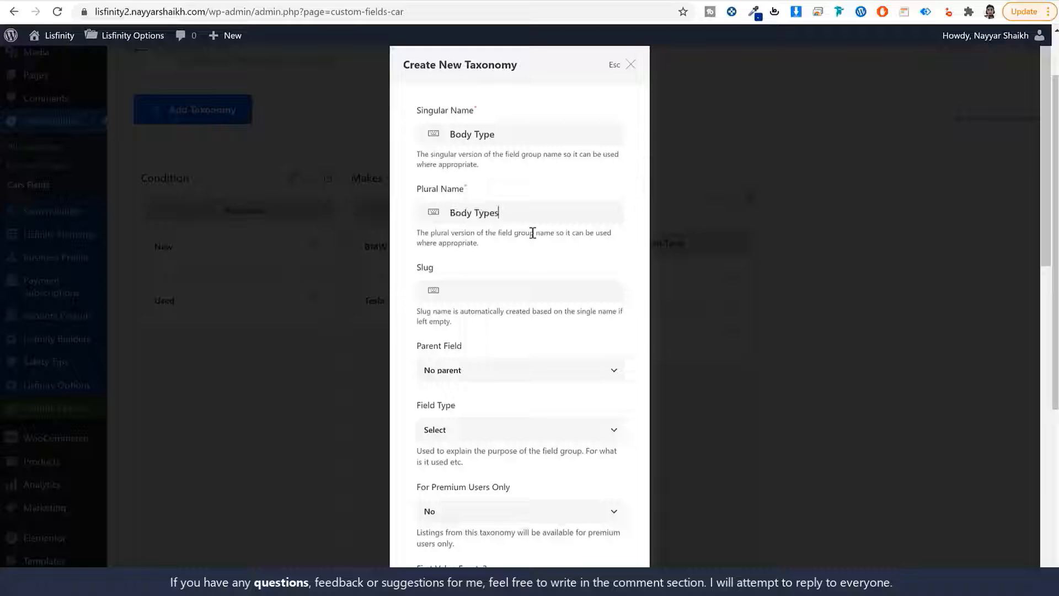
left_click(507, 288)
key("ctrl+v")
left_click_drag(448, 292, 434, 296)
scroll(609, 542, "down", 13)
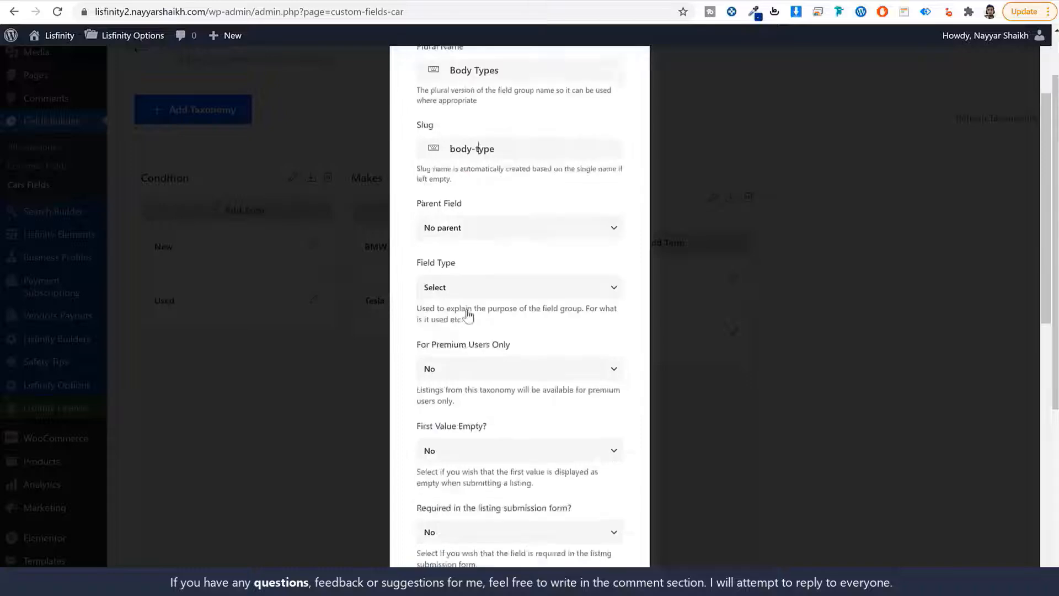
scroll(609, 542, "down", 1)
left_click(609, 542)
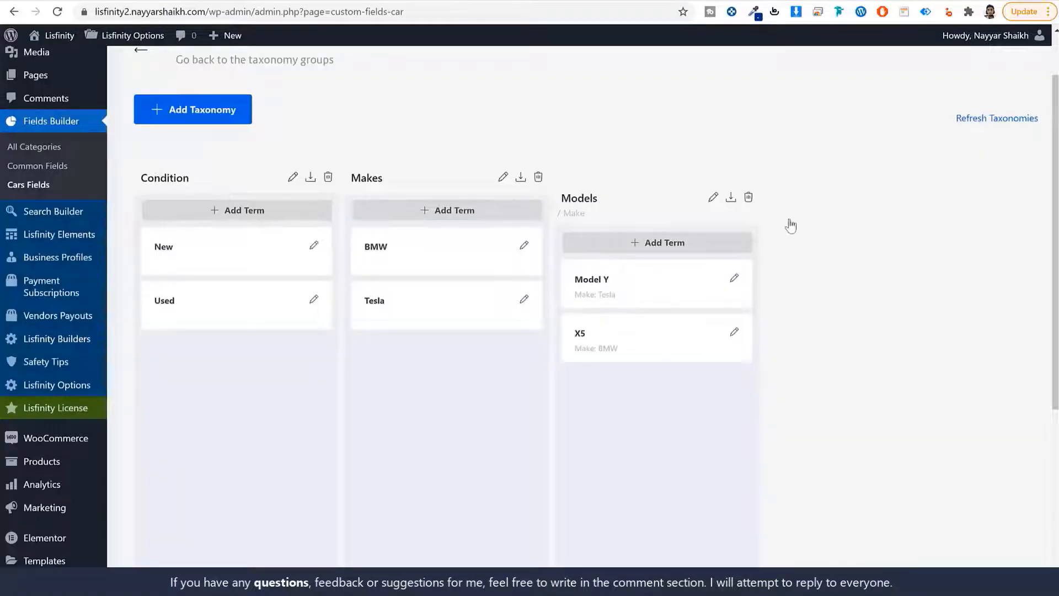
Add the terms Sedan and SUV to Body Types
left_click(868, 210)
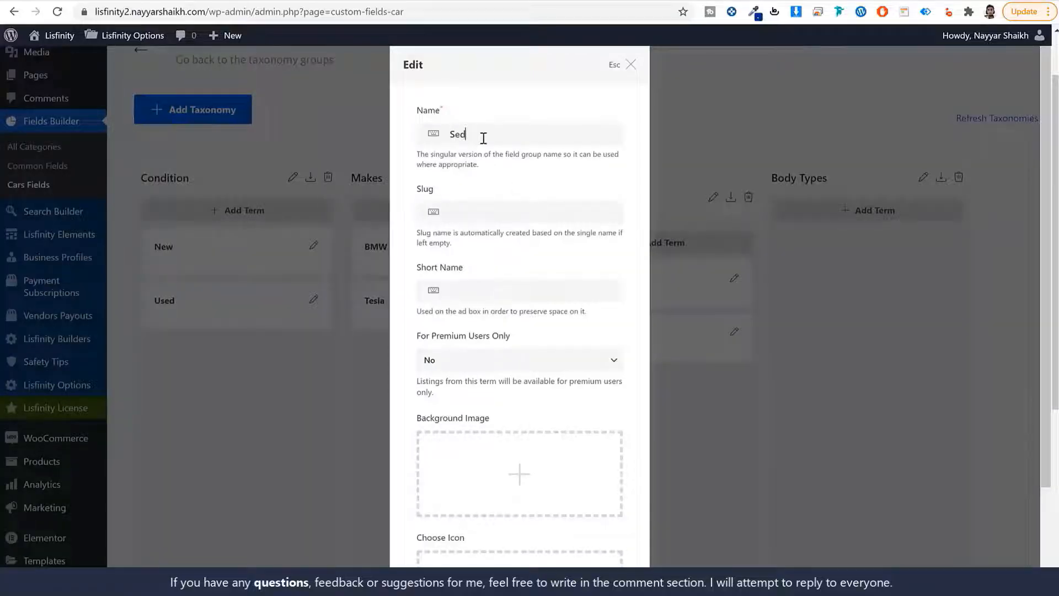
type("Sedans")
scroll(520, 202, "down", 3)
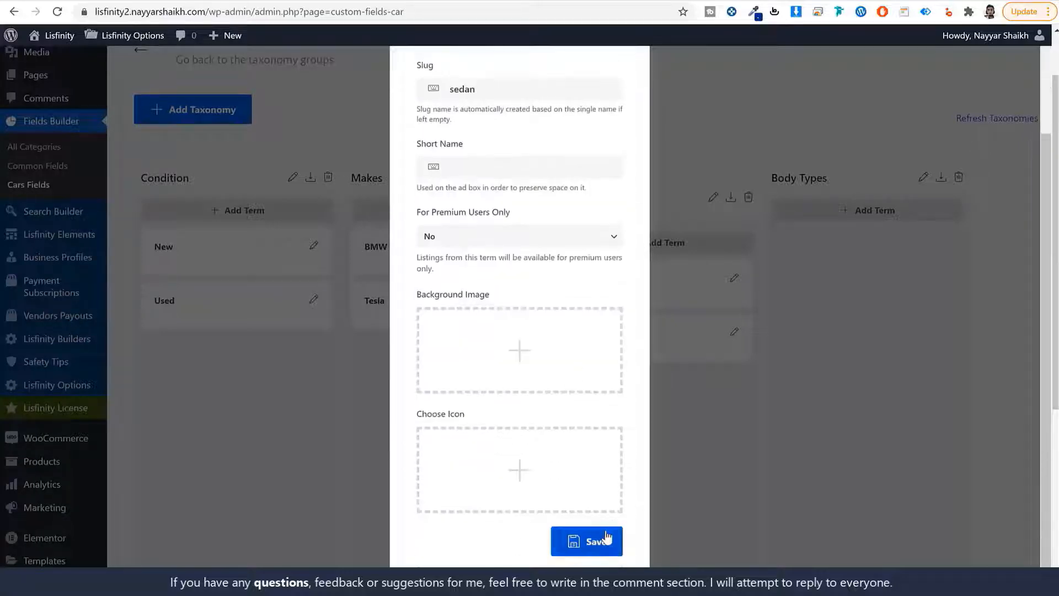
left_click(579, 543)
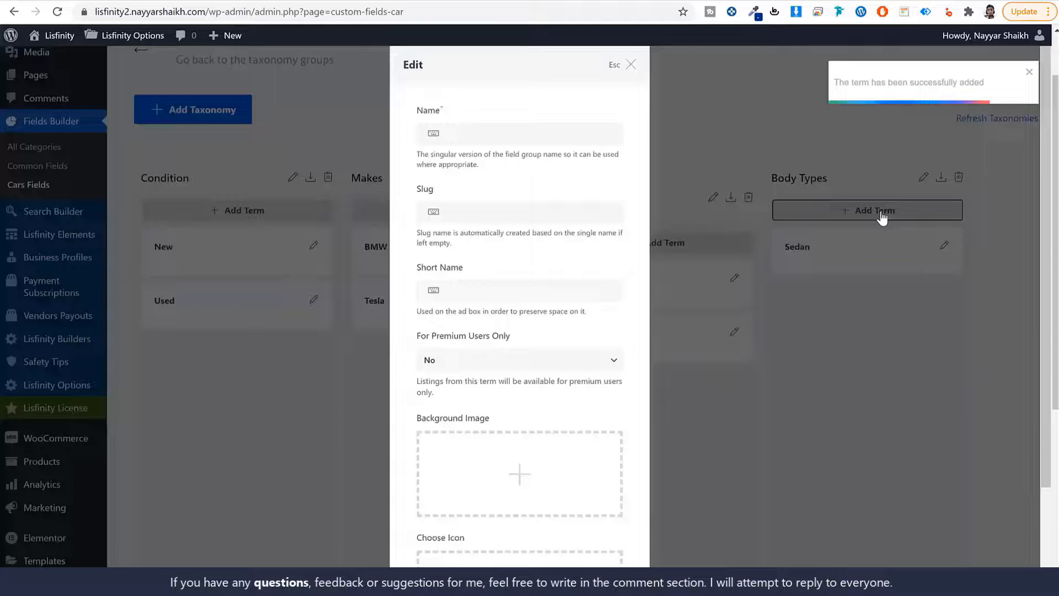
left_click(503, 135)
type("suBV")
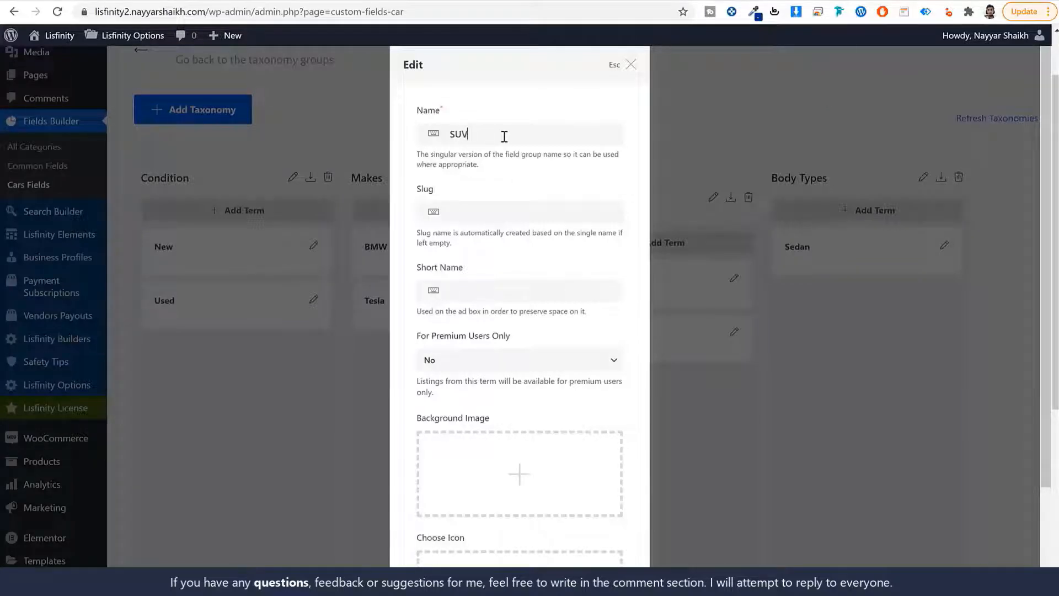
scroll(551, 386, "down", 3)
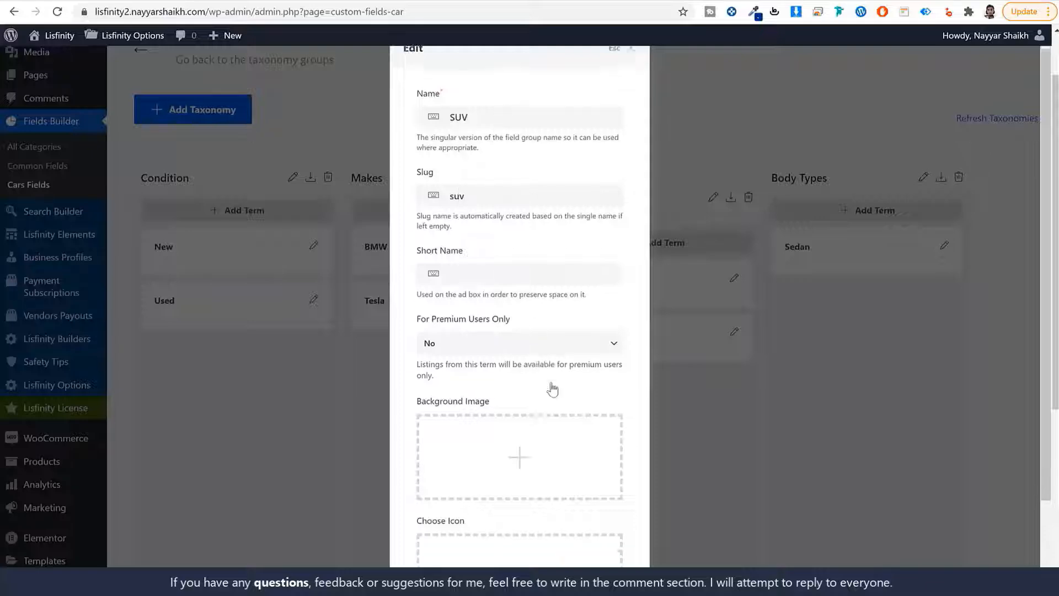
left_click(579, 542)
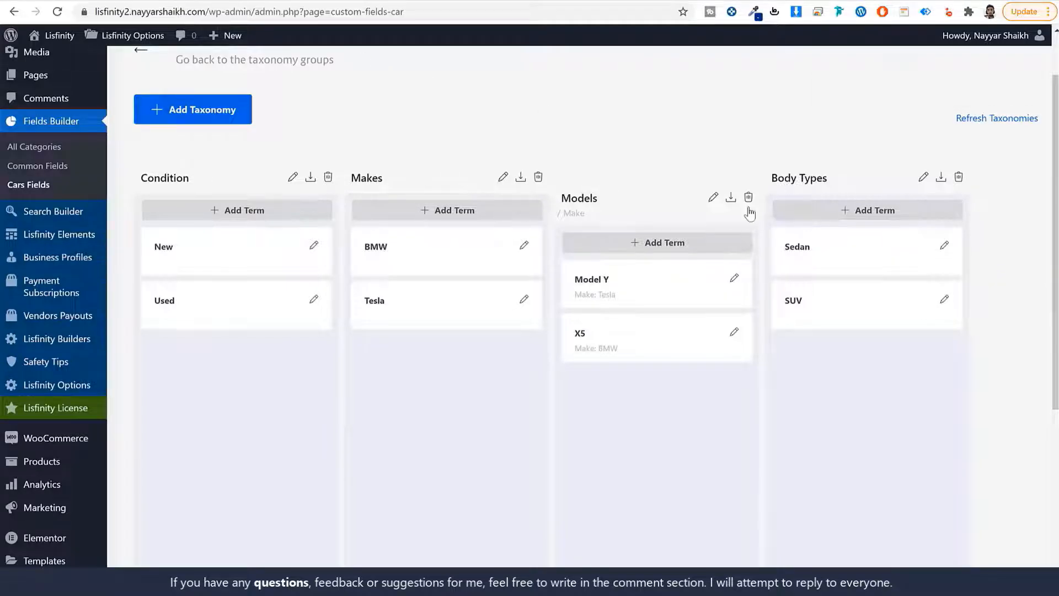
Name a new taxonomy Engine CC for singular and plural, with slug engine-cc
left_click(214, 116)
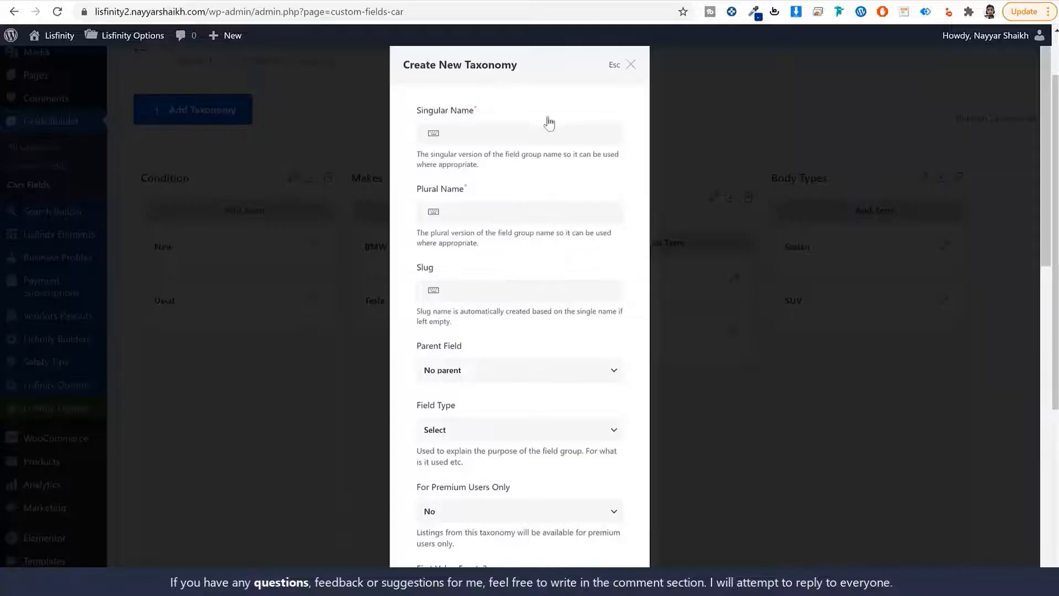
left_click(527, 130)
type("Engine CC")
key("ctrl+a")
key("ctrl+c")
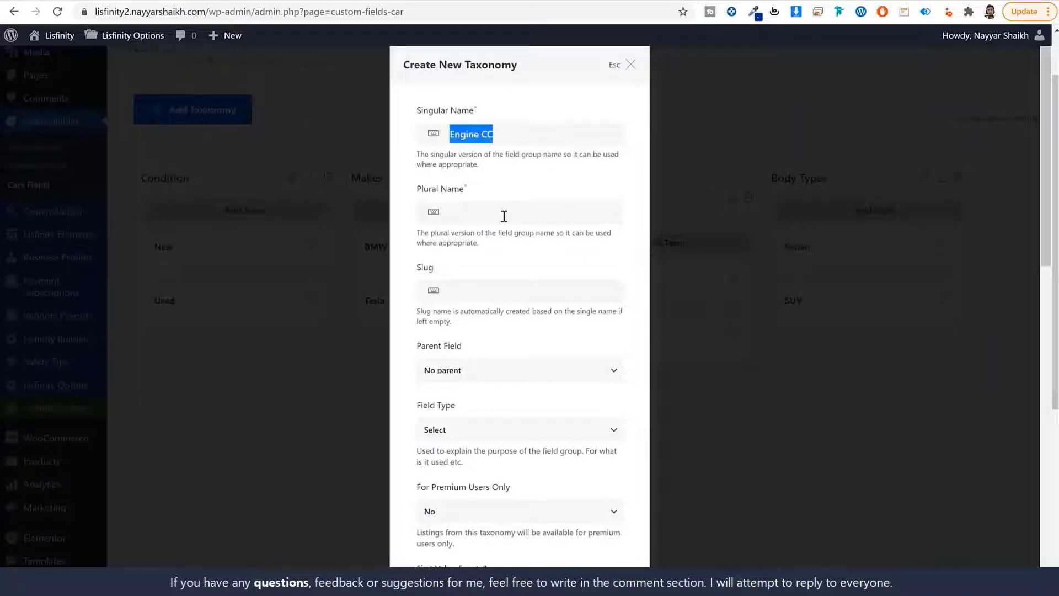
left_click(504, 215)
key("ctrl+v")
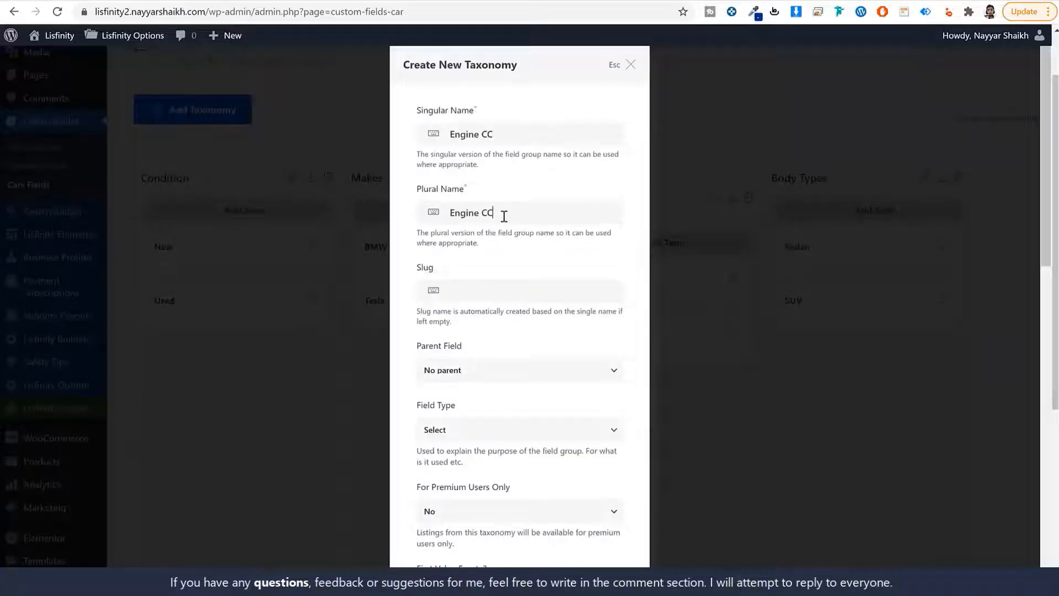
left_click(526, 292)
key("ctrl+v")
left_click_drag(455, 294, 438, 296)
type("e-cc")
Set the Engine CC field type to Number and create the taxonomy
scroll(530, 300, "down", 4)
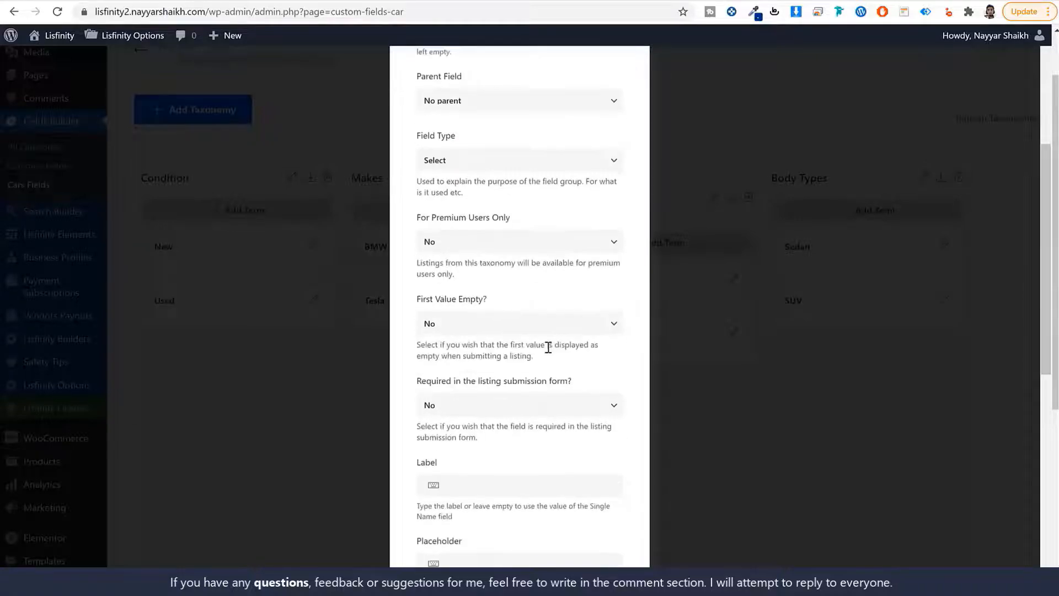
scroll(551, 345, "up", 4)
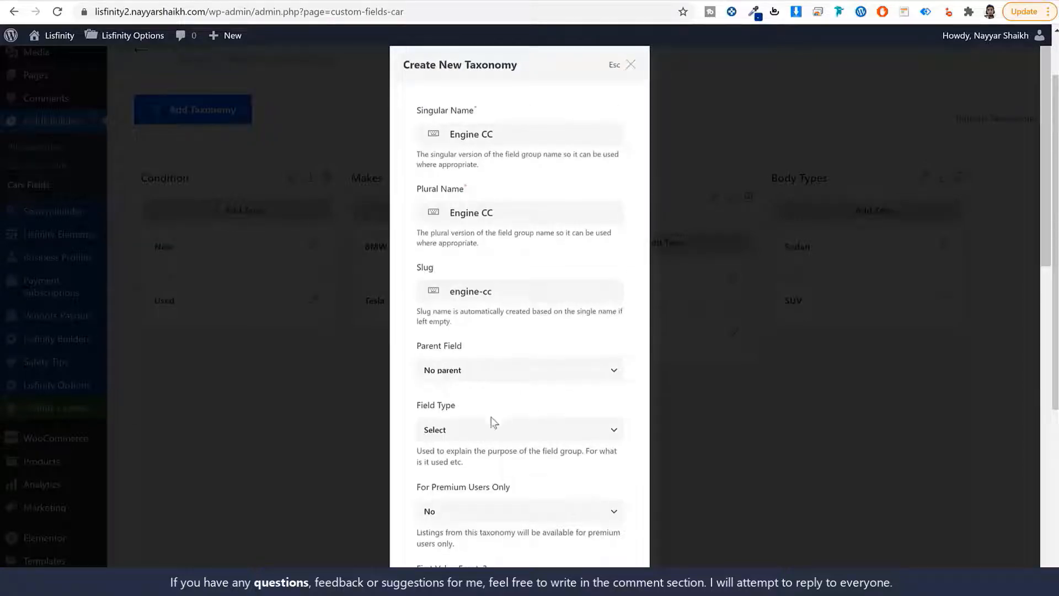
left_click(444, 433)
left_click(458, 481)
scroll(545, 437, "down", 6)
scroll(545, 438, "down", 8)
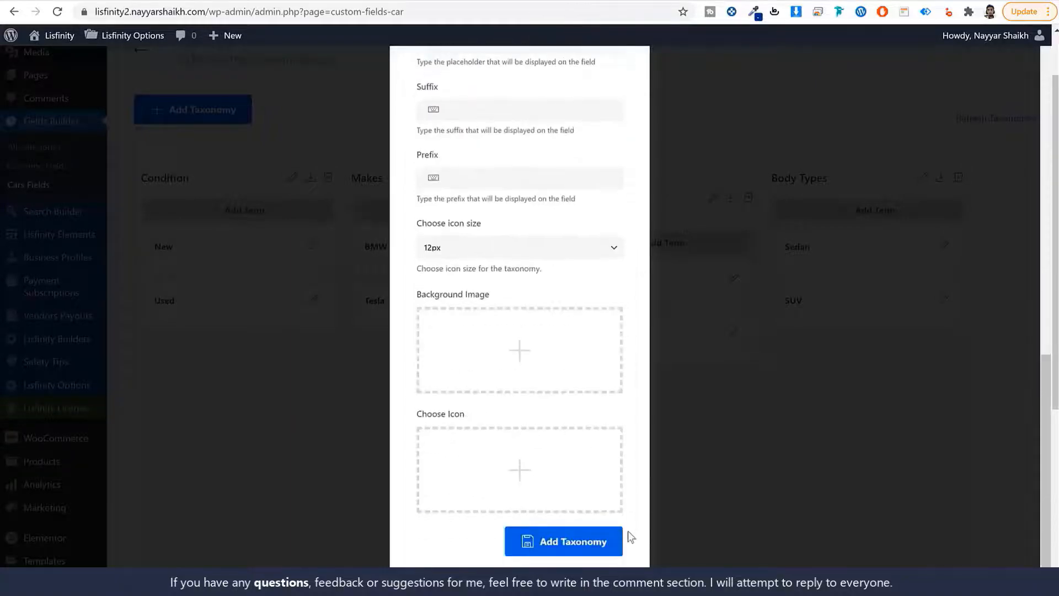
left_click(621, 534)
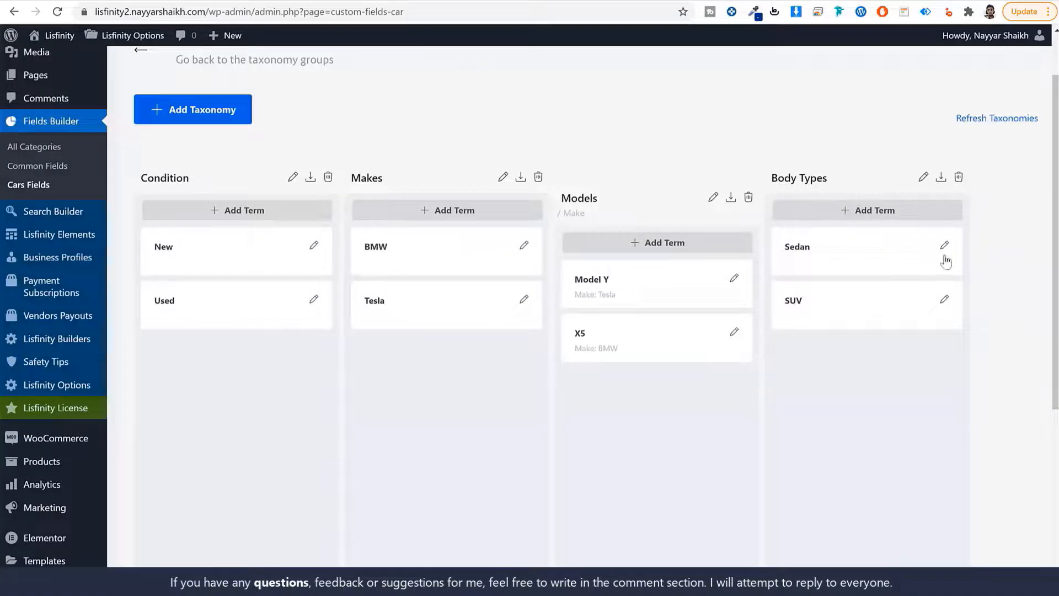
Add the terms 1200 and 1300 to Engine CC
scroll(1007, 349, "down", 4)
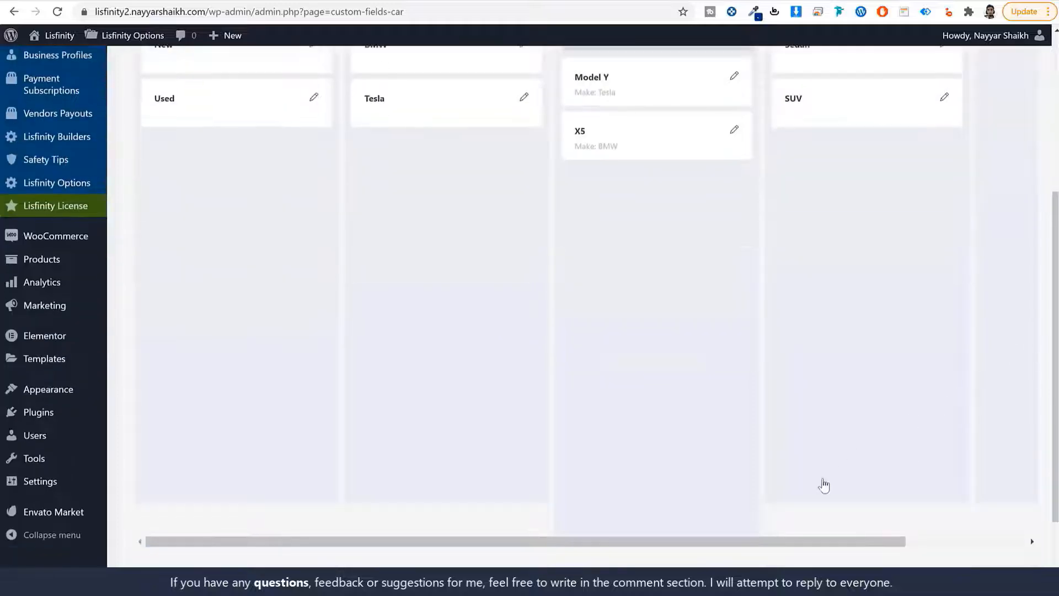
left_click_drag(832, 541, 959, 508)
scroll(934, 347, "up", 5)
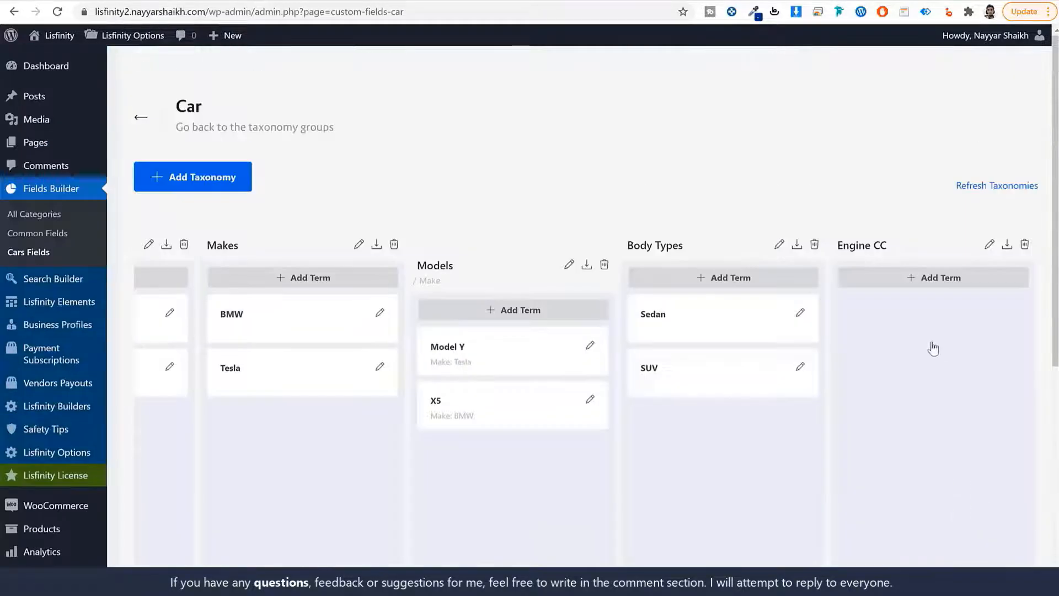
left_click(937, 277)
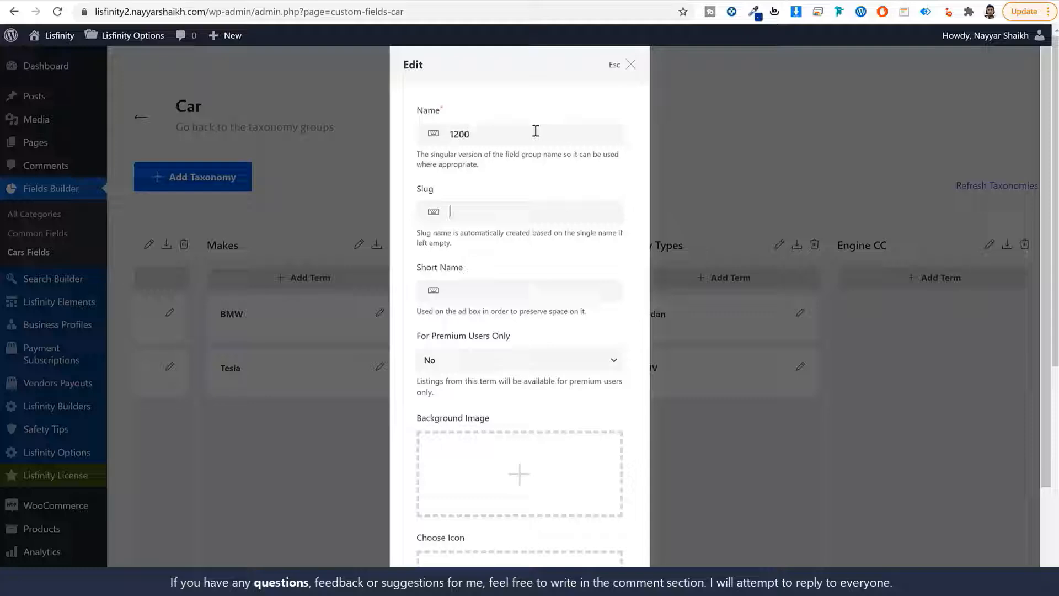
scroll(506, 145, "down", 5)
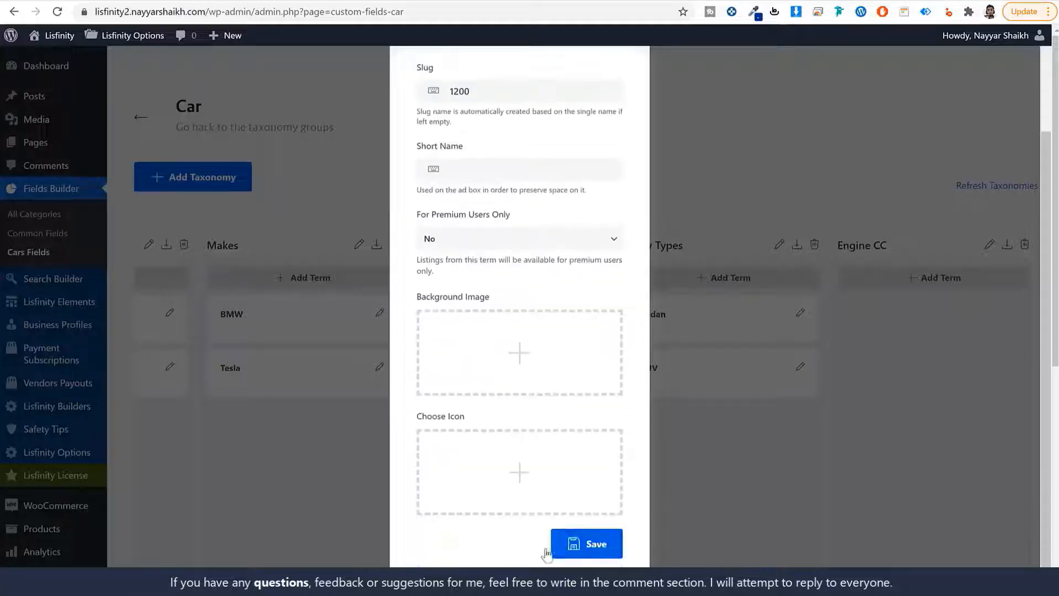
left_click(584, 539)
scroll(712, 505, "up", 4)
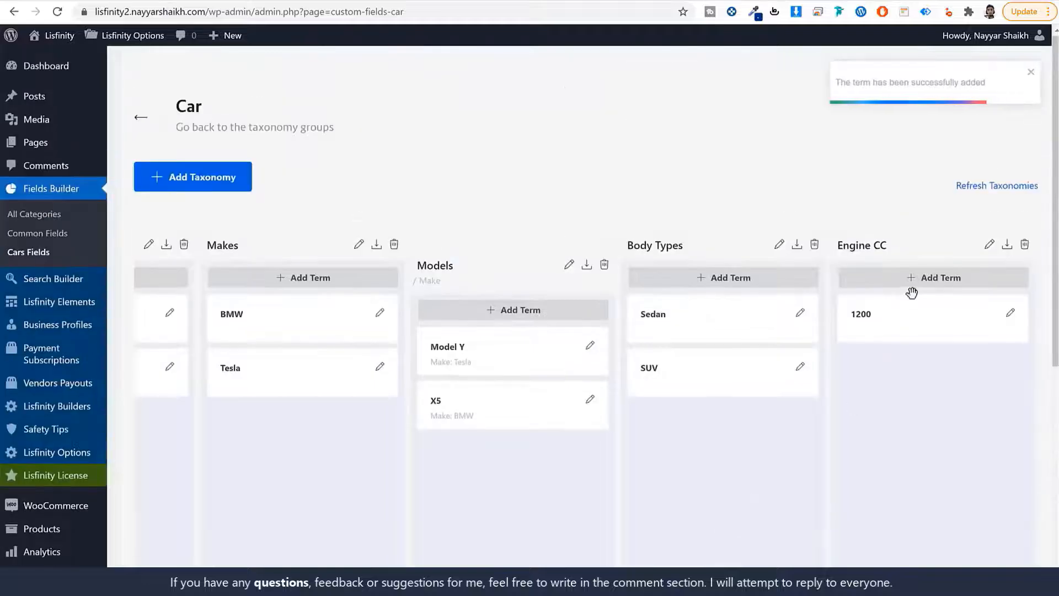
left_click(911, 278)
type("1300")
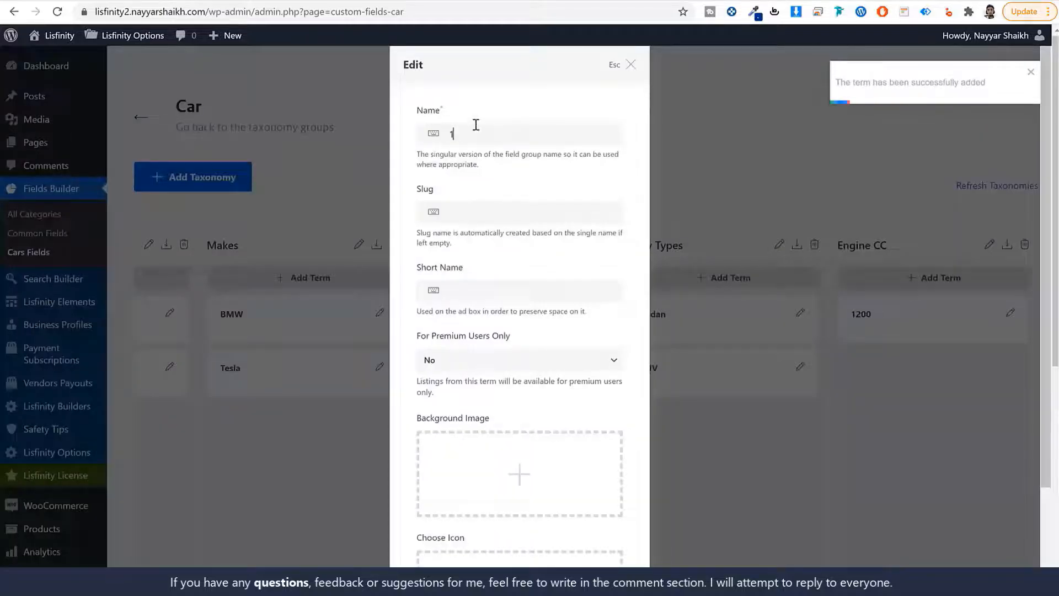
key("Tab")
type("1300")
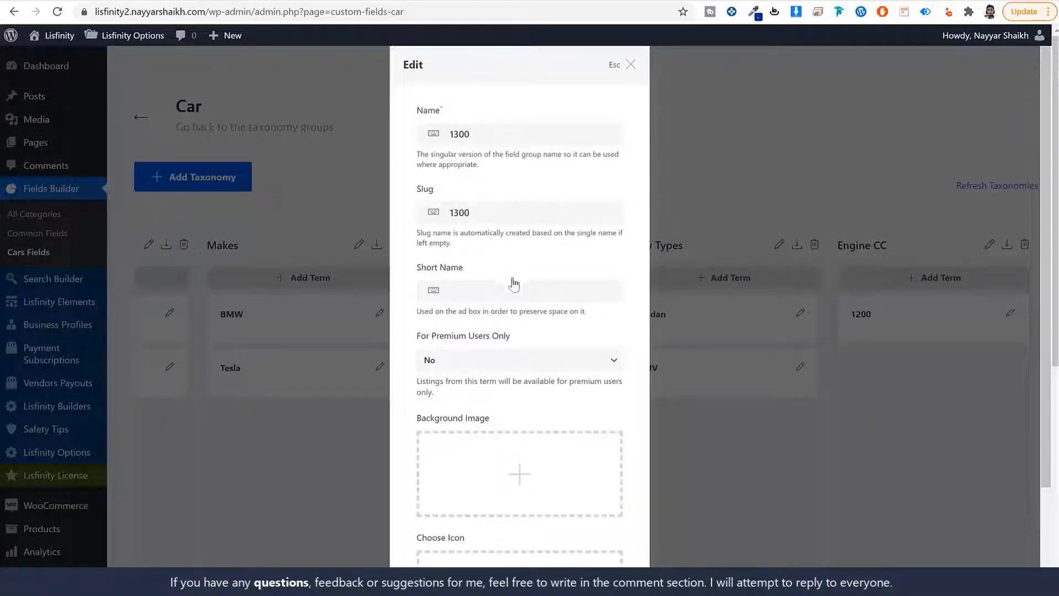
scroll(520, 312, "down", 5)
left_click(590, 541)
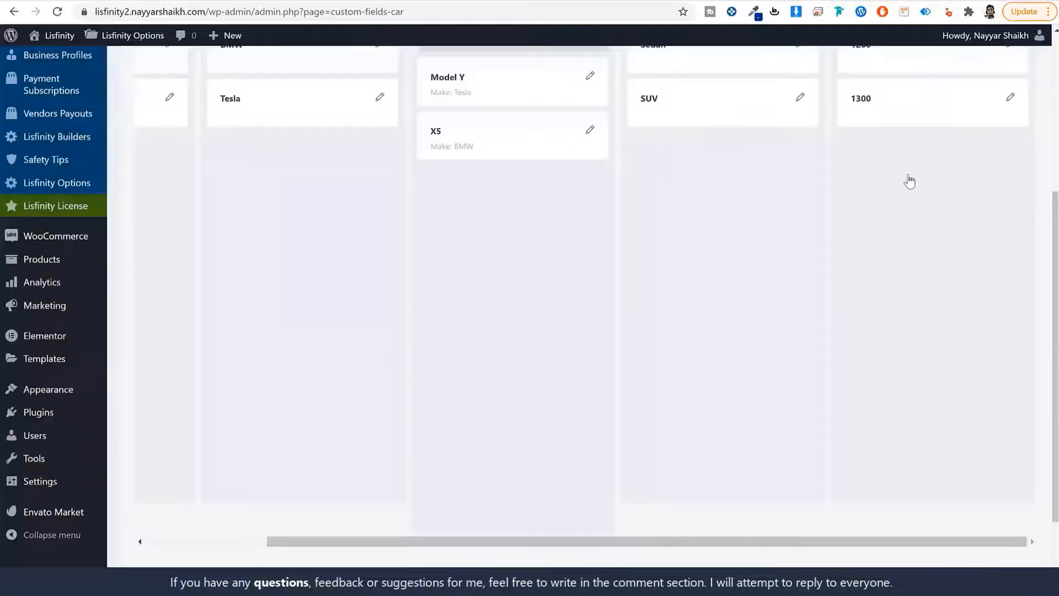
scroll(910, 181, "up", 3)
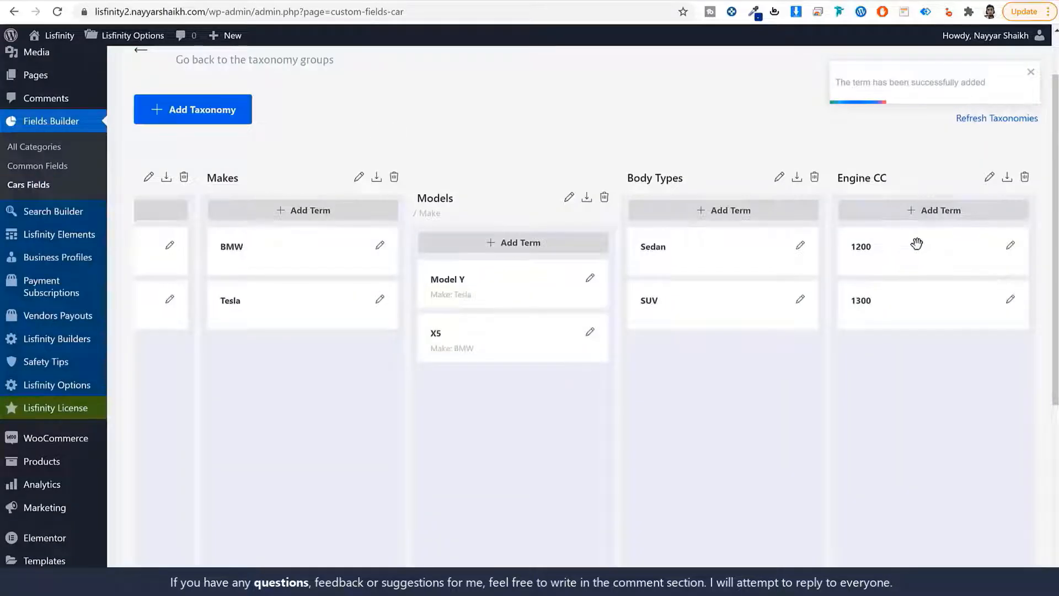
scroll(829, 527, "down", 5)
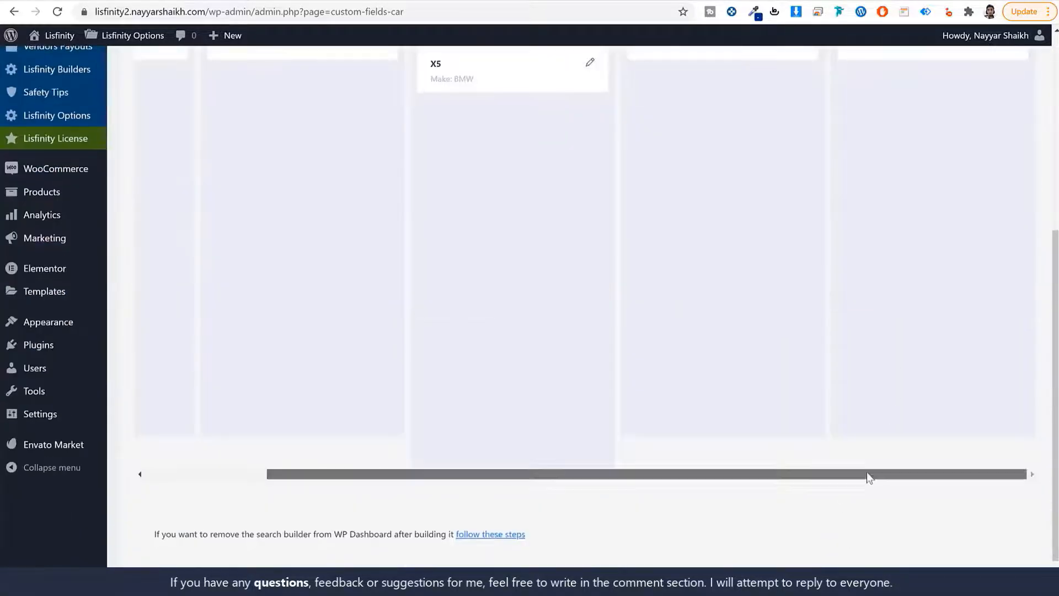
scroll(860, 256, "up", 5)
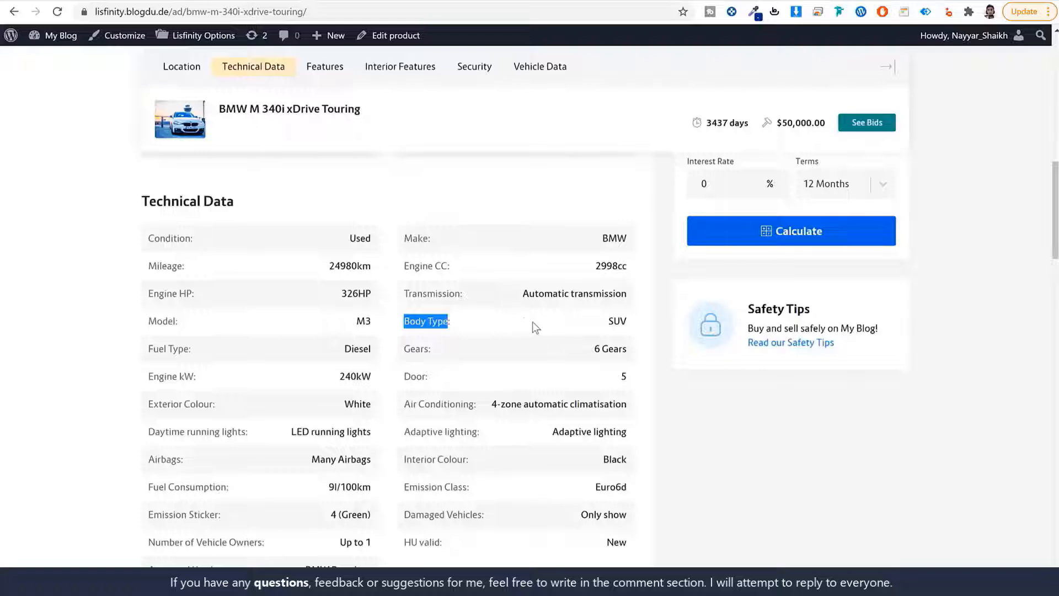
left_click_drag(194, 238, 144, 238)
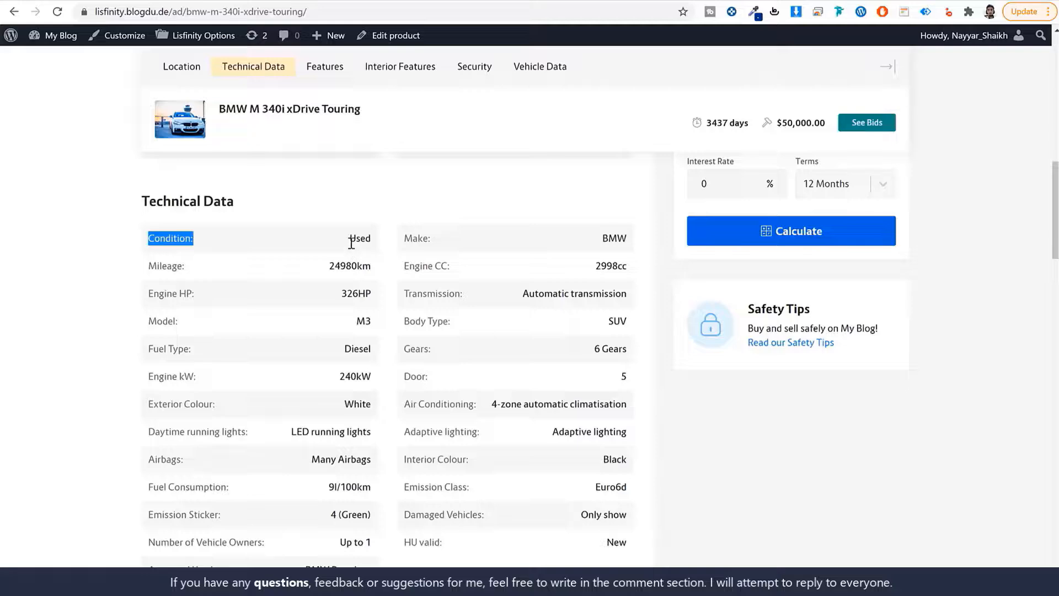
scroll(456, 298, "down", 15)
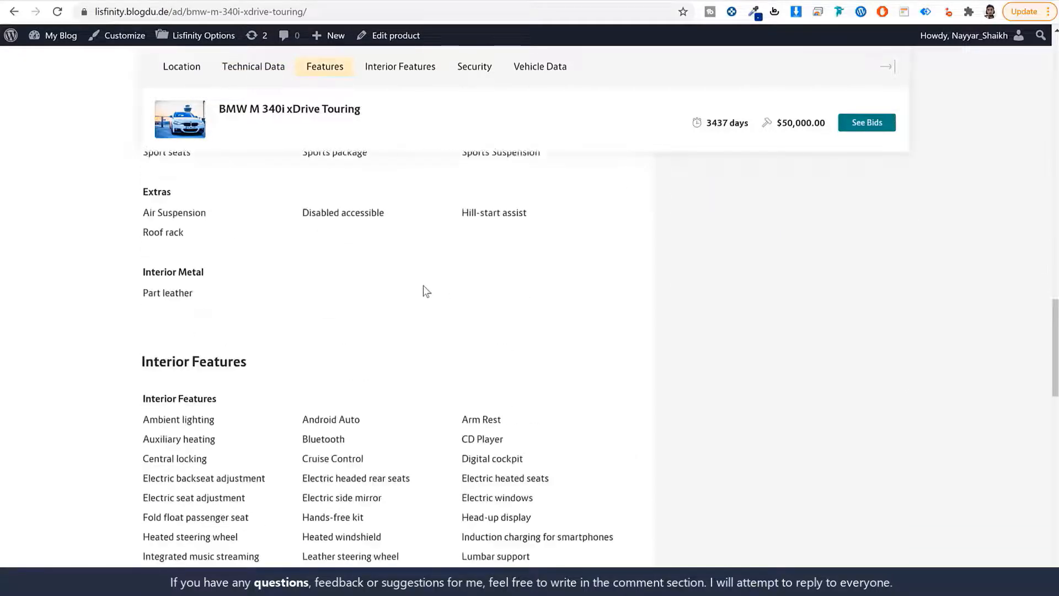
left_click_drag(142, 263, 224, 267)
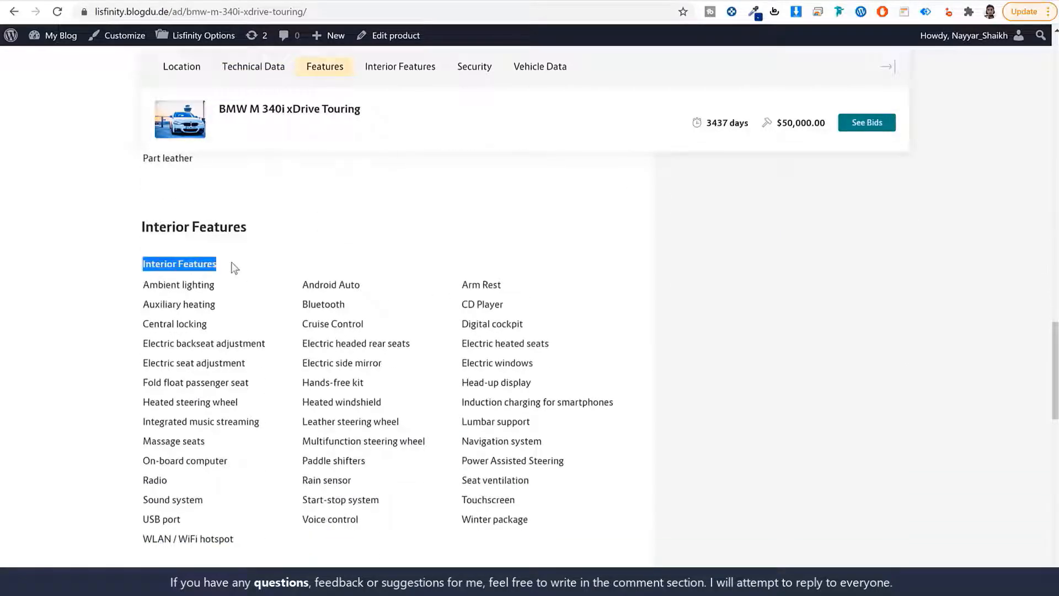
left_click(234, 267)
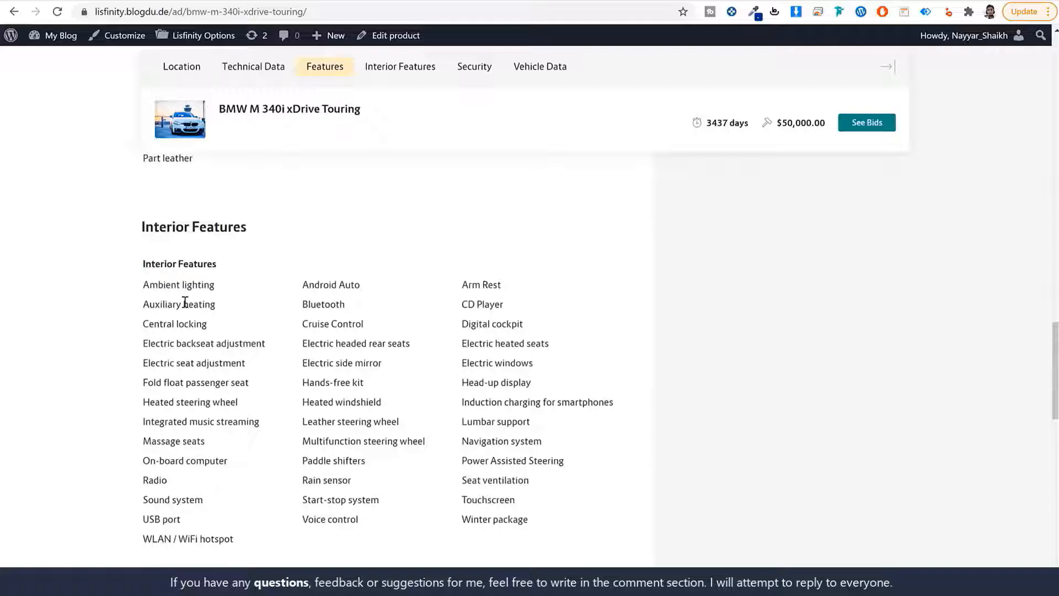
left_click_drag(151, 285, 515, 500)
left_click(541, 524)
left_click(264, 3)
scroll(497, 235, "up", 2)
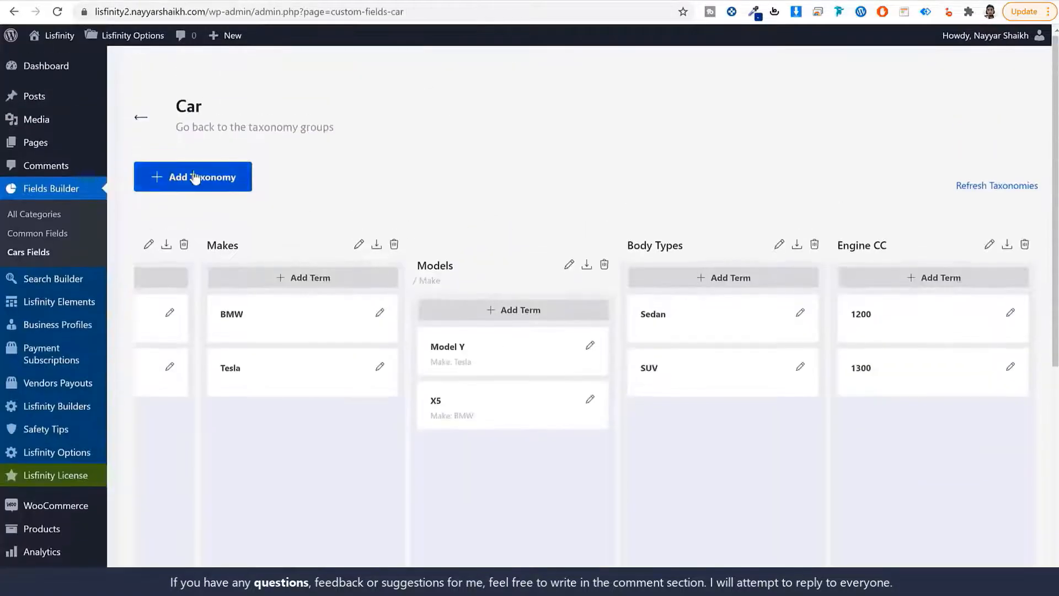
Name a new taxonomy Interior Feature, reusing the name for the plural and slug
left_click(194, 178)
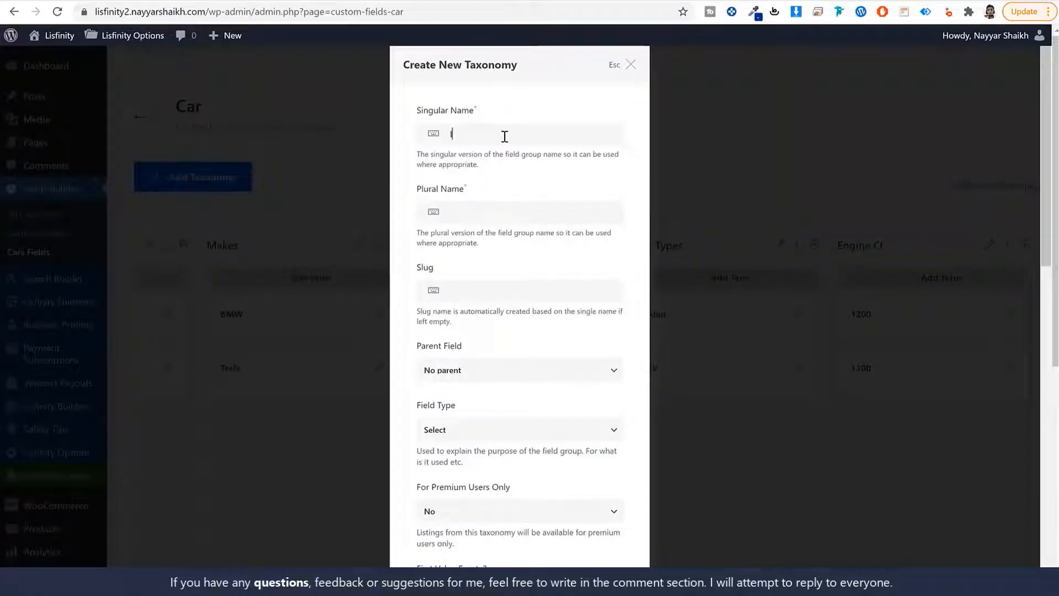
type("Interior Feature")
key("ctrl+a")
key("ctrl+c")
left_click(522, 211)
key("ctrl+v")
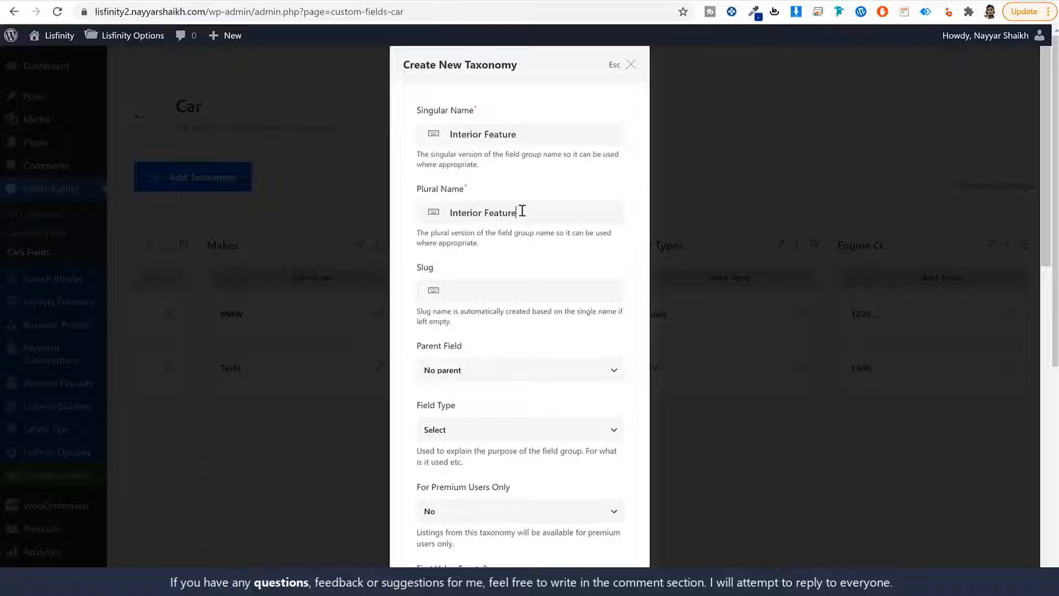
key("ctrl+v")
type("ior-f")
left_click(532, 293)
type("s")
Set its field type to Checkbox and add the Interior Features taxonomy
scroll(563, 218, "down", 3)
scroll(540, 310, "up", 3)
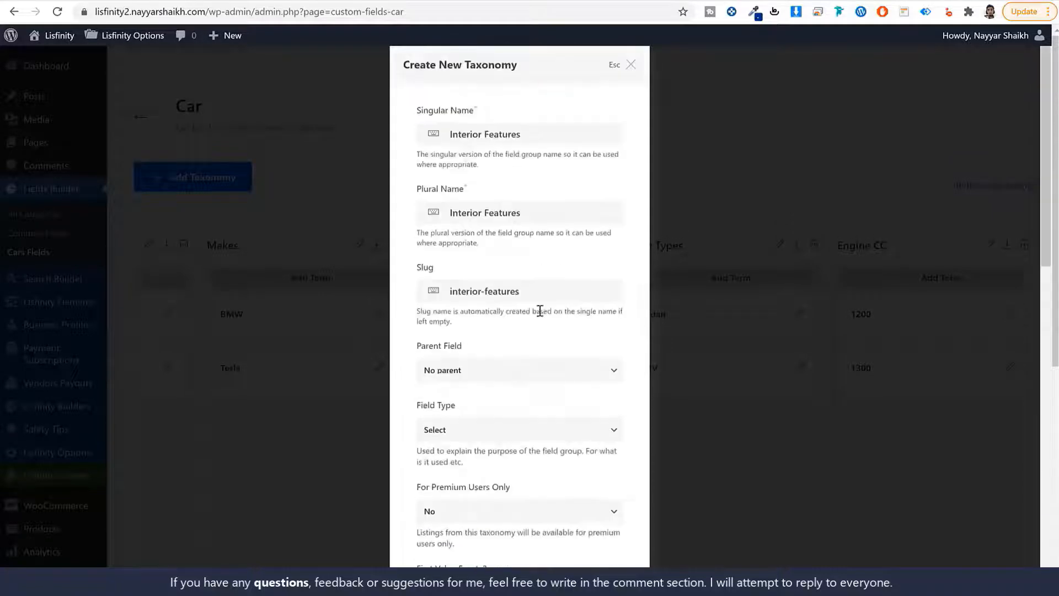
scroll(545, 308, "down", 3)
left_click(489, 229)
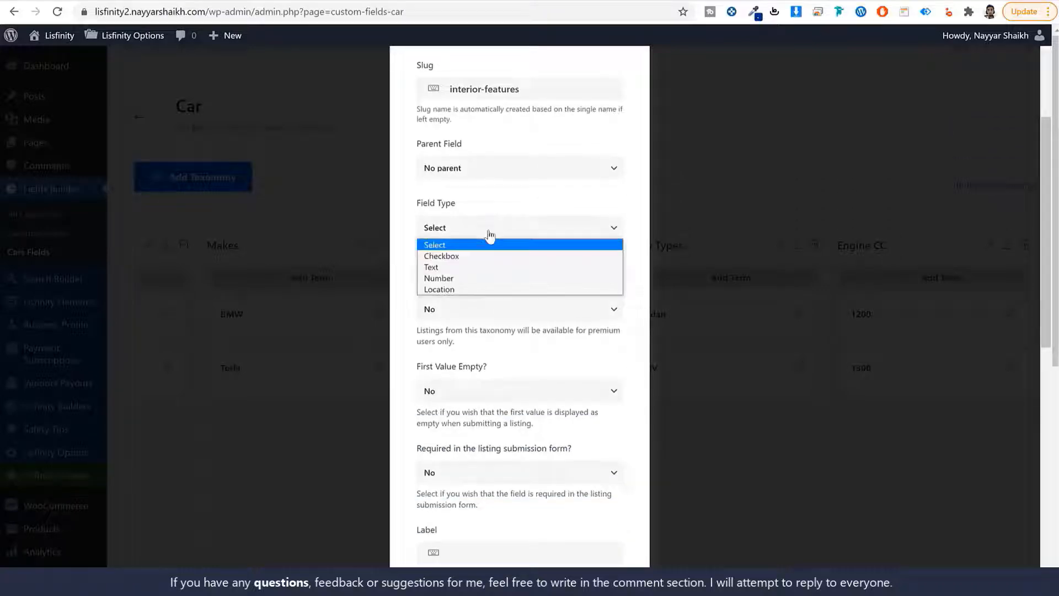
left_click(454, 257)
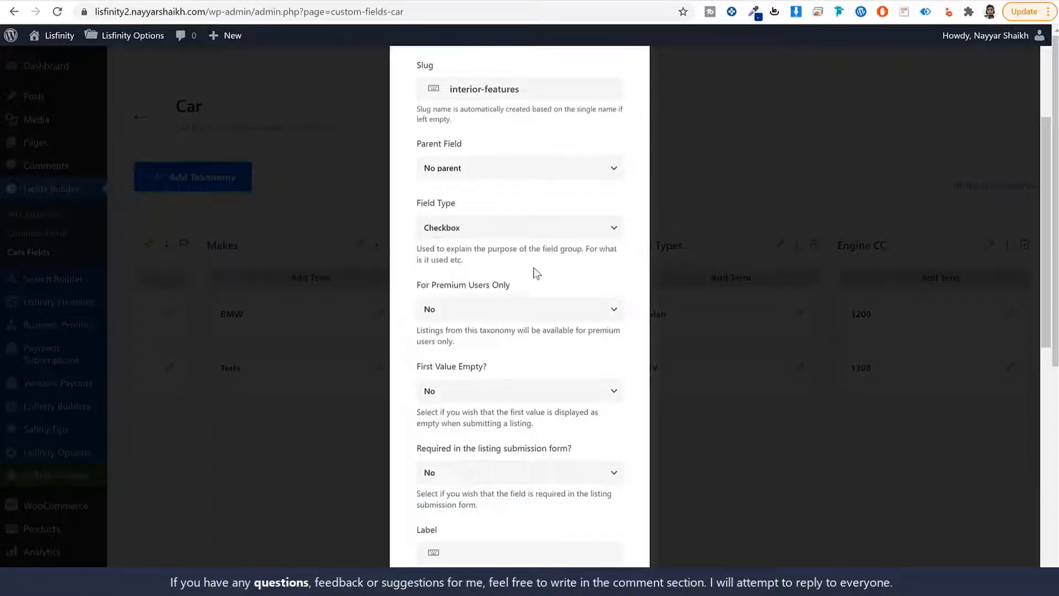
scroll(529, 342, "down", 9)
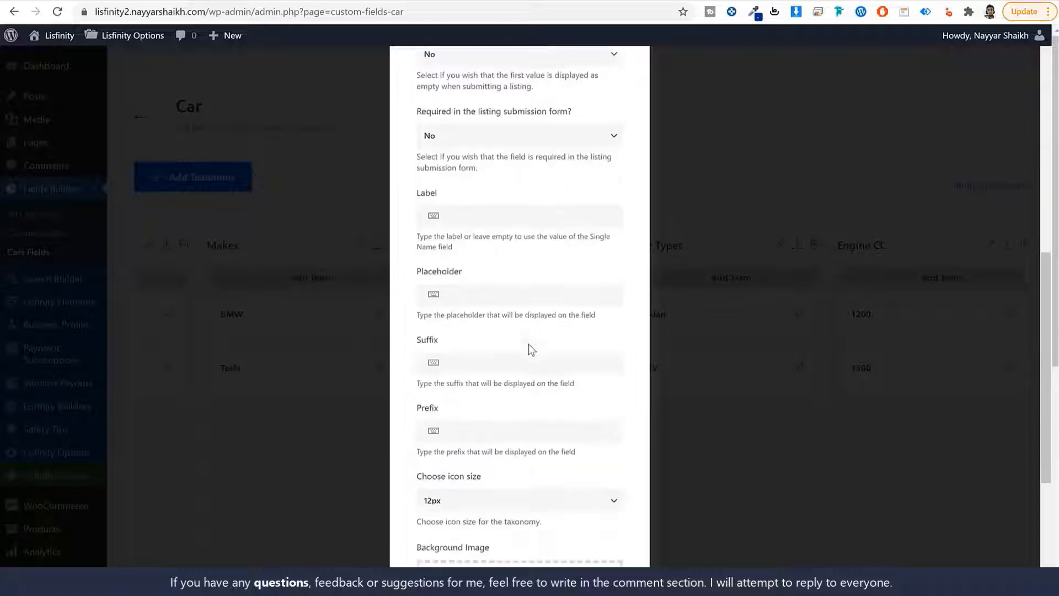
left_click(573, 546)
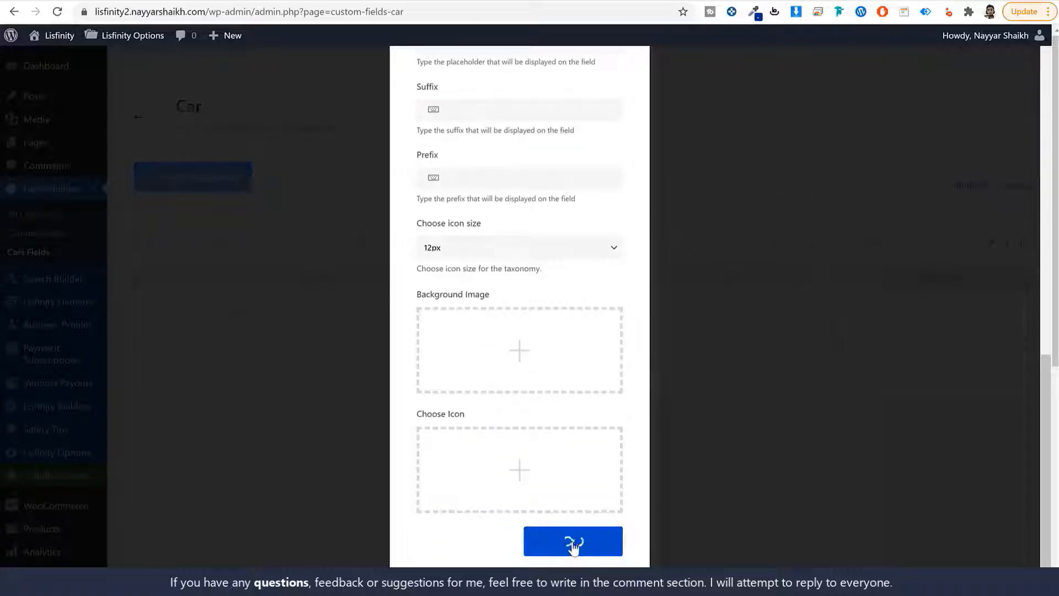
scroll(878, 469, "down", 1)
scroll(879, 469, "down", 5)
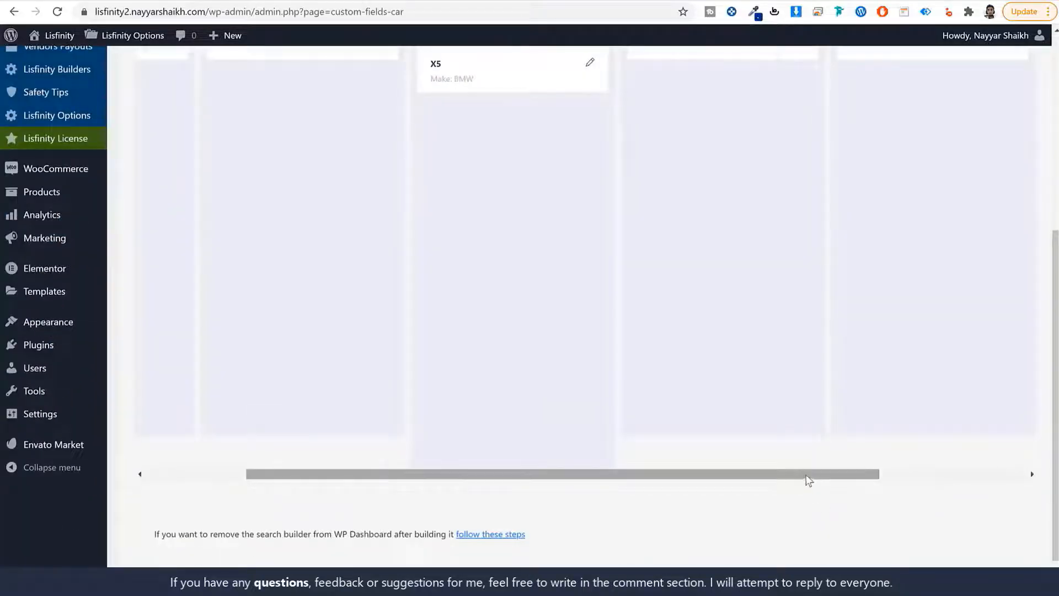
left_click_drag(806, 475, 995, 467)
scroll(993, 463, "up", 6)
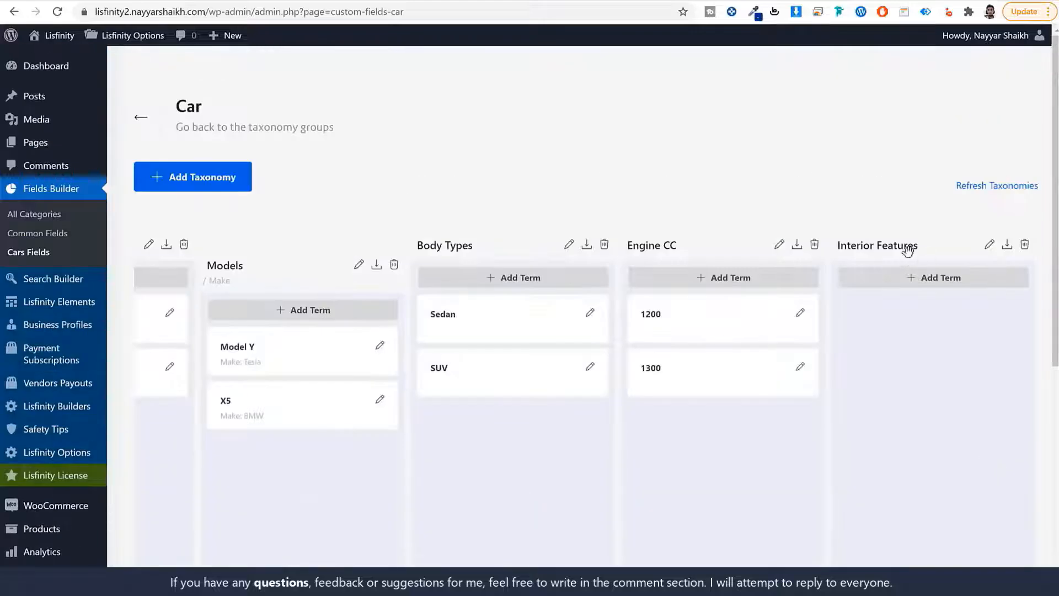
Add Ambient lighting, copied from the listing, as an Interior Features term
left_click(934, 279)
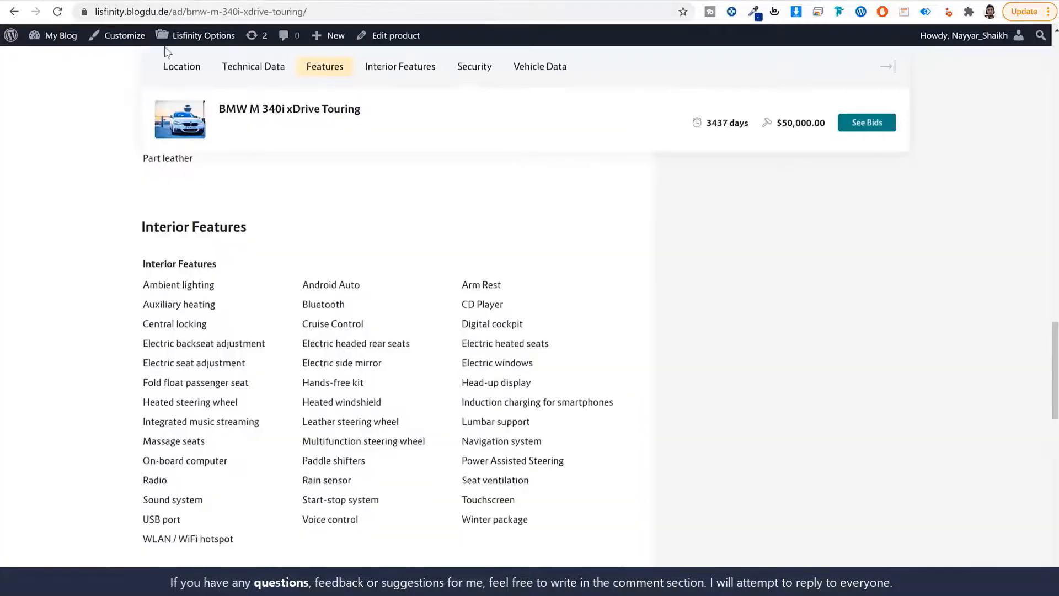
left_click_drag(219, 285, 138, 284)
key("ctrl+c")
left_click(224, 3)
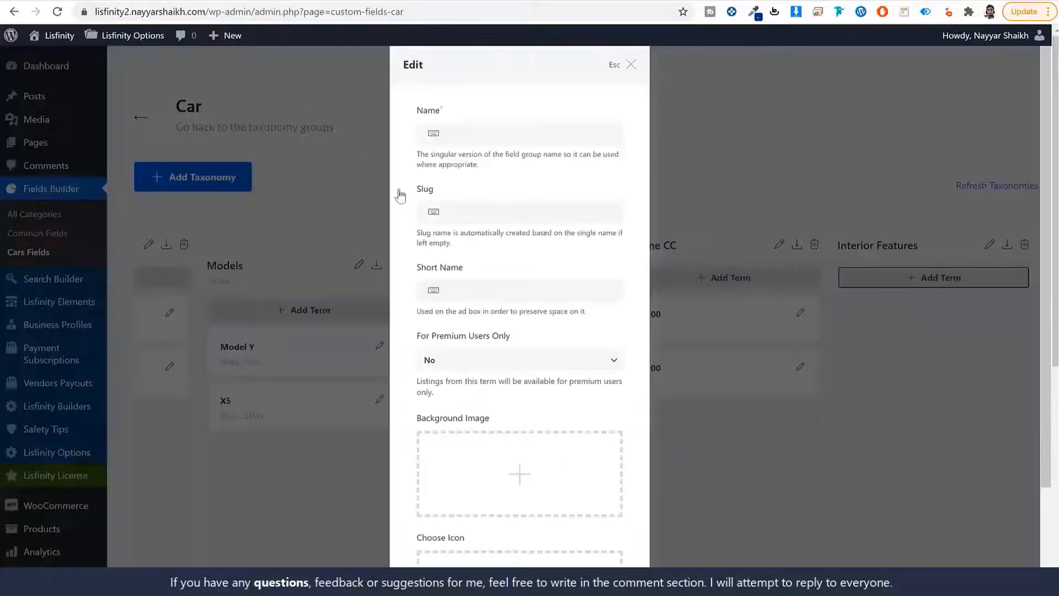
left_click(484, 134)
key("ctrl+v")
left_click(486, 213)
key("ctrl+v")
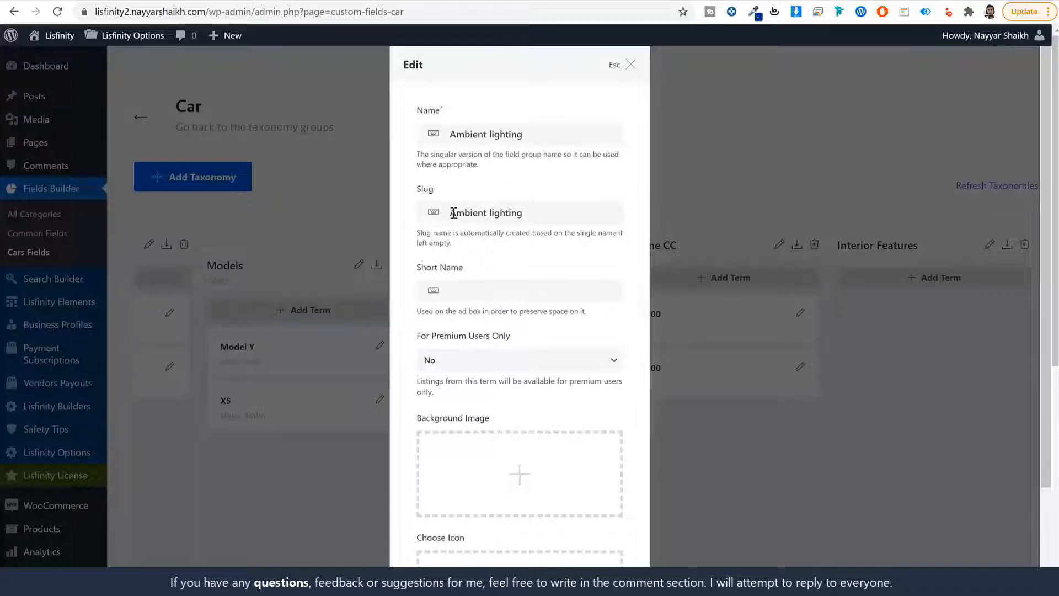
scroll(520, 383, "down", 3)
left_click(594, 540)
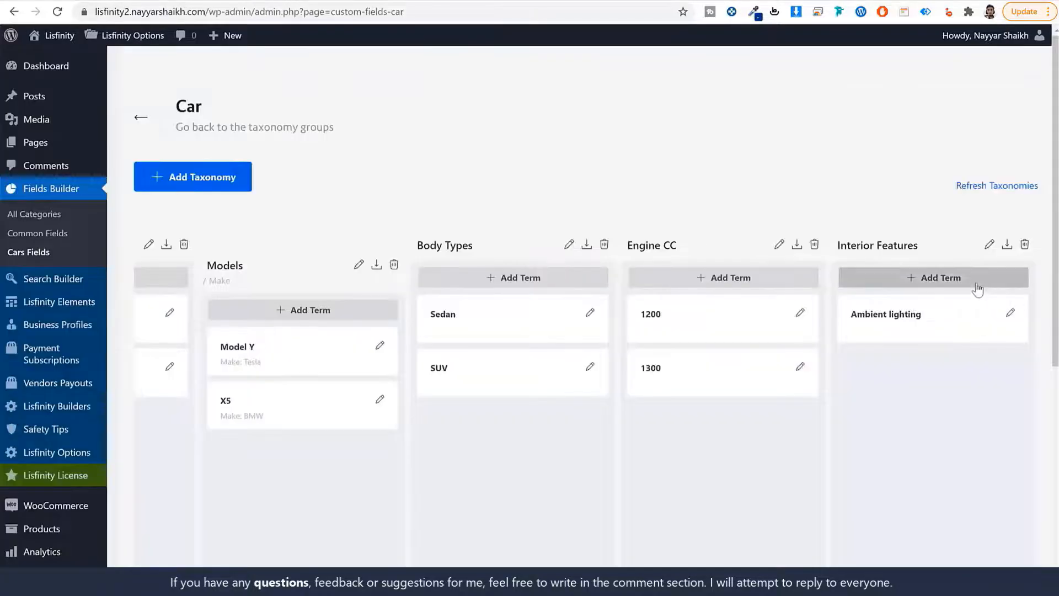
Add Auxiliary heating as the next Interior Features term
left_click(938, 280)
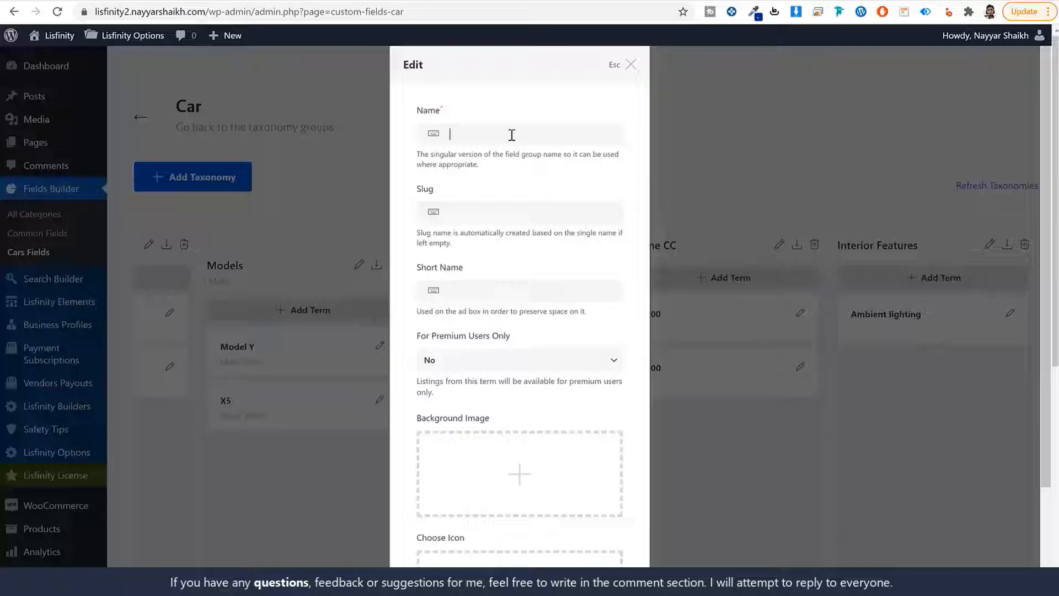
key("ctrl+v")
left_click(517, 212)
key("ctrl+v")
scroll(579, 372, "down", 2)
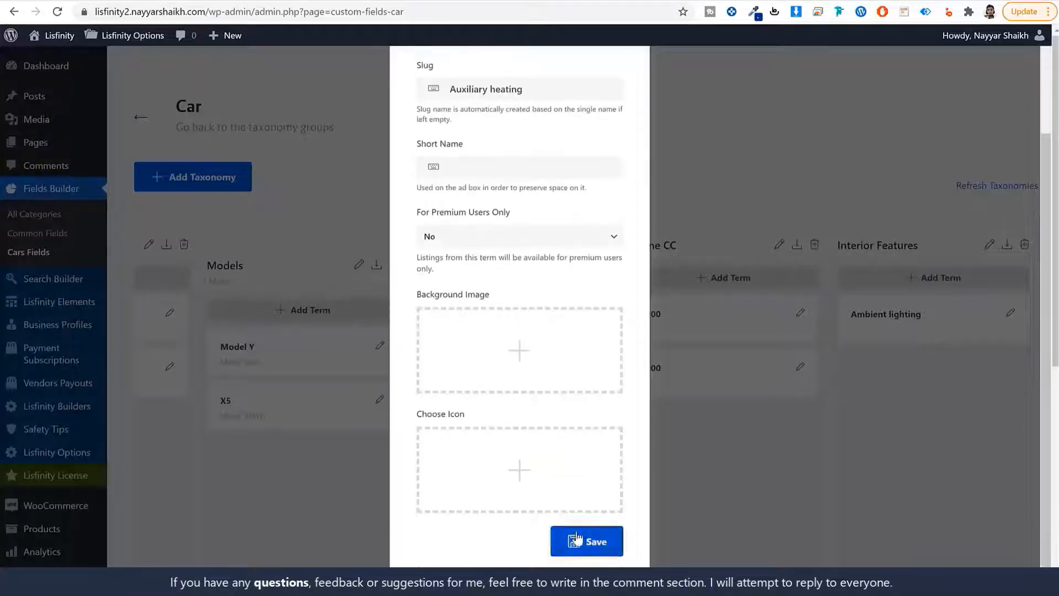
left_click(576, 538)
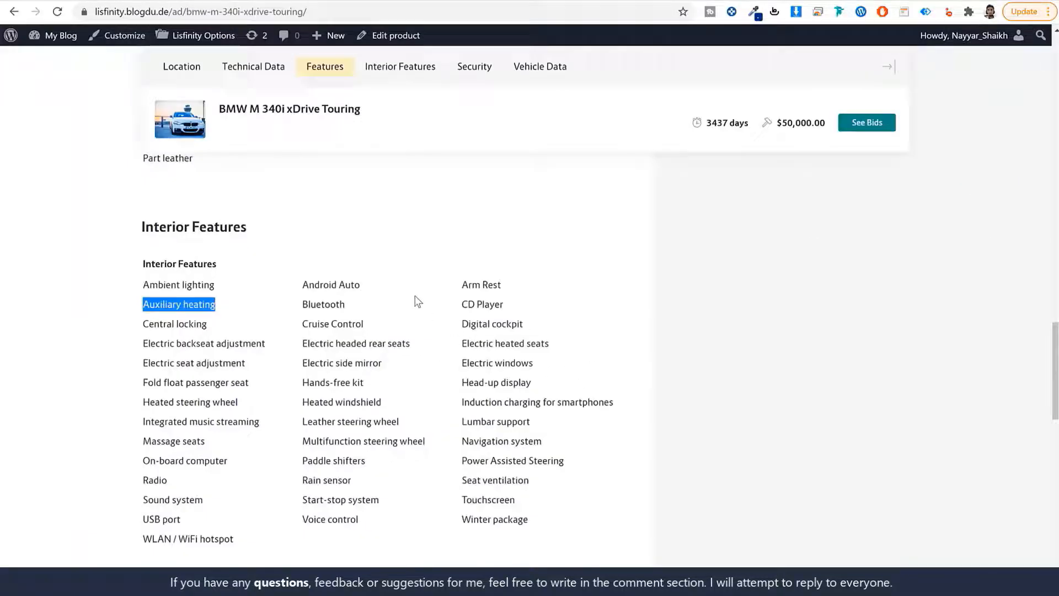
Copy Android Auto from the listing and add it as an Interior Features term
left_click_drag(361, 285, 301, 287)
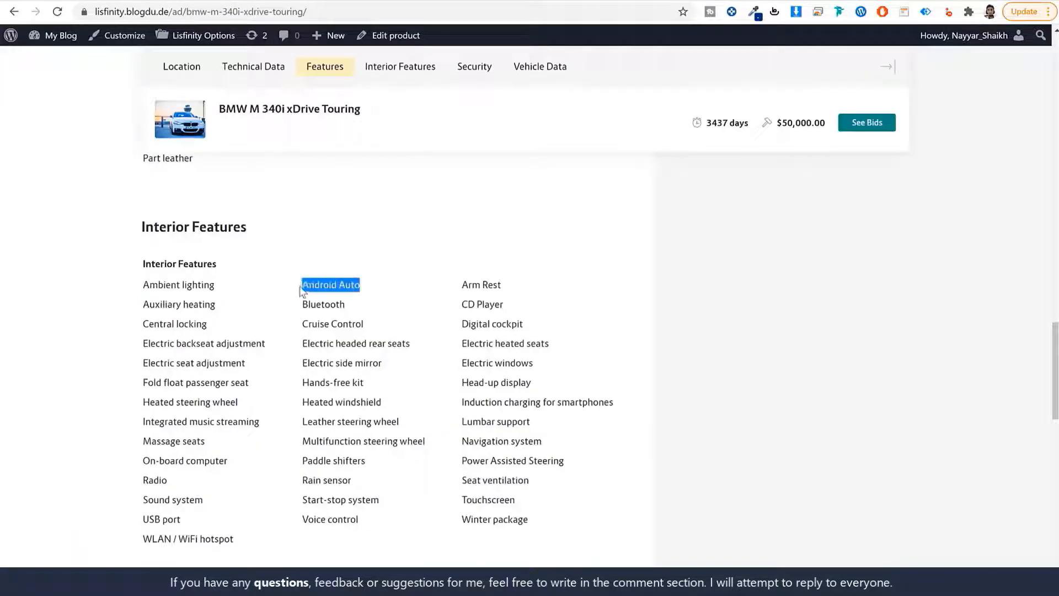
key("ctrl+Tab")
left_click(940, 280)
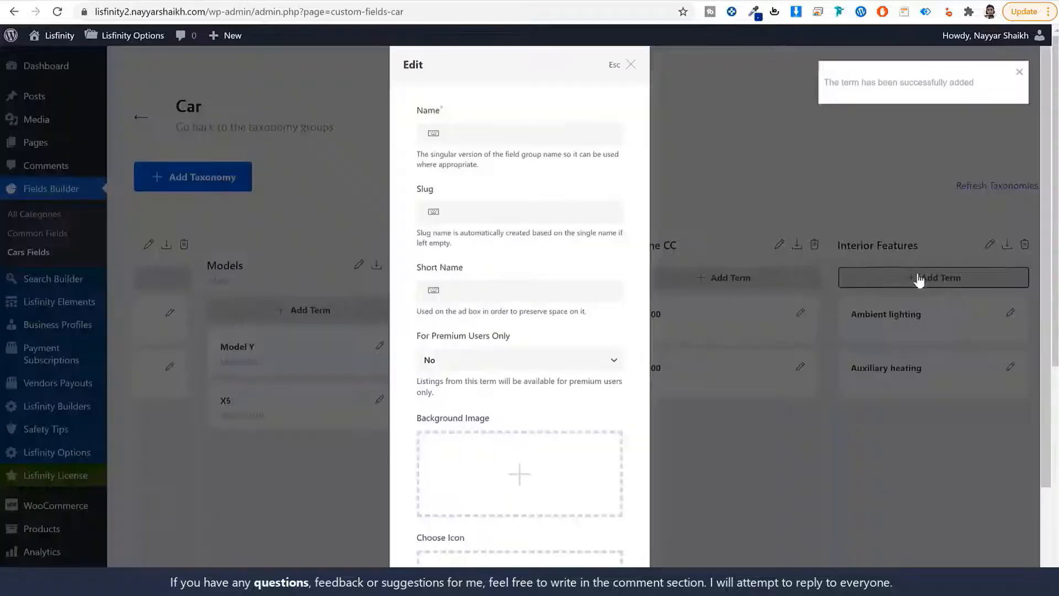
left_click(505, 133)
key("ctrl+v")
left_click(495, 212)
key("ctrl+v")
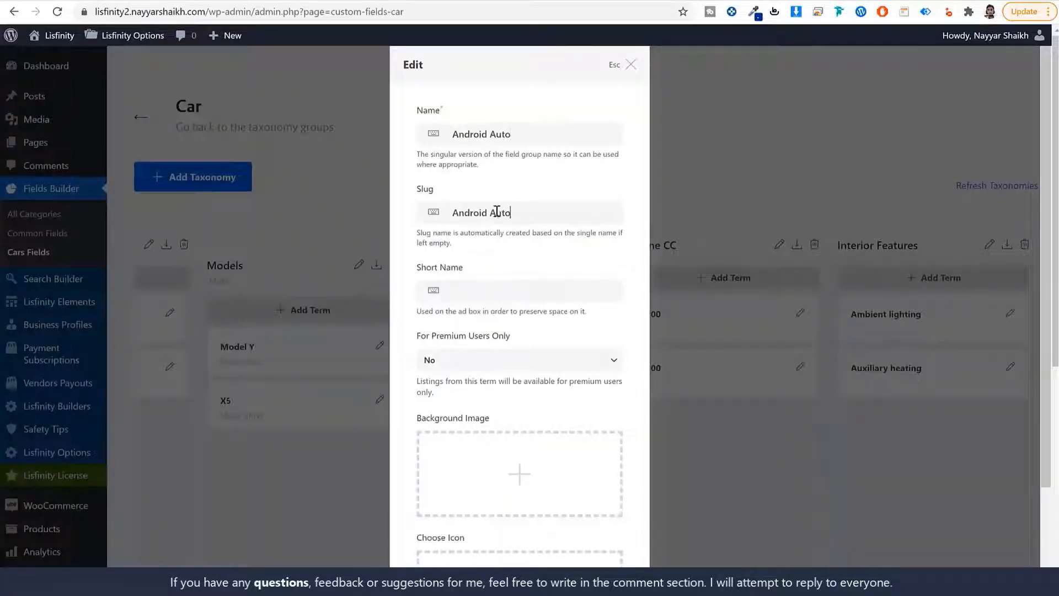
scroll(576, 424, "down", 2)
left_click(593, 543)
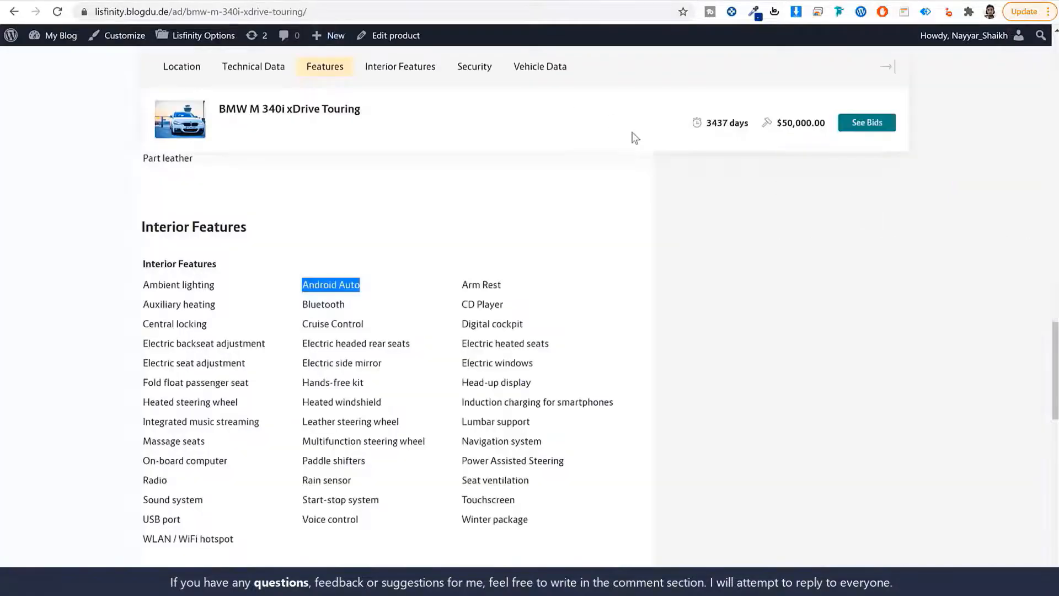
Review the listing's Technical Data and scroll the Car board back to the left
scroll(813, 314, "up", 10)
scroll(811, 309, "up", 12)
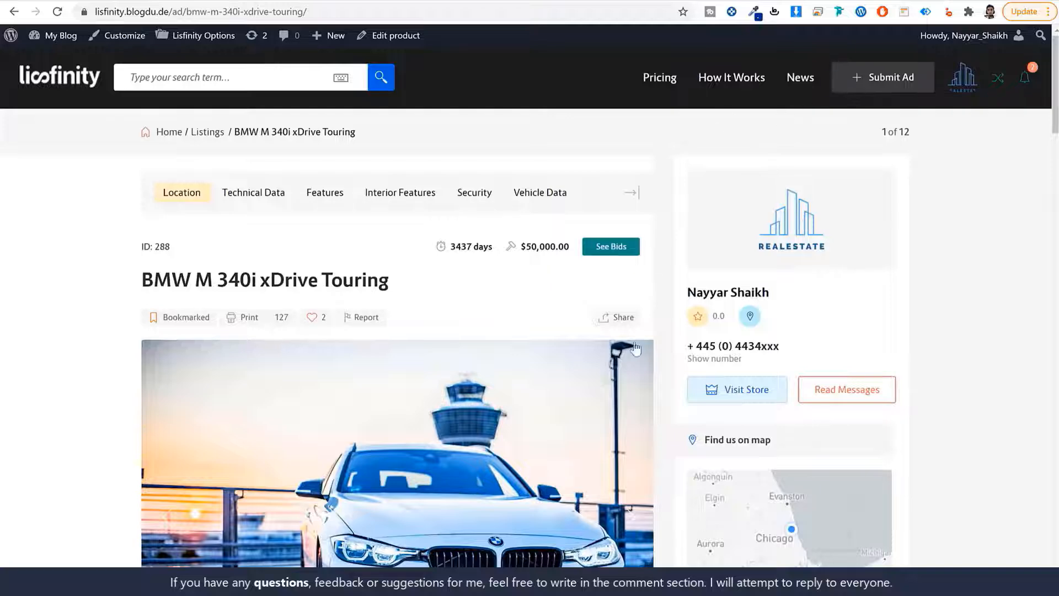
scroll(610, 386, "down", 11)
scroll(611, 391, "down", 1)
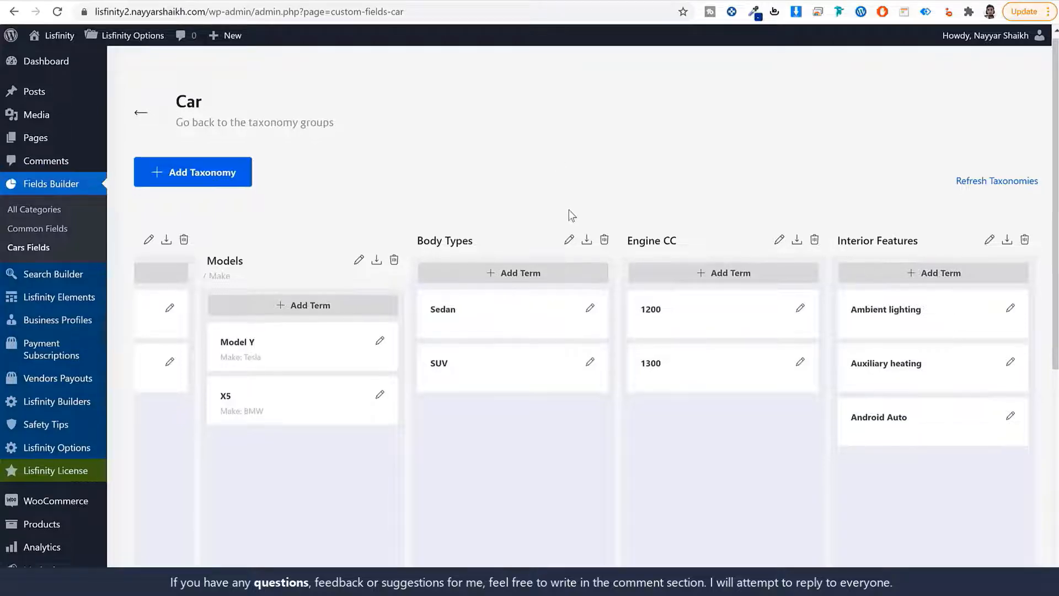
scroll(648, 522, "down", 7)
left_click_drag(605, 432, 244, 432)
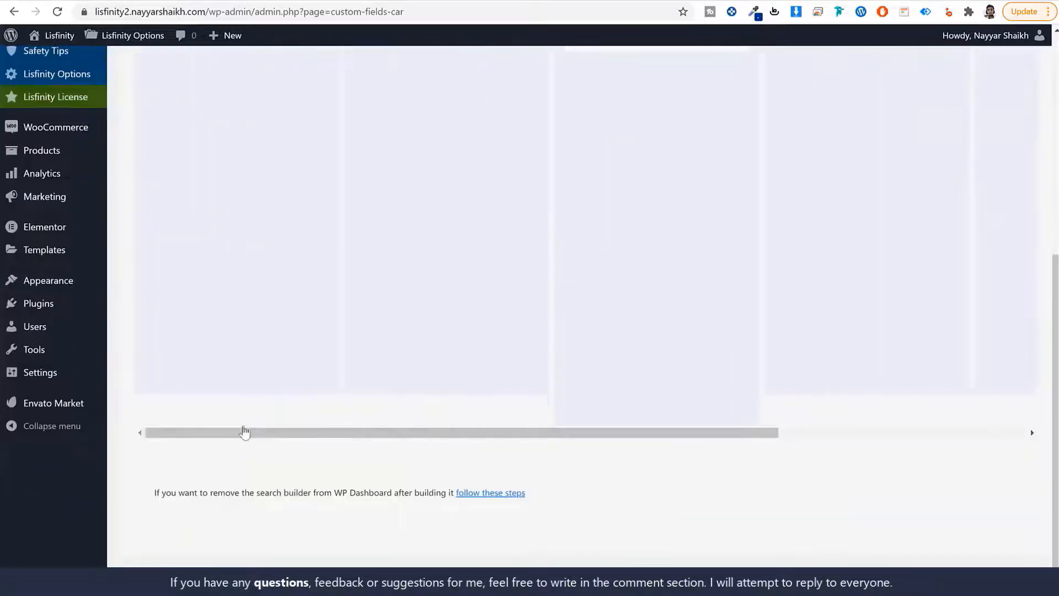
scroll(315, 366, "up", 7)
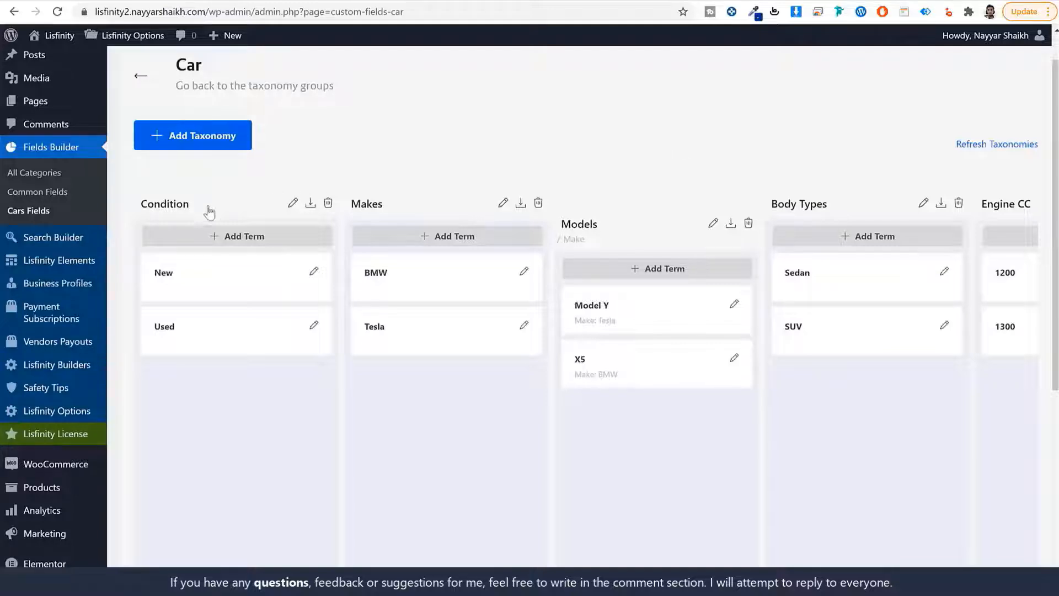
Open the Fields Builder All Categories overview and highlight the Condition label
left_click(38, 173)
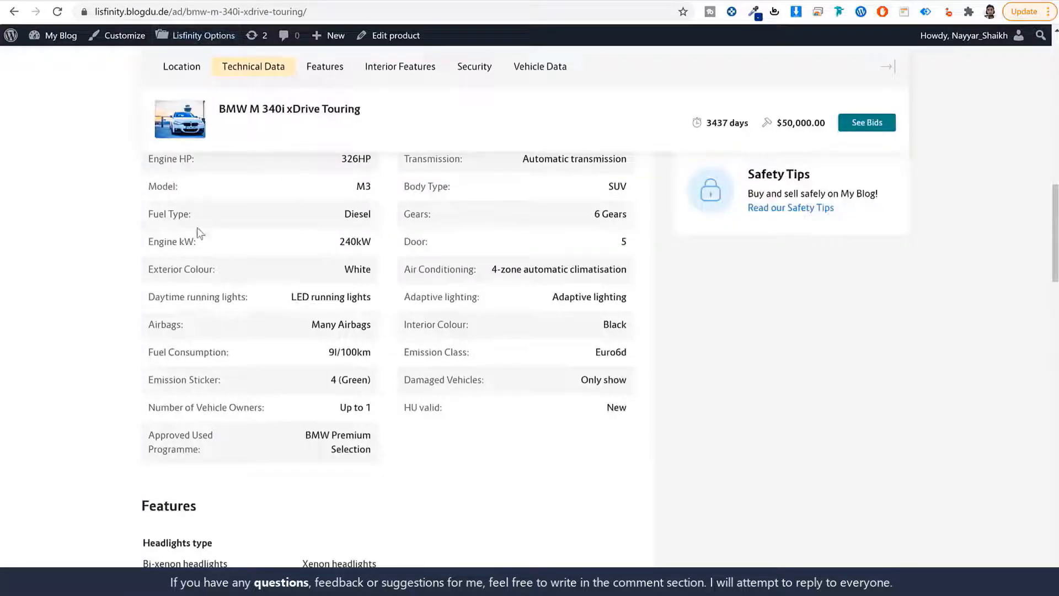
scroll(211, 243, "up", 4)
left_click_drag(192, 304, 140, 302)
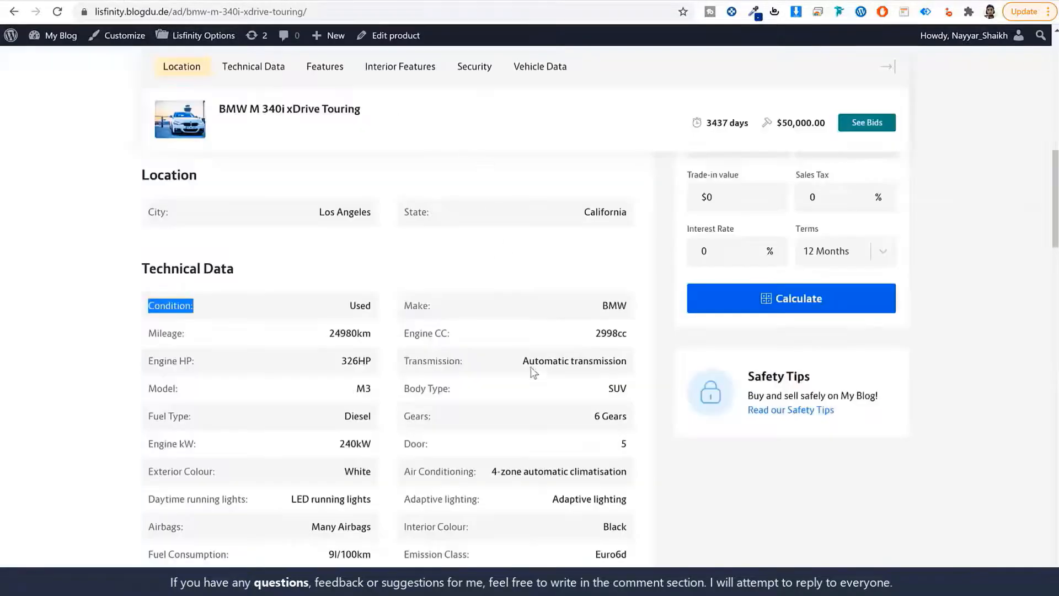
Look over the City and State labels on the BMW M 340i xDrive Touring listing
scroll(547, 388, "down", 7)
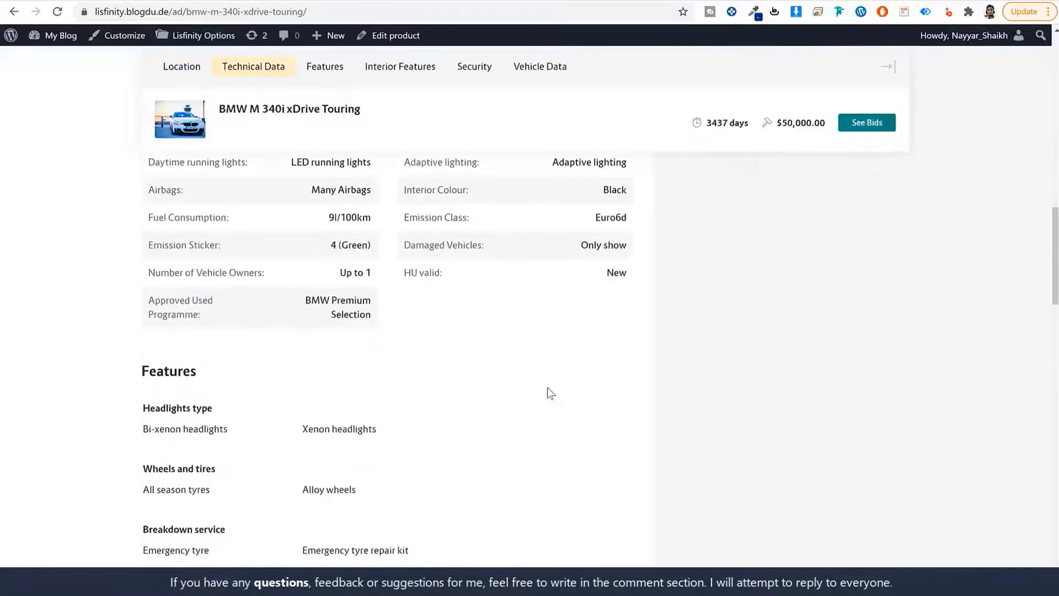
scroll(546, 384, "up", 8)
left_click(533, 340)
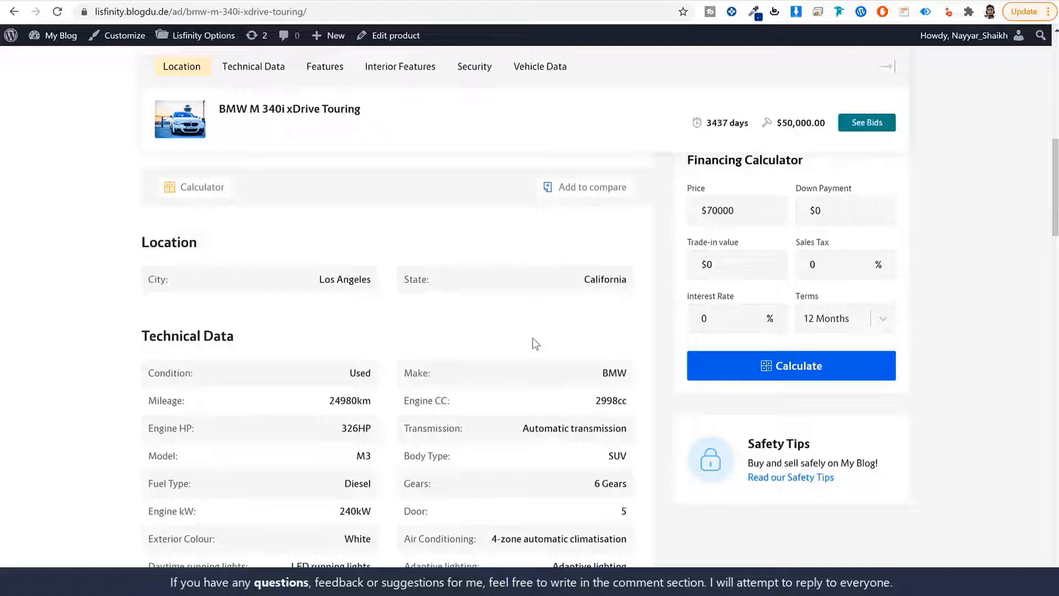
scroll(497, 331, "down", 1)
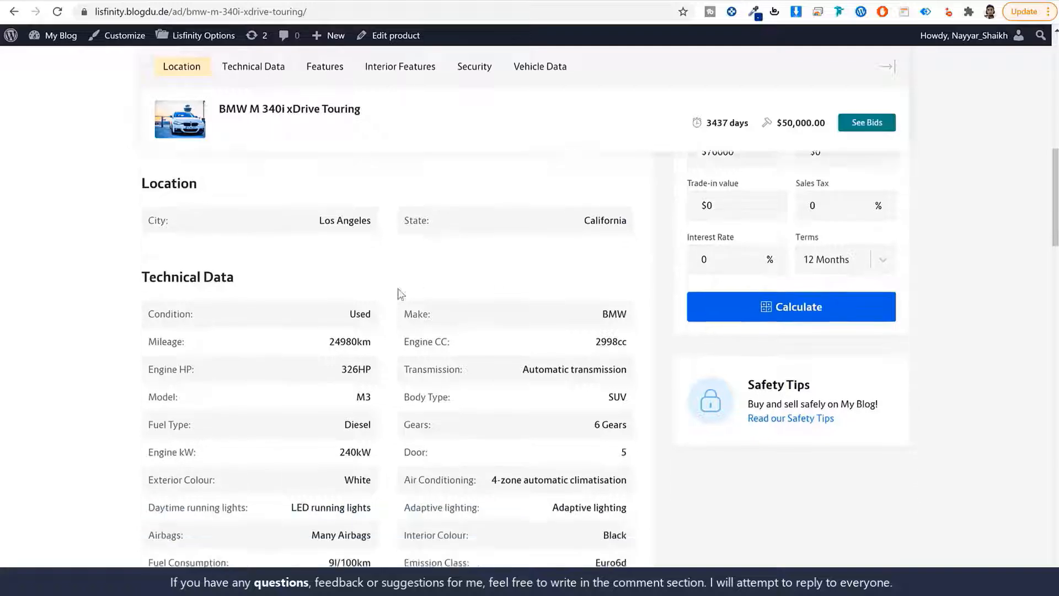
left_click_drag(202, 179, 138, 180)
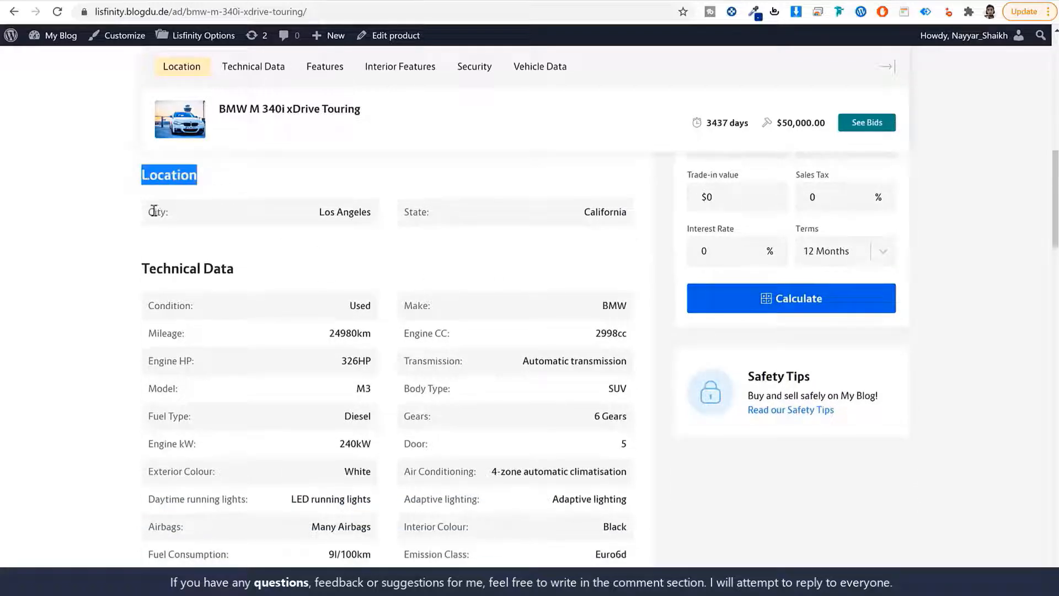
left_click_drag(167, 211, 137, 210)
left_click_drag(484, 213, 381, 221)
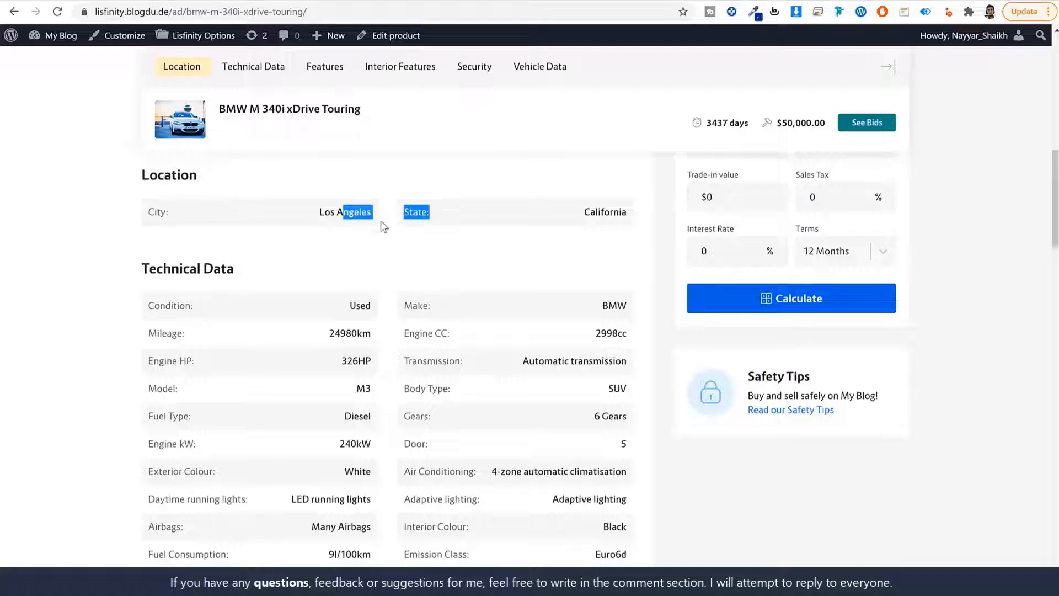
left_click(427, 224)
Inspect the listing's Technical Data heading and the rows of its table
scroll(287, 262, "down", 1)
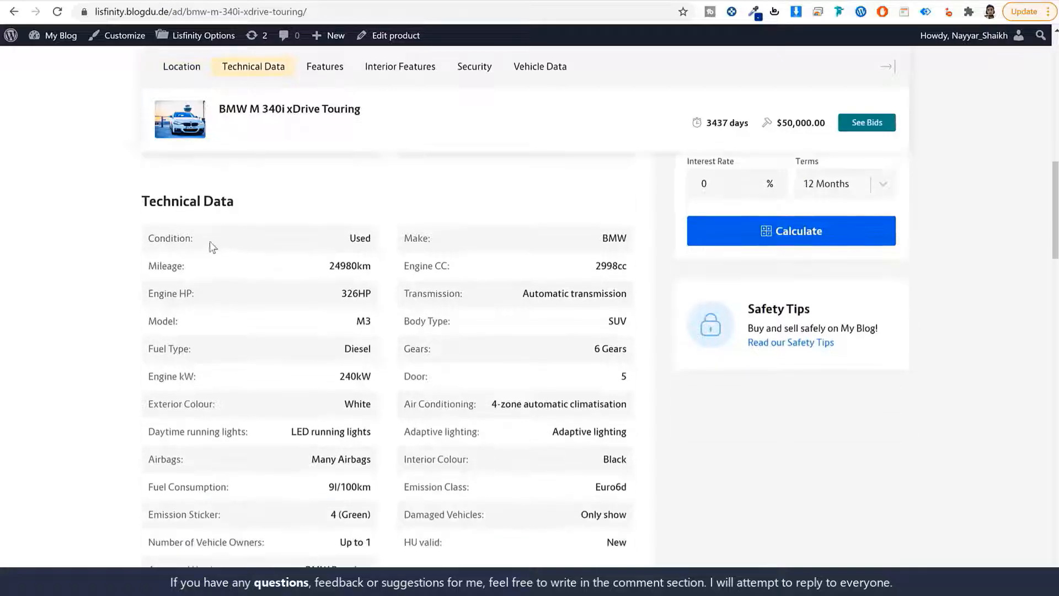
left_click_drag(134, 207, 249, 201)
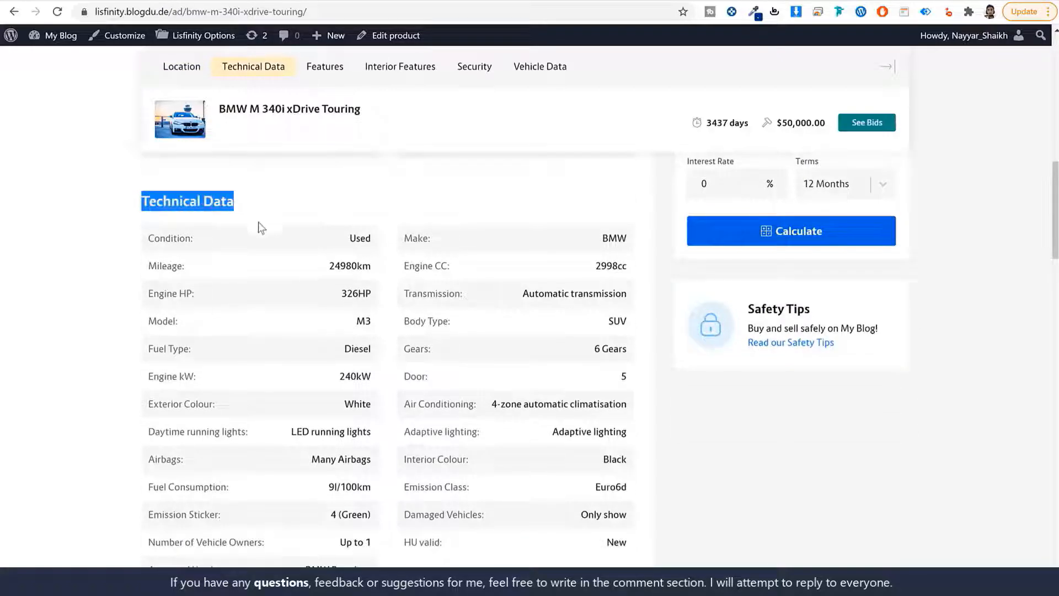
scroll(260, 277, "down", 1)
left_click_drag(173, 200, 545, 495)
left_click(543, 496)
scroll(535, 503, "up", 1)
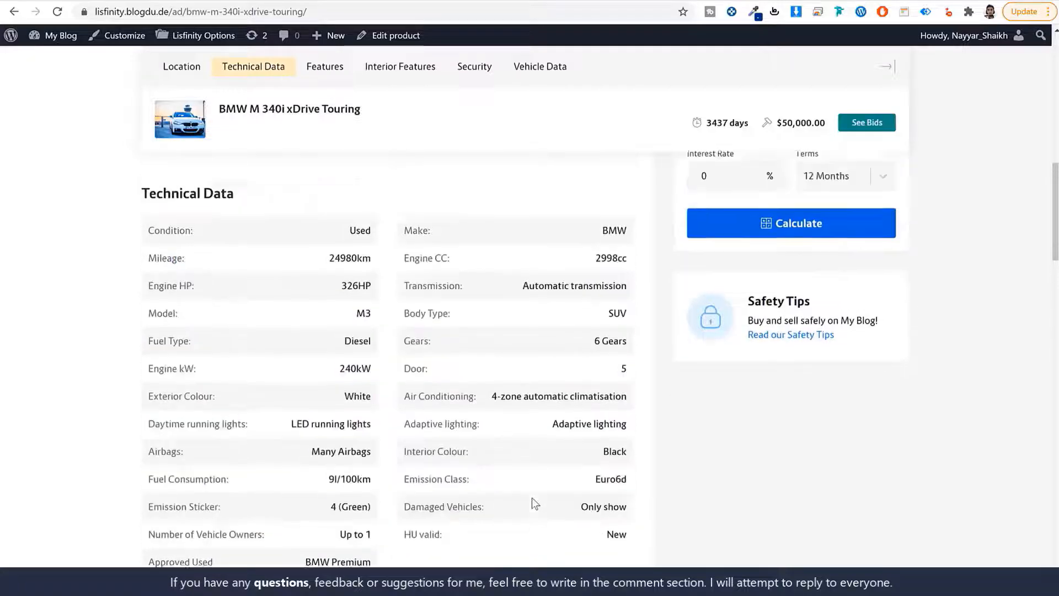
scroll(441, 441, "up", 1)
scroll(318, 377, "down", 2)
left_click_drag(270, 280, 448, 445)
left_click(448, 440)
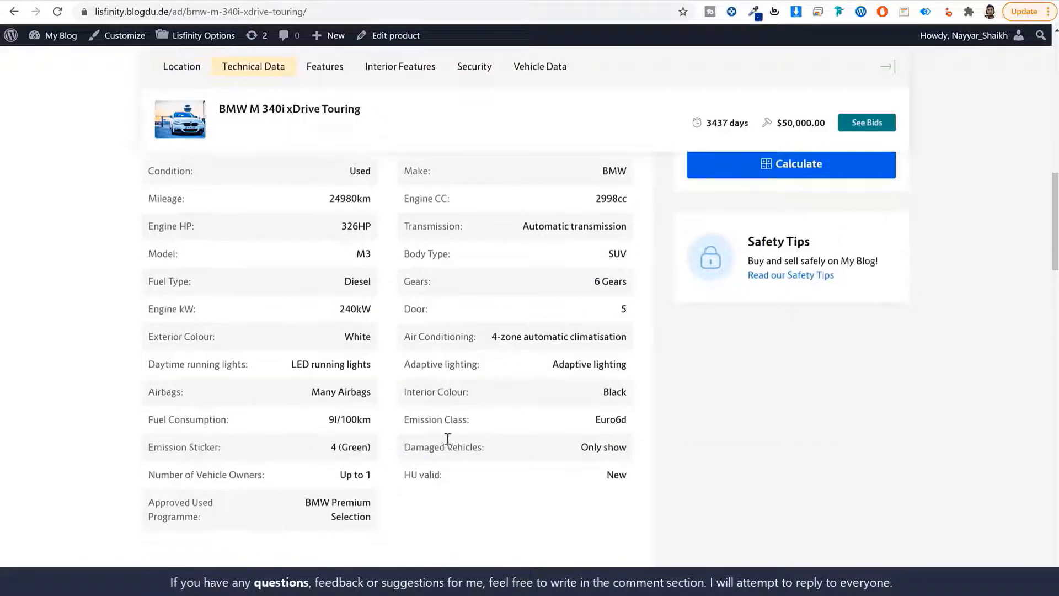
scroll(448, 440, "up", 3)
left_click_drag(227, 341, 136, 339)
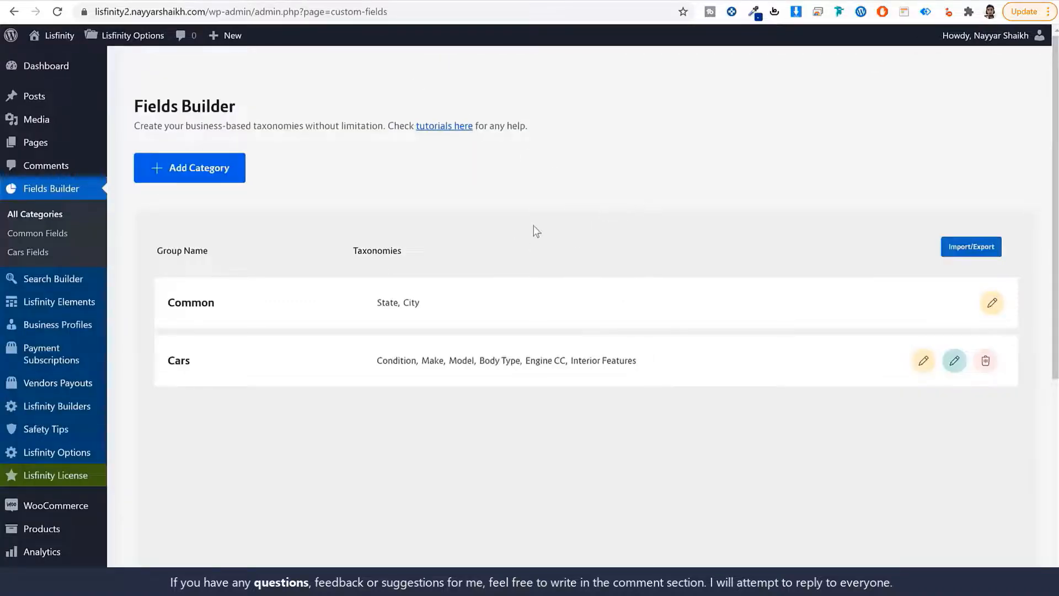
Show the Car niche taxonomies under Search Builder's Single Page Group Fields
left_click(52, 279)
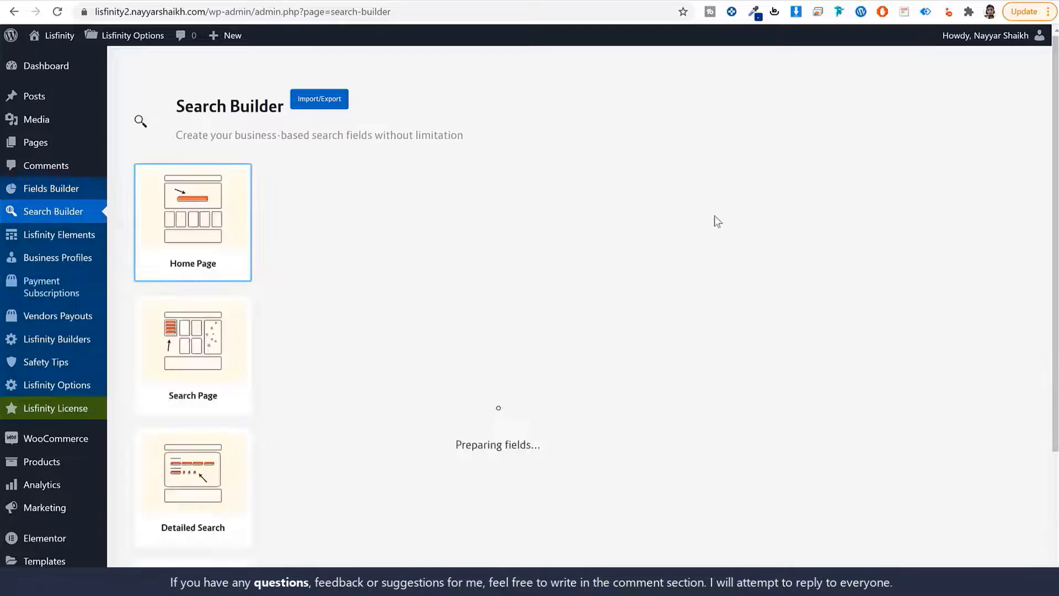
scroll(717, 248, "down", 3)
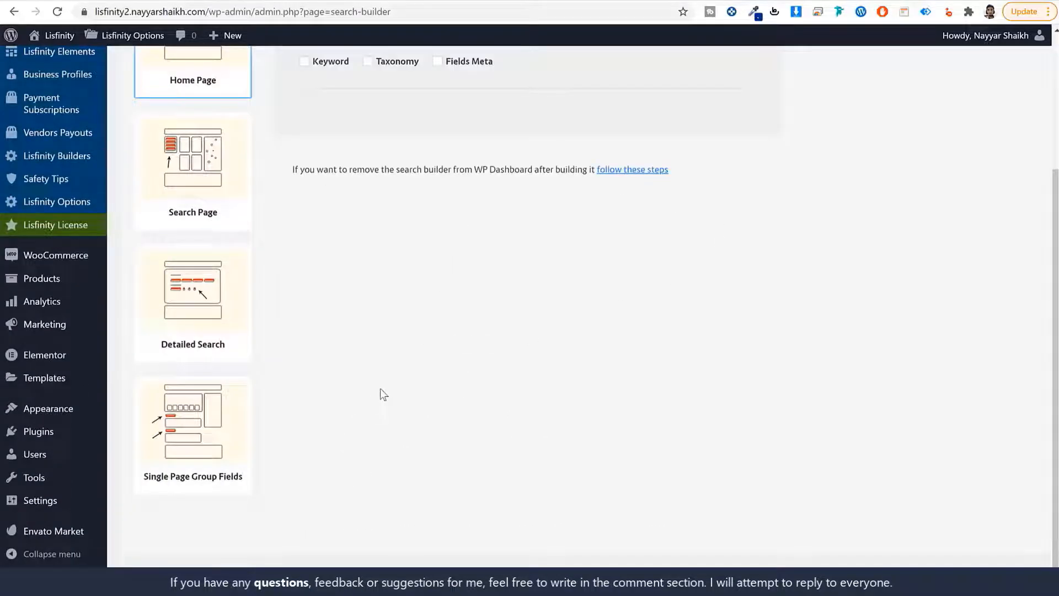
left_click(175, 440)
scroll(247, 440, "up", 3)
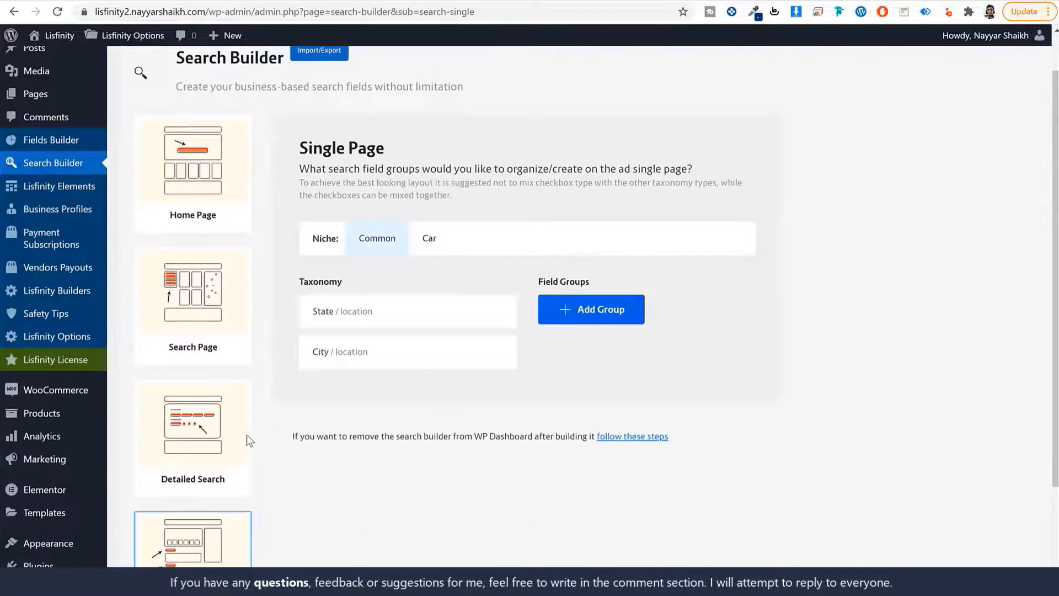
scroll(405, 459, "down", 3)
scroll(412, 452, "up", 3)
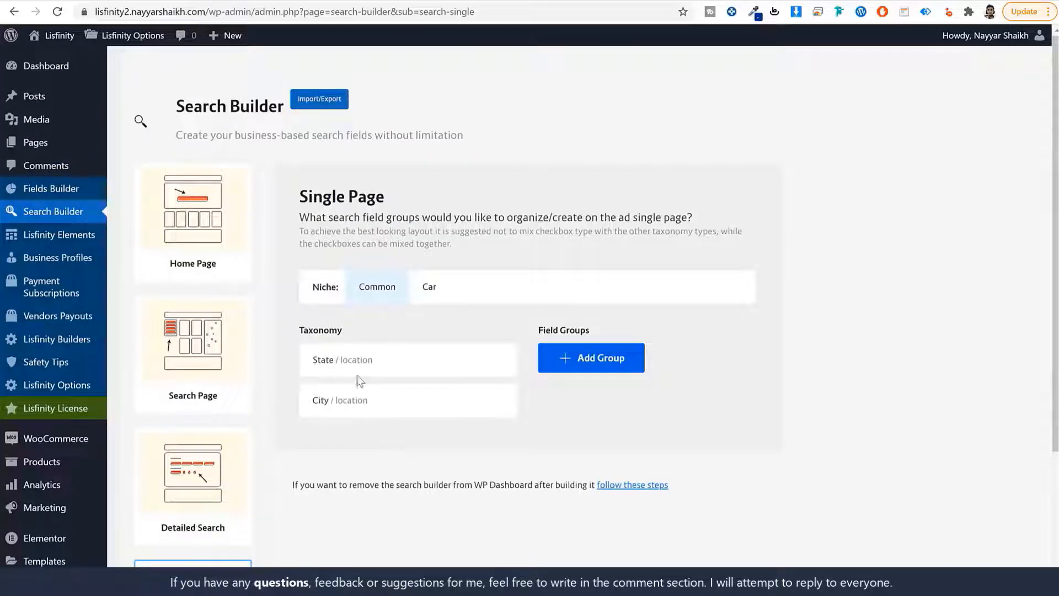
left_click(423, 293)
scroll(448, 331, "down", 3)
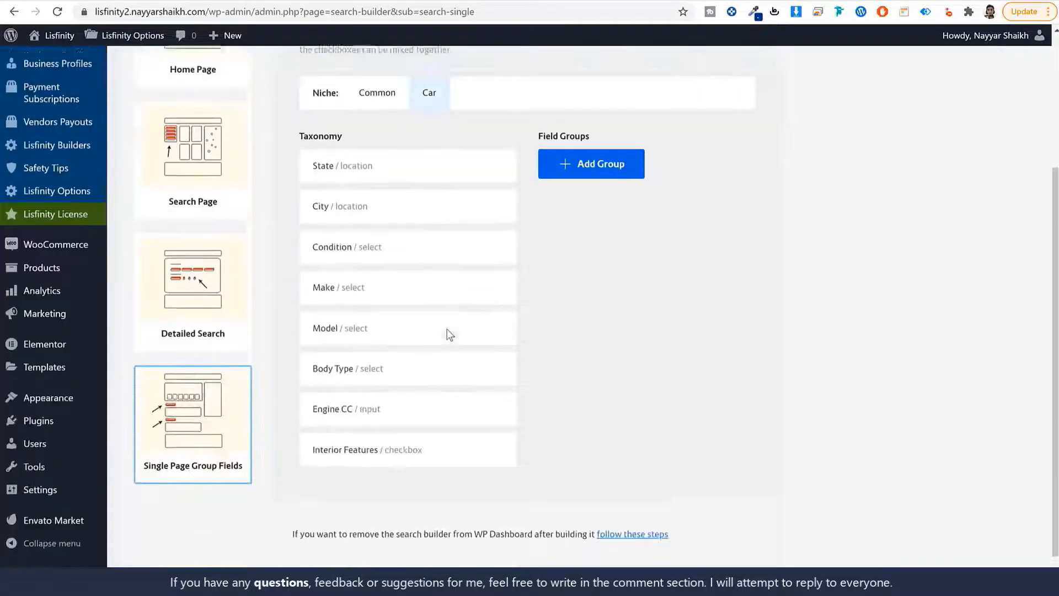
scroll(397, 331, "up", 3)
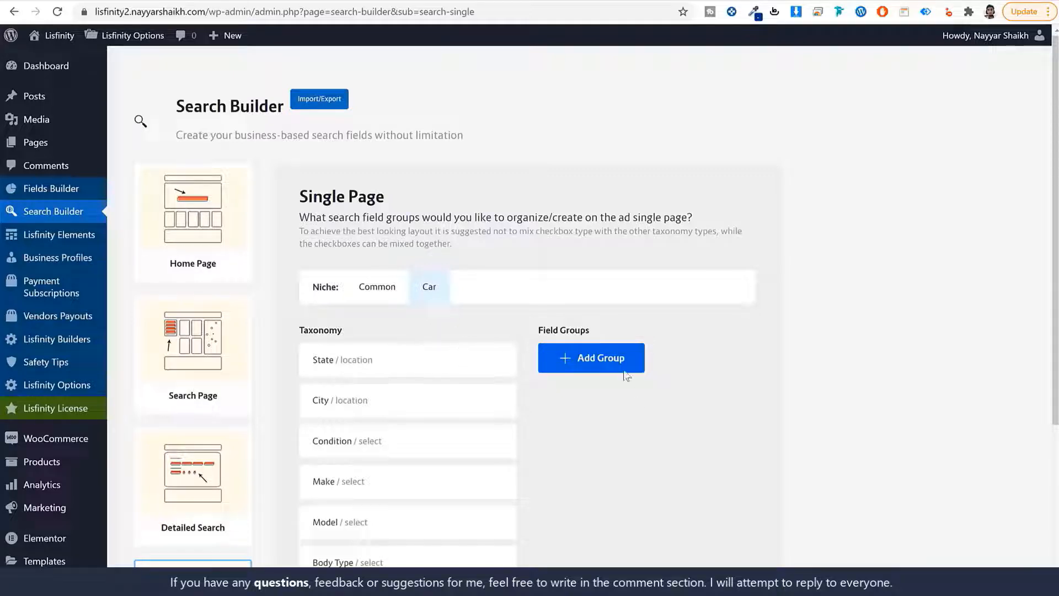
Add the Location and Technical Data groups, names copied from the listing page
left_click(597, 364)
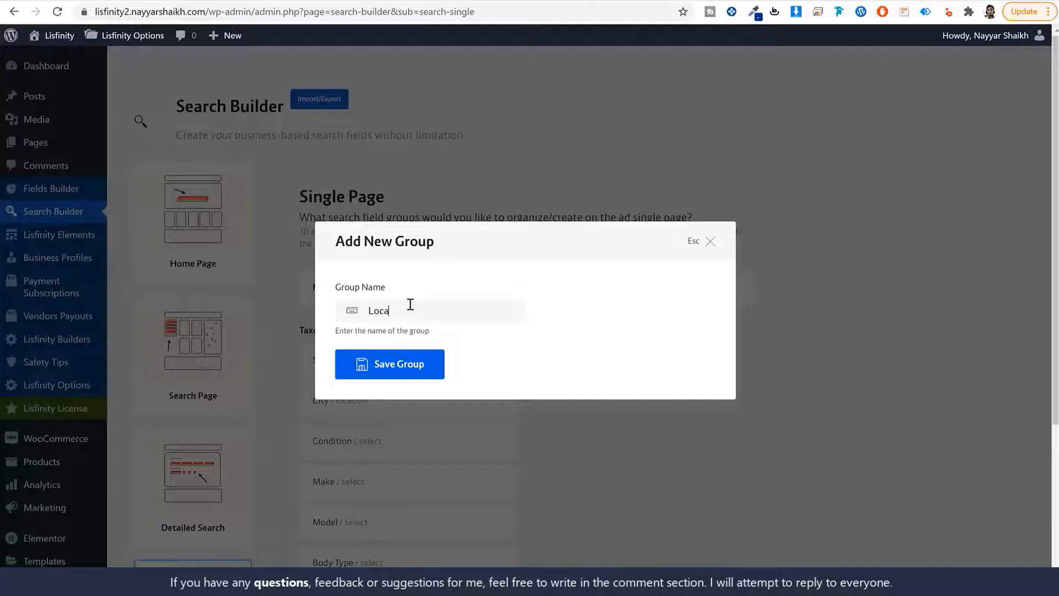
type("Loca")
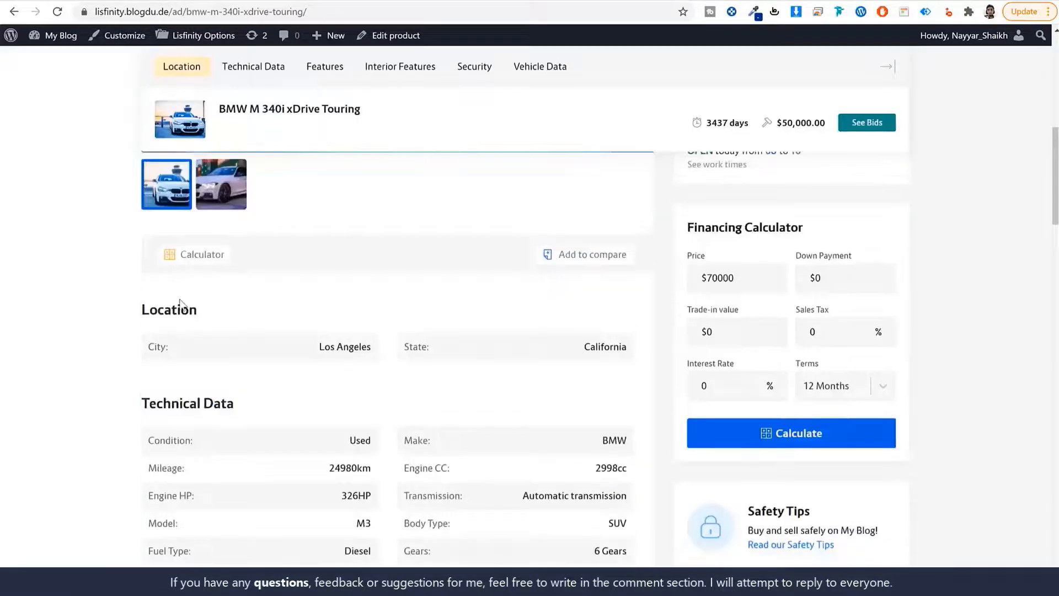
double_click(184, 306)
key("ctrl+c")
key("ctrl+a")
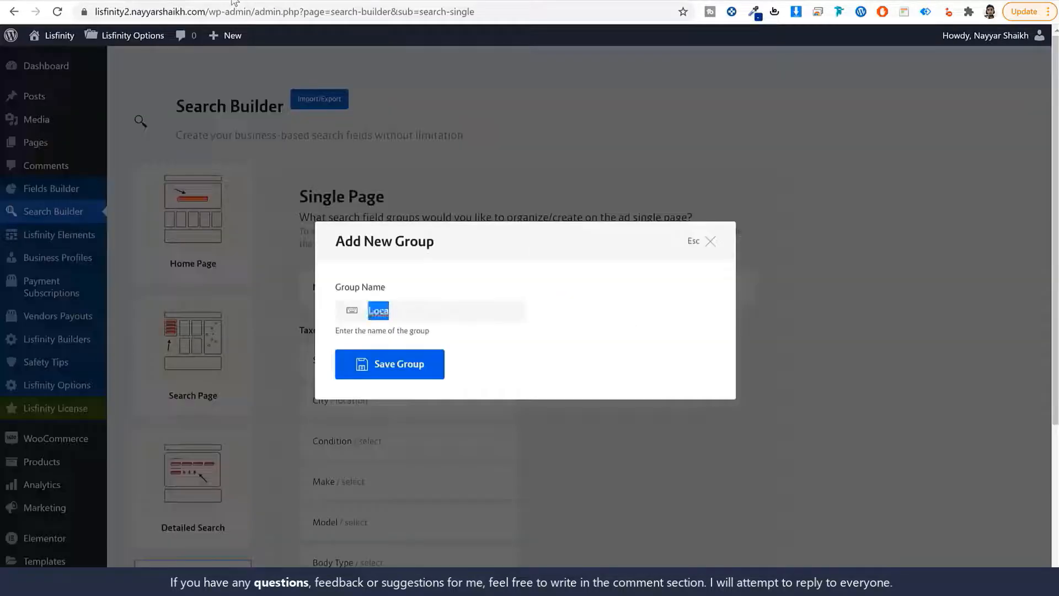
key("ctrl+v")
left_click(394, 368)
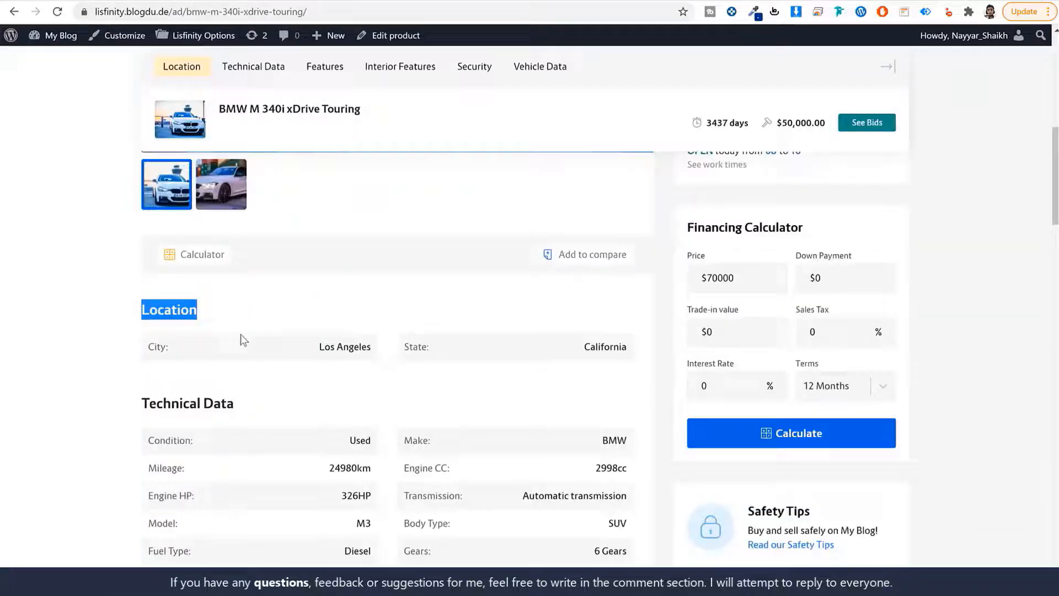
scroll(243, 287, "down", 4)
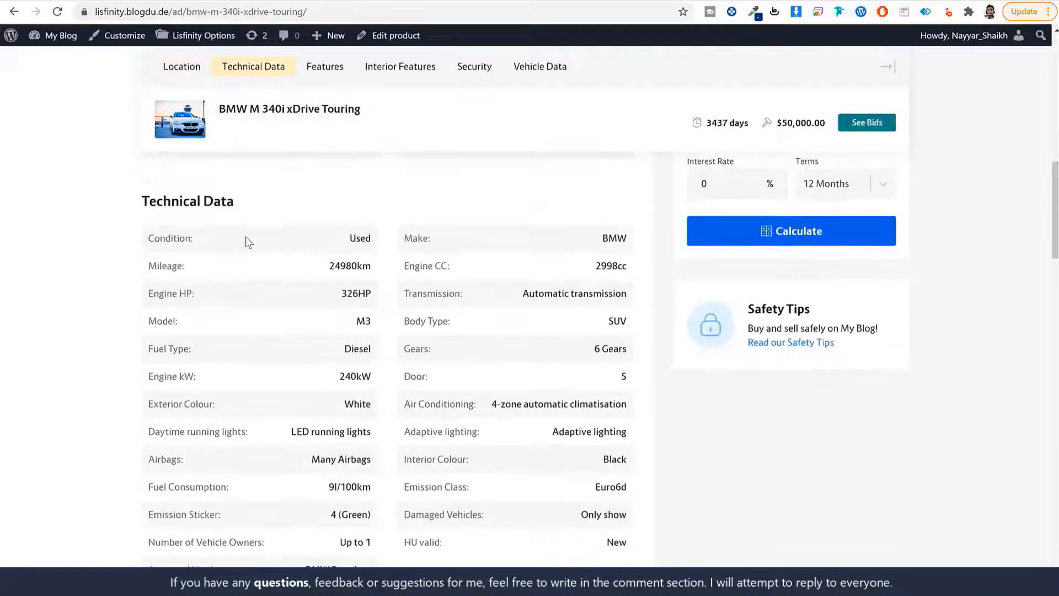
left_click_drag(248, 208, 134, 200)
key("ctrl+c")
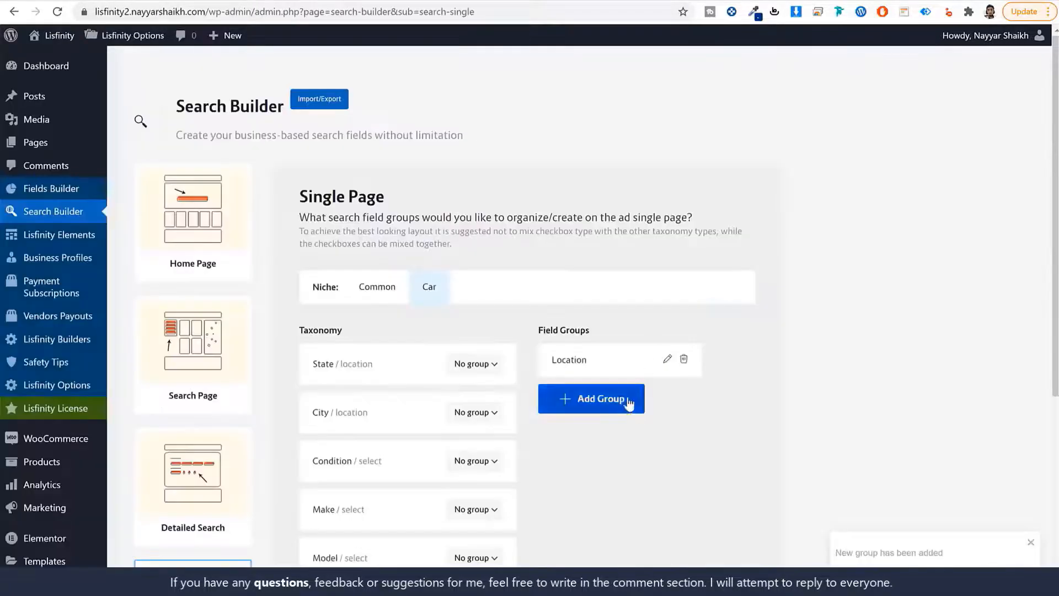
left_click(608, 396)
key("ctrl+v")
left_click(419, 373)
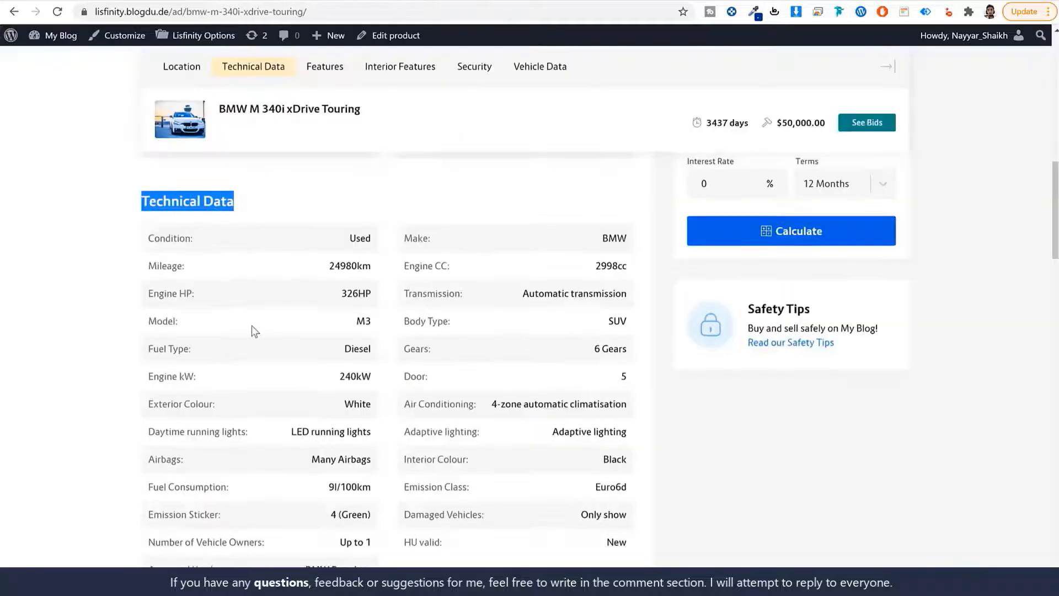
Add a third group named Interior Features
scroll(253, 330, "down", 5)
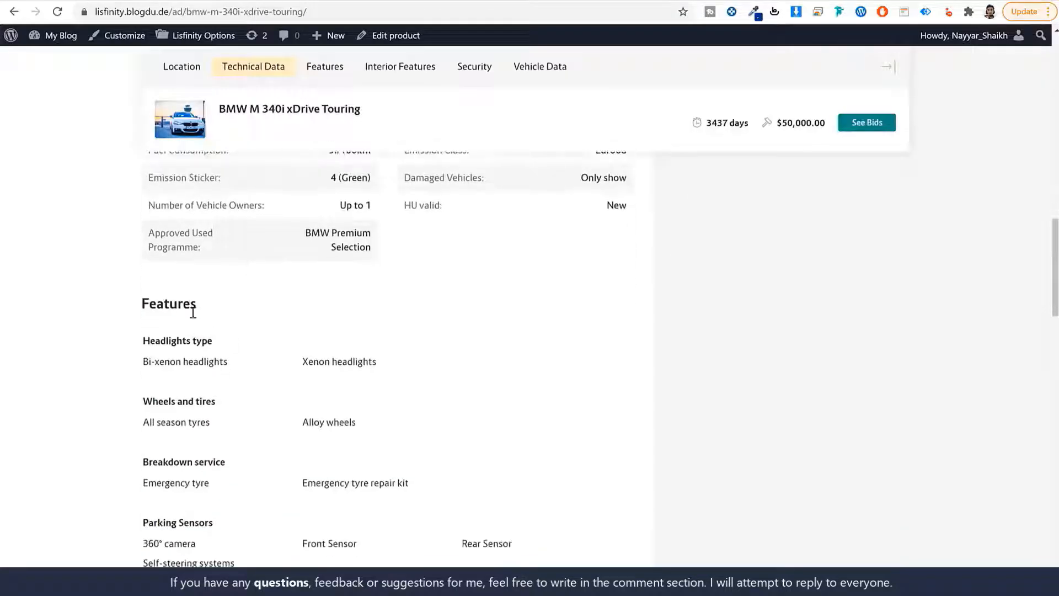
scroll(236, 395, "down", 7)
left_click_drag(247, 363, 139, 375)
key("ctrl+c")
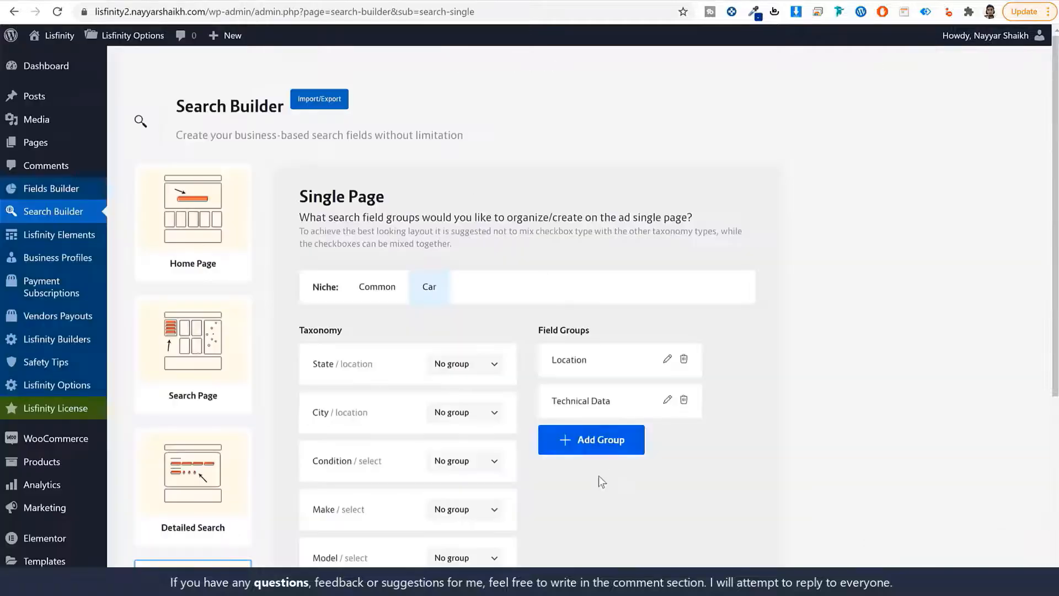
left_click(590, 440)
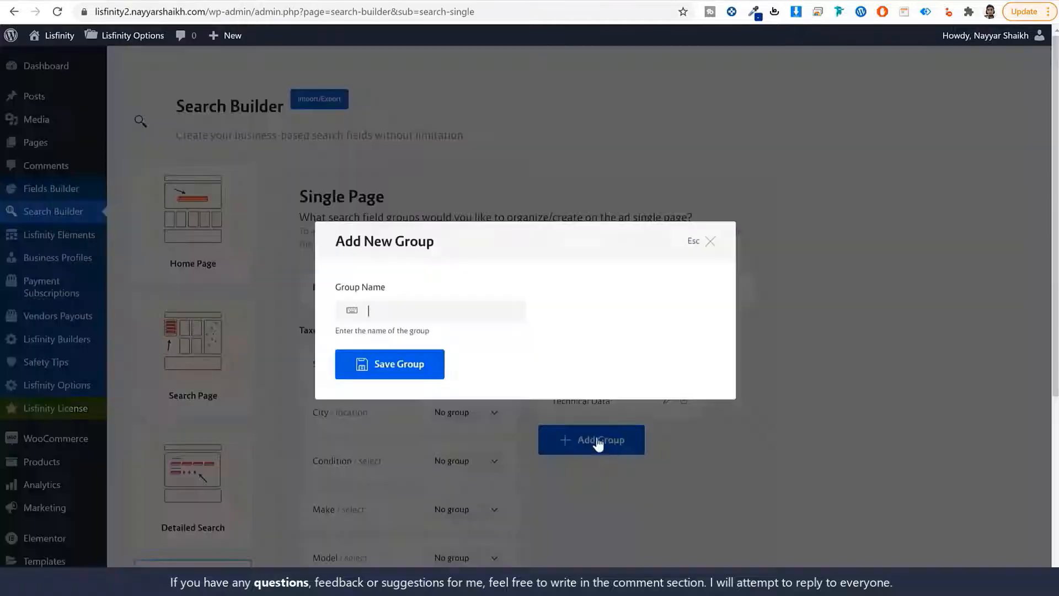
key("ctrl+v")
left_click(400, 361)
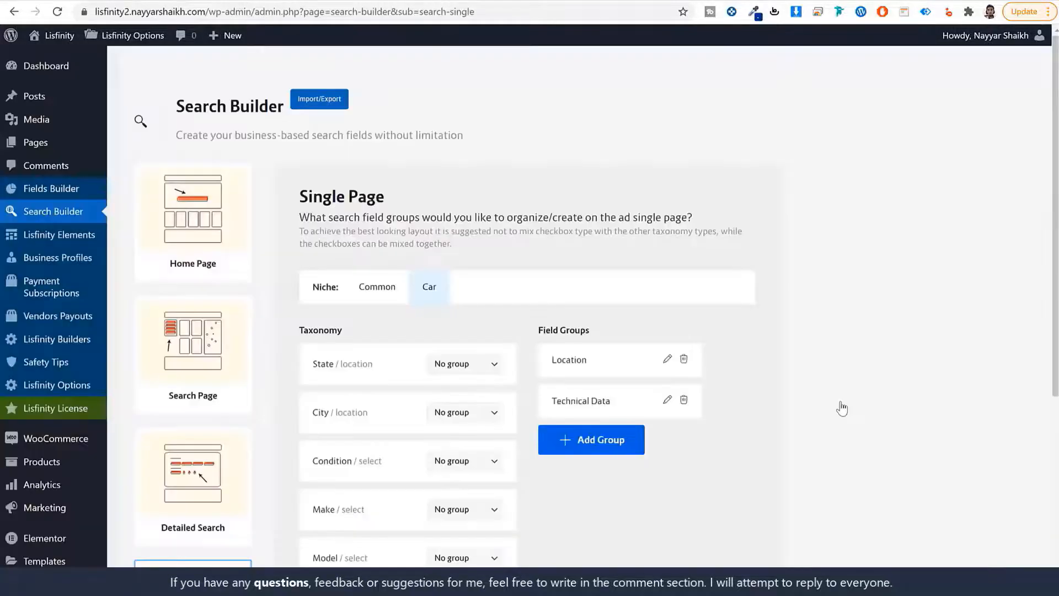
scroll(842, 416, "down", 2)
scroll(842, 415, "down", 2)
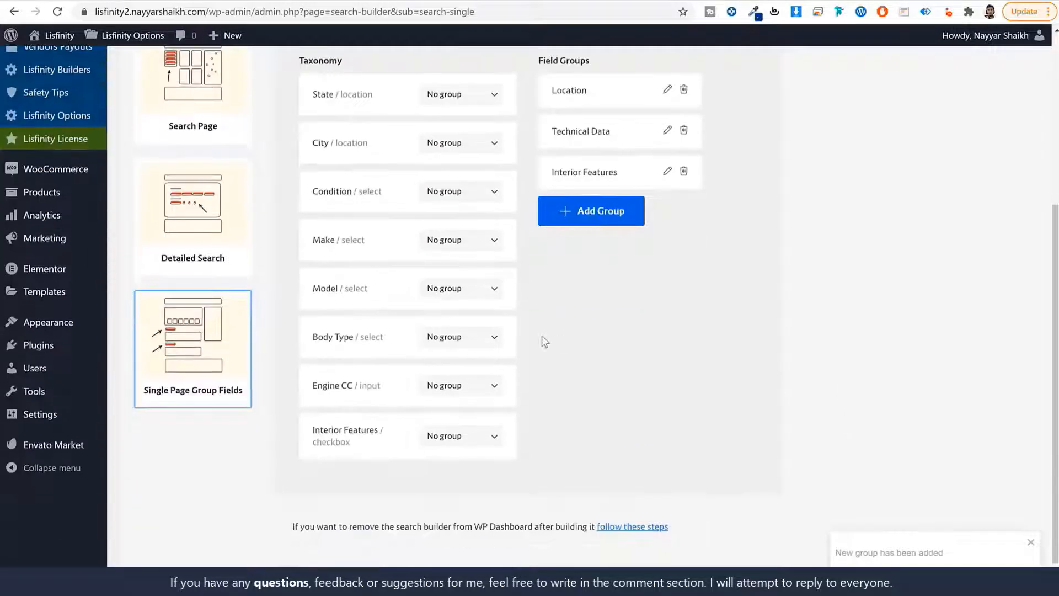
scroll(542, 337, "up", 1)
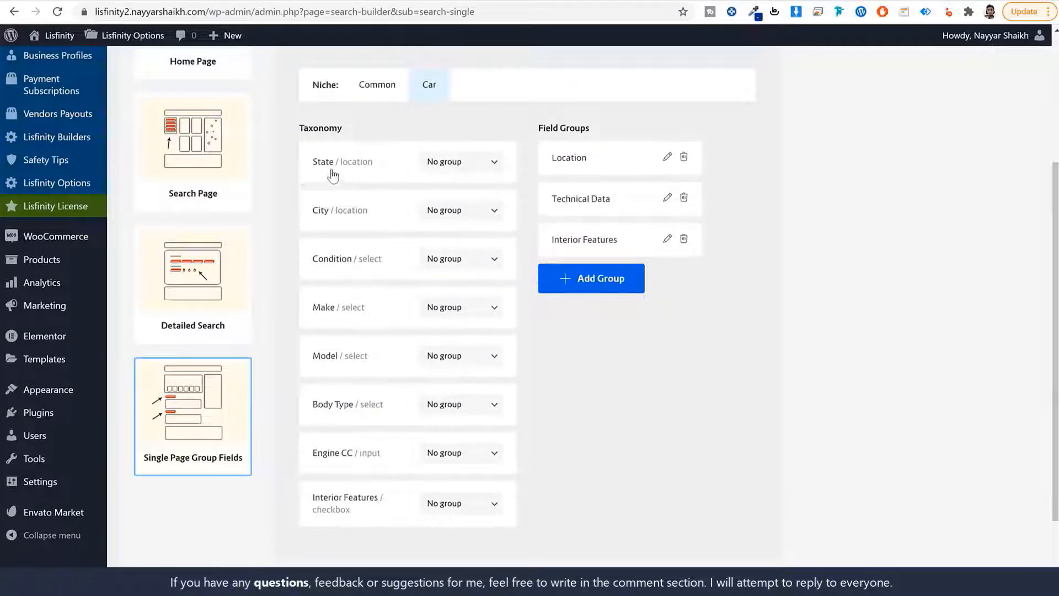
Assign State and City to the Location group
left_click(448, 164)
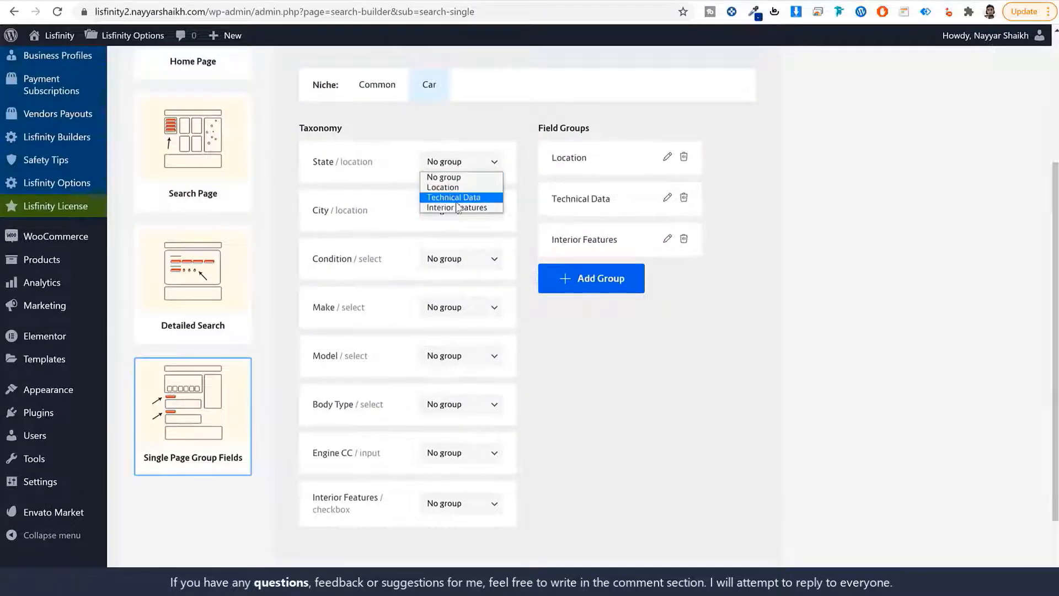
left_click(447, 187)
left_click(456, 212)
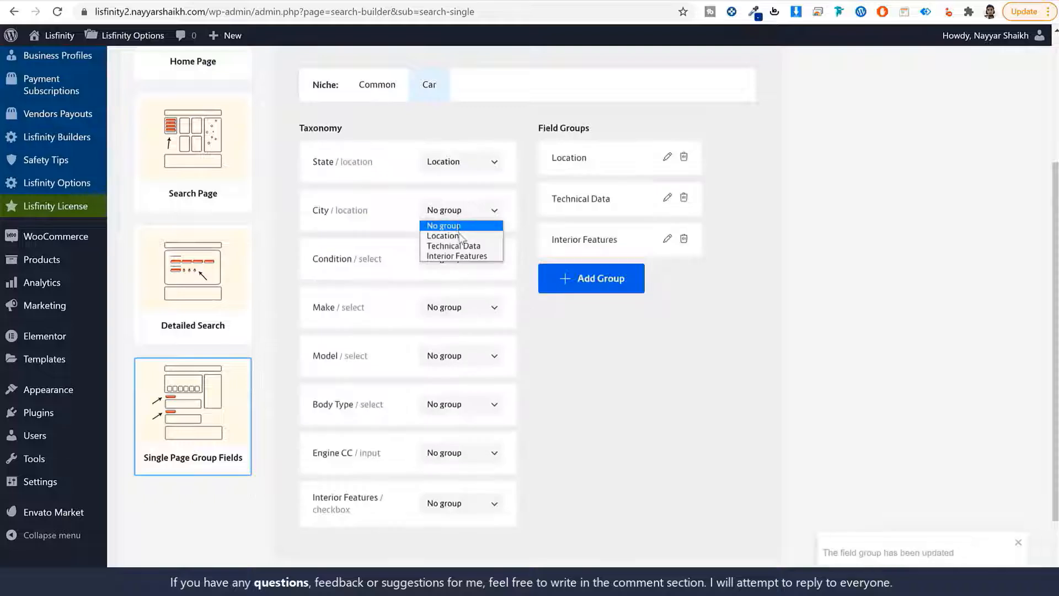
left_click(446, 235)
Assign Condition, Make, Model, Body Type and Engine CC to the Technical Data group
left_click(465, 266)
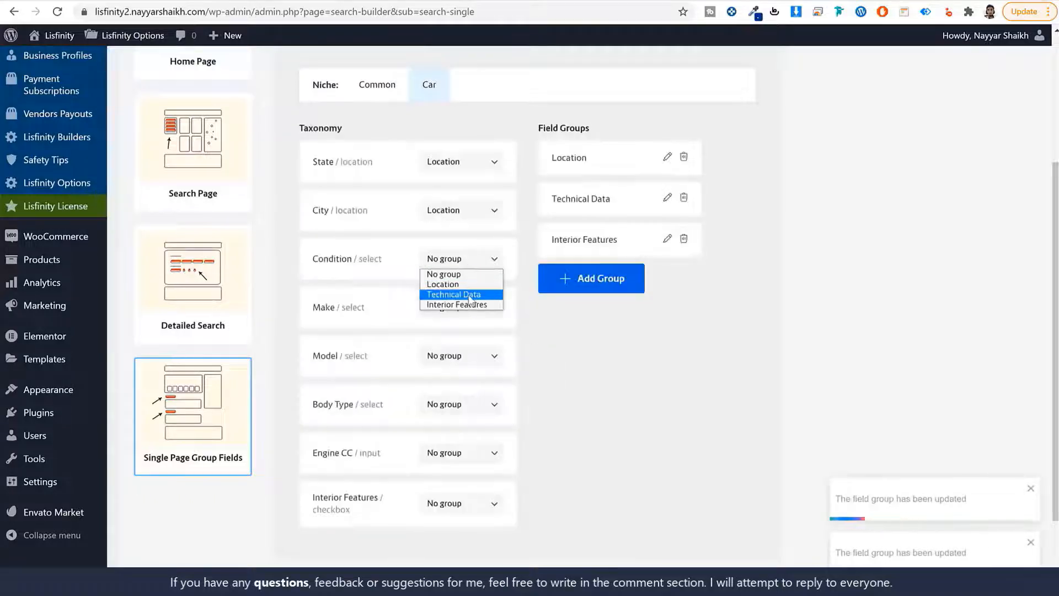
left_click(456, 291)
left_click(457, 313)
left_click(457, 342)
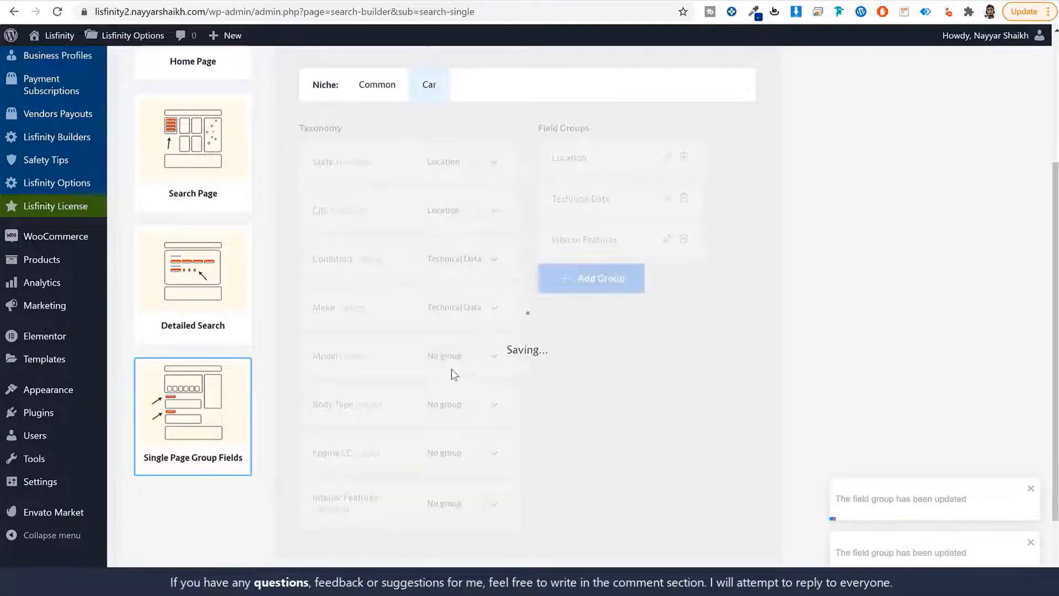
left_click(456, 359)
left_click(469, 391)
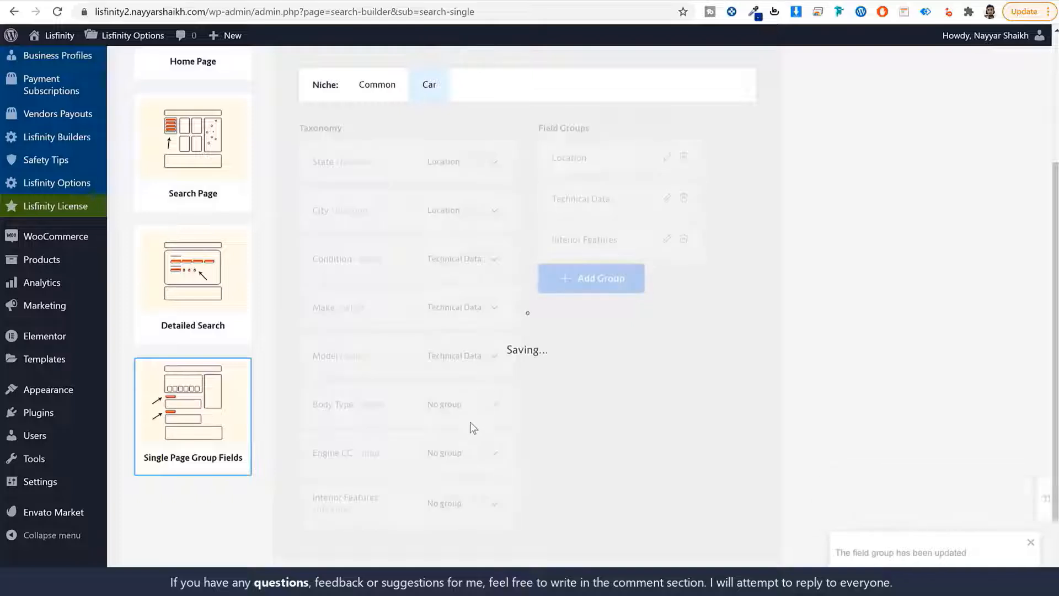
left_click(466, 405)
left_click(477, 441)
left_click(472, 456)
left_click(467, 489)
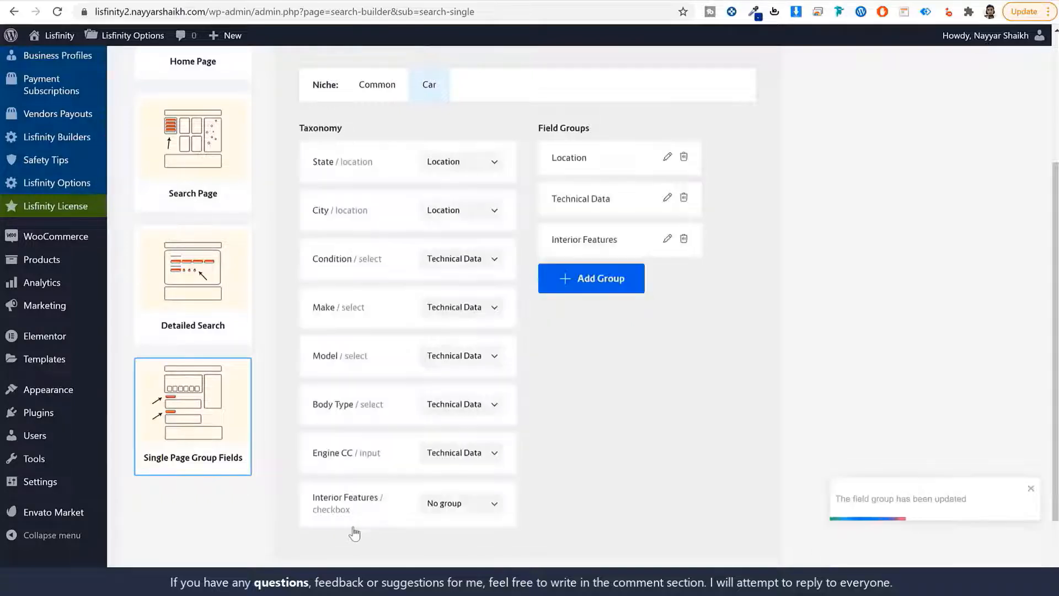
Assign Interior Features to the Interior Features group
left_click(470, 503)
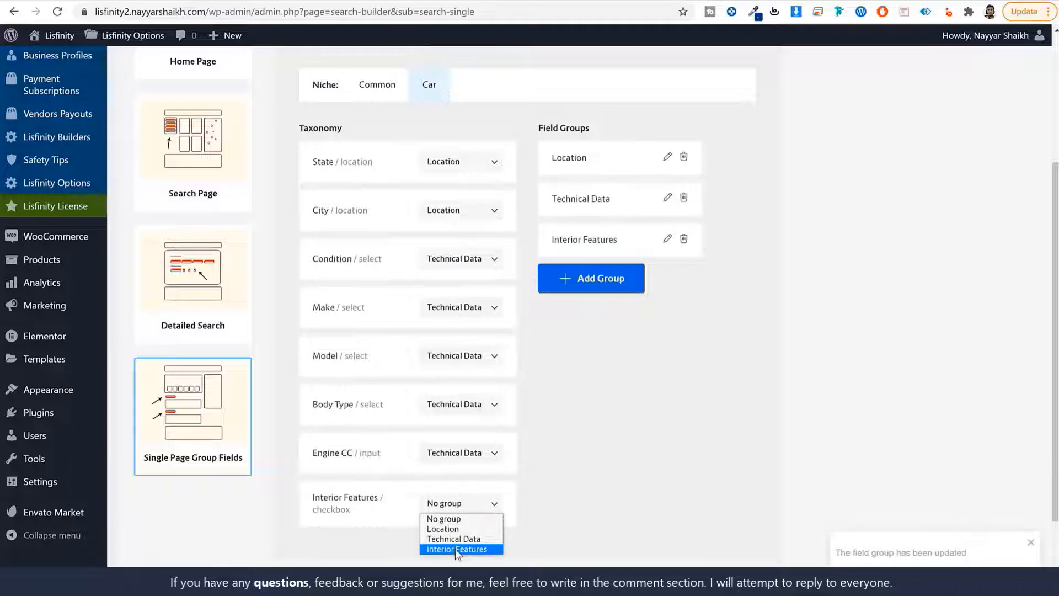
left_click(457, 549)
scroll(606, 491, "up", 4)
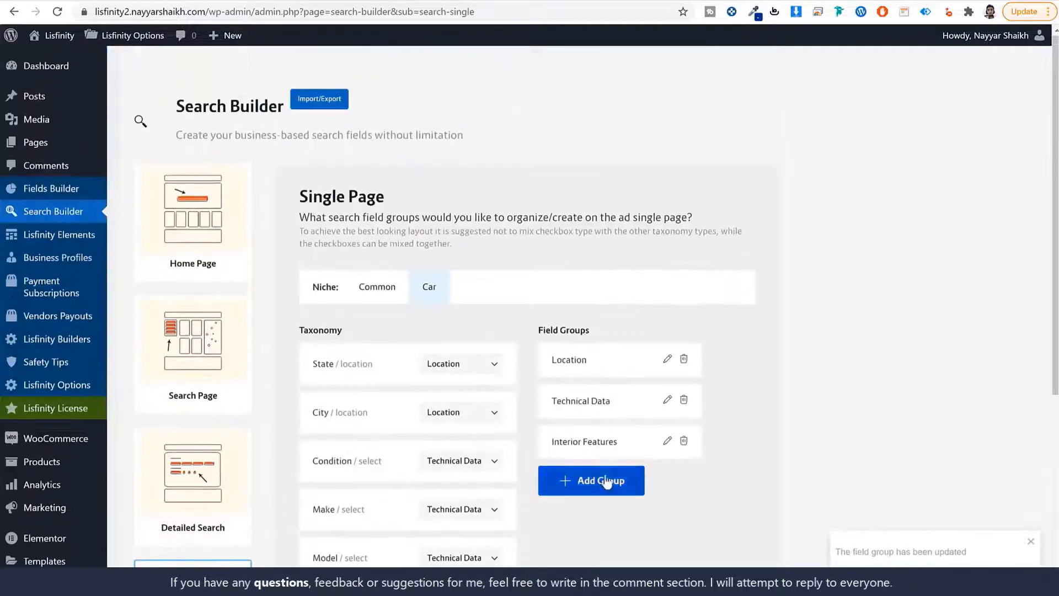
scroll(604, 463, "down", 6)
scroll(589, 470, "up", 3)
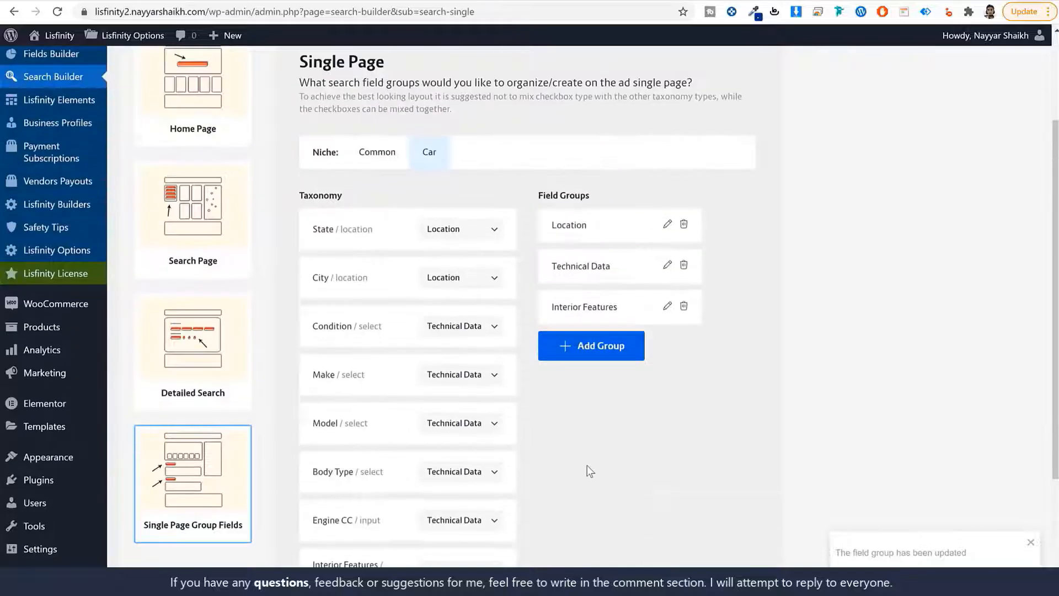
scroll(268, 364, "up", 2)
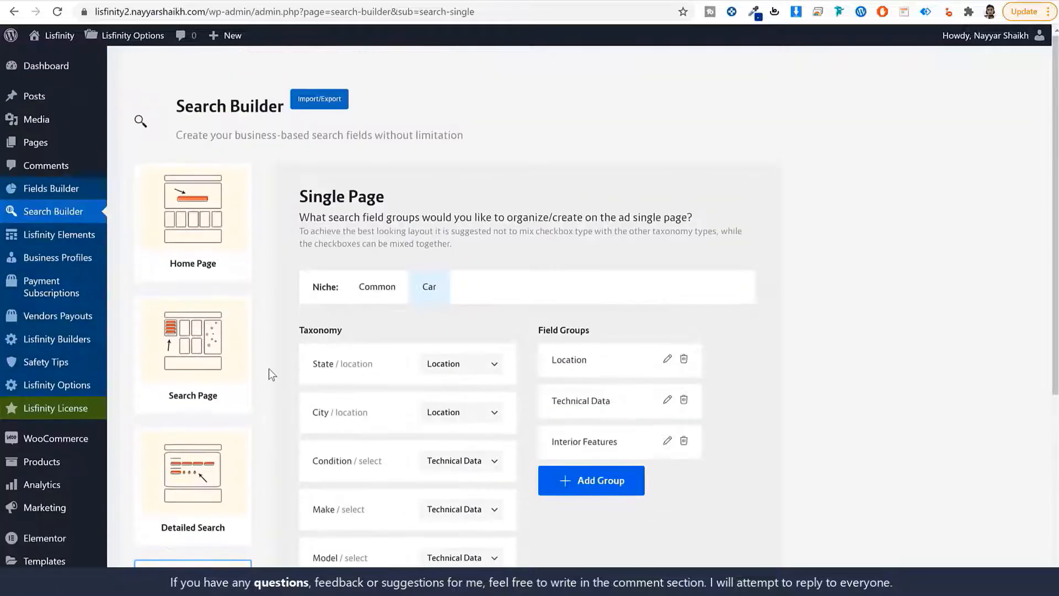
On the Home Page search settings, enable Keyword, Taxonomy and Fields Meta
left_click(216, 241)
left_click(316, 246)
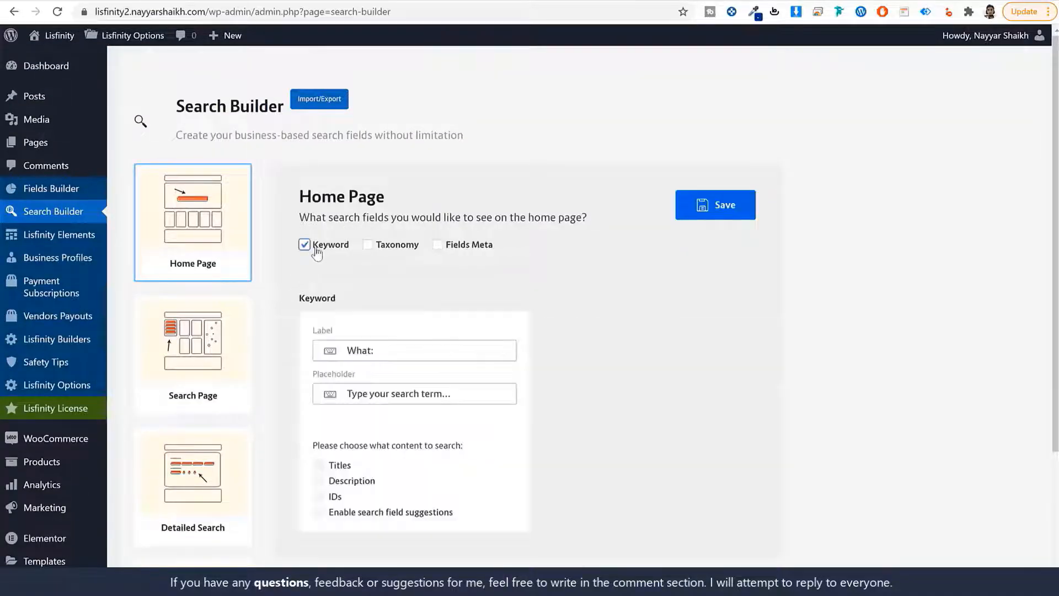
left_click(368, 246)
left_click(438, 246)
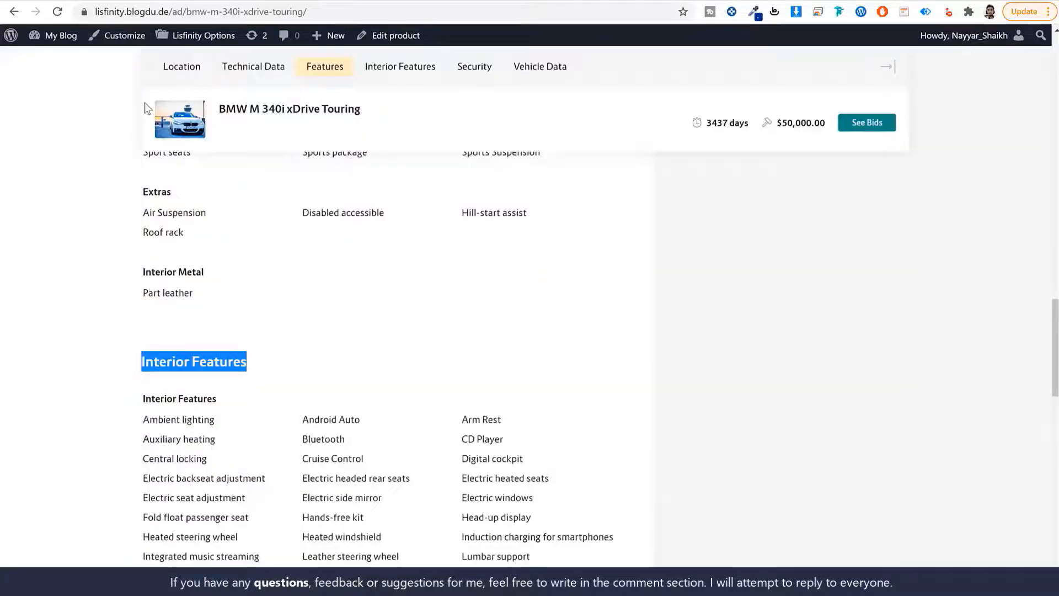
scroll(107, 97, "up", 10)
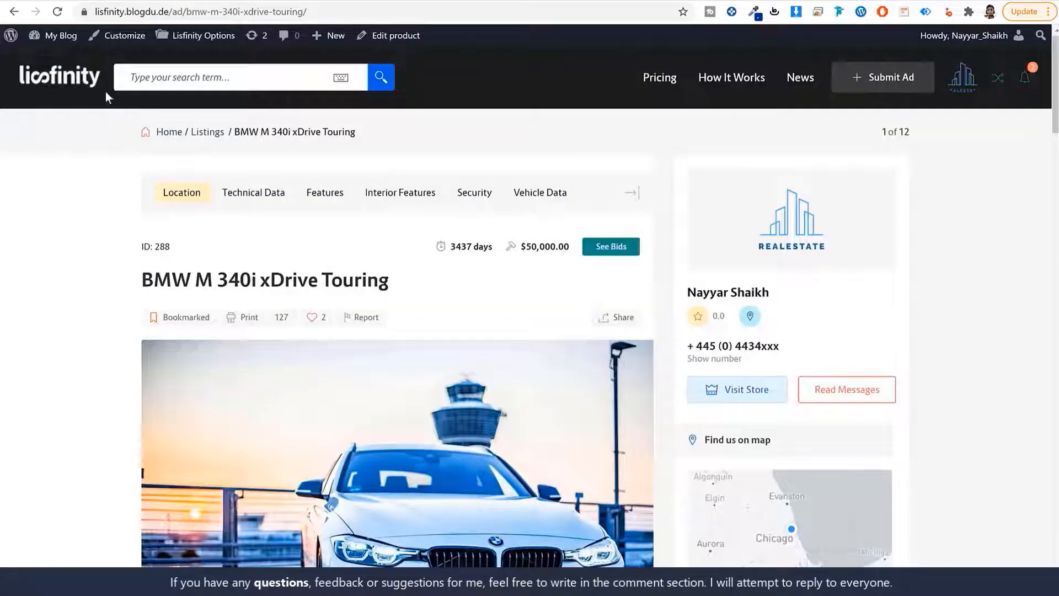
Reload the live home page and check its search form's What: label
left_click(80, 80)
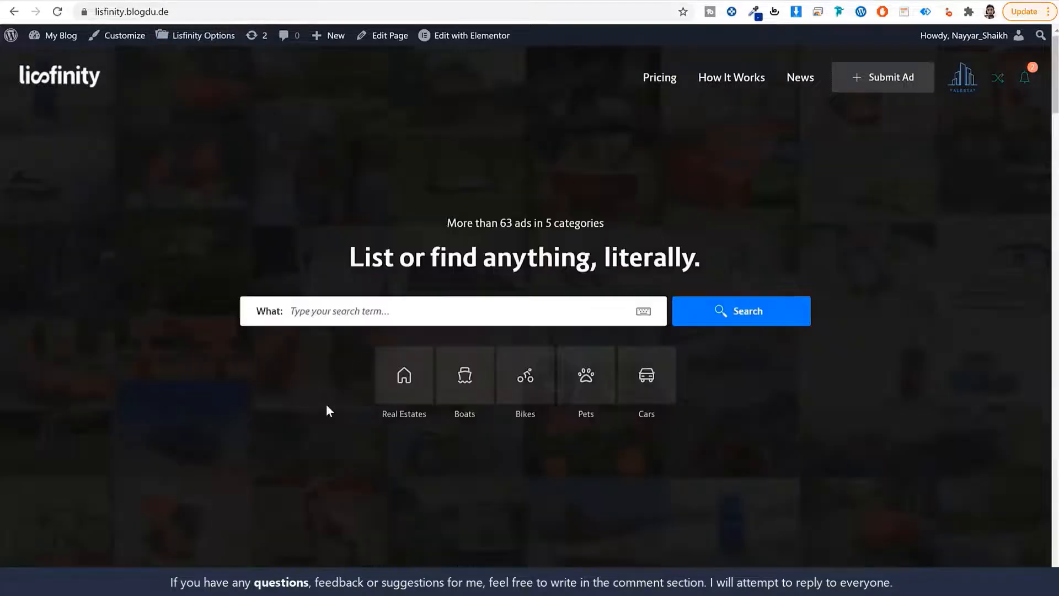
left_click_drag(254, 319, 288, 319)
left_click(400, 324)
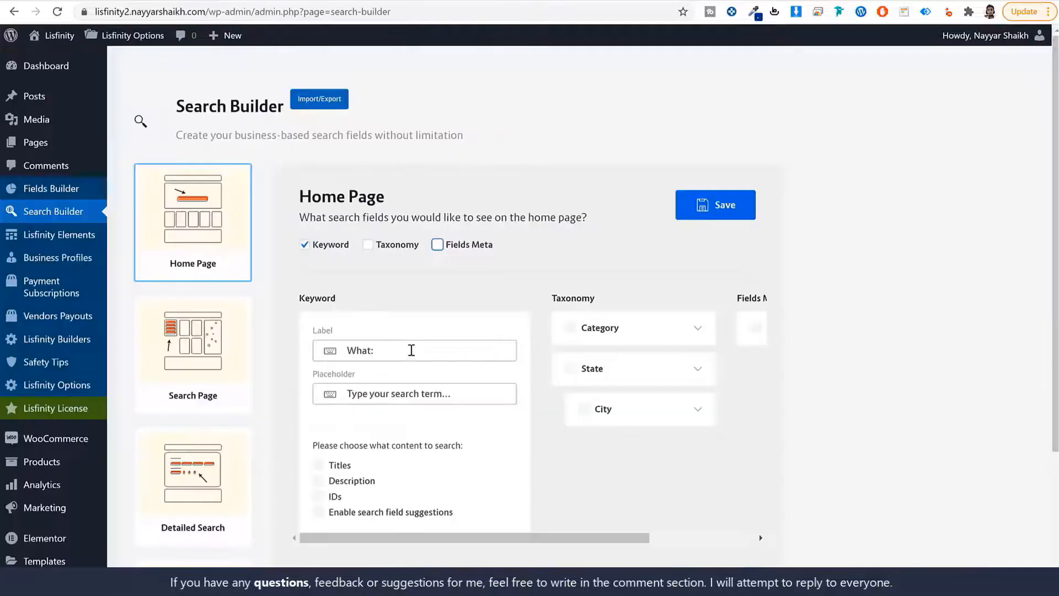
scroll(451, 343, "down", 1)
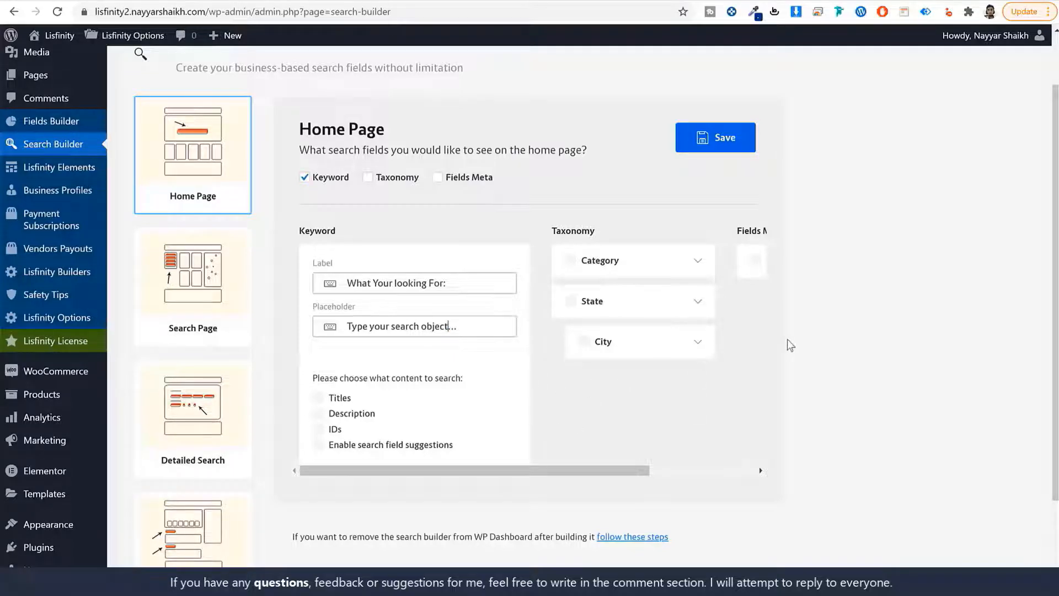
left_click_drag(518, 469, 414, 471)
Save the home page search settings and set the Keyword search to match Titles
left_click(714, 145)
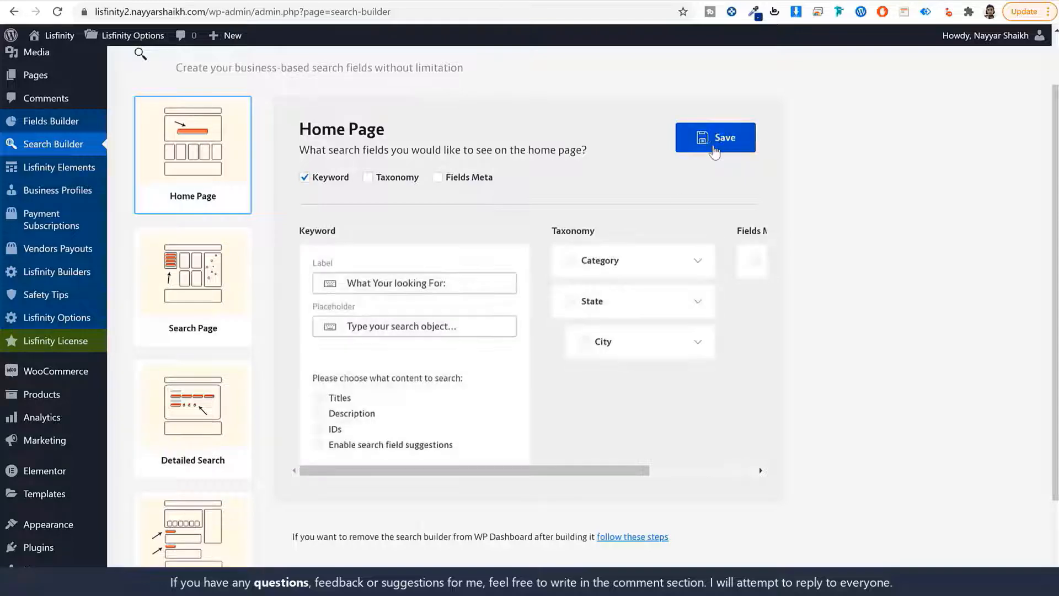
left_click(336, 399)
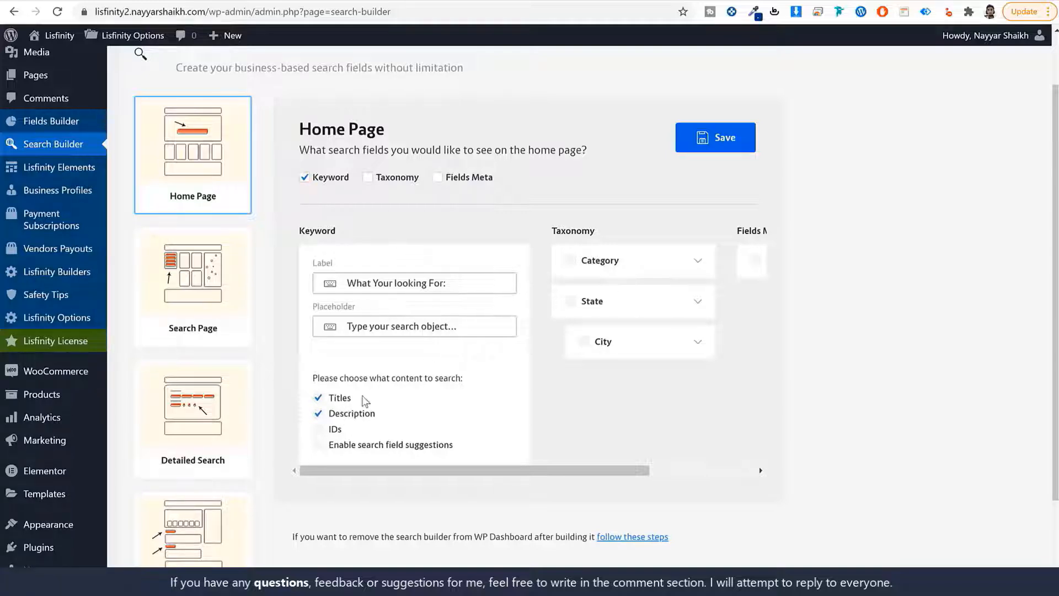
double_click(334, 398)
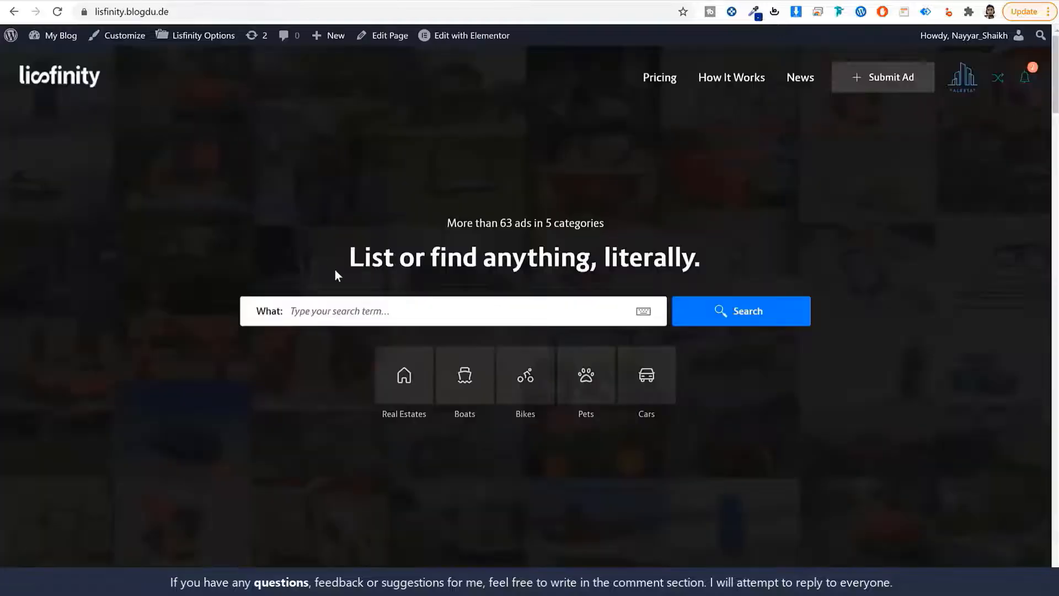
scroll(336, 276, "down", 15)
scroll(349, 281, "up", 15)
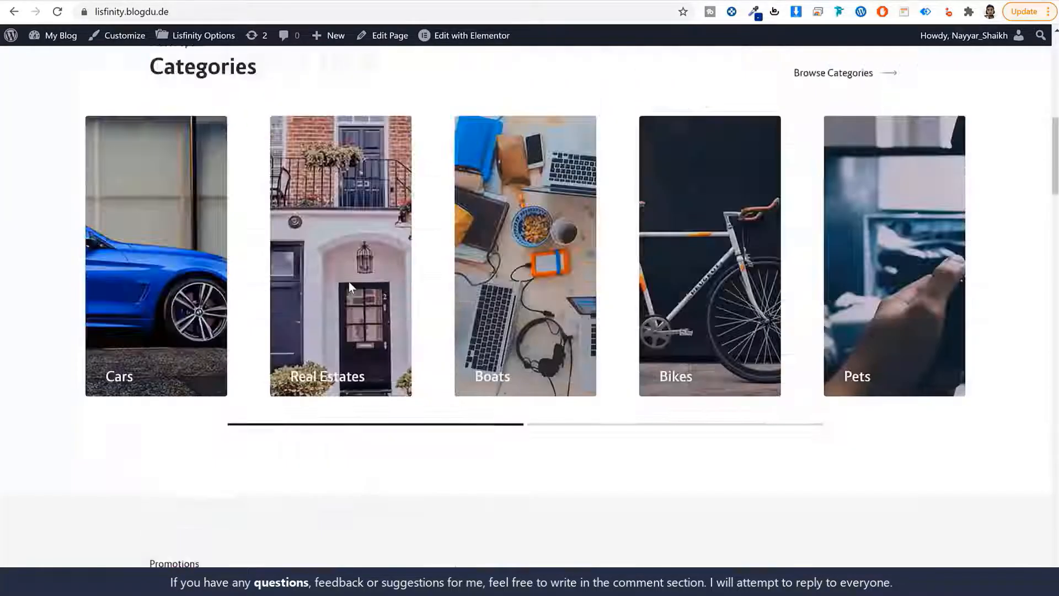
scroll(401, 356, "down", 15)
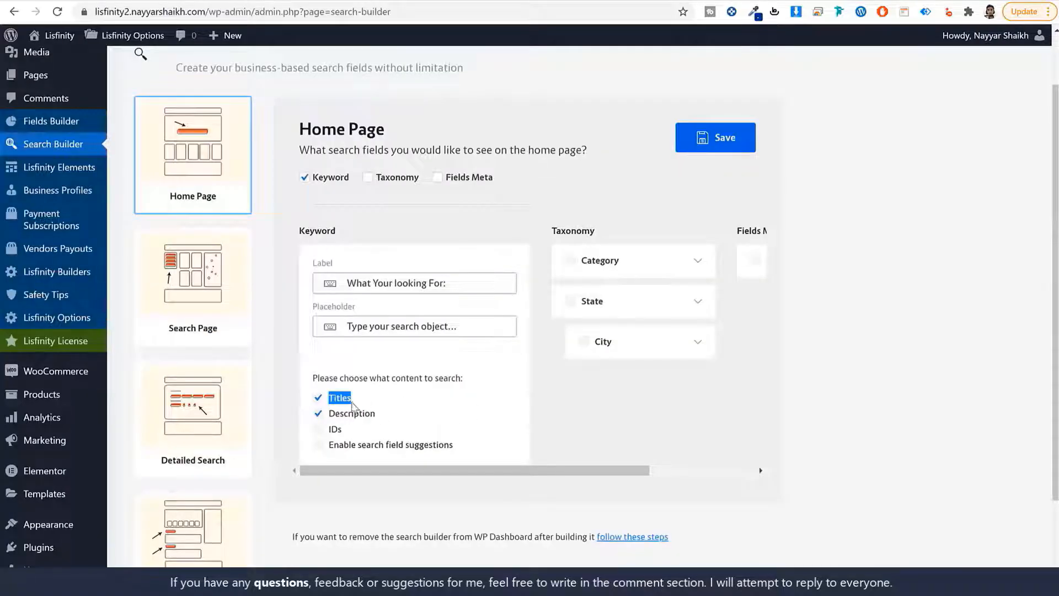
Save the Home Page search fields and open the Search Page settings
left_click(724, 129)
left_click(215, 298)
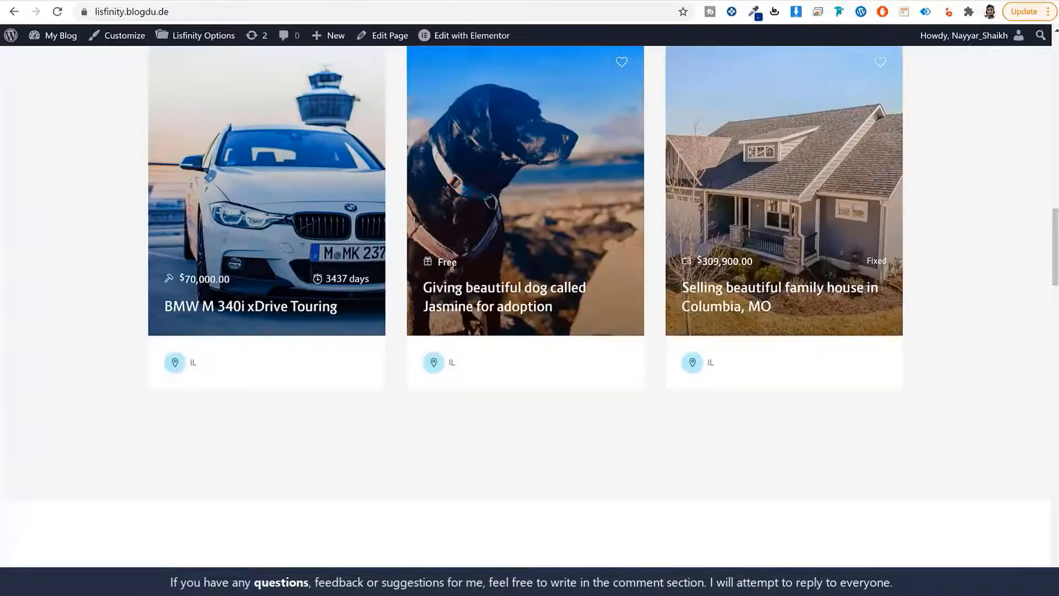
scroll(366, 243, "up", 10)
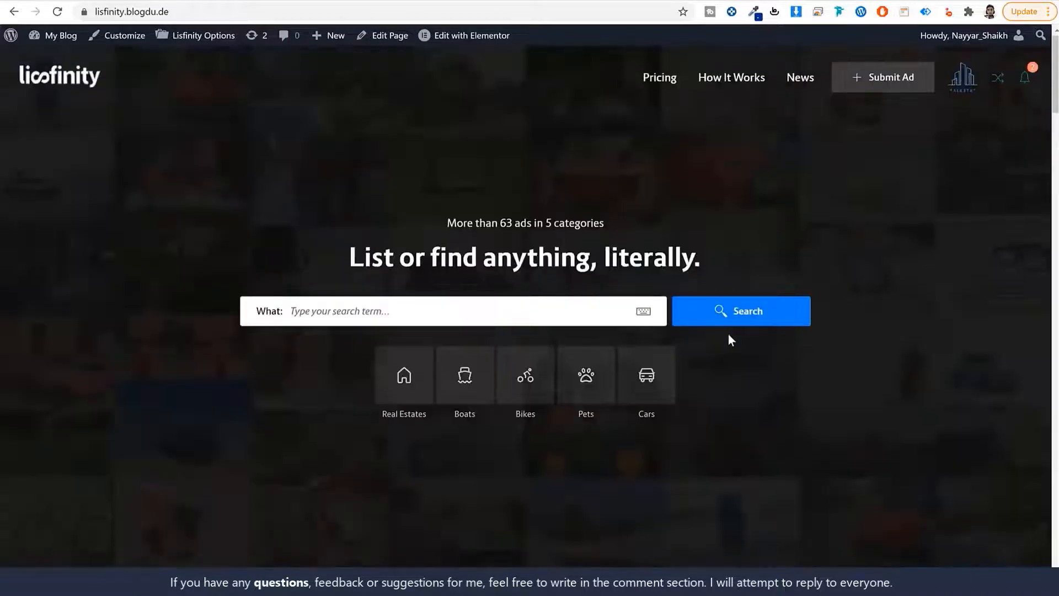
Run a live-site search and check the Price, State, and Cars Make/Model/Body Type filters
left_click(735, 318)
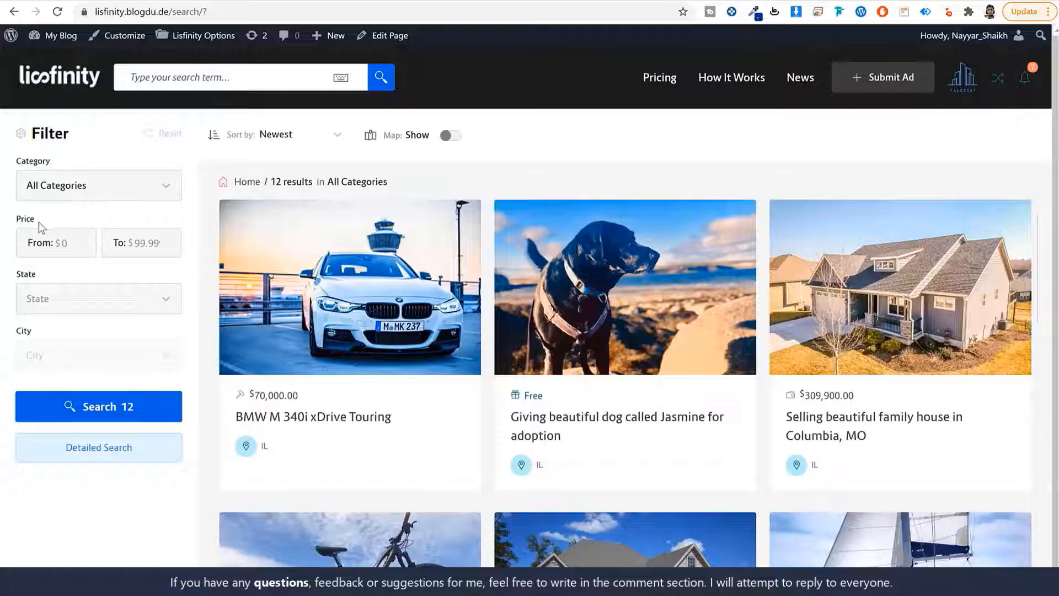
left_click_drag(34, 220, 12, 220)
left_click_drag(37, 275, 28, 275)
left_click(78, 199)
left_click(63, 247)
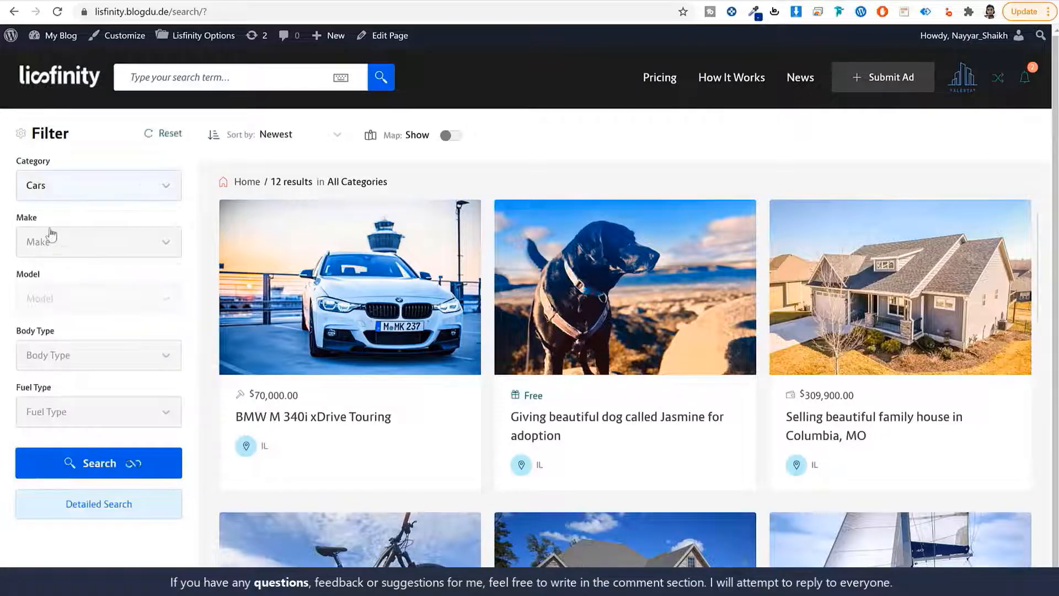
left_click_drag(48, 219, 15, 219)
left_click_drag(46, 276, 15, 275)
left_click_drag(58, 334, 15, 333)
Switch the live filter to Real Estates, then reset it to All Categories
left_click(96, 165)
left_click(87, 198)
left_click(66, 267)
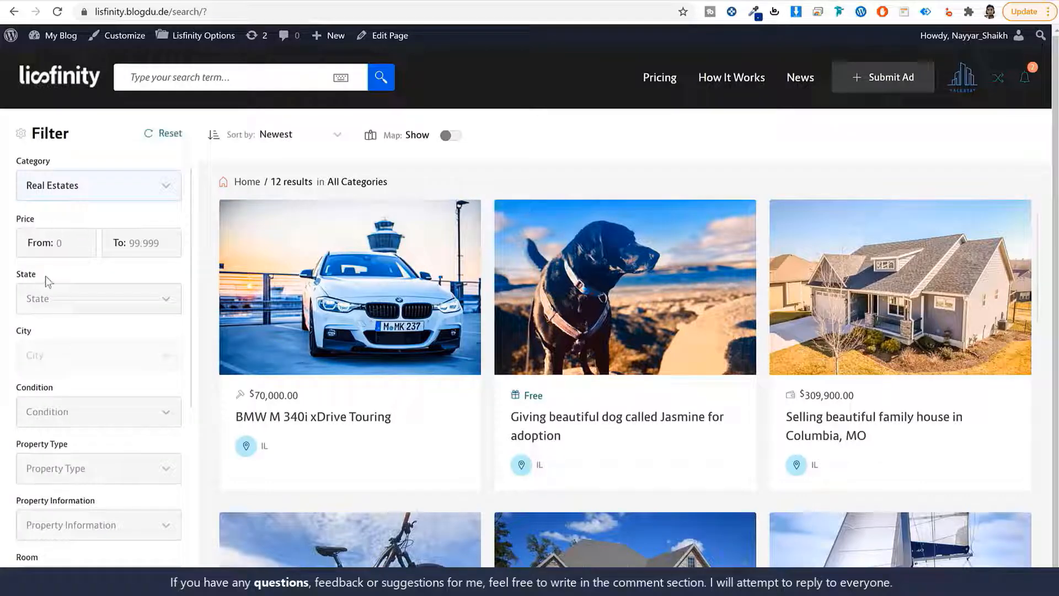
left_click_drag(46, 276, 20, 276)
scroll(39, 337, "down", 6)
scroll(44, 342, "up", 6)
left_click(52, 193)
left_click(52, 218)
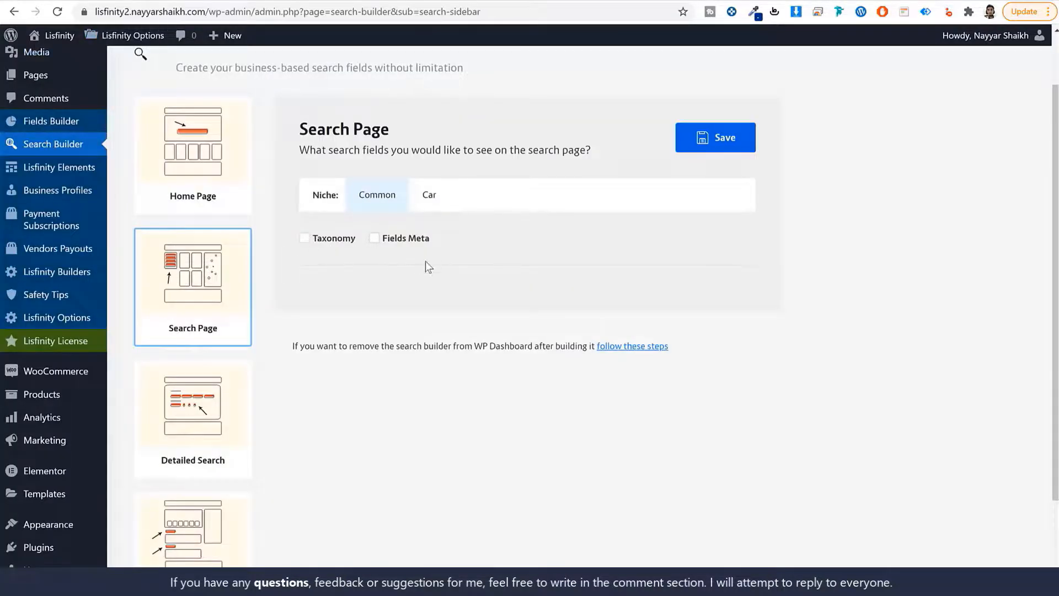
For the Common niche, enable Taxonomy and Fields Meta with State, City and Price
left_click(312, 242)
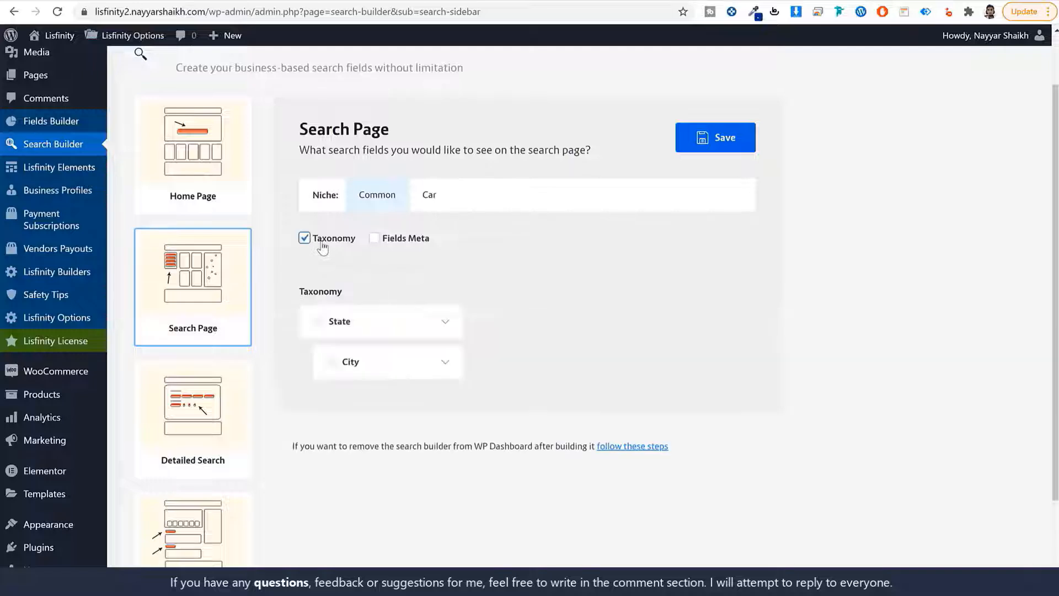
left_click(386, 238)
left_click(326, 323)
left_click(341, 362)
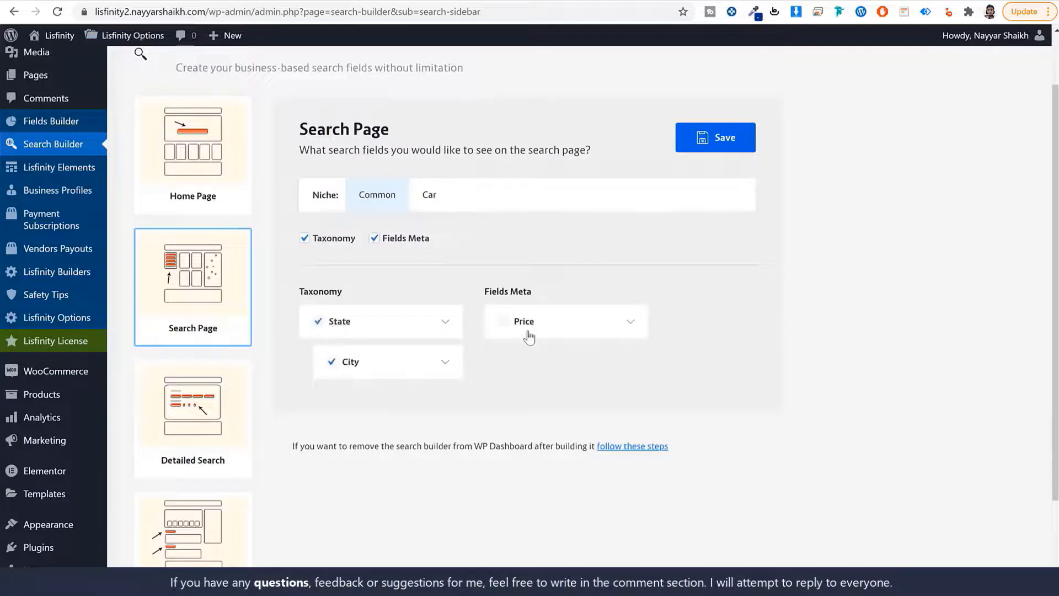
left_click(525, 327)
left_click(503, 322)
left_click(540, 329)
For the Car niche, enable State, City, Condition, Make, Model, Body Type and Interior Features
left_click(428, 205)
left_click(319, 239)
left_click(389, 239)
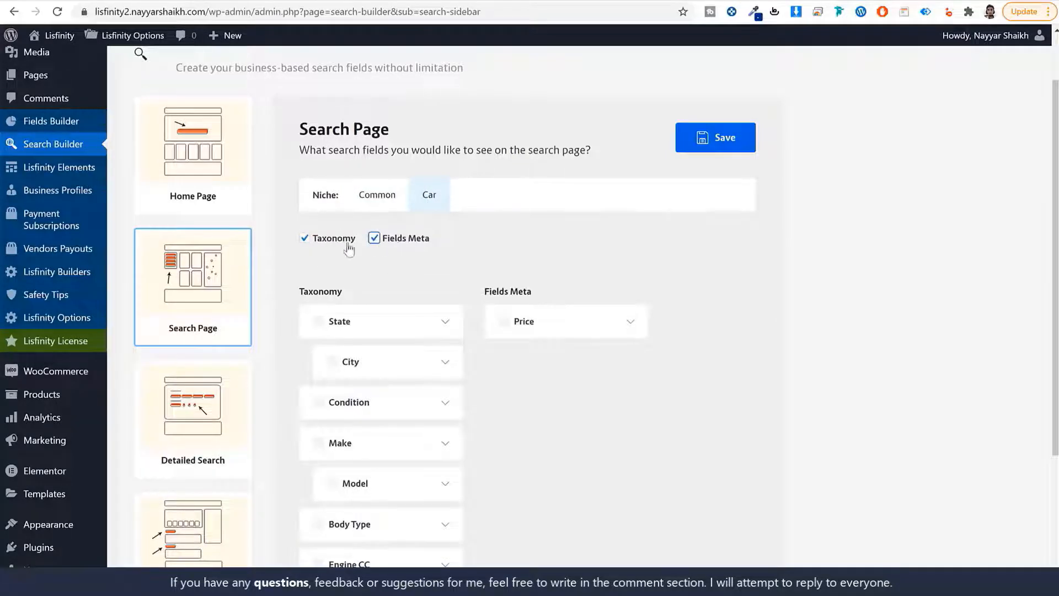
scroll(803, 304, "down", 3)
left_click(337, 187)
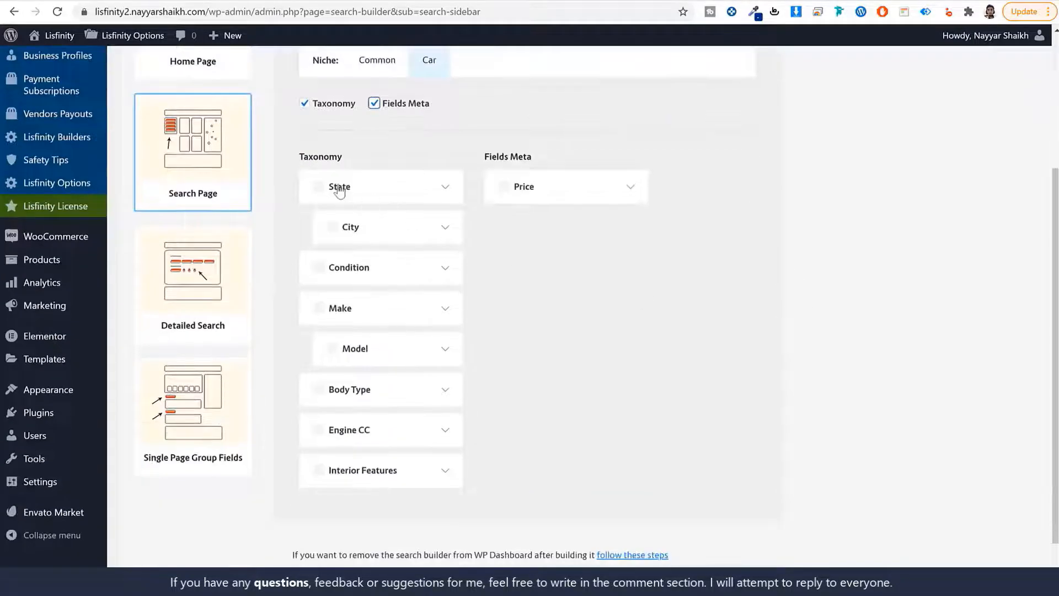
left_click(332, 227)
left_click(318, 267)
left_click(319, 308)
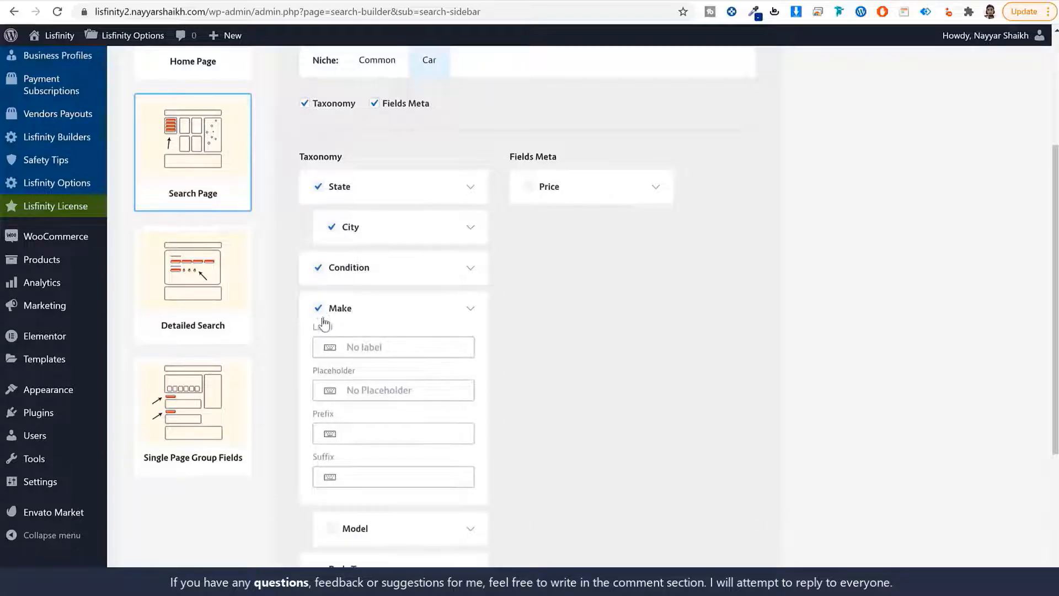
left_click(354, 312)
left_click(331, 349)
left_click(319, 390)
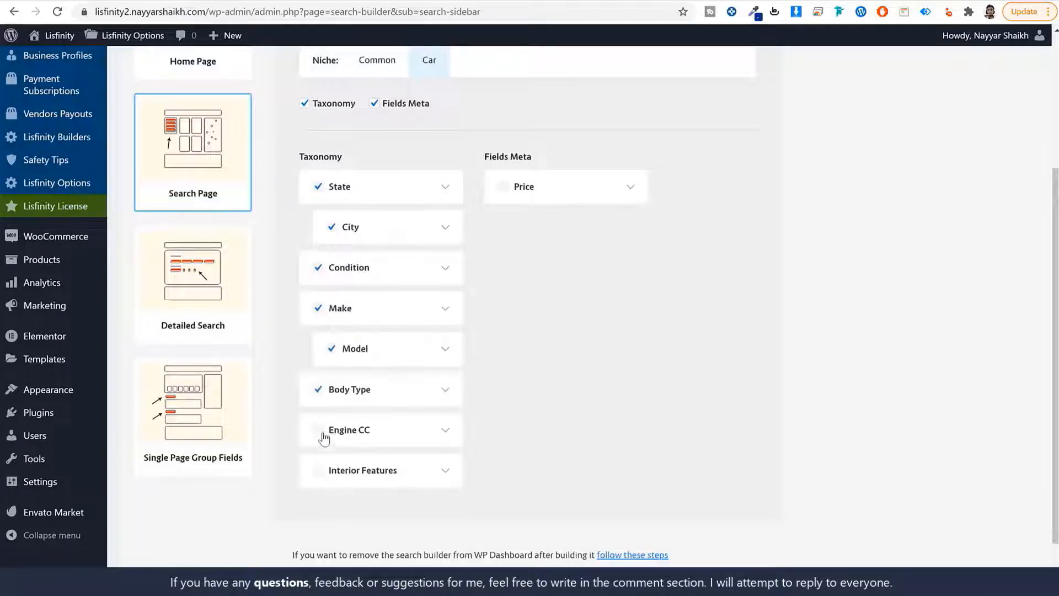
left_click(320, 474)
Save the Search Page fields
scroll(551, 256, "up", 4)
left_click(728, 209)
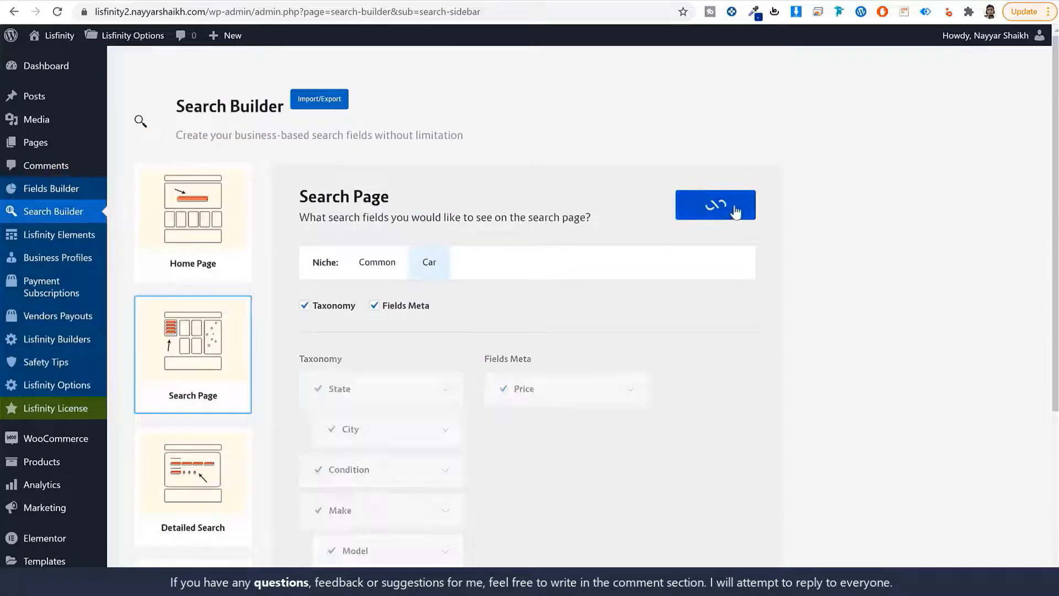
left_click(199, 479)
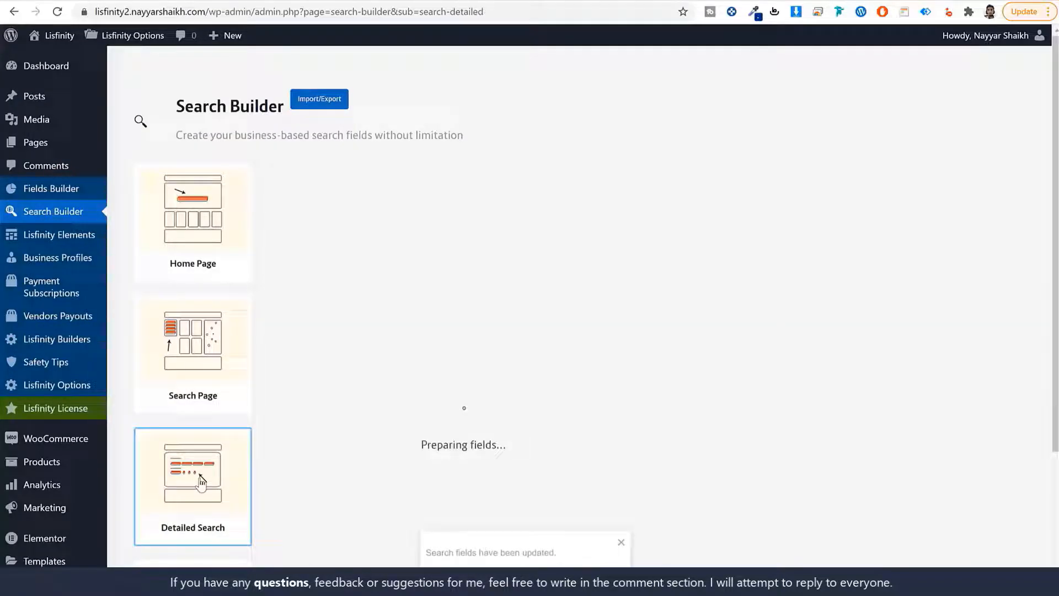
Go back from Detailed Search and review the saved Home Page search settings
left_click(205, 400)
left_click(208, 237)
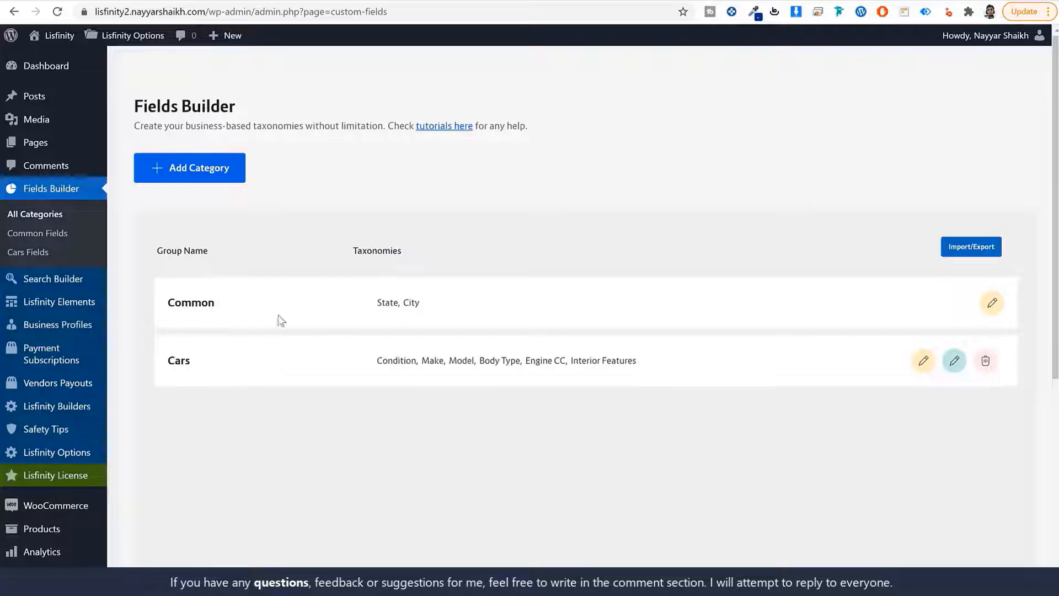
scroll(256, 415, "down", 1)
scroll(255, 409, "down", 5)
scroll(206, 201, "up", 4)
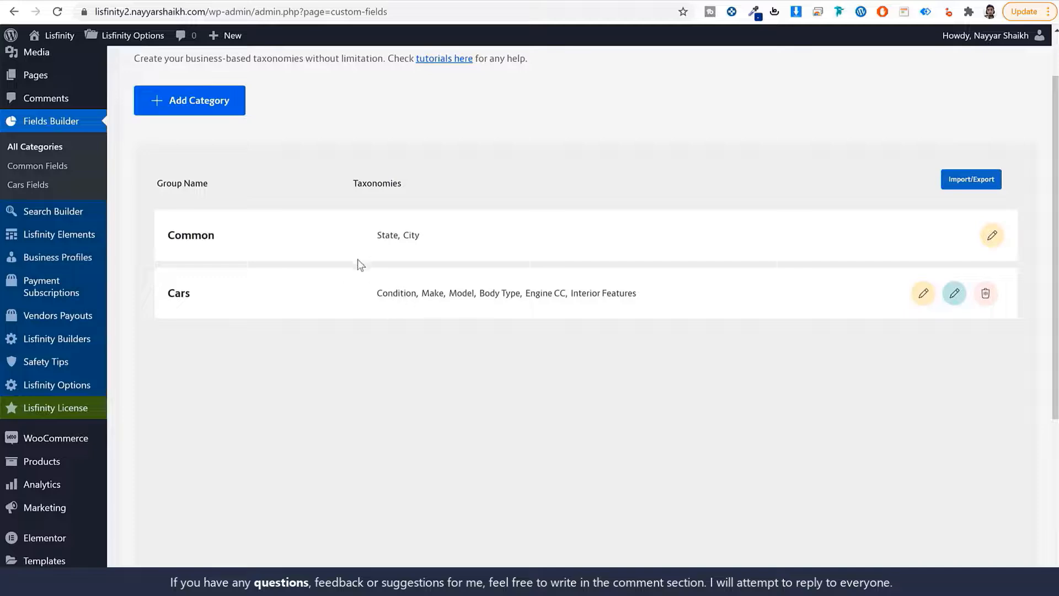
scroll(463, 394, "down", 2)
scroll(430, 298, "up", 4)
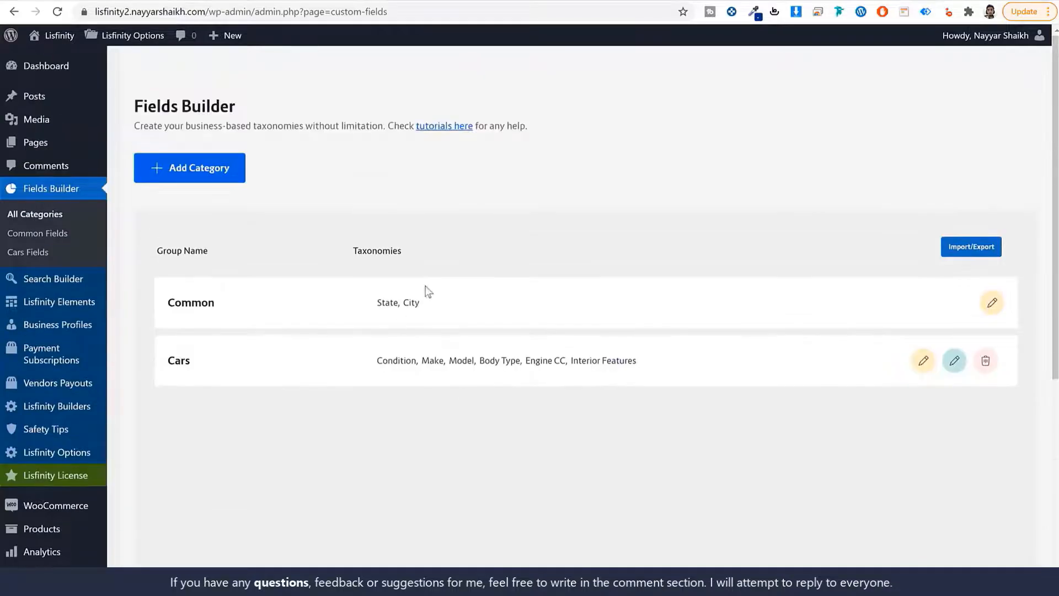
Cancel the Fields Builder import prompt and bring up the File Explorer window holding the import files
left_click(956, 252)
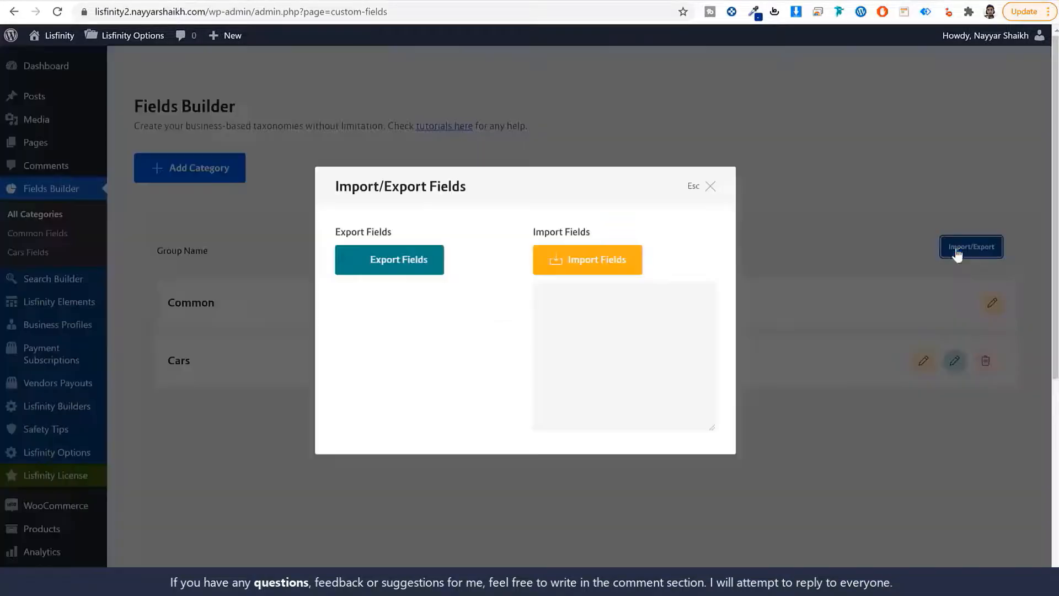
left_click(613, 267)
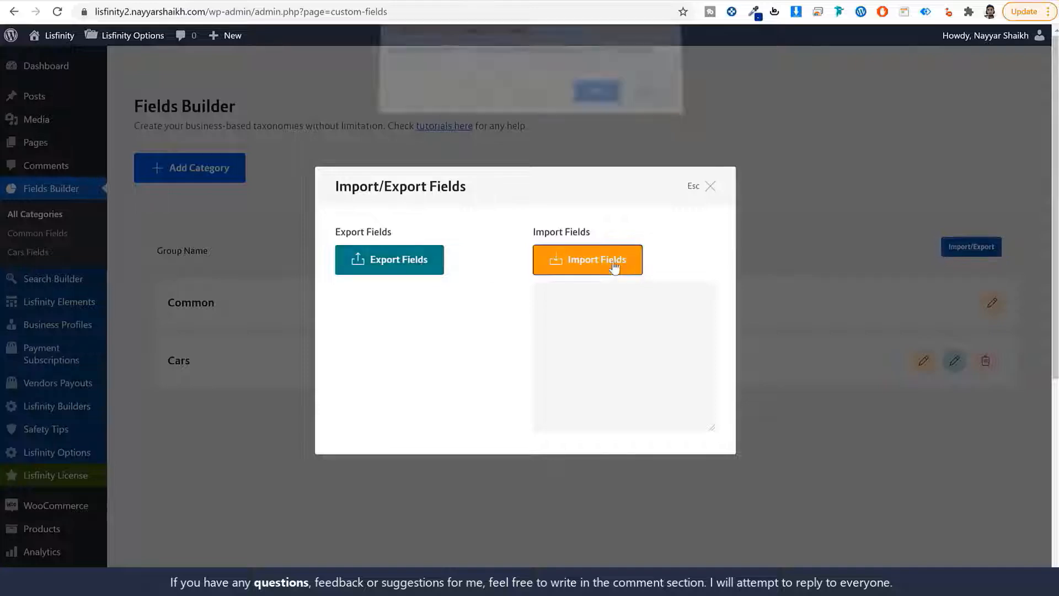
left_click(647, 101)
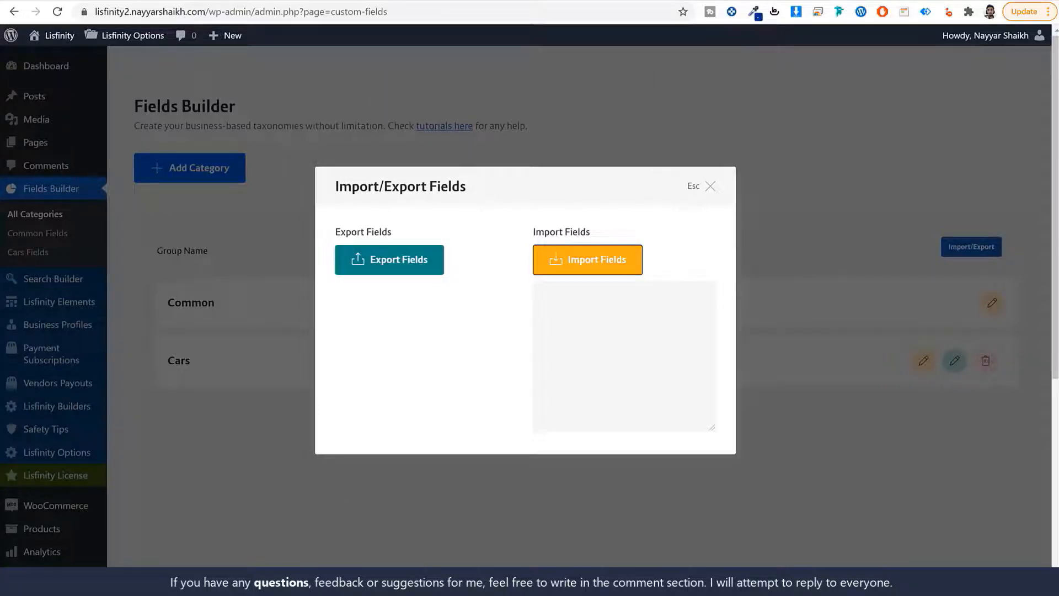
left_click(353, 581)
scroll(678, 448, "down", 10)
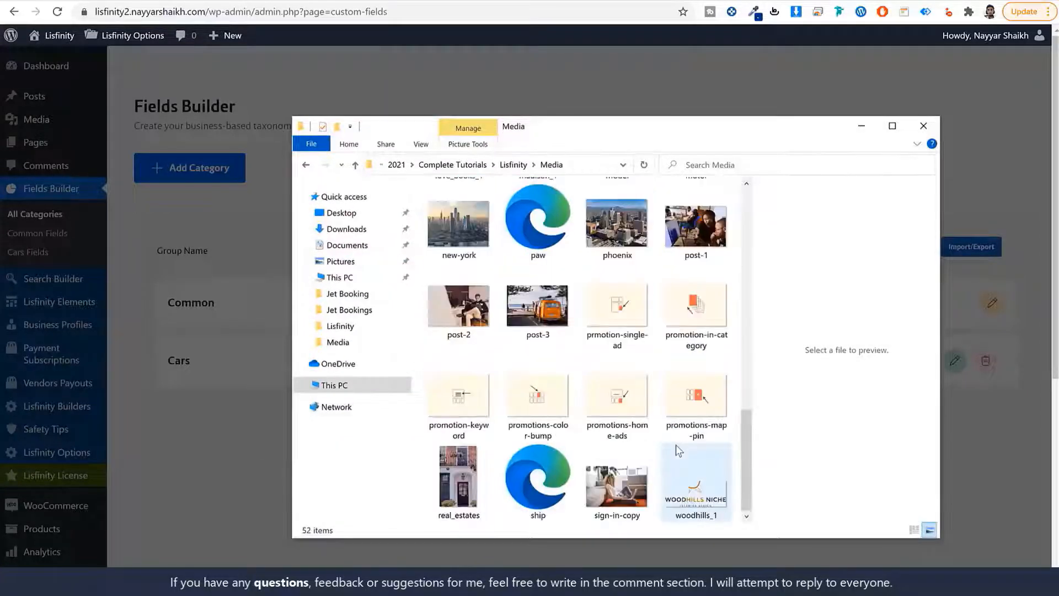
scroll(673, 446, "up", 10)
scroll(699, 356, "down", 3)
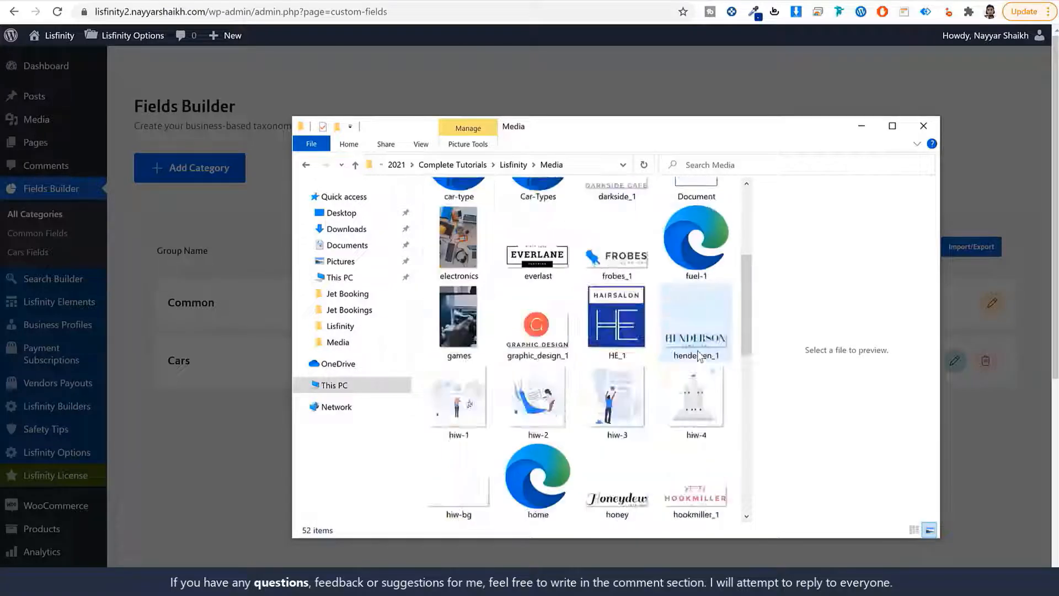
scroll(699, 356, "down", 8)
scroll(689, 379, "up", 12)
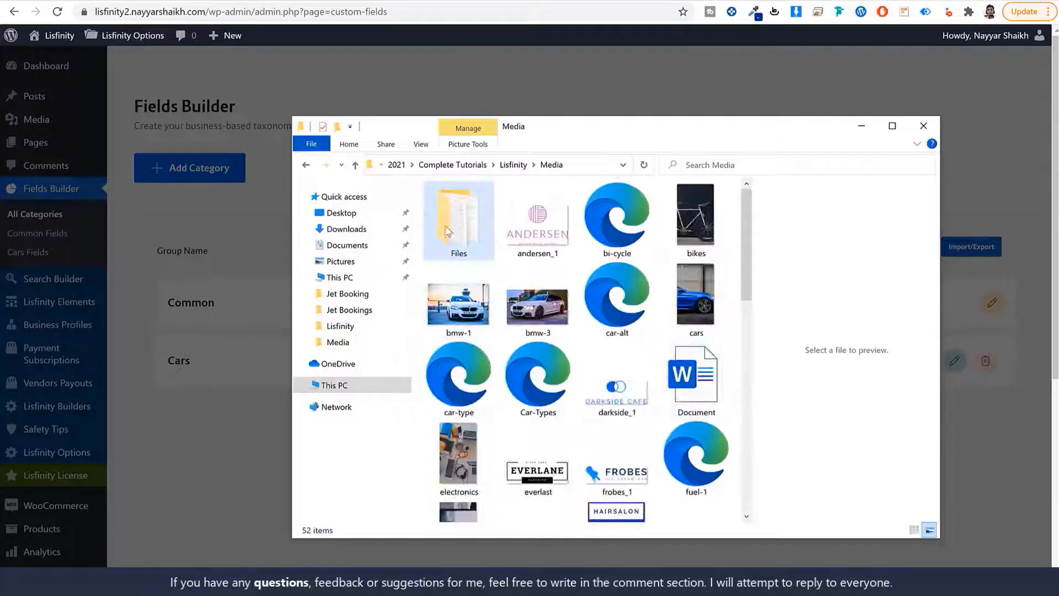
In Lisfinity > Media > Files, copy the whole Fields Builder Import File text from Notepad
left_click(513, 164)
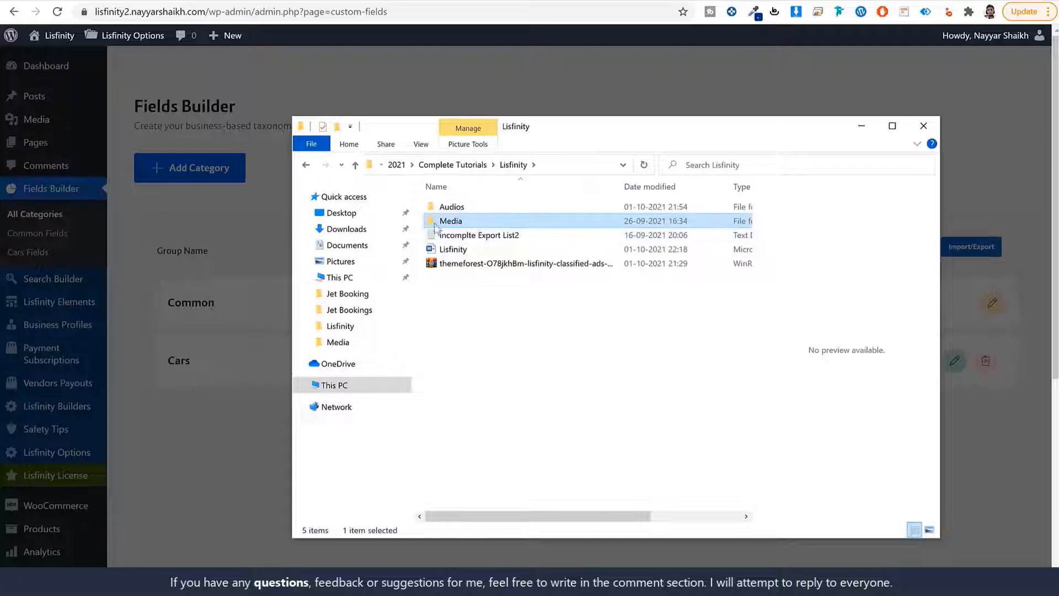
double_click(461, 220)
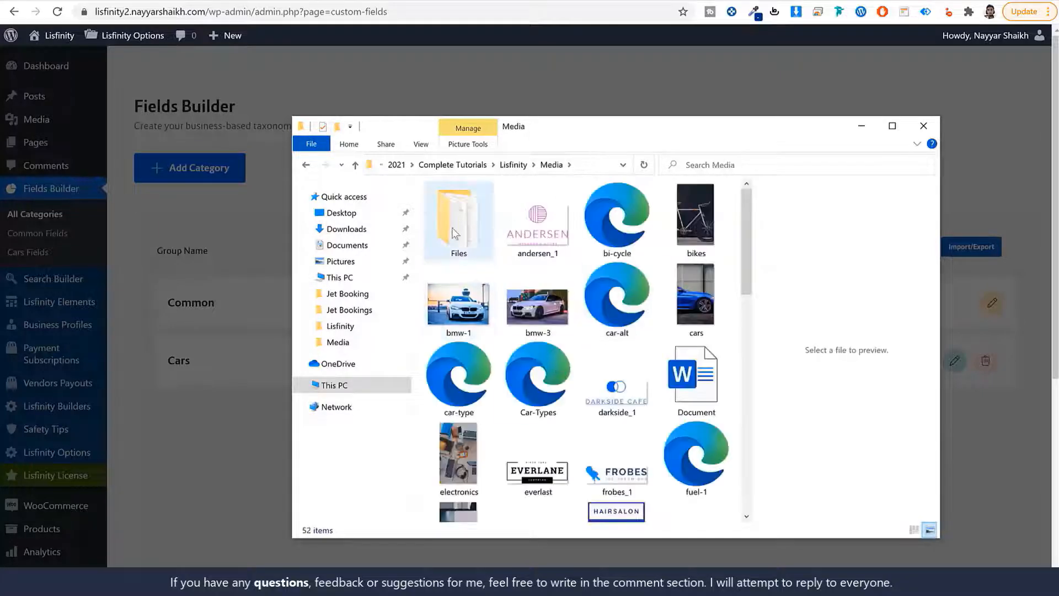
double_click(469, 234)
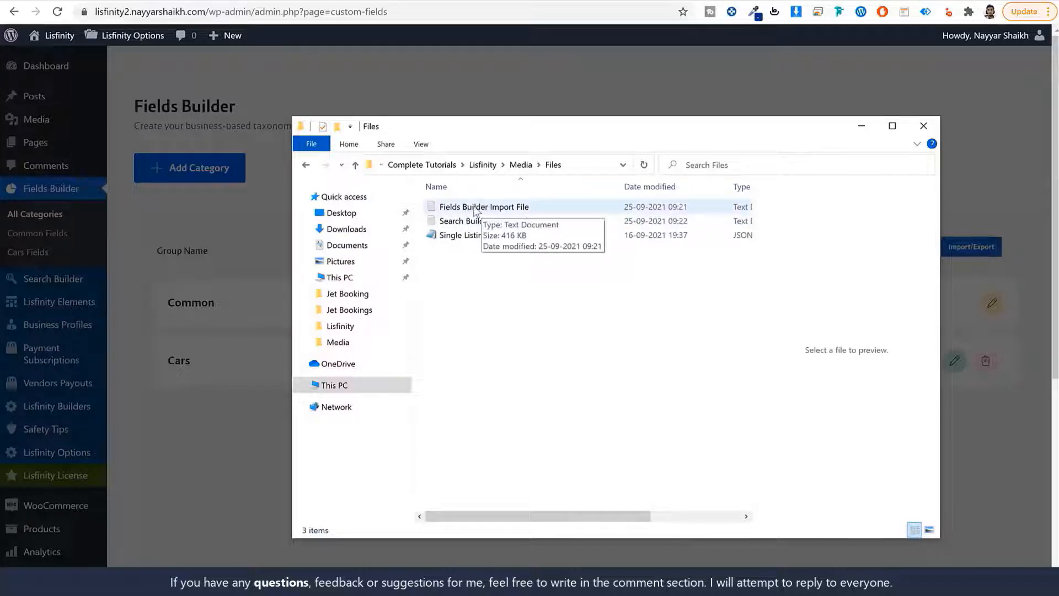
double_click(524, 206)
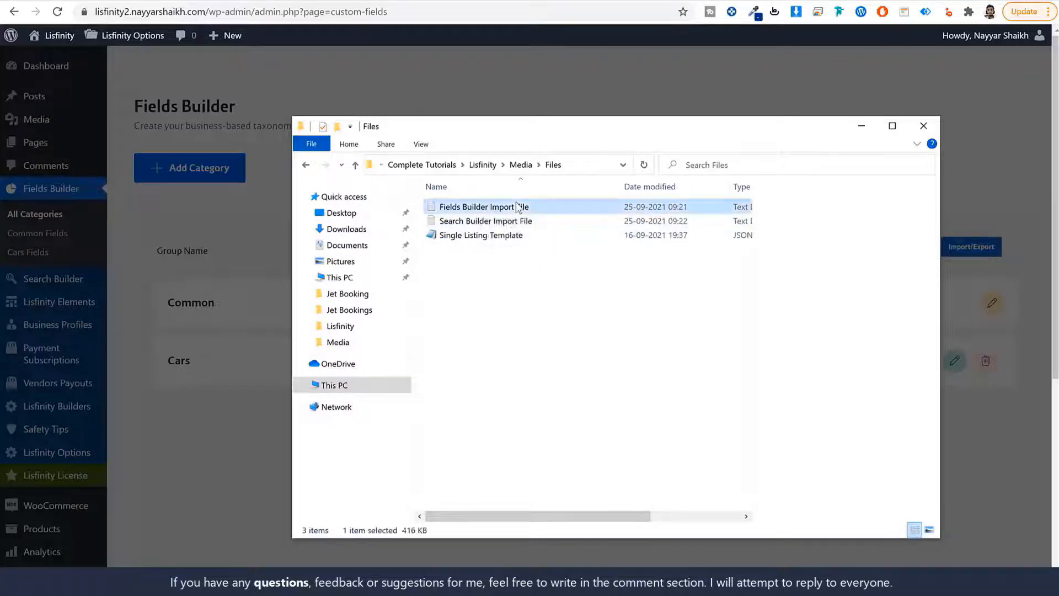
key("ctrl+a")
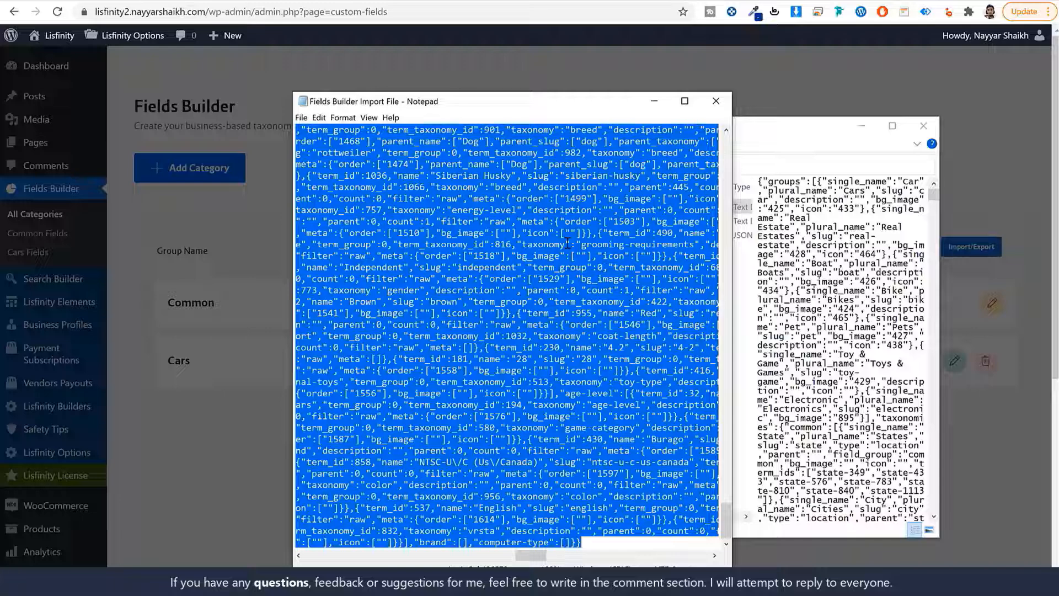
left_click(716, 101)
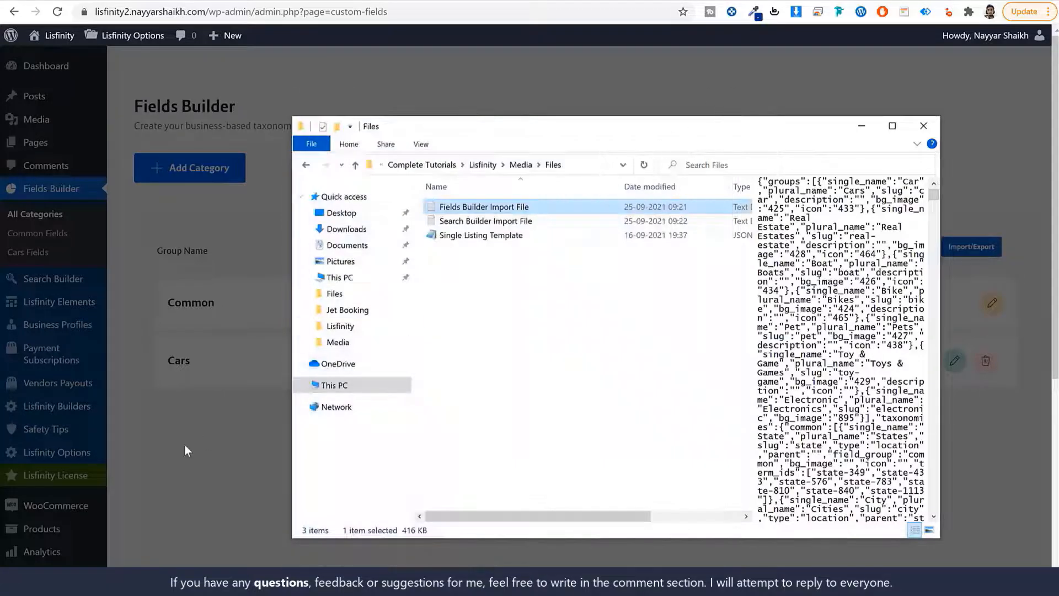
left_click(204, 430)
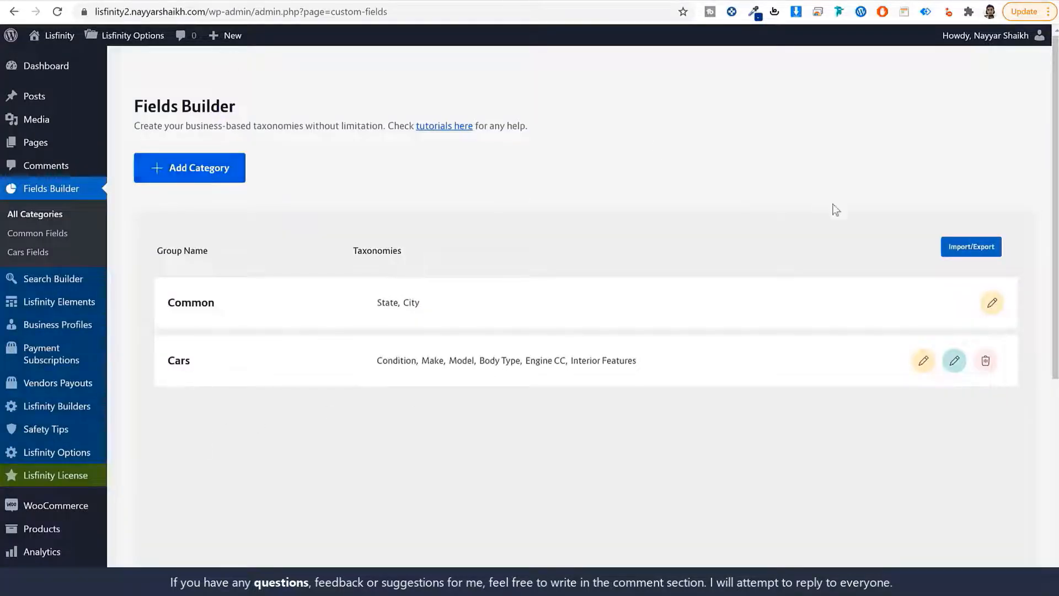
Paste the copied JSON into Import Fields, import it with the override confirmed, and close the dialog
left_click(987, 246)
left_click(622, 330)
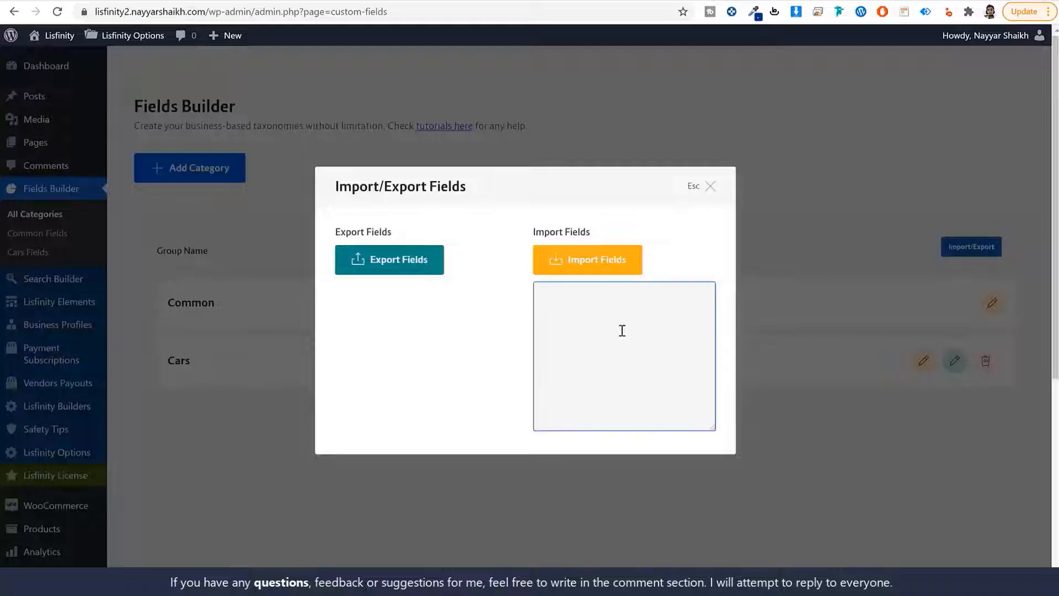
key("ctrl+v")
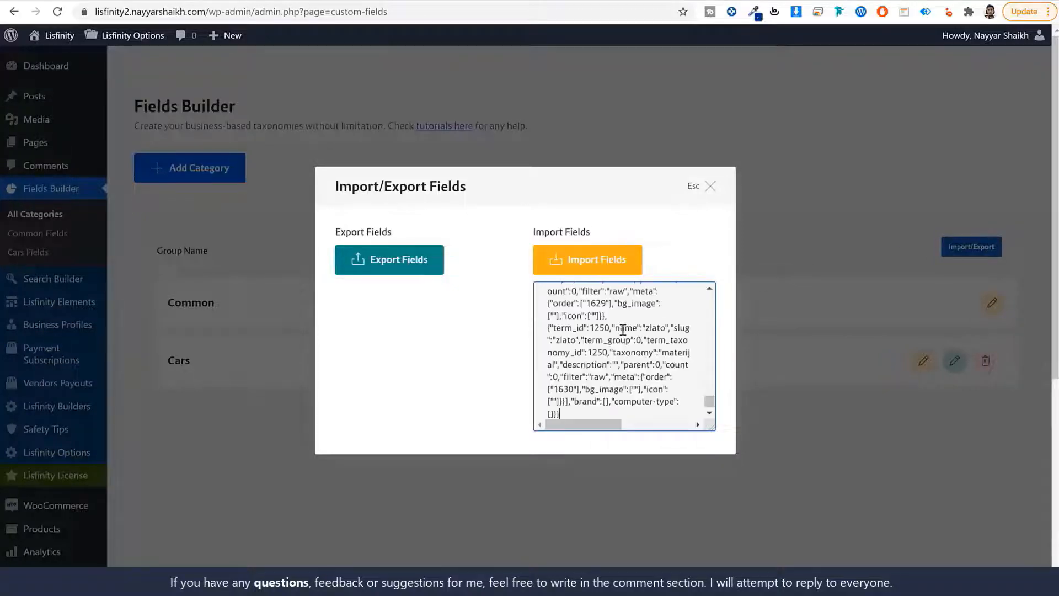
scroll(632, 390, "up", 10)
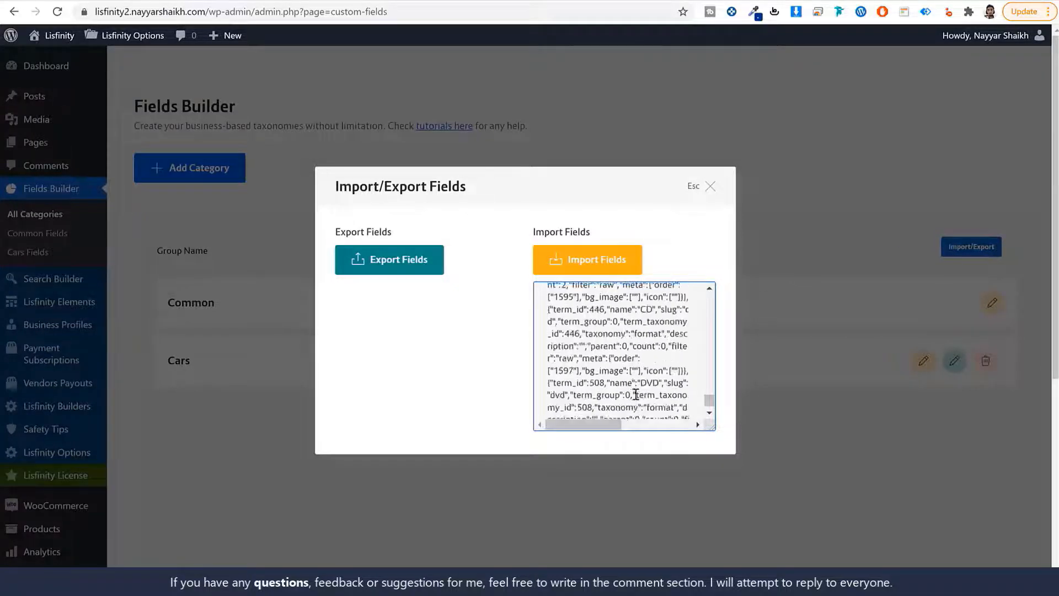
left_click(583, 264)
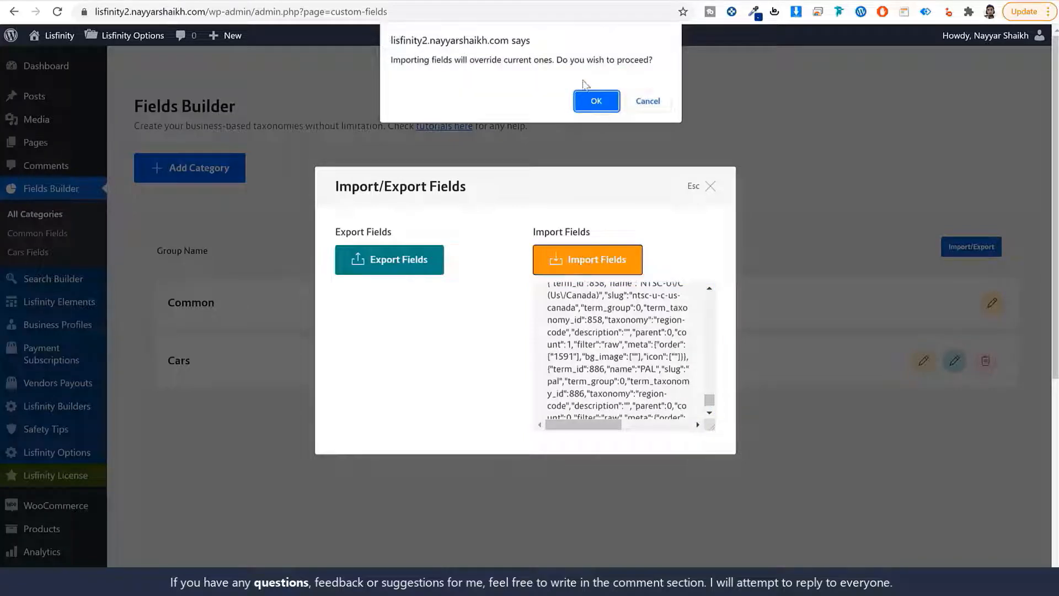
left_click(597, 102)
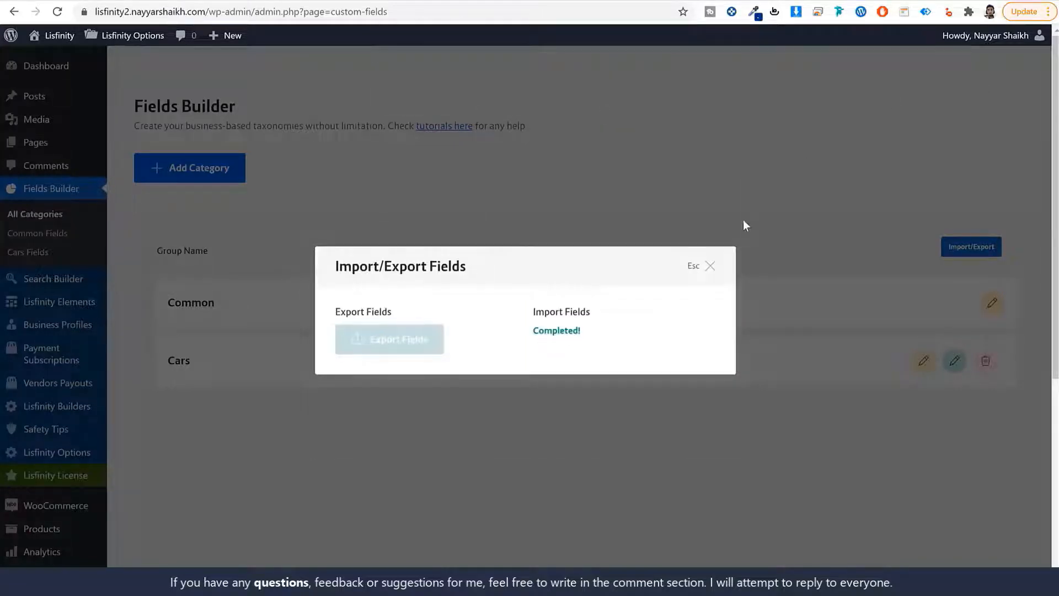
left_click(710, 268)
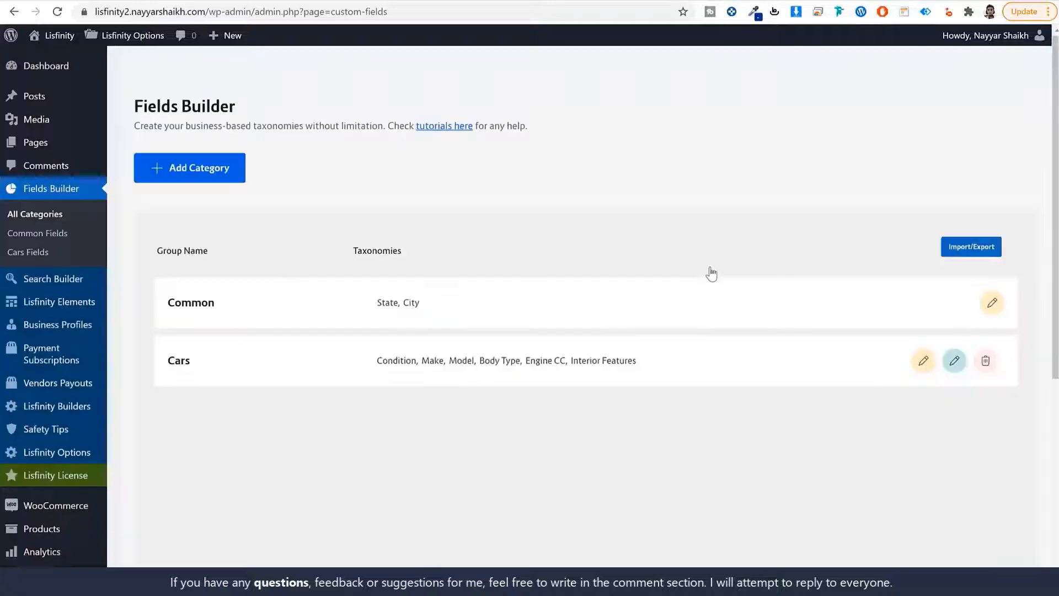
Reload Fields Builder to review the imported Car taxonomies, then go to Search Builder
left_click(57, 12)
scroll(610, 326, "down", 2)
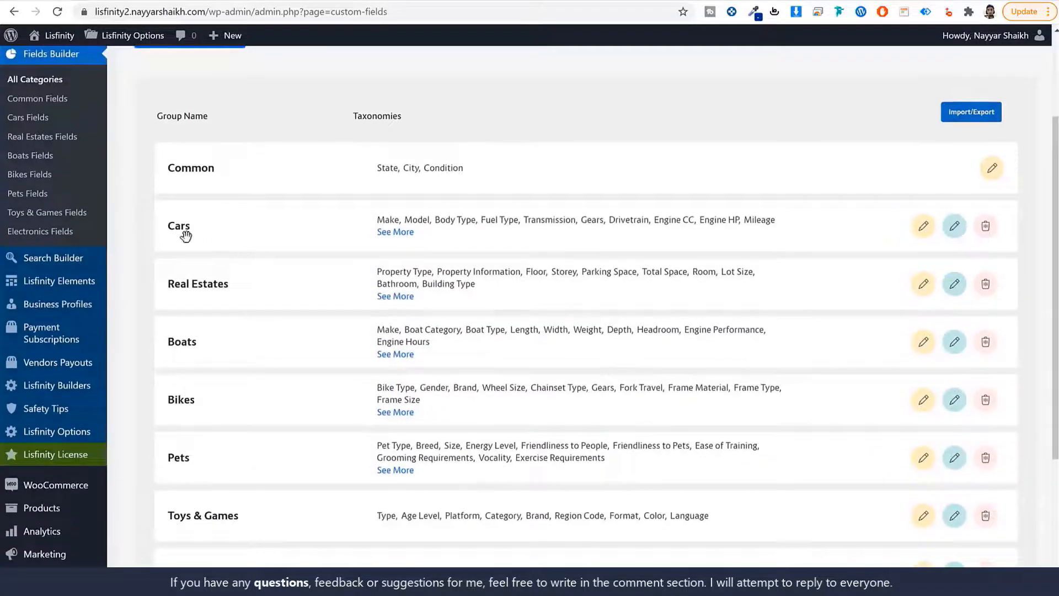
scroll(217, 300, "down", 4)
scroll(220, 305, "up", 5)
scroll(229, 315, "up", 1)
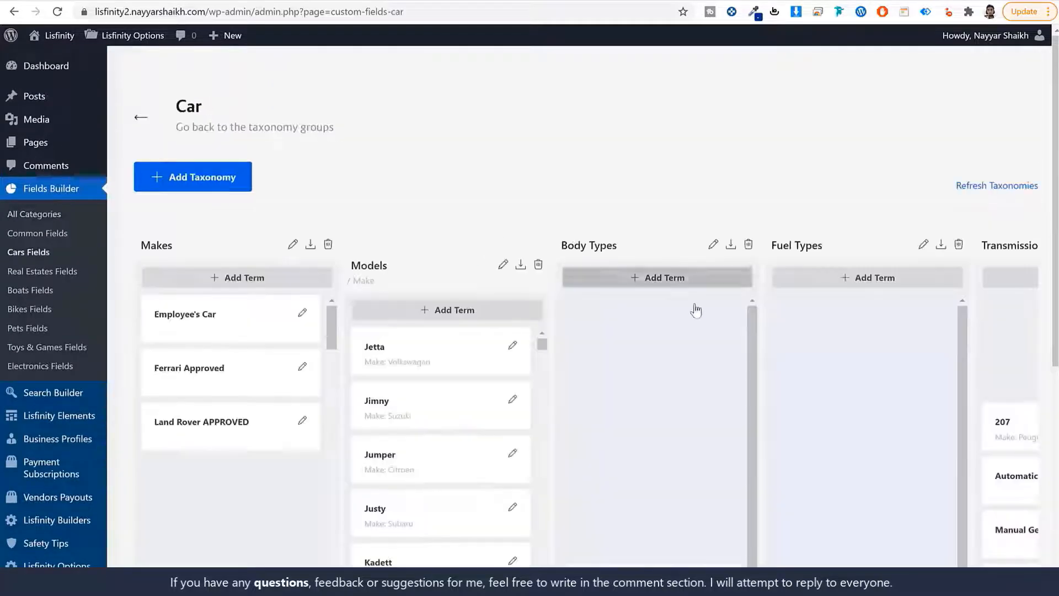
key("ctrl+minus")
key("ctrl+minus")
key("ctrl+minus")
key("ctrl+minus")
key("ctrl+minus")
key("ctrl+minus")
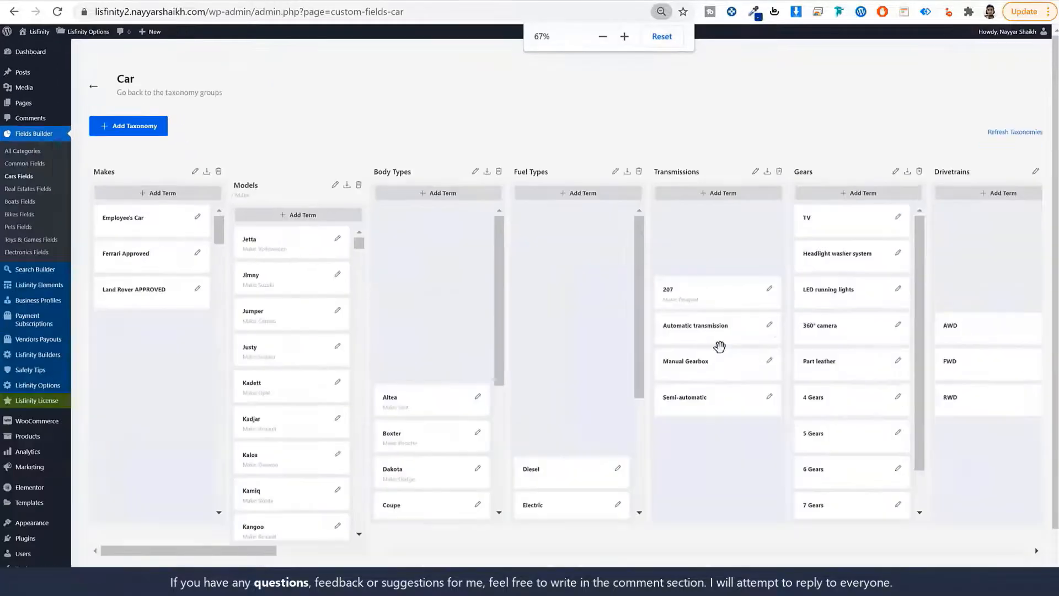
left_click_drag(231, 291, 204, 298)
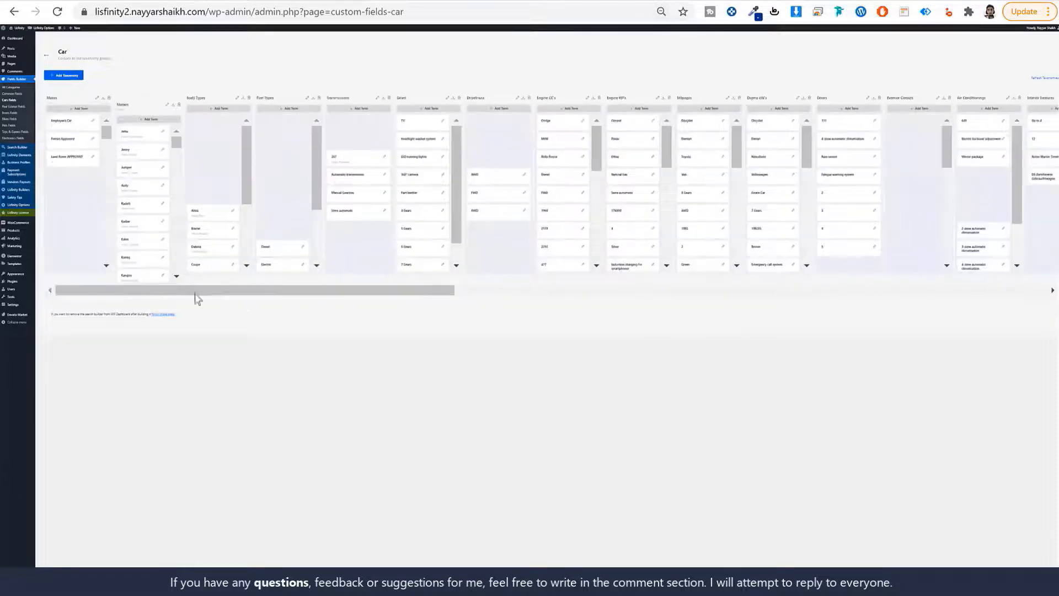
key("ctrl+plus")
key("ctrl+plus")
key("ctrl+plus")
key("ctrl+plus")
key("ctrl+plus")
key("ctrl+plus")
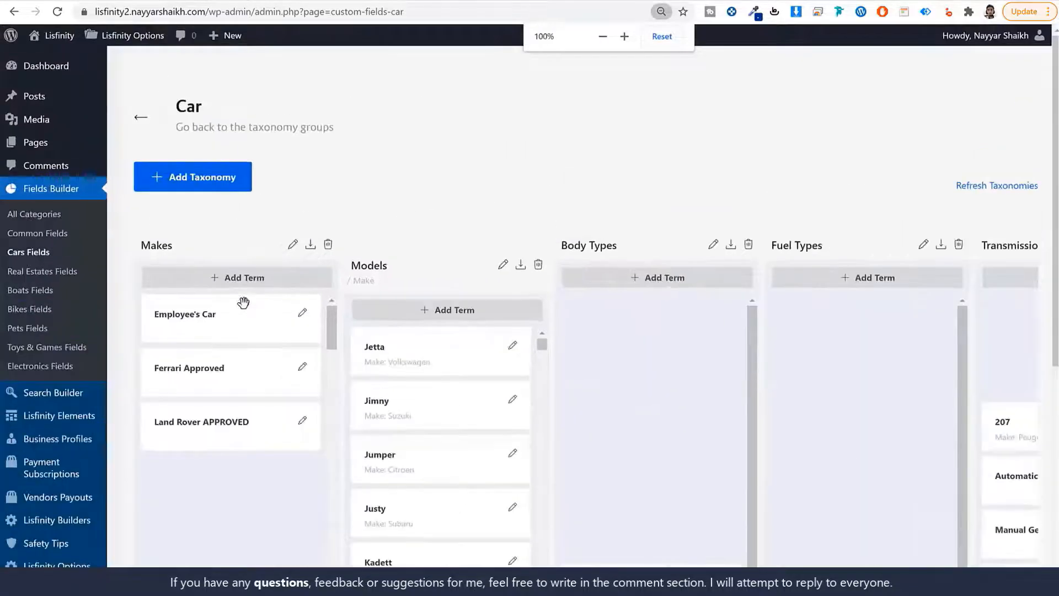
left_click(82, 397)
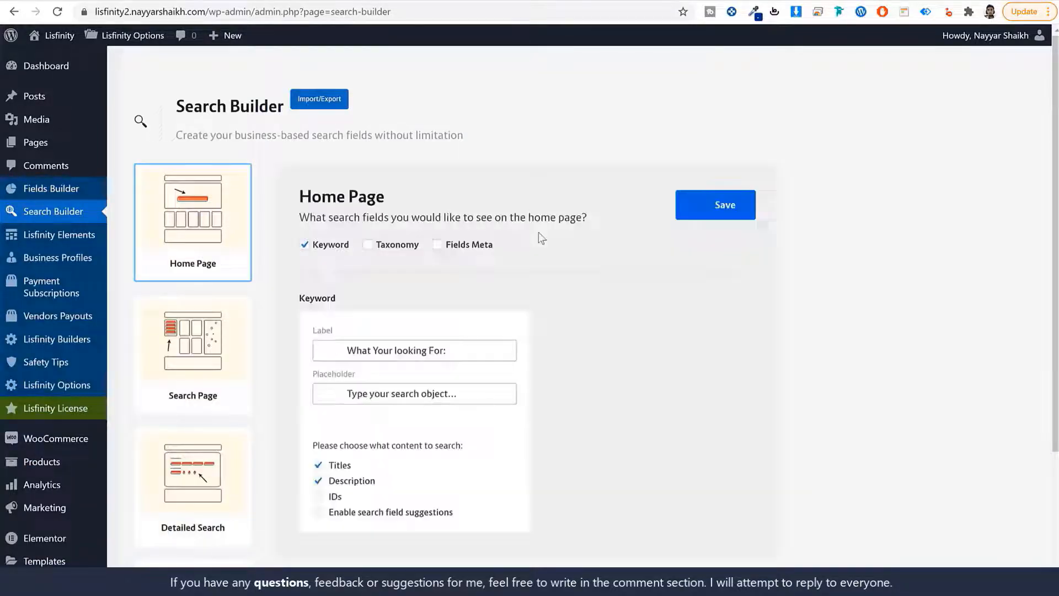
View the Car niche under Single Page Group Fields and scroll through its taxonomy list
scroll(257, 460, "down", 3)
left_click(219, 467)
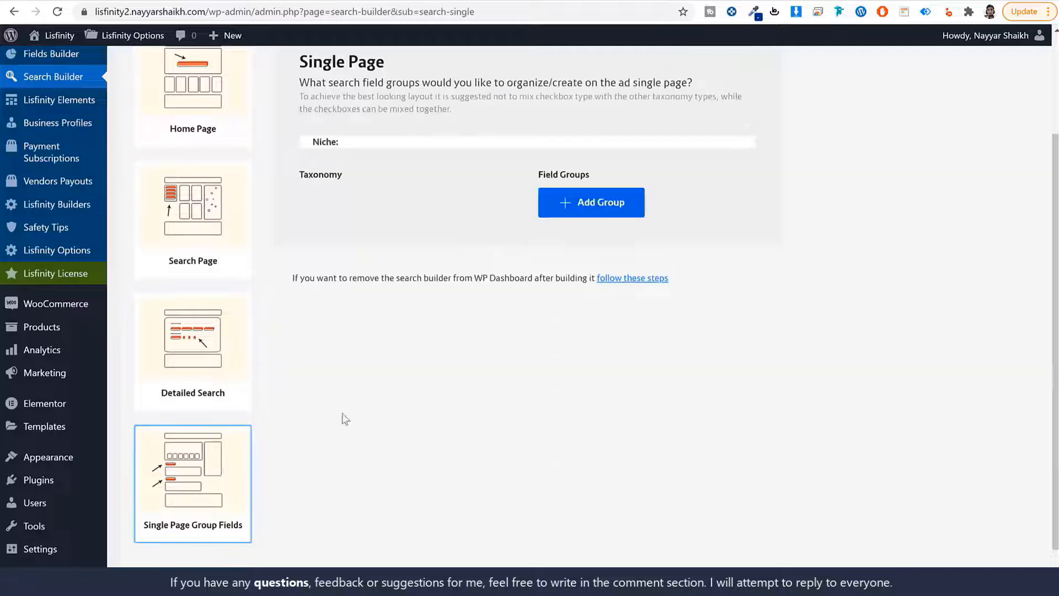
scroll(342, 419, "up", 3)
left_click(426, 298)
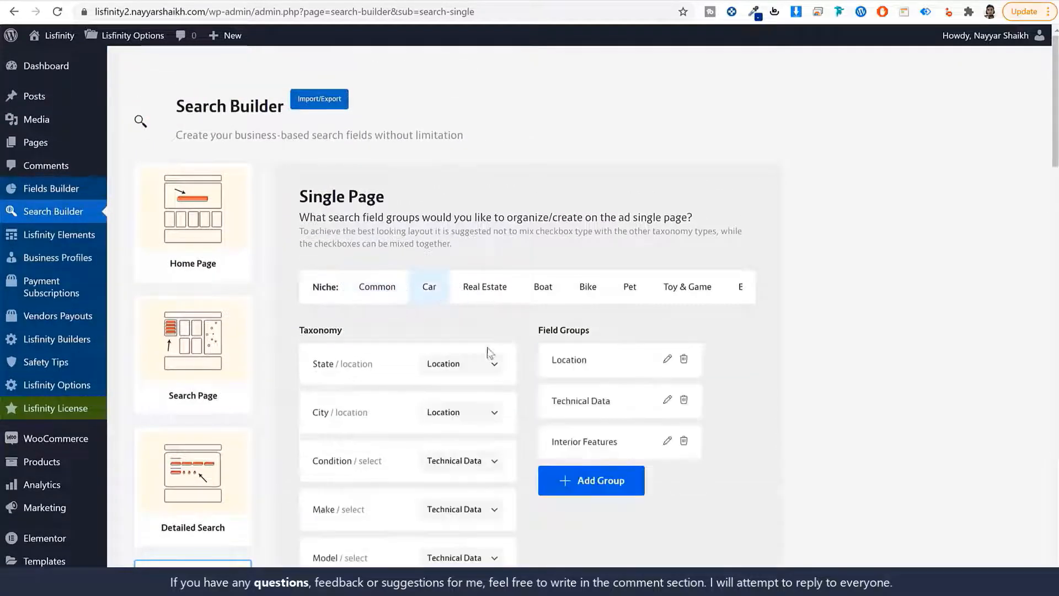
scroll(487, 353, "down", 15)
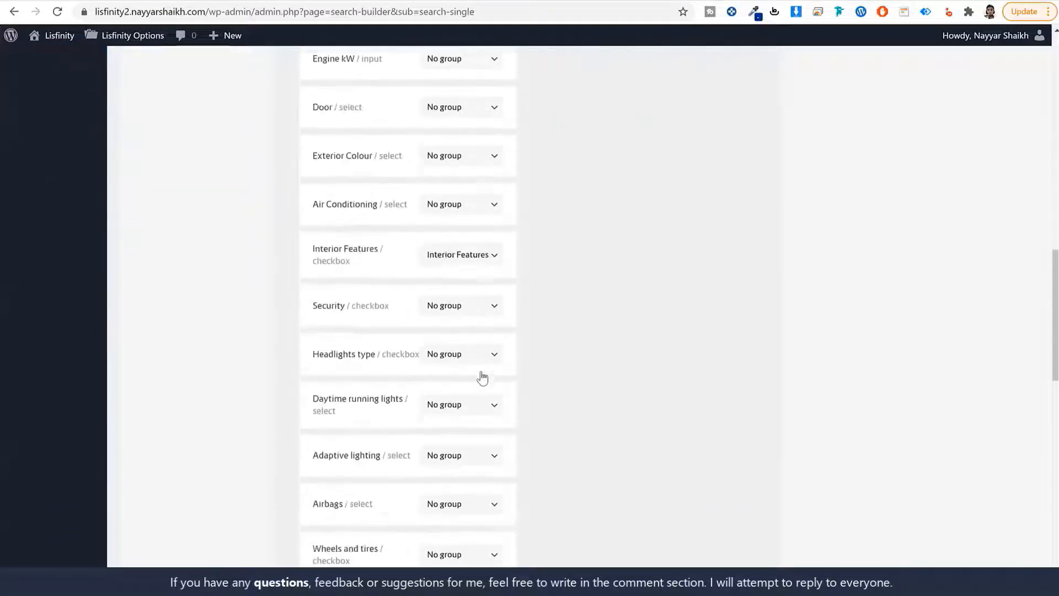
scroll(482, 378, "down", 15)
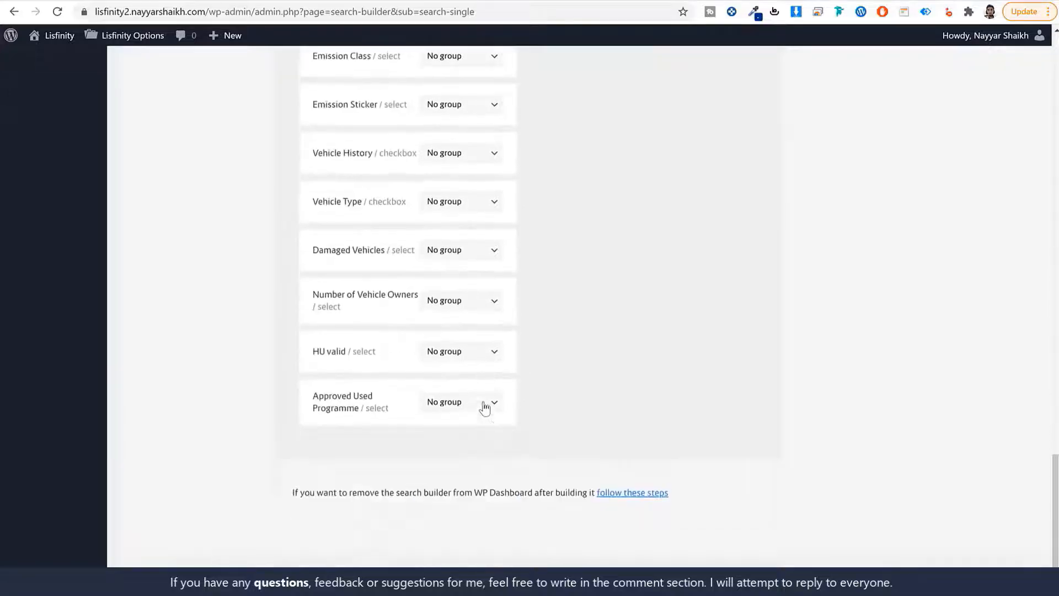
scroll(484, 408, "up", 20)
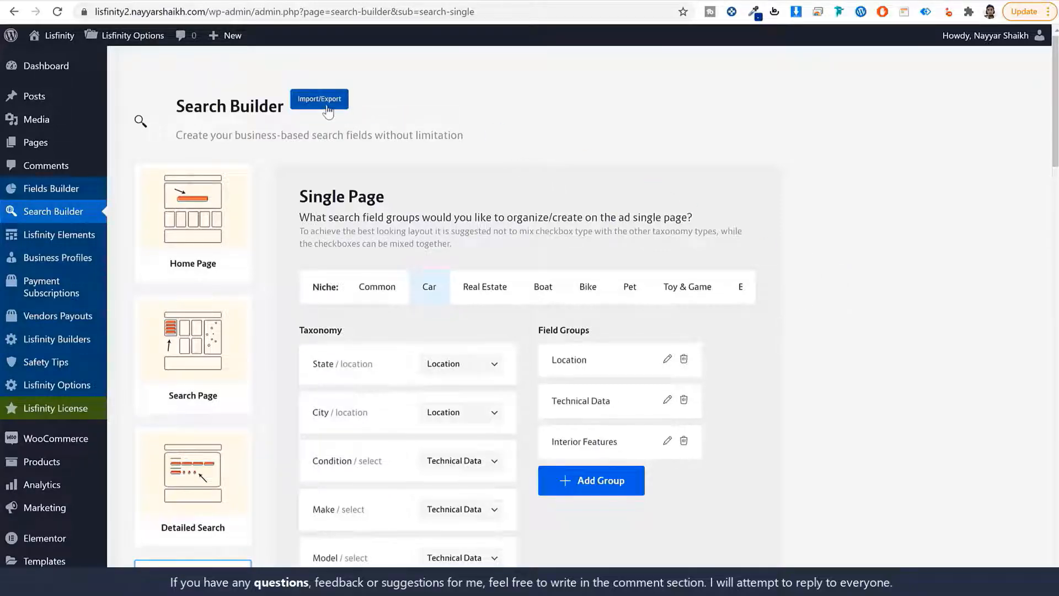
Copy all the JSON text from the Search Builder Import File in Notepad
left_click(324, 104)
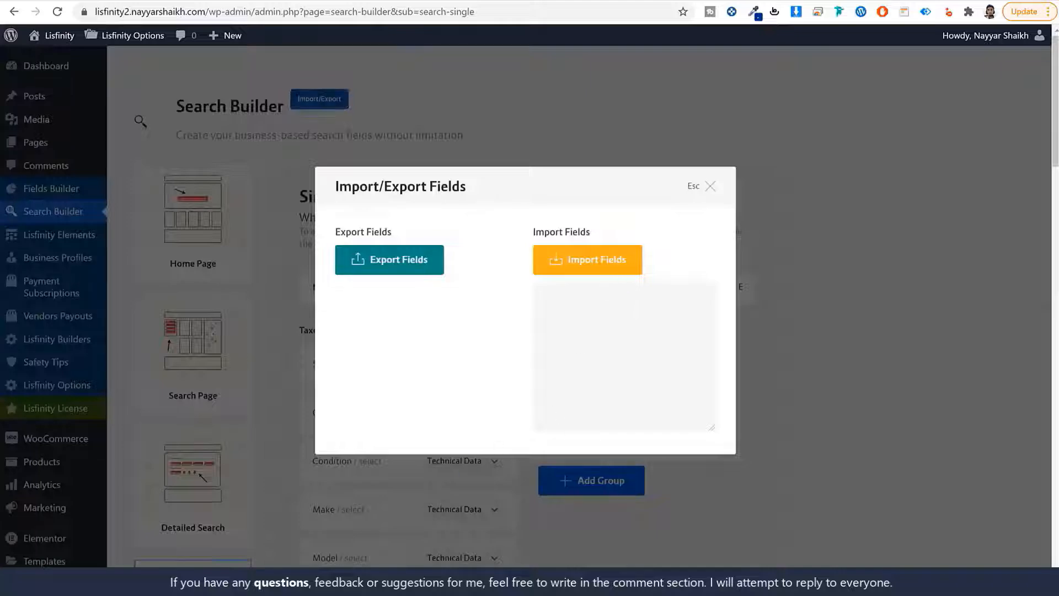
key("alt+Tab")
left_click(485, 221)
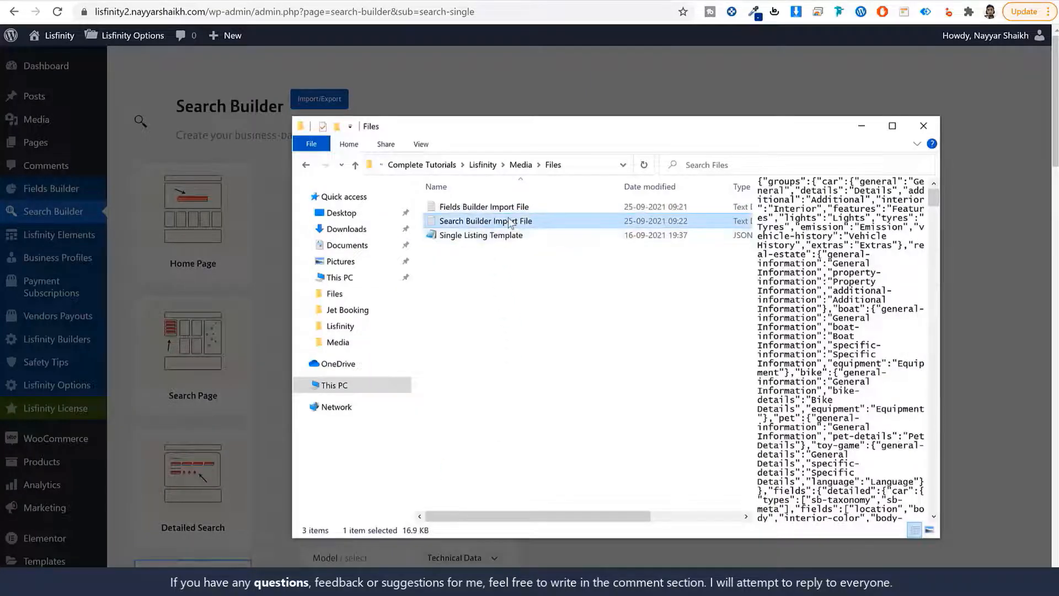
double_click(510, 221)
key("ctrl+a")
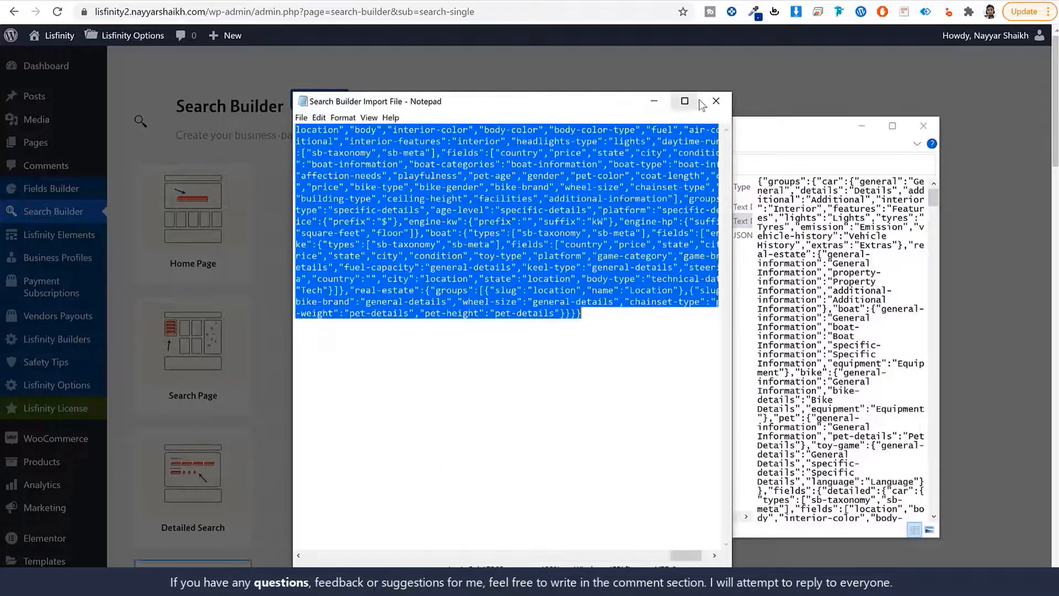
left_click(715, 101)
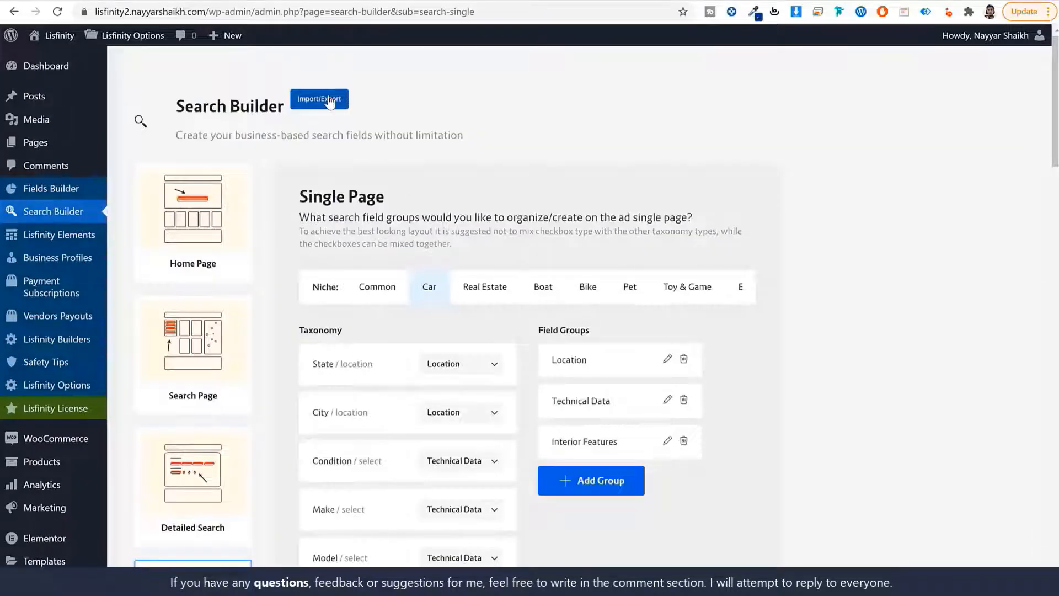
Paste the JSON into the Search Builder Import Fields box, import with override confirmed, and close
left_click(320, 100)
left_click(664, 338)
key("ctrl+v")
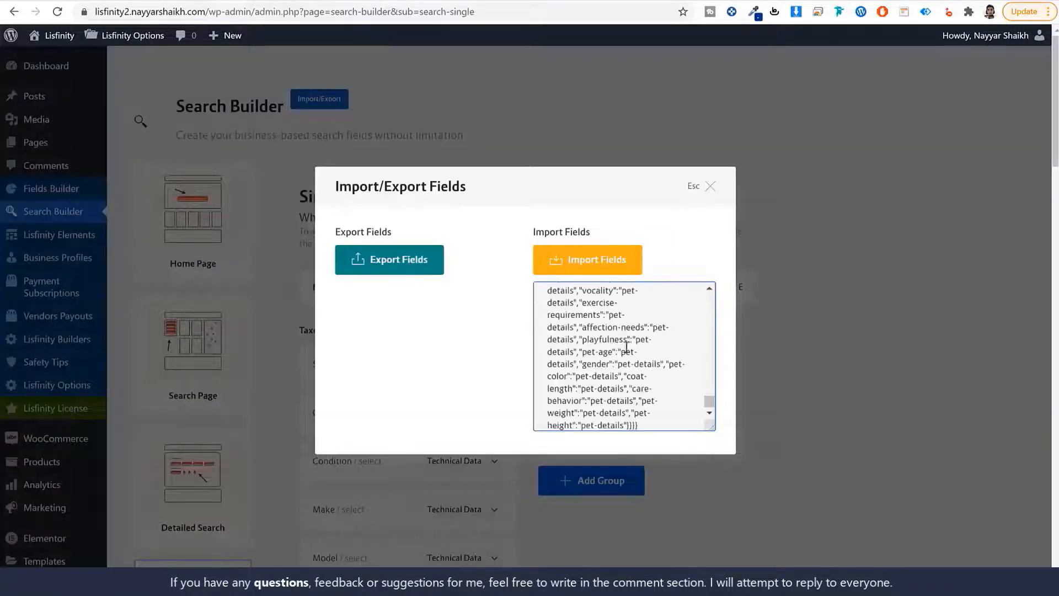
left_click(598, 270)
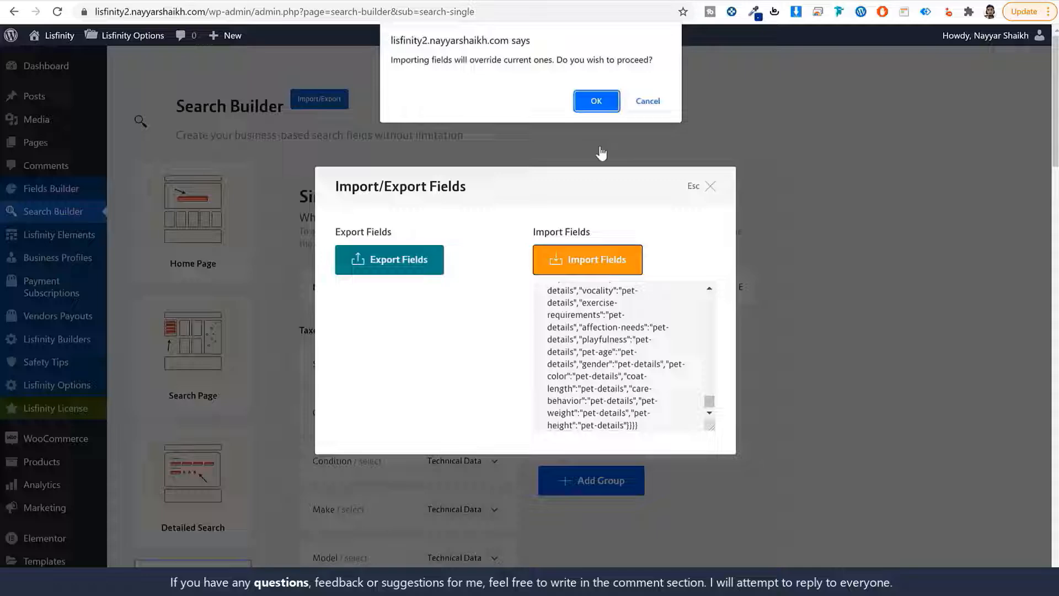
left_click(598, 101)
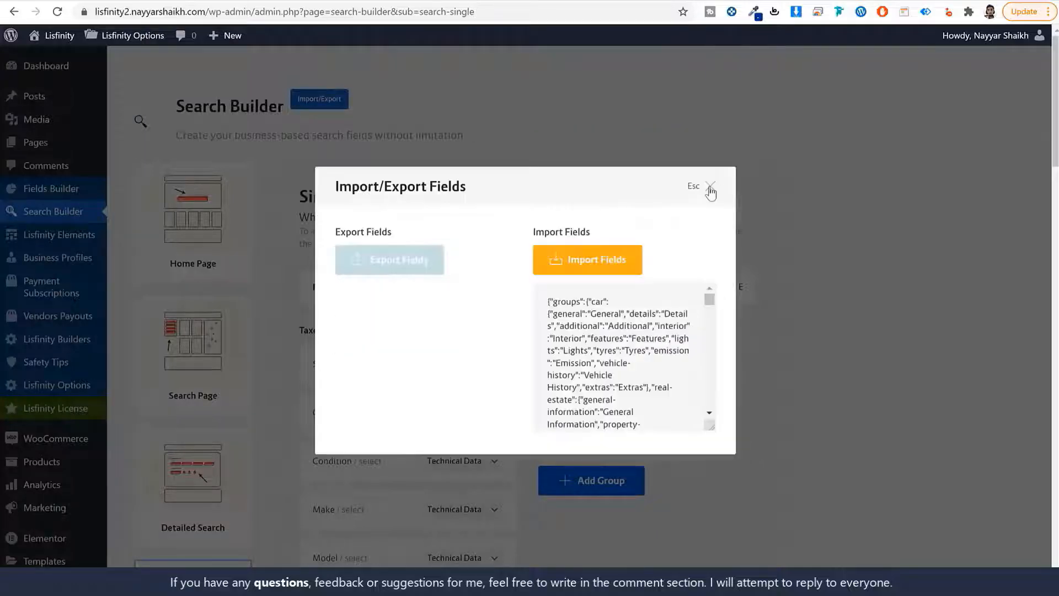
left_click(710, 188)
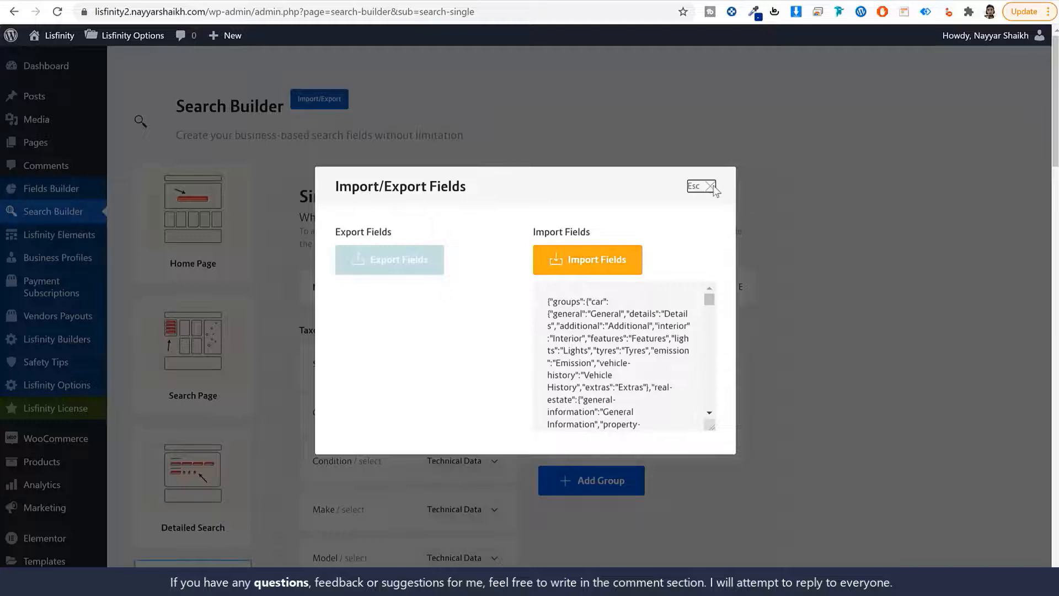
left_click(711, 187)
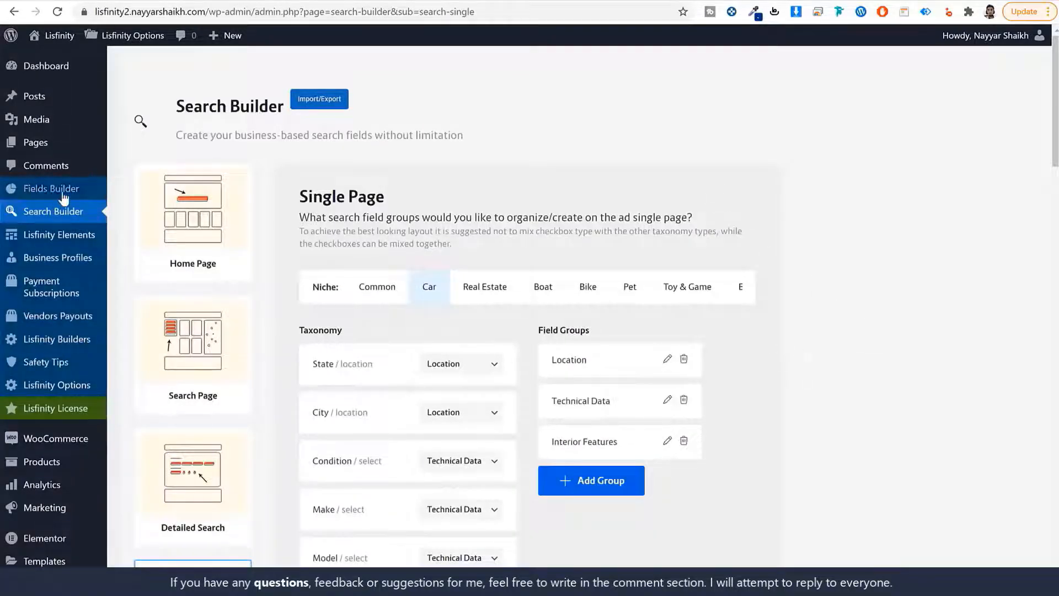
Review the demo site's 12-listing search page and return to the admin Fields Builder
left_click(101, 191)
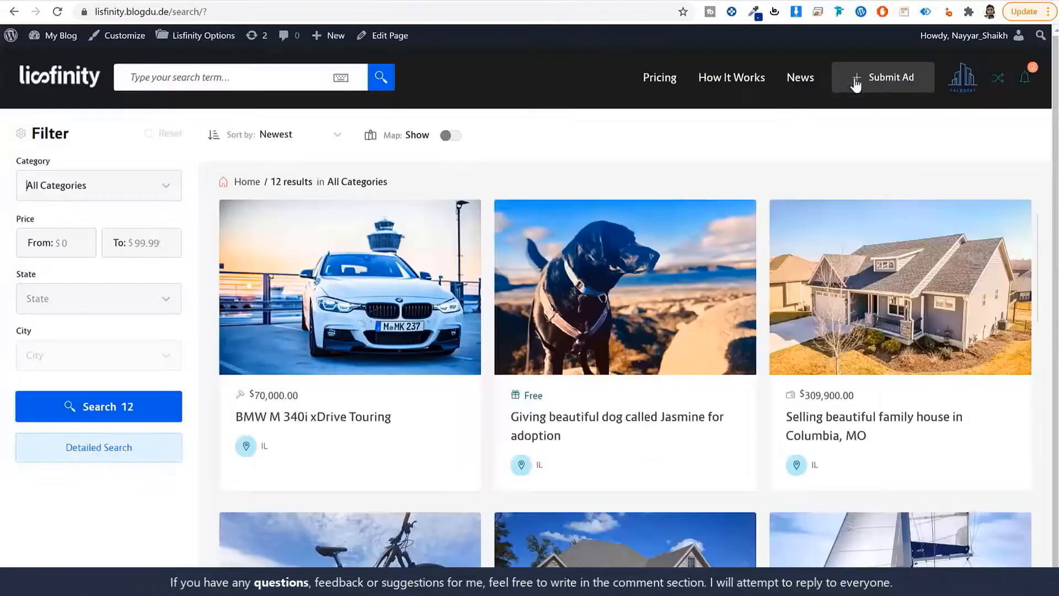
left_click(957, 82)
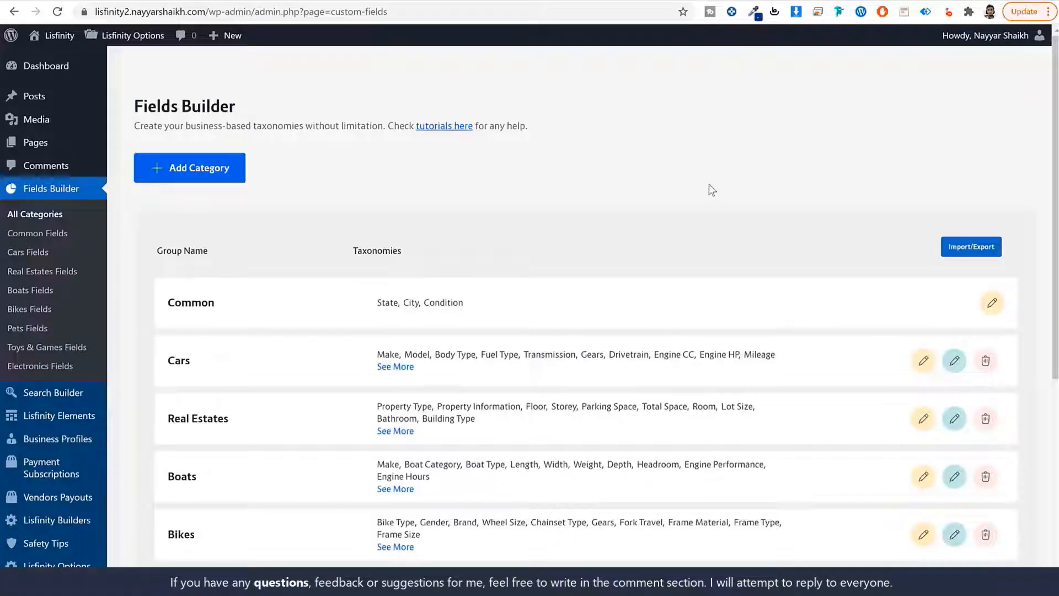
Show the admin Pages list with its seven pages, Cart through Shop
left_click(34, 147)
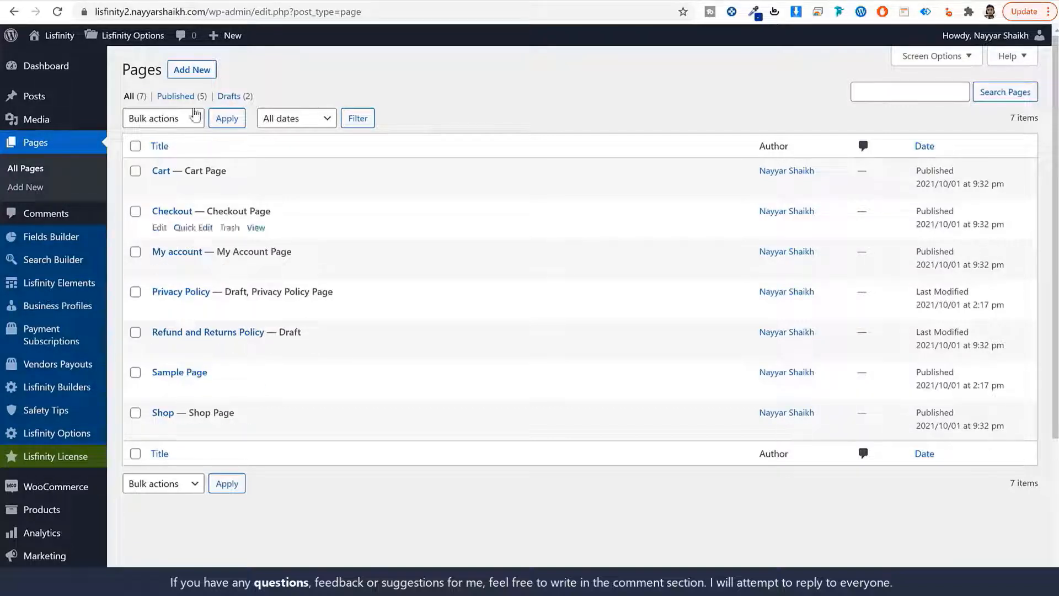
Create and publish a new page titled 'Login'
scroll(292, 331, "down", 3)
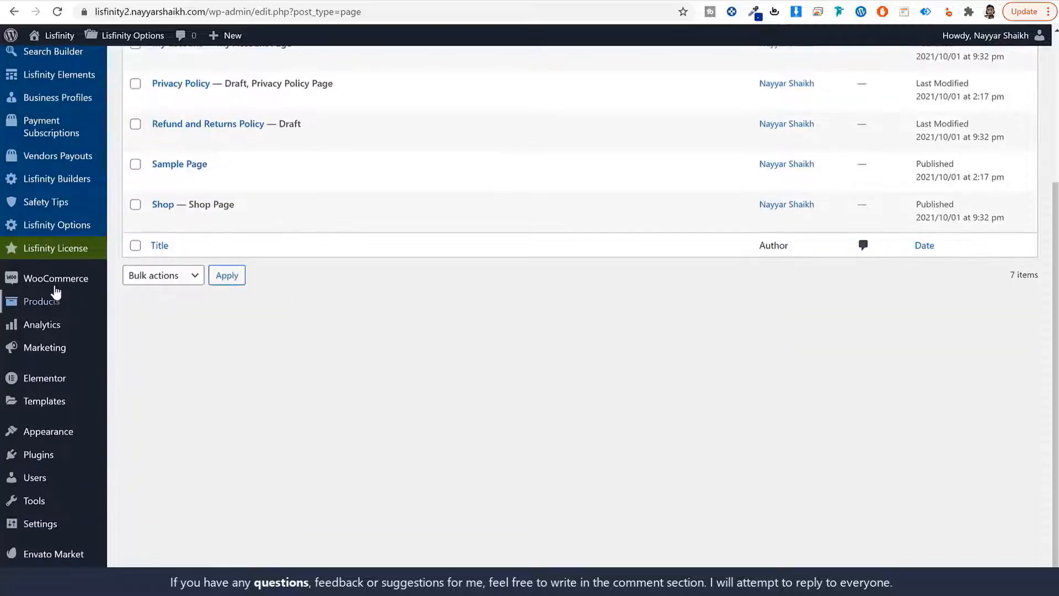
mouse_move(25, 282)
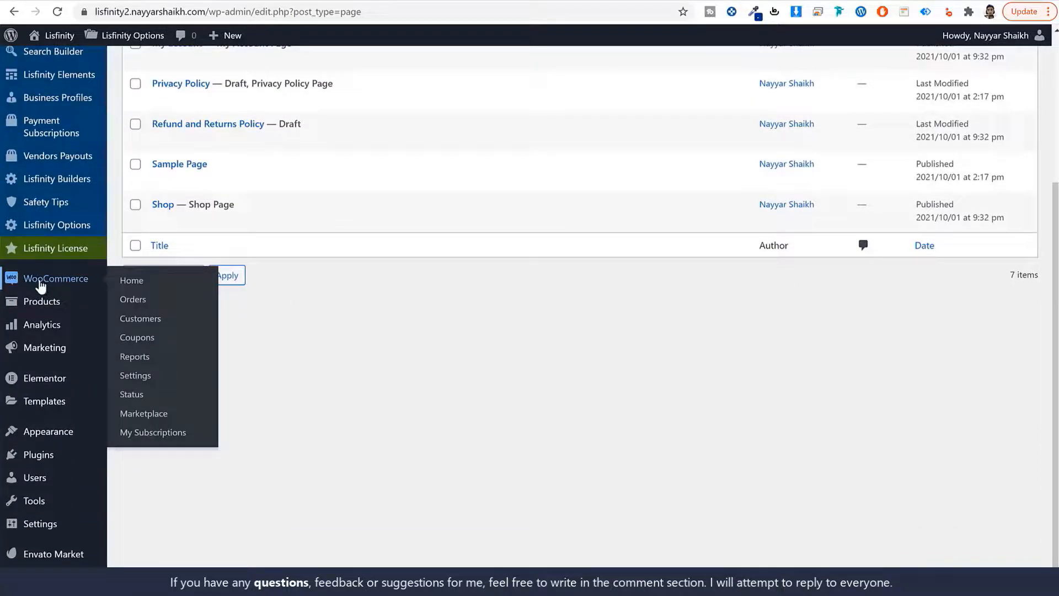
scroll(81, 283, "up", 4)
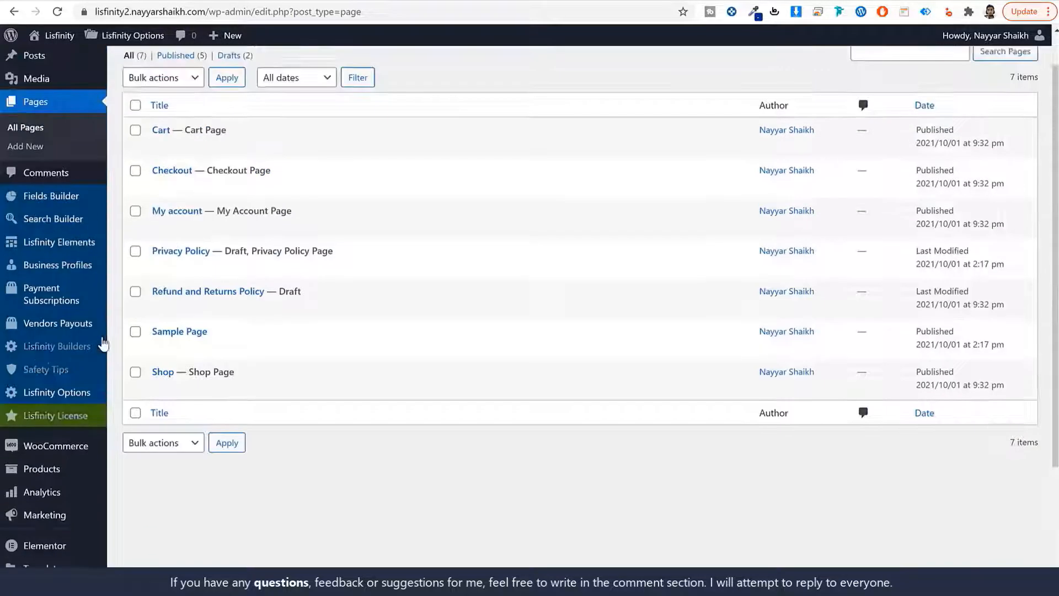
left_click(196, 75)
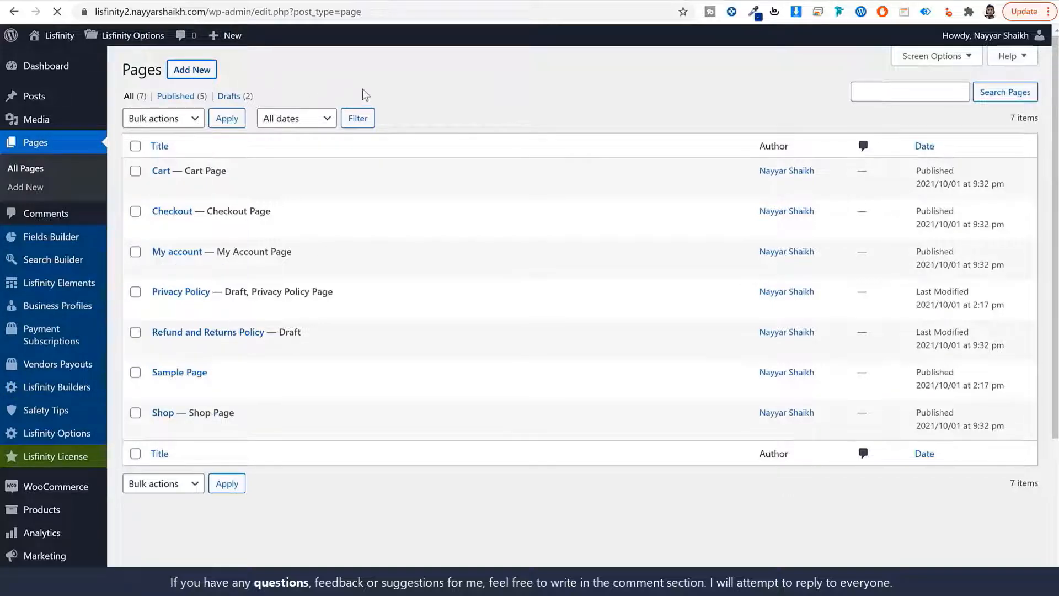
type("Login")
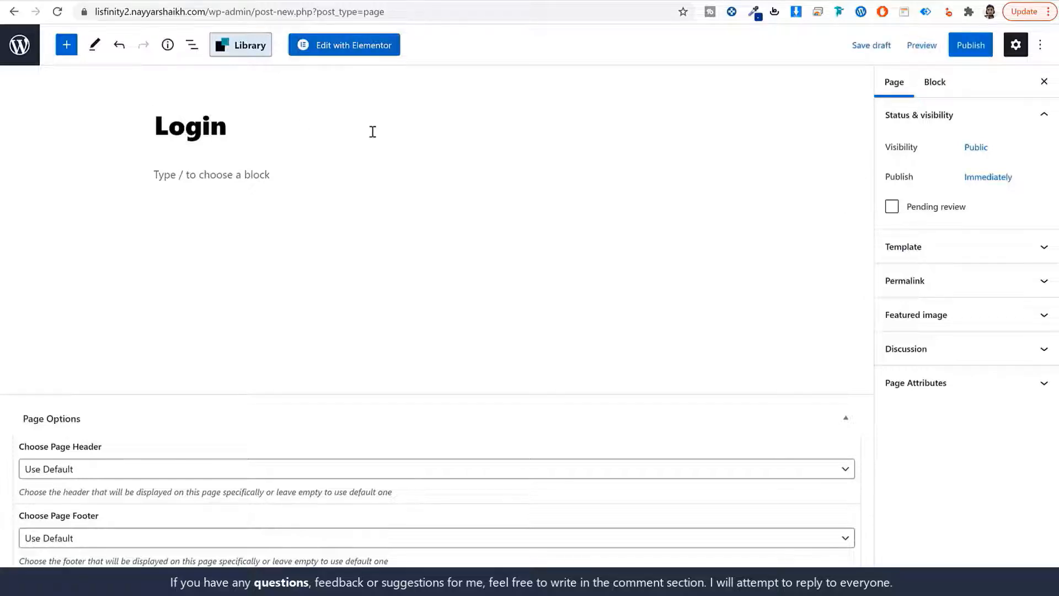
left_click(950, 54)
left_click(951, 54)
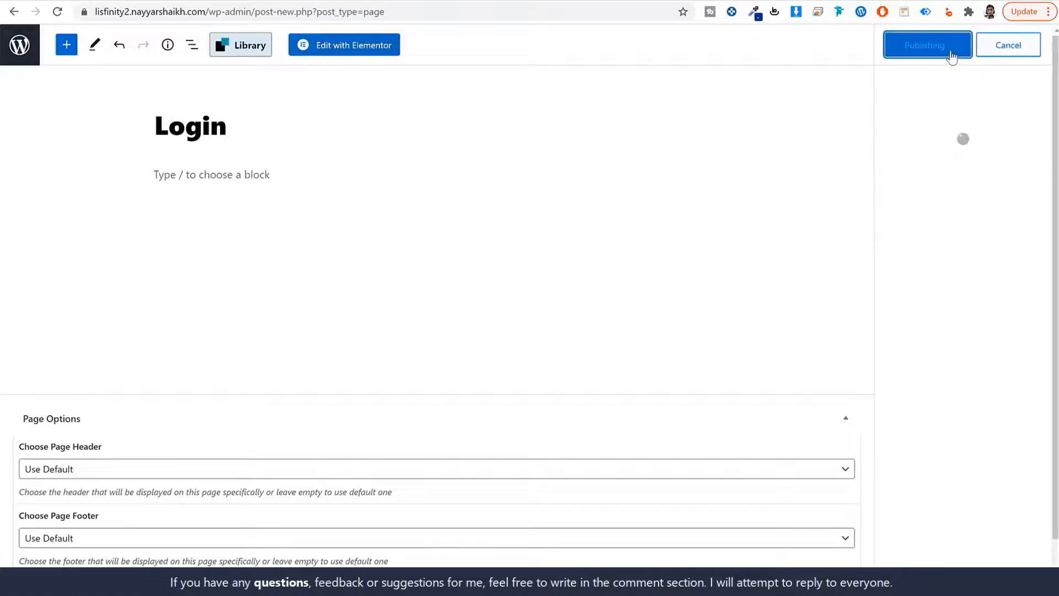
left_click(28, 57)
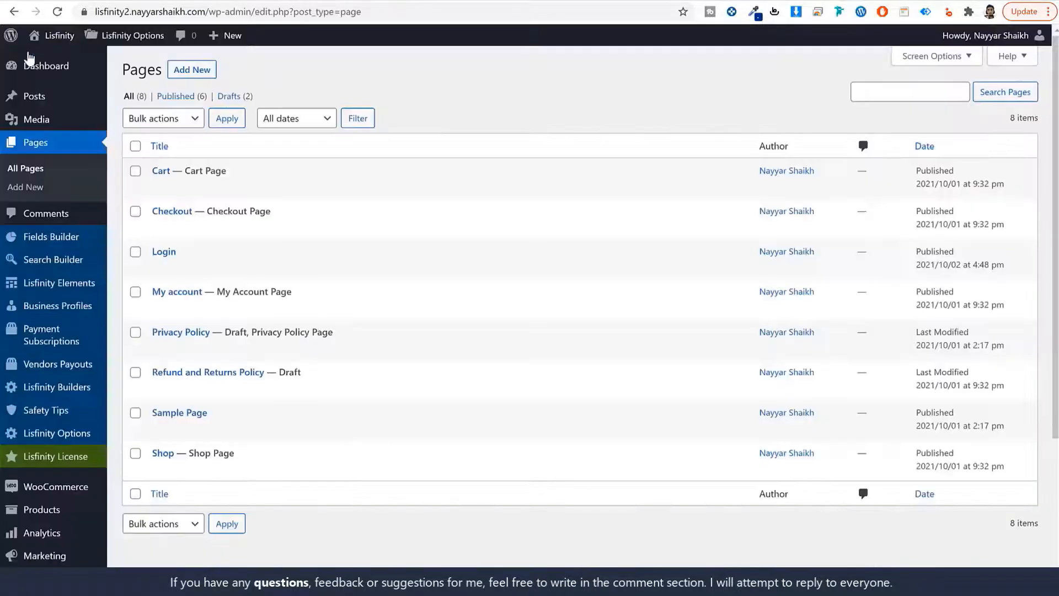
Create and publish a new page titled 'Register'
left_click(196, 70)
type("Re")
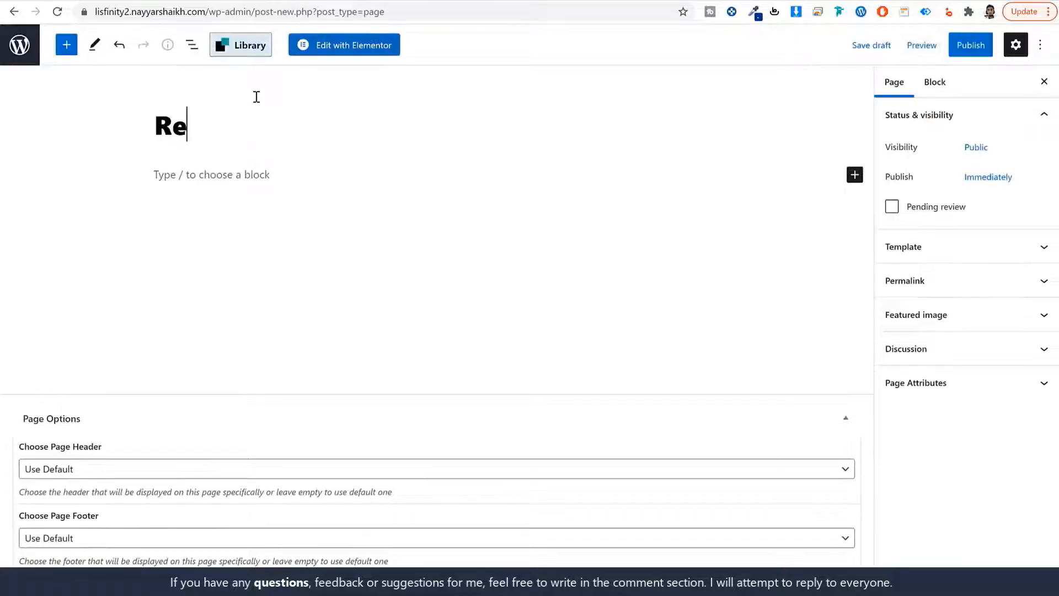
type("gister")
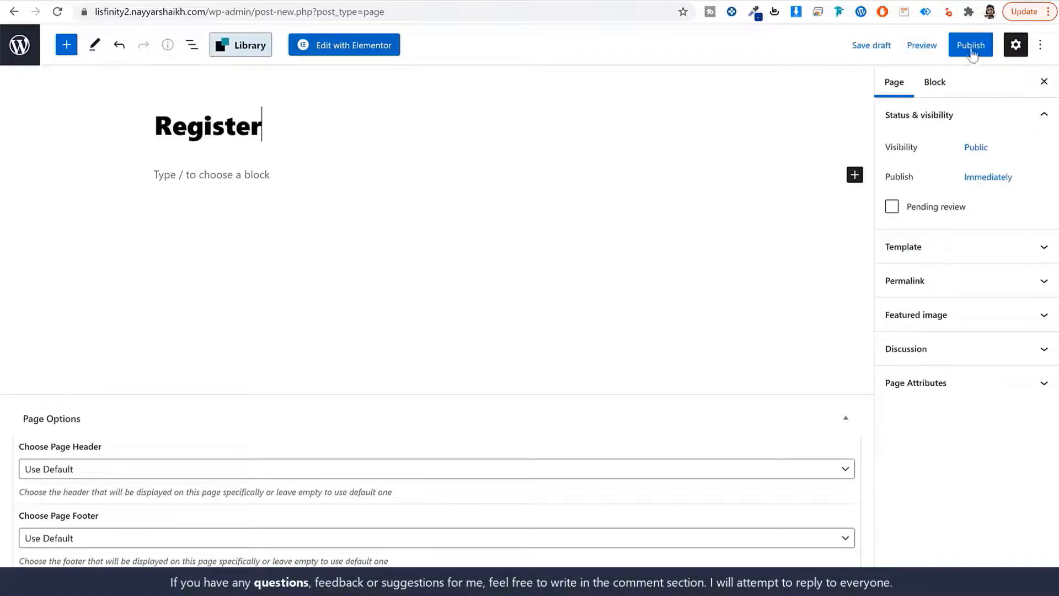
left_click(972, 54)
left_click(945, 46)
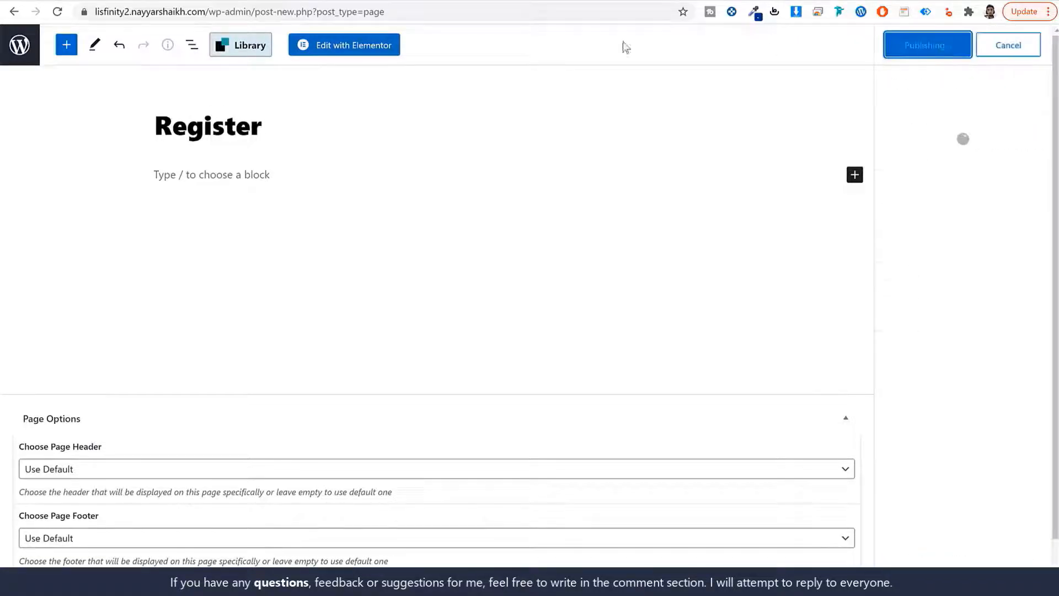
left_click(20, 52)
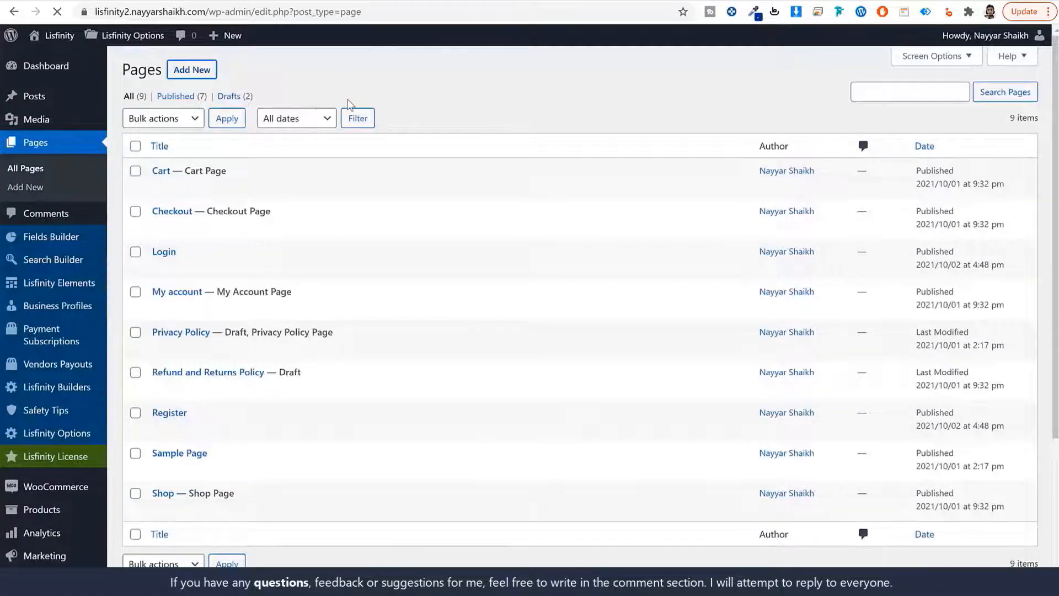
Create and publish a new page titled 'Password Reset'
type("Password ")
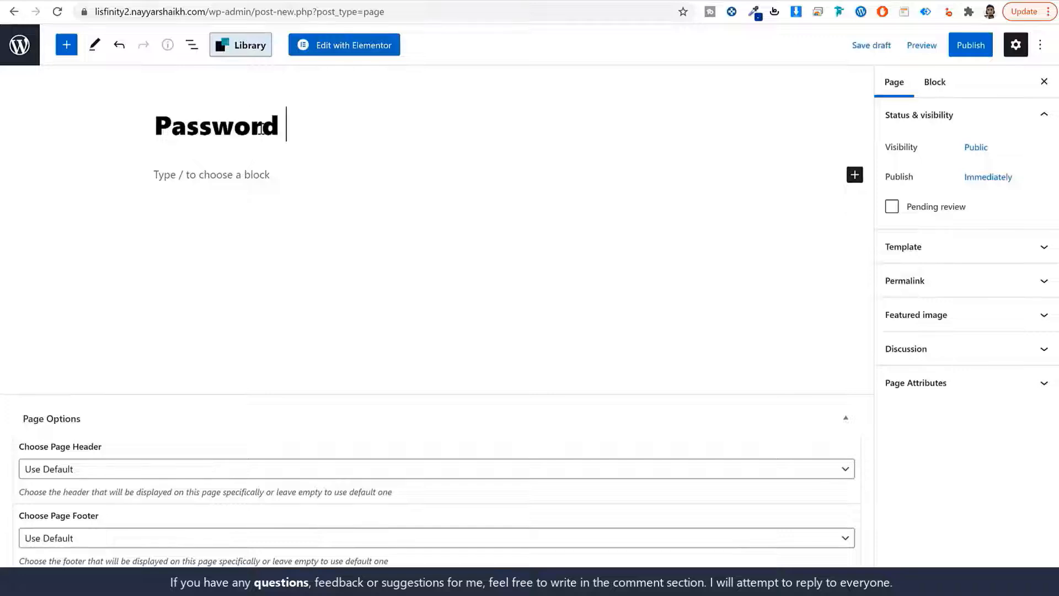
type("Res")
key("BackSpace")
key("BackSpace")
type("et")
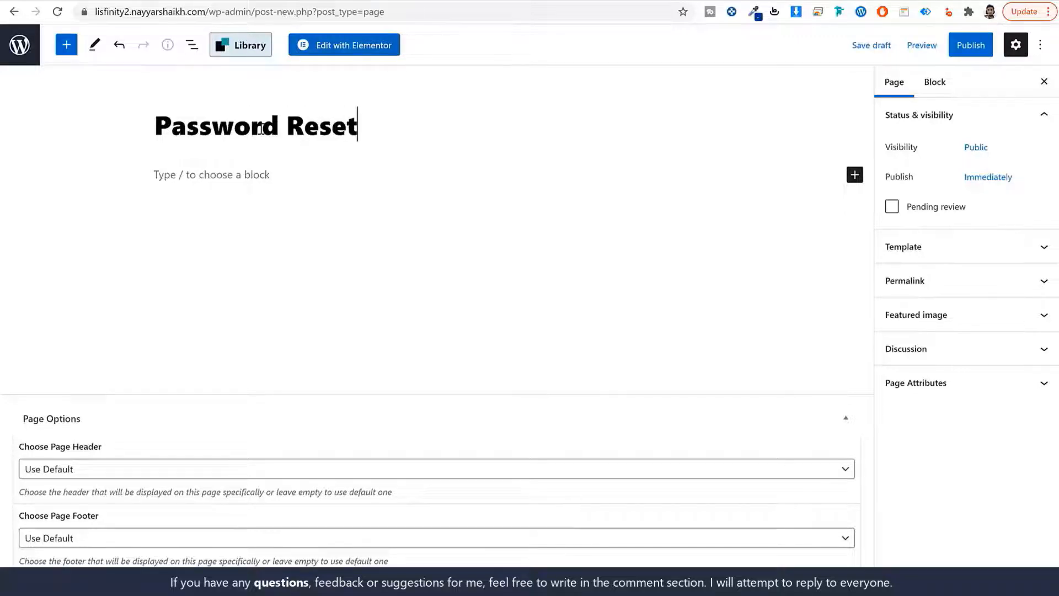
left_click(970, 44)
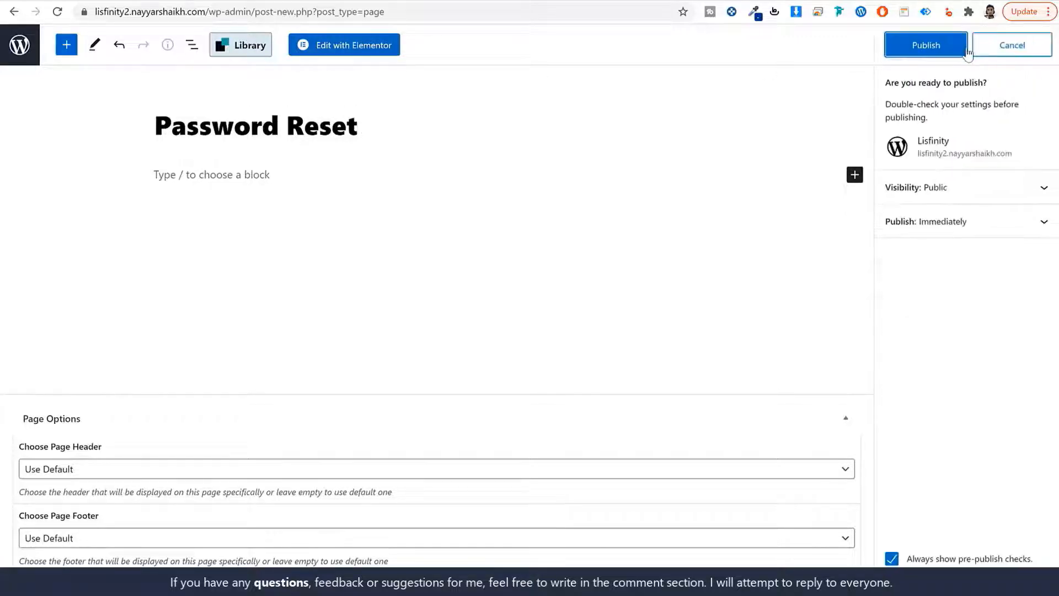
left_click(949, 49)
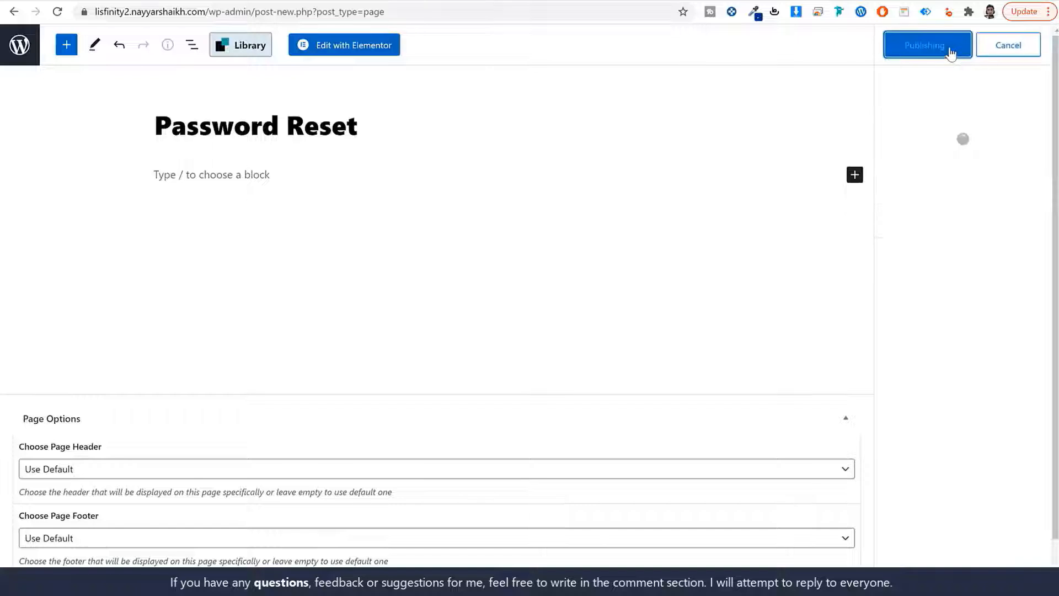
left_click(21, 57)
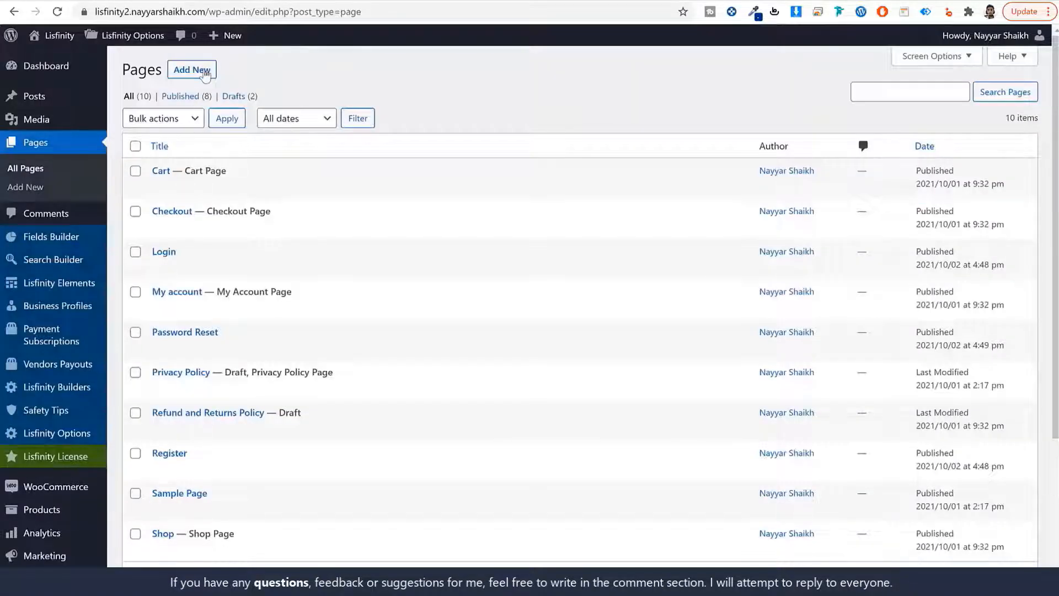
Create and publish a new page titled 'Search'
left_click(204, 73)
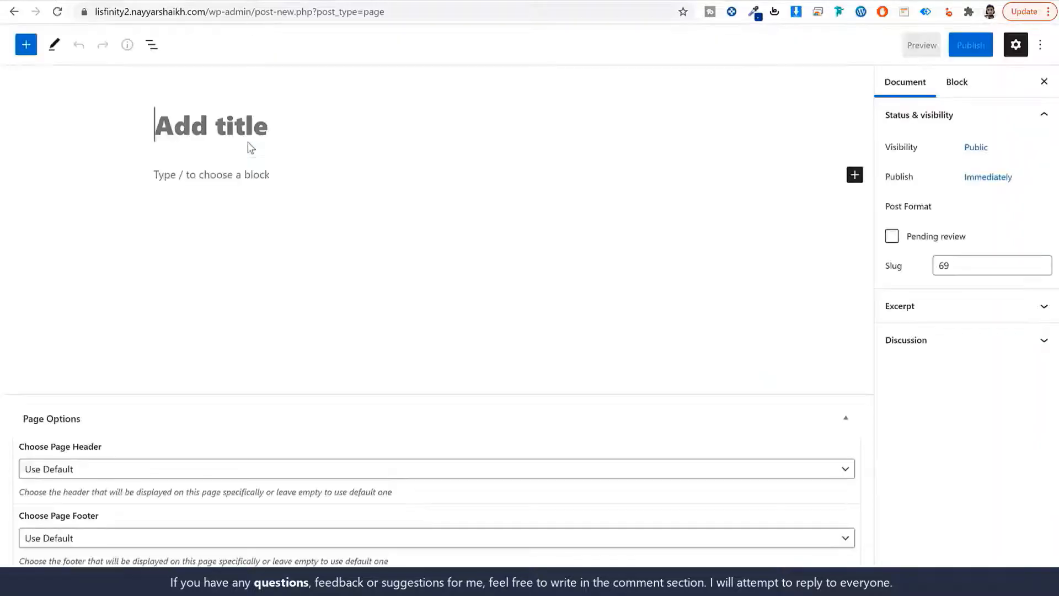
type("Search")
left_click(969, 44)
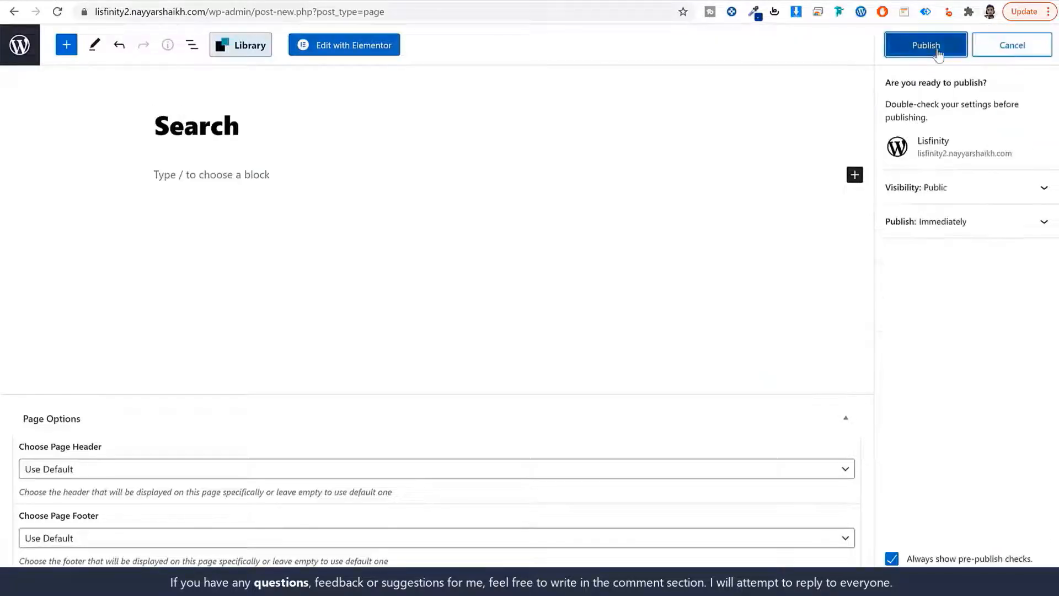
left_click(938, 53)
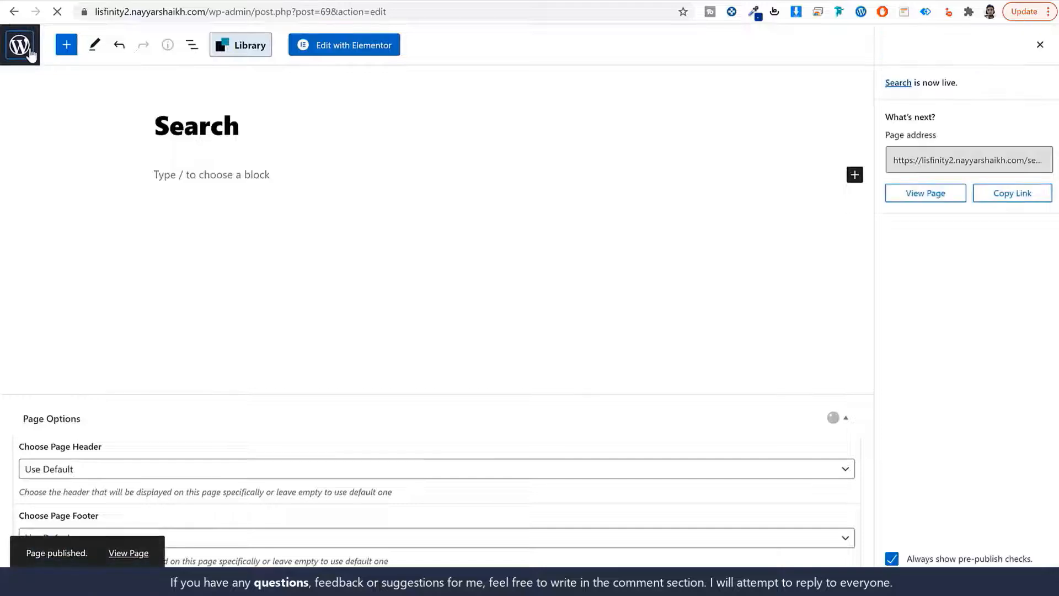
scroll(193, 349, "down", 3)
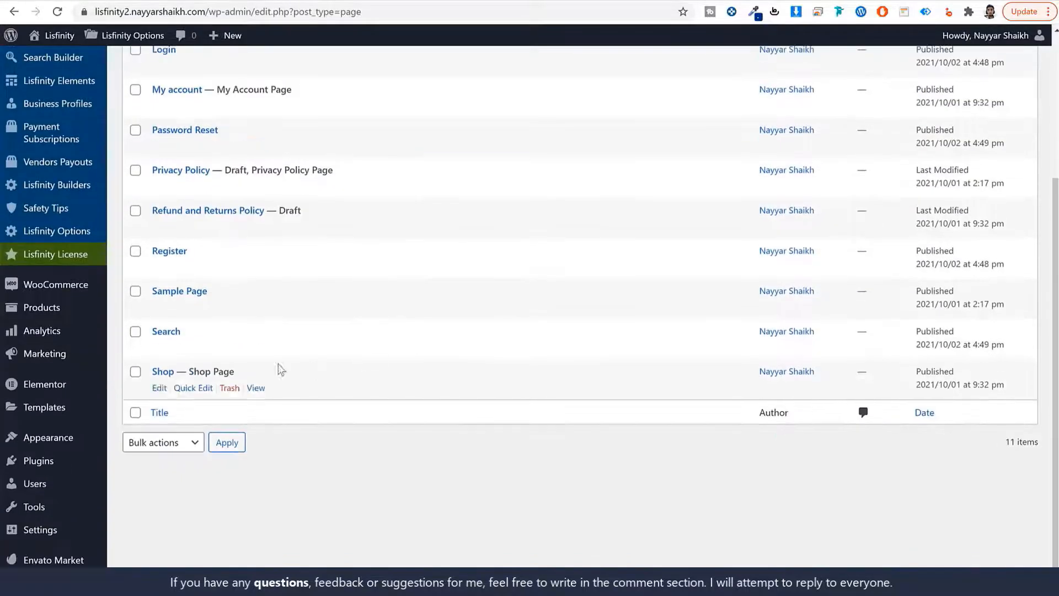
scroll(194, 363, "up", 4)
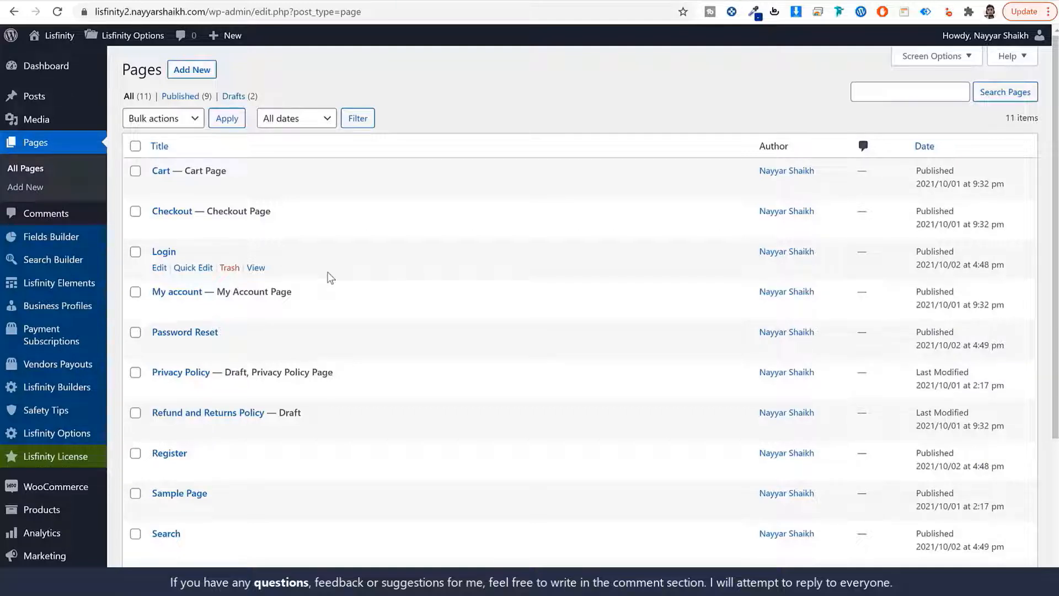
Create and publish a new page titled 'Author'
left_click(193, 70)
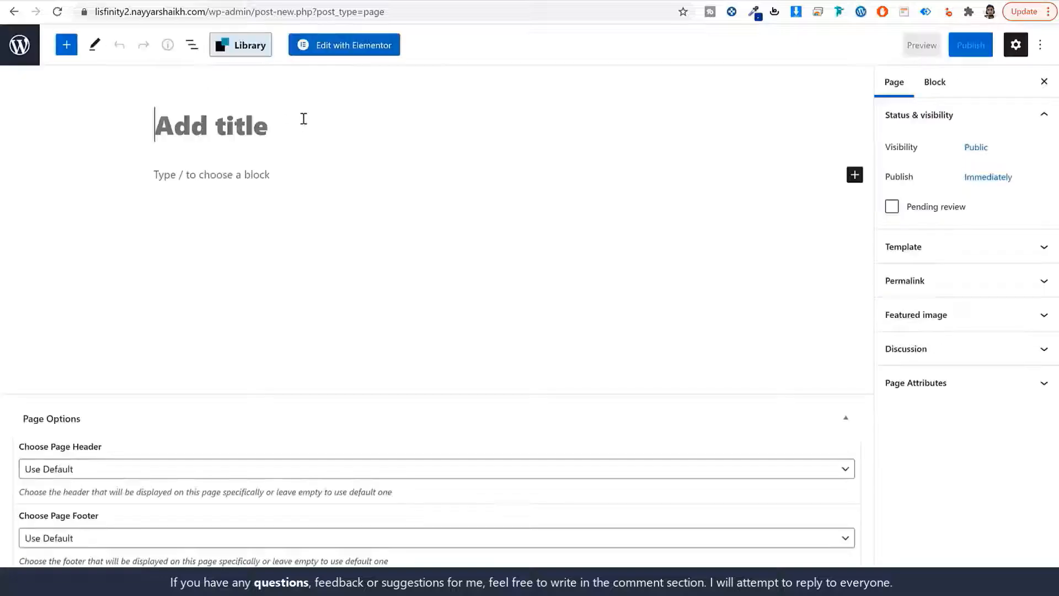
type("Author")
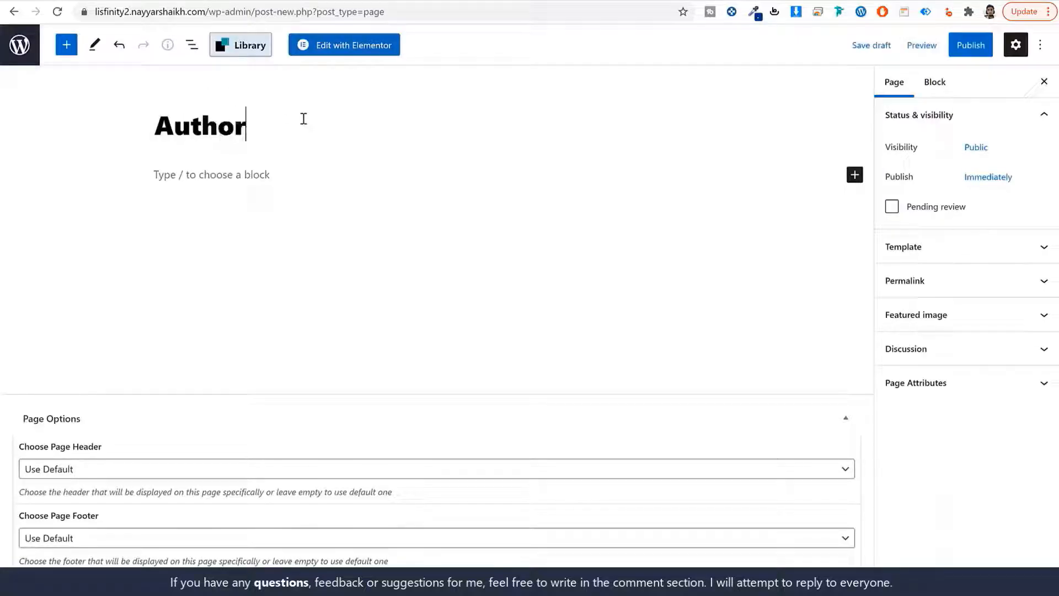
left_click(957, 48)
left_click(956, 50)
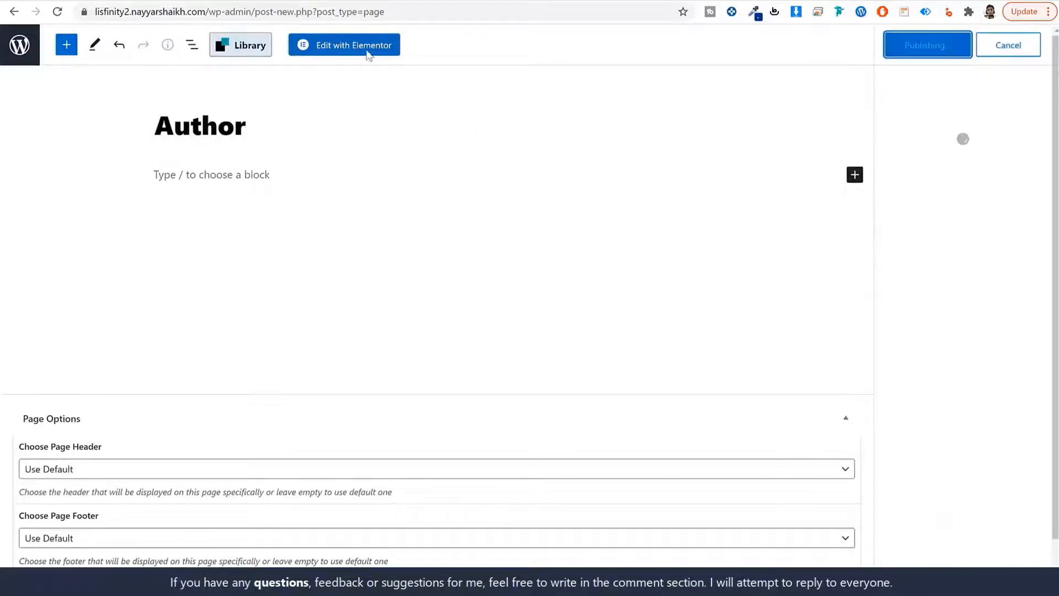
left_click(20, 50)
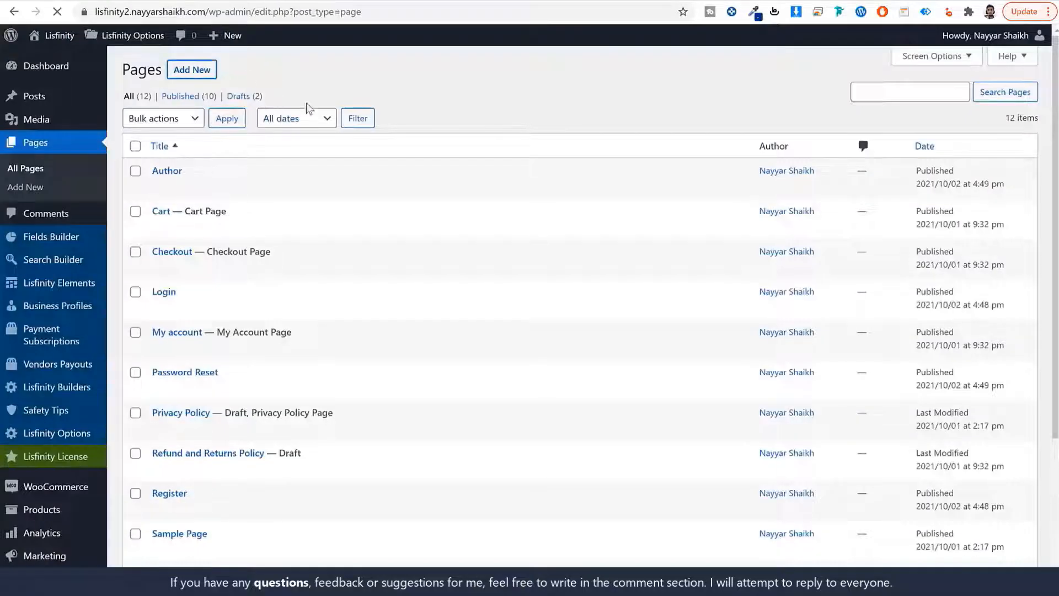
Create and publish a new page titled 'Safety Tips'
left_click(192, 69)
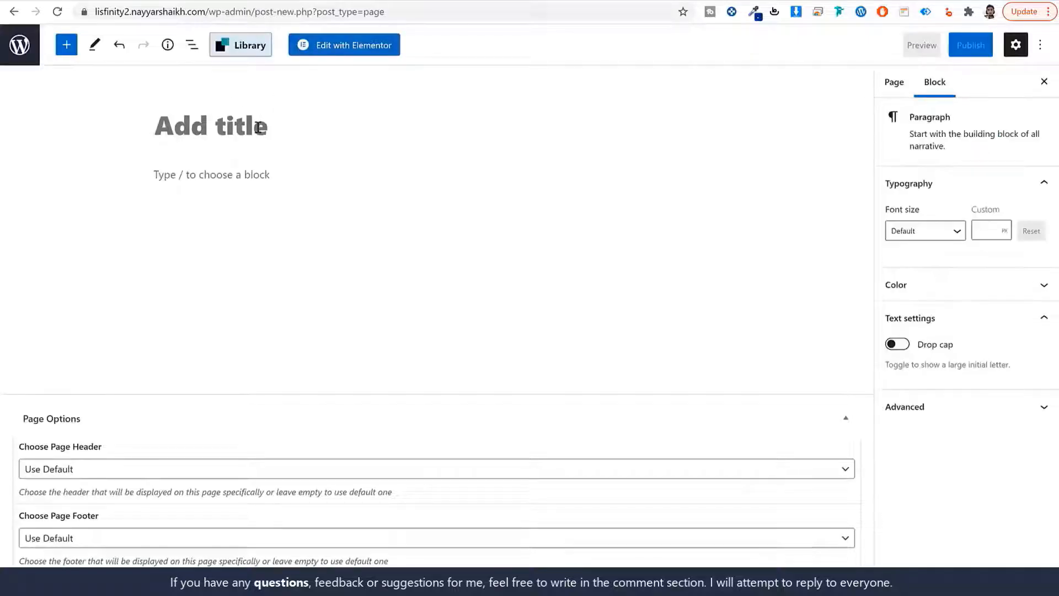
left_click(259, 127)
type("Safety Tips")
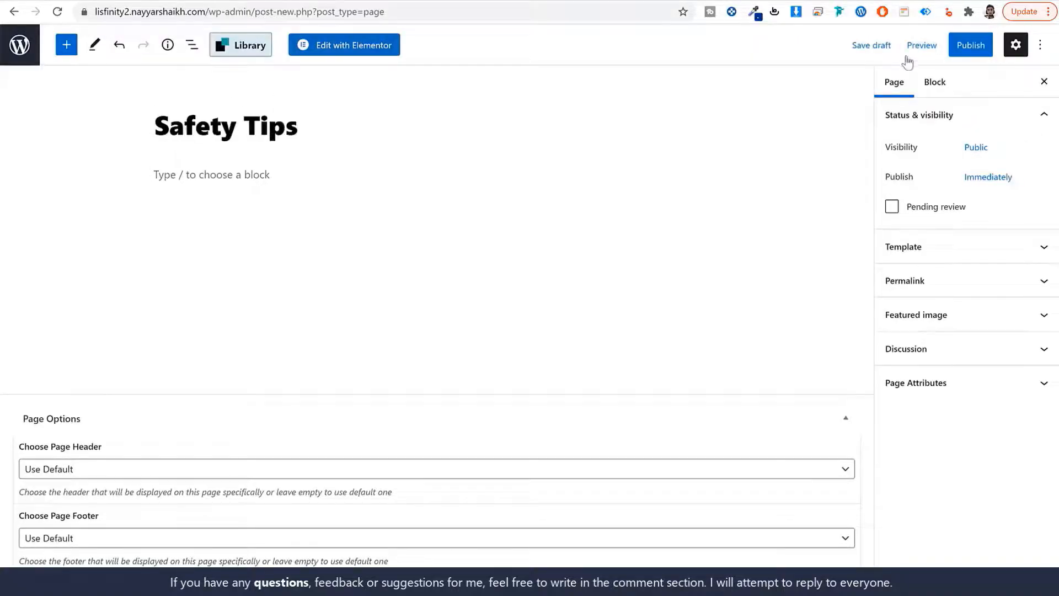
left_click(966, 46)
left_click(938, 47)
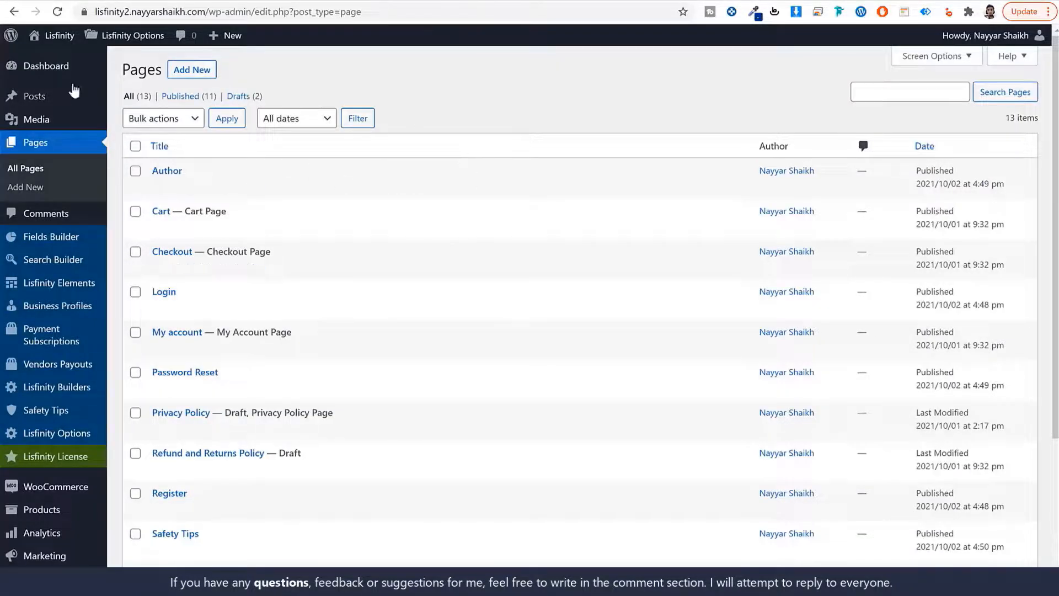
mouse_move(142, 44)
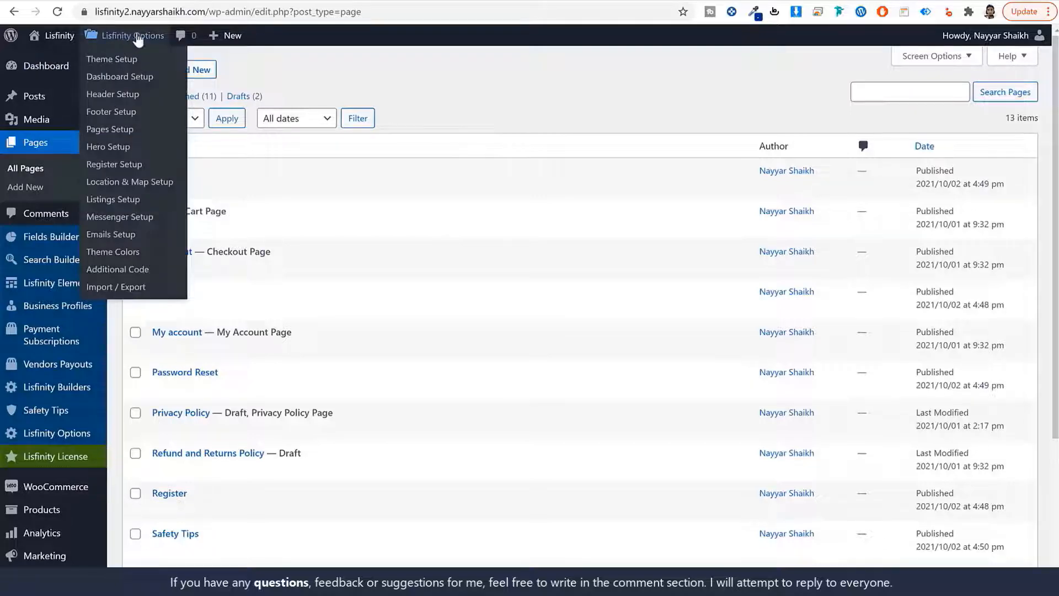
Go to Lisfinity Options > Pages Setup > Default Pages
scroll(345, 220, "down", 4)
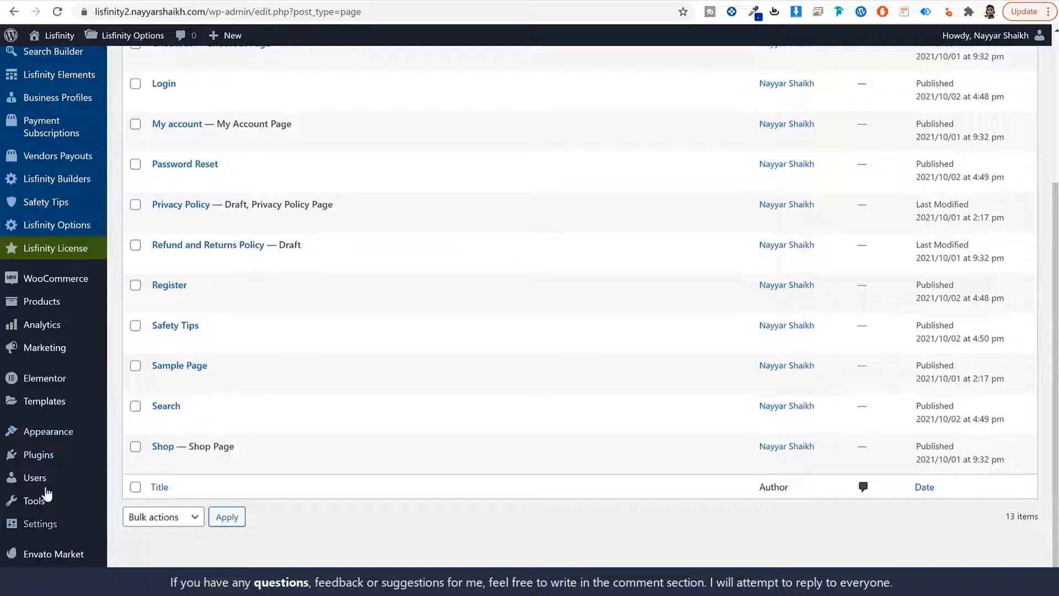
scroll(79, 479, "up", 4)
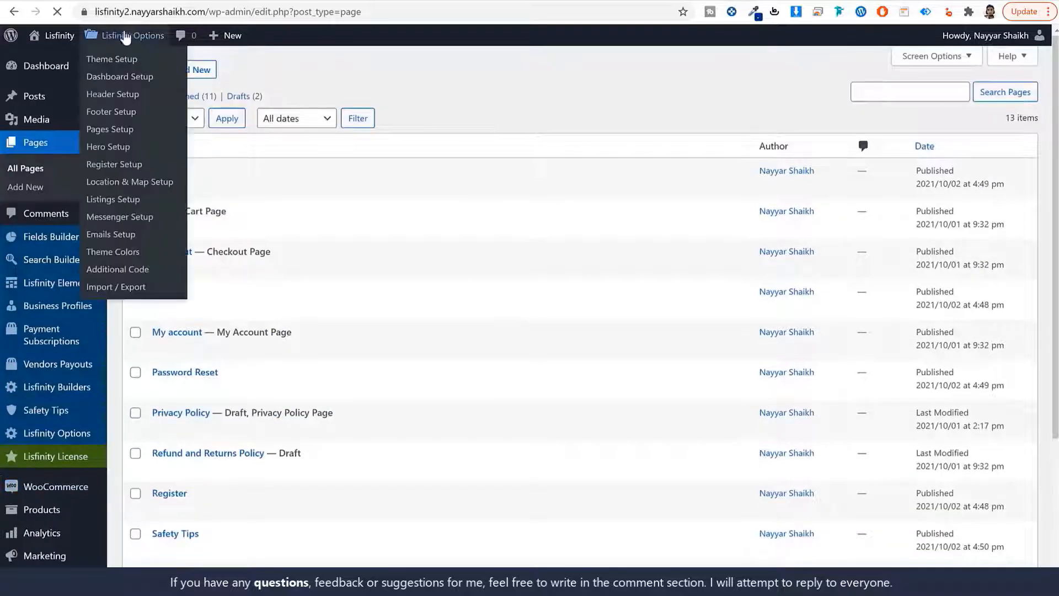
left_click(119, 37)
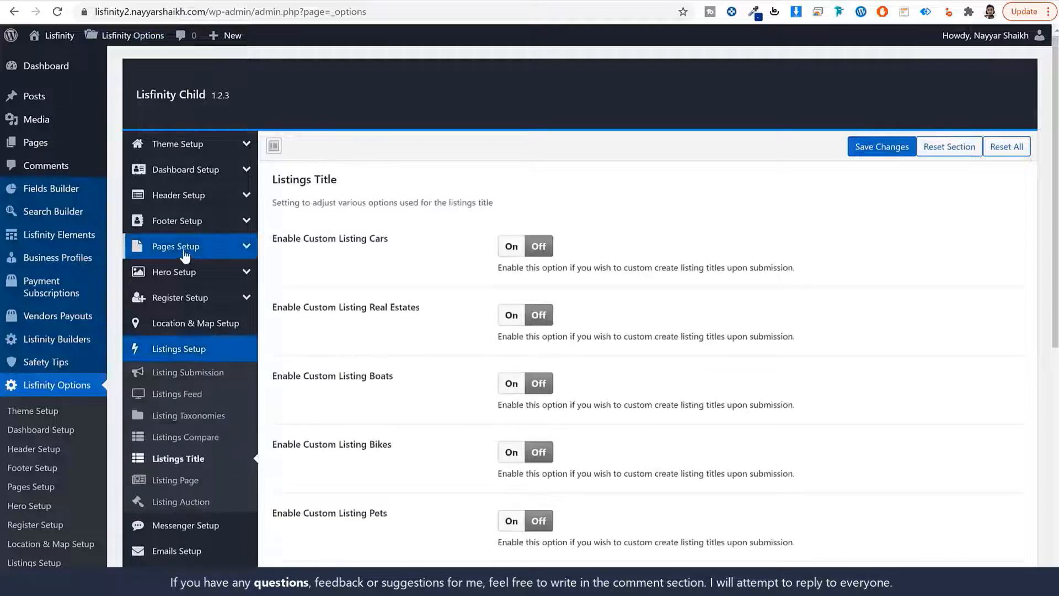
left_click(185, 255)
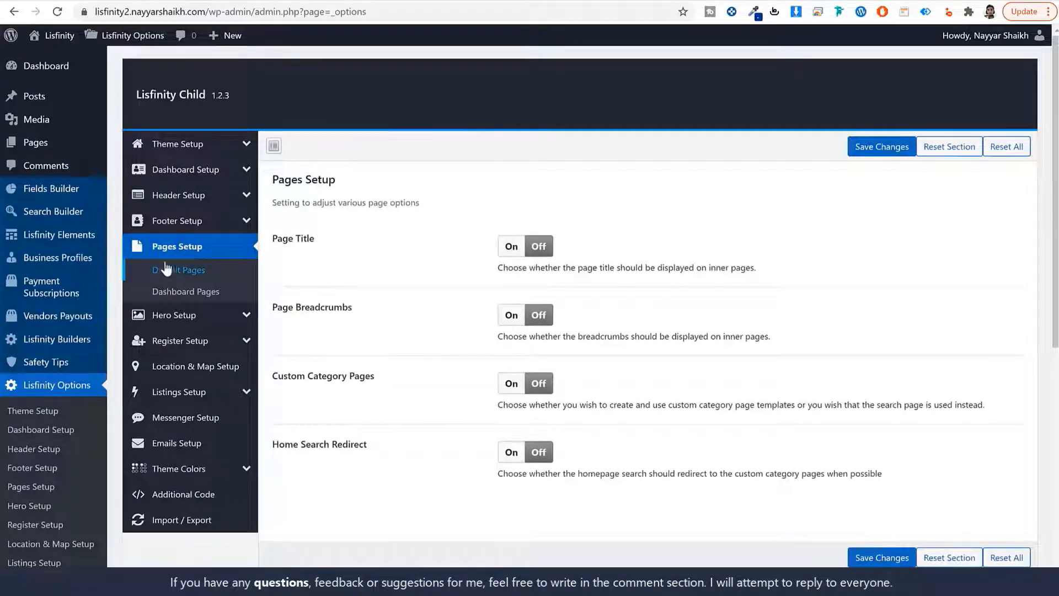
left_click(189, 272)
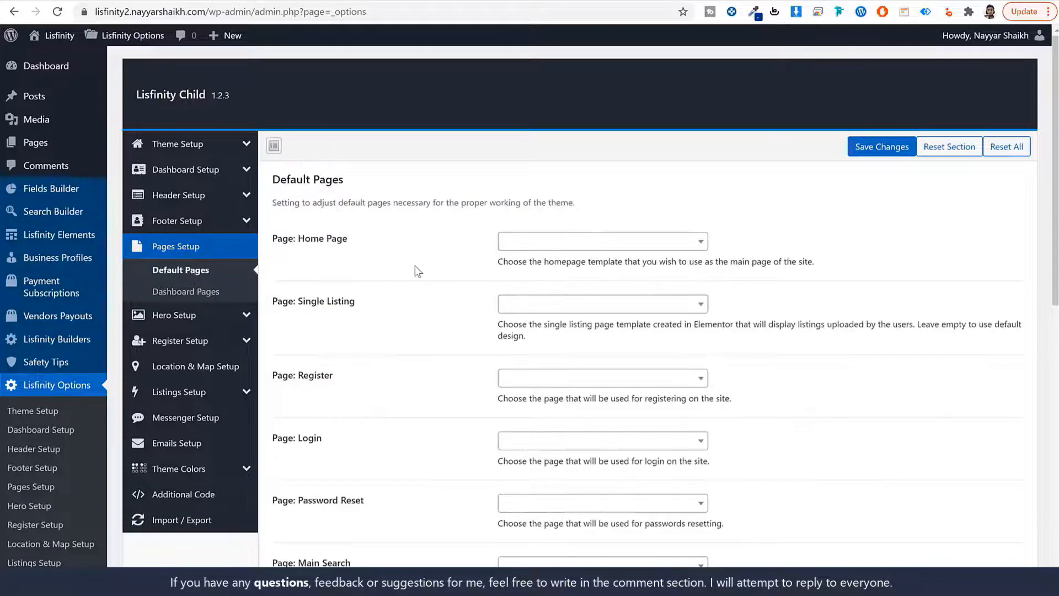
scroll(416, 281, "down", 4)
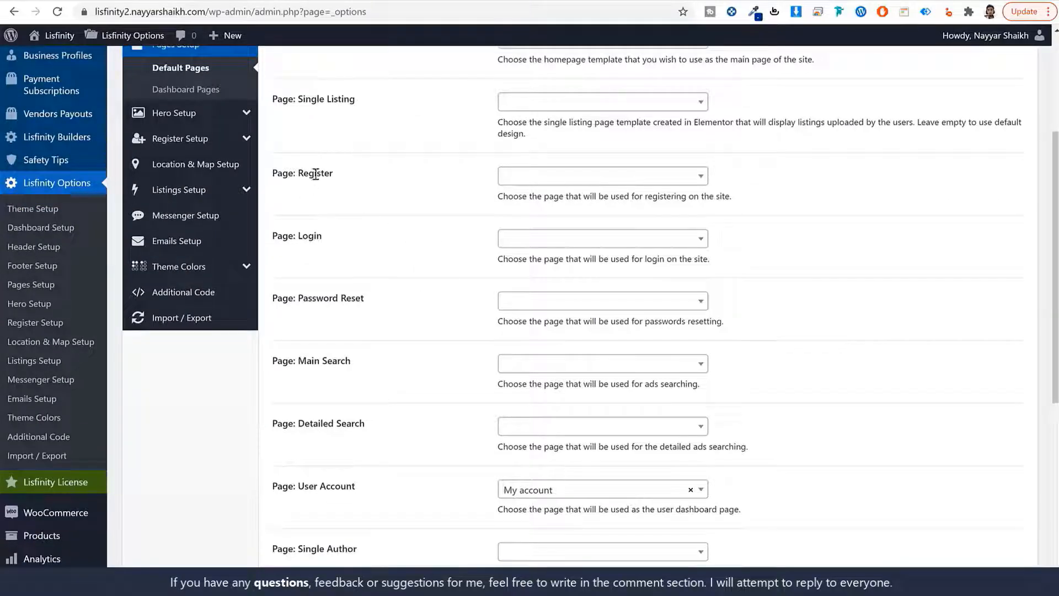
Assign the Register, Login and Password Reset pages to their default page settings
left_click(562, 176)
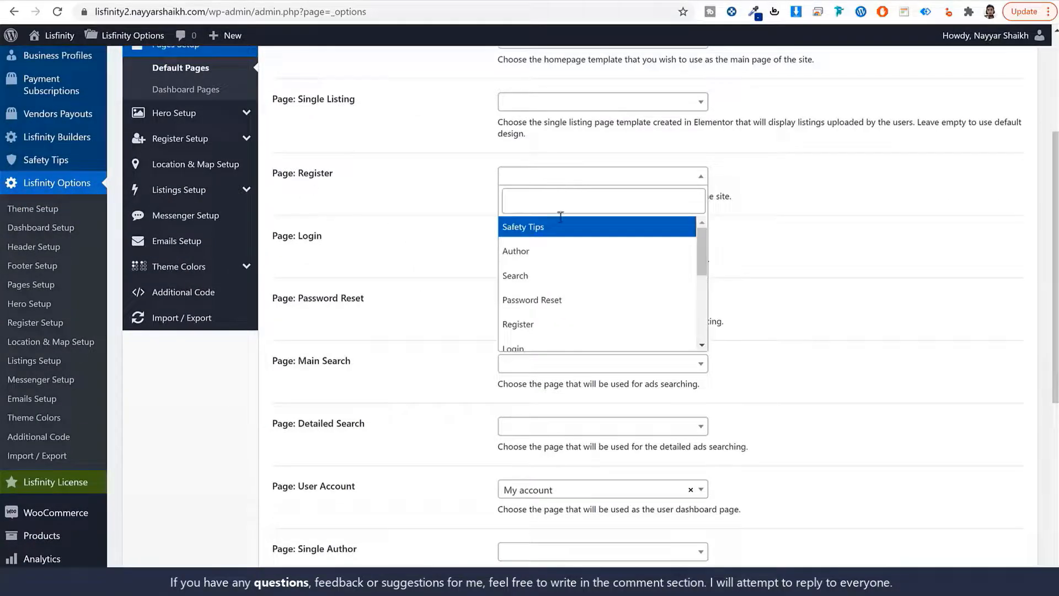
left_click(542, 324)
left_click(527, 239)
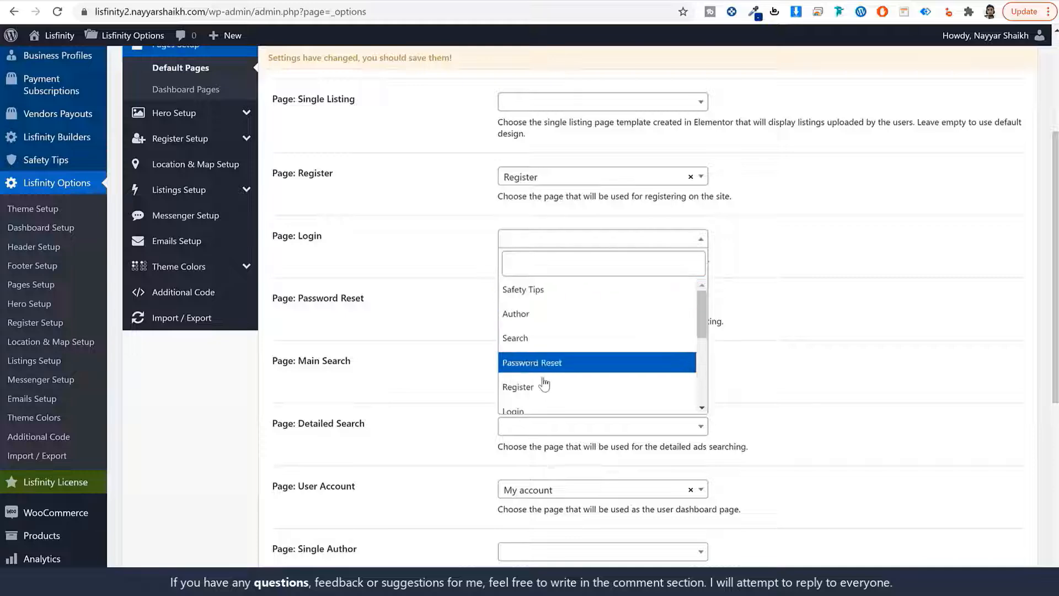
left_click(539, 409)
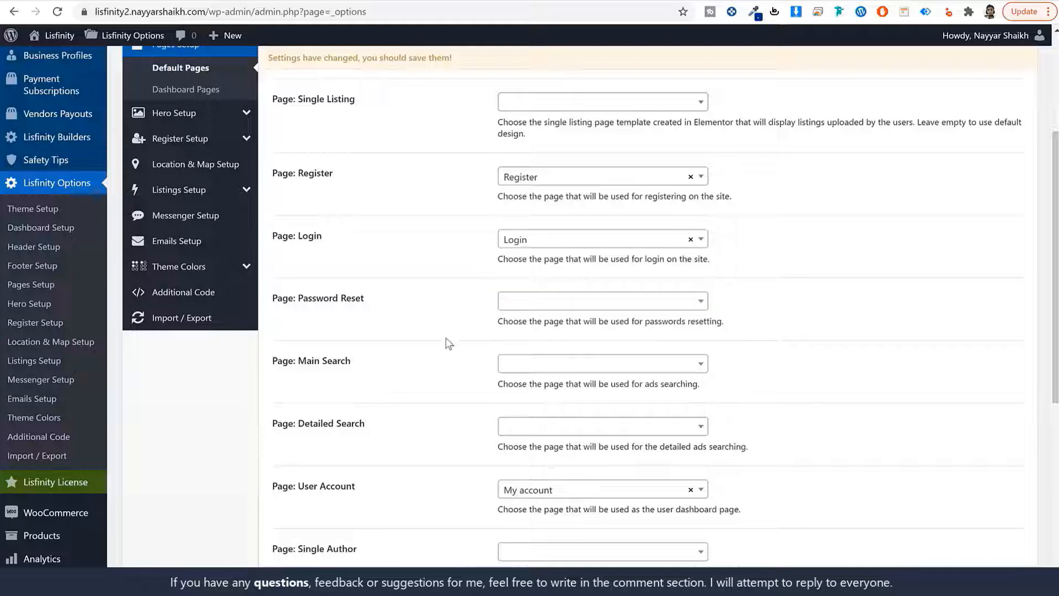
left_click(581, 304)
left_click(580, 425)
Assign Author to All Authors, Safety Tips to Safety Tips, and Search to Main Search
scroll(424, 331, "down", 3)
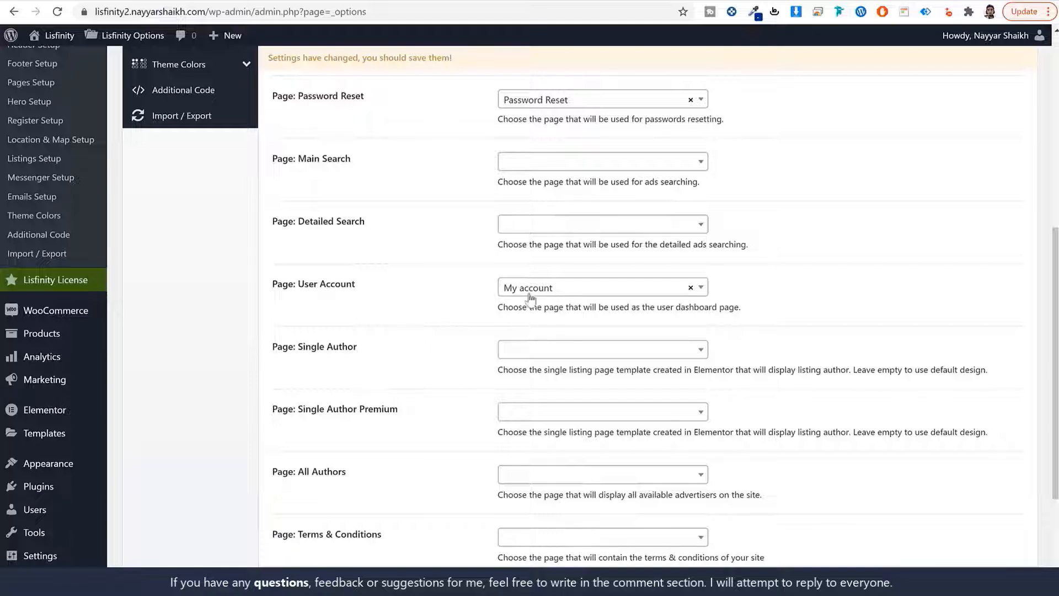
left_click_drag(356, 284, 293, 285)
left_click(313, 283)
scroll(445, 297, "down", 1)
left_click(577, 419)
left_click(546, 487)
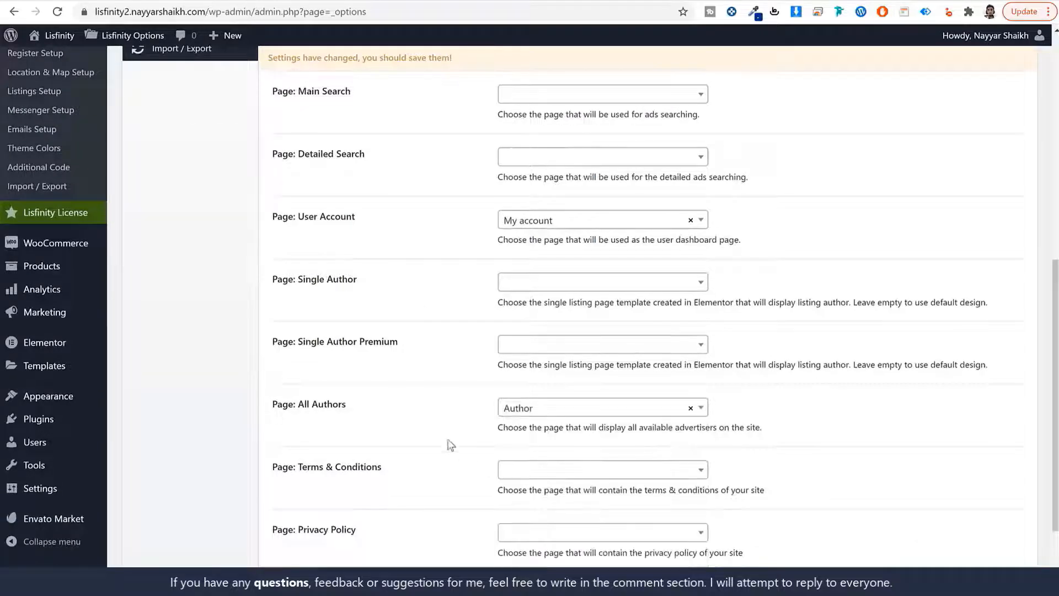
scroll(439, 434, "down", 2)
left_click(586, 488)
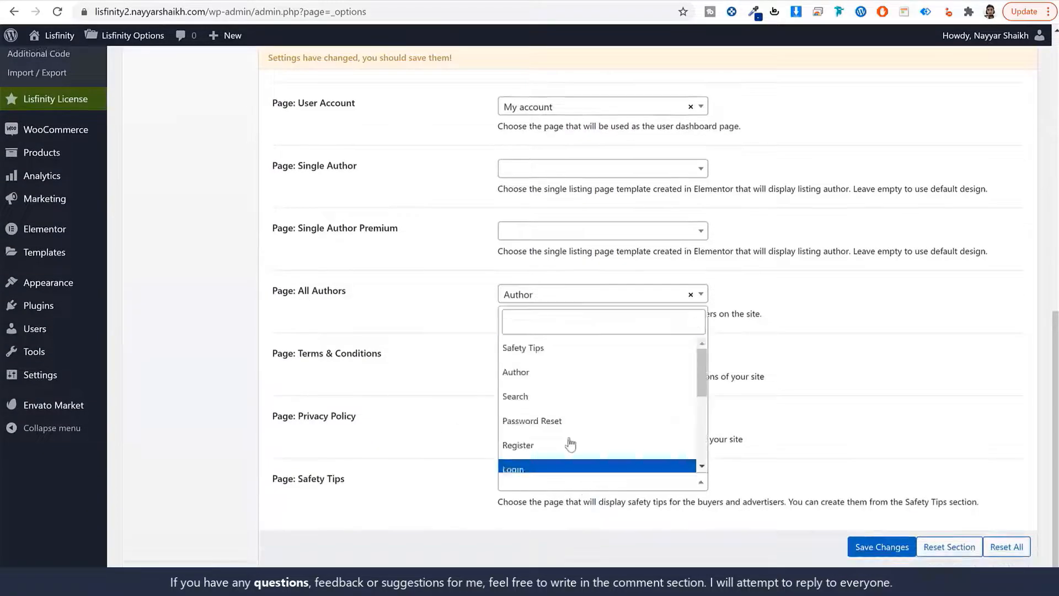
left_click(558, 347)
scroll(389, 432, "up", 5)
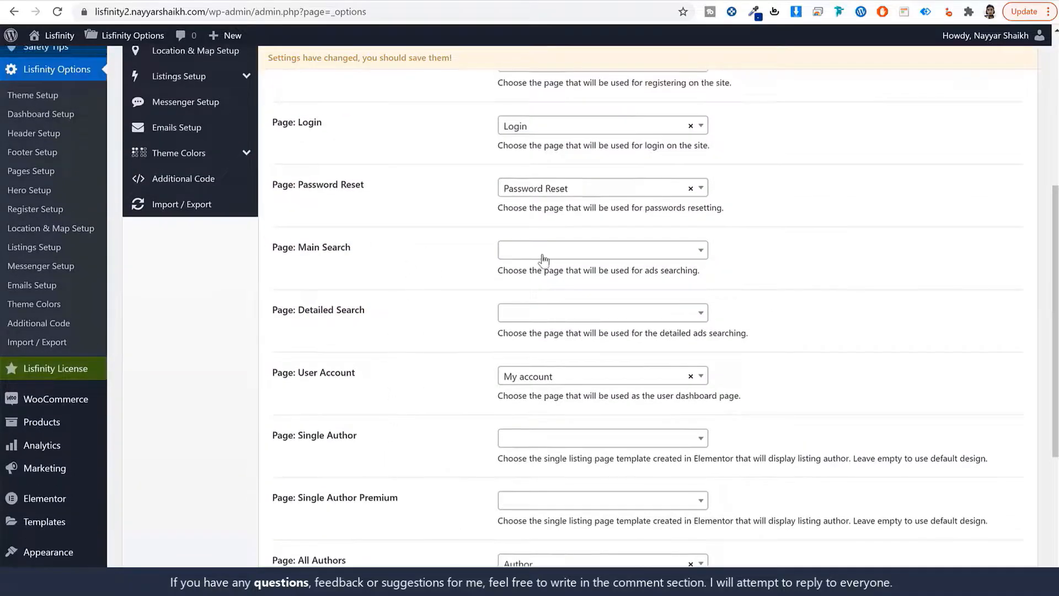
left_click(542, 254)
left_click(547, 354)
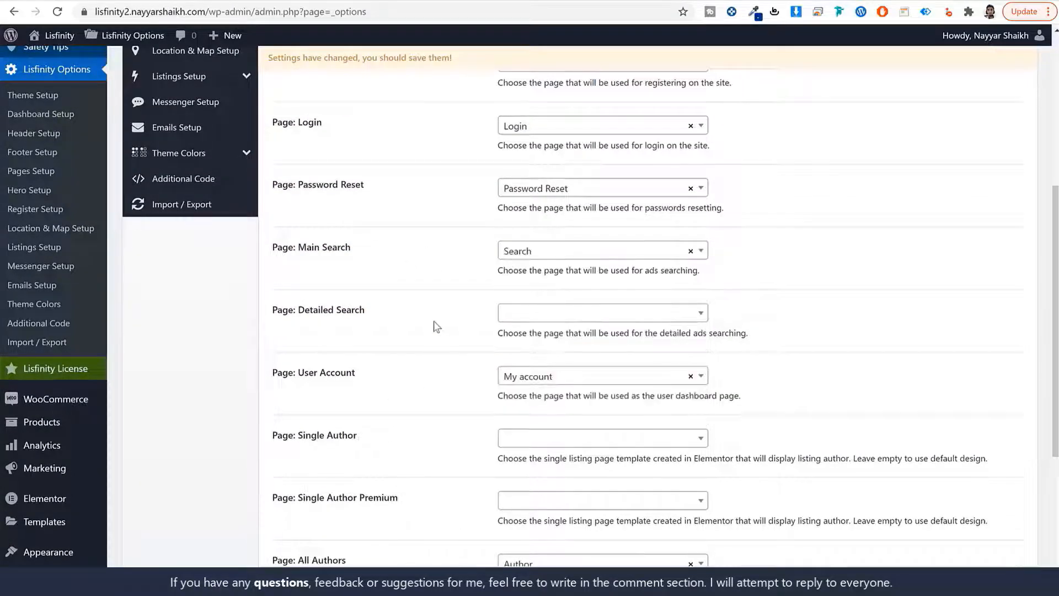
scroll(792, 382, "up", 6)
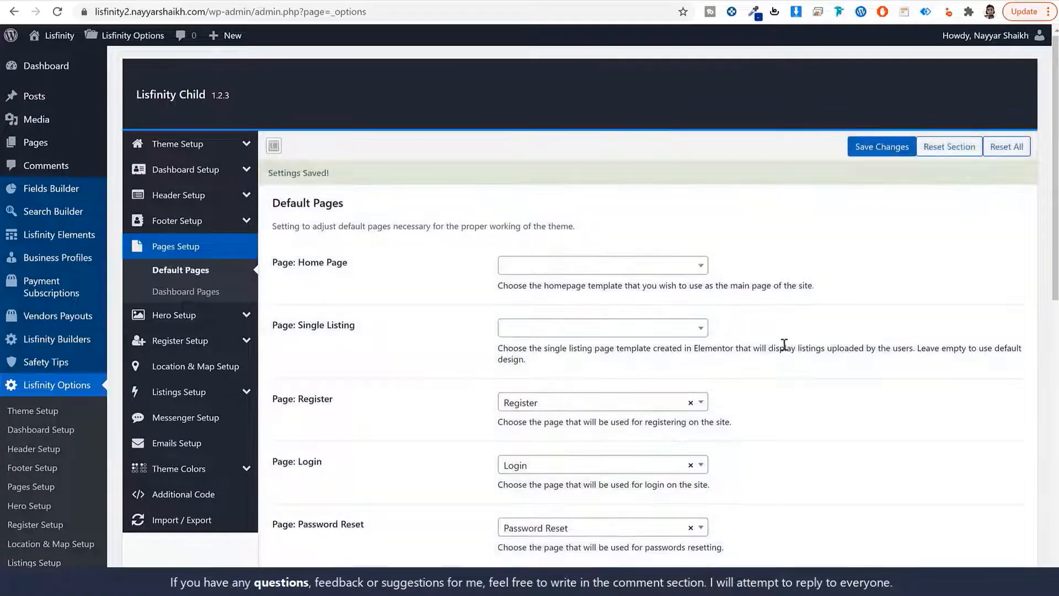
In the front-end tab, load the site's /search page
left_click(93, 1)
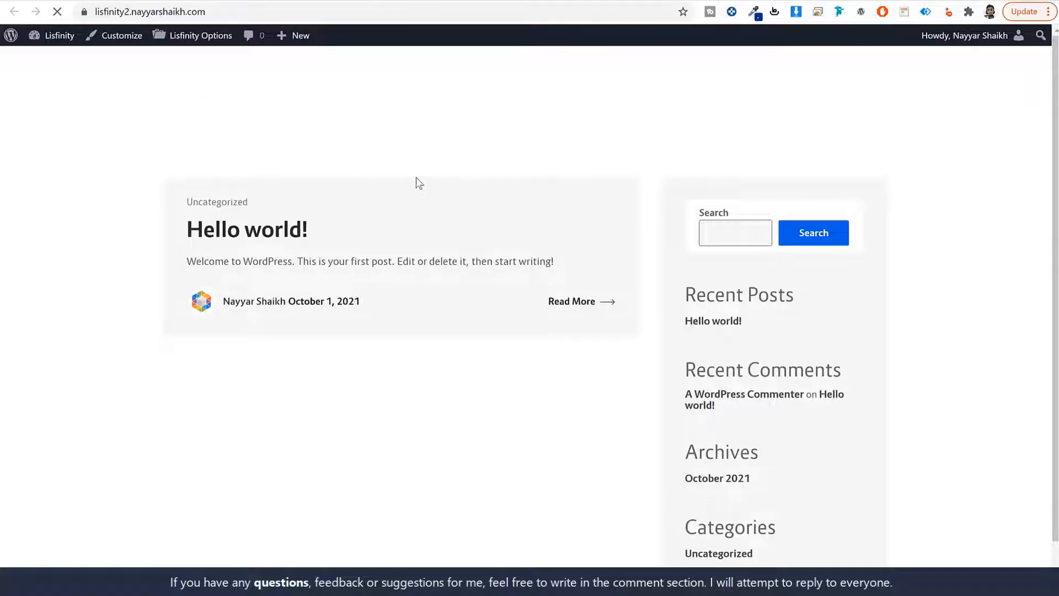
left_click(309, 18)
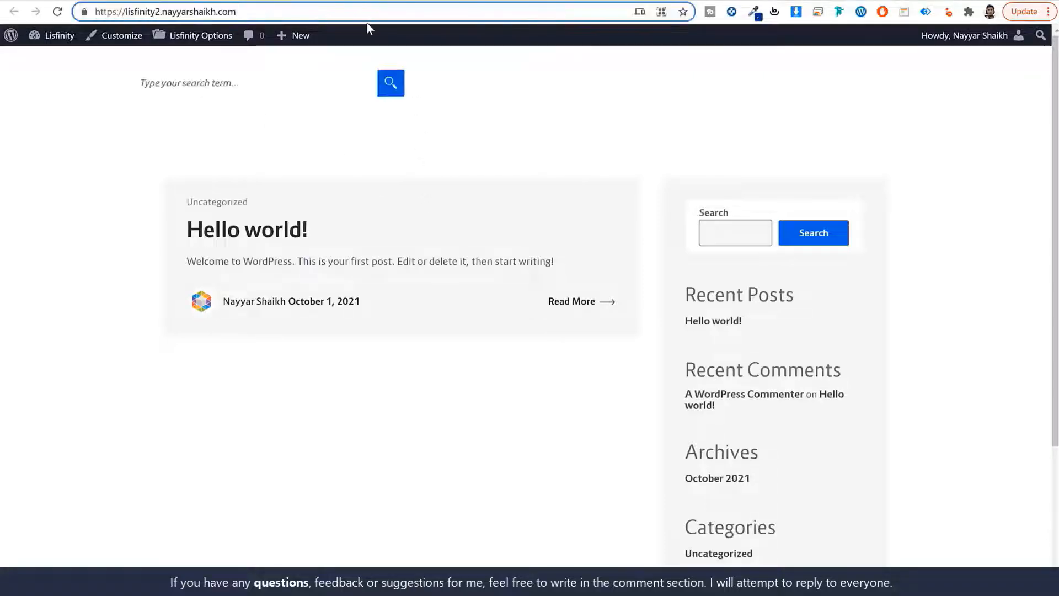
type("/searcxh")
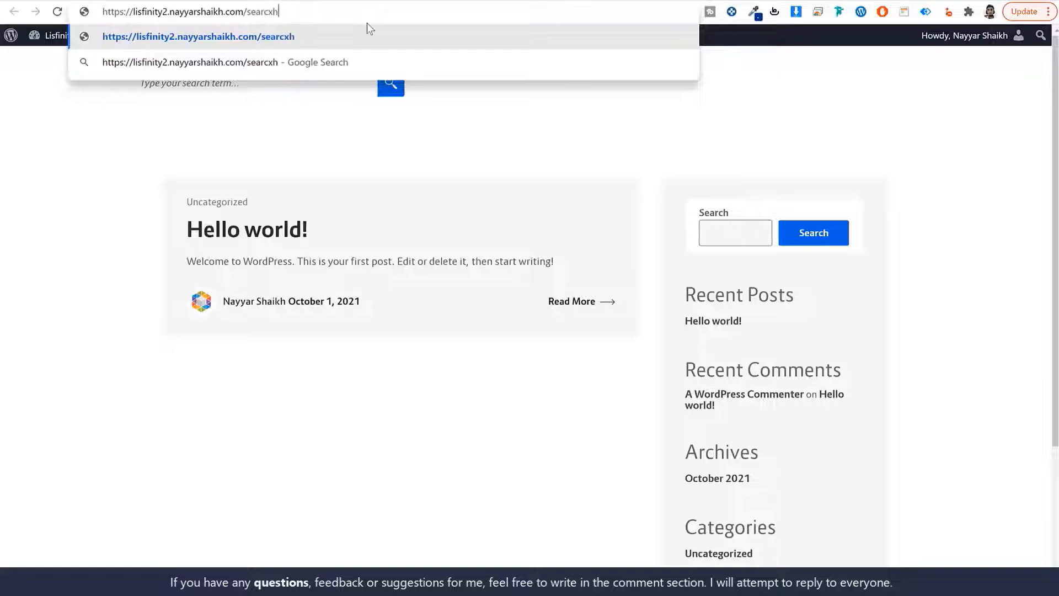
key("BackSpace")
key("BackSpace")
type("h")
key("Return")
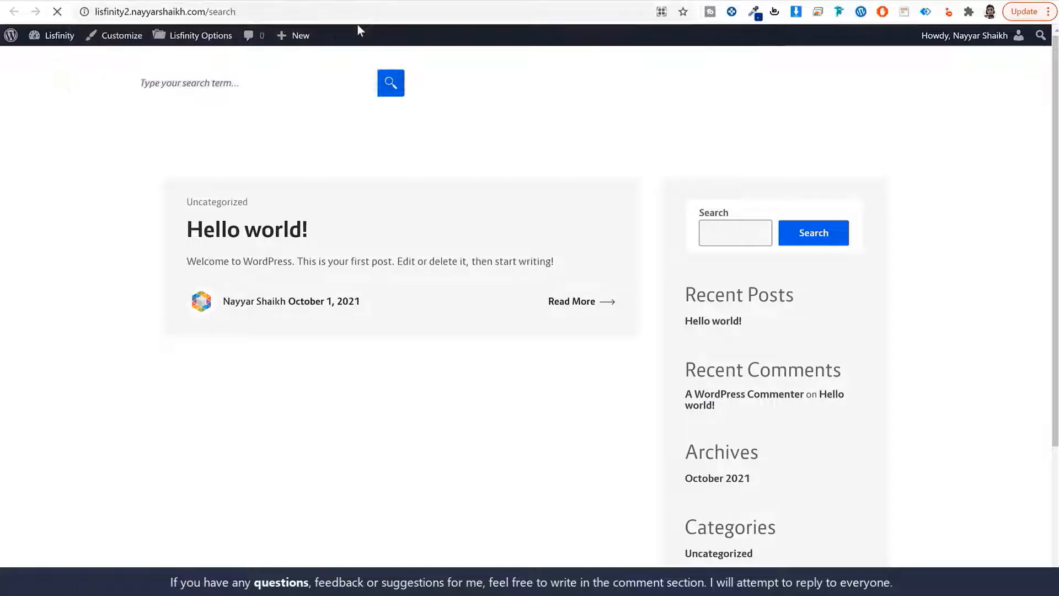
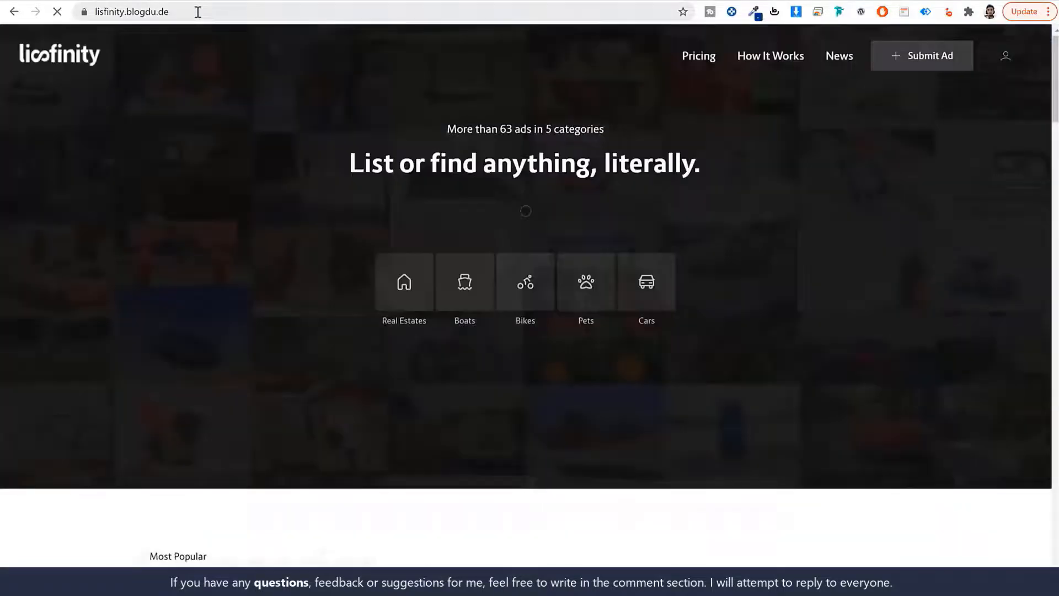
Load the demo site's /register page in a new Incognito window
left_click(197, 12)
key("ctrl+c")
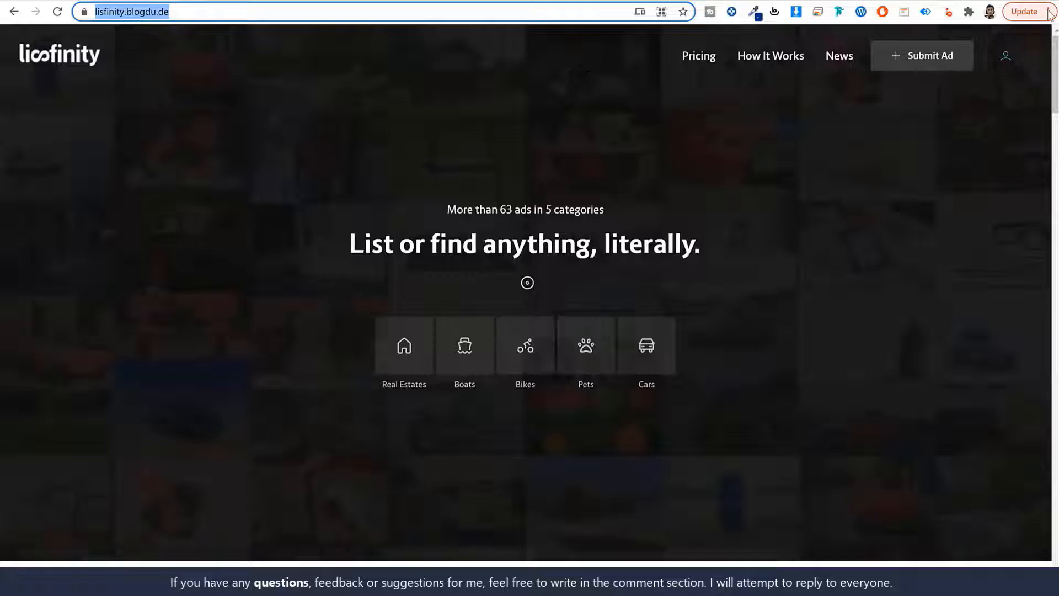
left_click(1024, 13)
left_click(922, 84)
key("ctrl+v")
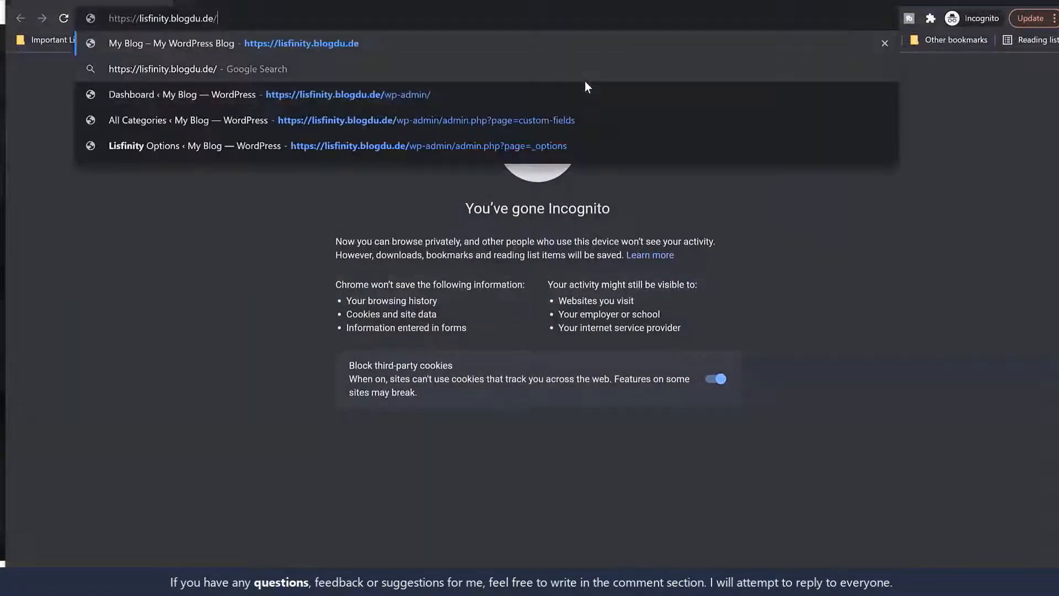
type("resg")
key("Return")
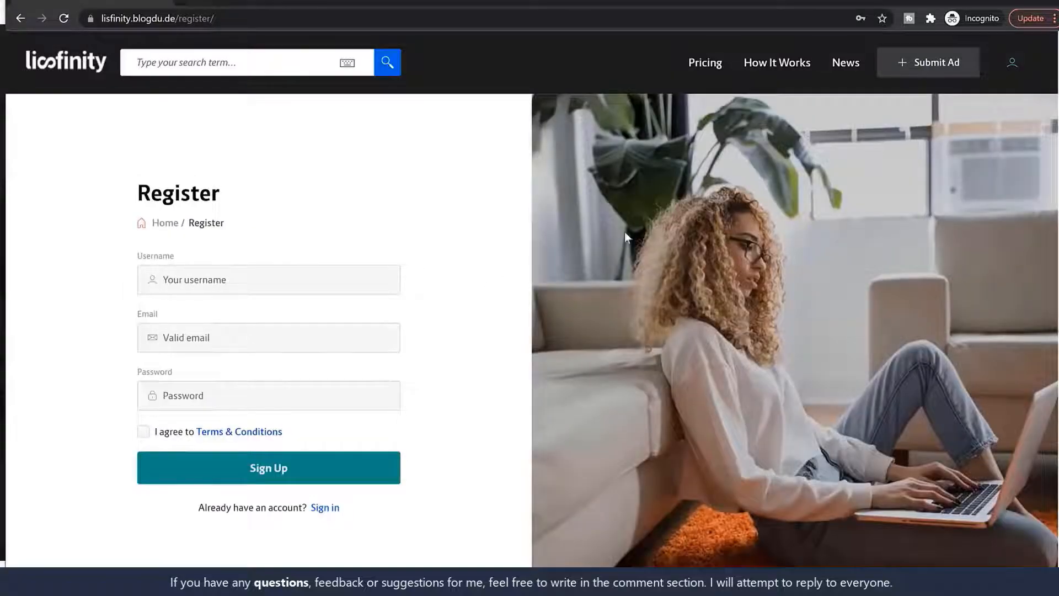
scroll(583, 326, "down", 4)
scroll(584, 342, "up", 4)
Load your own site's /register page in a new private tab beside the demo's
left_click(141, 16)
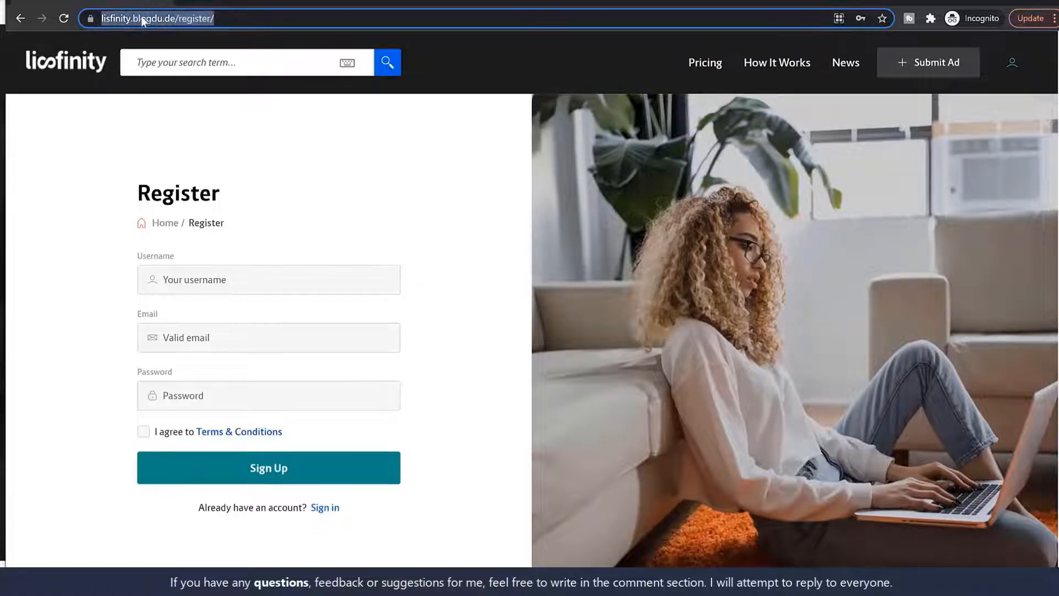
left_click(142, 17)
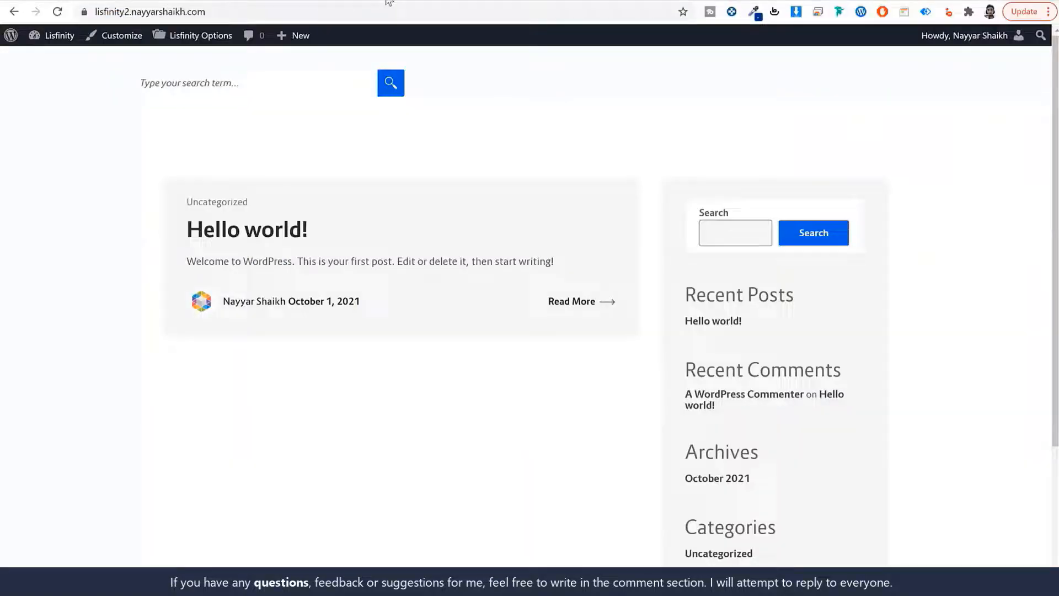
left_click(259, 12)
key("ctrl+c")
key("alt+Tab")
left_click(193, 2)
key("ctrl+v")
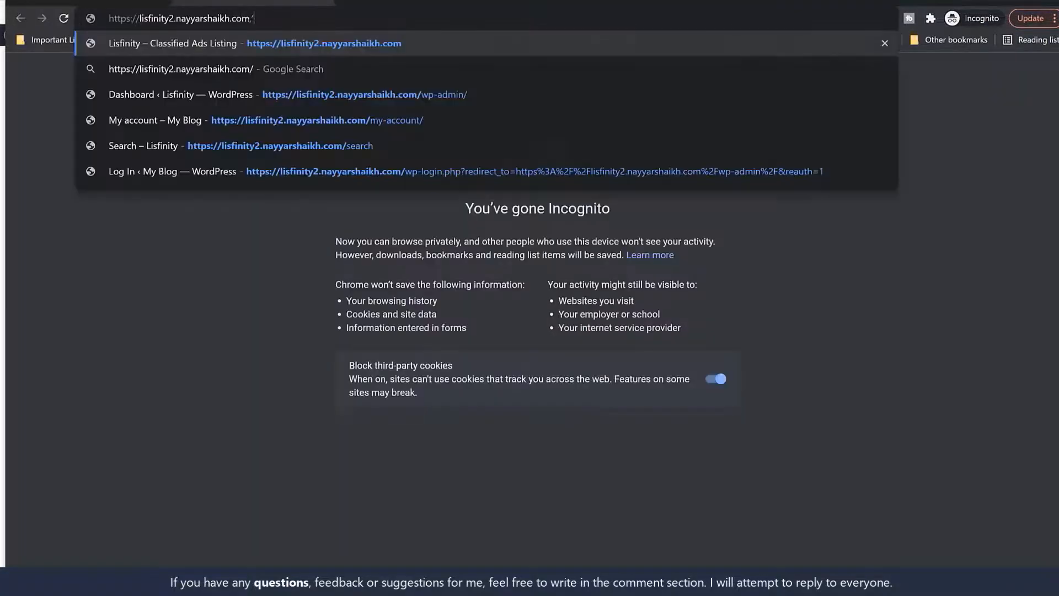
type("register")
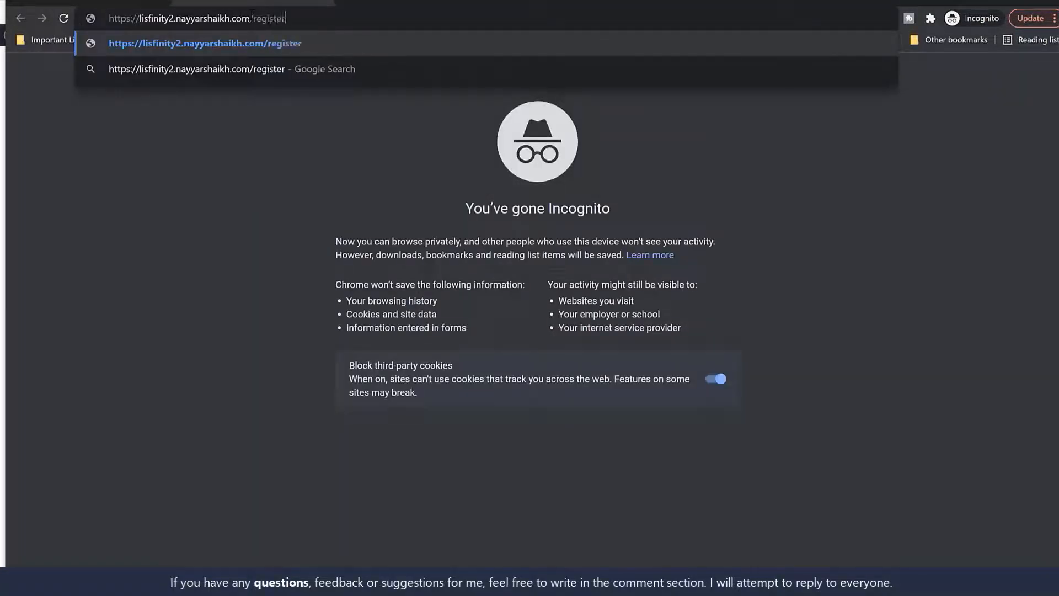
key("Return")
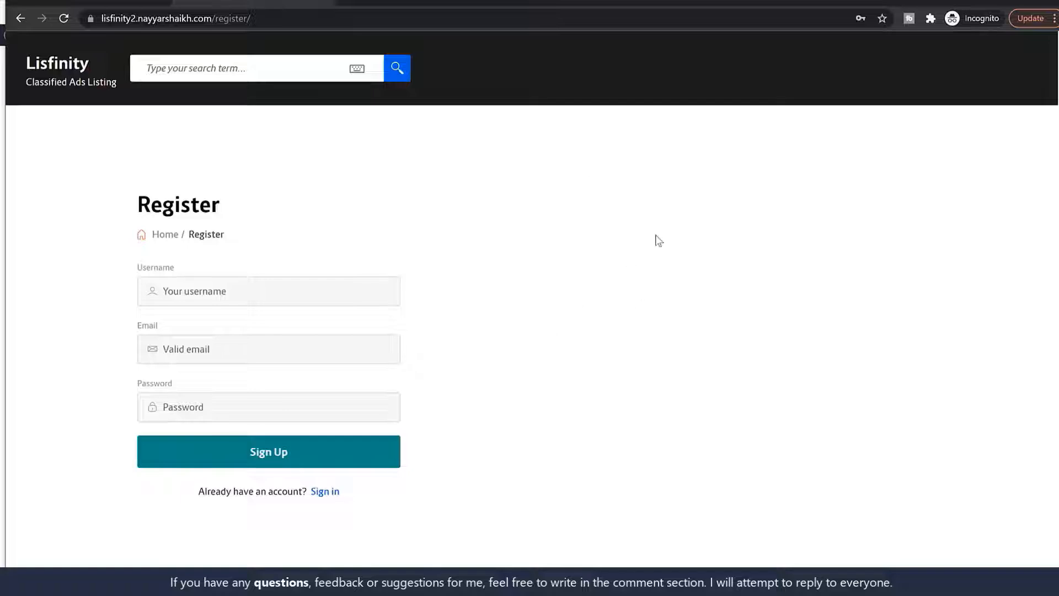
left_click(137, 1)
Set sign-in-copy.jpg as the Login page's background image and update the page
left_click(267, 3)
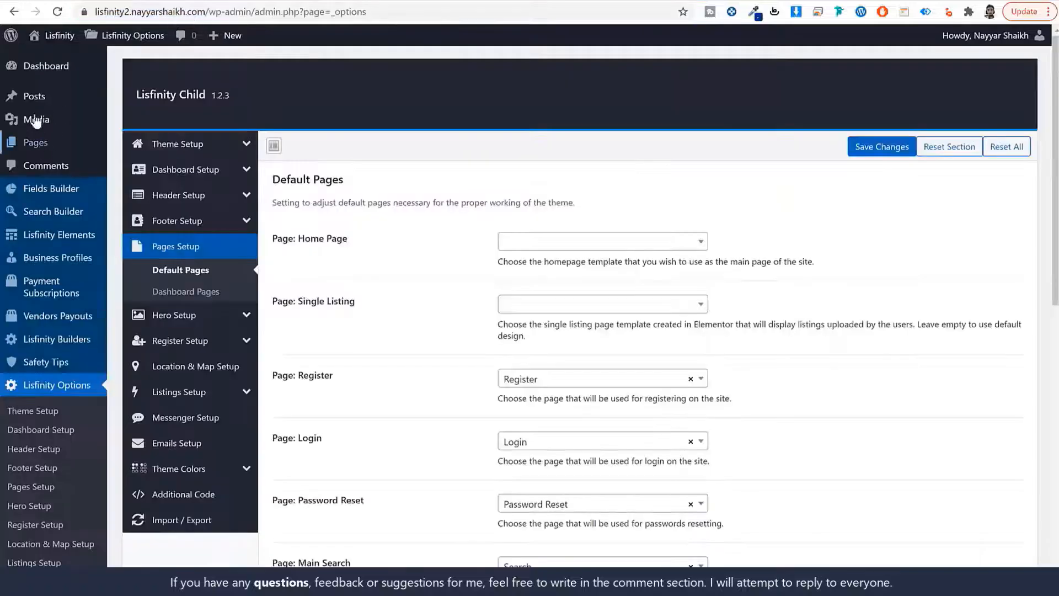
left_click(55, 143)
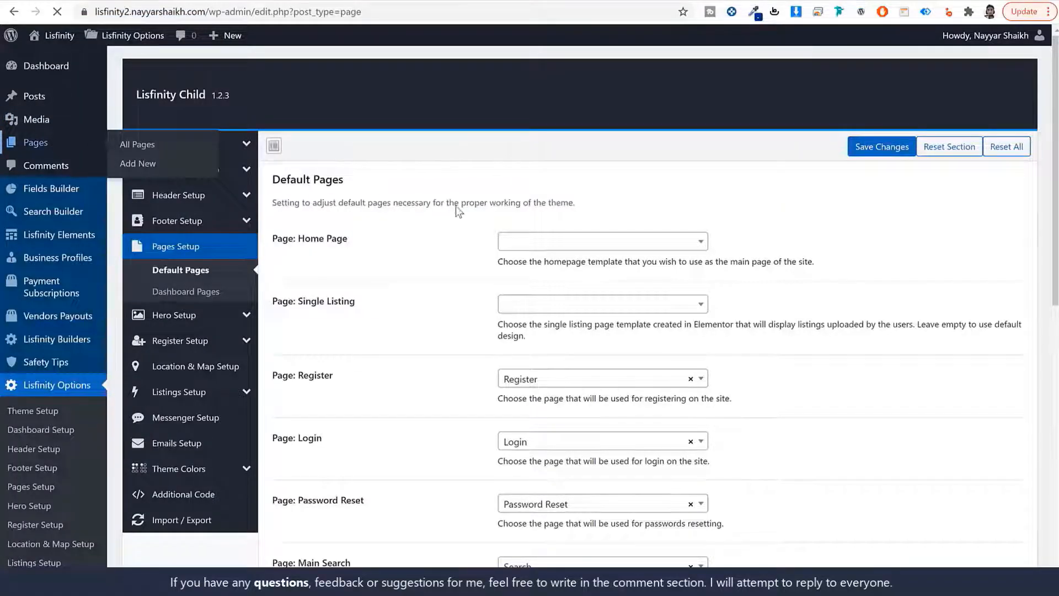
scroll(298, 290, "down", 1)
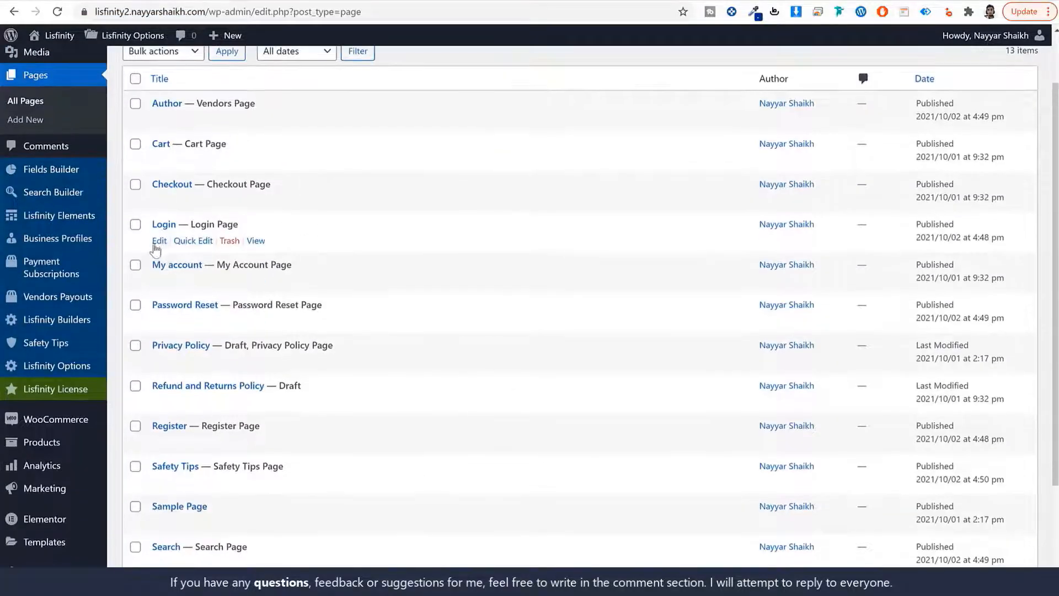
left_click(158, 242)
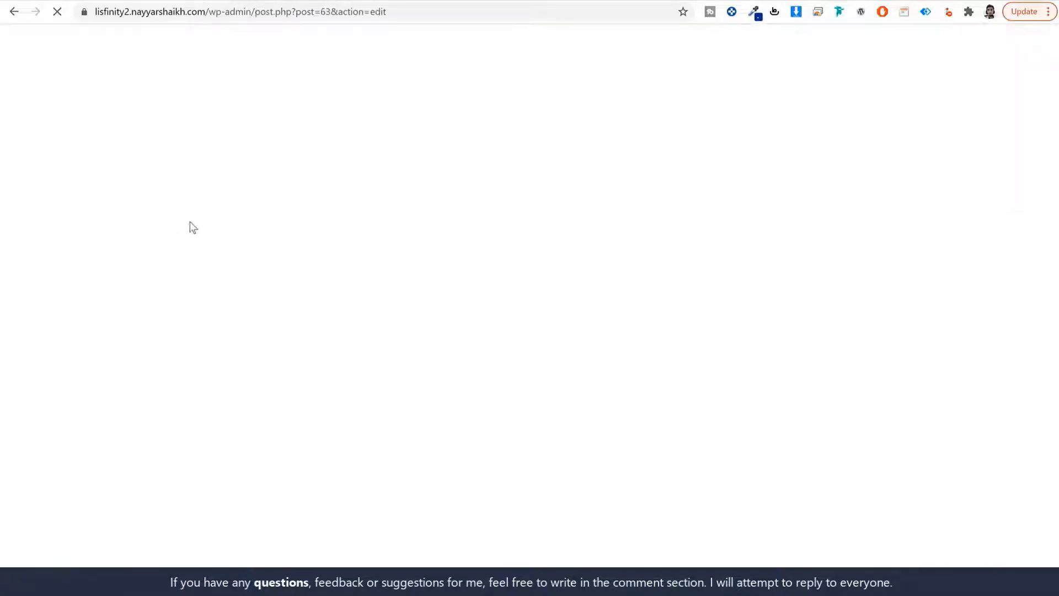
scroll(405, 302, "down", 4)
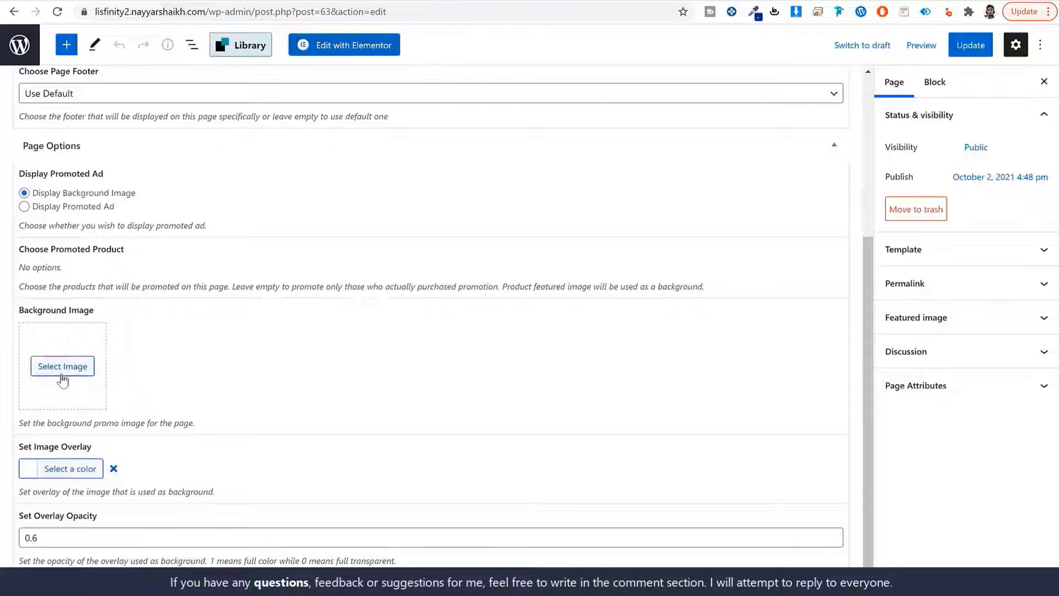
left_click(62, 376)
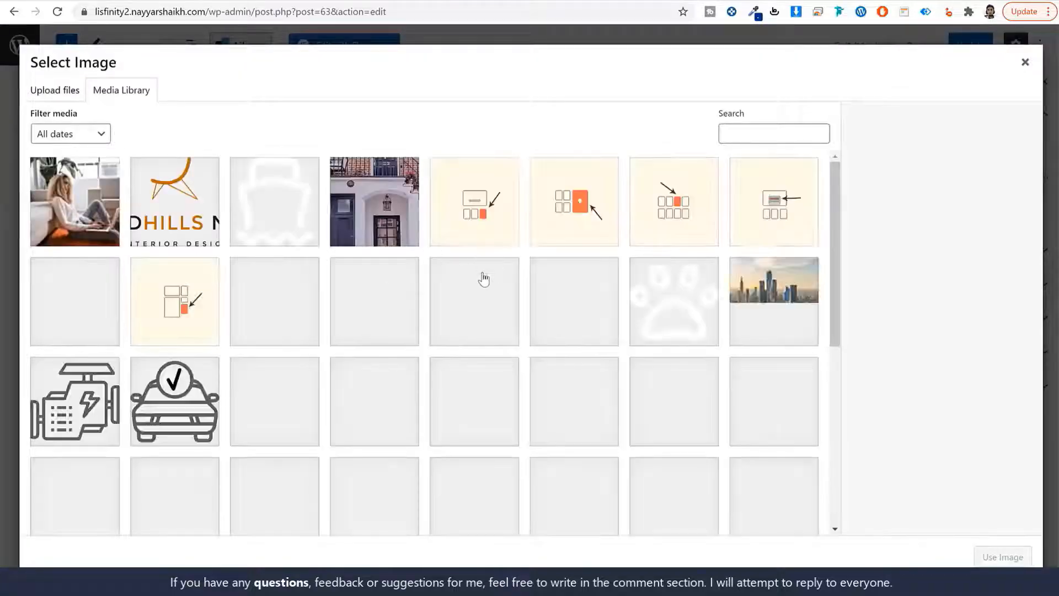
left_click(94, 232)
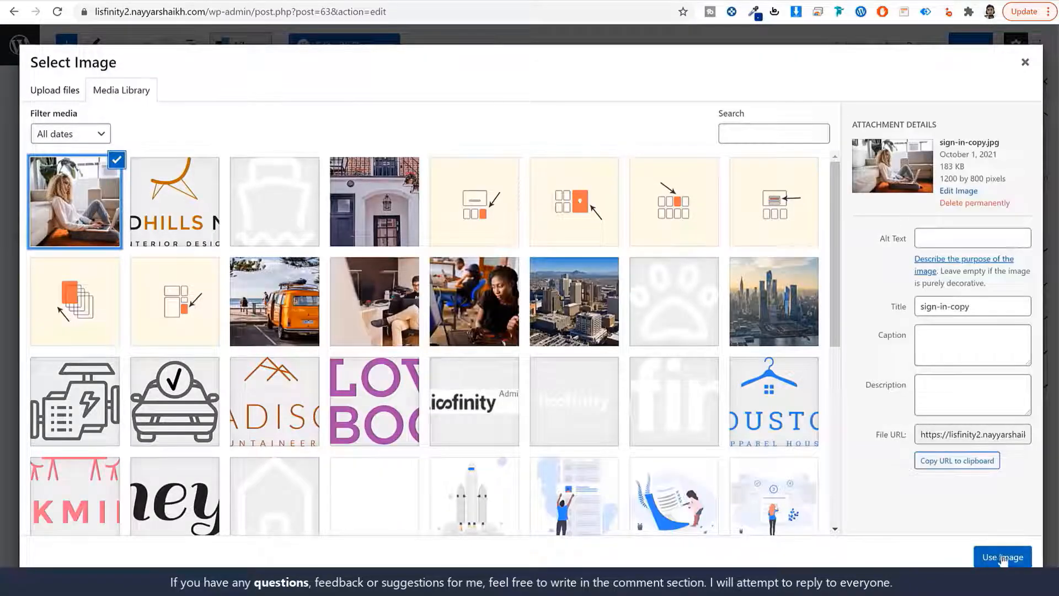
left_click(1003, 558)
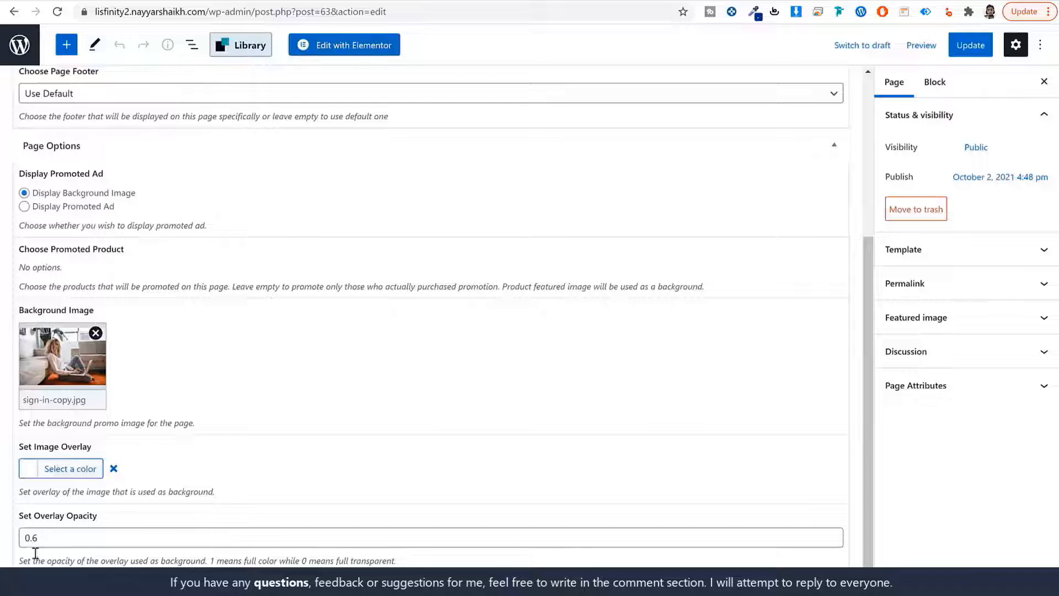
left_click_drag(37, 545, 34, 546)
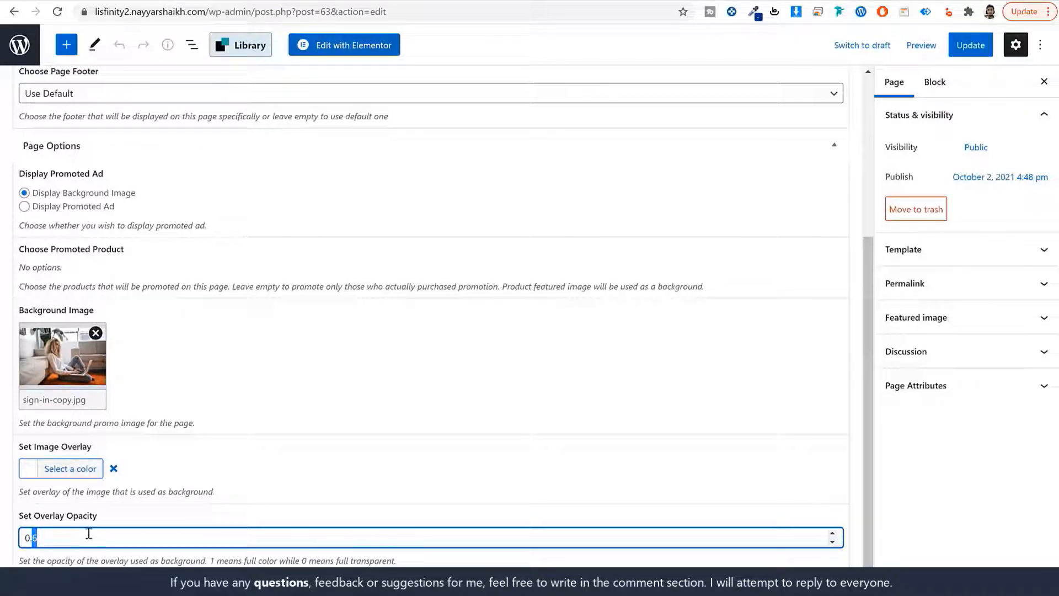
scroll(468, 479, "up", 5)
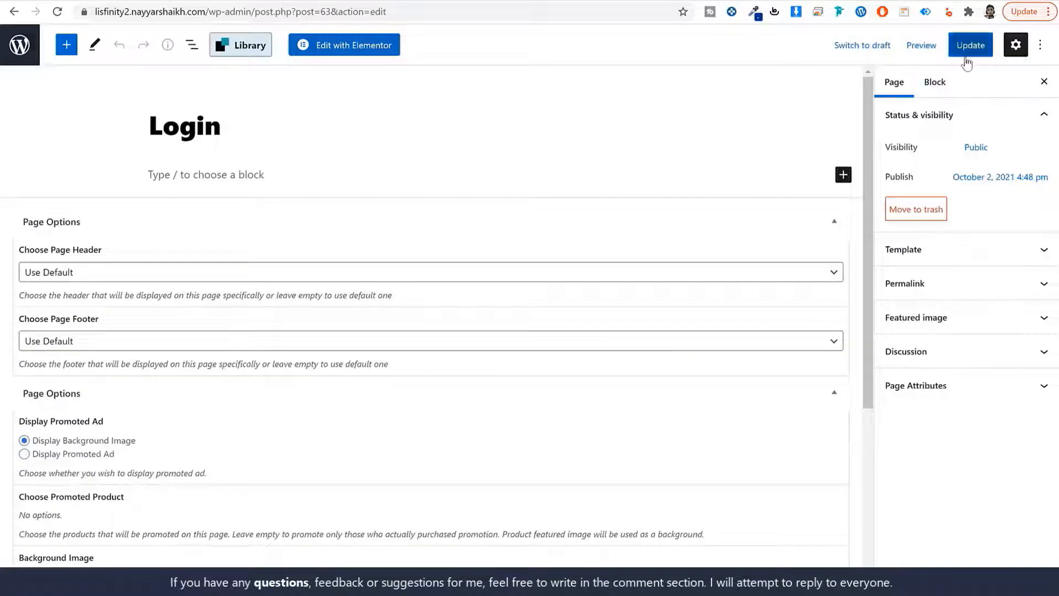
left_click(965, 55)
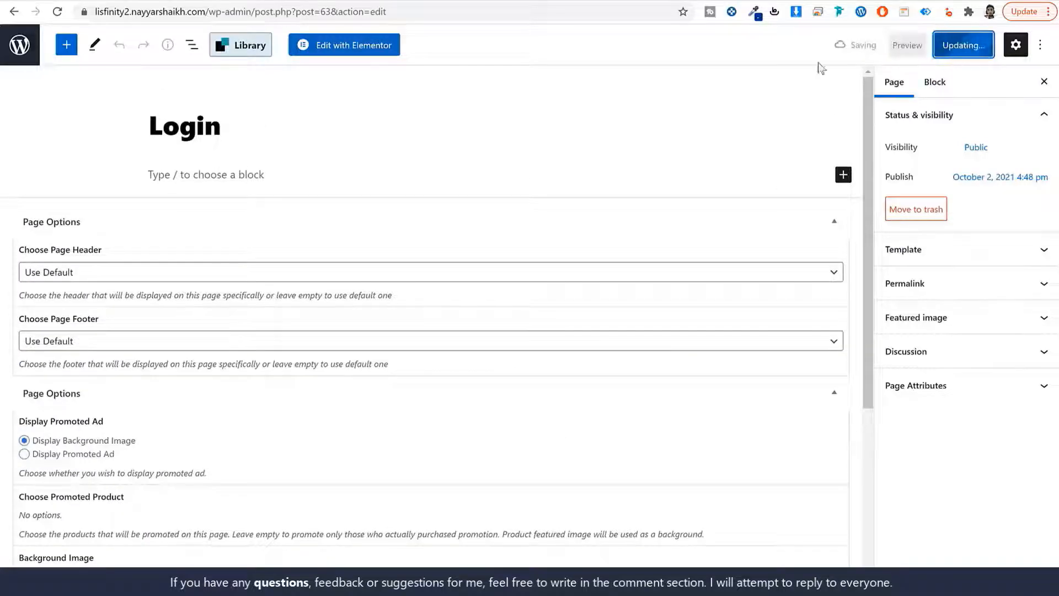
Give the Register page the same sign-in-copy.jpg background, update it, and reload the live page
left_click(21, 54)
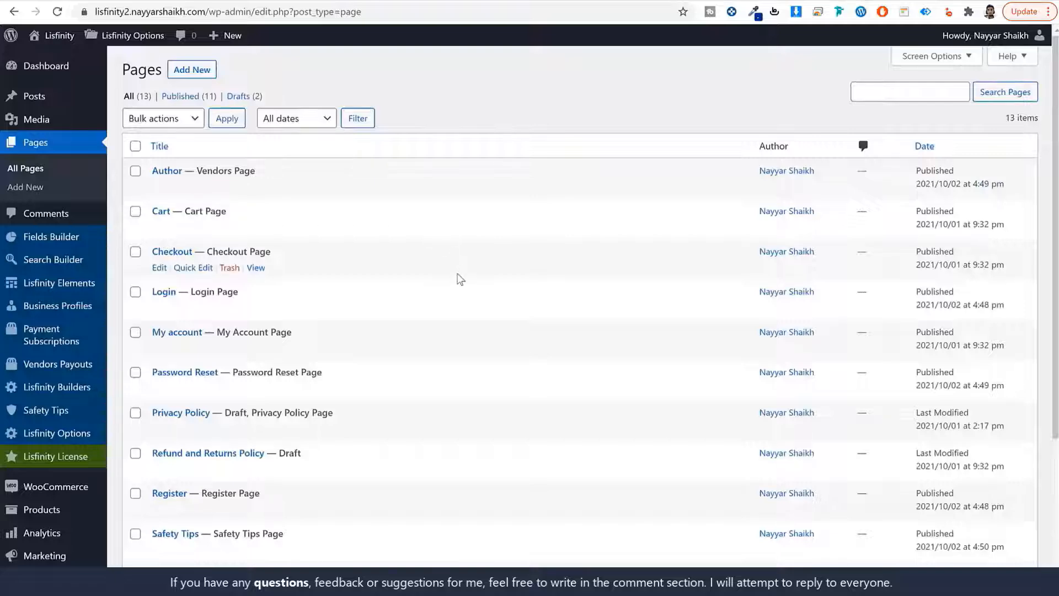
scroll(397, 331, "down", 4)
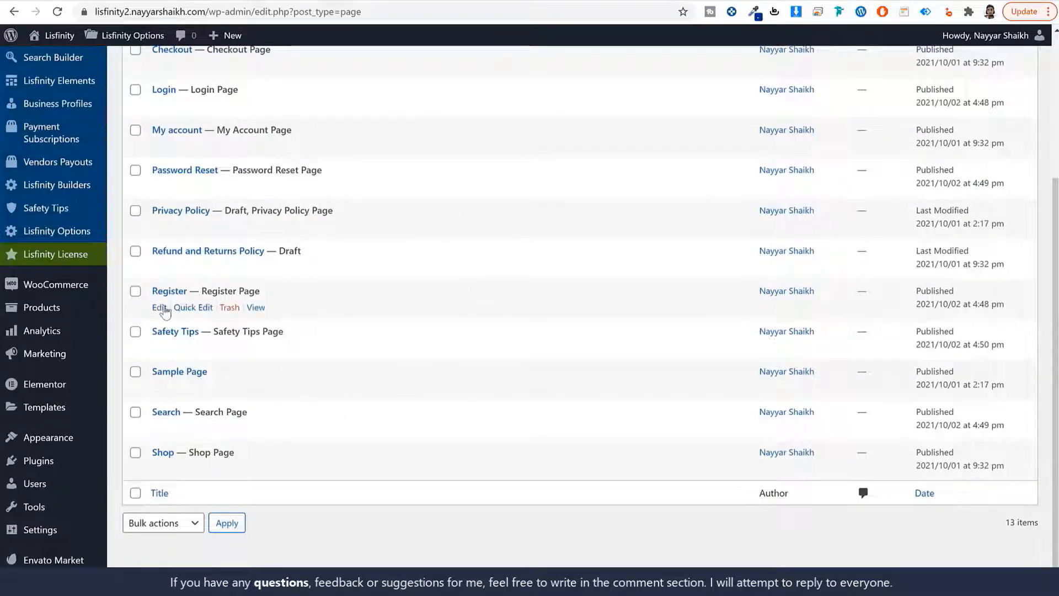
left_click(160, 307)
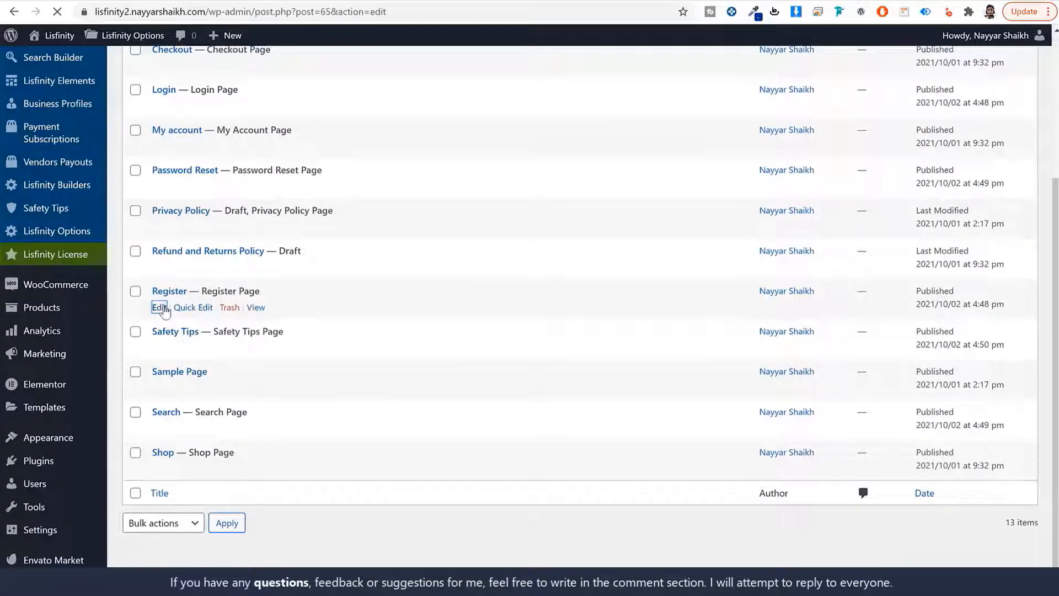
scroll(439, 331, "down", 4)
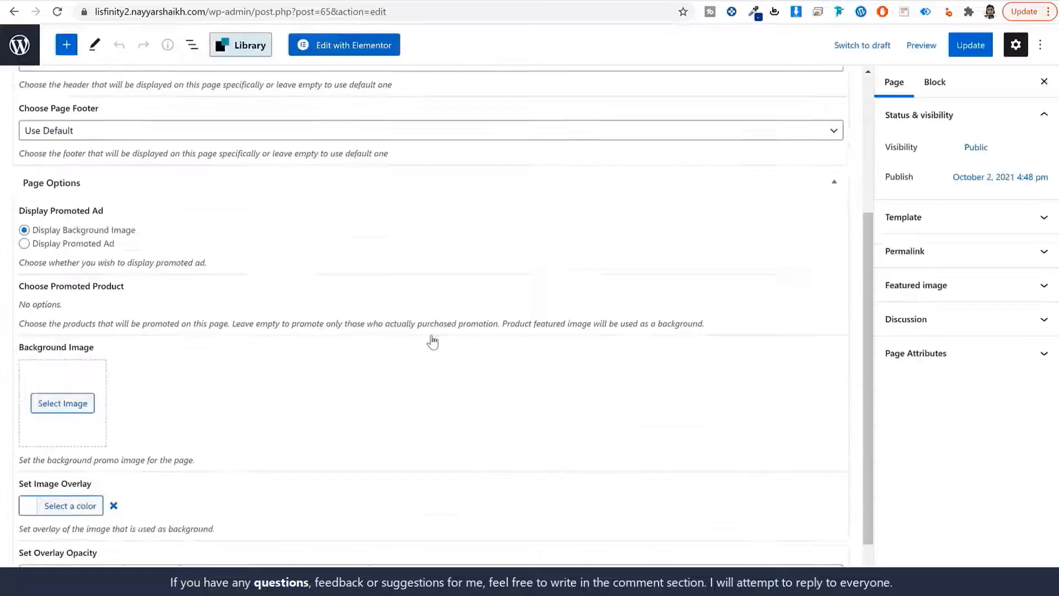
left_click(63, 365)
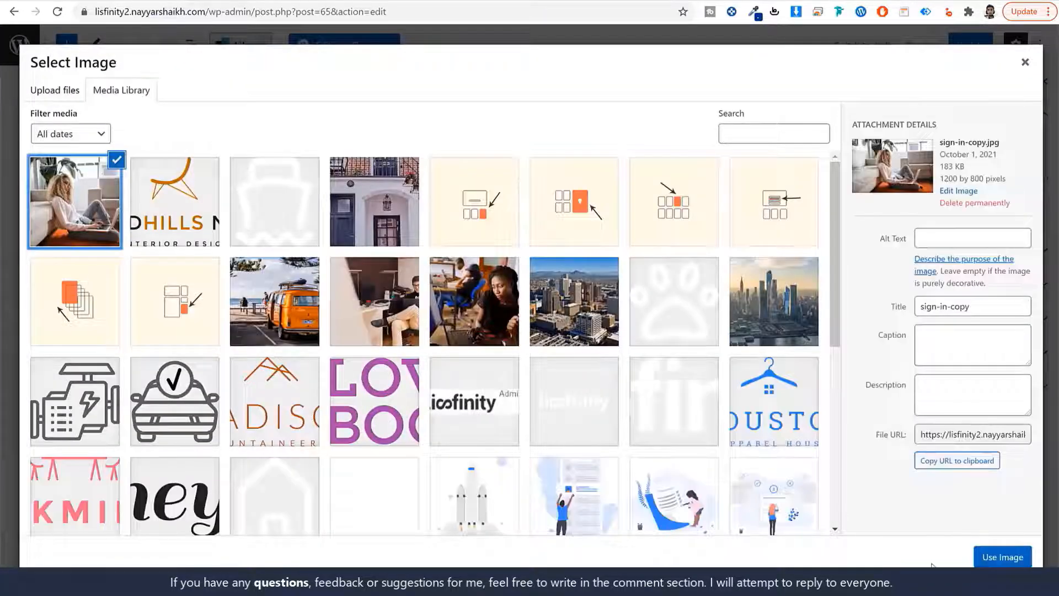
left_click(998, 557)
left_click(33, 539)
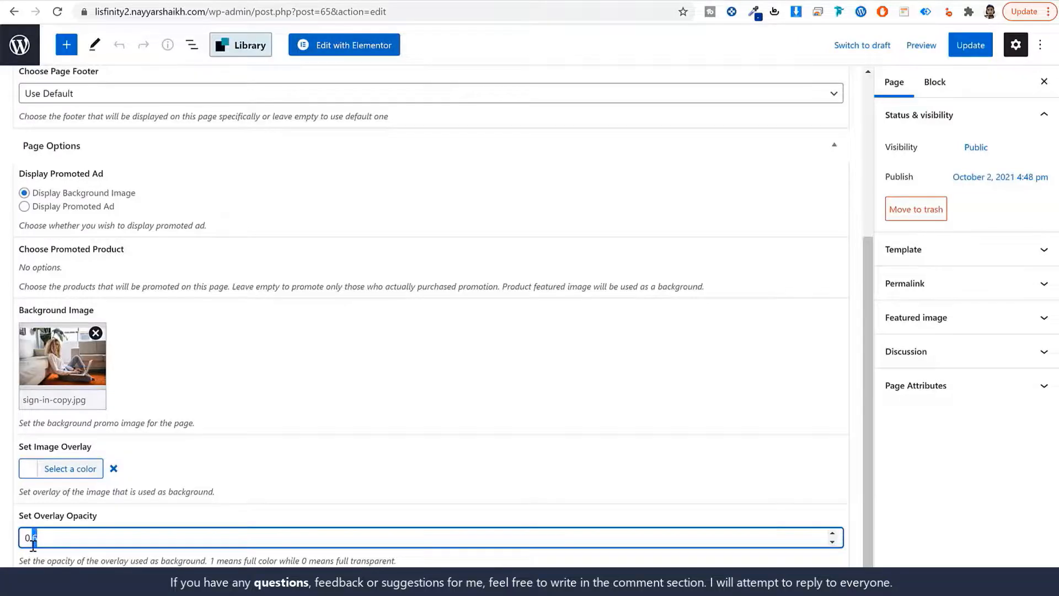
scroll(693, 445, "up", 5)
left_click(970, 45)
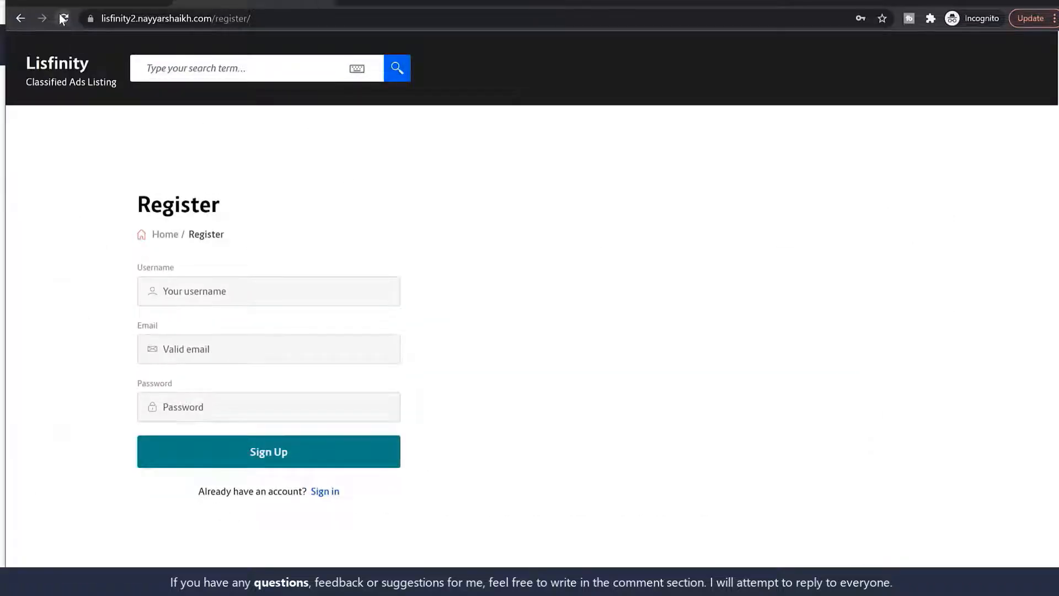
left_click(64, 19)
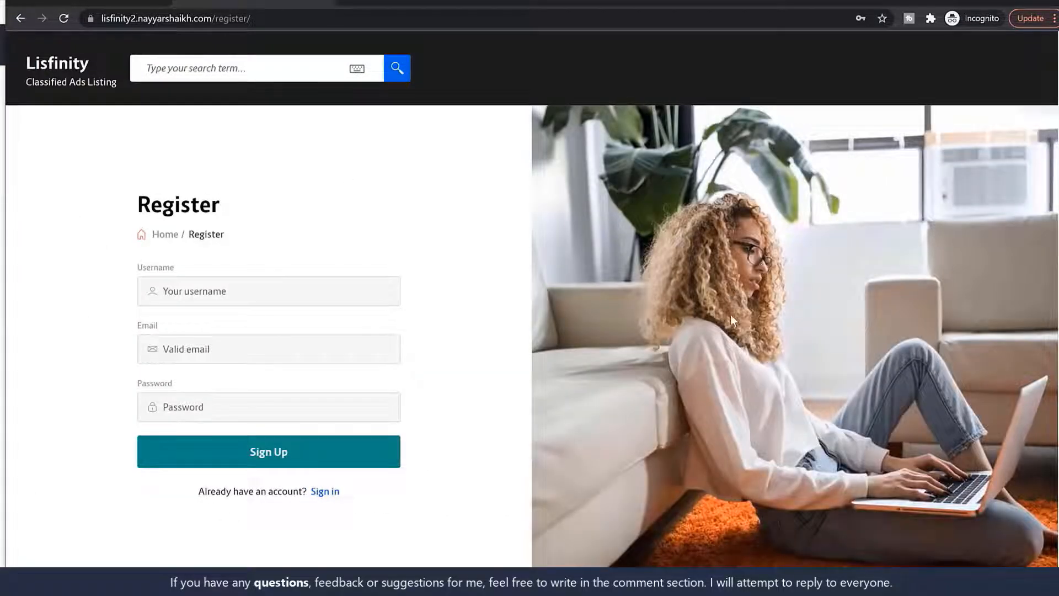
Sign up on the Register page with a test username, e-mail address and password
scroll(730, 315, "down", 3)
scroll(729, 327, "up", 3)
left_click(314, 291)
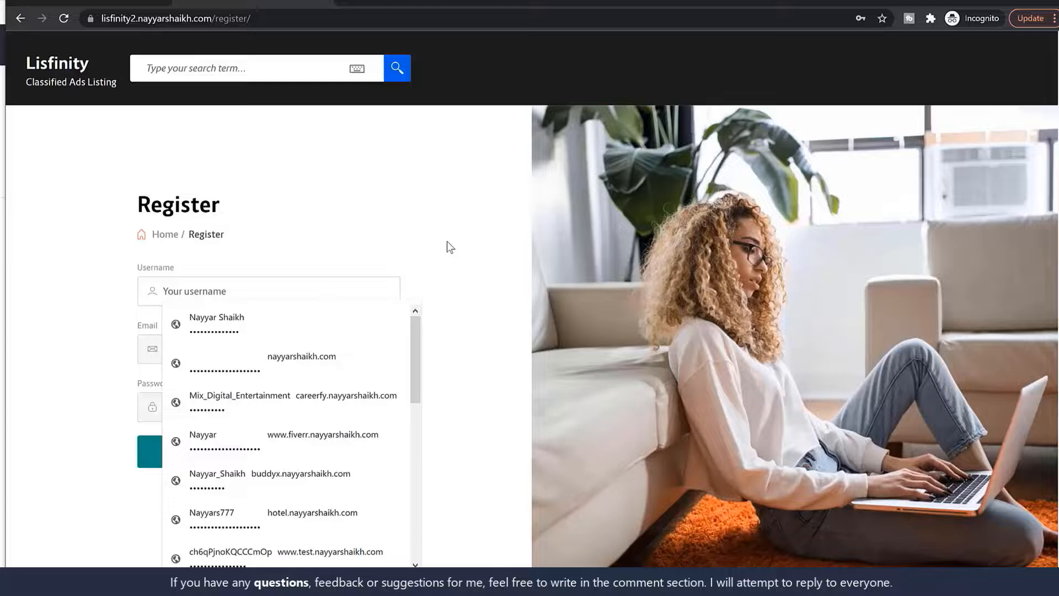
type("John D")
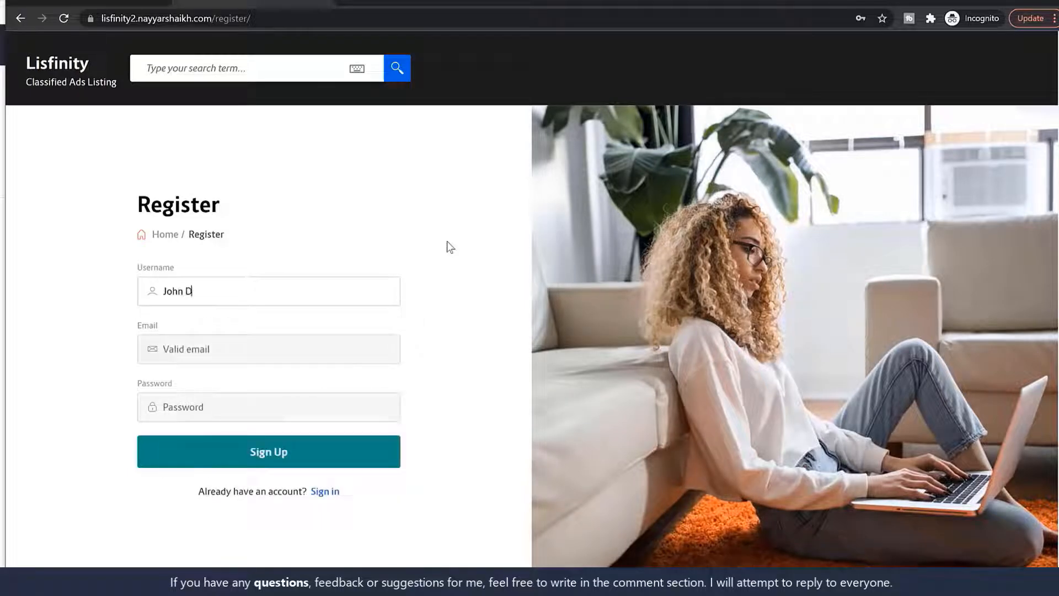
type("oe")
key("Tab")
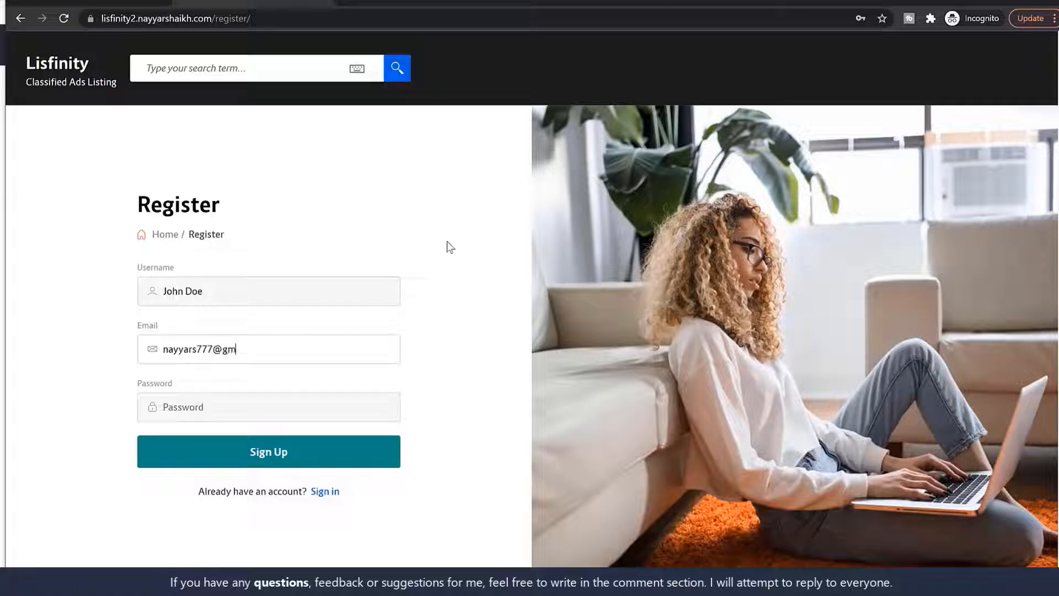
key("Tab")
type("••••")
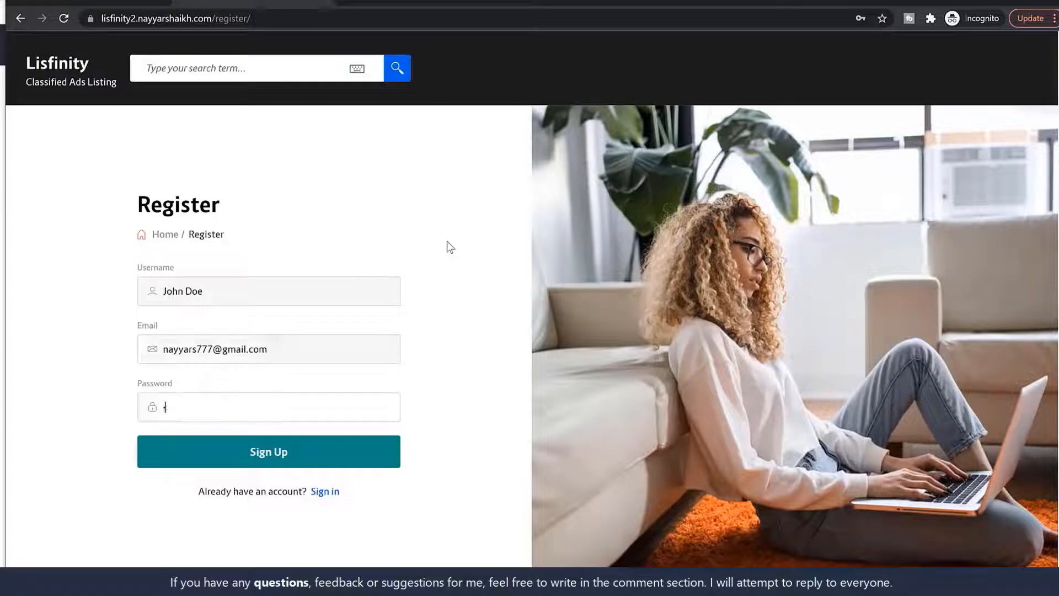
type("••••••")
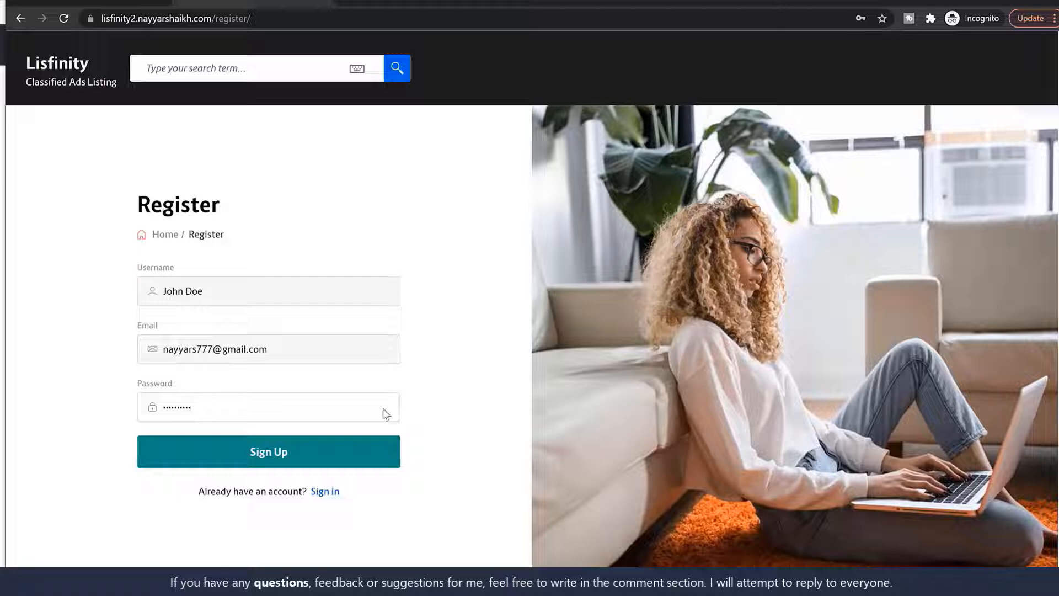
left_click(369, 445)
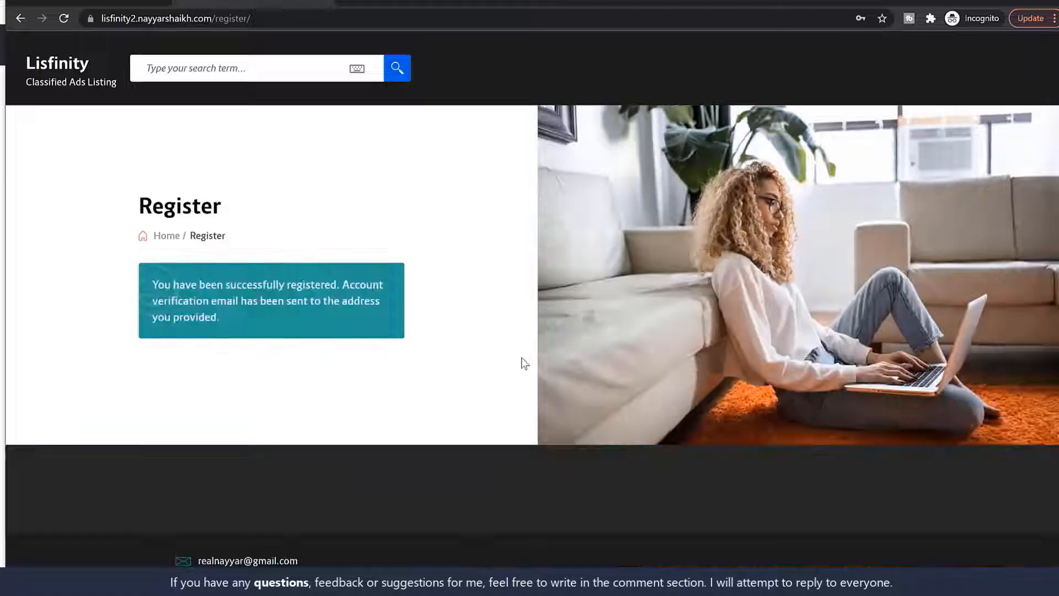
Follow the account activation link from the confirmation e-mail in the inbox
left_click_drag(154, 283, 254, 319)
left_click(210, 314)
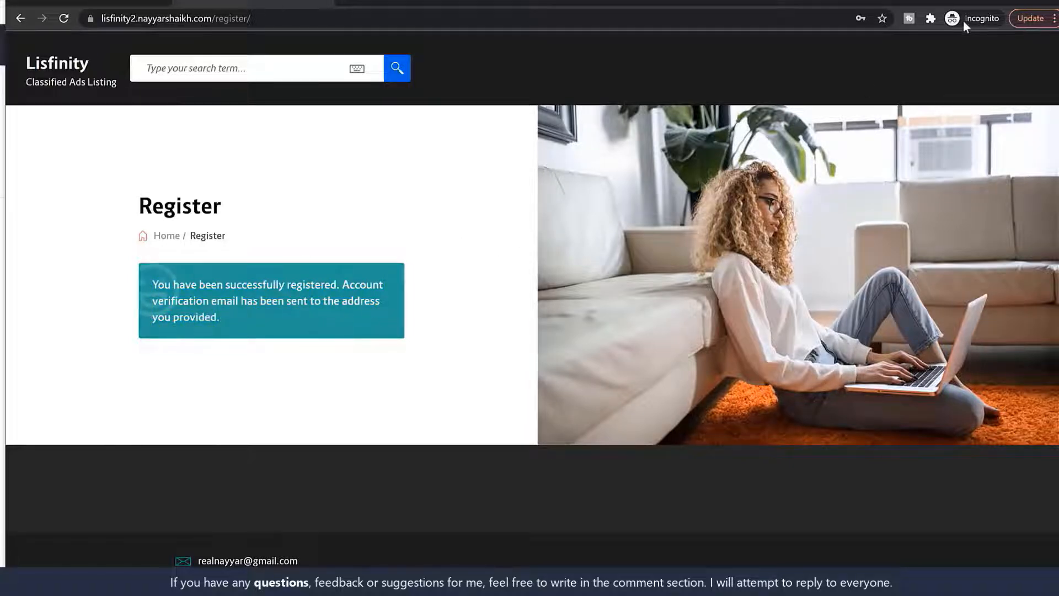
left_click(350, 4)
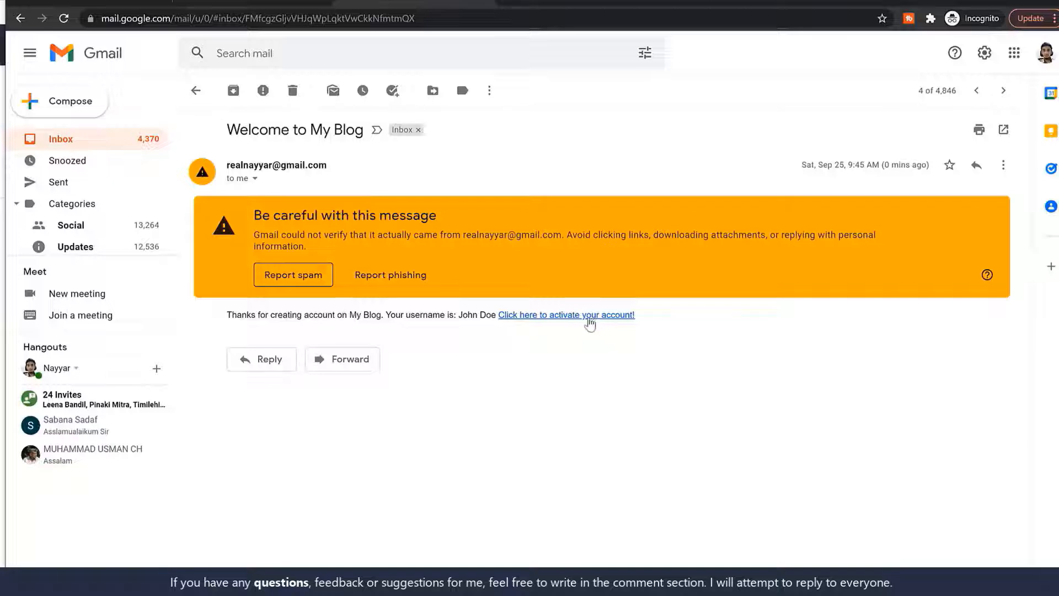
left_click(565, 315)
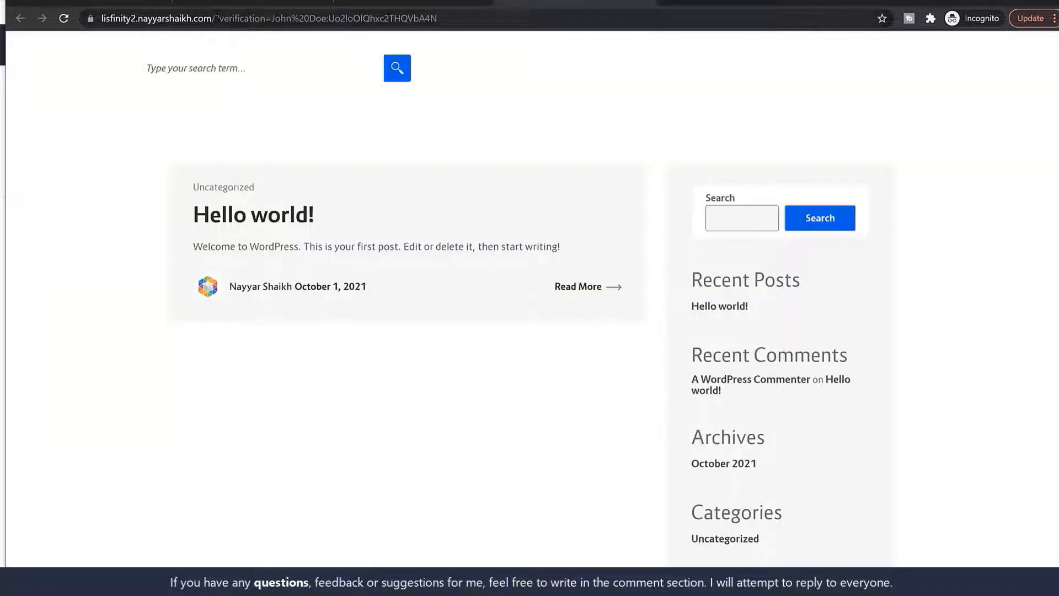
Log in on the site's /login page with the new test user's username and password
left_click_drag(216, 19, 638, 38)
type("login")
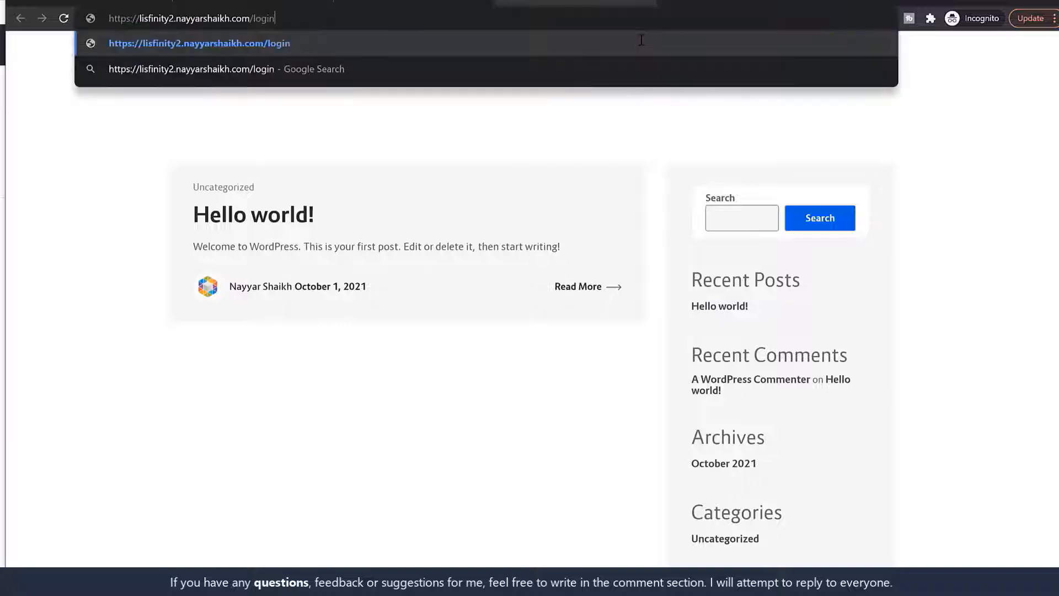
key("Return")
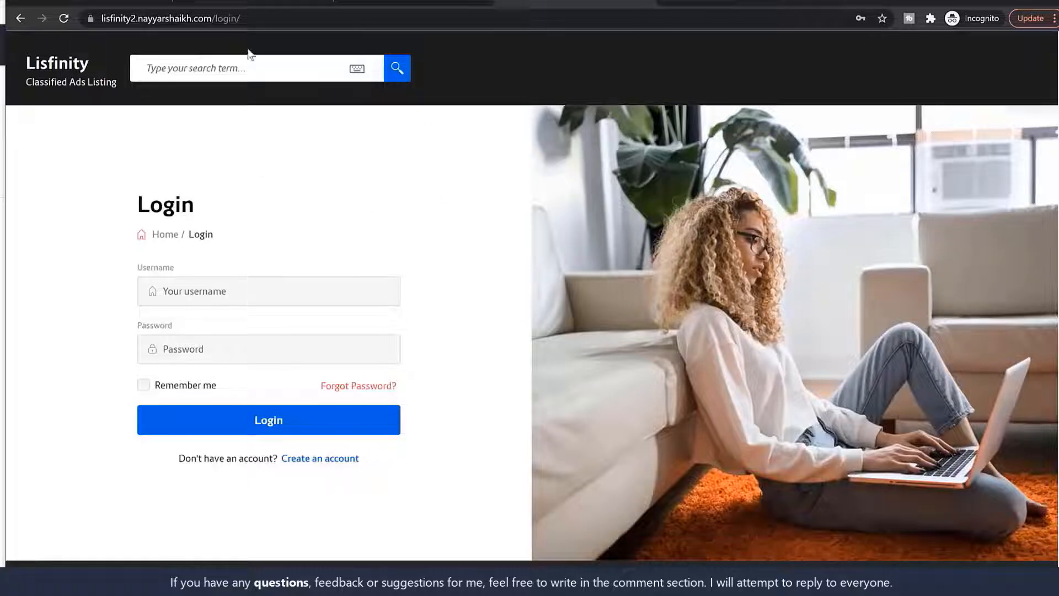
left_click_drag(239, 18, 212, 18)
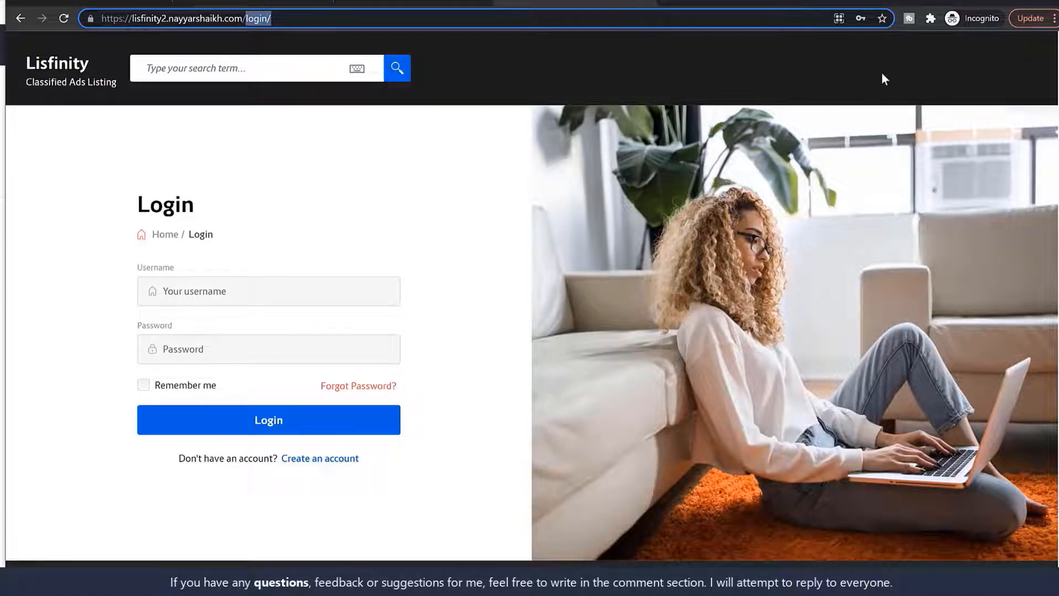
left_click(375, 130)
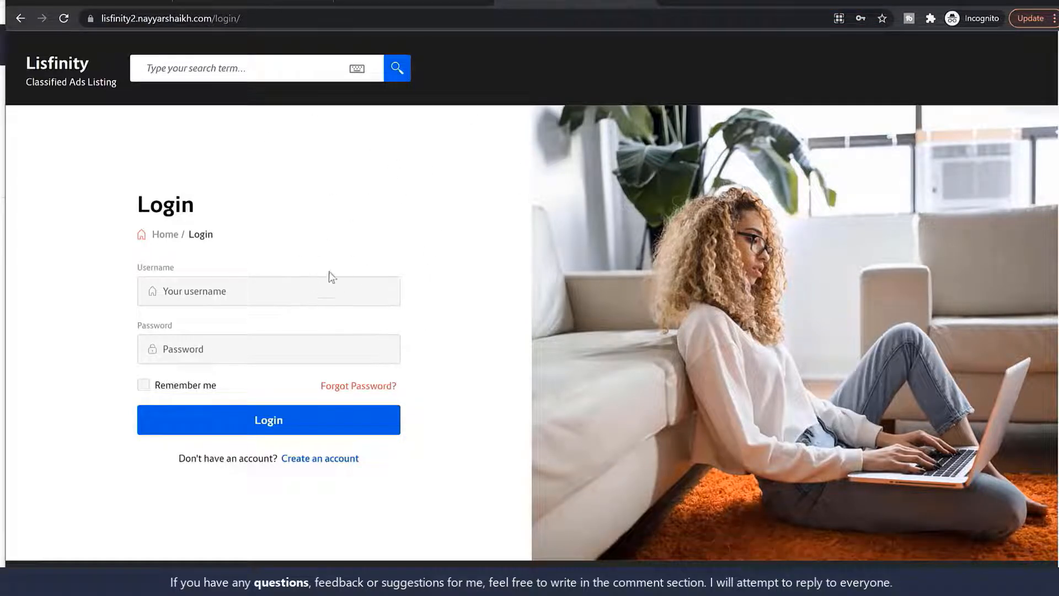
left_click(284, 293)
type("nayyars")
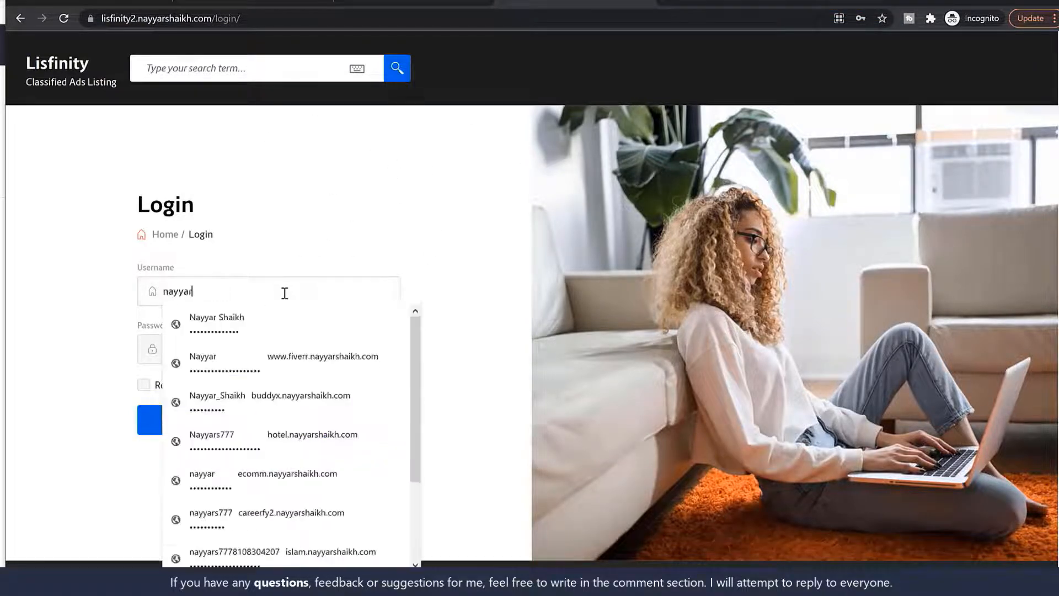
key("ctrl+a")
type("John Doe")
key("Tab")
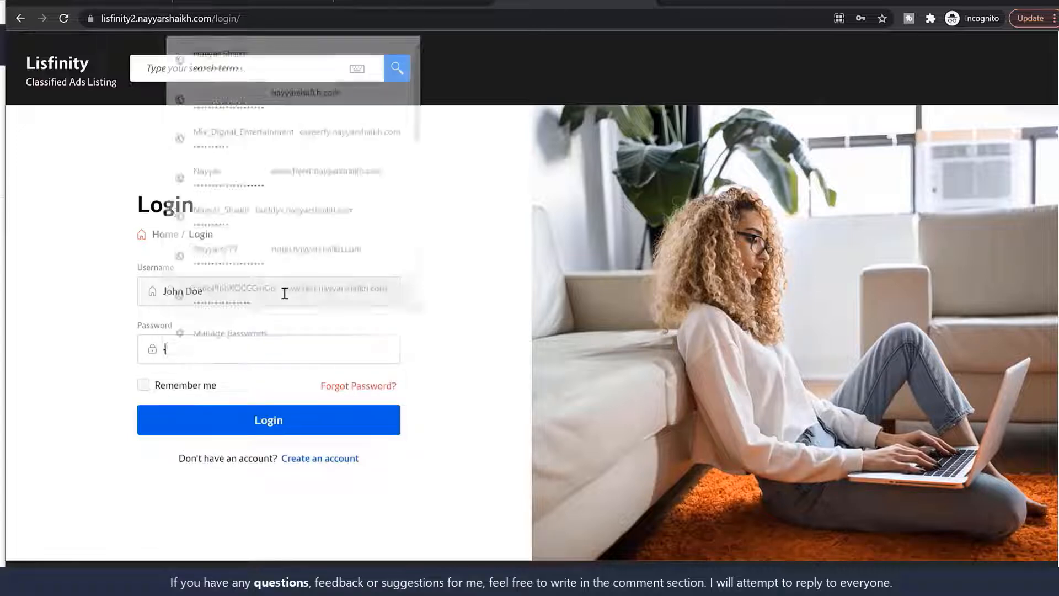
type("••••••••")
left_click(287, 425)
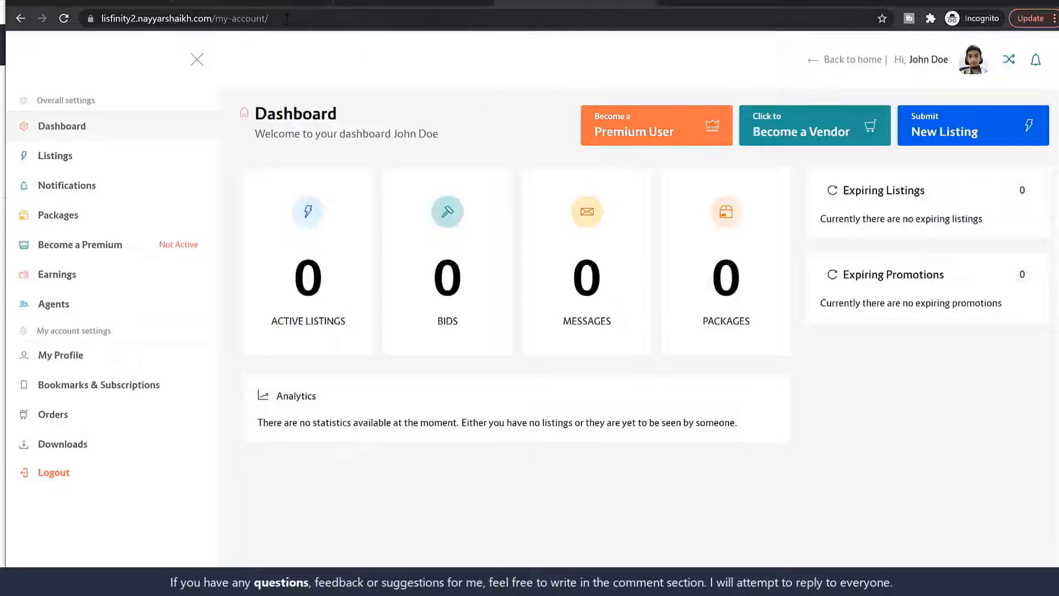
View the account's Listings section and then its Packages section
left_click_drag(270, 18, 211, 18)
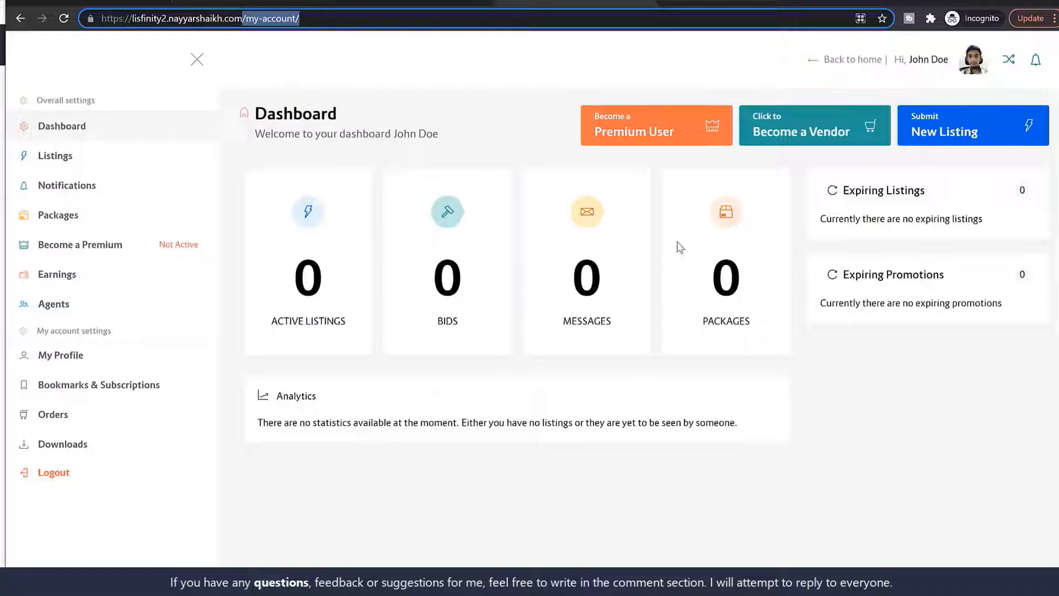
left_click(71, 160)
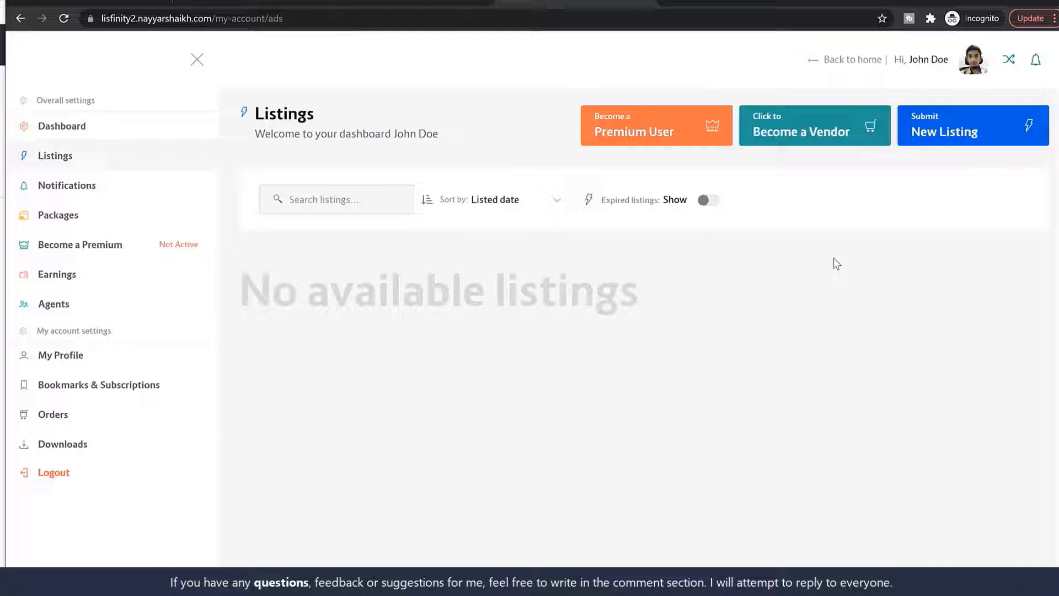
left_click(956, 133)
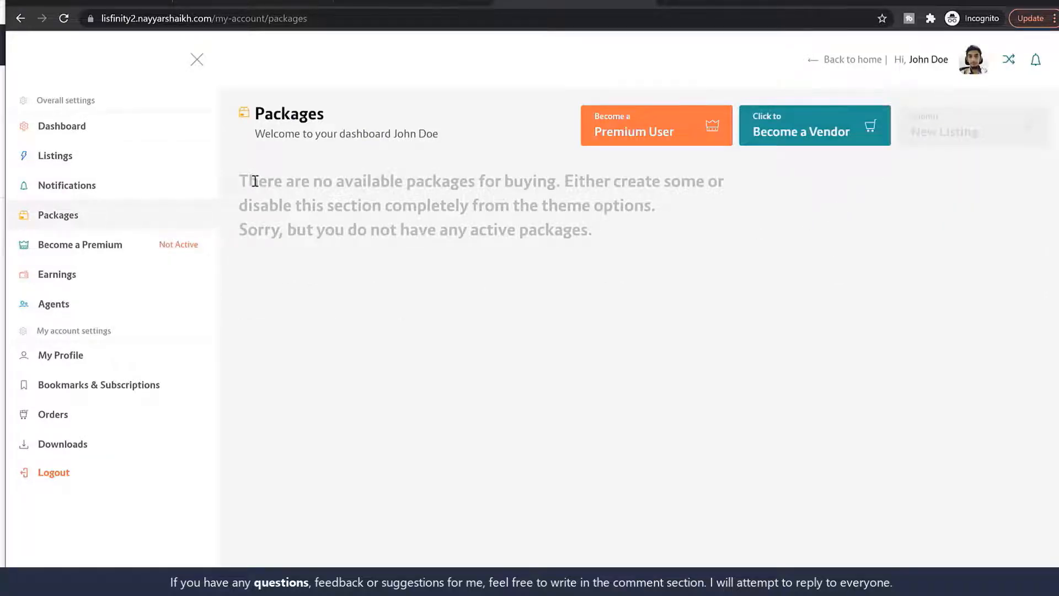
Compare with the demo's Packages tab, reviewing its Trial, Basic, Recommended and Premium cards
left_click_drag(239, 179, 664, 254)
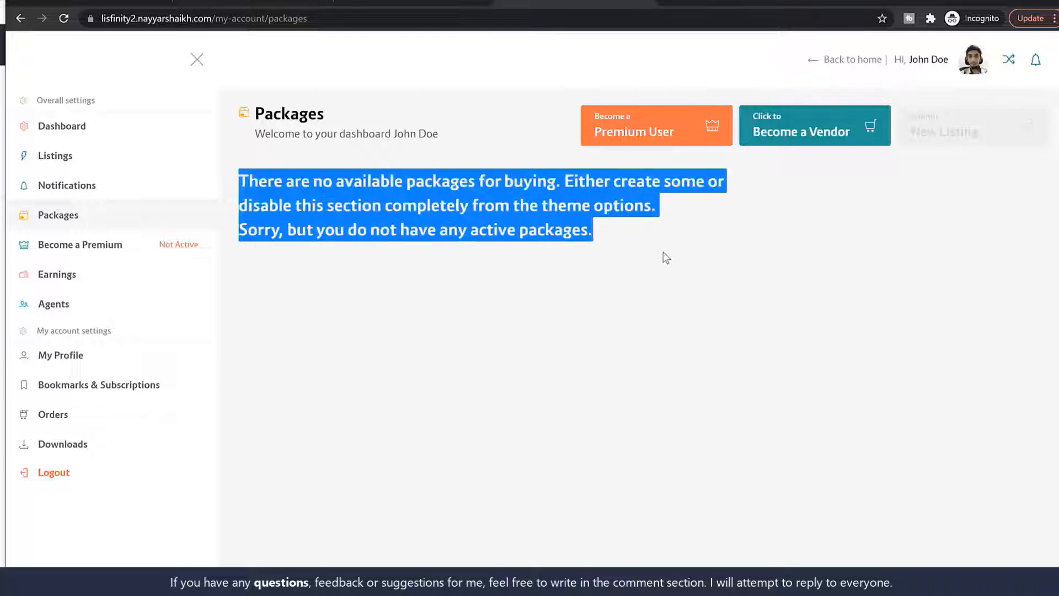
left_click(663, 252)
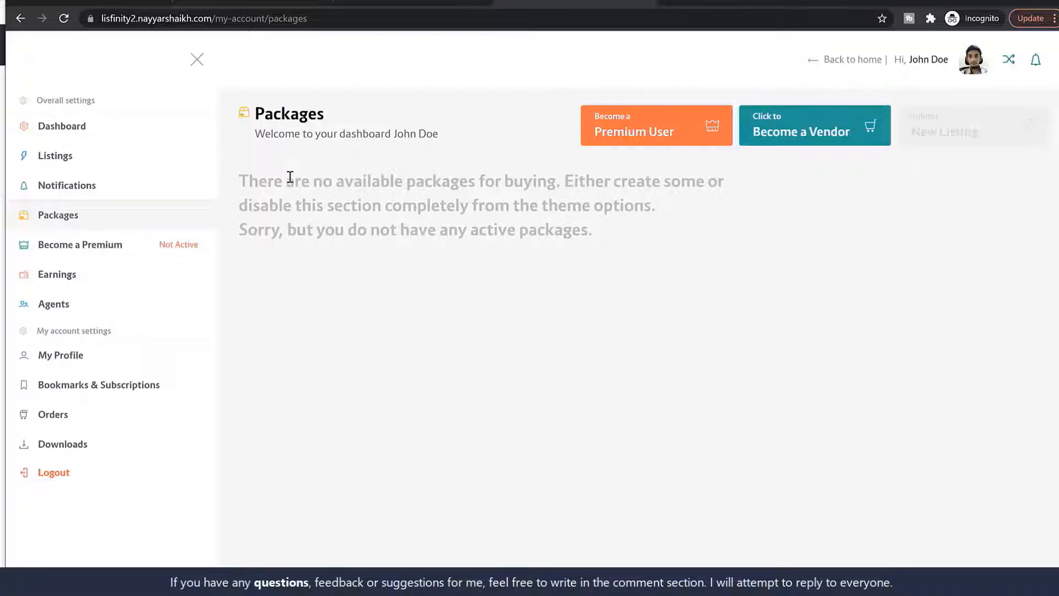
left_click(994, 1)
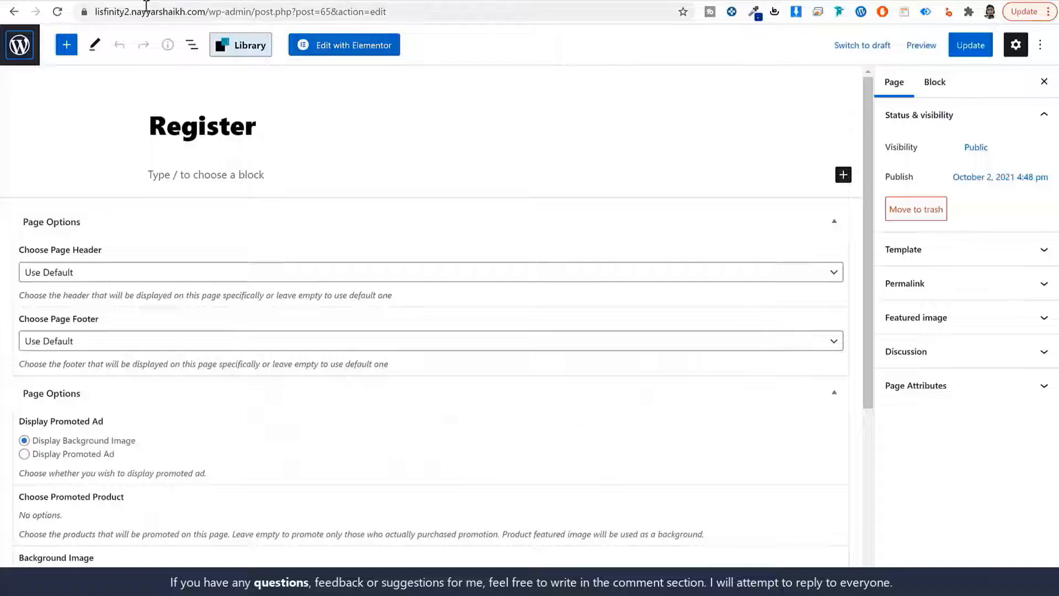
left_click(117, 1)
left_click(924, 66)
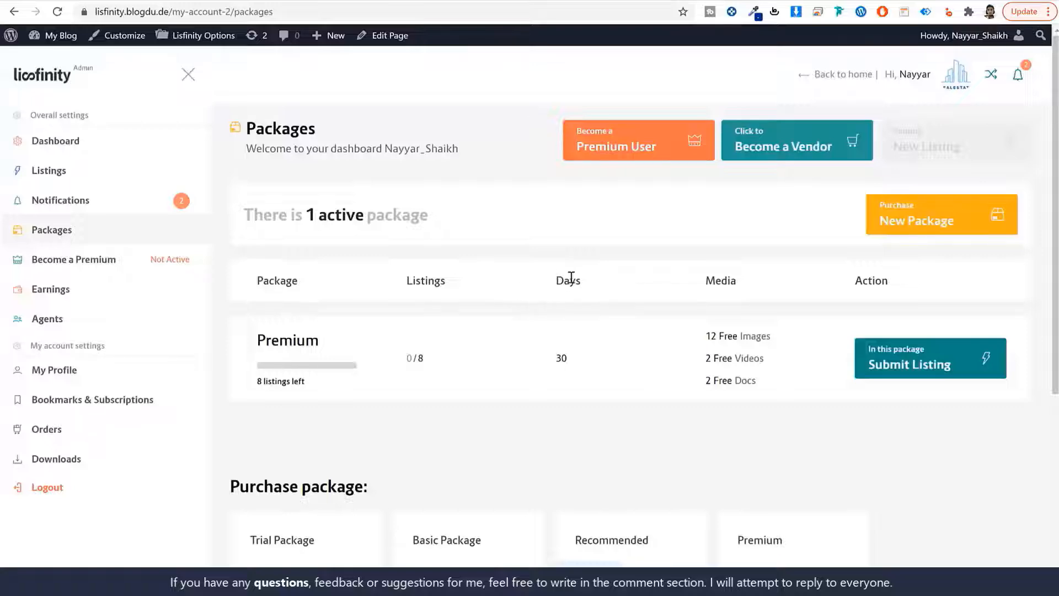
scroll(572, 279, "down", 5)
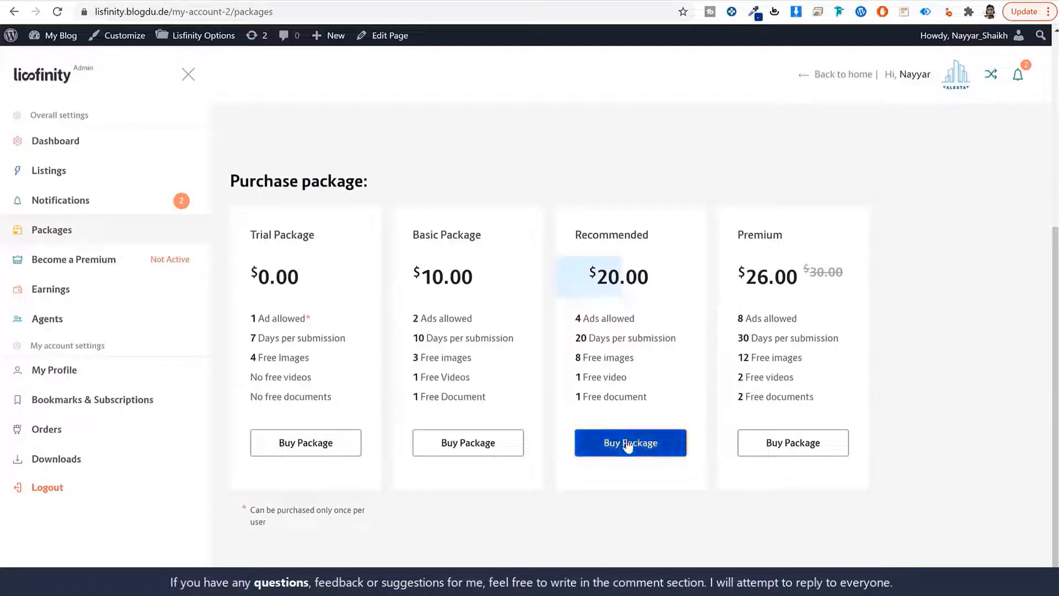
scroll(628, 447, "up", 5)
left_click_drag(332, 349, 243, 353)
scroll(333, 215, "down", 5)
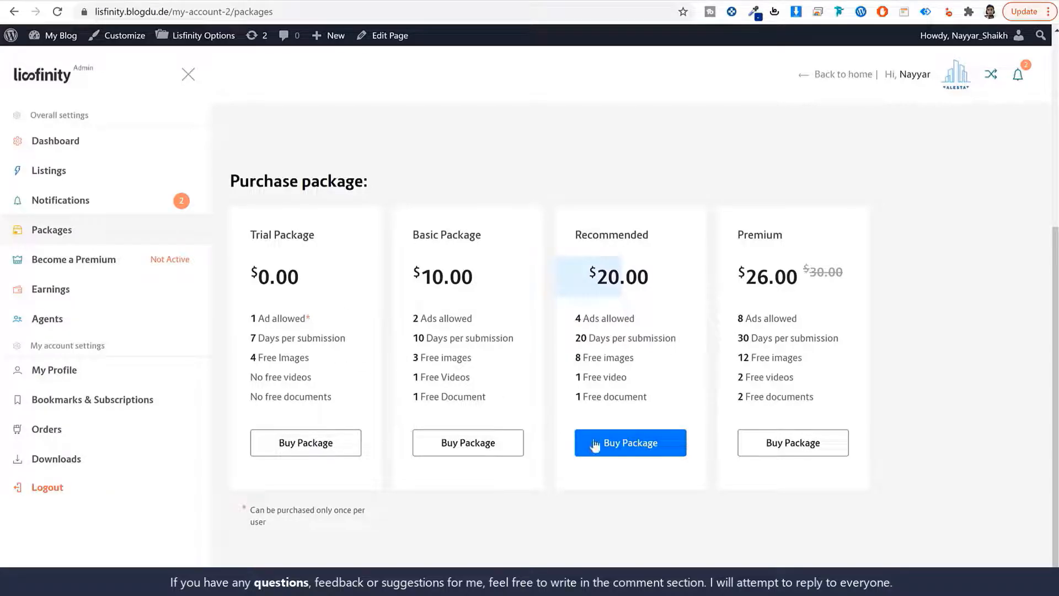
scroll(828, 456, "up", 5)
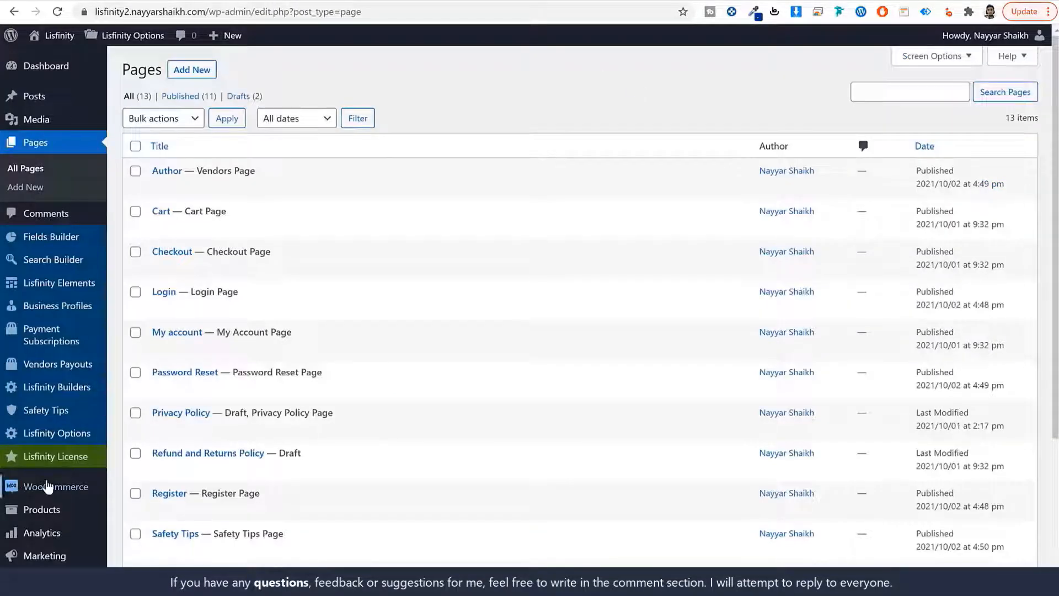
Start a new WooCommerce product named Trial Package
mouse_move(60, 516)
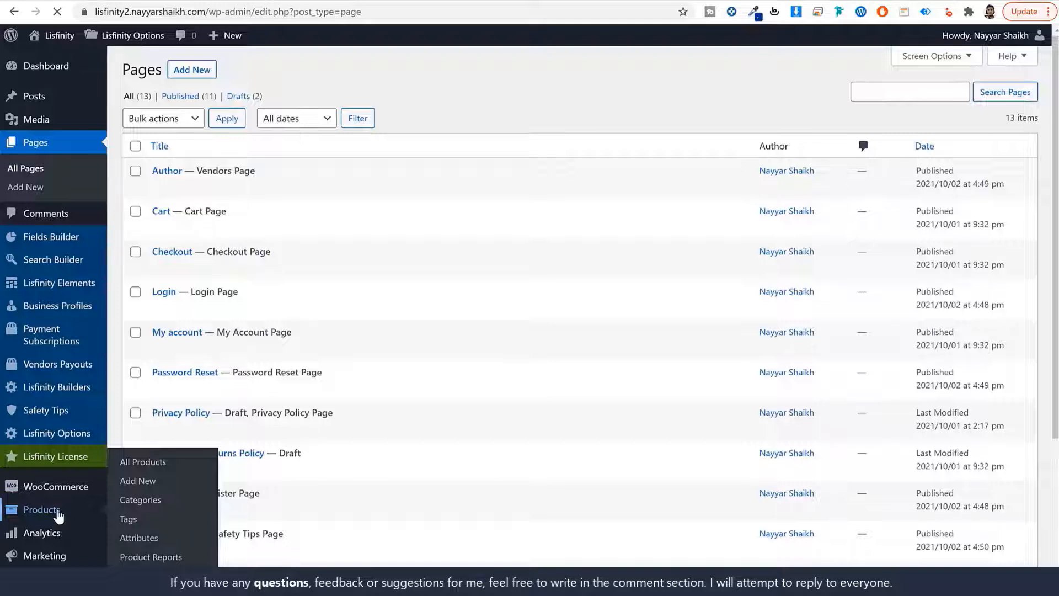
left_click(58, 514)
left_click(568, 328)
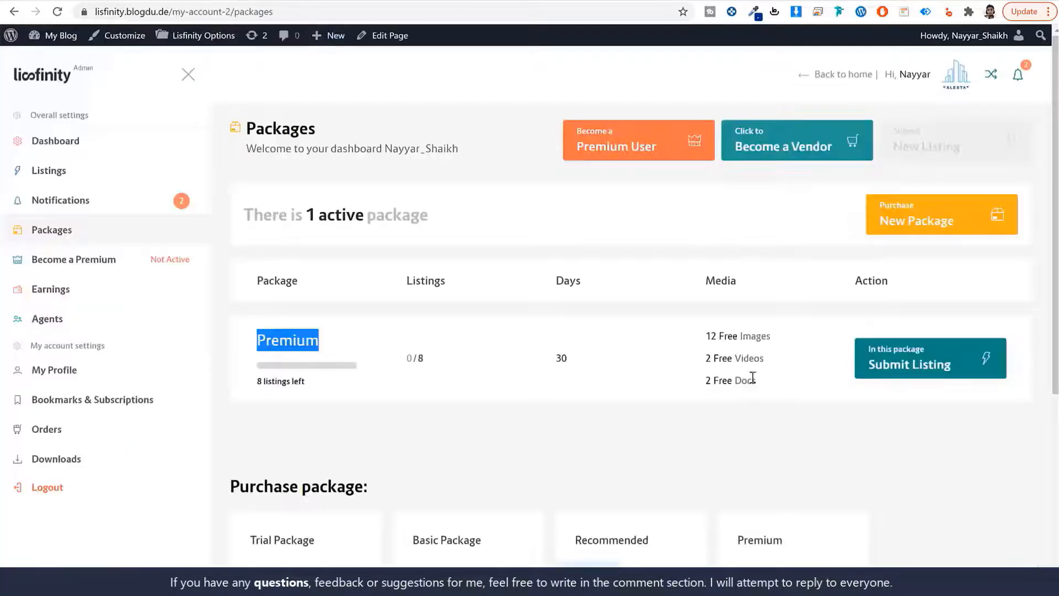
scroll(753, 377, "down", 5)
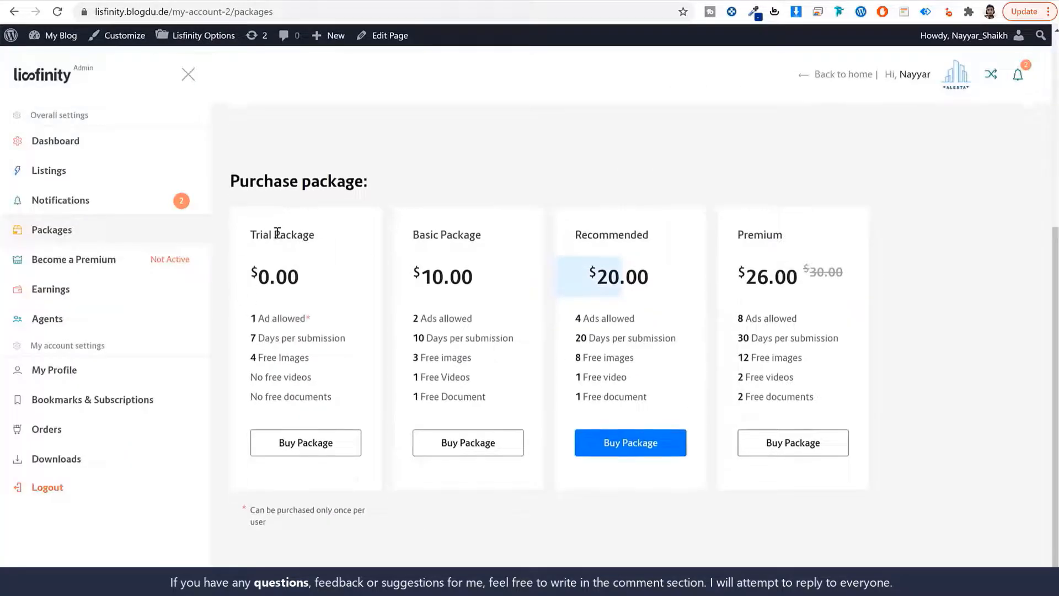
left_click_drag(320, 233, 248, 233)
left_click(328, 237)
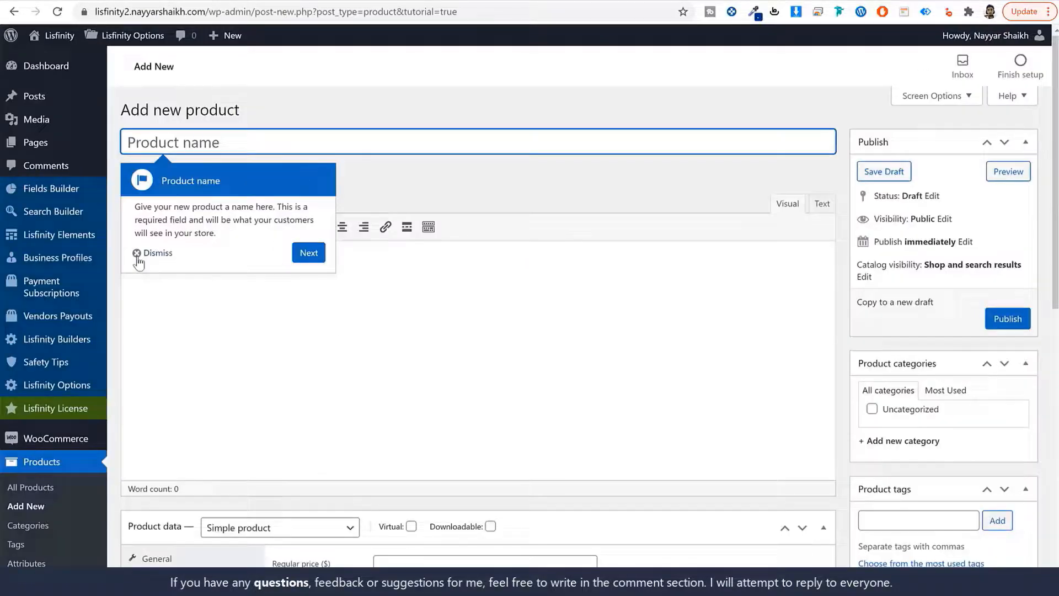
left_click(138, 258)
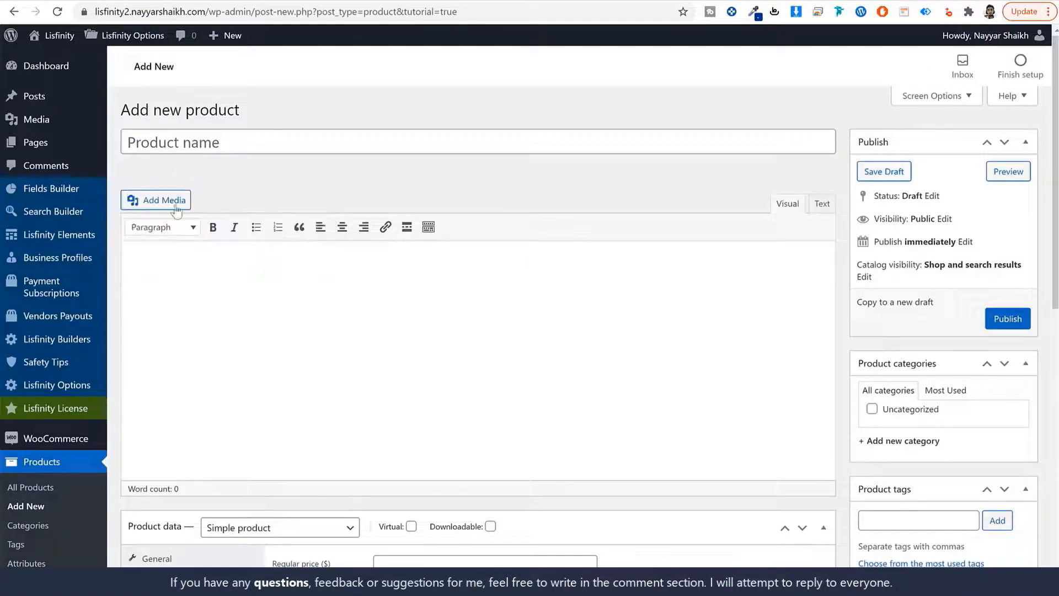
type("Tri")
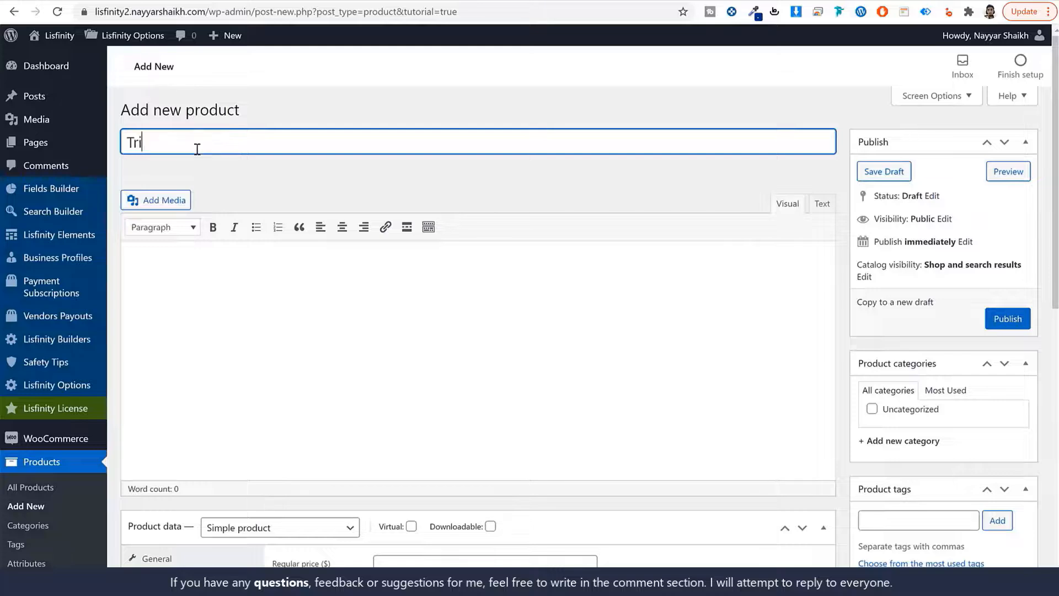
type("al Packahege")
Set the product data type to Payment Package product
scroll(464, 293, "down", 7)
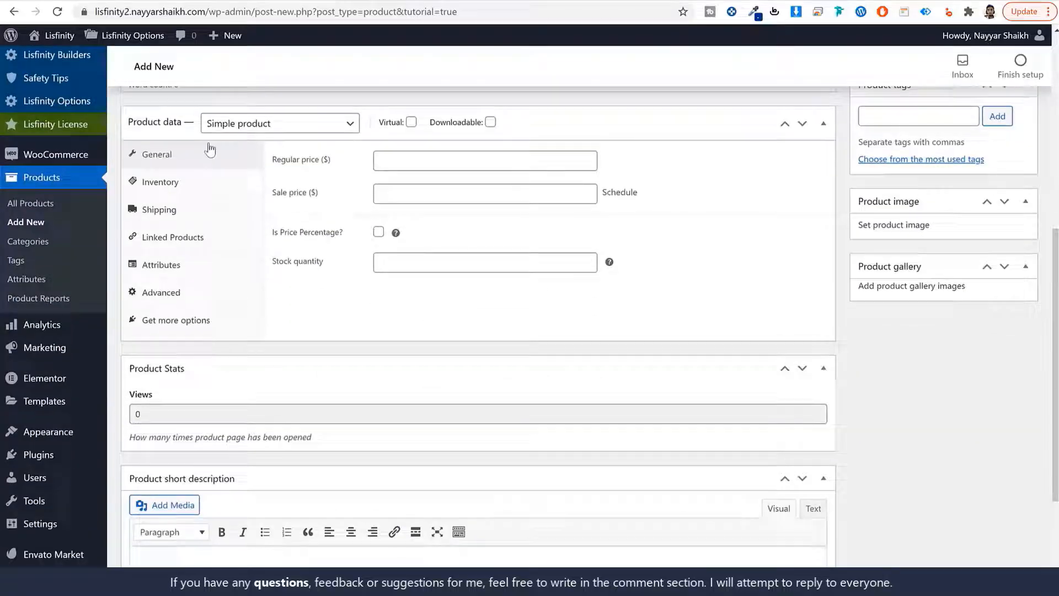
left_click(249, 126)
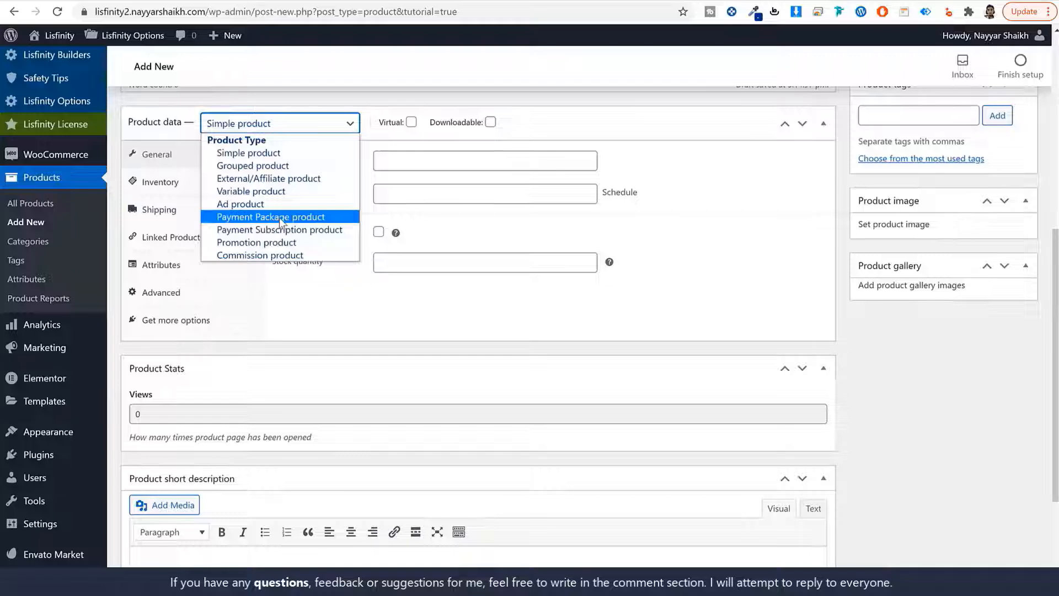
left_click(279, 217)
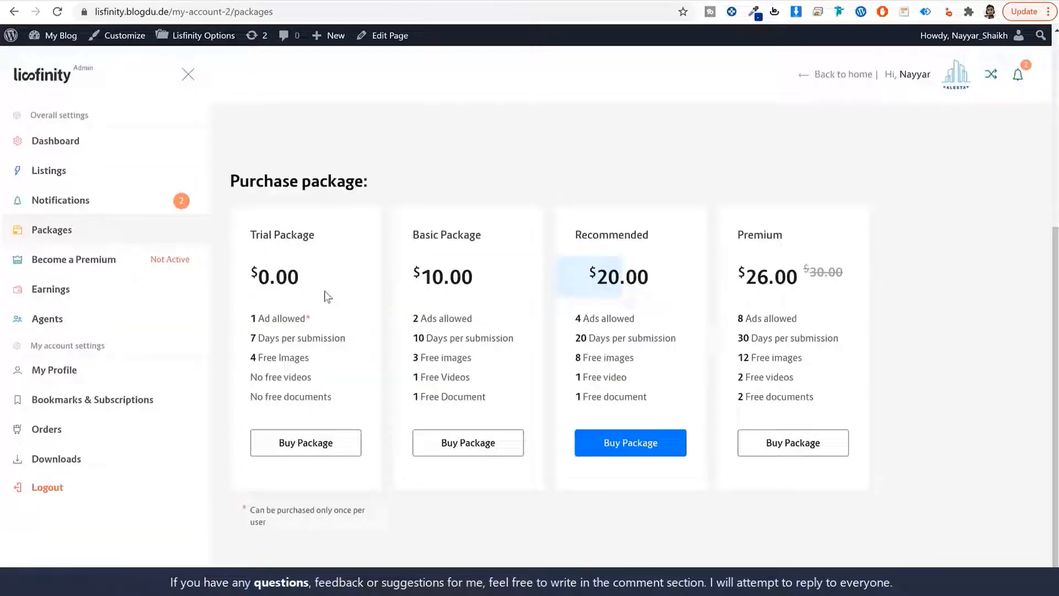
double_click(273, 276)
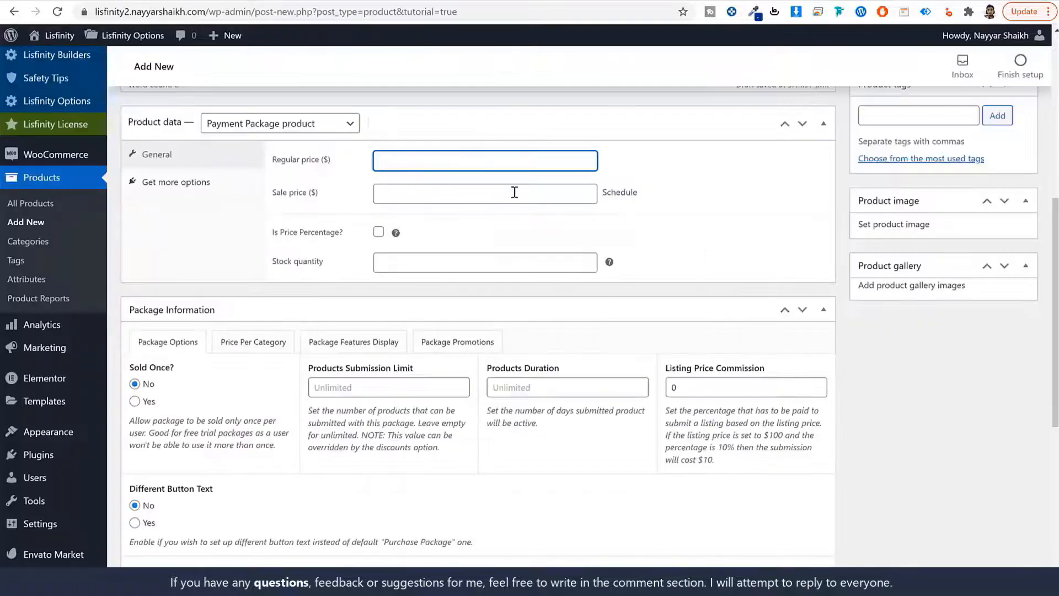
Set the regular price to 0 and make the package sold once per user
type("0")
double_click(326, 159)
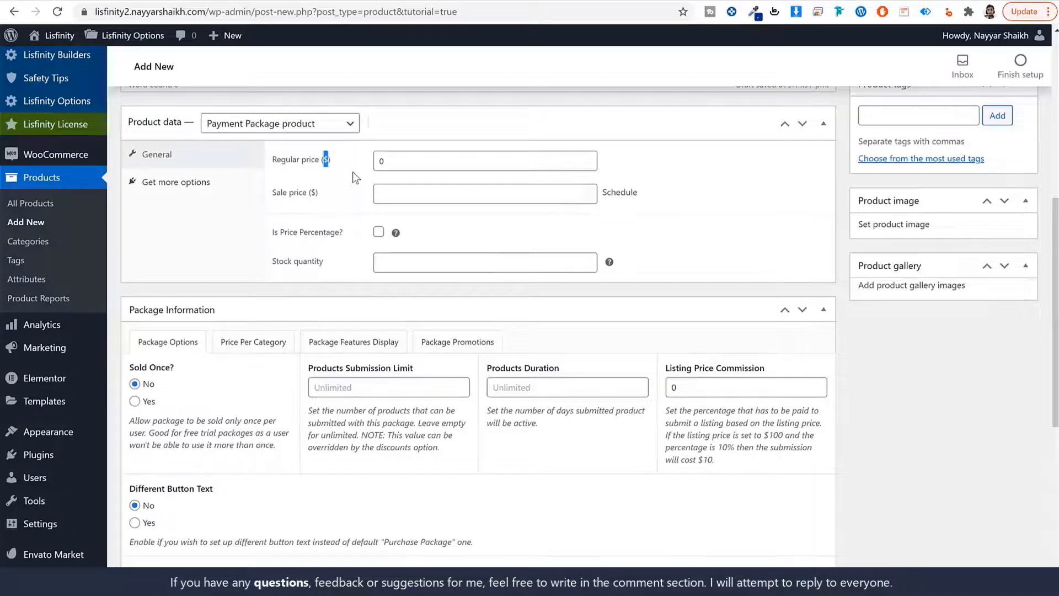
scroll(918, 438, "down", 2)
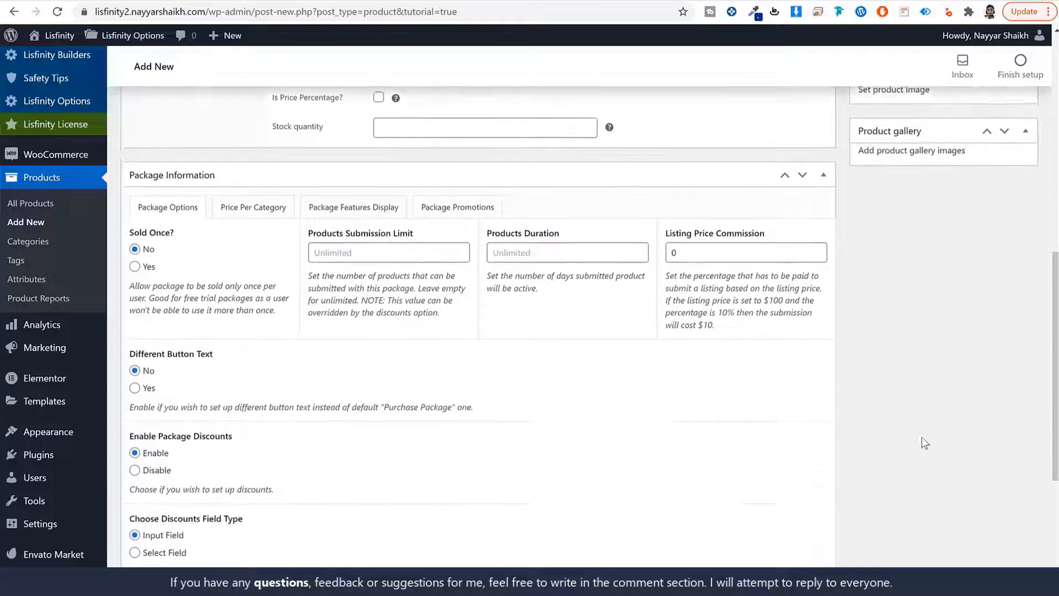
scroll(922, 437, "down", 1)
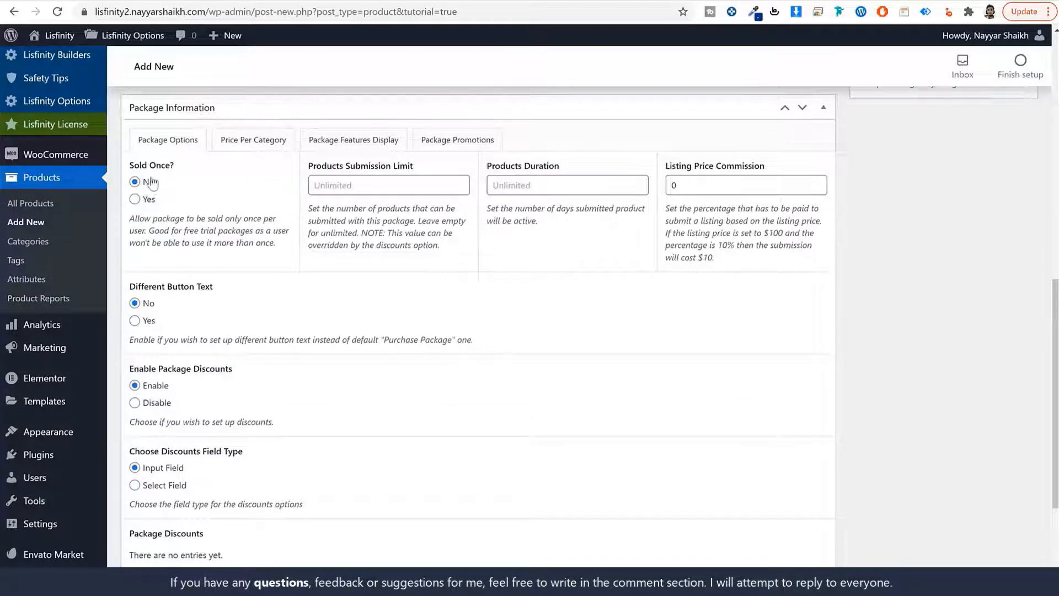
left_click(138, 199)
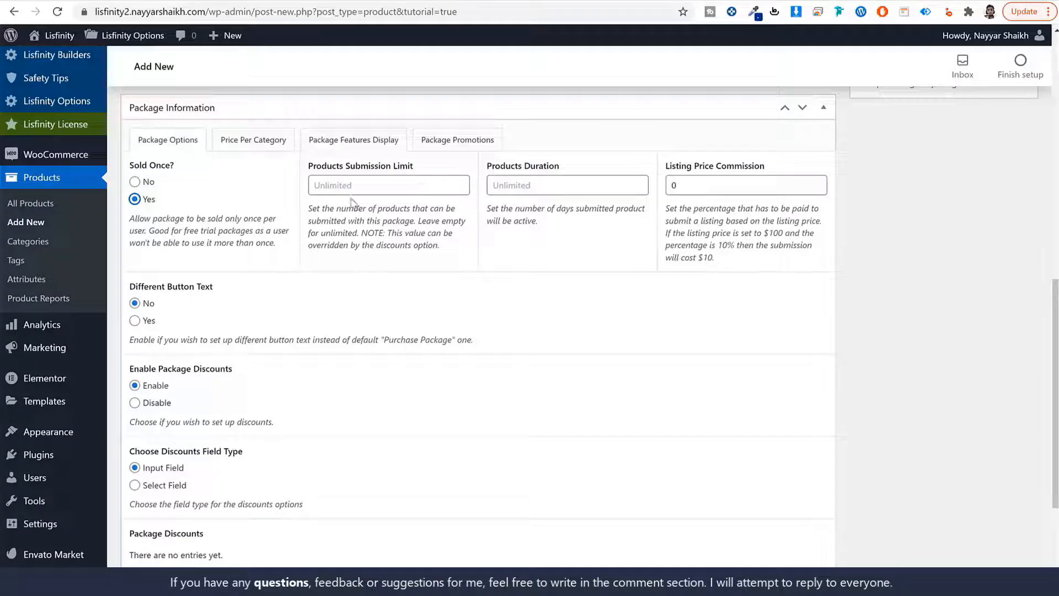
Set the products submission limit to 1 and the products duration to 7 days
left_click(366, 184)
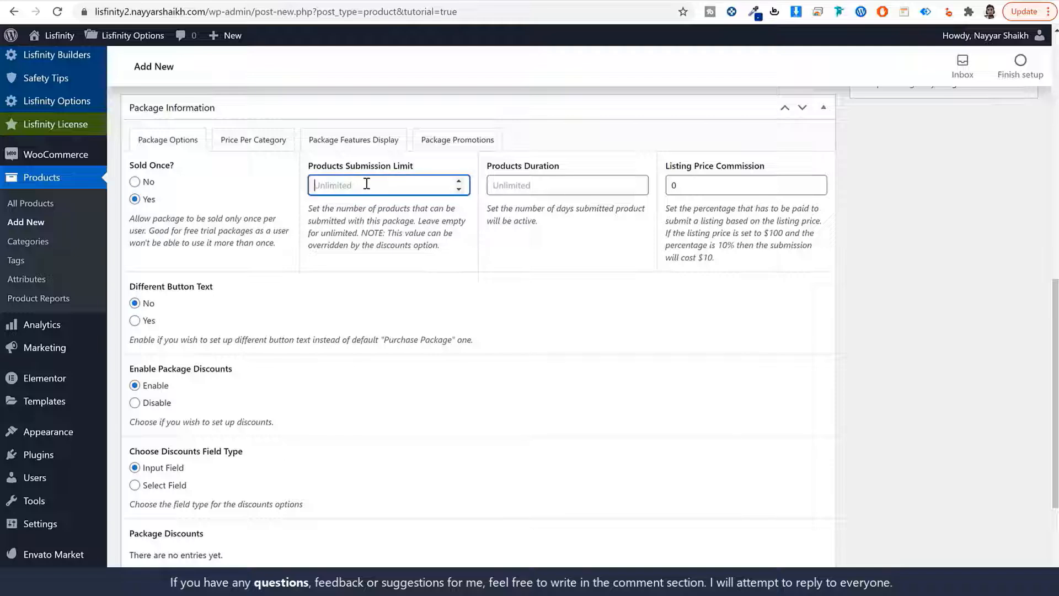
type("1")
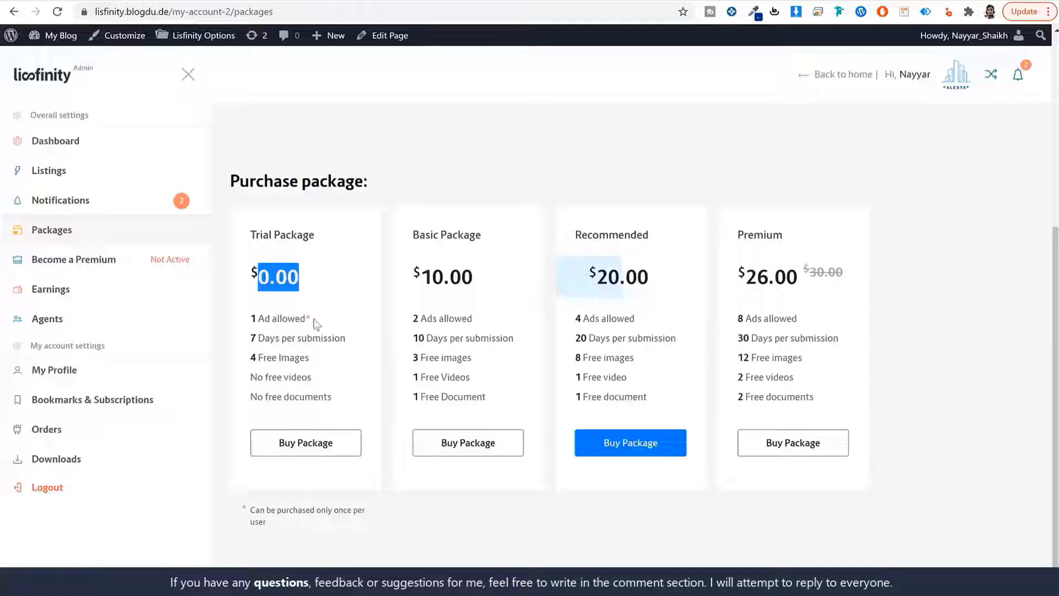
left_click_drag(312, 318, 243, 323)
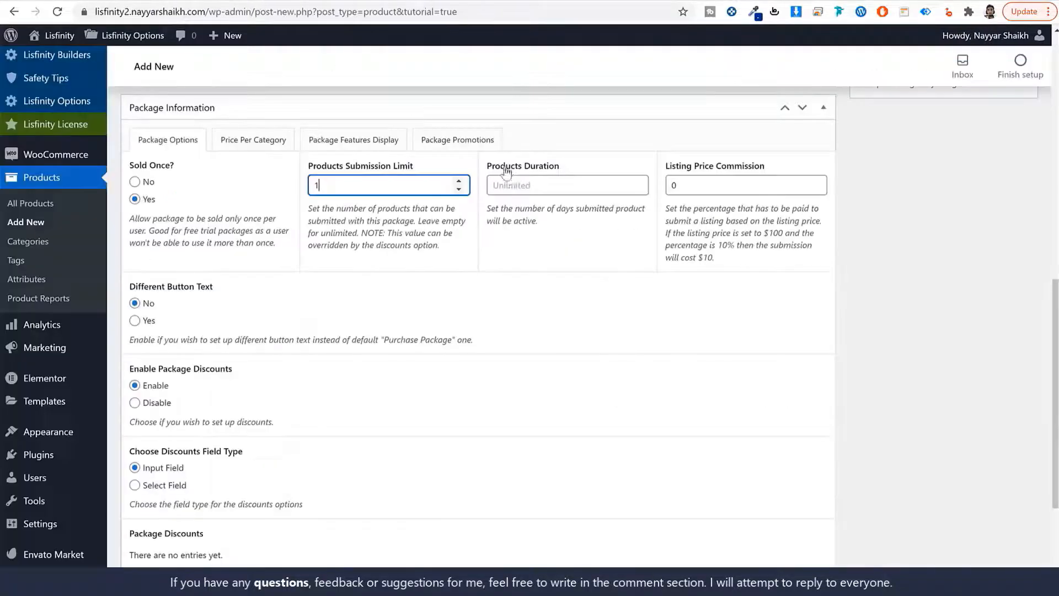
left_click(549, 185)
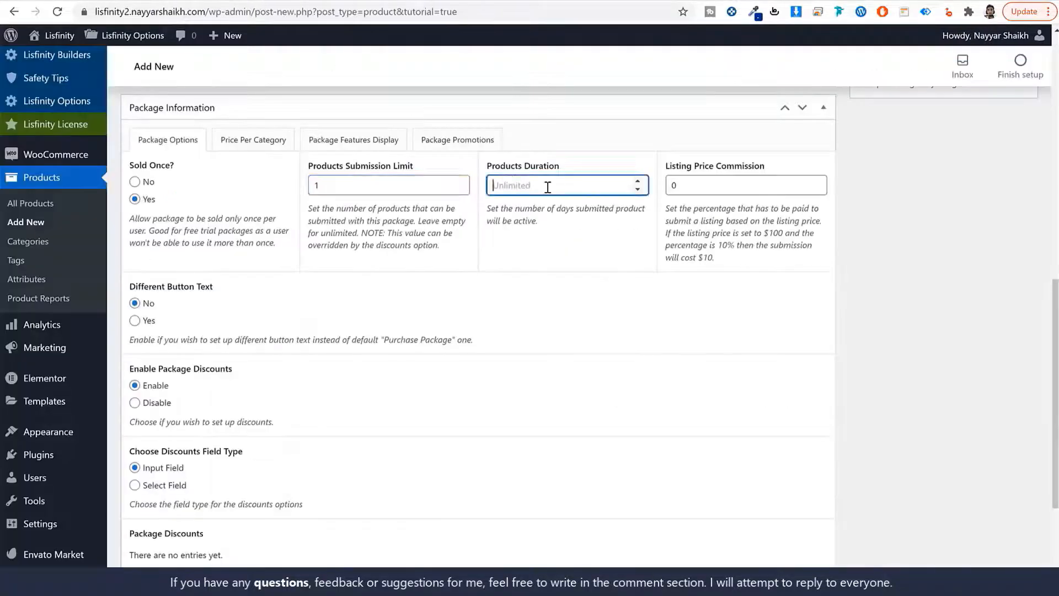
type("7")
left_click(246, 145)
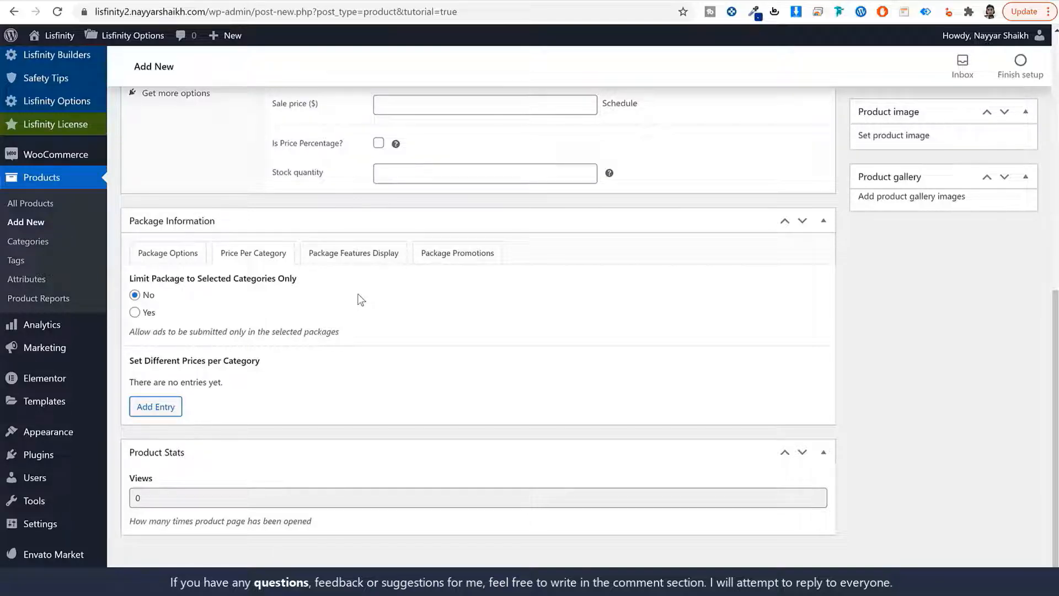
left_click(370, 258)
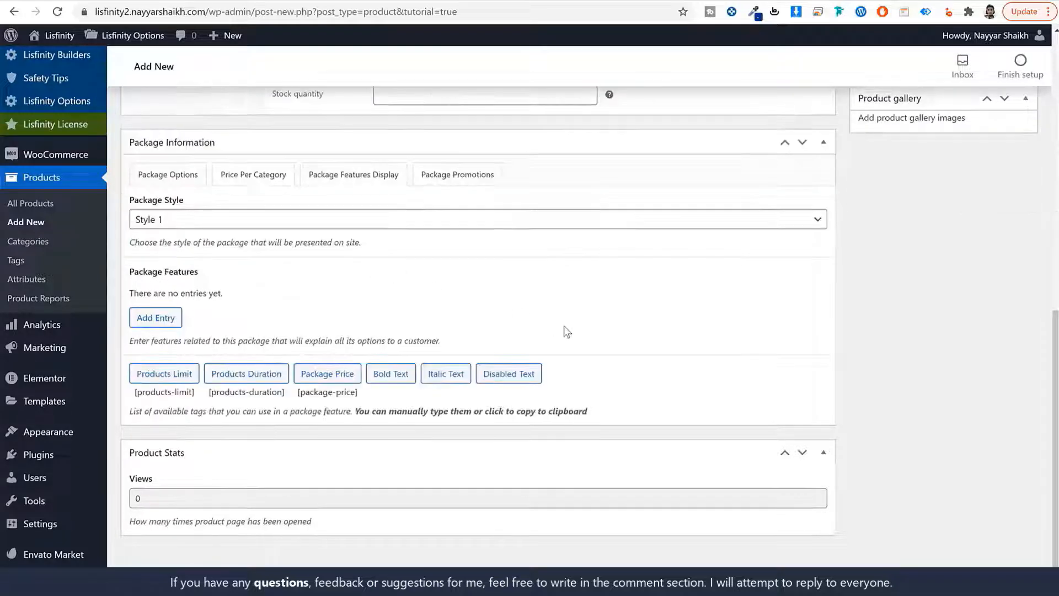
Add the first feature '1 Ad allowed' with the demo's once-per-user footnote
left_click(163, 321)
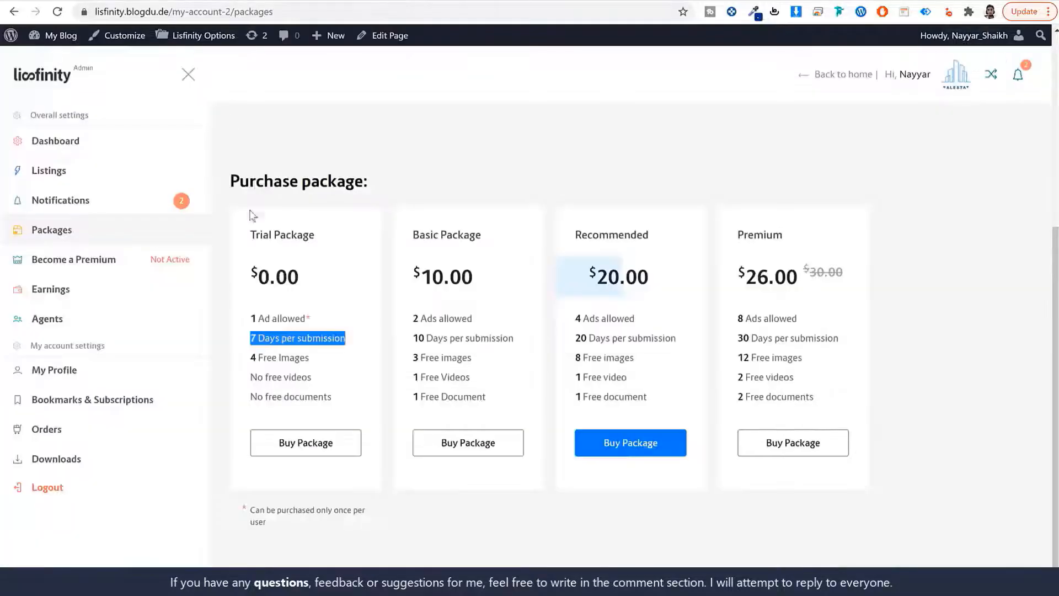
left_click(318, 324)
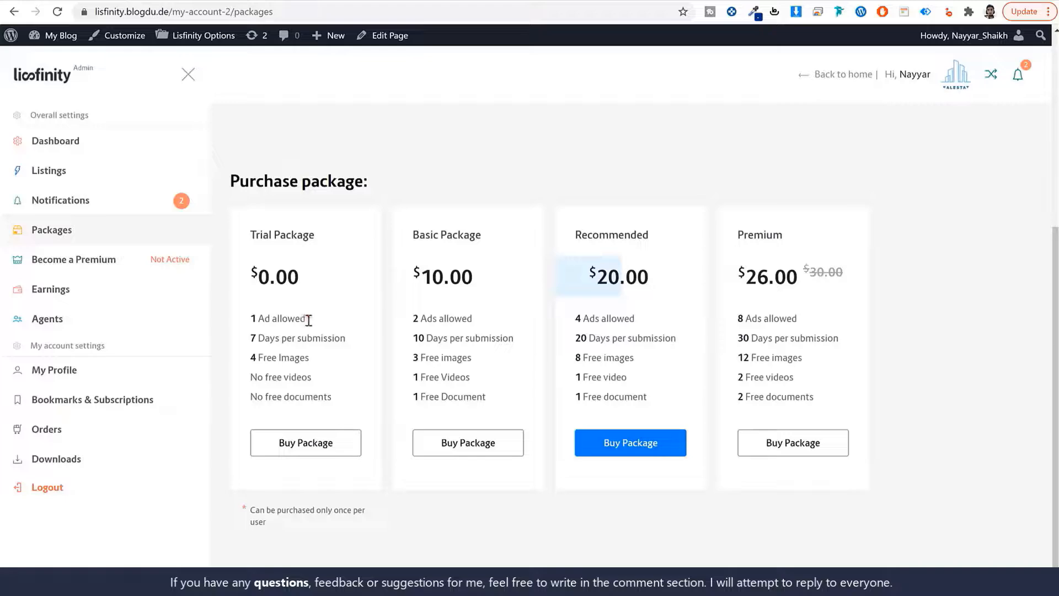
left_click_drag(308, 319, 272, 325)
key("ctrl+c")
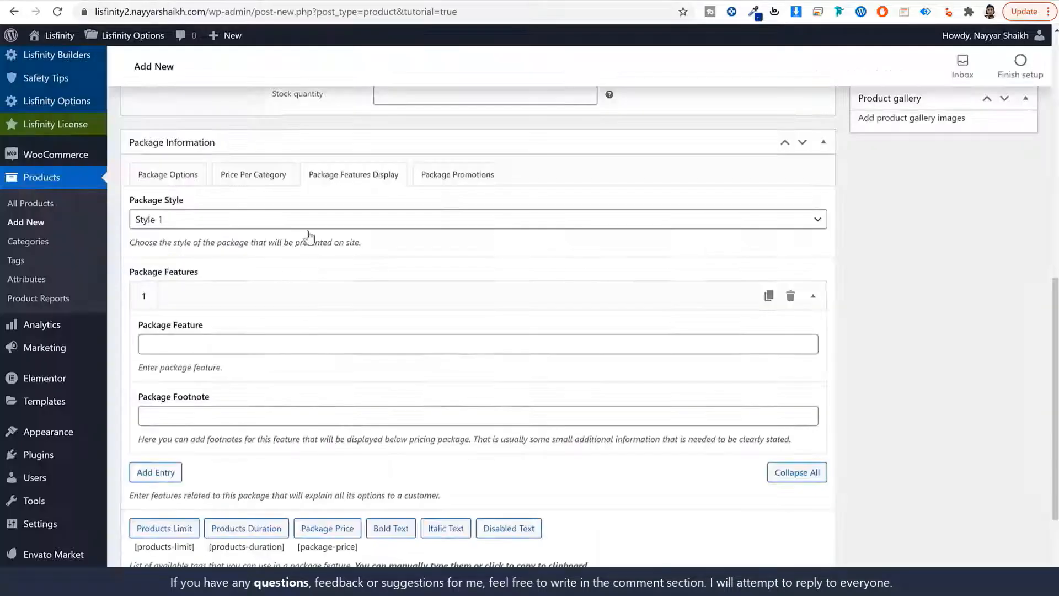
left_click(230, 339)
key("ctrl+v")
scroll(295, 353, "down", 2)
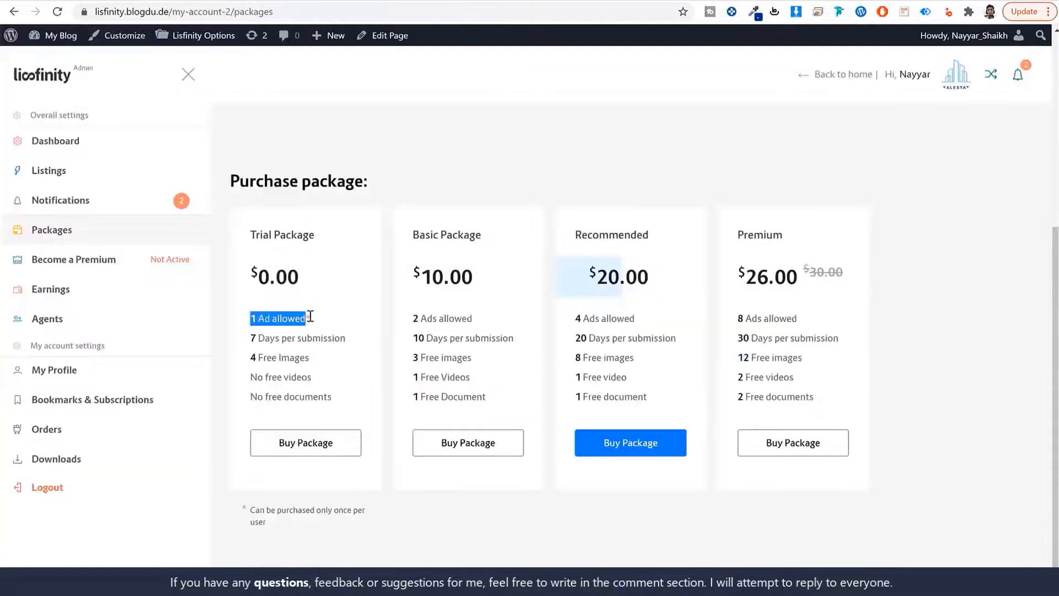
left_click(310, 316)
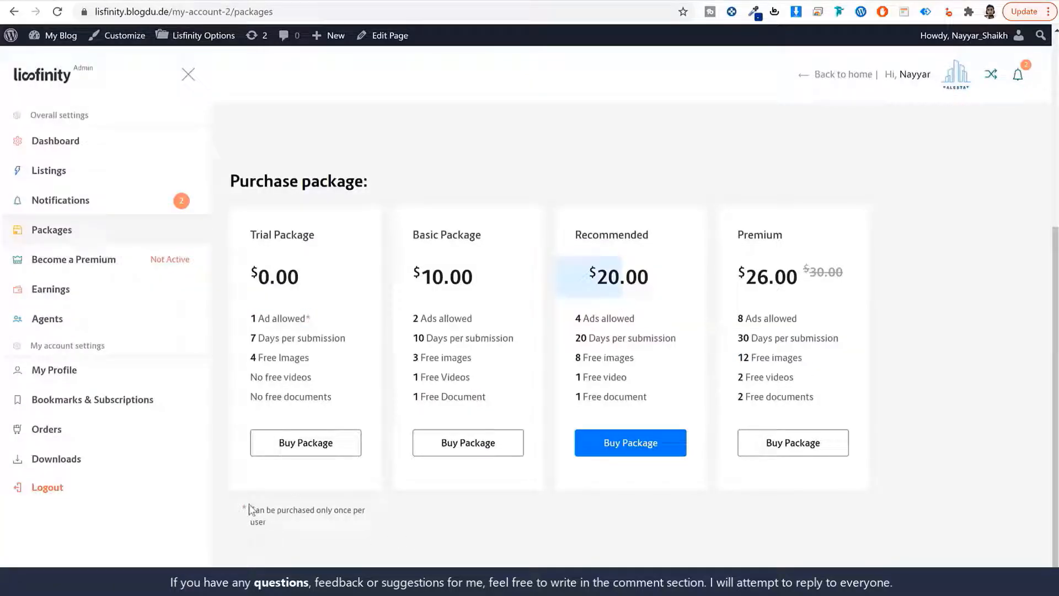
left_click_drag(250, 507, 331, 531)
key("ctrl+c")
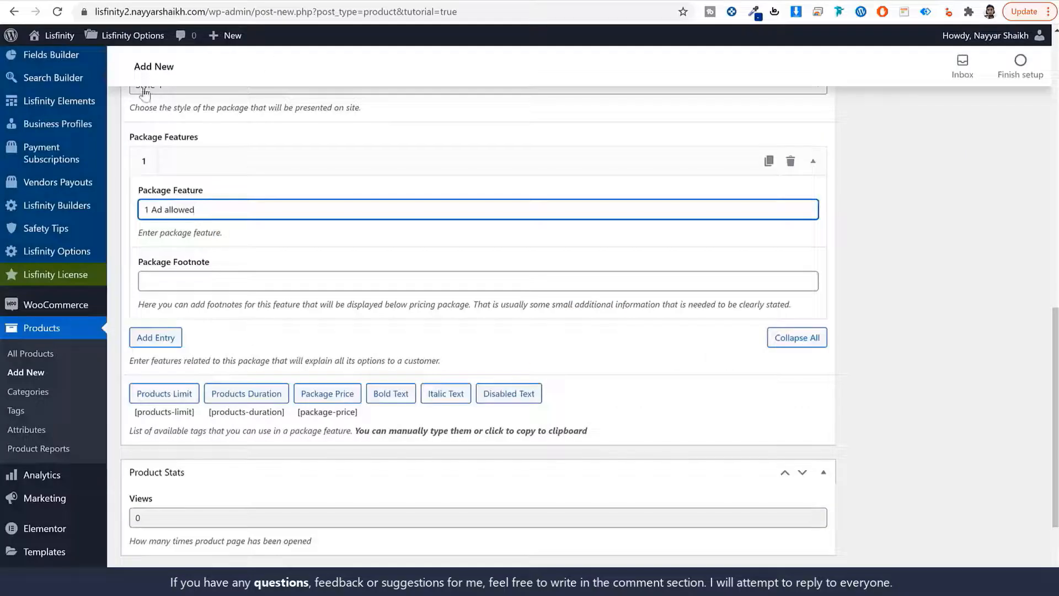
scroll(144, 94, "up", 4)
left_click(164, 243)
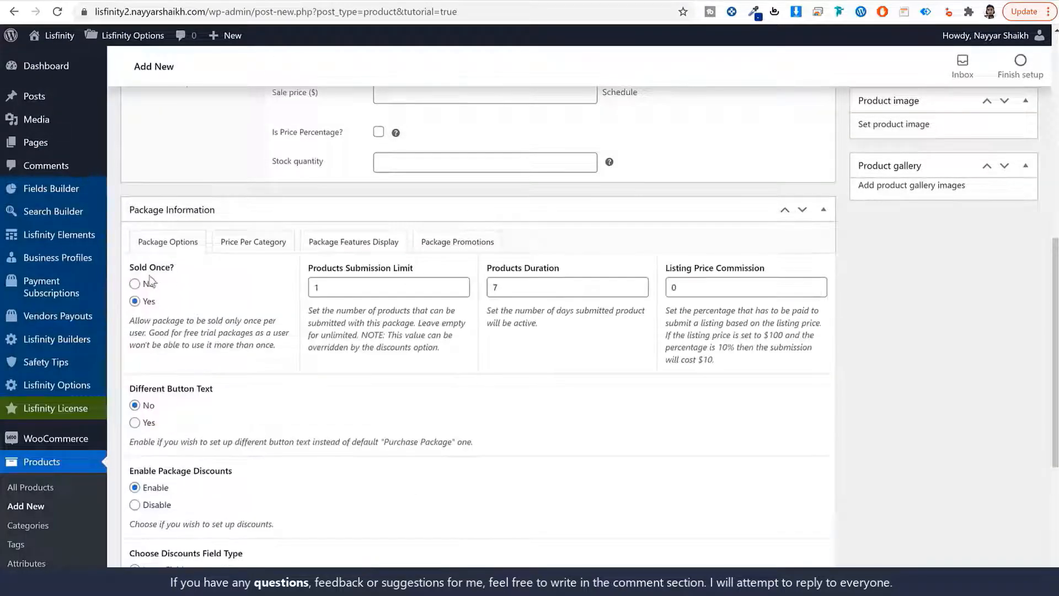
left_click(354, 243)
scroll(308, 320, "down", 3)
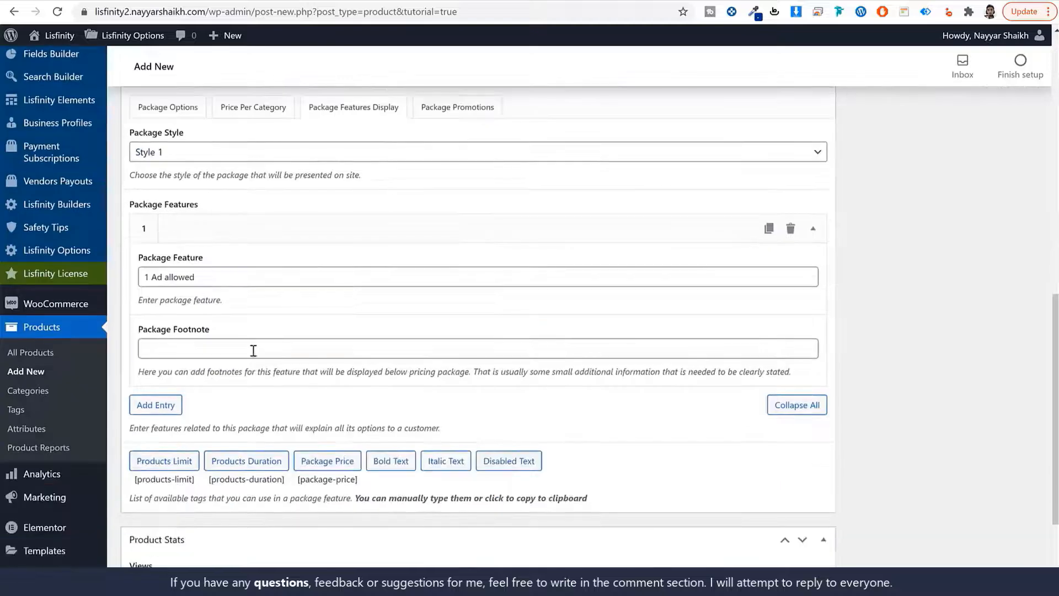
left_click(253, 350)
key("ctrl+v")
Add features '7 Days per submission' and '4 Free Images' copied from the demo card
left_click(156, 404)
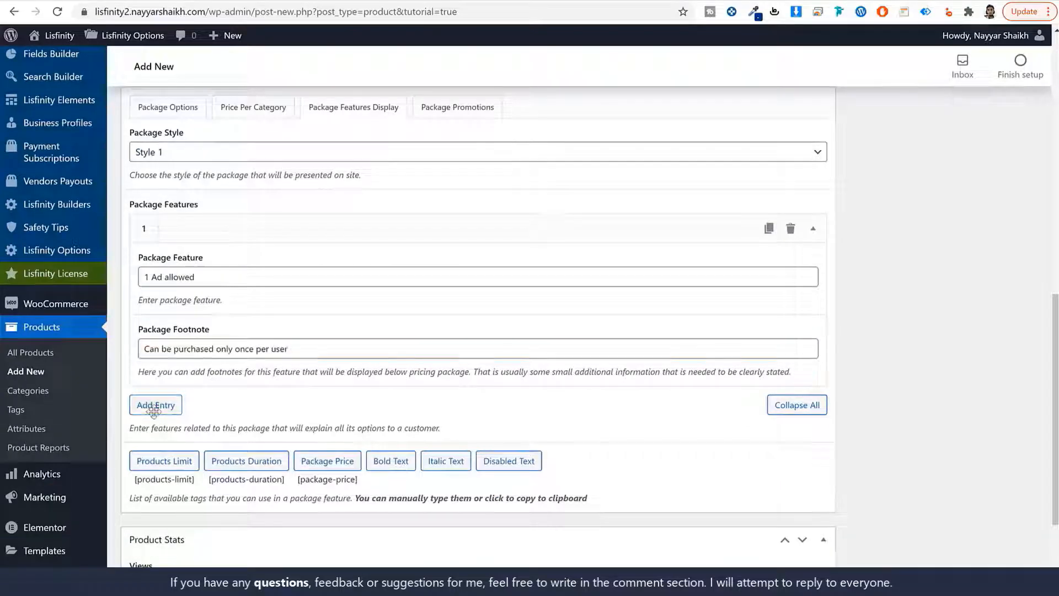
scroll(319, 404, "down", 3)
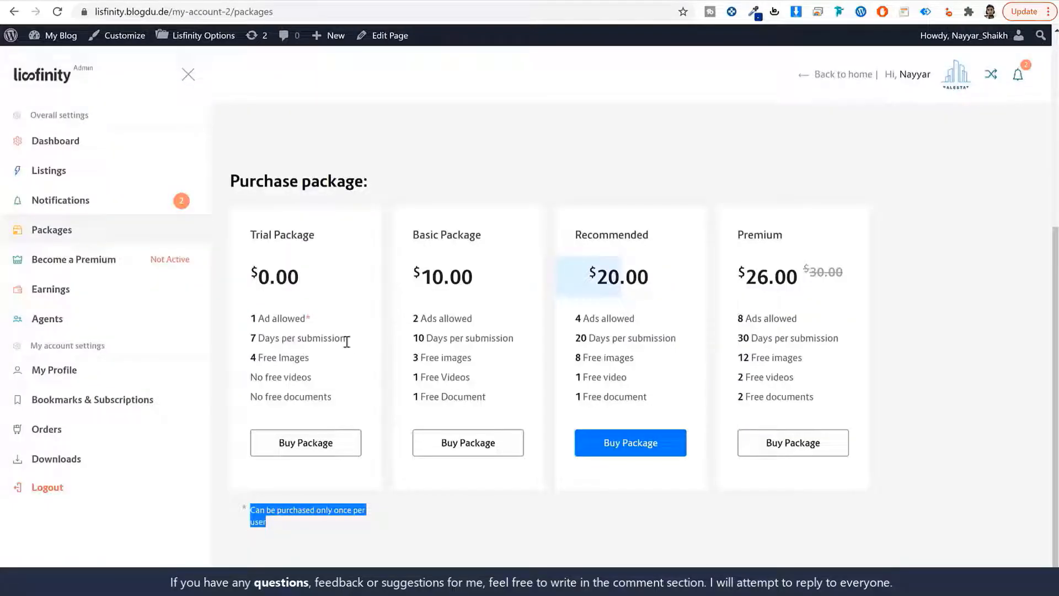
left_click_drag(346, 340, 245, 338)
key("ctrl+c")
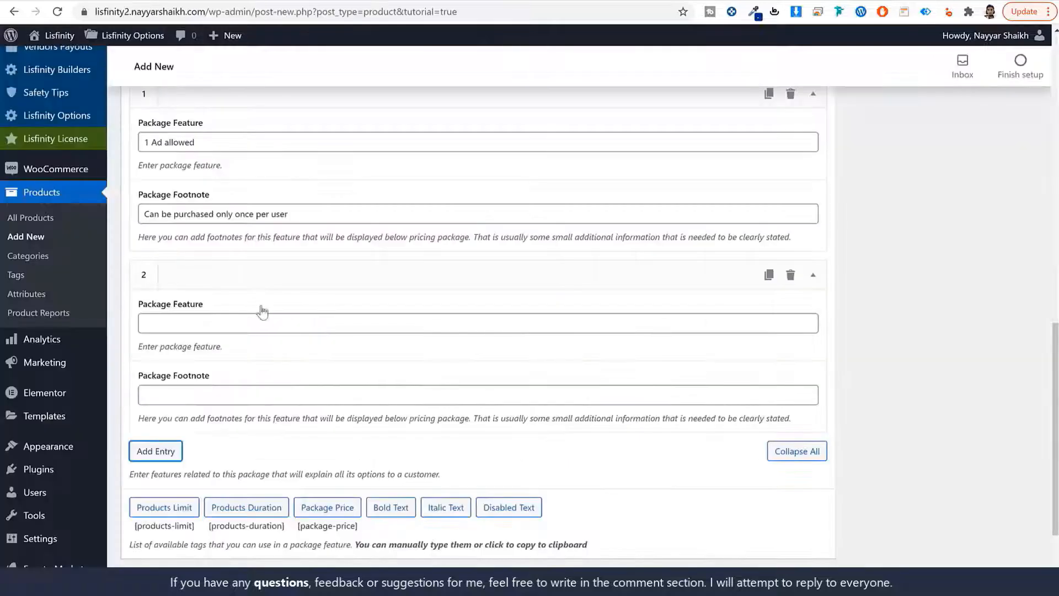
left_click(243, 324)
key("ctrl+v")
left_click(155, 451)
scroll(280, 250, "down", 4)
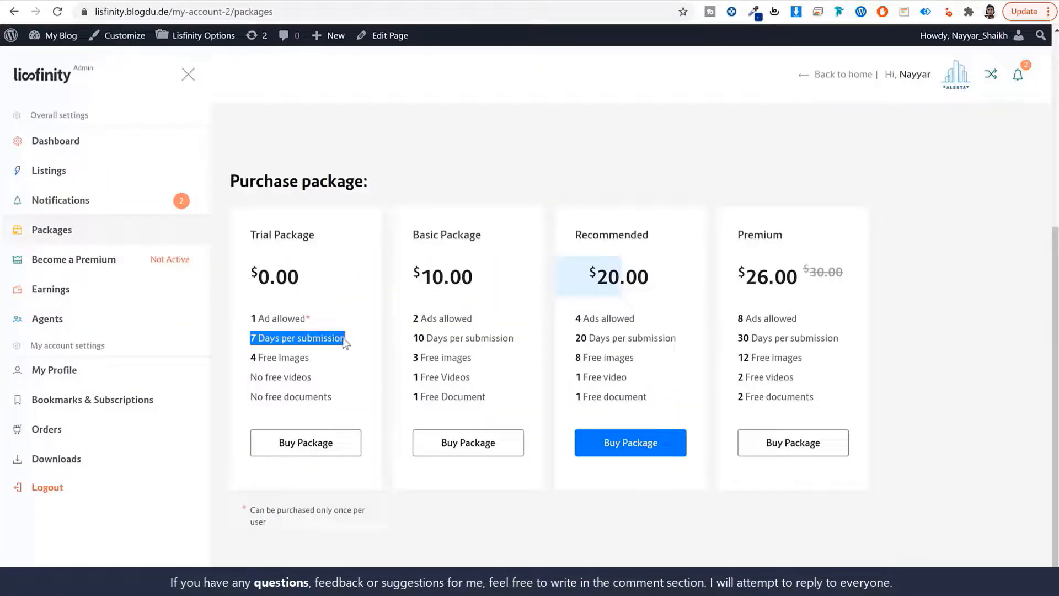
left_click_drag(308, 357, 246, 359)
key("ctrl+c")
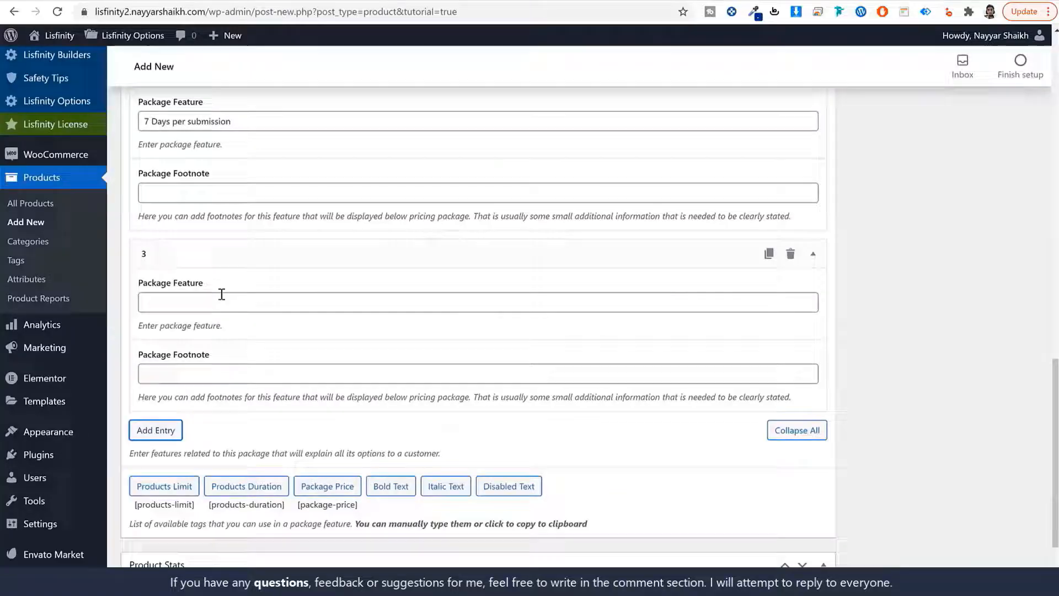
left_click(246, 300)
key("ctrl+v")
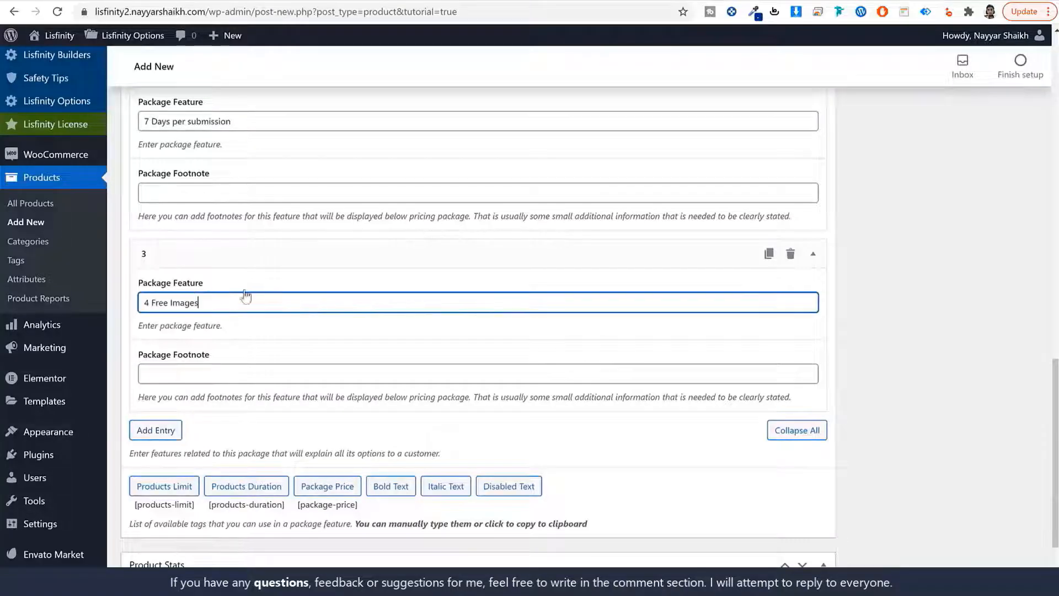
Add features 'No free videos' and 'No free documents' as entries four and five
left_click(156, 432)
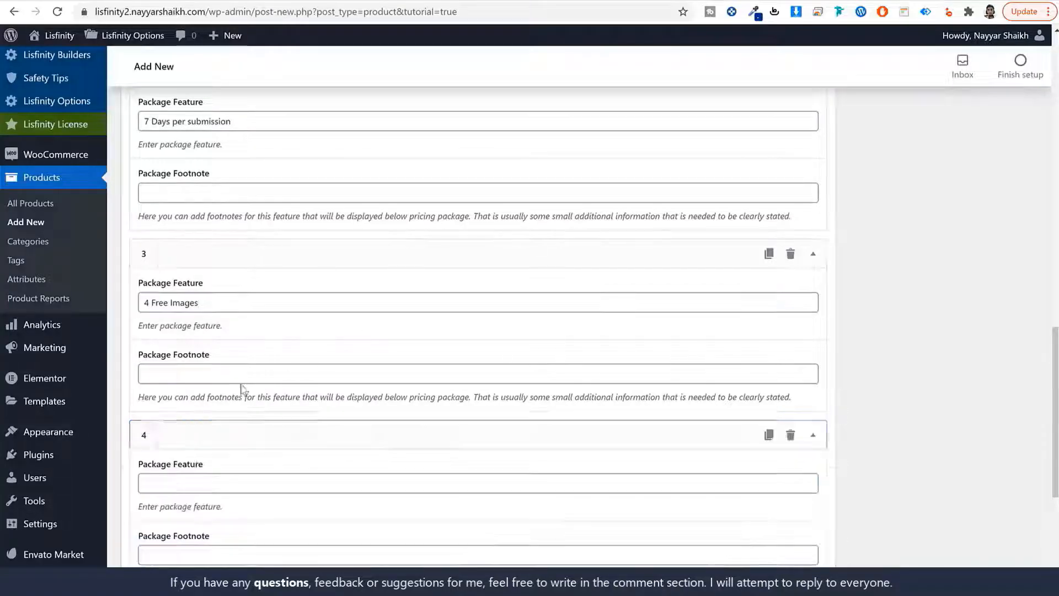
scroll(253, 402, "down", 2)
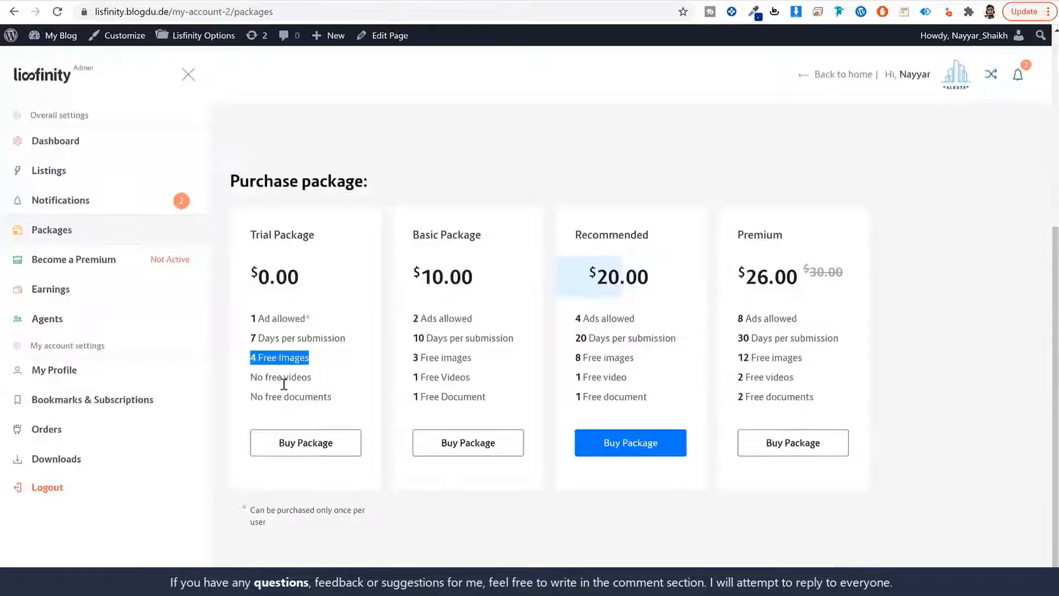
triple_click(284, 376)
key("ctrl+c")
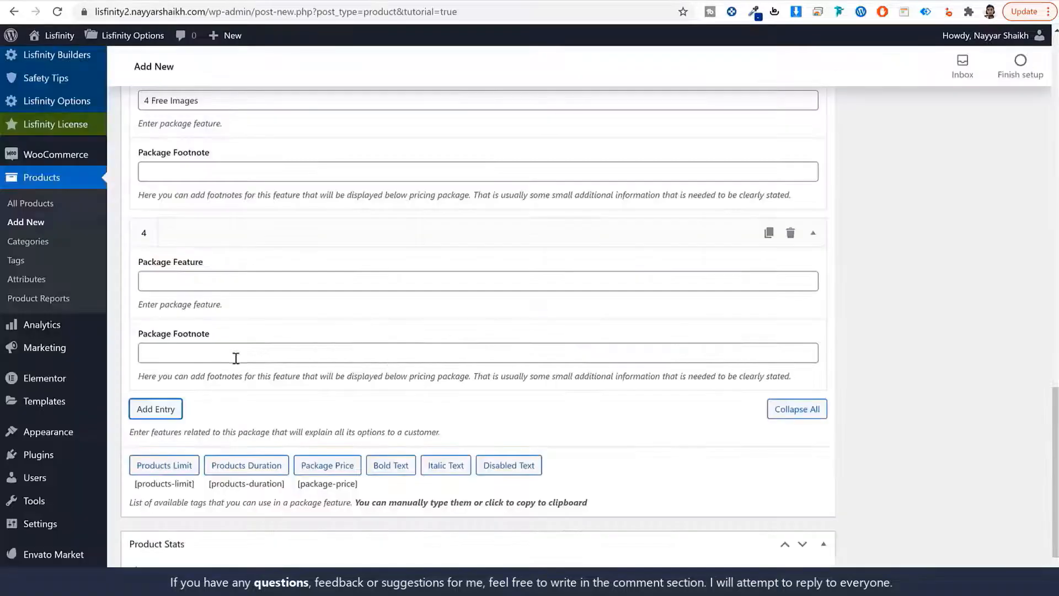
left_click(225, 274)
key("ctrl+v")
left_click(156, 410)
scroll(259, 379, "down", 3)
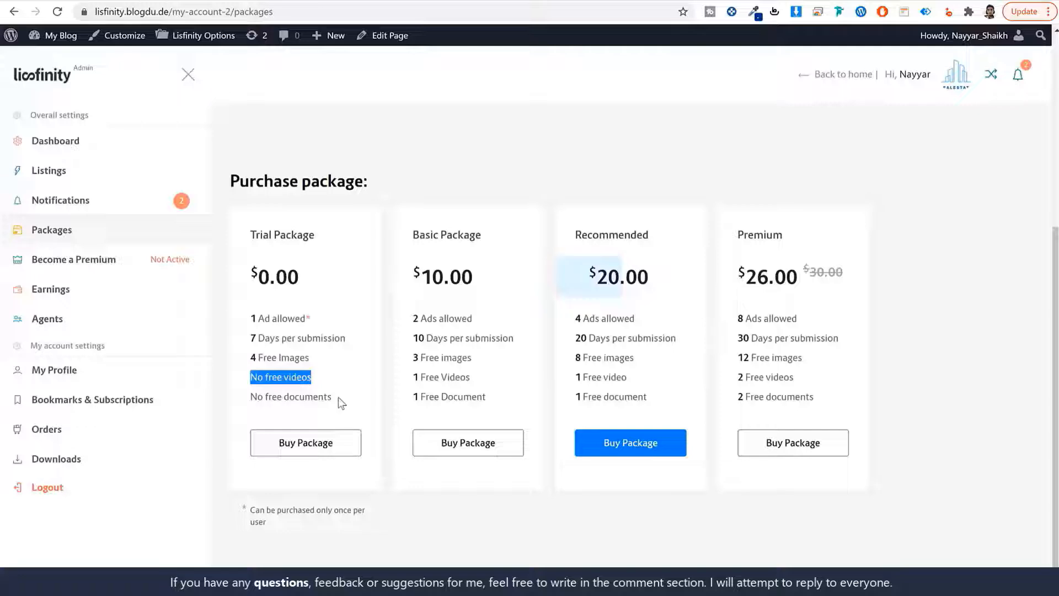
left_click_drag(339, 397, 244, 396)
key("ctrl+c")
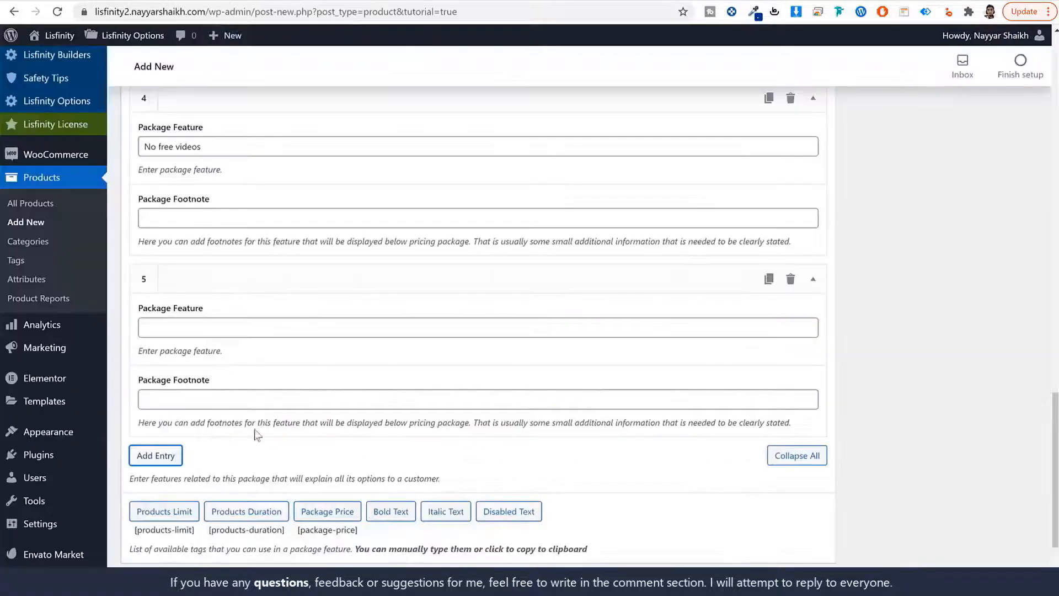
left_click(243, 327)
key("ctrl+v")
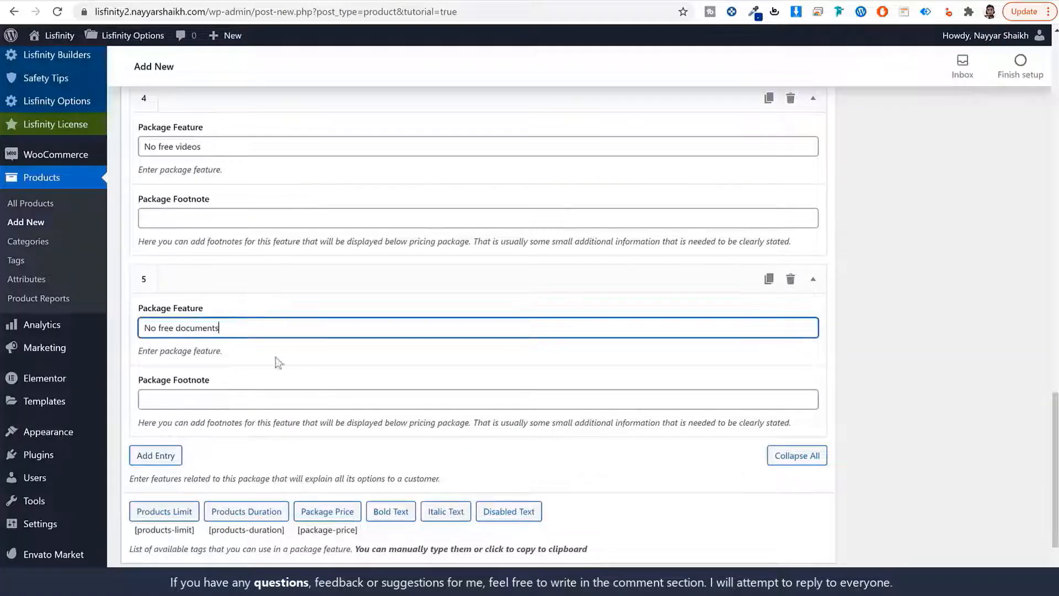
scroll(282, 370, "up", 10)
Give the Trial Package a promo addon of 4 free items and publish it
scroll(300, 405, "up", 6)
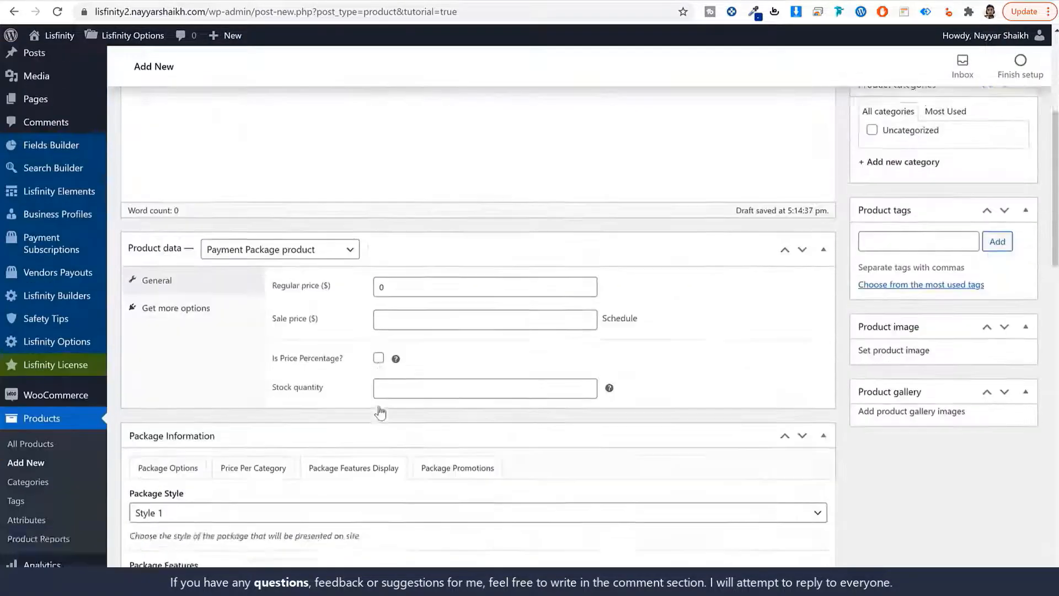
scroll(480, 268, "down", 4)
left_click(481, 244)
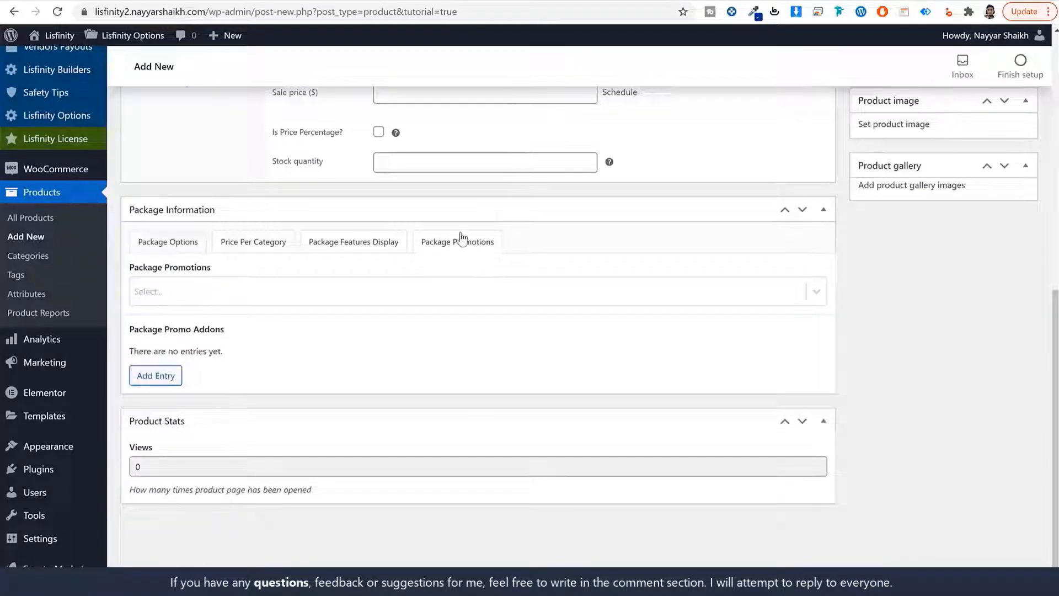
left_click(240, 292)
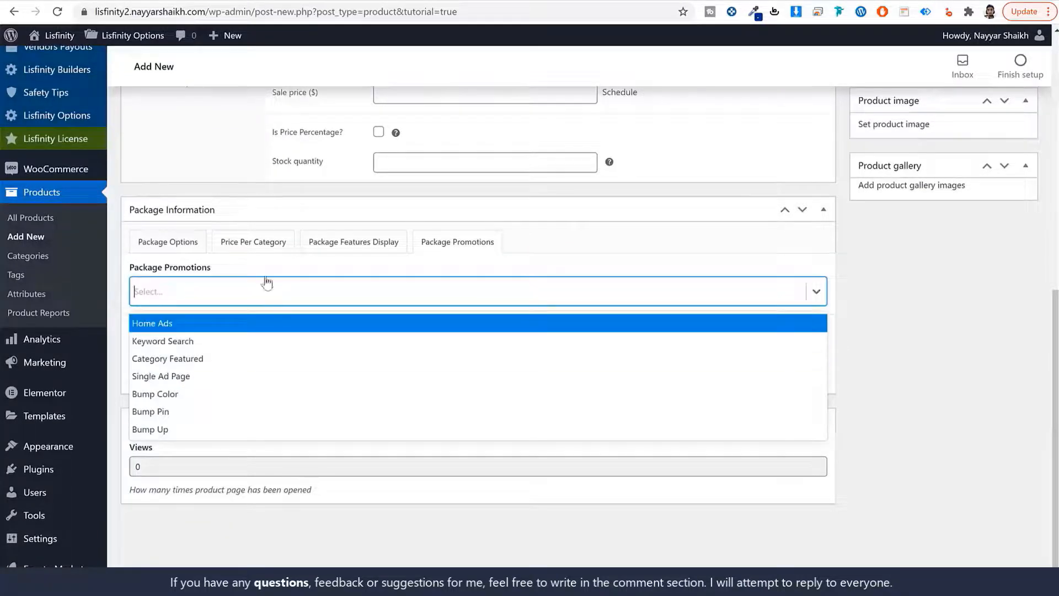
left_click(283, 267)
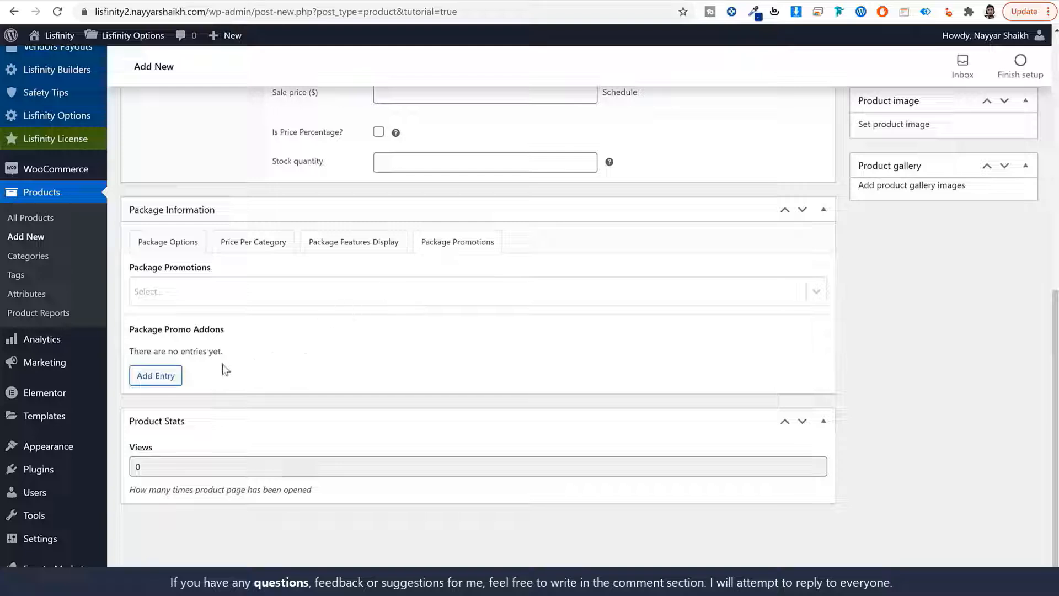
left_click(174, 376)
scroll(242, 364, "down", 1)
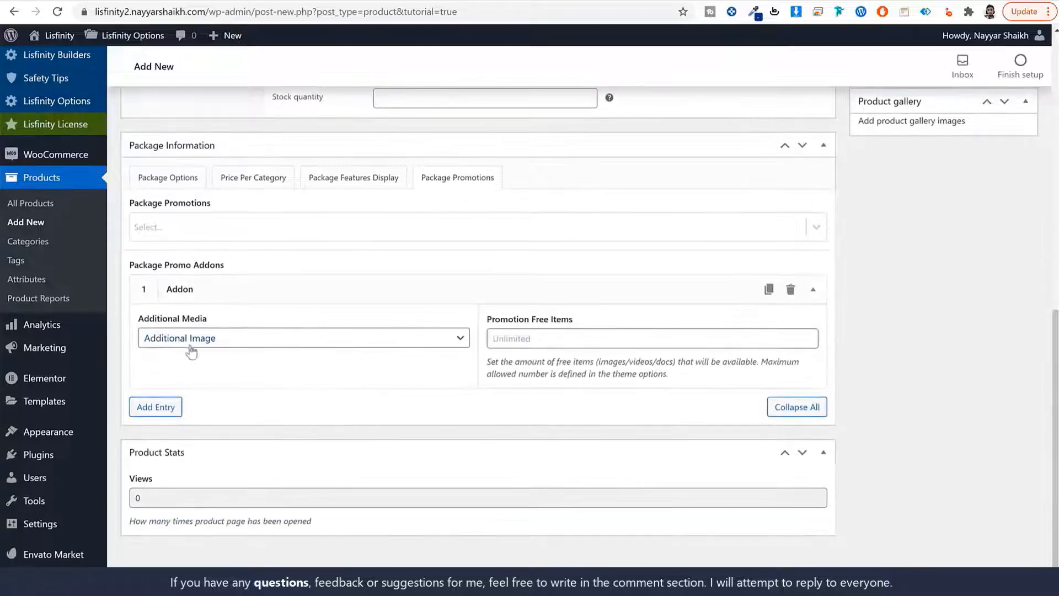
left_click(597, 341)
type("4")
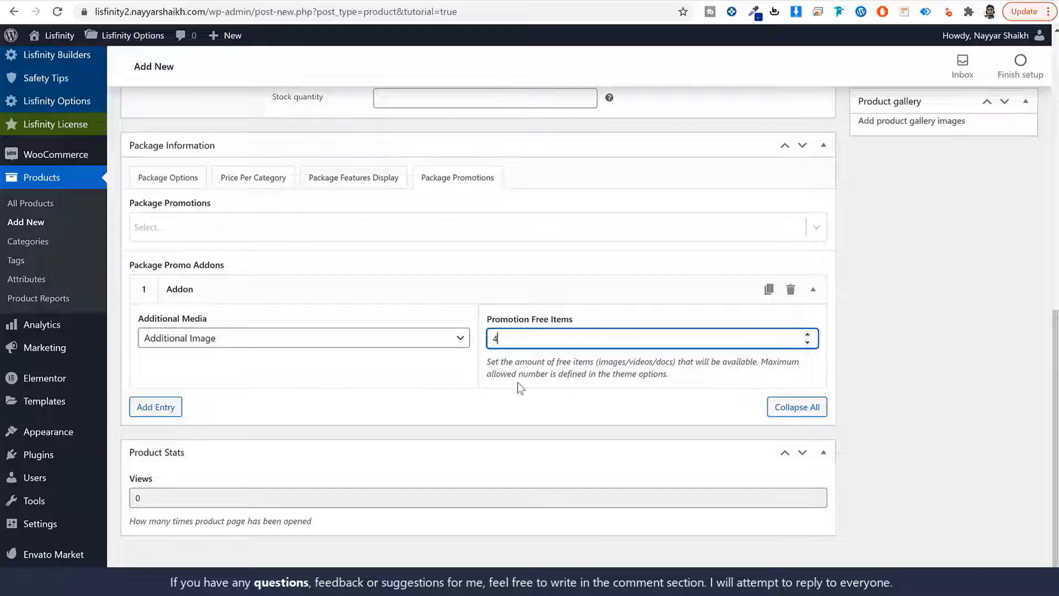
scroll(584, 354, "up", 10)
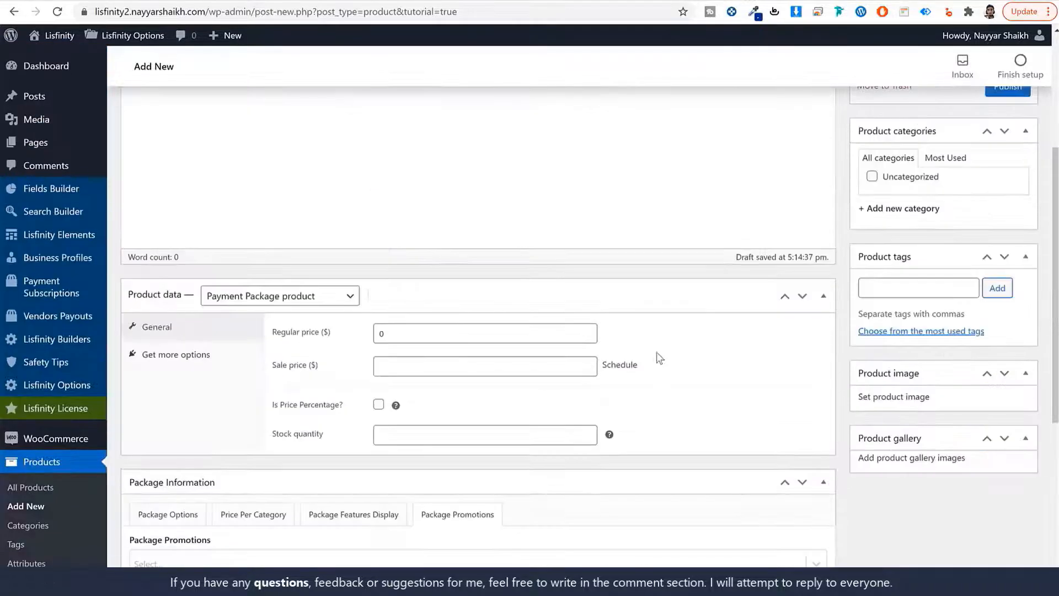
left_click(997, 321)
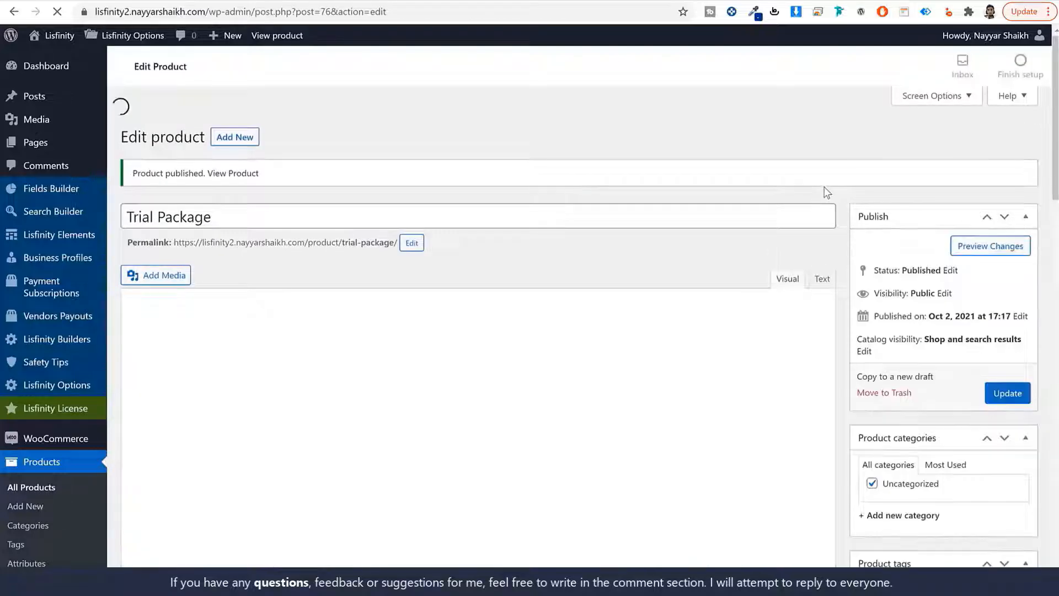
Return to All Products and copy the Recommended package title from the demo page
scroll(115, 321, "down", 4)
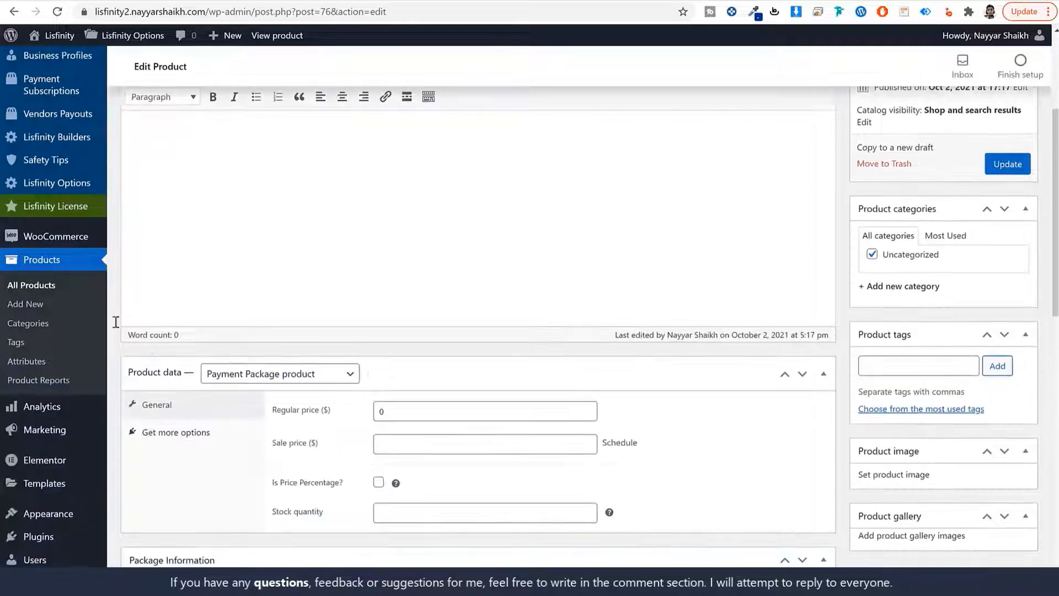
left_click(49, 288)
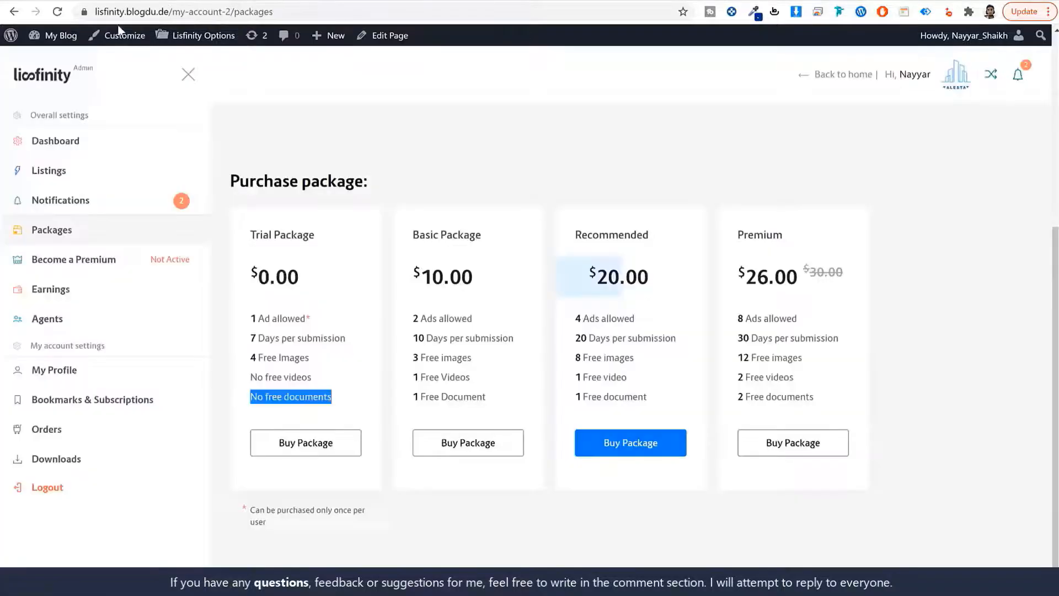
left_click_drag(651, 236, 572, 252)
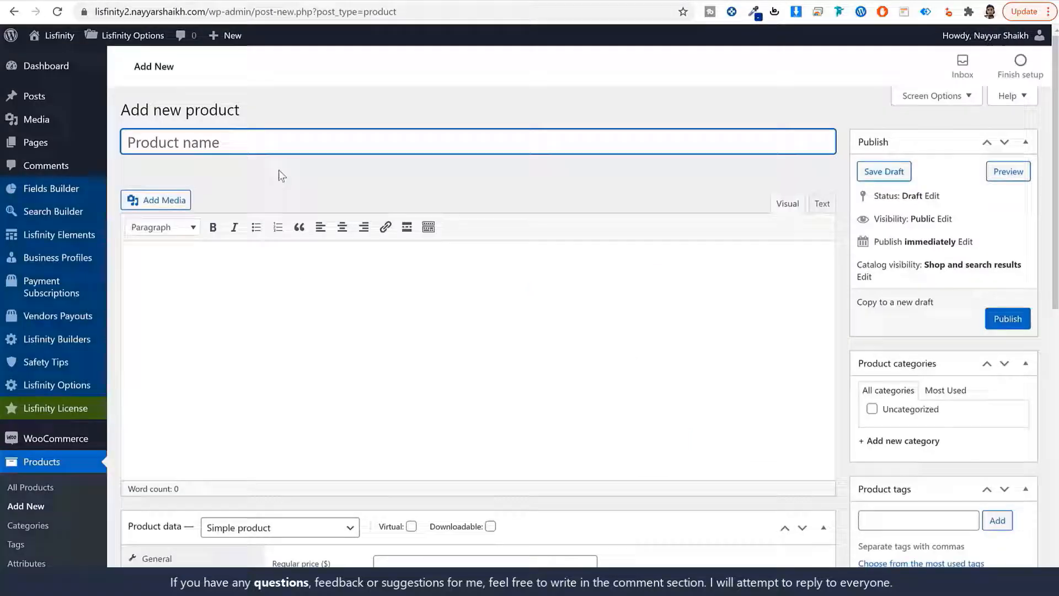
Create the 'Recommended' product as a Payment Package with a regular price of 20
type("Recommended")
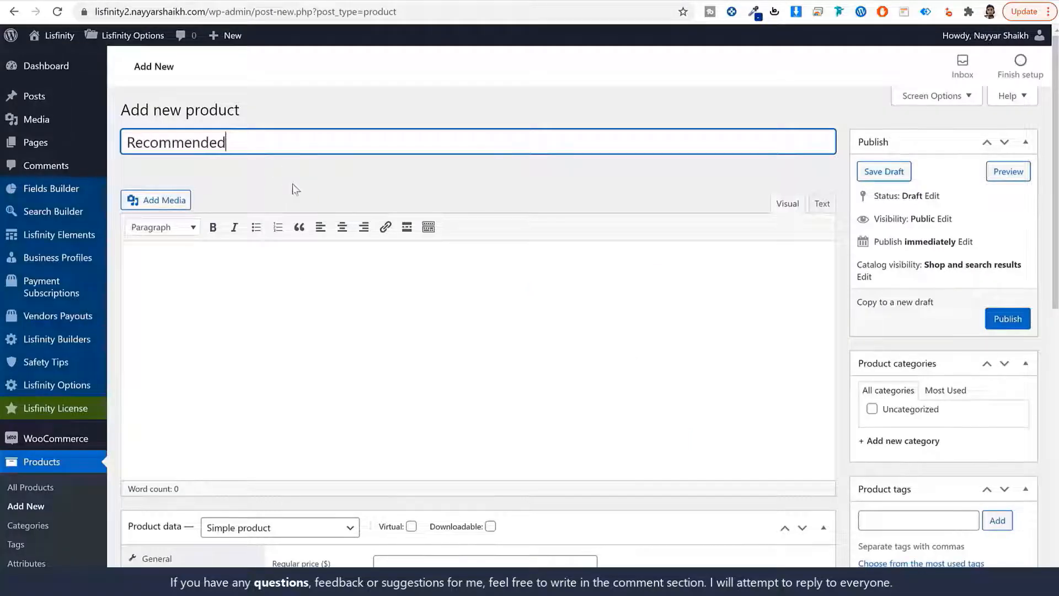
scroll(359, 348, "down", 7)
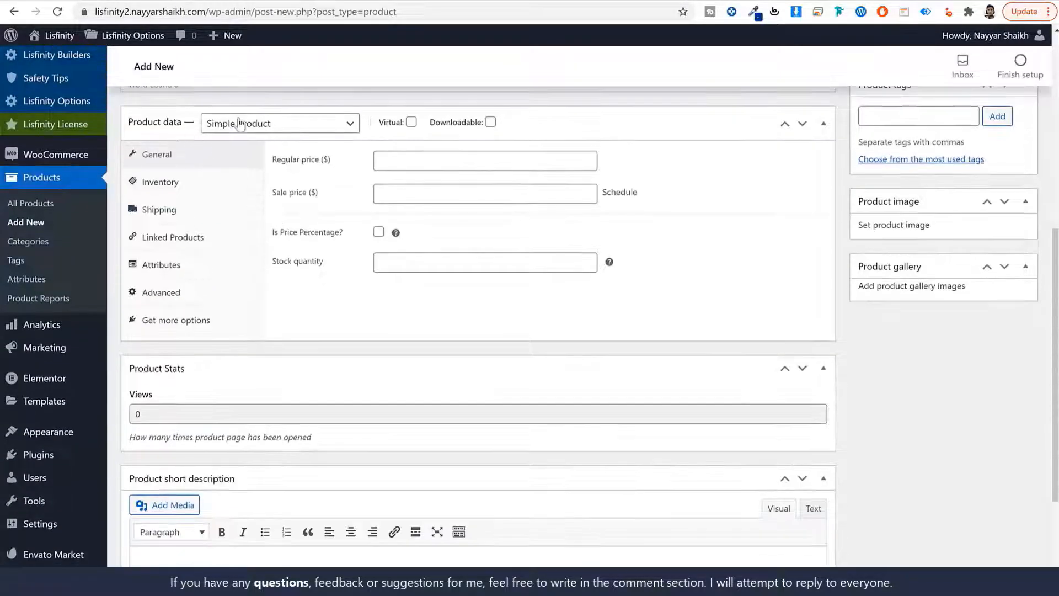
left_click(251, 125)
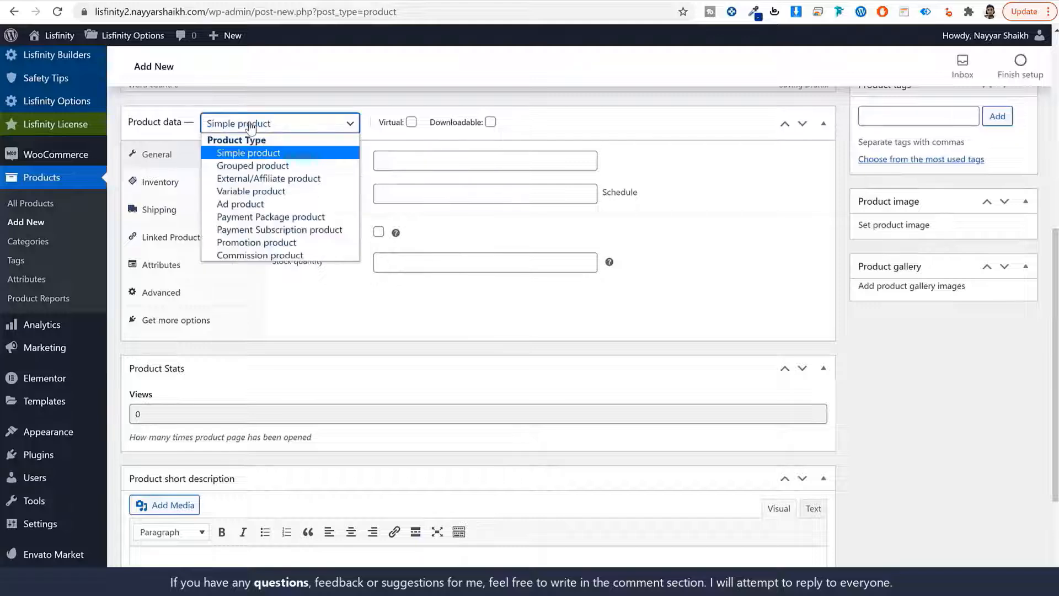
left_click(286, 220)
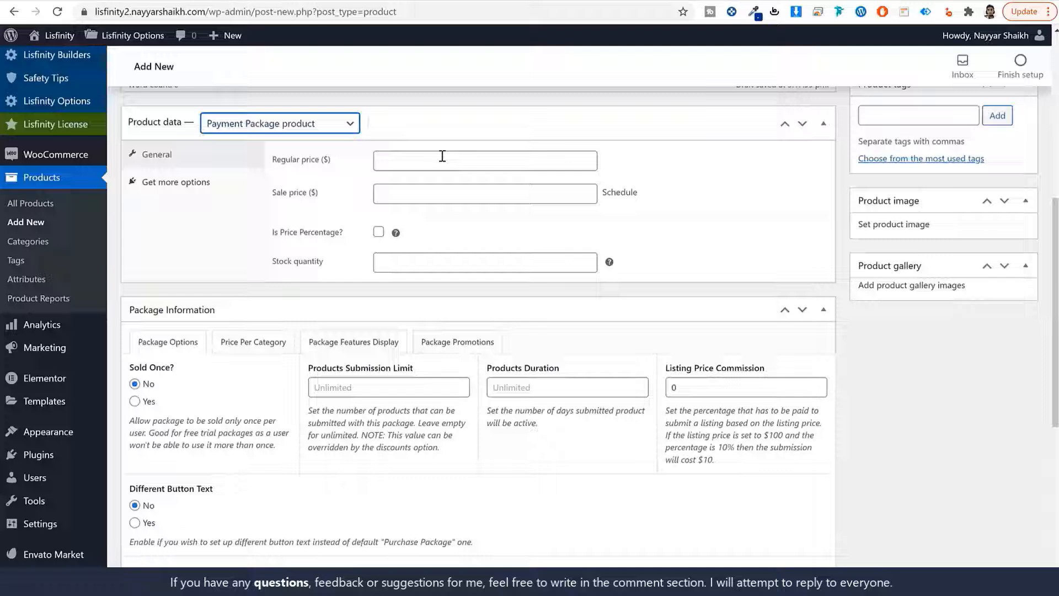
left_click(441, 158)
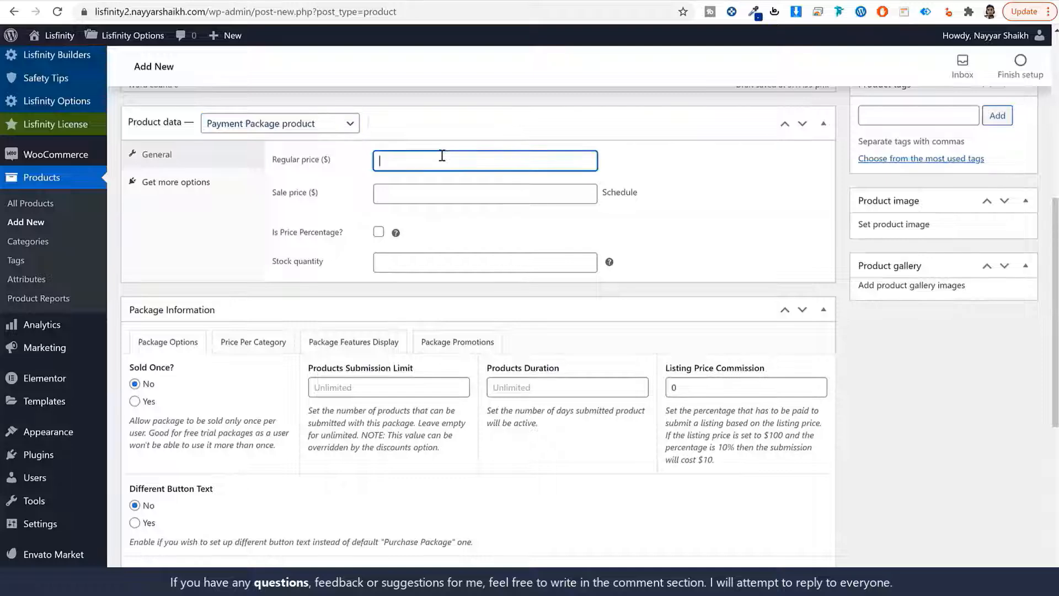
type("20")
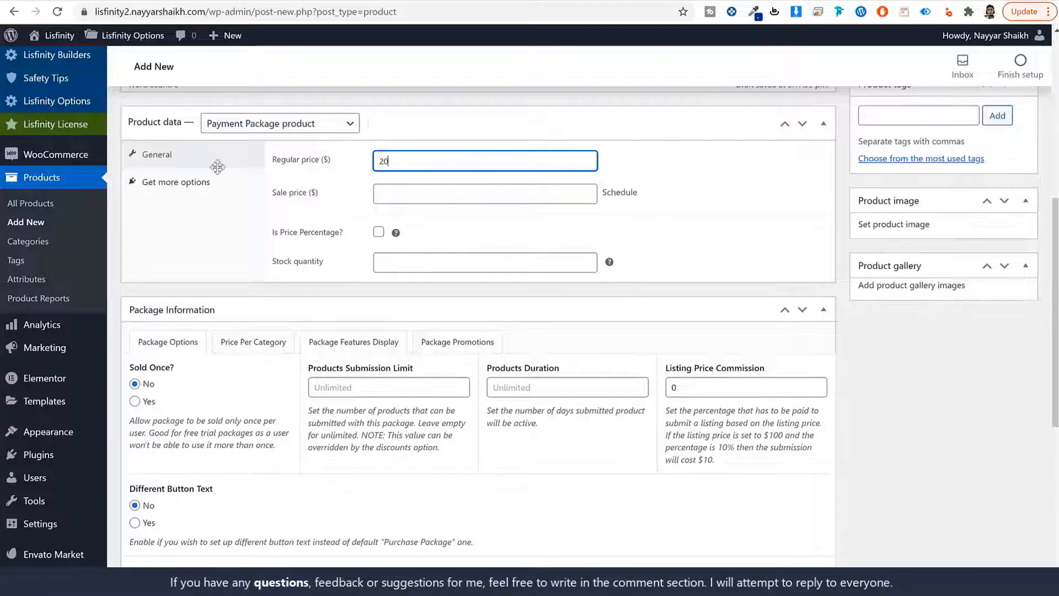
Set the package's submission limit to 10 products and the products duration to 90 days
scroll(361, 301, "down", 4)
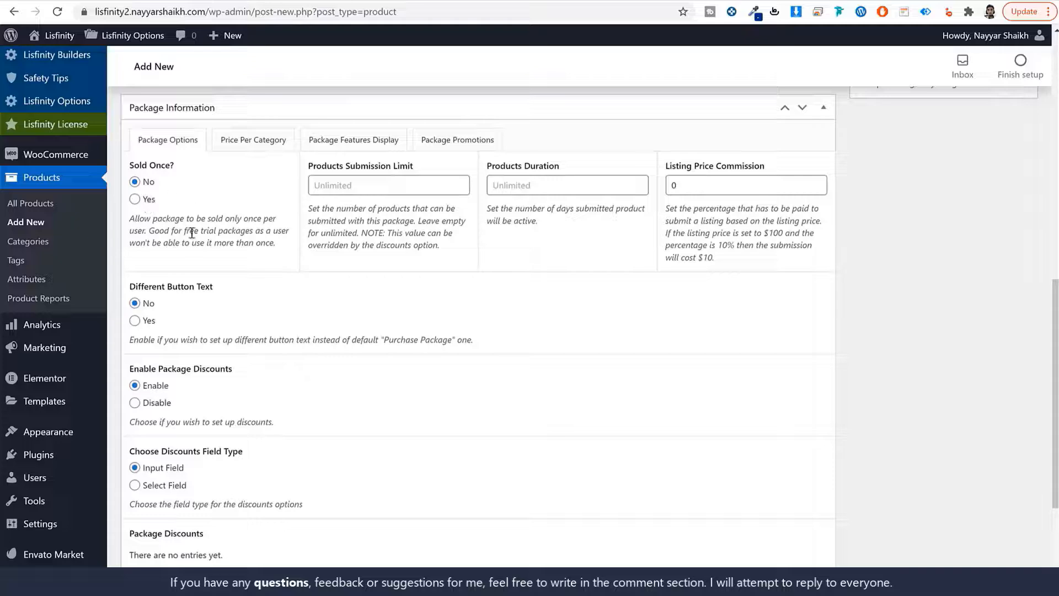
scroll(315, 379, "down", 1)
scroll(194, 256, "up", 3)
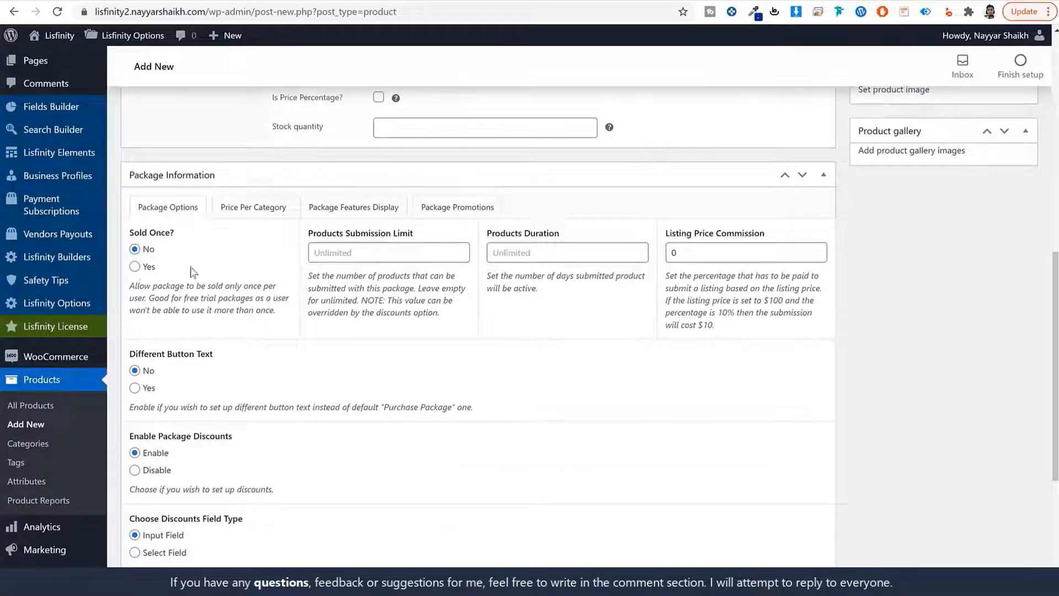
left_click(348, 251)
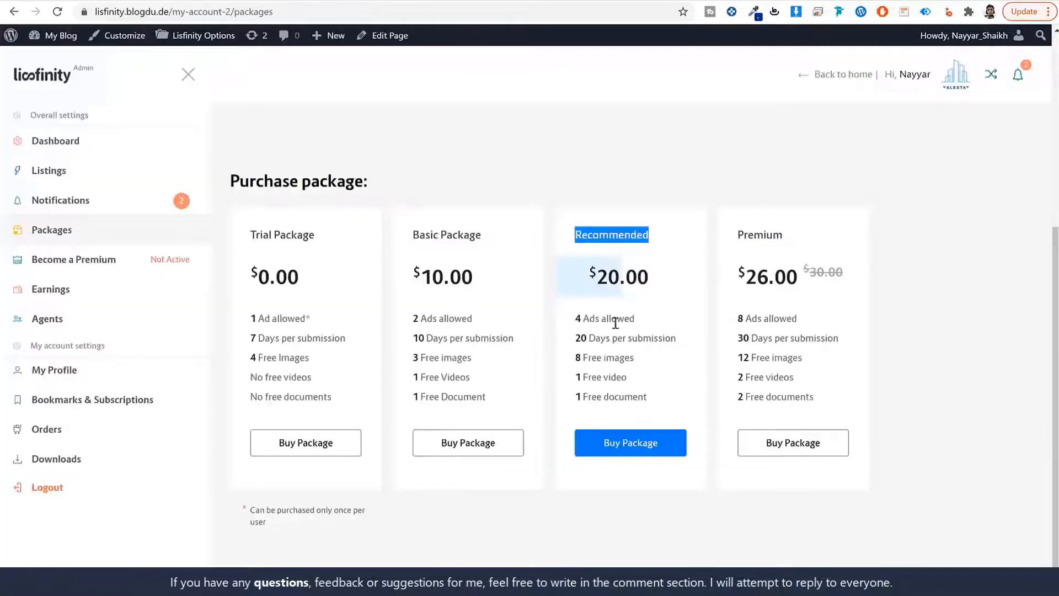
left_click(577, 319)
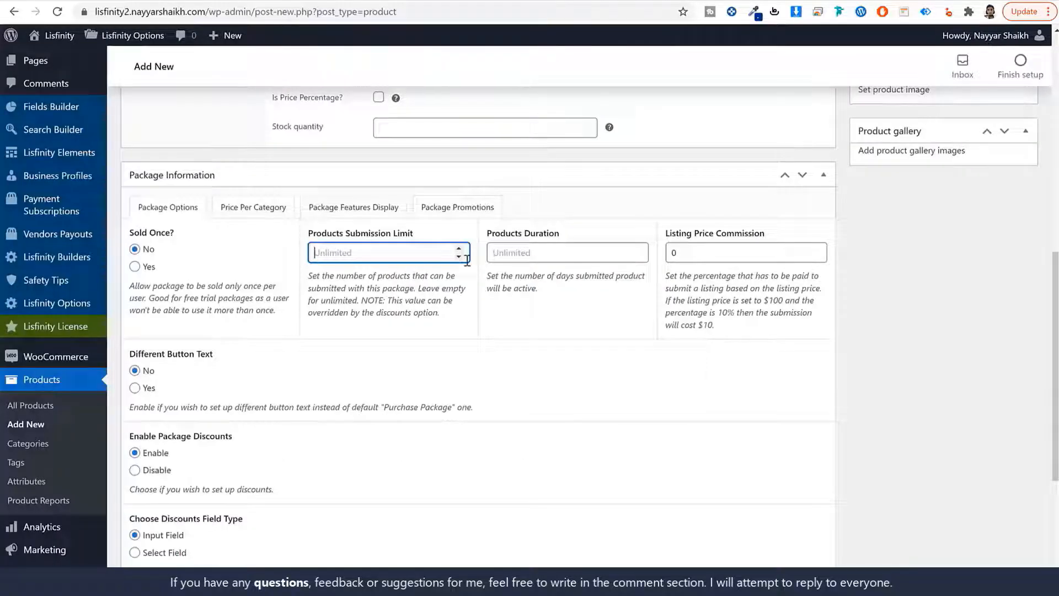
type("10")
left_click(558, 250)
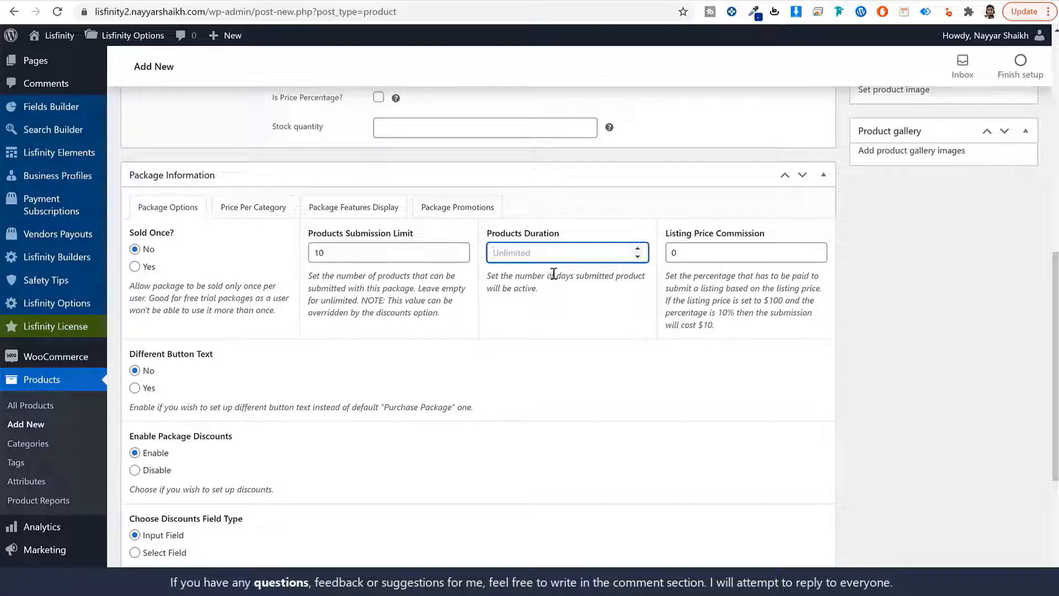
type("90")
left_click(258, 193)
left_click(320, 214)
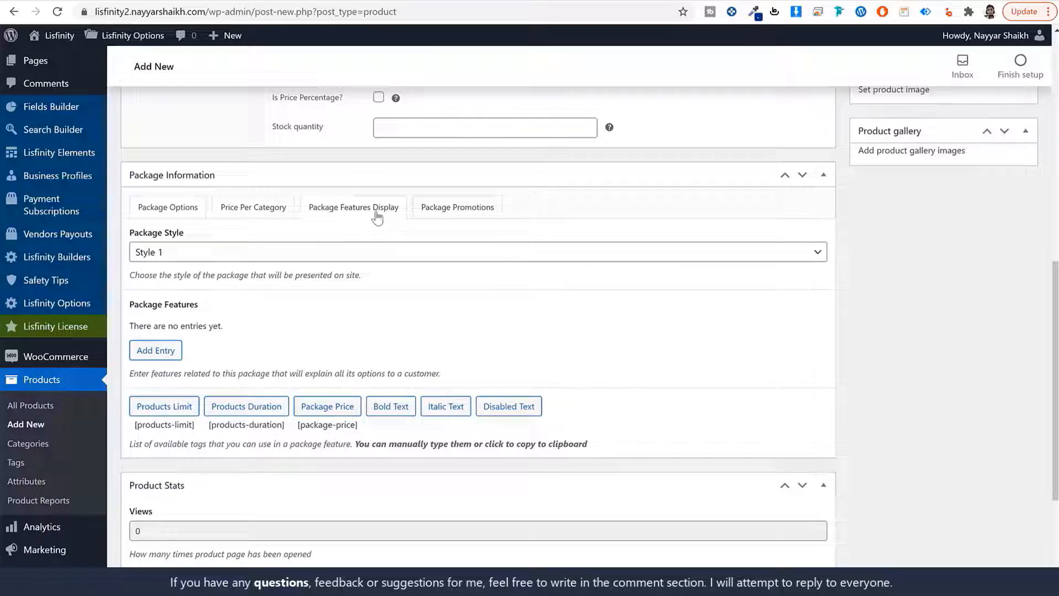
Set the package style to Style 2
left_click(182, 247)
left_click(194, 283)
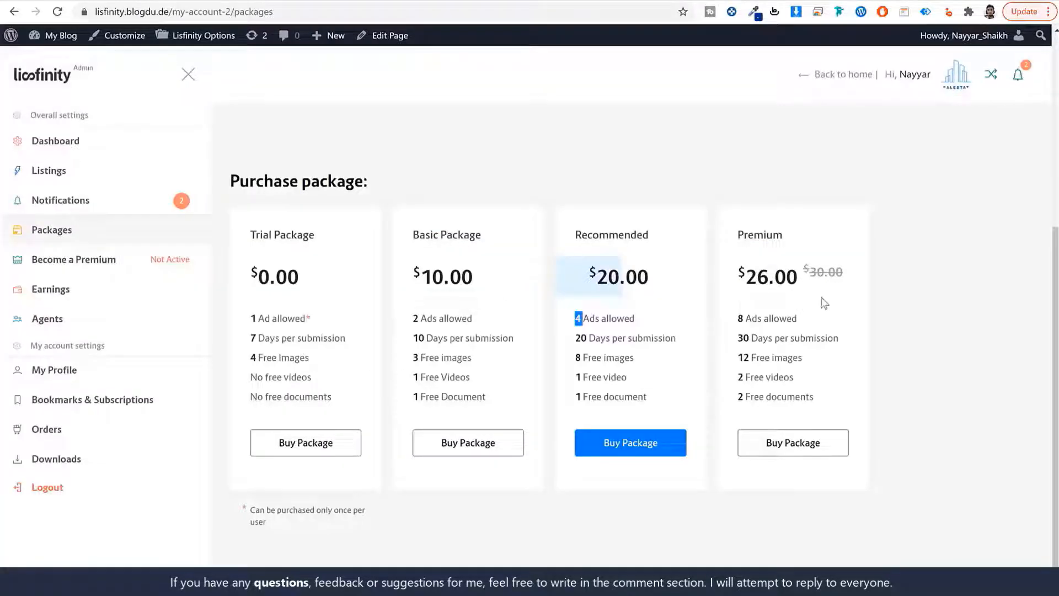
mouse_move(579, 268)
left_mouse_down()
mouse_move(657, 293)
mouse_move(566, 268)
left_mouse_up()
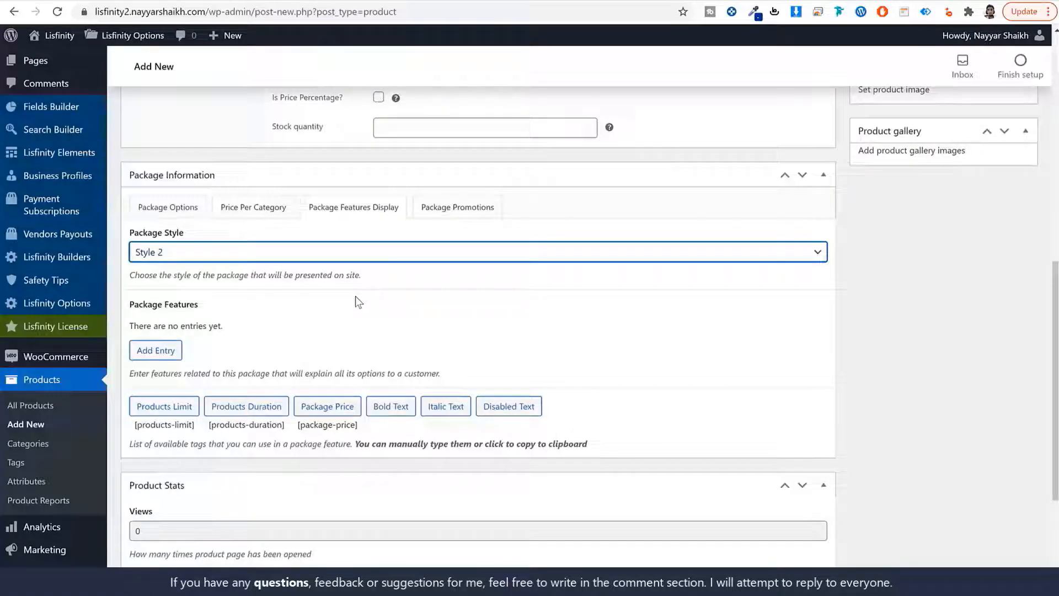
left_click(356, 296)
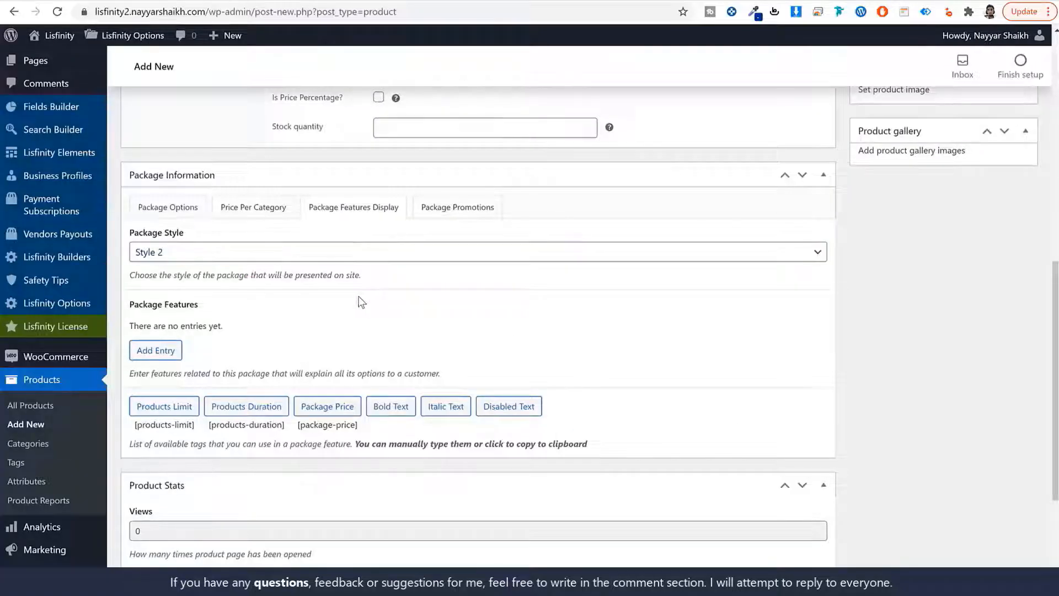
Add a first feature pasted from the demo card and edited to '10 Ads allowed'
scroll(607, 317, "down", 3)
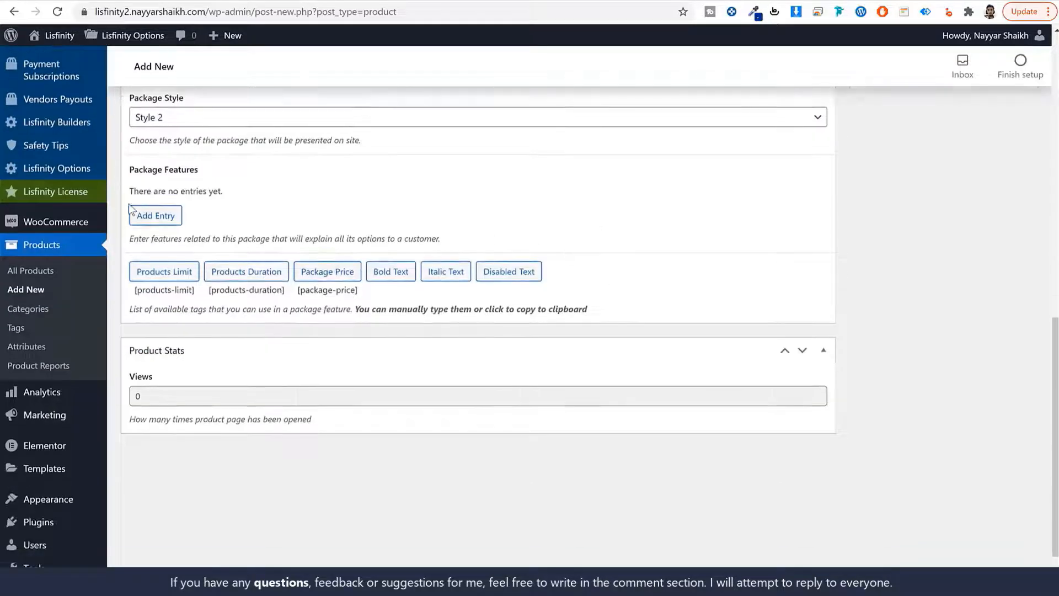
left_click(156, 220)
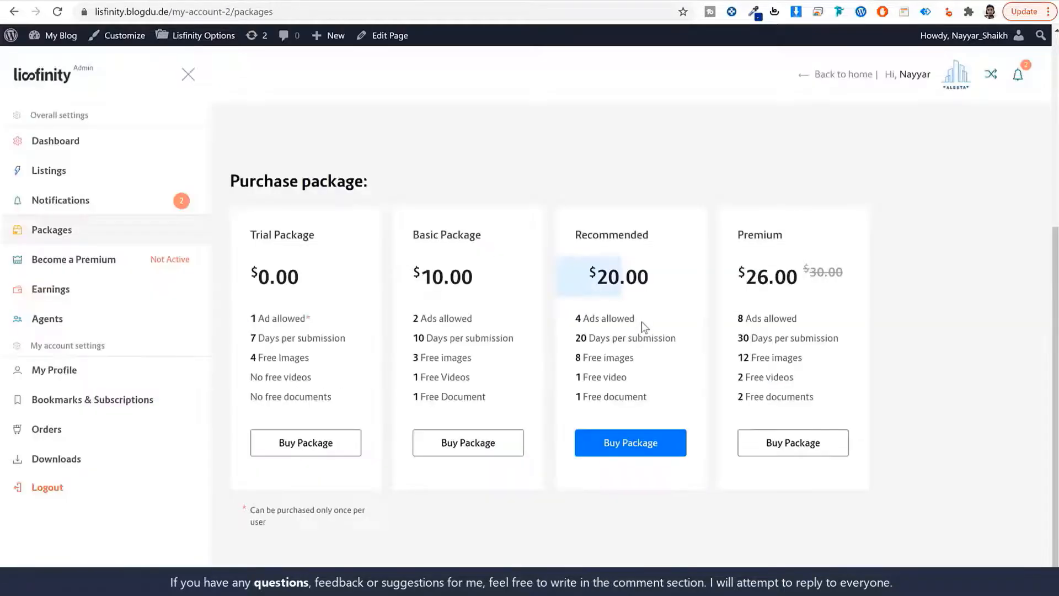
left_click_drag(638, 318, 572, 320)
key("ctrl+c")
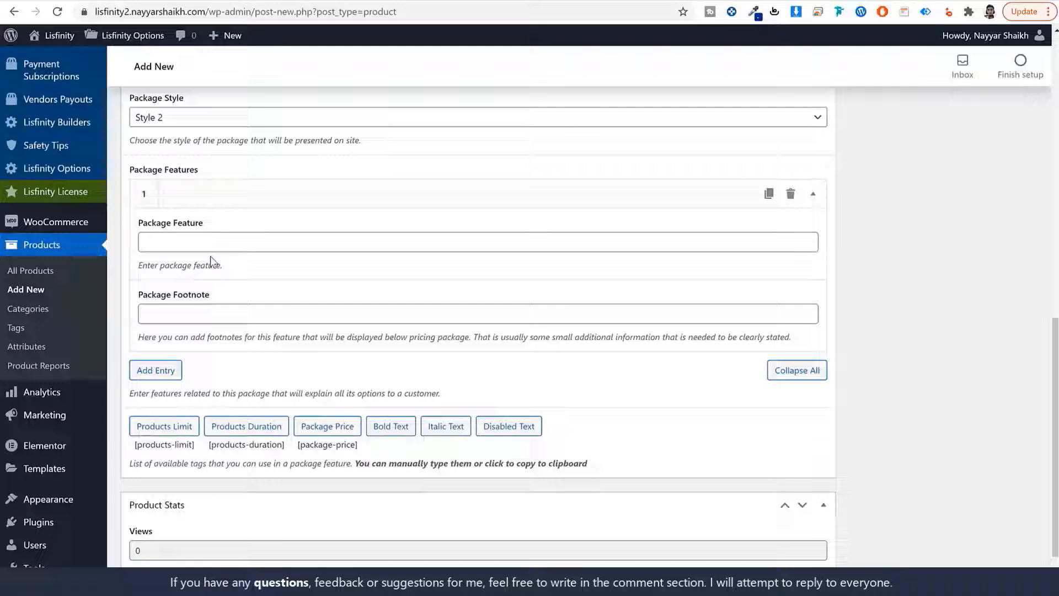
left_click(215, 243)
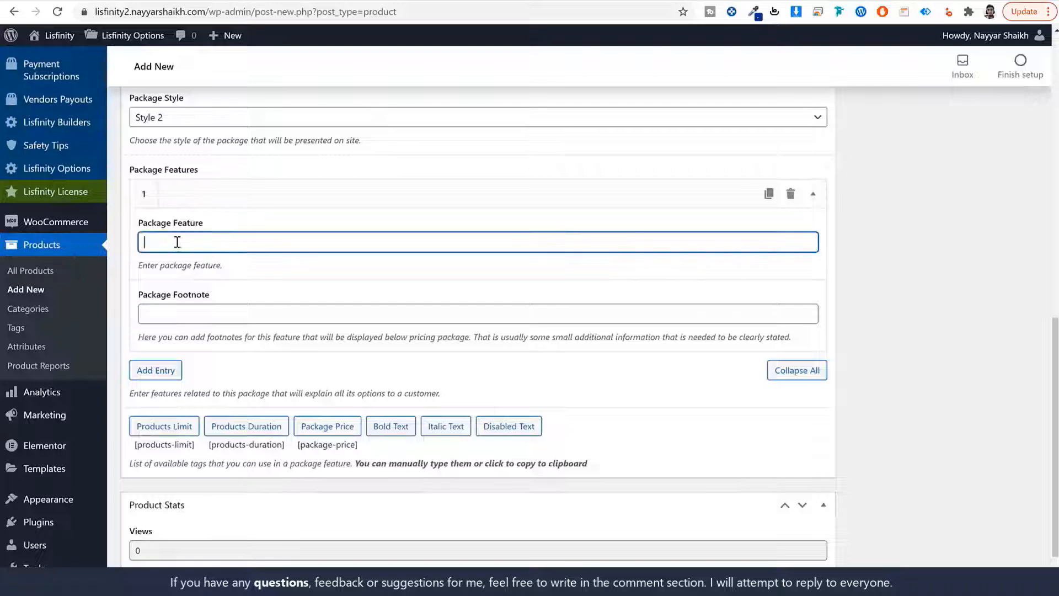
key("ctrl+v")
scroll(237, 259, "up", 2)
left_click(255, 208)
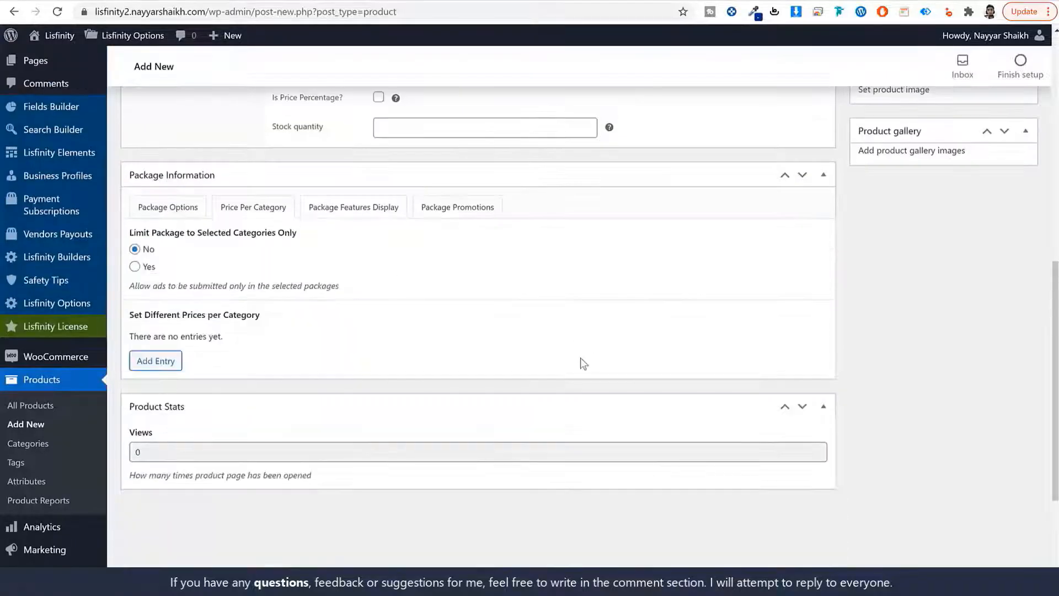
left_click(182, 208)
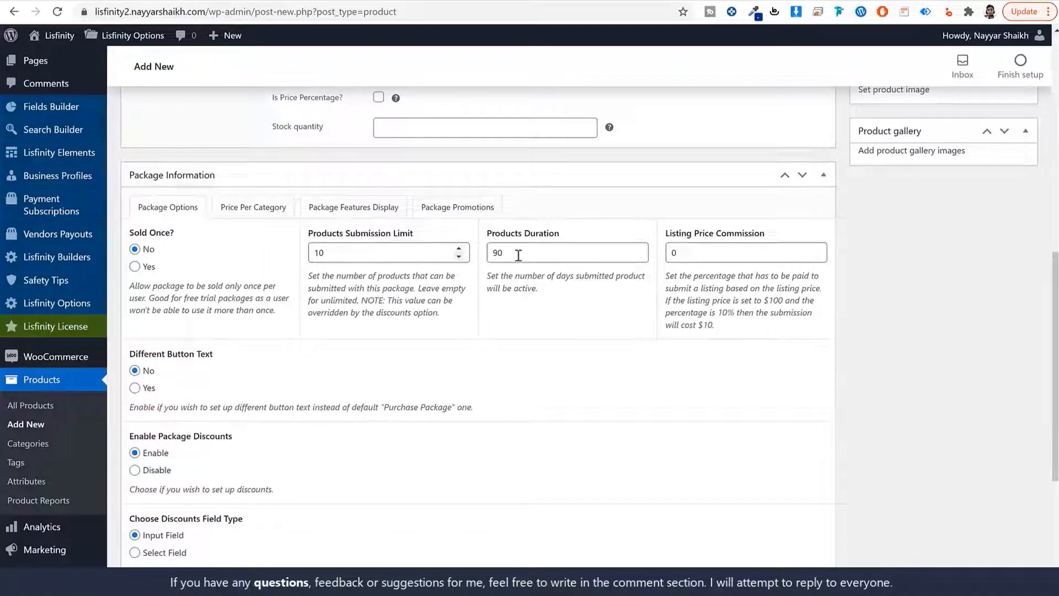
left_click(353, 208)
left_click(149, 380)
key("BackSpace")
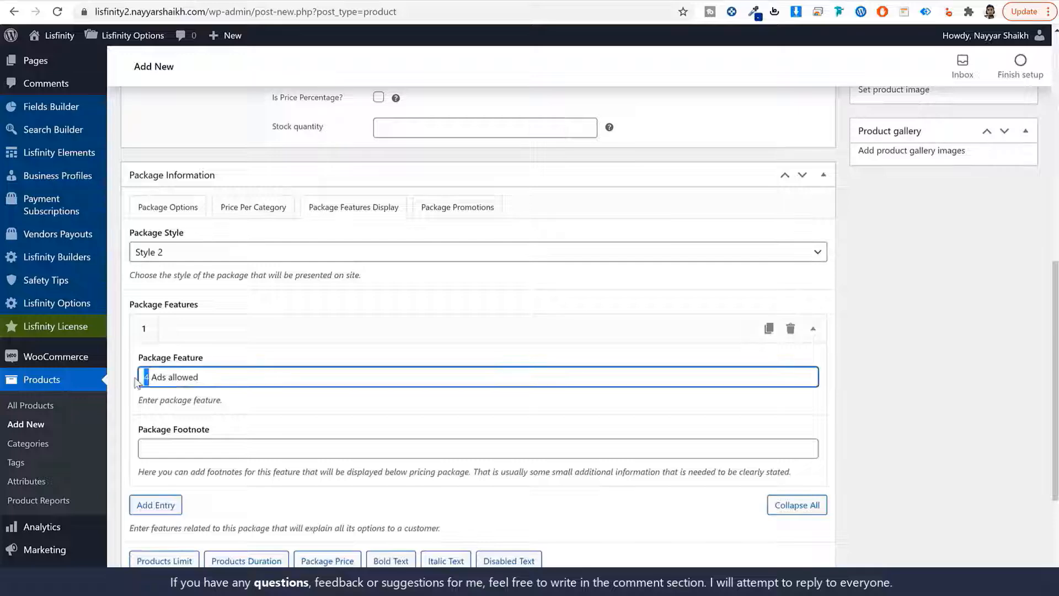
type("10")
Add a second feature, changing the copied 20 to '90 Days per submission'
scroll(267, 453, "down", 3)
left_click(156, 369)
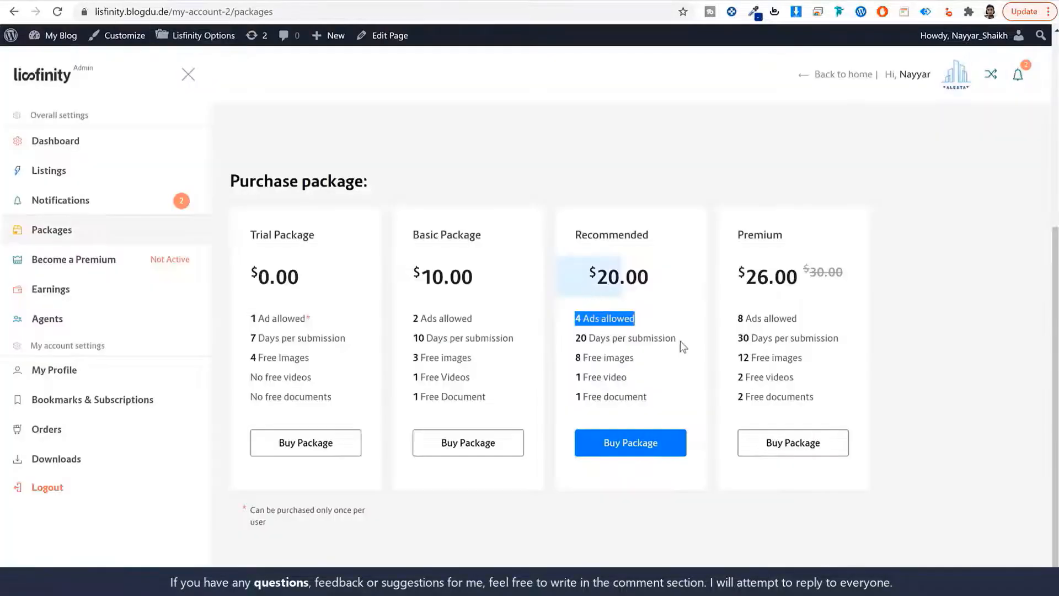
left_click_drag(680, 341, 557, 336)
key("ctrl+c")
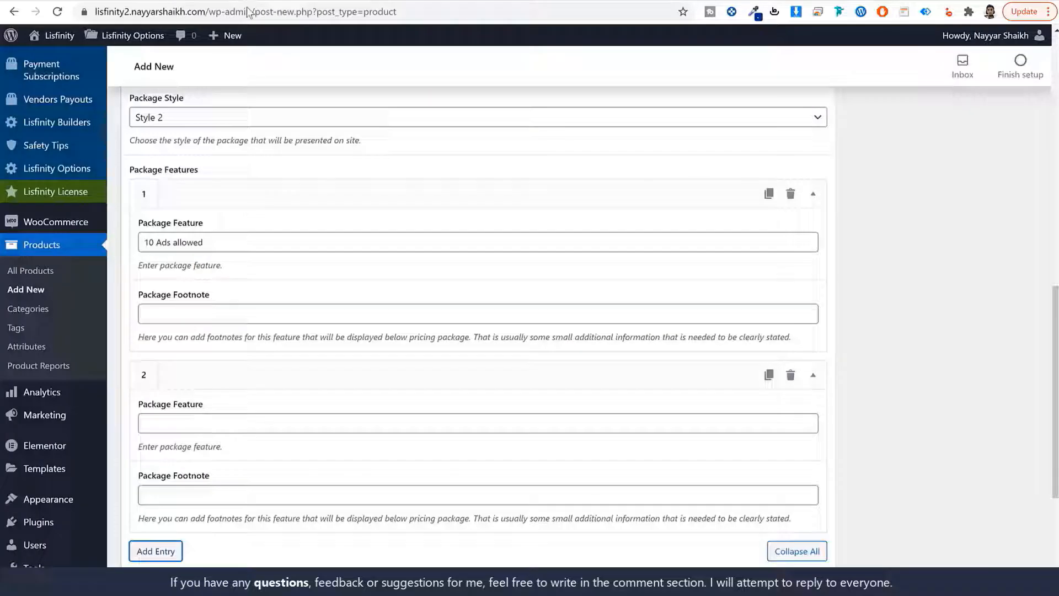
left_click(230, 313)
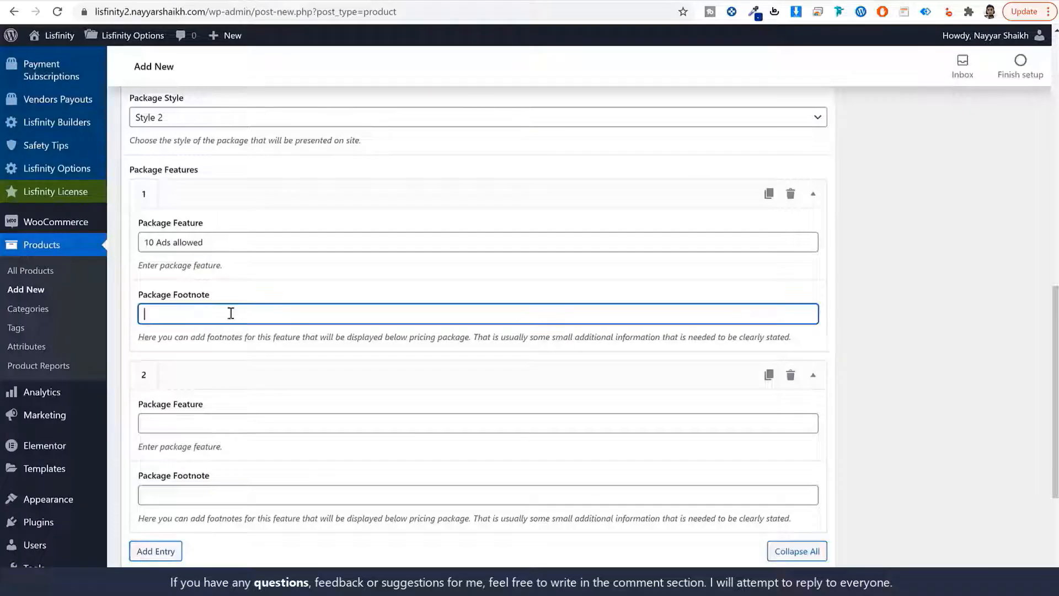
left_click(225, 420)
key("ctrl+v")
left_click_drag(143, 423, 150, 425)
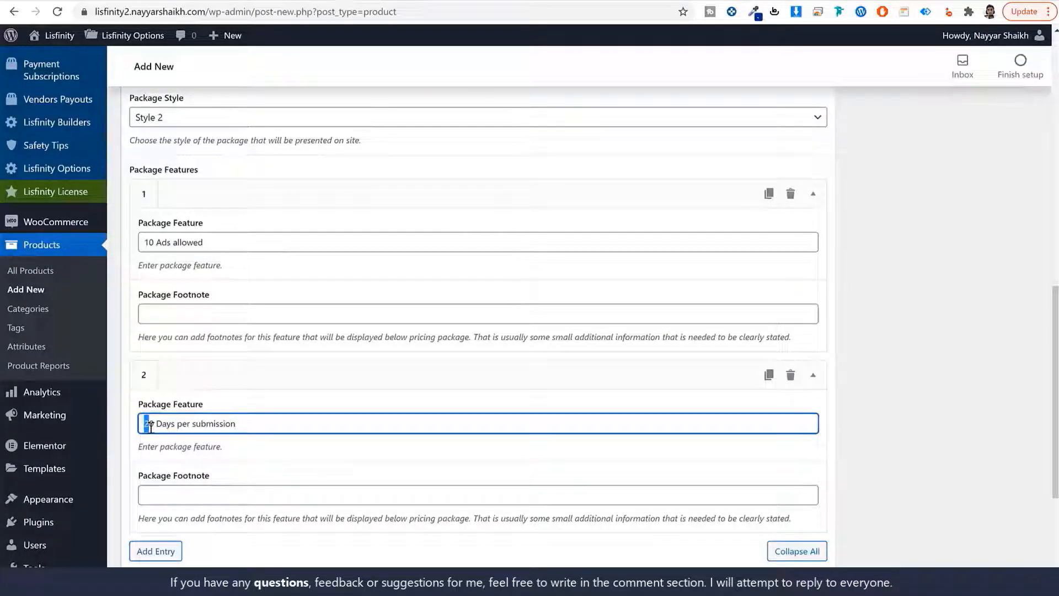
type("9")
Add the '8 Free images' and '1 Free video' feature entries copied from the demo card
scroll(166, 436, "down", 3)
left_click(150, 416)
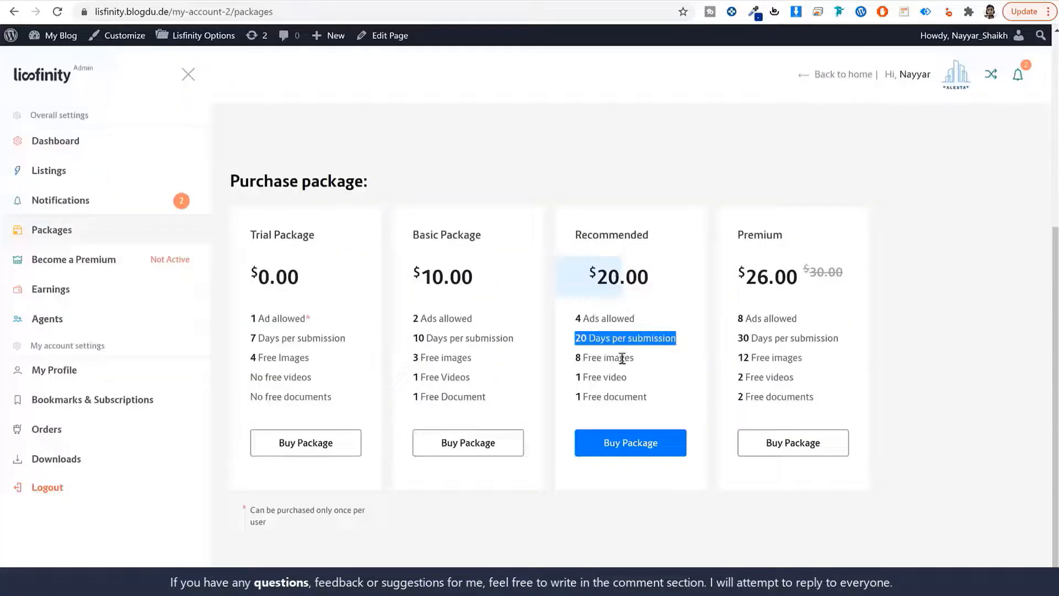
left_click_drag(635, 358, 572, 359)
key("ctrl+c")
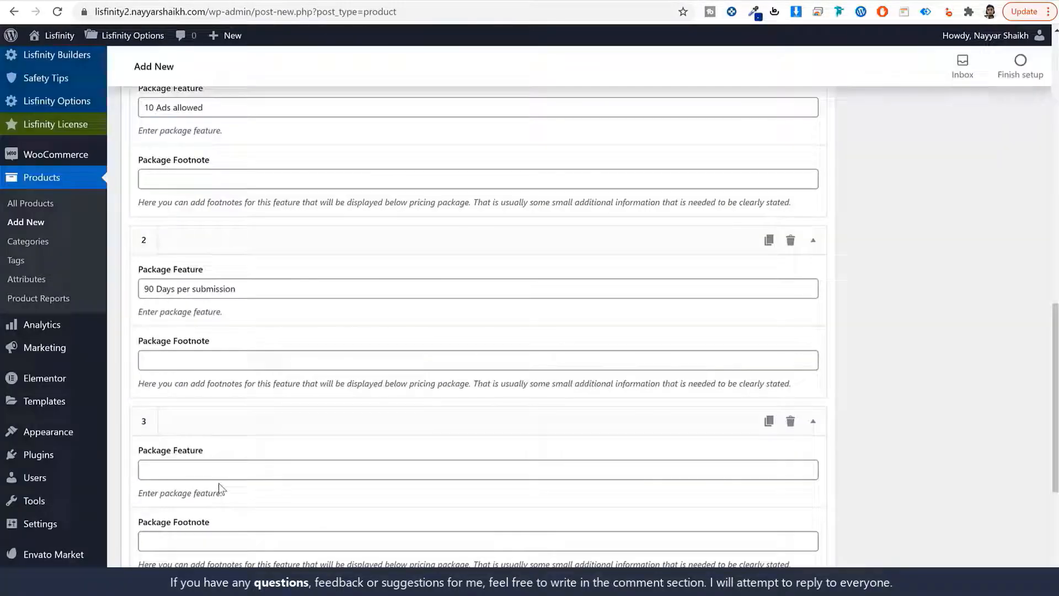
left_click(219, 473)
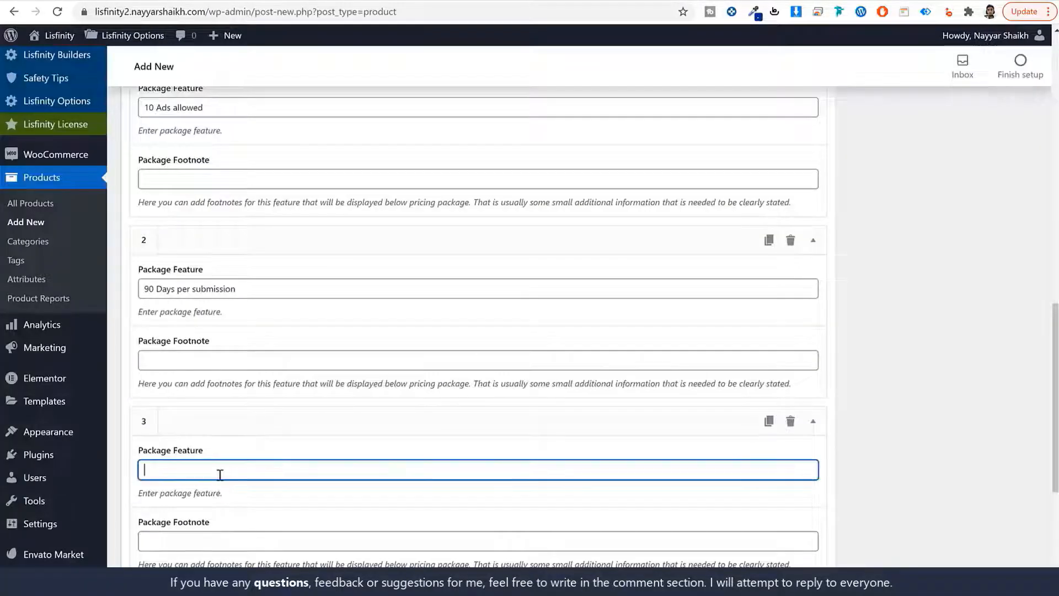
key("ctrl+v")
scroll(272, 449, "down", 4)
left_click(154, 459)
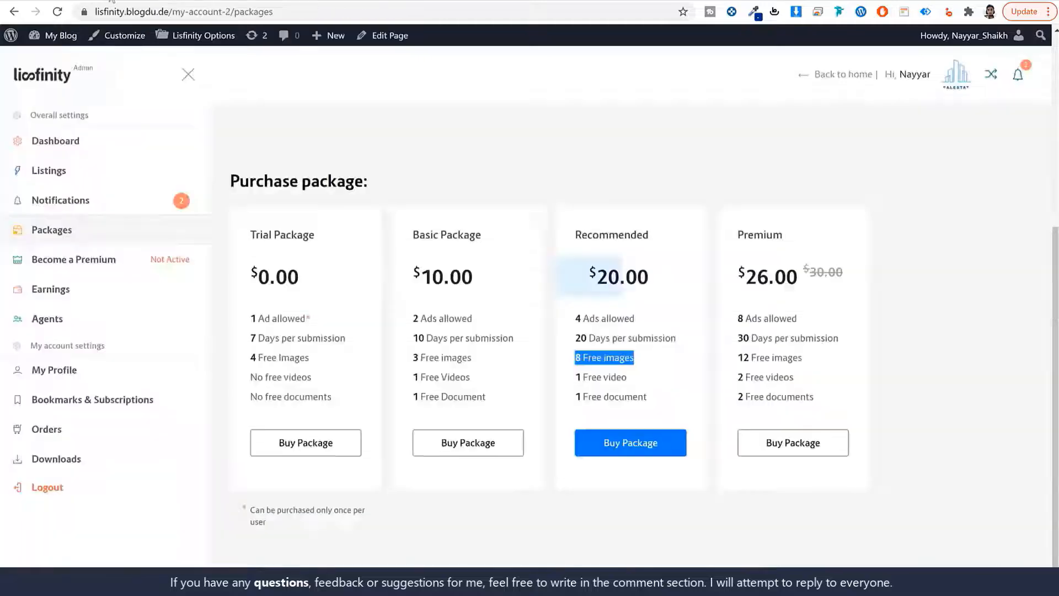
left_click_drag(653, 380, 564, 377)
key("ctrl+c")
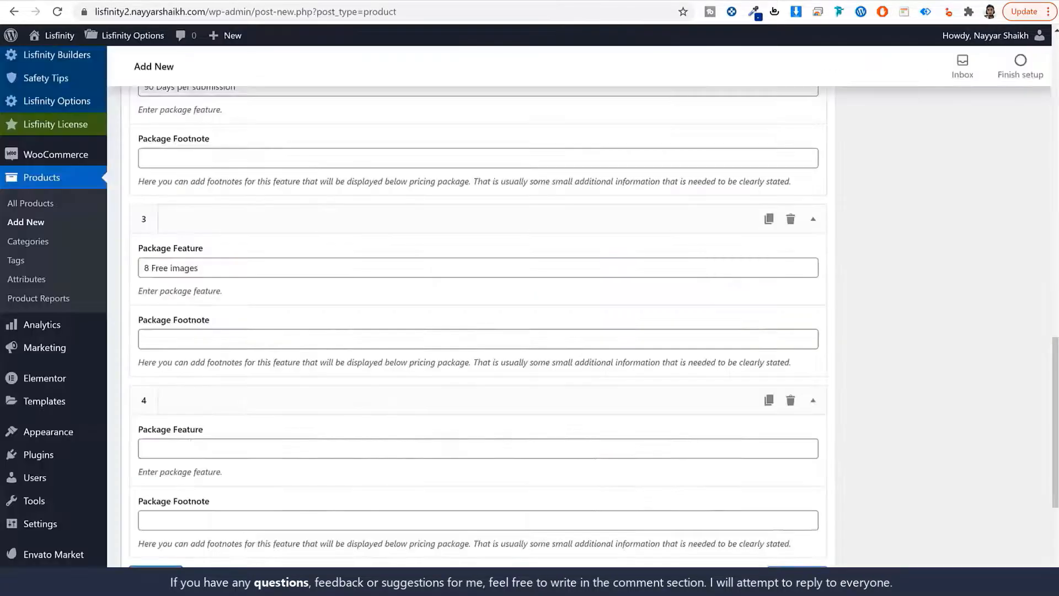
left_click(190, 447)
key("ctrl+v")
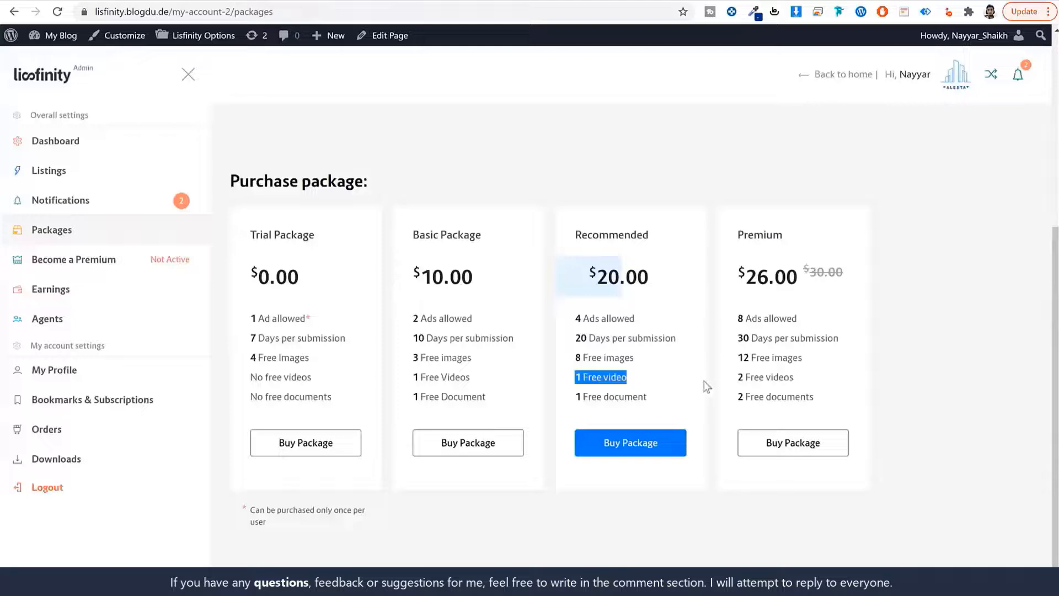
Add a fifth feature with the Free document line copied from the demo card
left_click_drag(649, 397, 574, 397)
key("ctrl+c")
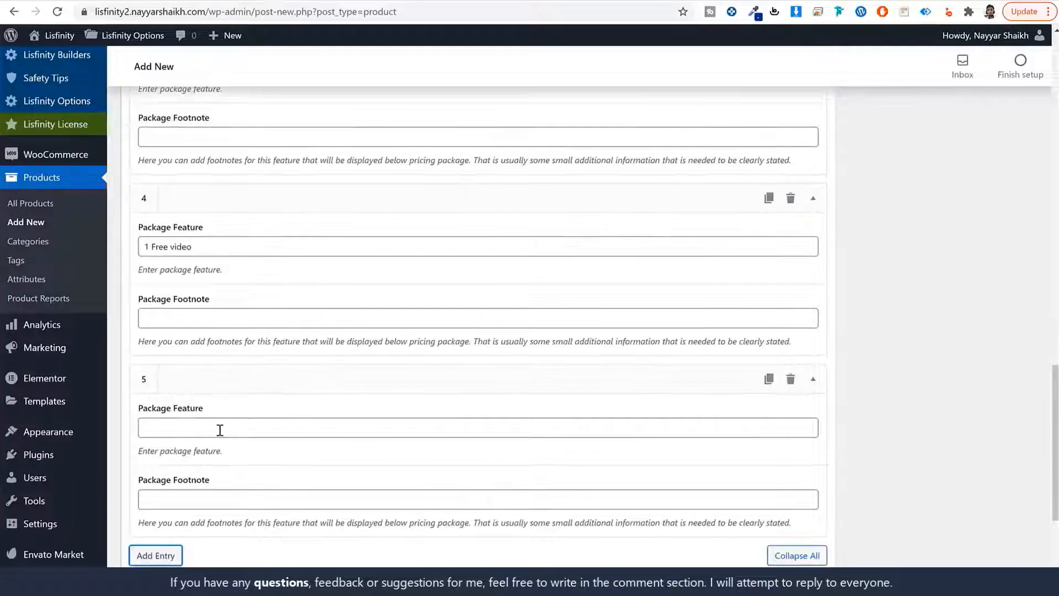
left_click(270, 429)
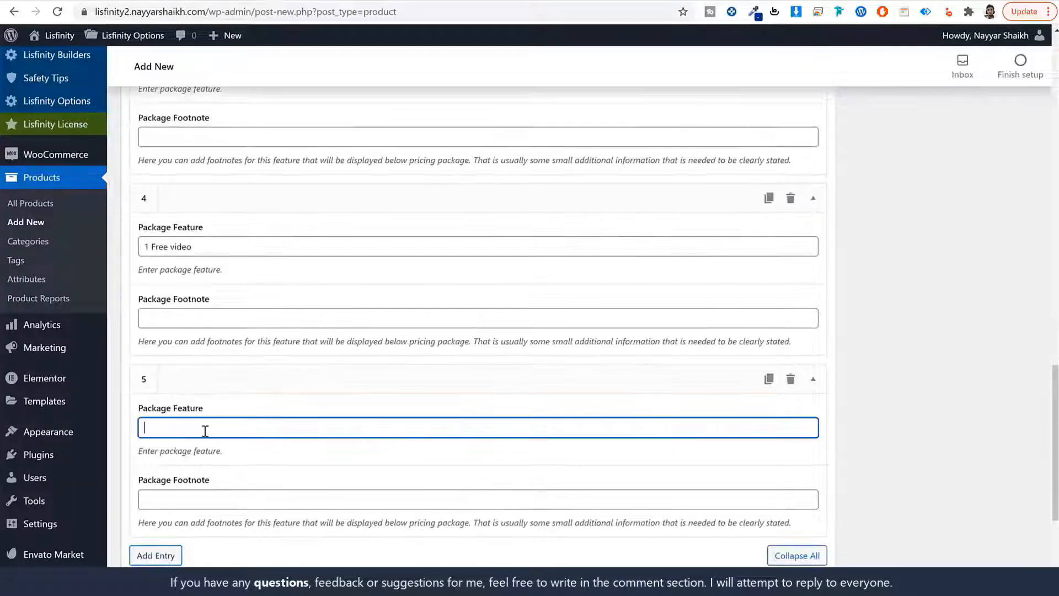
key("ctrl+v")
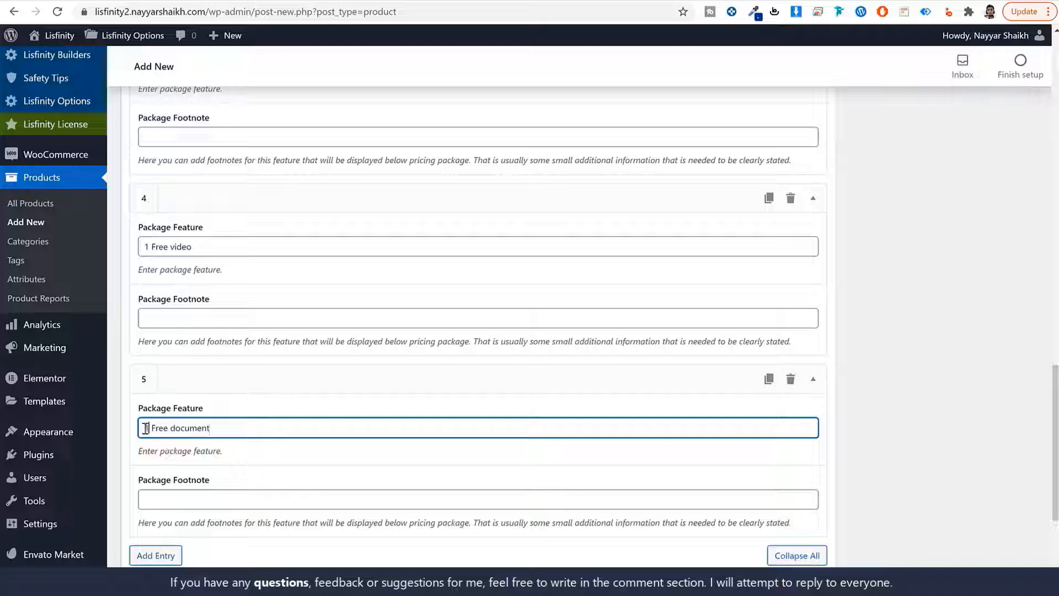
left_click_drag(146, 428, 135, 429)
type("2")
scroll(253, 470, "up", 15)
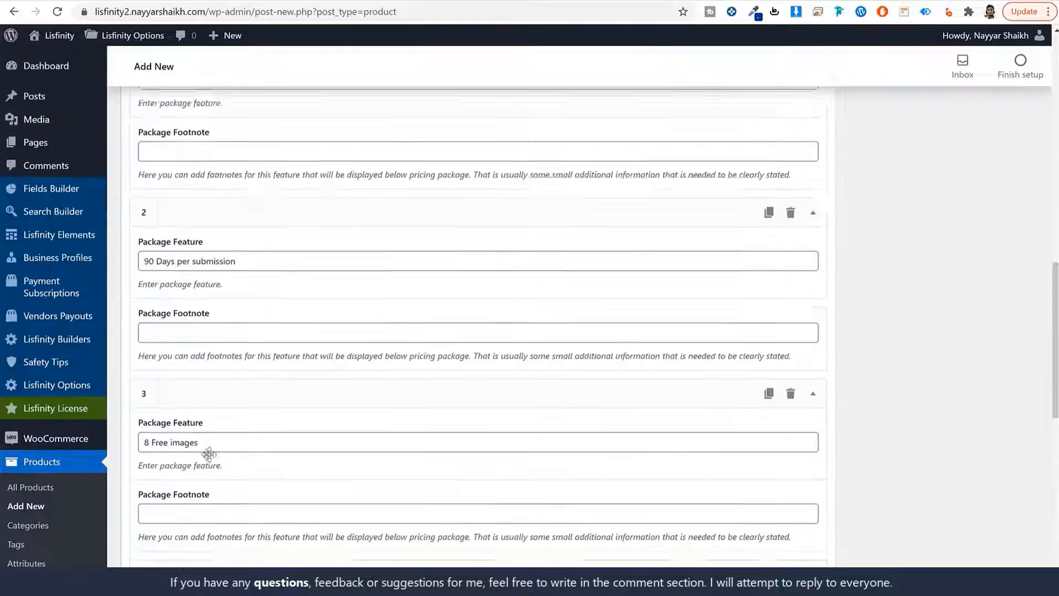
left_click(435, 280)
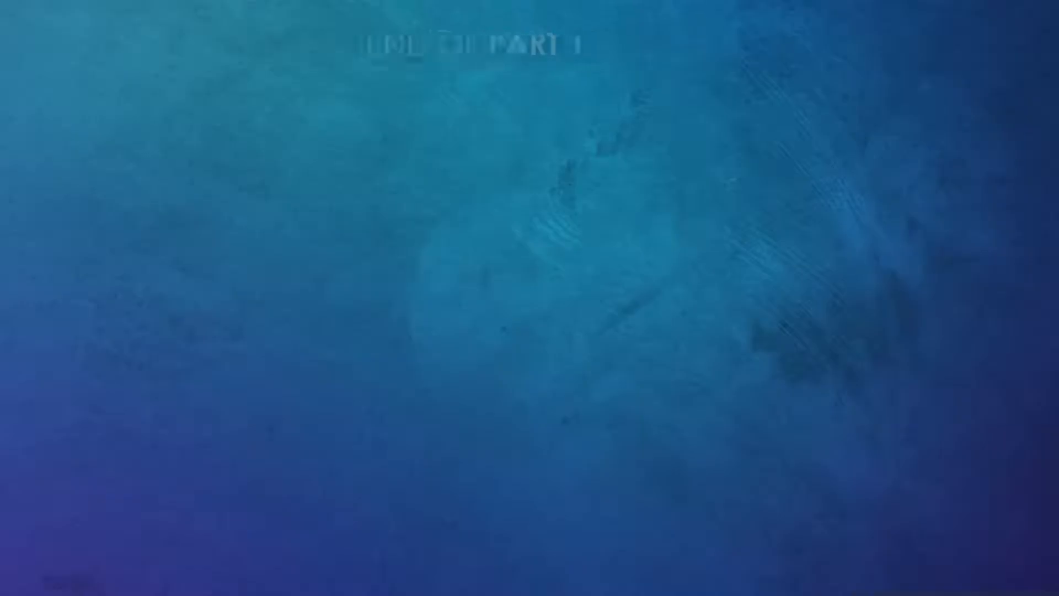